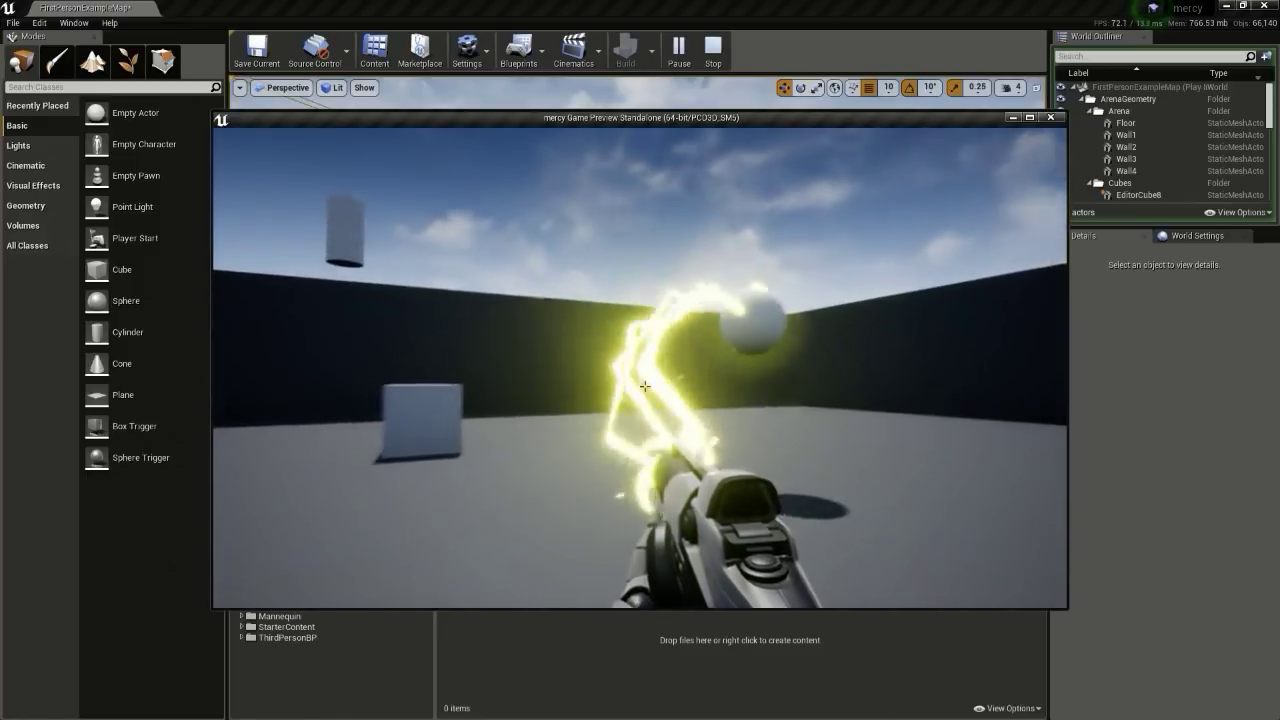
Step: Test the yellow curved beam on the floating sphere in the game preview, moving nearer and farther, and end the preview
{"action": "key", "text": "w"}
{"action": "key", "text": "s"}
{"action": "key", "text": "w"}
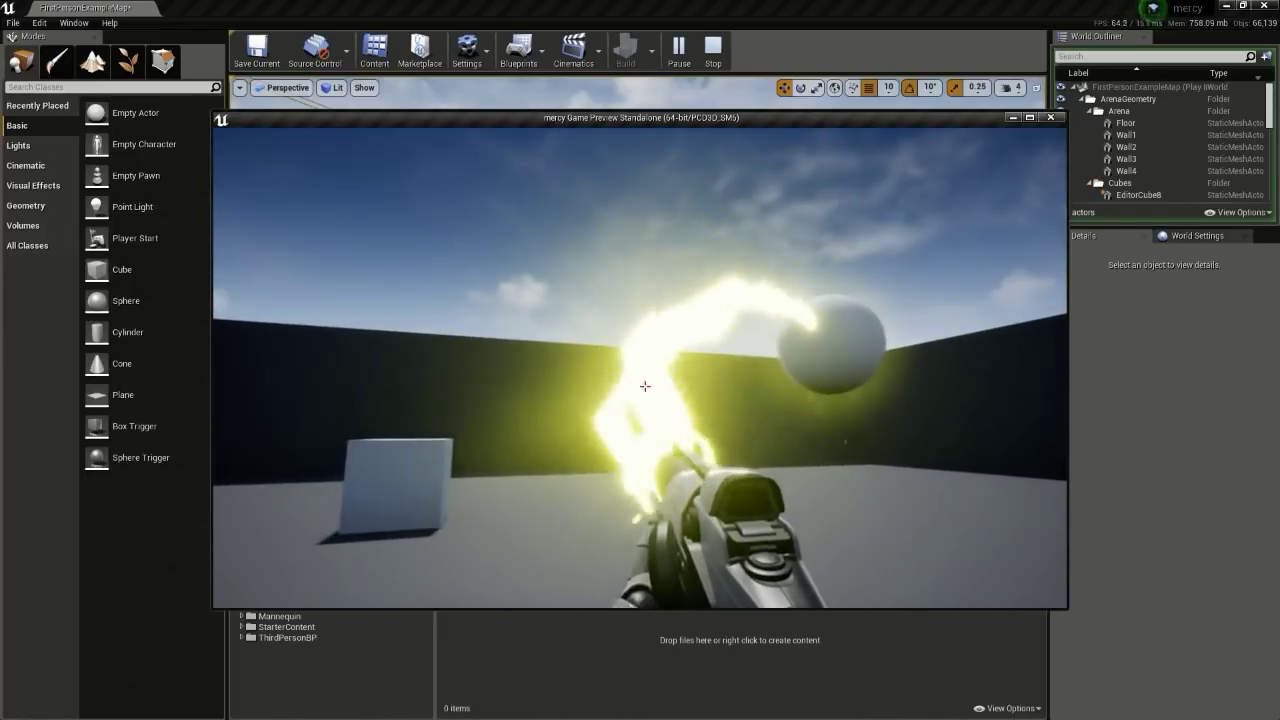
{"action": "key", "text": "s"}
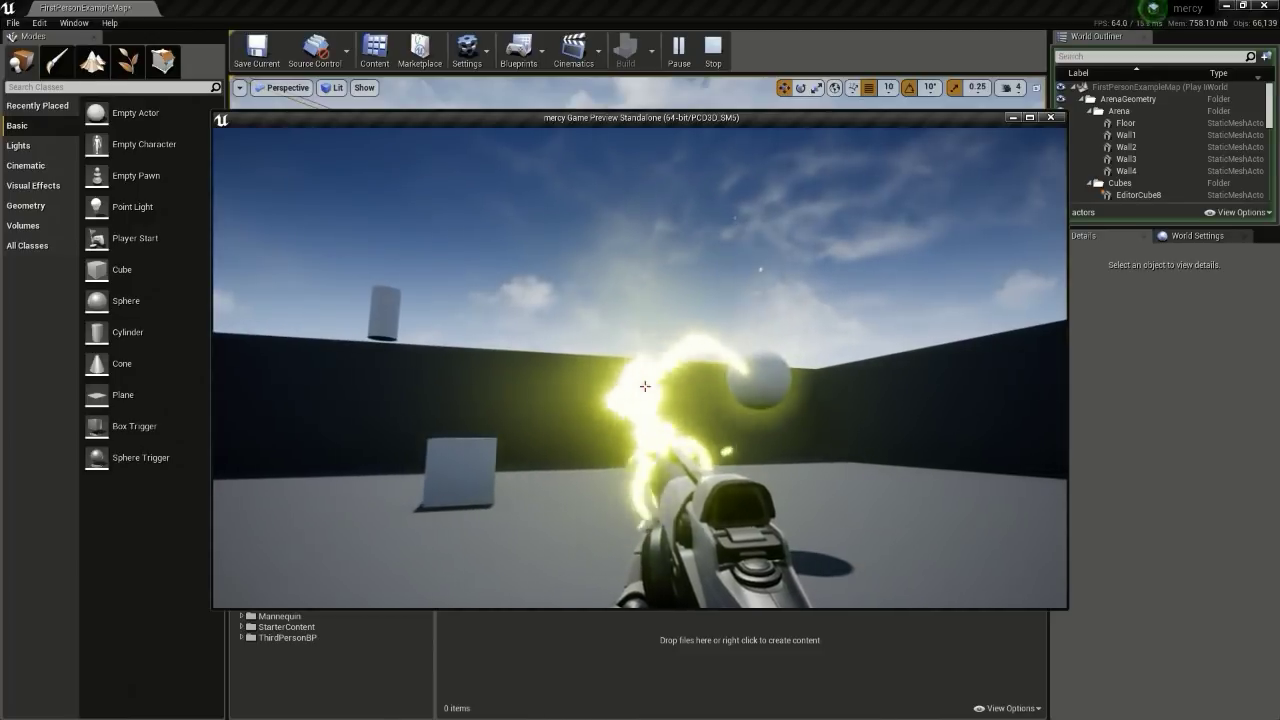
{"action": "key", "text": "Escape"}
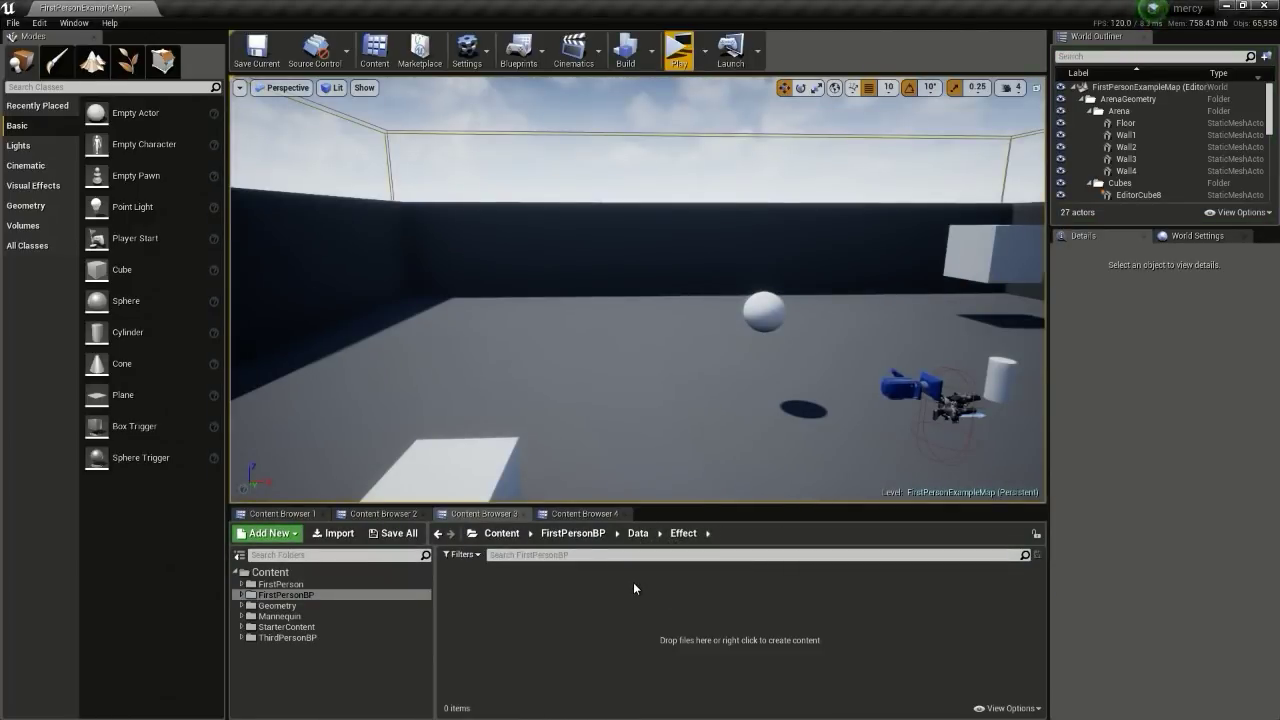
Step: Create a material named Dot_M in the Effect folder and open it, docked beside the level editor
{"action": "right_click", "coordinate": [586, 604]}
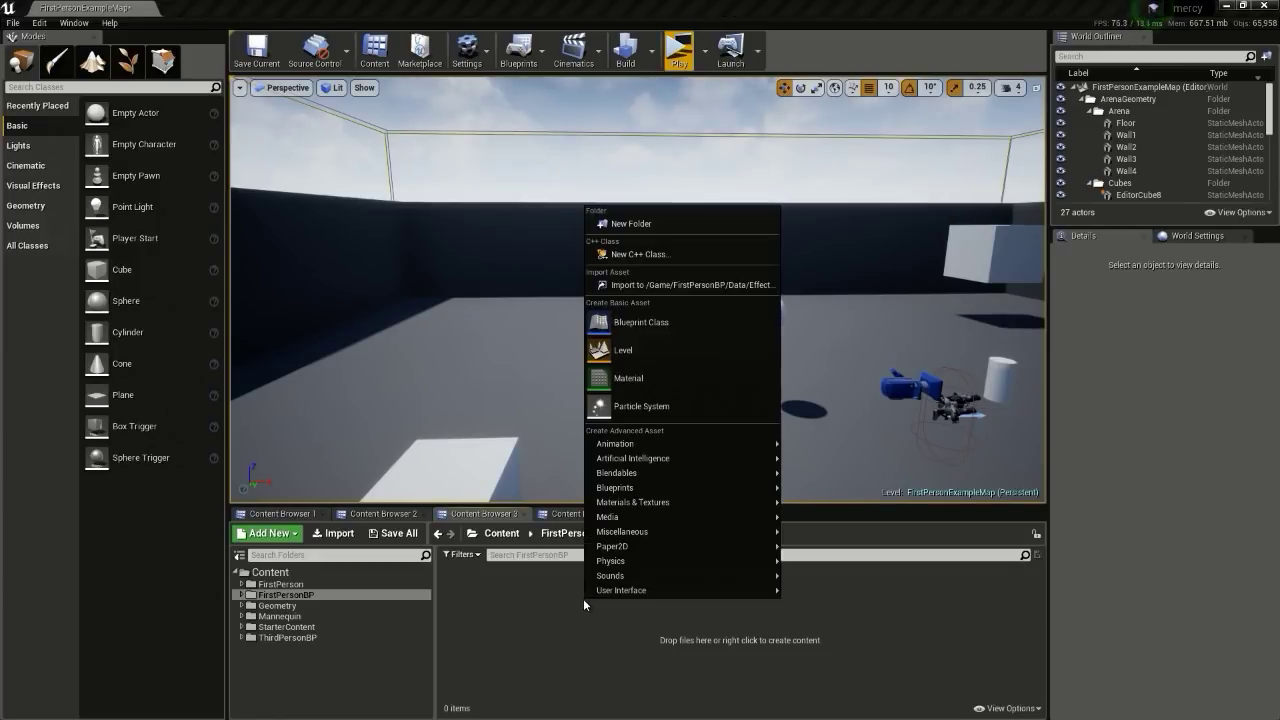
{"action": "left_click", "coordinate": [662, 378]}
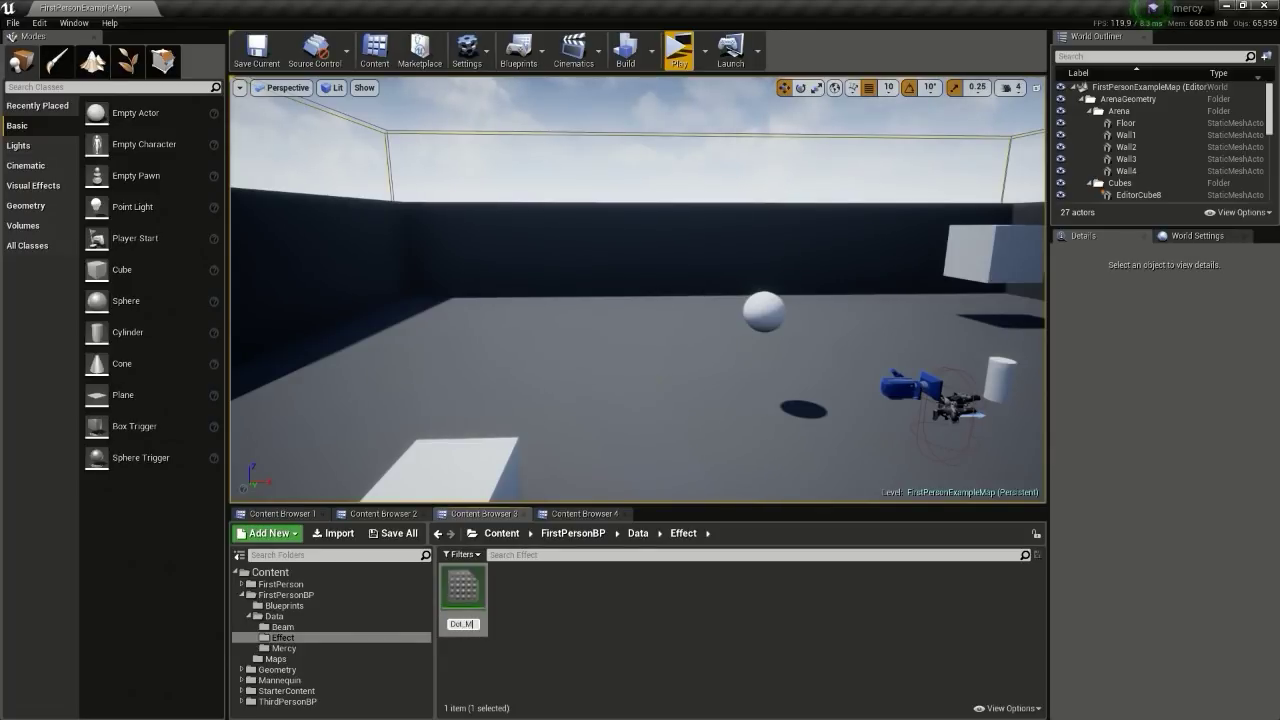
{"action": "key", "text": "Return"}
{"action": "double_click", "coordinate": [463, 593]}
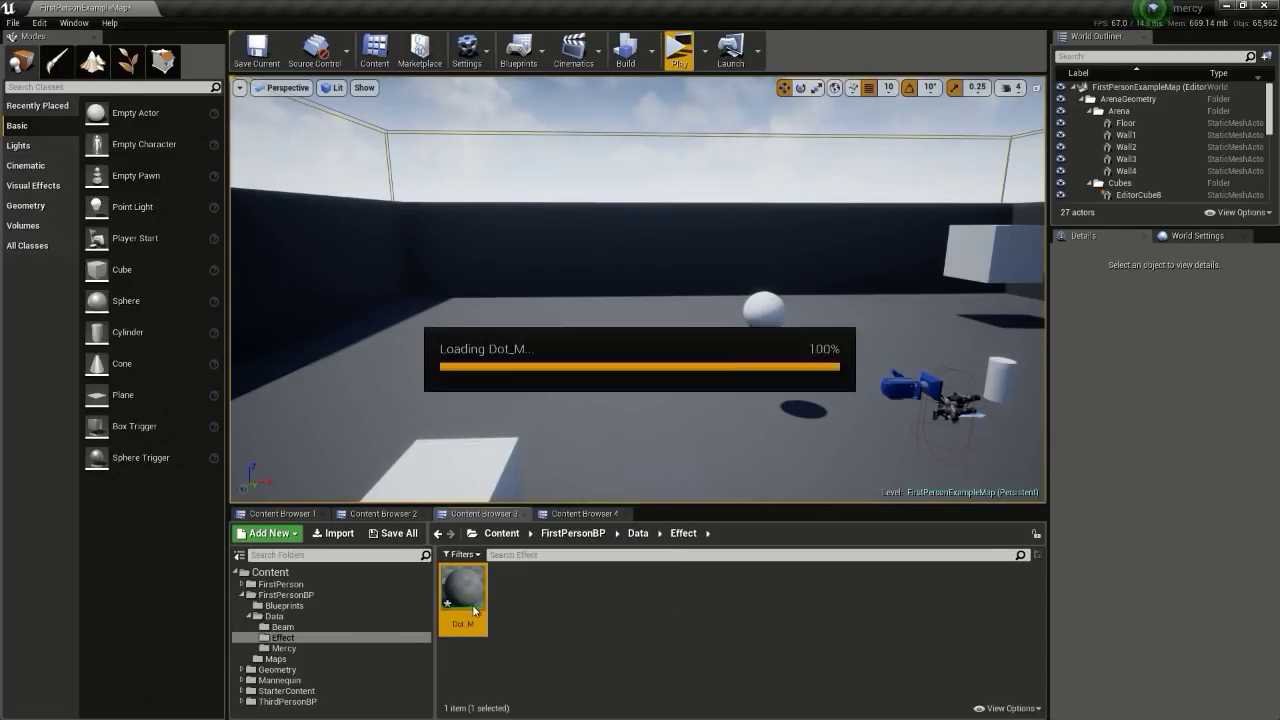
{"action": "left_click_drag", "start_coordinate": [282, 88], "coordinate": [252, 8]}
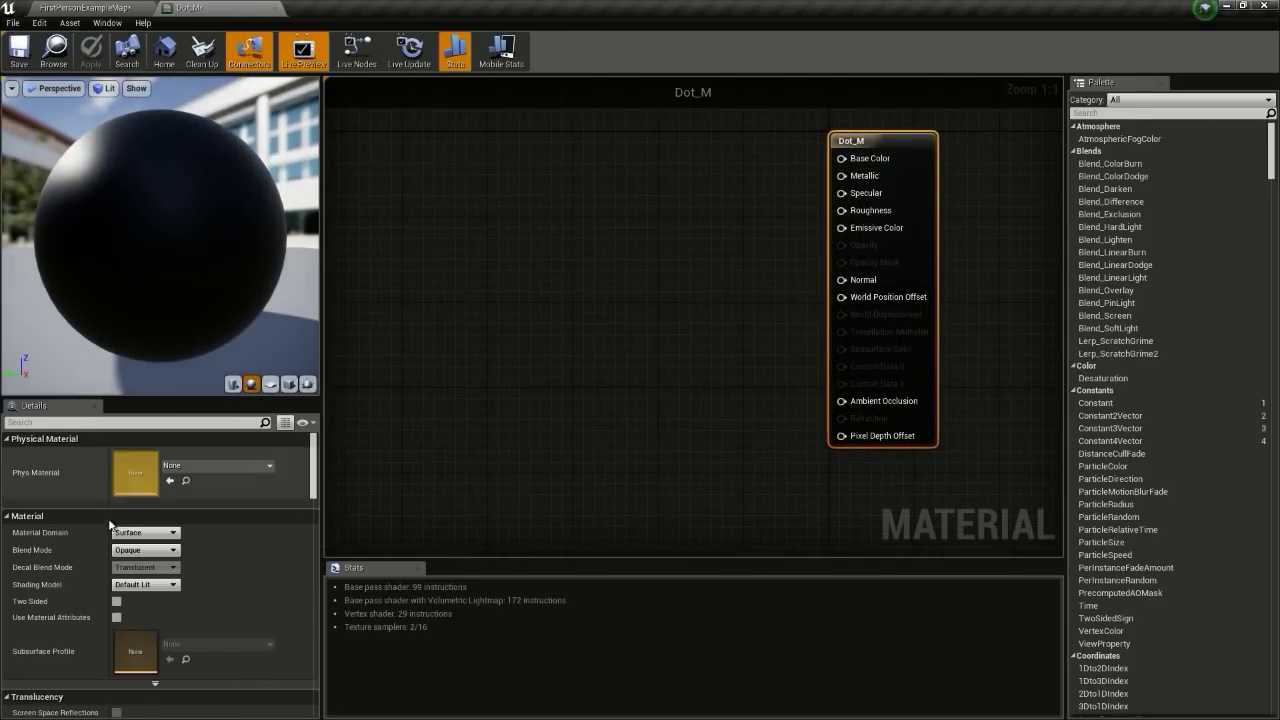
Step: Set Dot_M's blend mode to Translucent with the Default Lit shading model
{"action": "left_click", "coordinate": [145, 550]}
{"action": "left_click", "coordinate": [149, 578]}
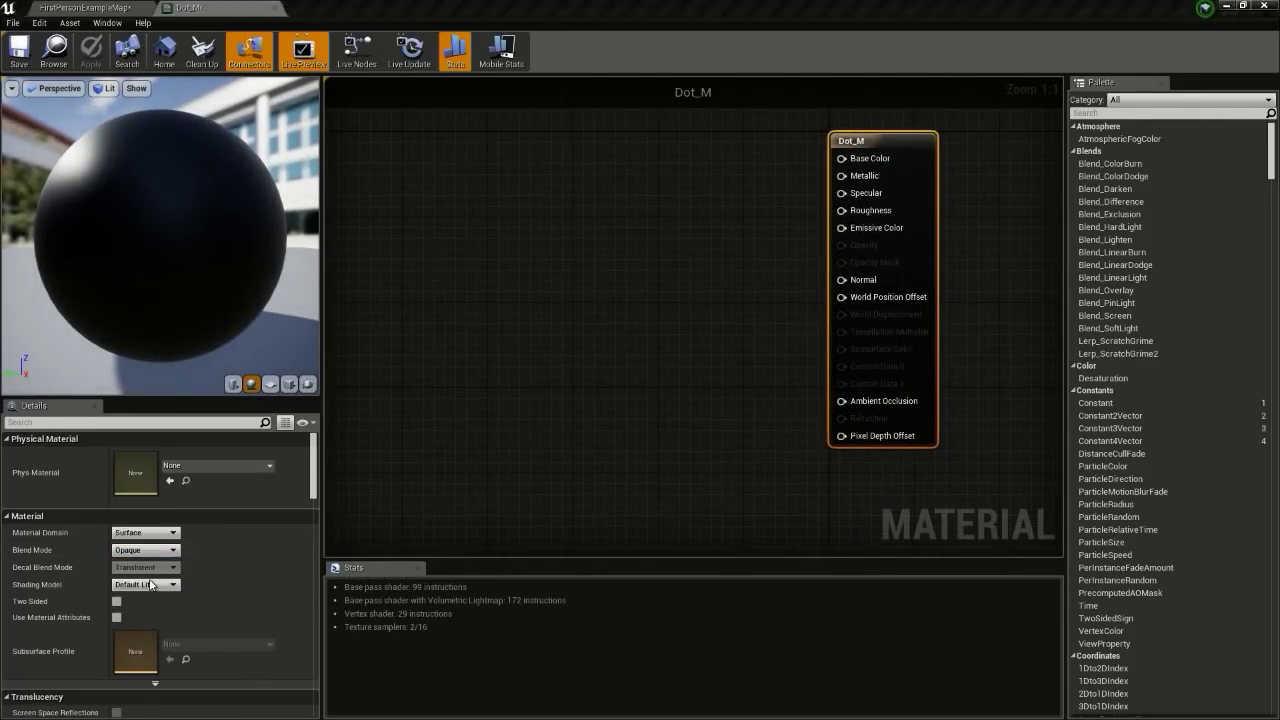
{"action": "left_click", "coordinate": [152, 587]}
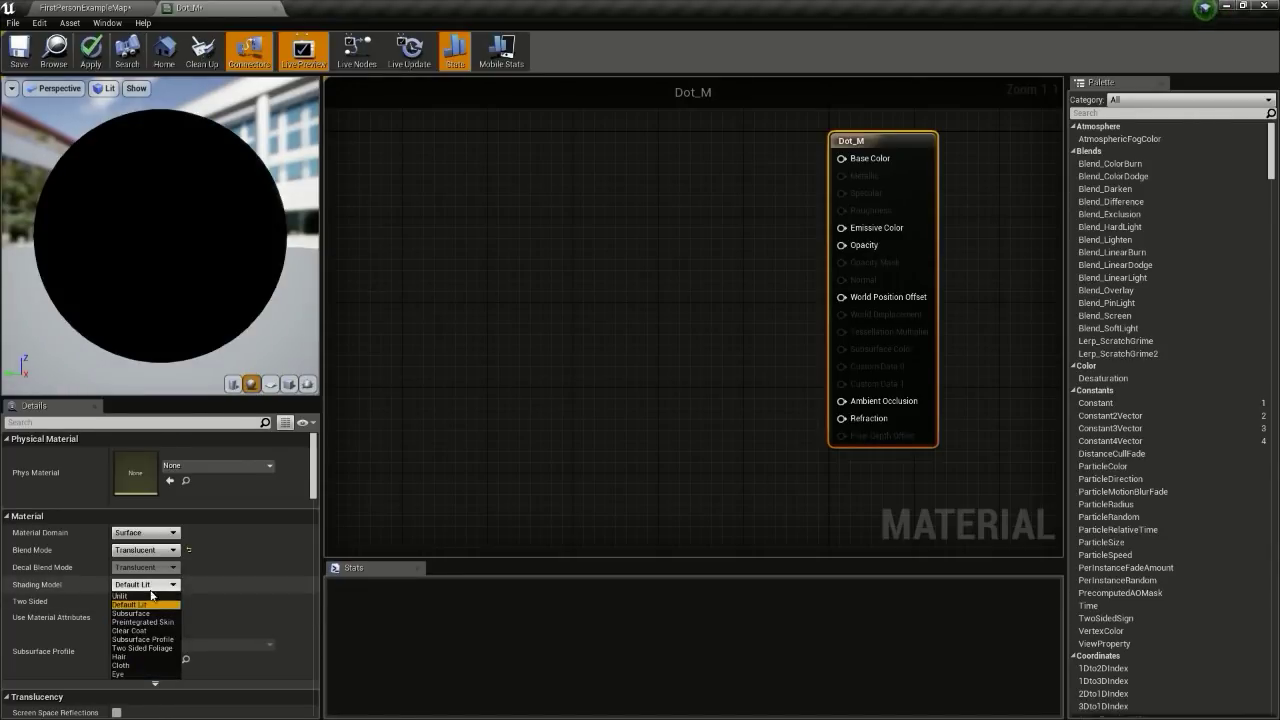
{"action": "left_click", "coordinate": [140, 603]}
Step: Add a RadialGradientExponential node to the Dot_M graph, placed well to the left of the material output node
{"action": "right_click_drag", "start_coordinate": [433, 425], "coordinate": [525, 406]}
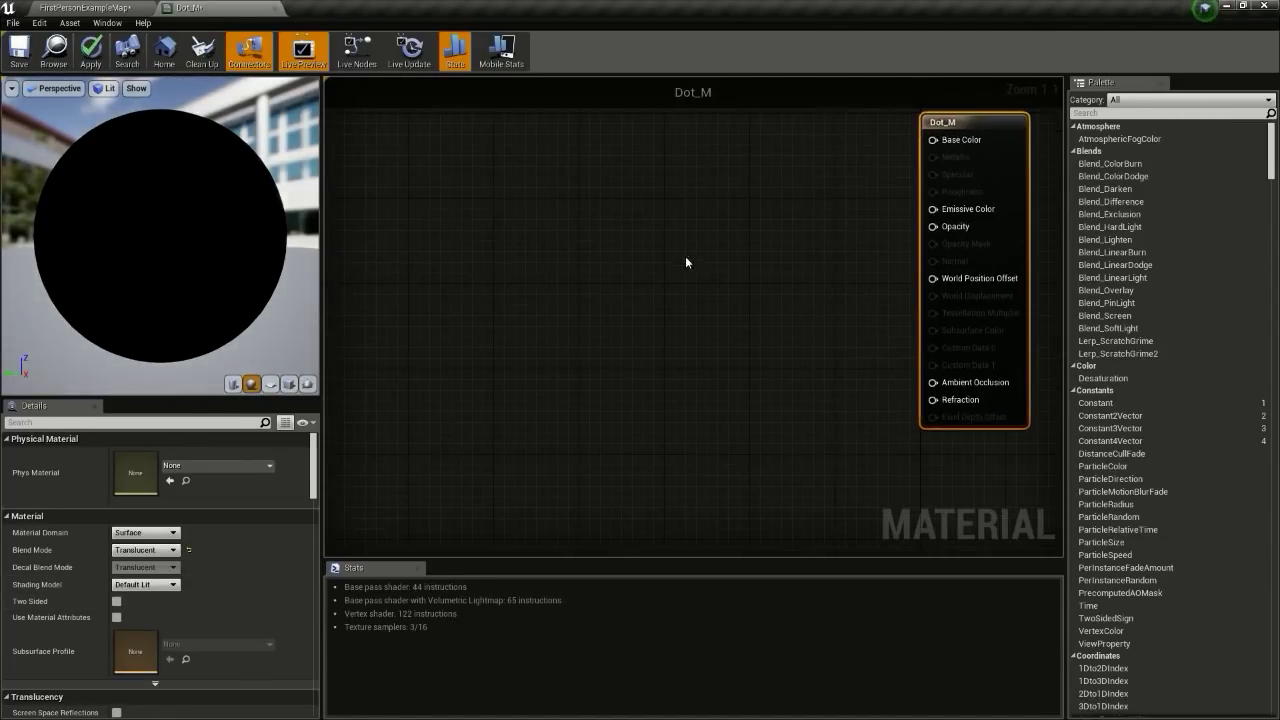
{"action": "right_click", "coordinate": [617, 233]}
{"action": "type", "text": "ro"}
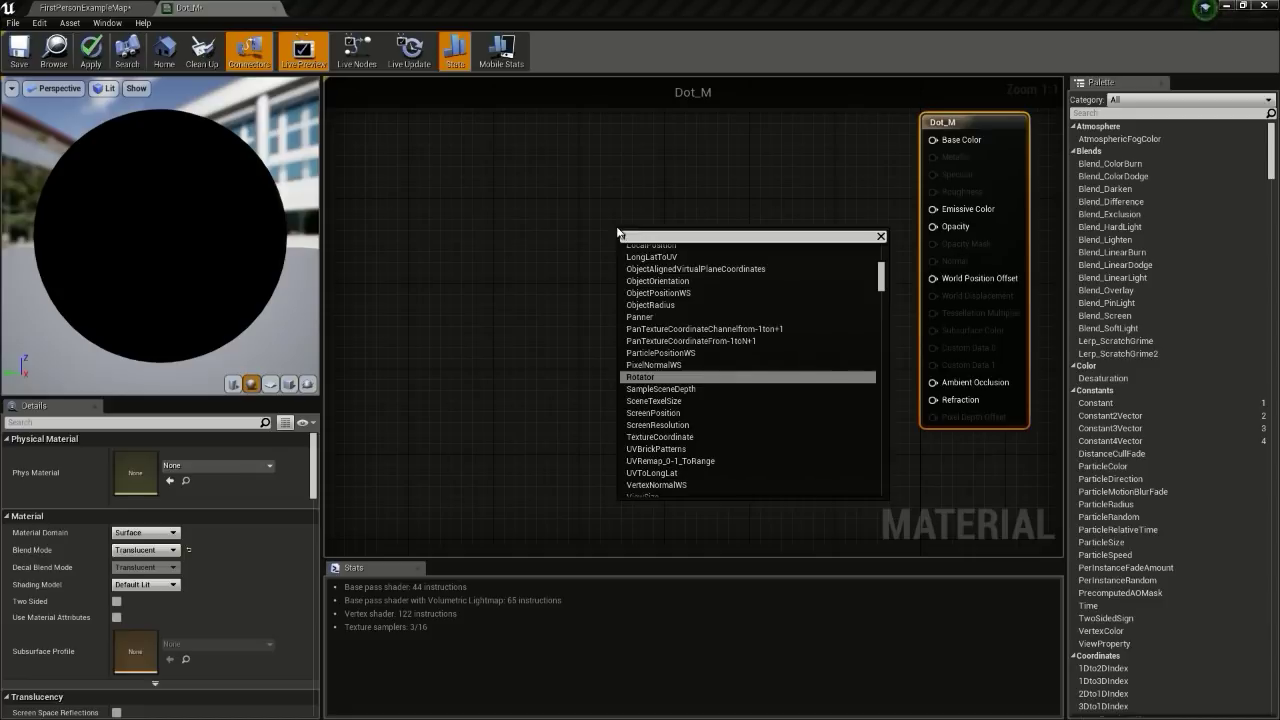
{"action": "type", "text": "radial"}
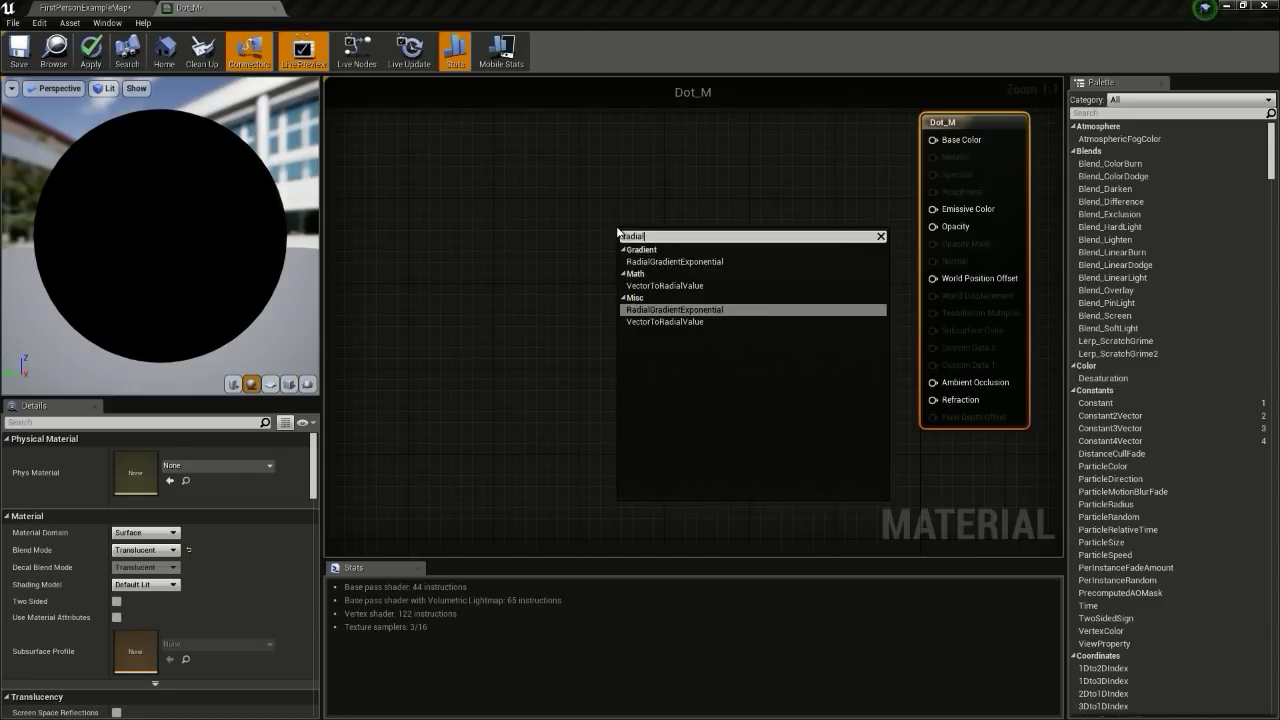
{"action": "key", "text": "Return"}
{"action": "left_click_drag", "start_coordinate": [712, 232], "coordinate": [538, 204]}
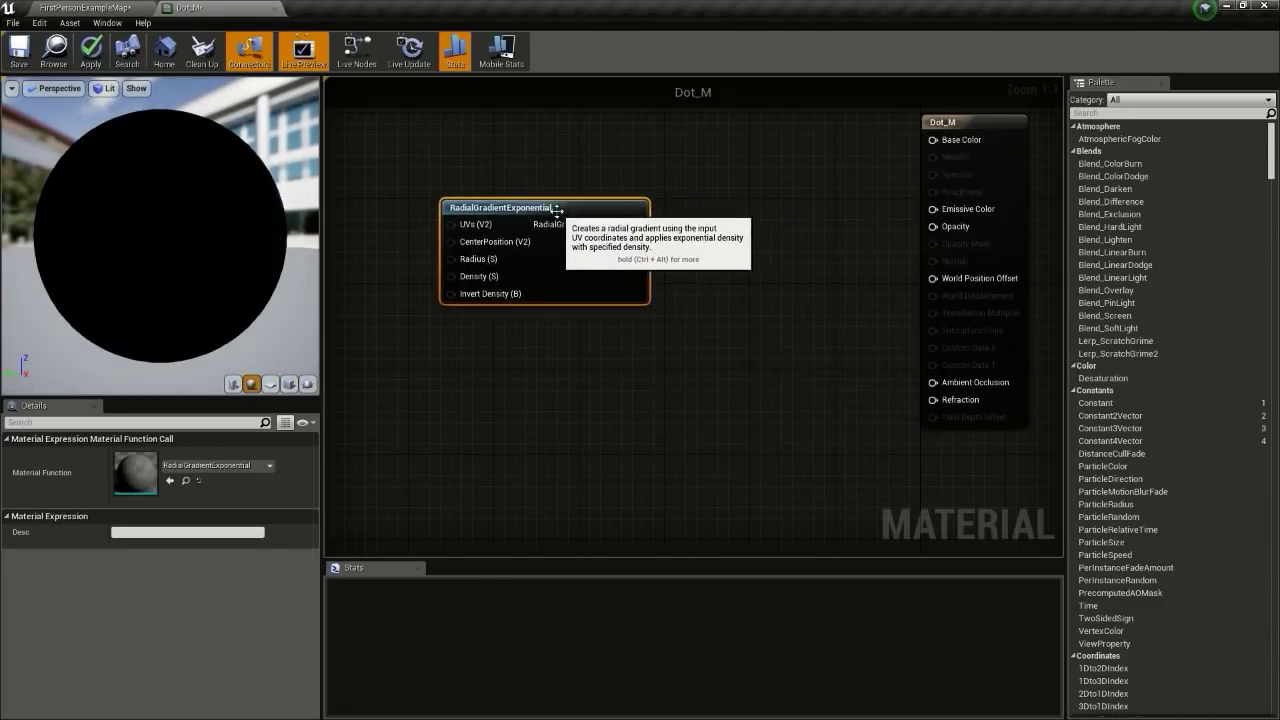
Step: Add two Multiply nodes with the radial gradient as input A, and wire them to Emissive Color and Opacity
{"action": "left_click", "coordinate": [755, 218]}
{"action": "key", "text": "ctrl+w"}
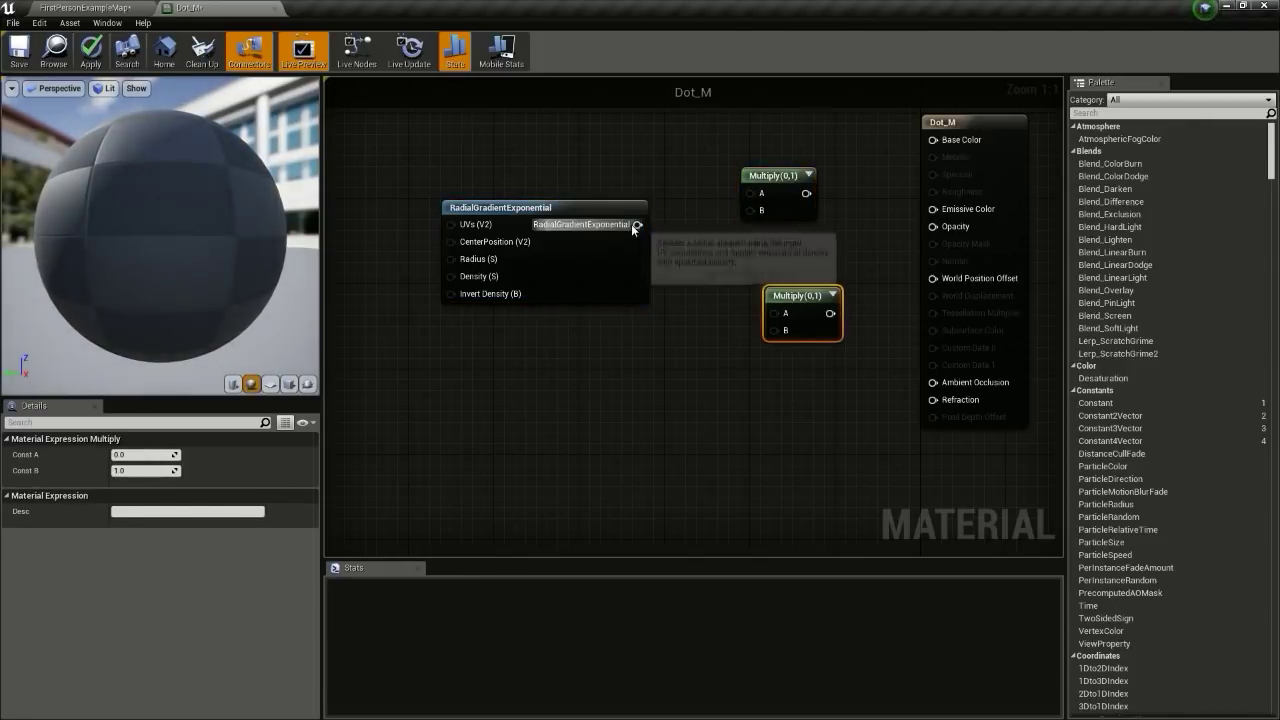
{"action": "left_click_drag", "start_coordinate": [637, 224], "coordinate": [750, 196]}
{"action": "left_click_drag", "start_coordinate": [638, 224], "coordinate": [932, 227]}
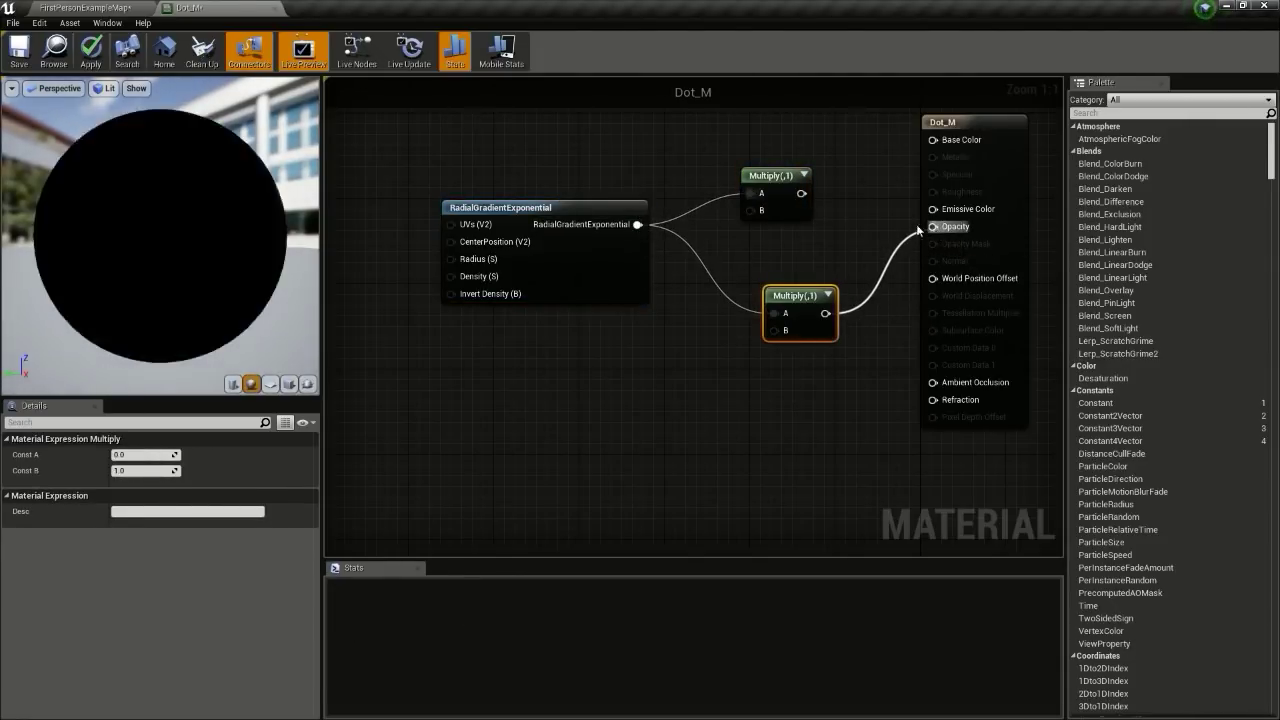
{"action": "left_click_drag", "start_coordinate": [801, 193], "coordinate": [985, 211]}
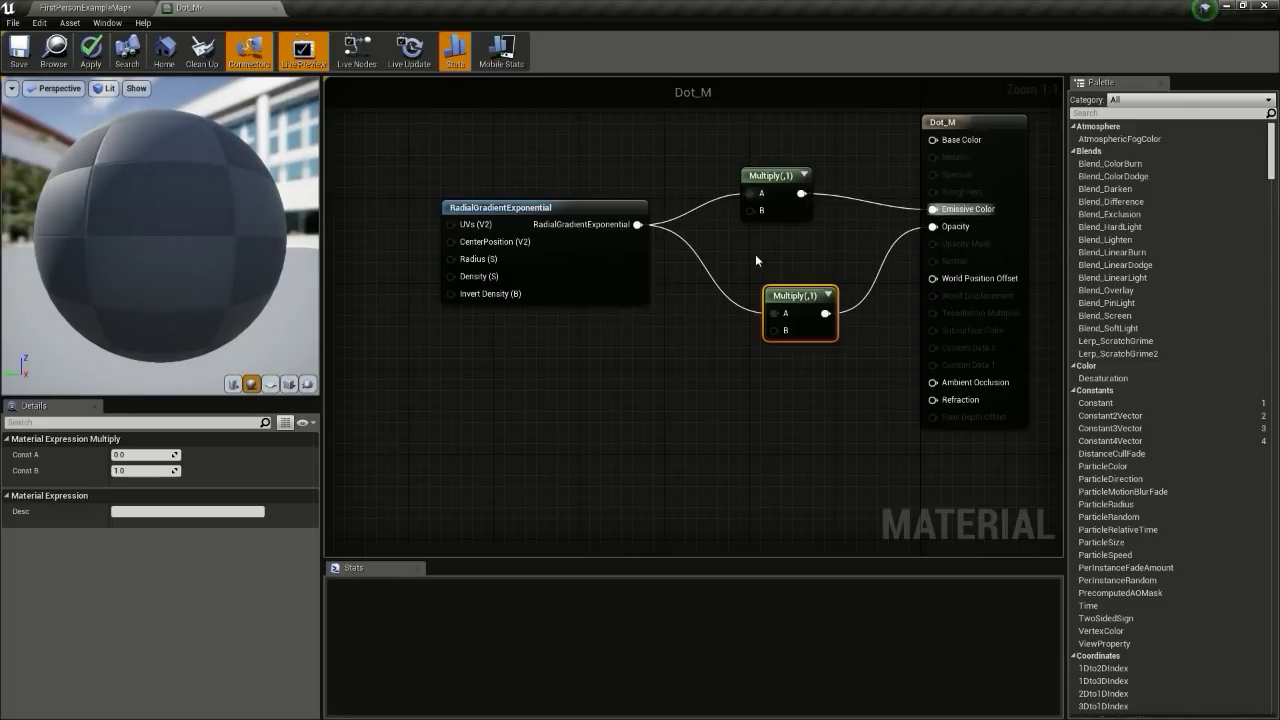
Step: Switch the material preview to a cube and add a Particle Color node below the radial gradient
{"action": "right_click_drag", "start_coordinate": [694, 260], "coordinate": [752, 227]}
{"action": "left_click", "coordinate": [289, 384]}
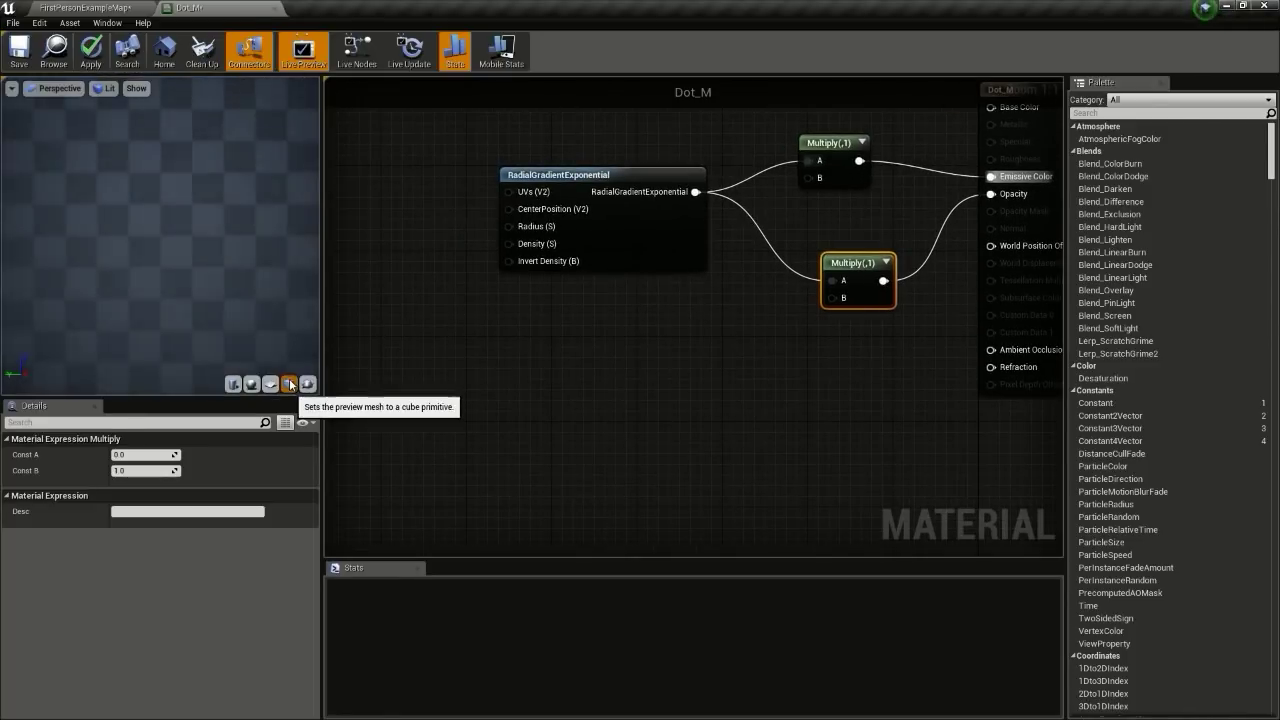
{"action": "right_click", "coordinate": [628, 330]}
{"action": "type", "text": "pa"}
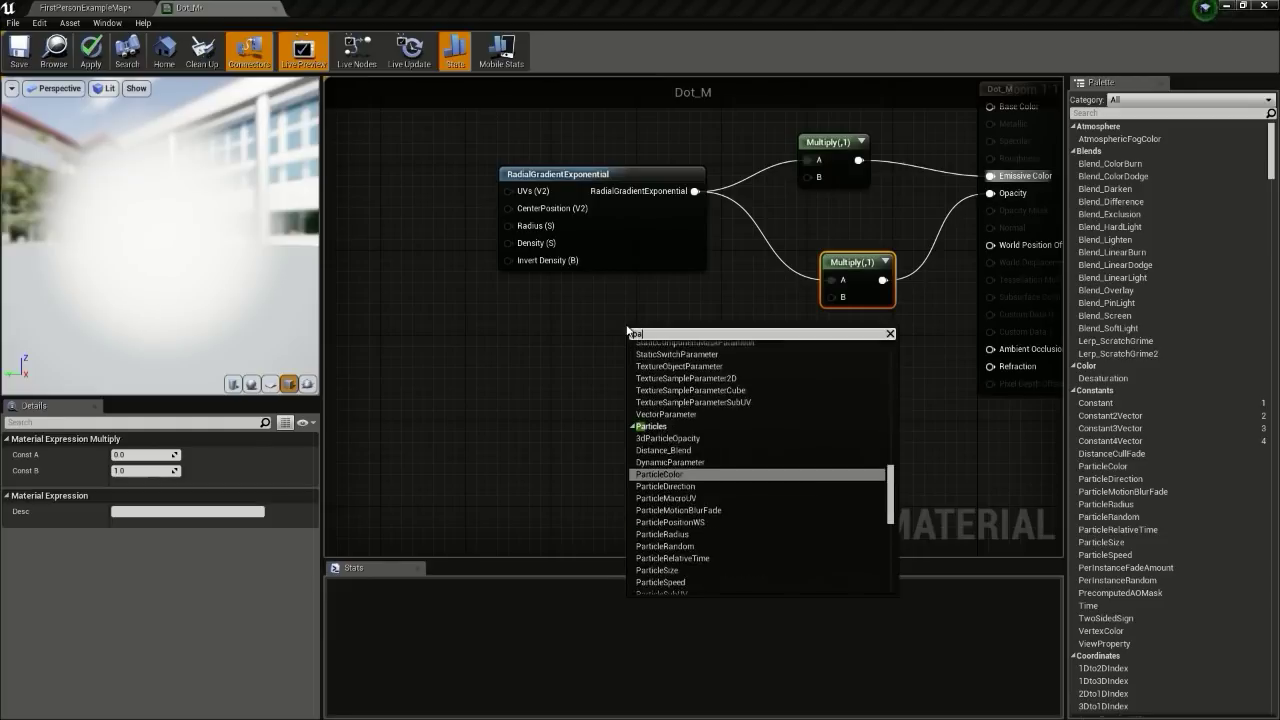
{"action": "type", "text": "rticle"}
{"action": "key", "text": "Return"}
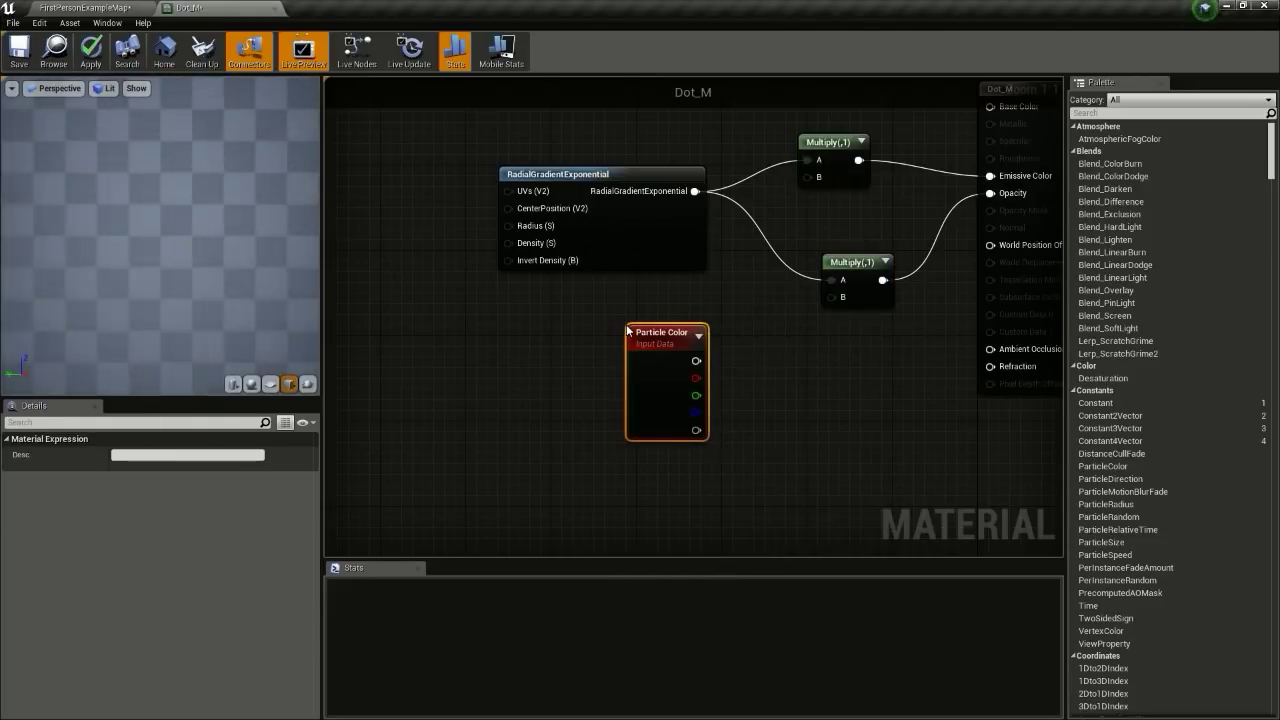
Step: Connect Particle Color's combined color output to the upper Multiply's B and its alpha to the lower Multiply's B, and save Dot_M
{"action": "left_click_drag", "start_coordinate": [693, 359], "coordinate": [808, 177]}
{"action": "left_click_drag", "start_coordinate": [697, 430], "coordinate": [831, 297]}
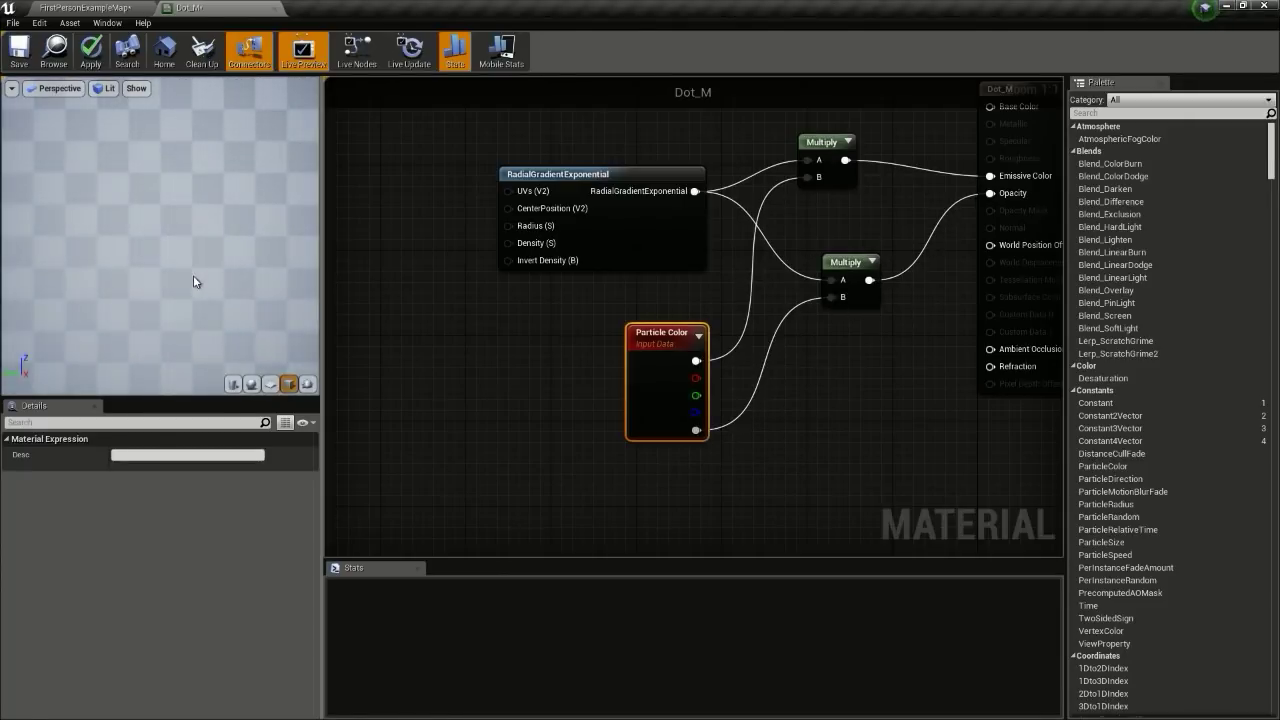
{"action": "scroll", "coordinate": [179, 265], "scroll_direction": "up", "scroll_amount": 3}
{"action": "left_click_drag", "start_coordinate": [151, 226], "coordinate": [162, 246]}
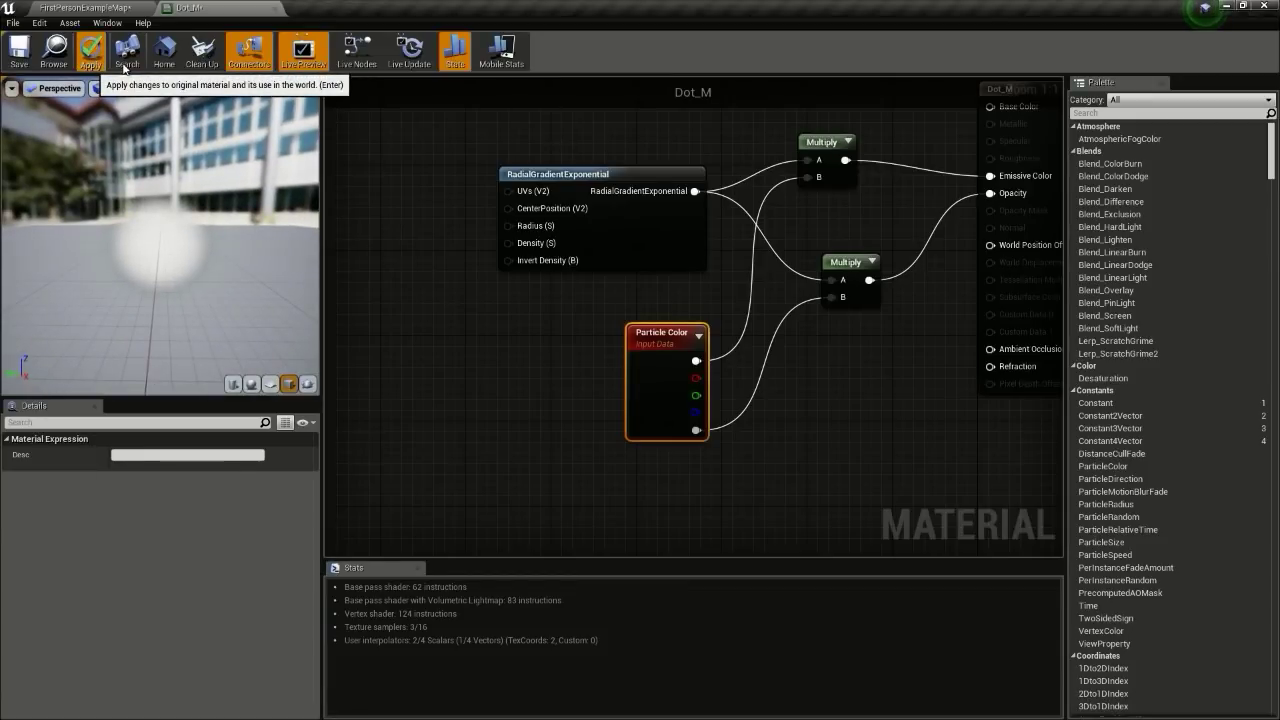
{"action": "left_click", "coordinate": [27, 53]}
Step: Create a second material named Beam_M in the Effect folder and open it for editing
{"action": "left_click", "coordinate": [130, 8]}
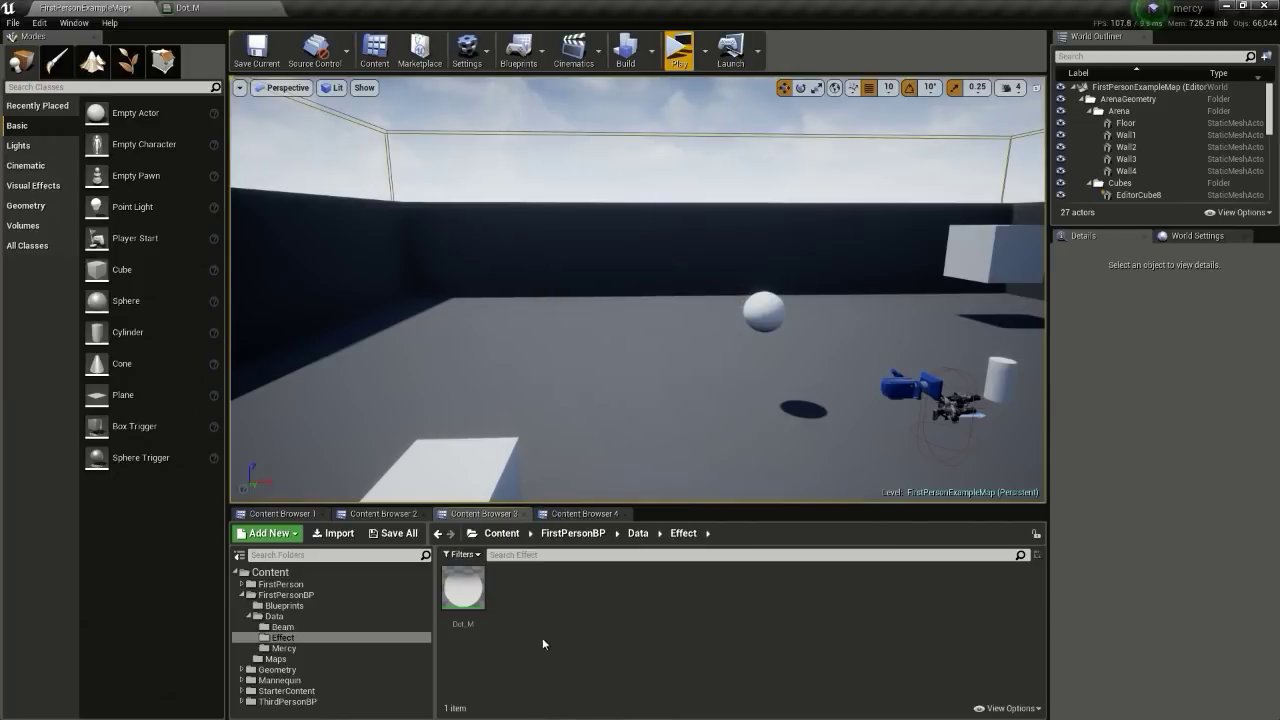
{"action": "right_click", "coordinate": [541, 621]}
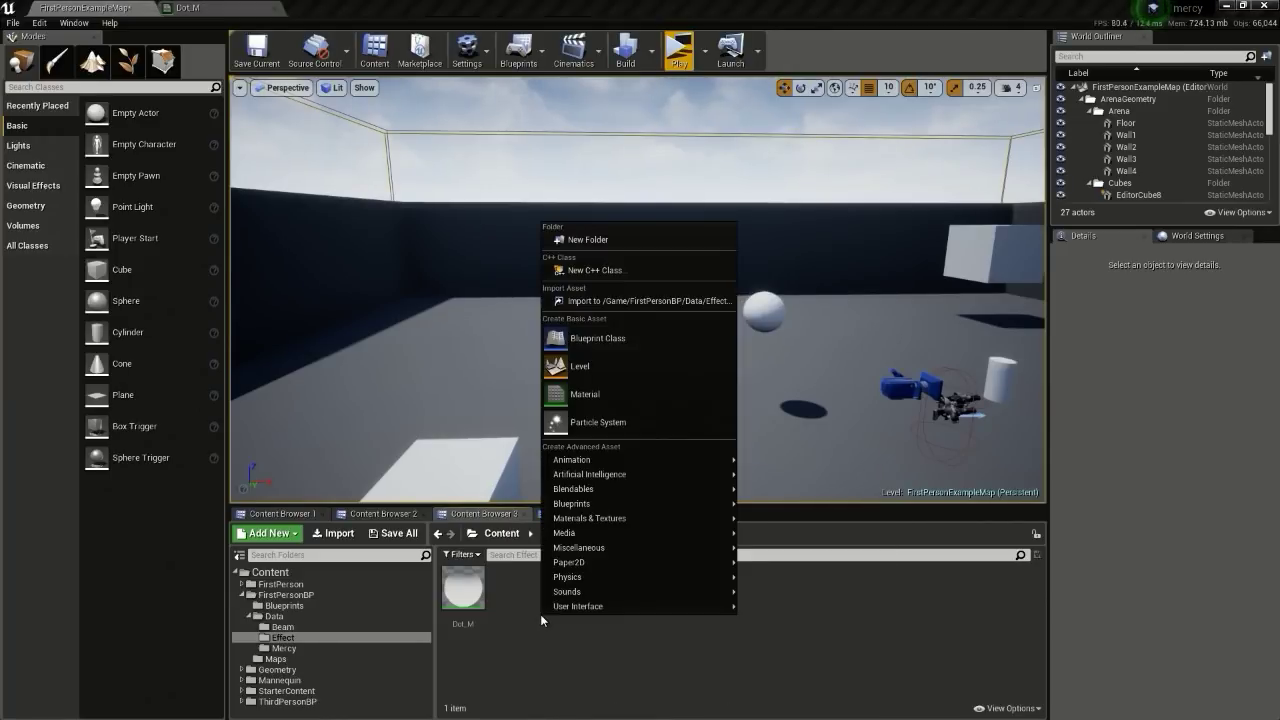
{"action": "left_click", "coordinate": [618, 398]}
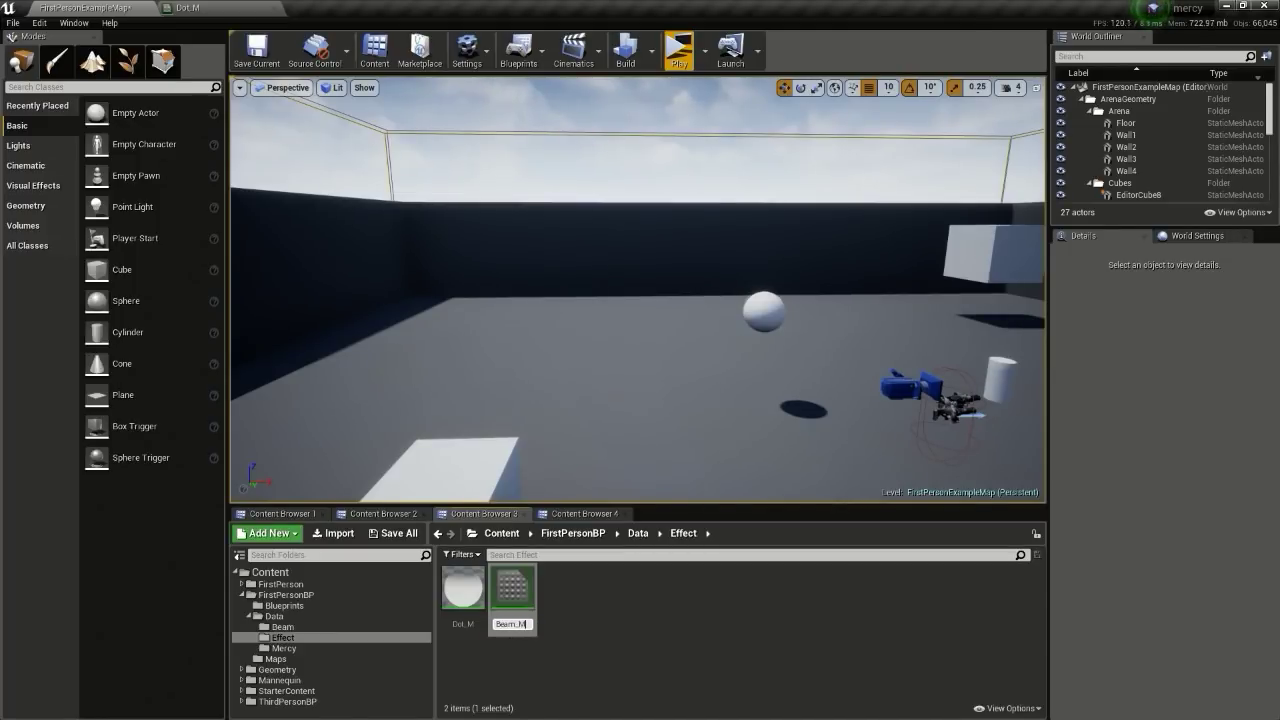
{"action": "type", "text": "Beam_M"}
{"action": "key", "text": "Return"}
{"action": "double_click", "coordinate": [463, 588]}
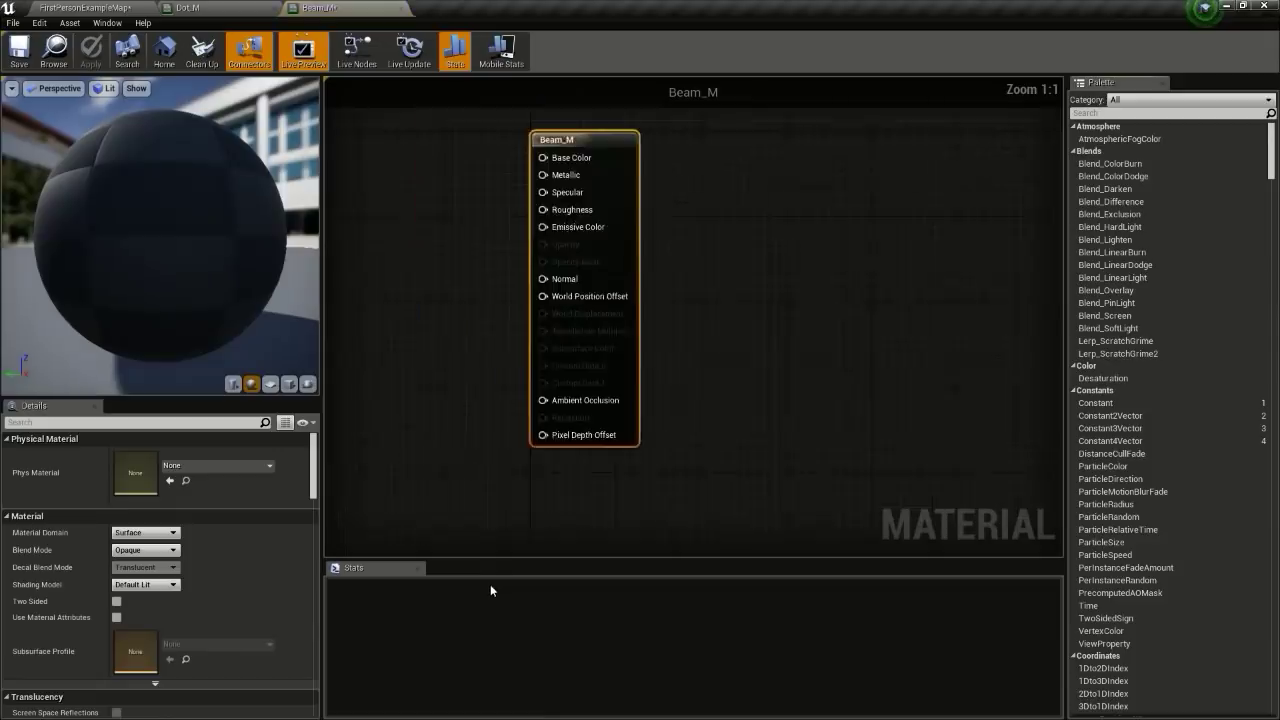
Step: Set Beam_M to Translucent blend mode with the Unlit shading model and make it Two Sided
{"action": "left_click", "coordinate": [143, 553]}
{"action": "left_click", "coordinate": [144, 580]}
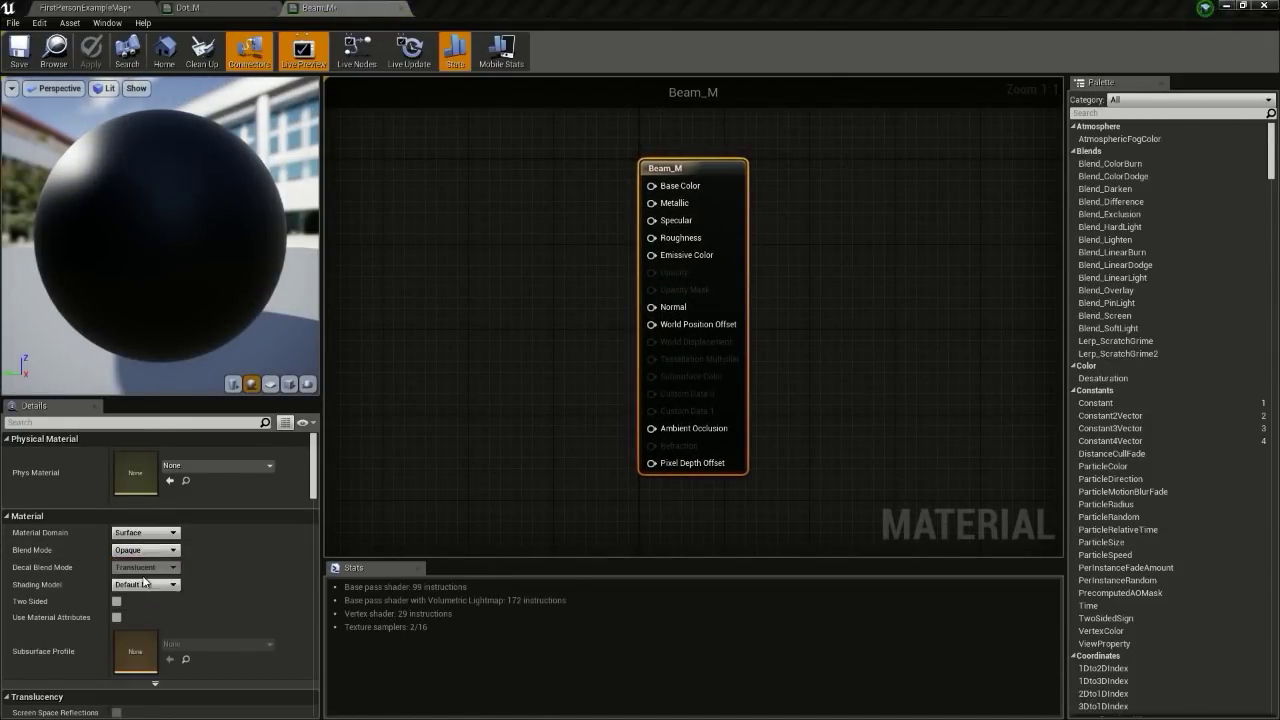
{"action": "left_click", "coordinate": [144, 584]}
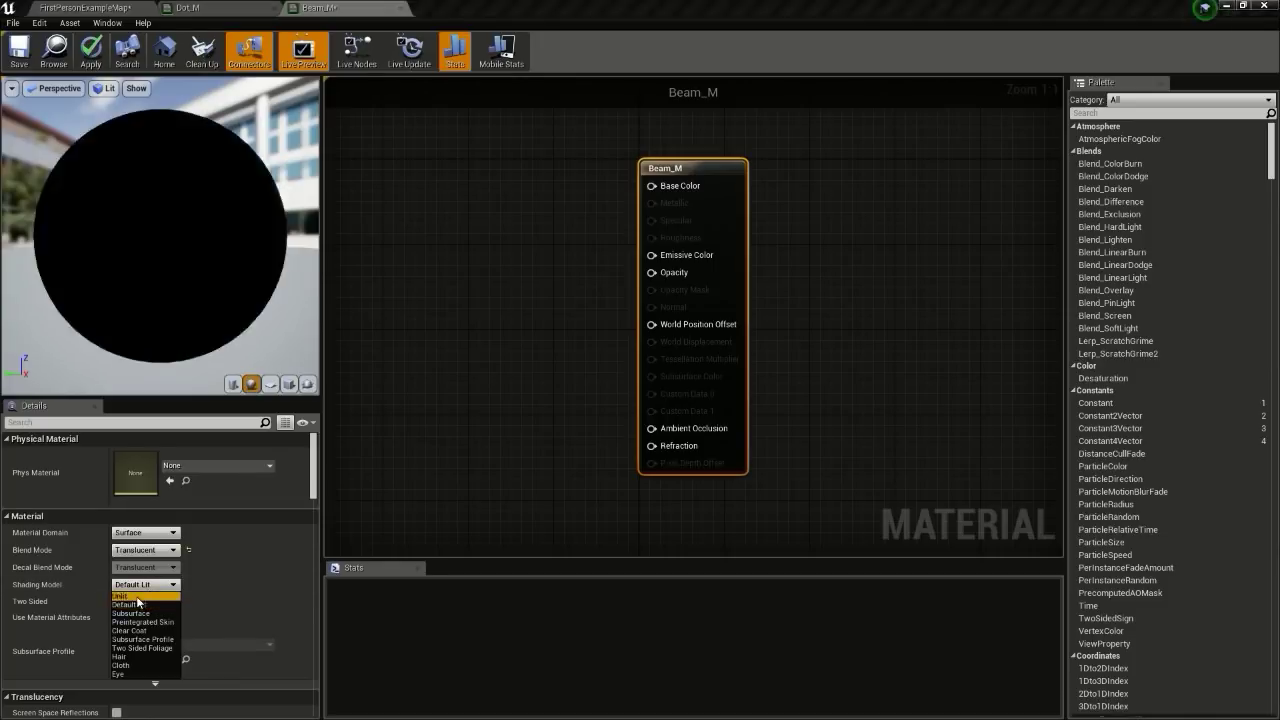
{"action": "left_click", "coordinate": [137, 597]}
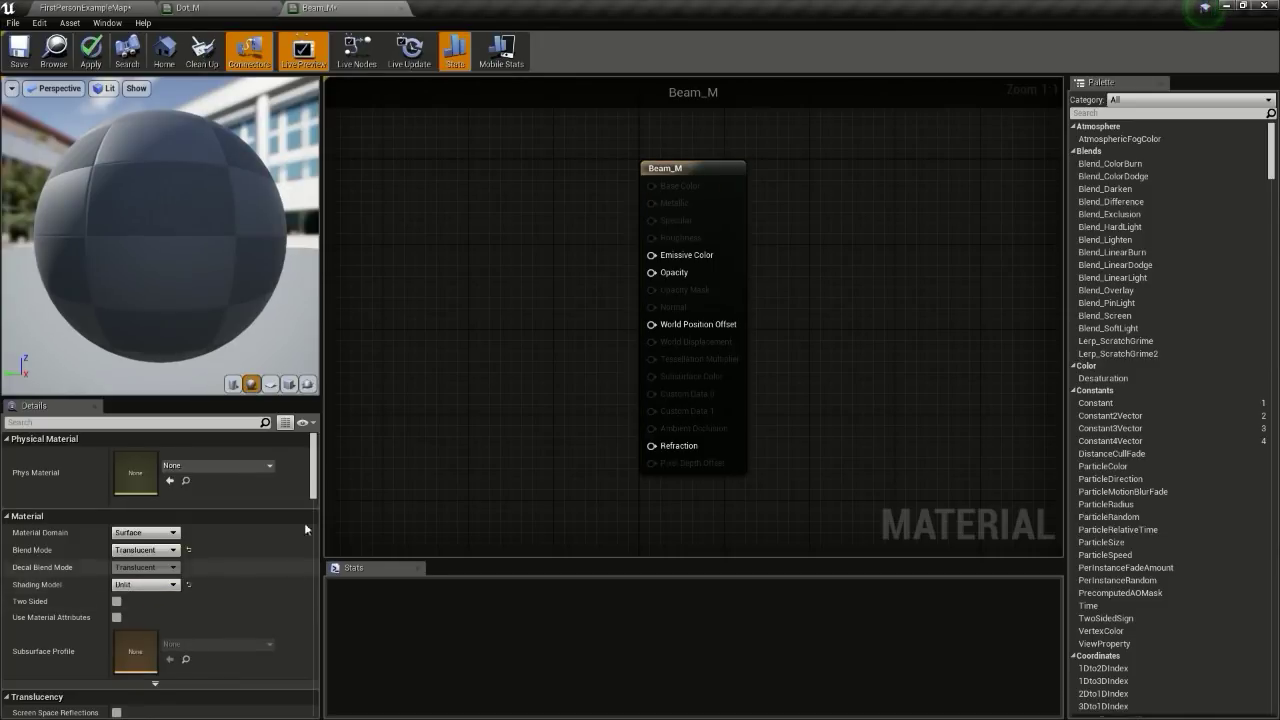
{"action": "left_click", "coordinate": [115, 604]}
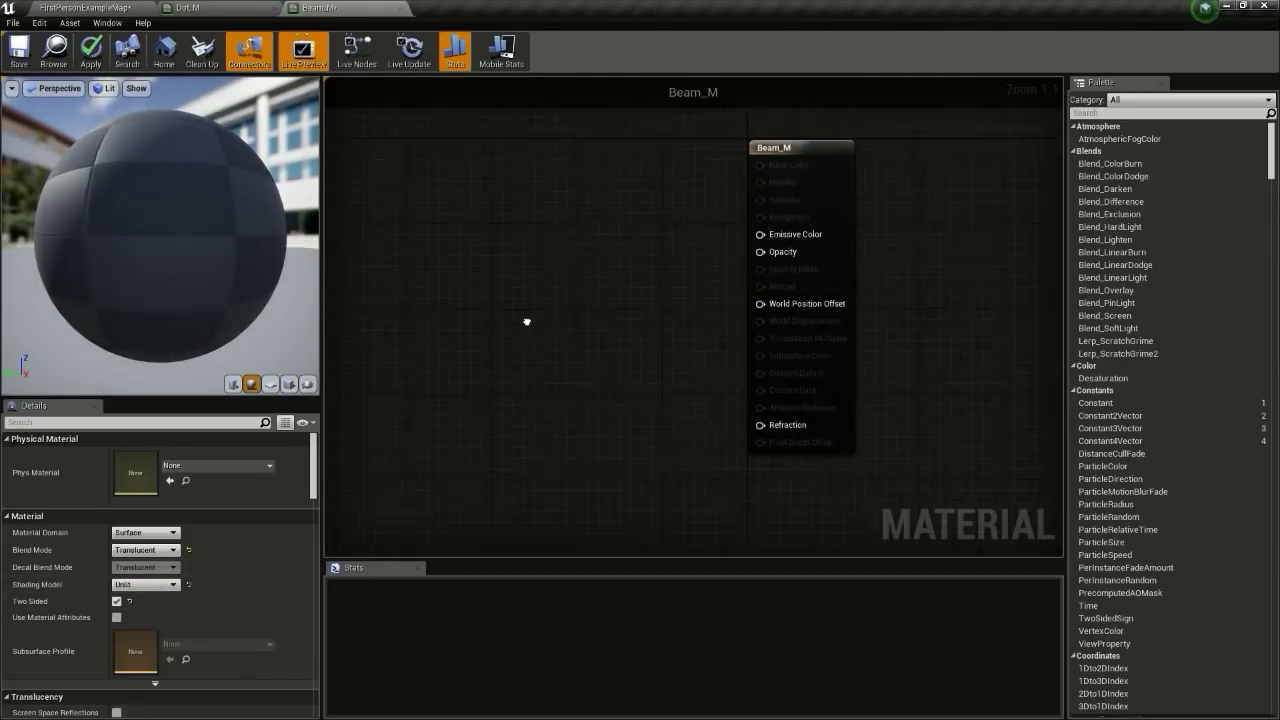
Step: Add a LinearGradient node to the Beam_M graph, placed well to the left of the output node
{"action": "right_click", "coordinate": [439, 264]}
{"action": "type", "text": "linear"}
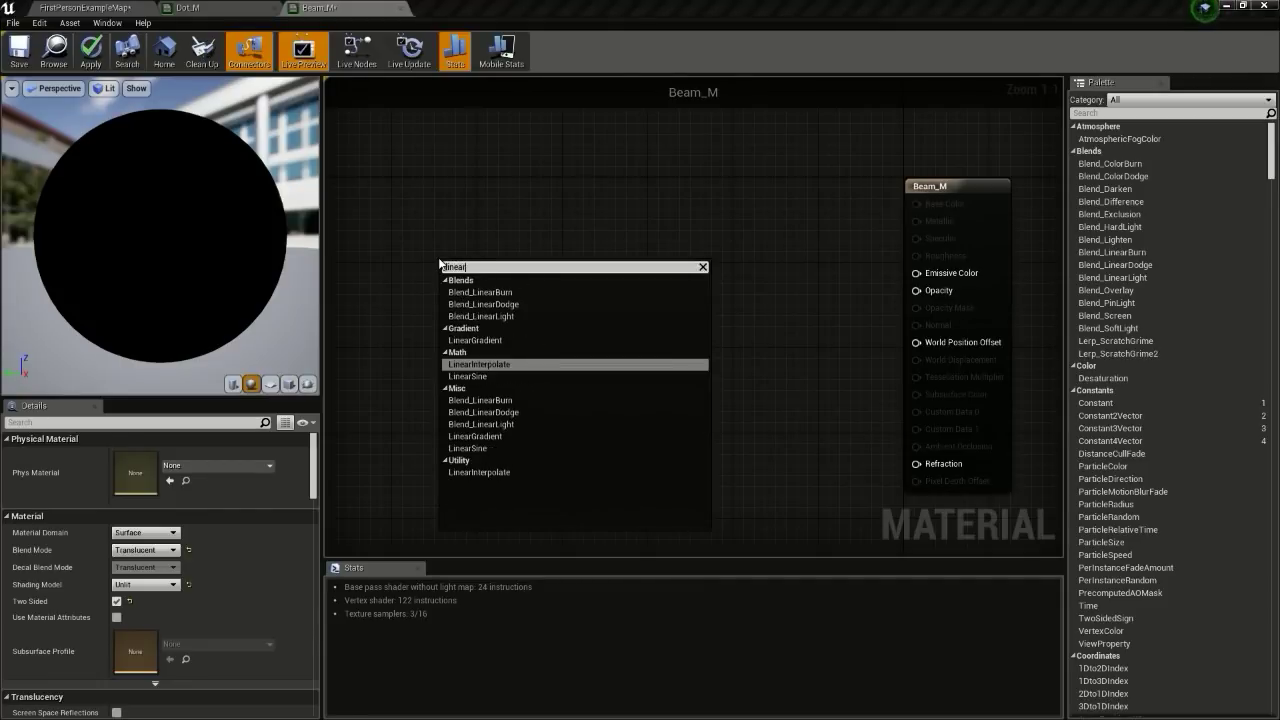
{"action": "type", "text": " gra"}
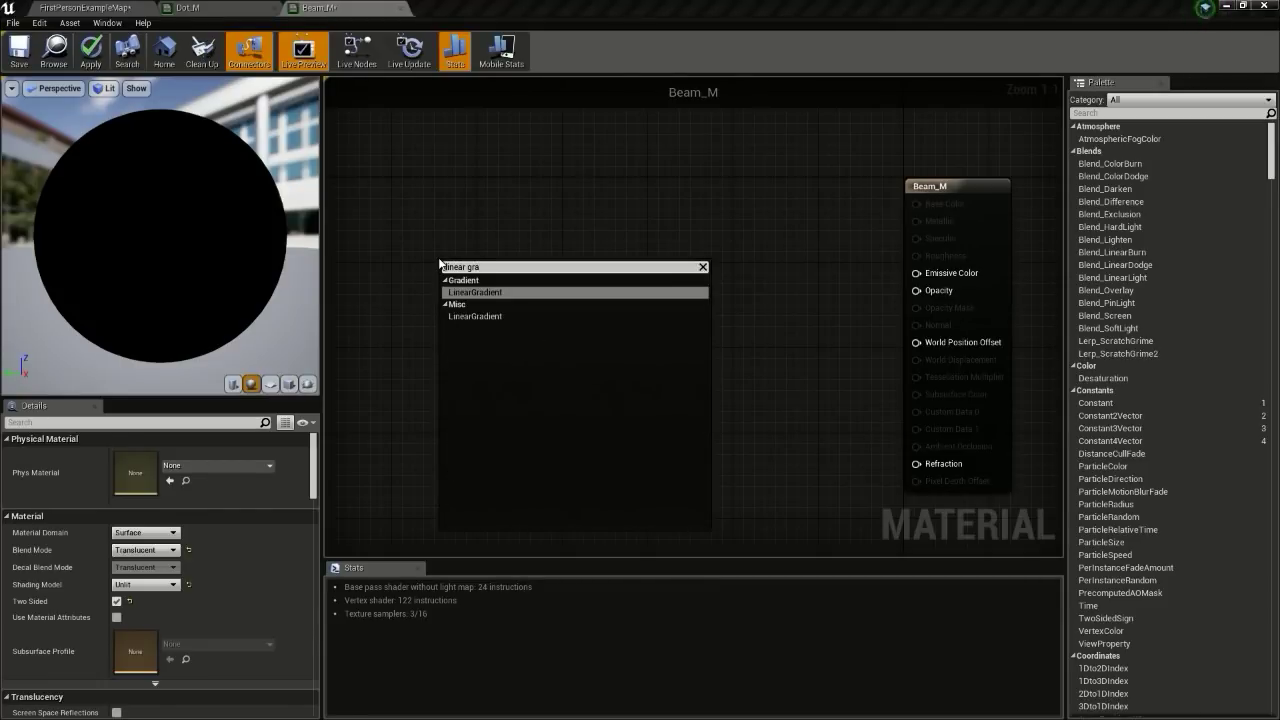
{"action": "key", "text": "Return"}
{"action": "right_click_drag", "start_coordinate": [444, 262], "coordinate": [553, 269]}
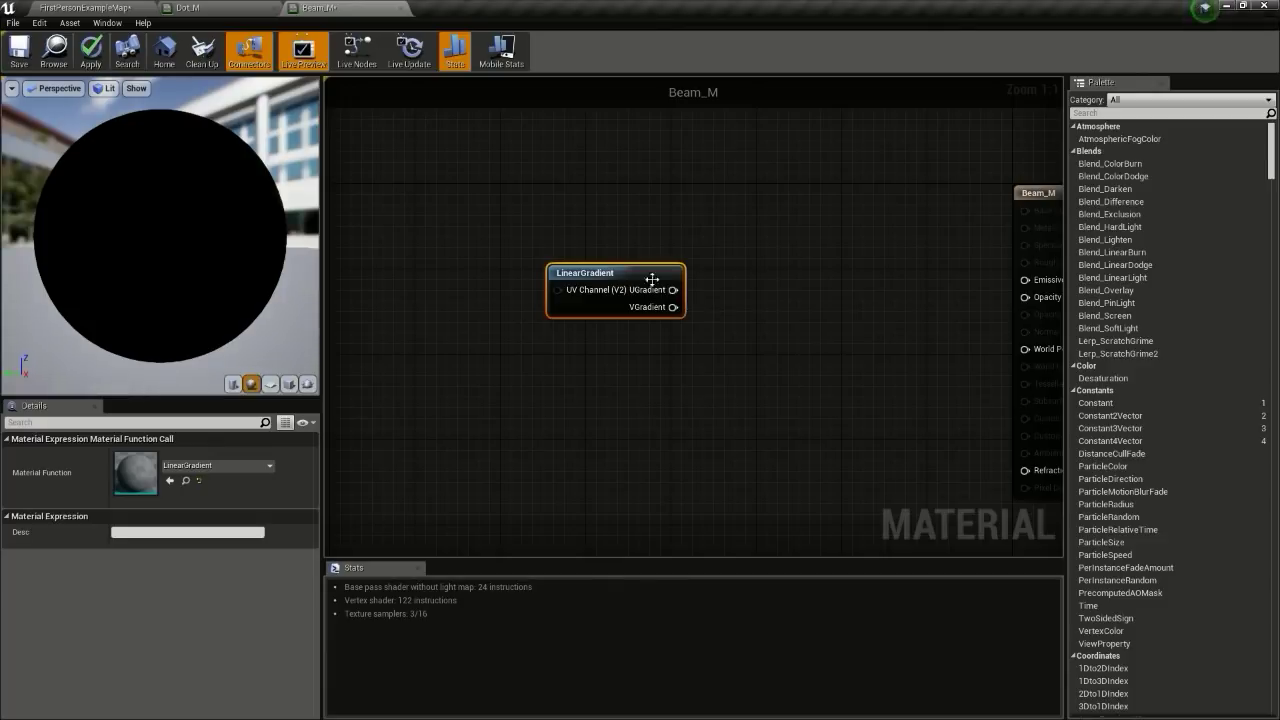
{"action": "left_click_drag", "start_coordinate": [651, 279], "coordinate": [487, 252]}
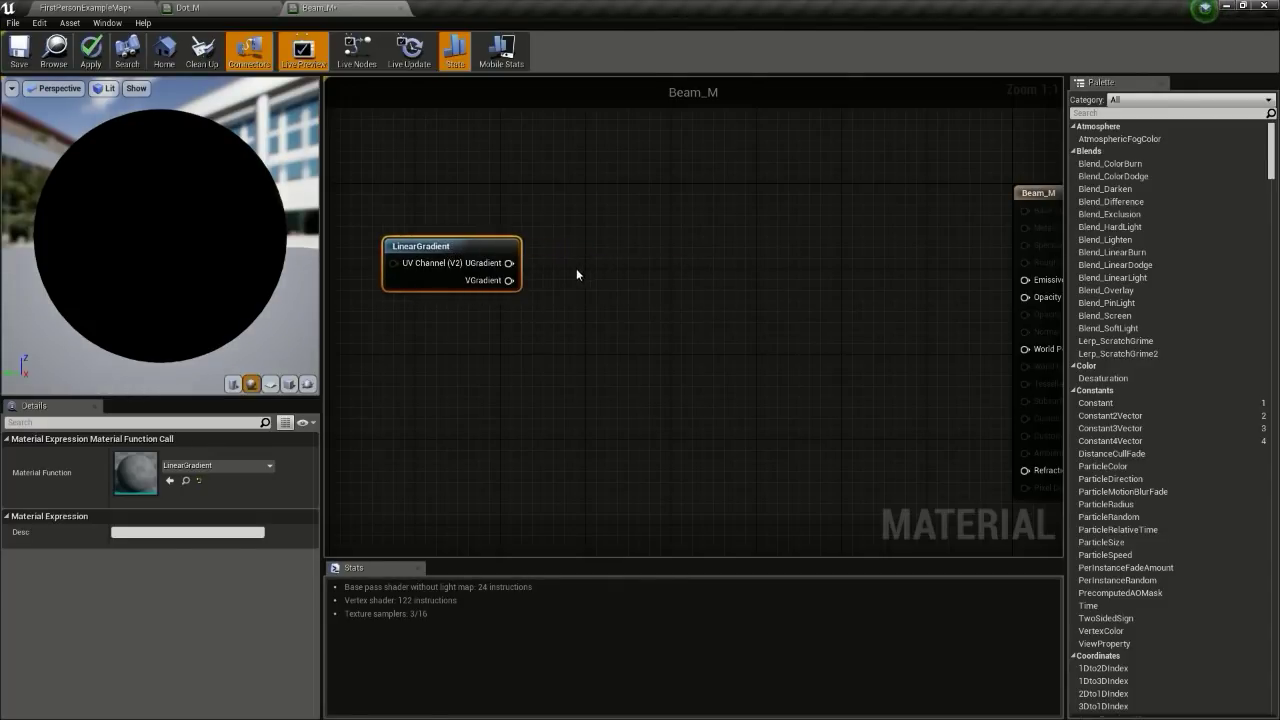
Step: Add a Cosine node fed by the LinearGradient's VGradient output, expand its preview and place it beside the gradient
{"action": "left_click_drag", "start_coordinate": [509, 280], "coordinate": [641, 215]}
{"action": "type", "text": "cos"}
{"action": "key", "text": "Return"}
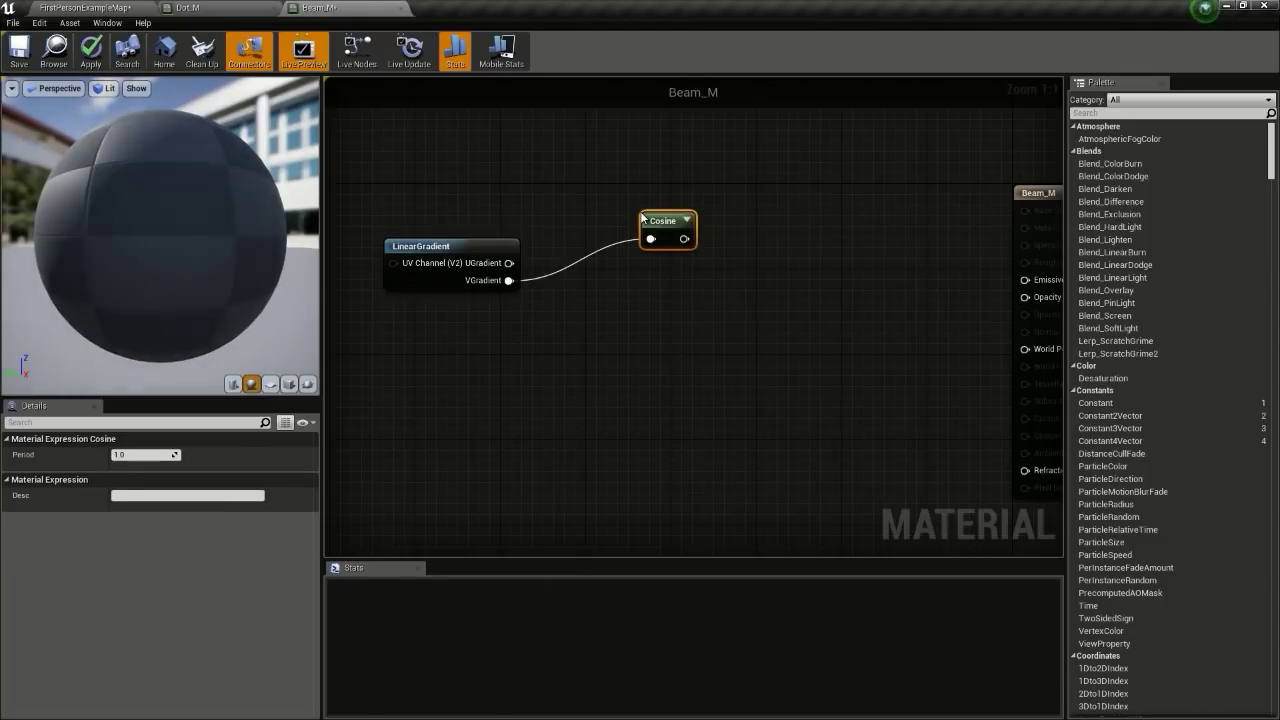
{"action": "left_click", "coordinate": [686, 220]}
{"action": "left_click_drag", "start_coordinate": [686, 228], "coordinate": [610, 255]}
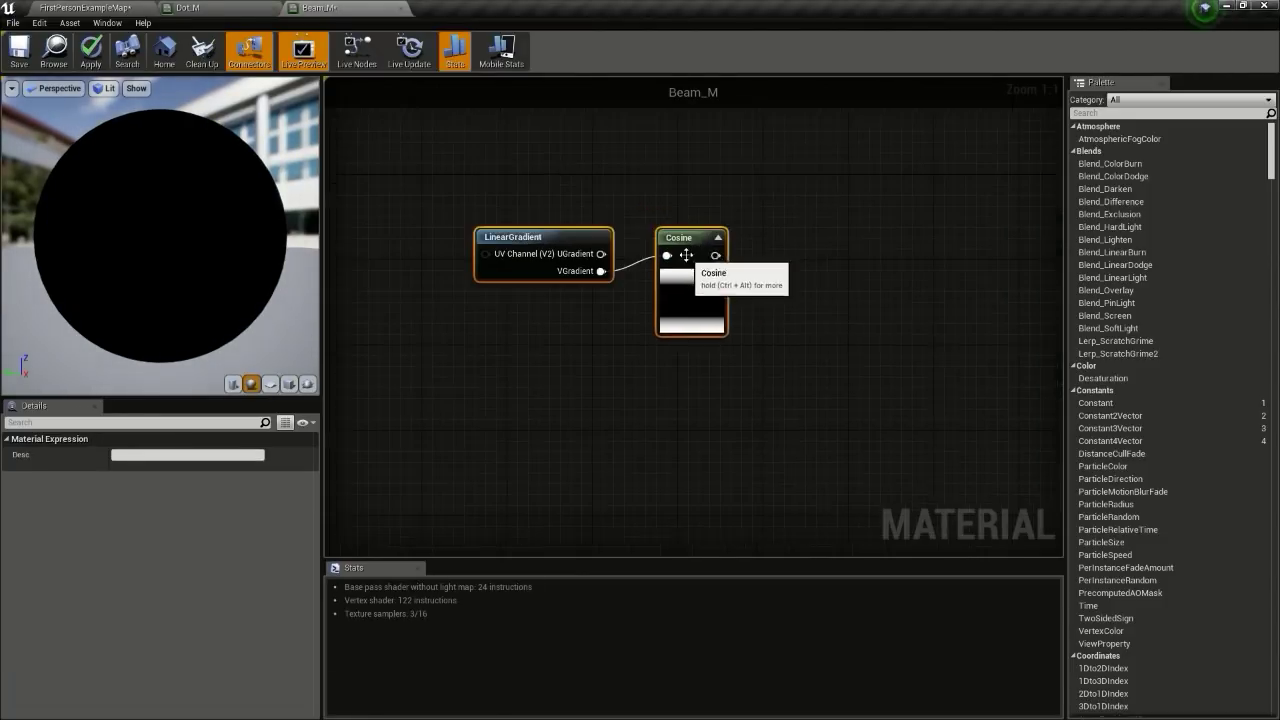
Step: Add an Add node with B at 1.0, feed the Cosine output into its A input, and expand its preview
{"action": "mouse_move", "coordinate": [686, 257]}
{"action": "left_mouse_down"}
{"action": "mouse_move", "coordinate": [569, 249]}
{"action": "mouse_move", "coordinate": [684, 278]}
{"action": "left_mouse_up"}
{"action": "left_click", "coordinate": [675, 257]}
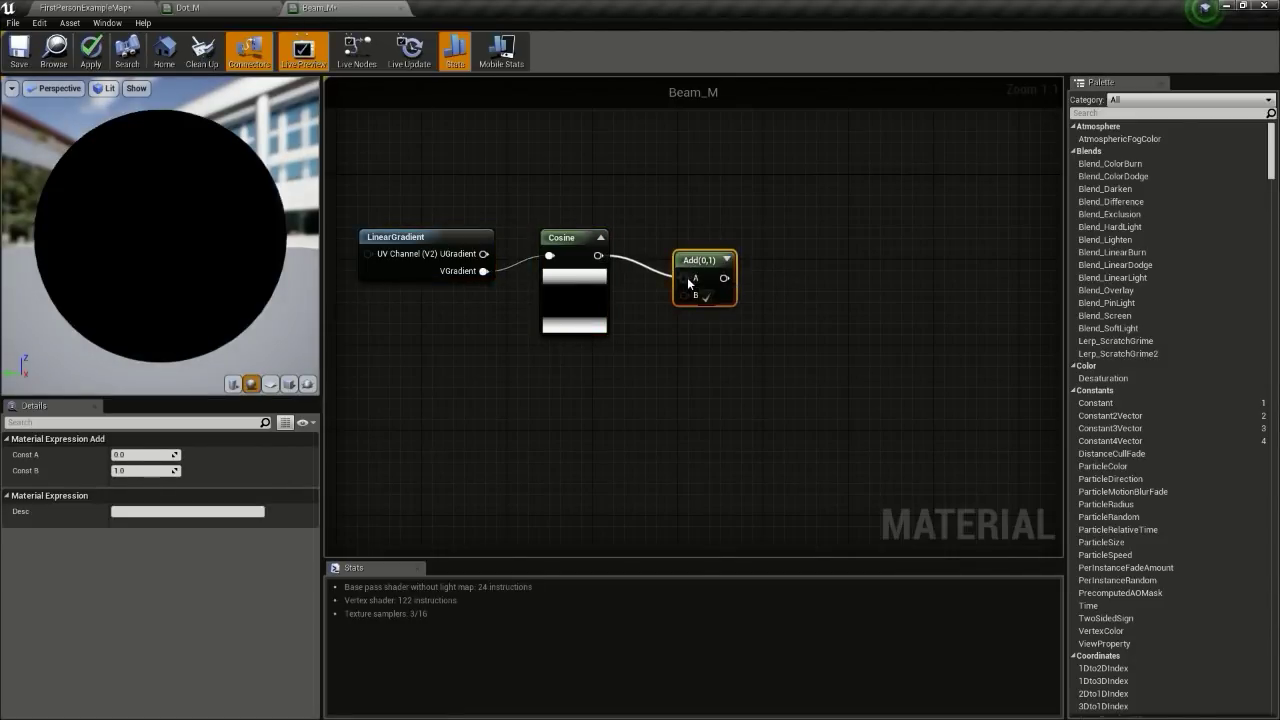
{"action": "left_click", "coordinate": [722, 260]}
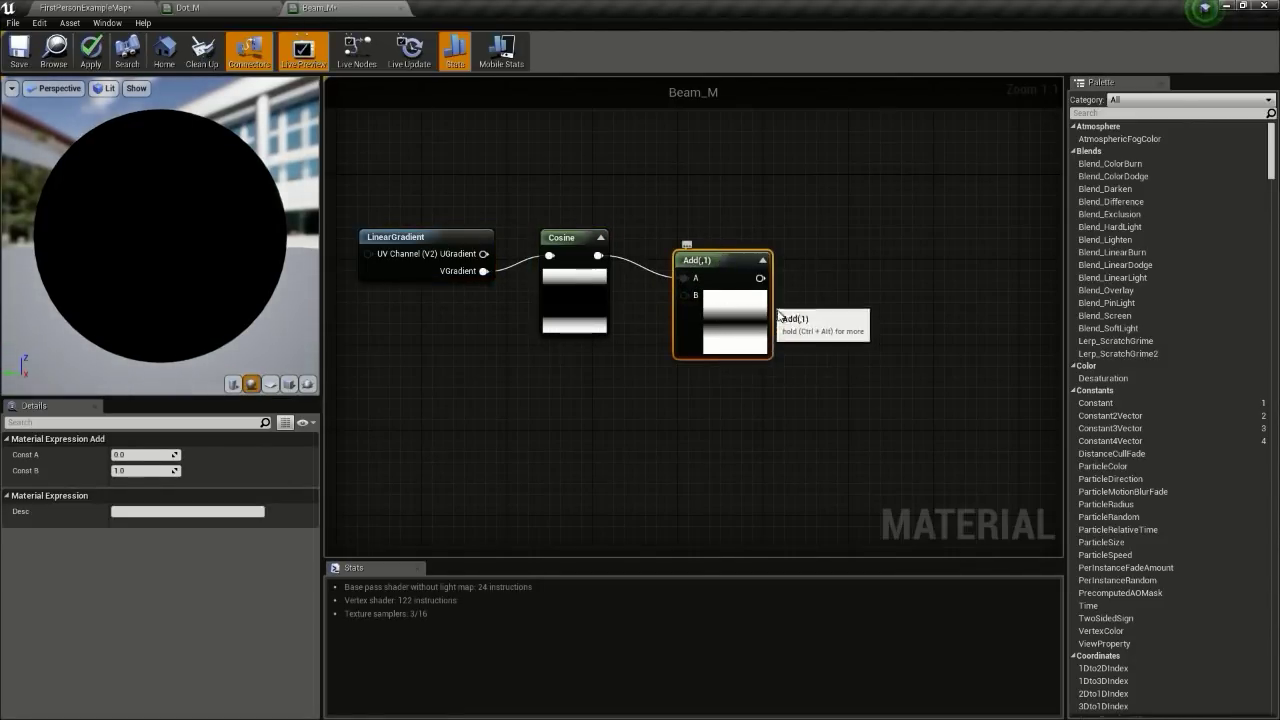
Step: Feed the Add output into a new OneMinus (1-x) node, expand its preview and place it beside the Add node
{"action": "left_click_drag", "start_coordinate": [765, 287], "coordinate": [811, 200]}
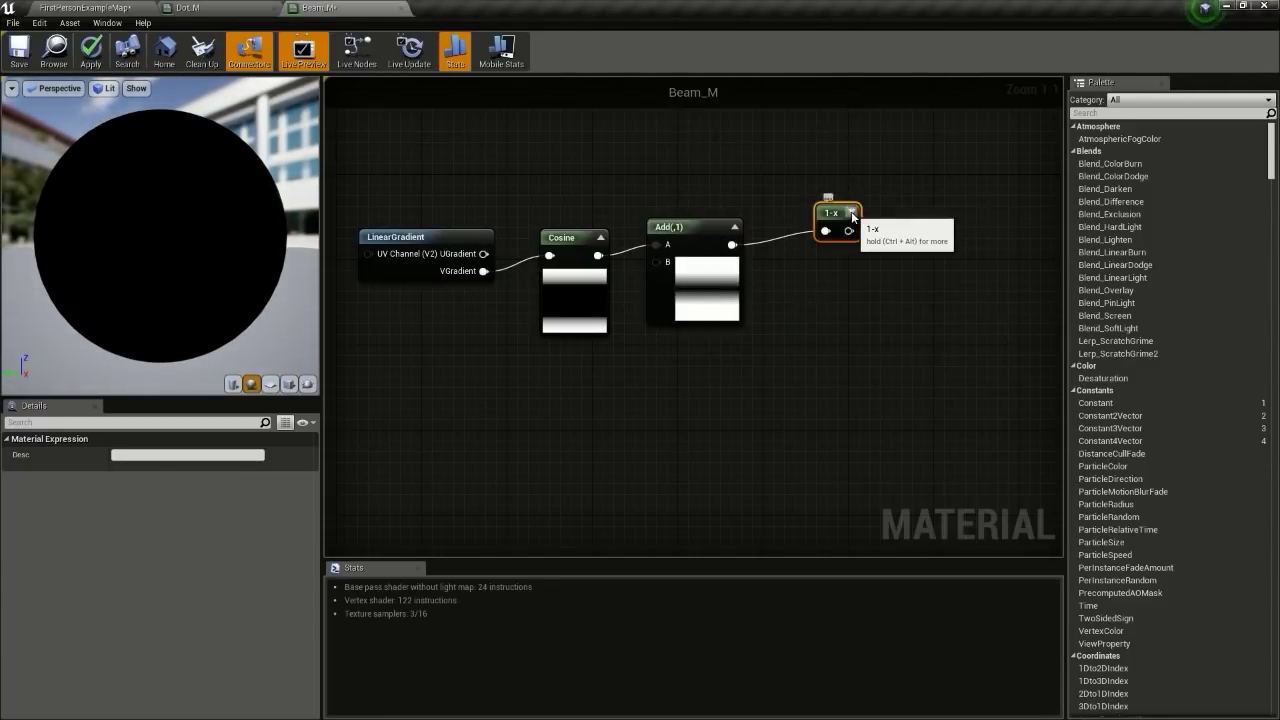
{"action": "left_click", "coordinate": [852, 214]}
{"action": "left_click_drag", "start_coordinate": [852, 214], "coordinate": [821, 238]}
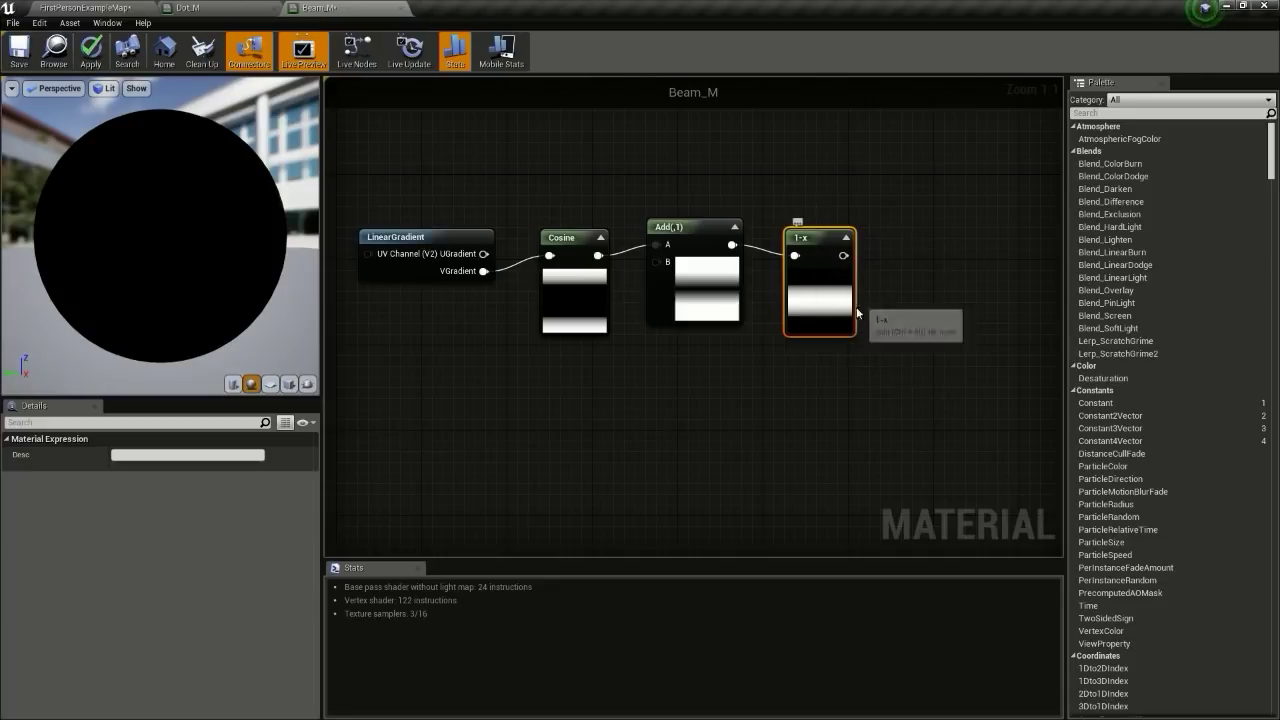
Step: Add two Multiply nodes taking the 1-x output in A, and wire the upper to Emissive Color and the lower to Opacity
{"action": "right_click_drag", "start_coordinate": [938, 317], "coordinate": [757, 301]}
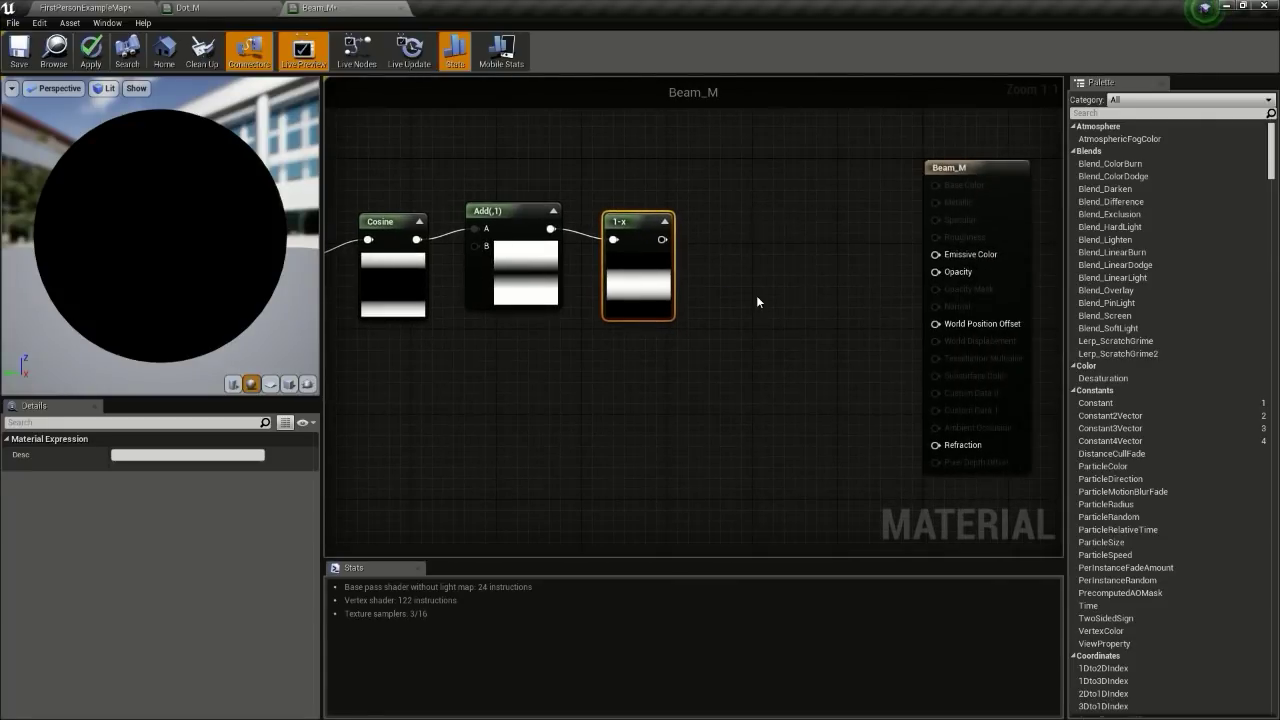
{"action": "left_click", "coordinate": [779, 174]}
{"action": "left_click", "coordinate": [815, 273]}
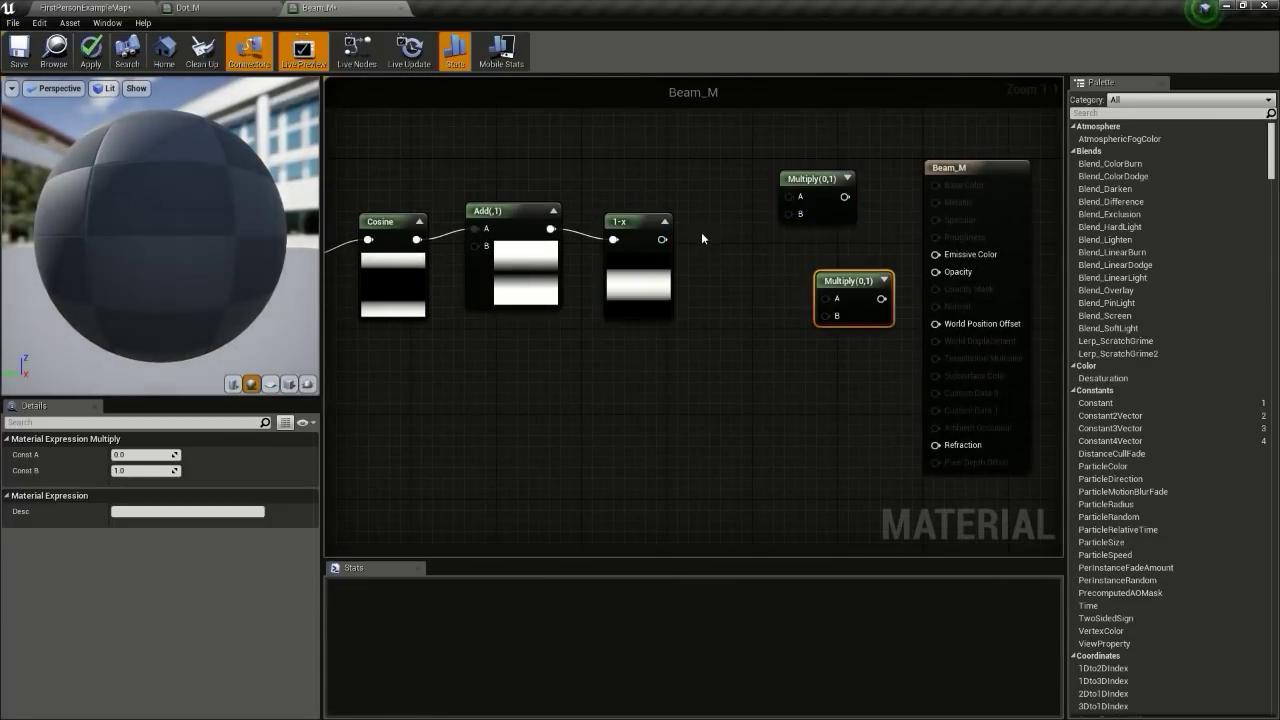
{"action": "left_click_drag", "start_coordinate": [659, 241], "coordinate": [790, 197]}
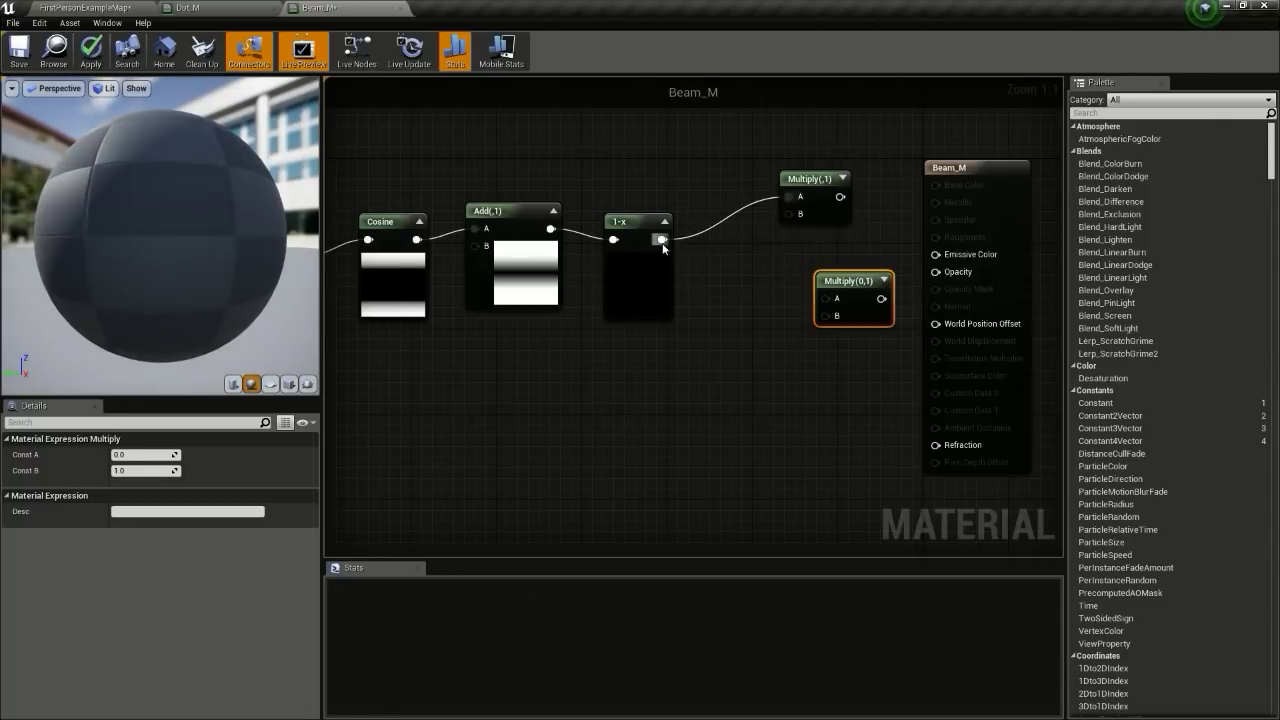
{"action": "left_click_drag", "start_coordinate": [675, 248], "coordinate": [936, 273]}
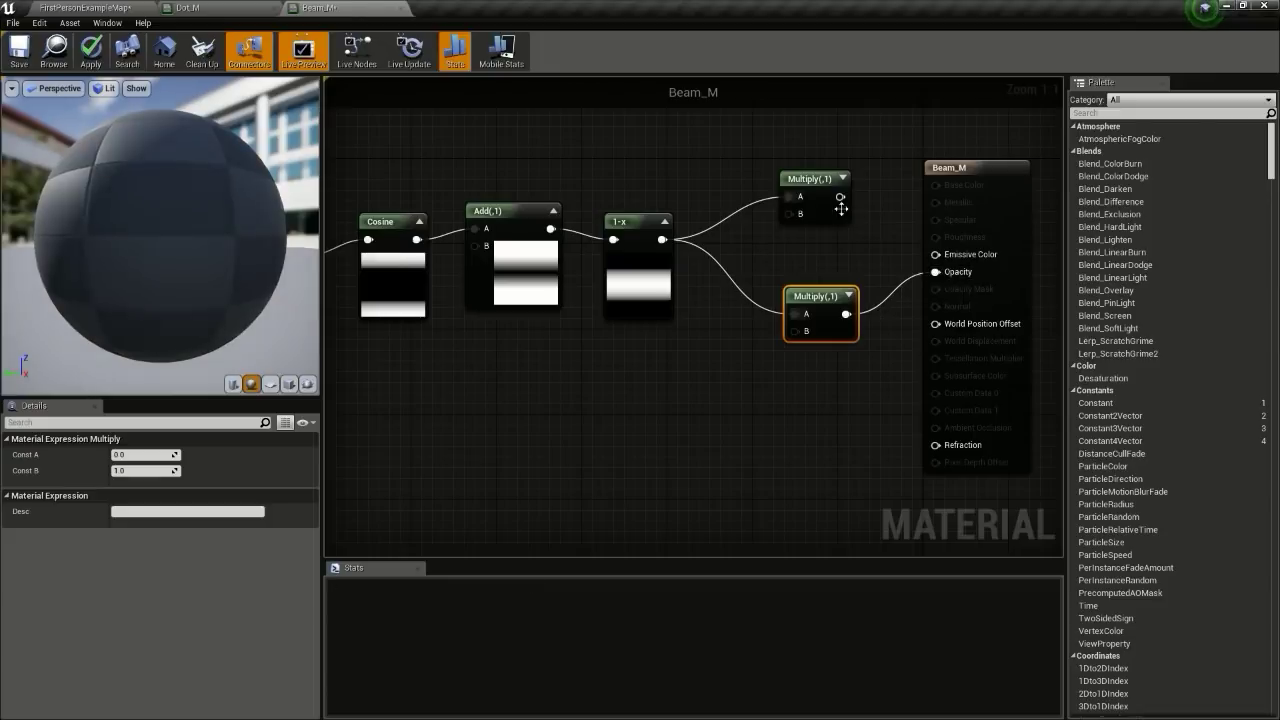
{"action": "left_click_drag", "start_coordinate": [858, 217], "coordinate": [936, 254]}
Step: Add a Particle Color node below the chain, wiring its color to the upper Multiply's B and its alpha to the lower Multiply's B
{"action": "right_click", "coordinate": [742, 364]}
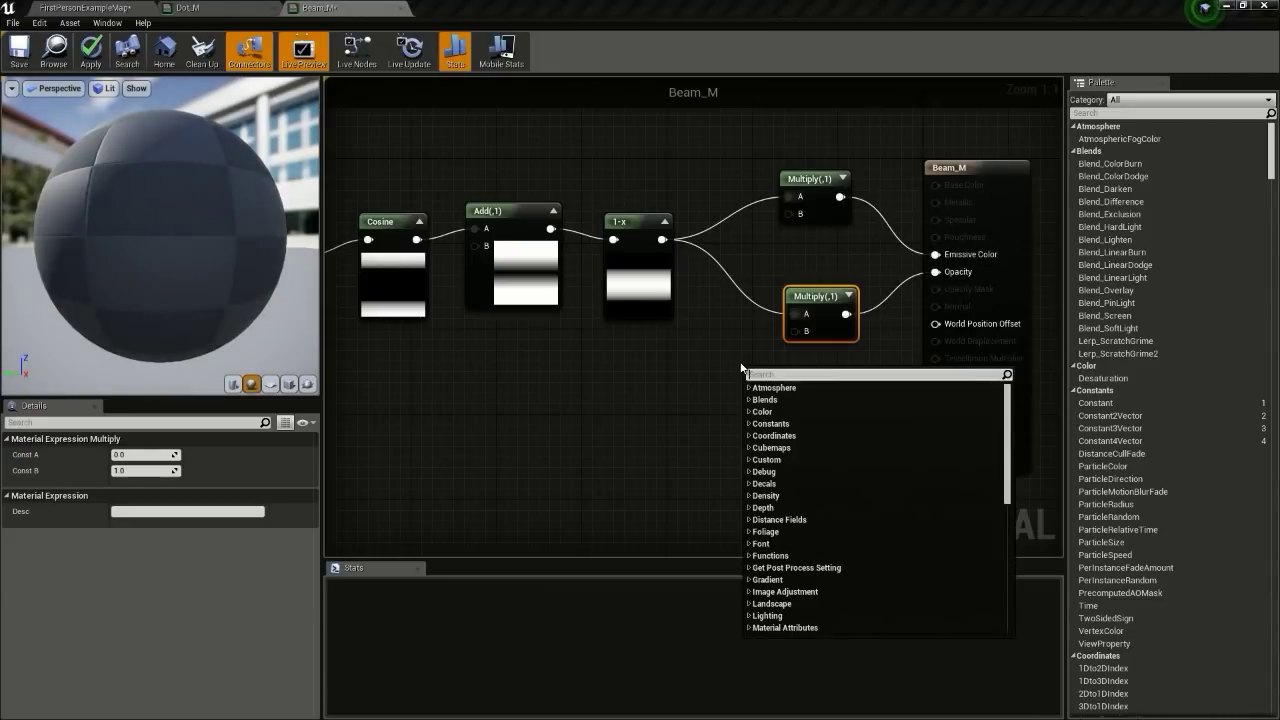
{"action": "type", "text": "particle"}
{"action": "key", "text": "Return"}
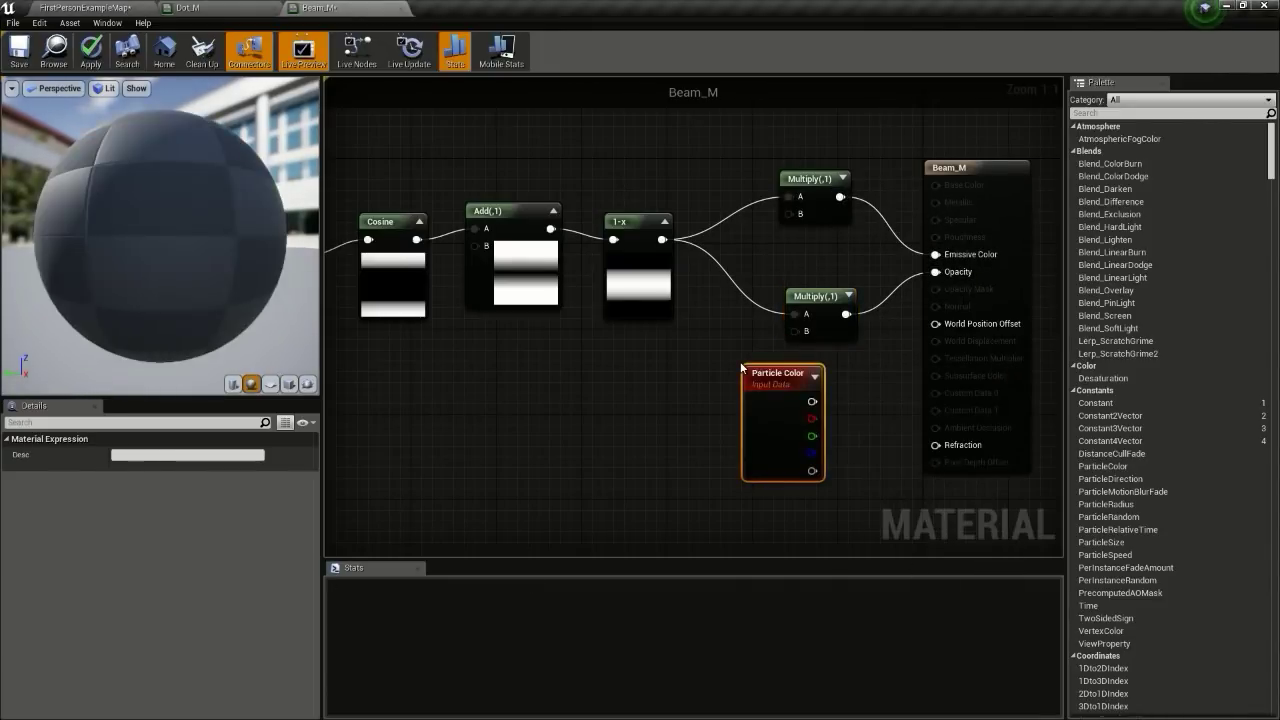
{"action": "left_click_drag", "start_coordinate": [742, 368], "coordinate": [592, 354]}
{"action": "left_click_drag", "start_coordinate": [662, 387], "coordinate": [796, 217]}
{"action": "left_click_drag", "start_coordinate": [662, 456], "coordinate": [796, 332]}
{"action": "right_click_drag", "start_coordinate": [745, 383], "coordinate": [816, 381]}
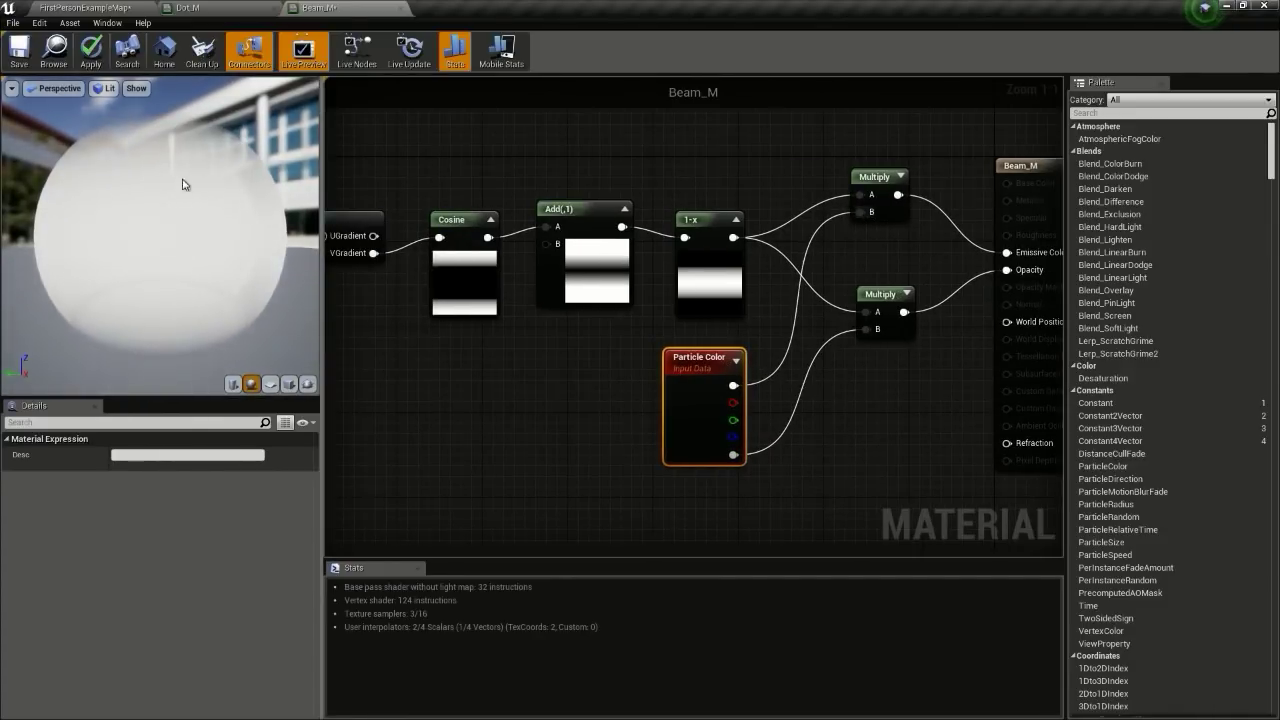
Step: Apply the Beam_M changes and preview the material on a cube mesh
{"action": "left_click", "coordinate": [90, 66]}
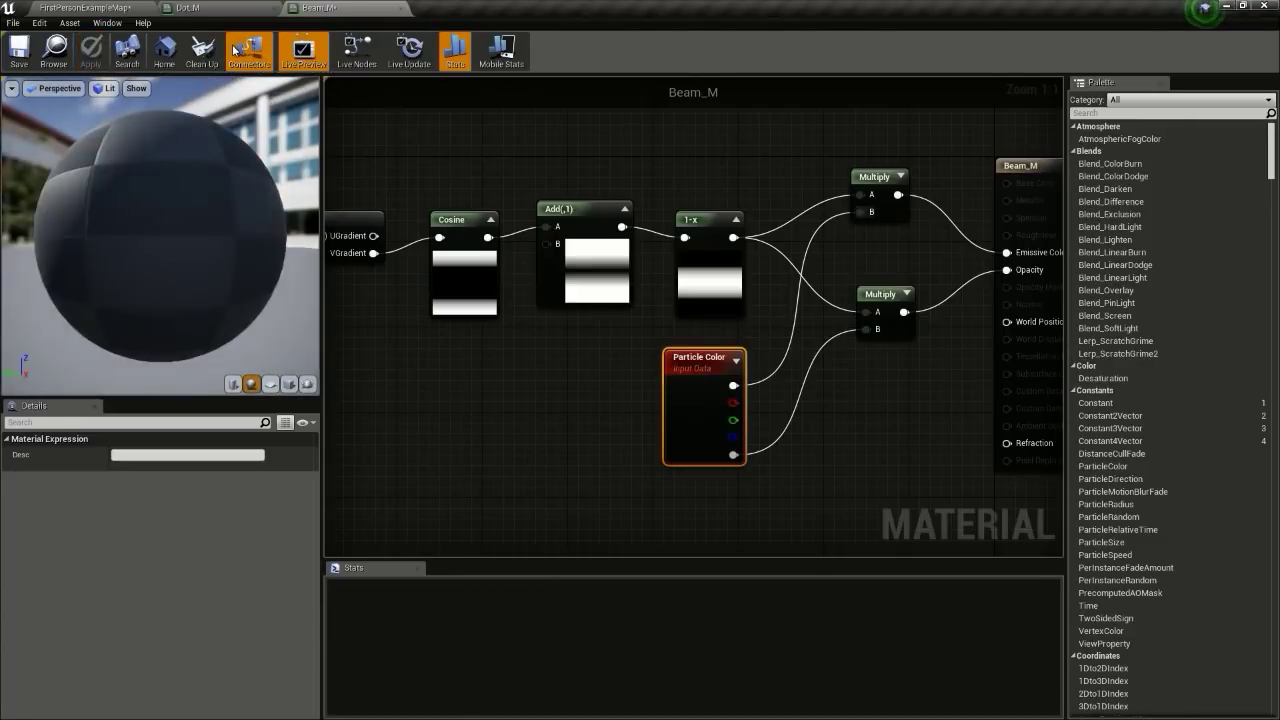
{"action": "left_click", "coordinate": [289, 384]}
{"action": "mouse_move", "coordinate": [243, 234]}
{"action": "left_mouse_down"}
{"action": "mouse_move", "coordinate": [205, 234]}
{"action": "mouse_move", "coordinate": [243, 225]}
{"action": "mouse_move", "coordinate": [235, 160]}
{"action": "mouse_move", "coordinate": [243, 250]}
{"action": "left_mouse_up"}
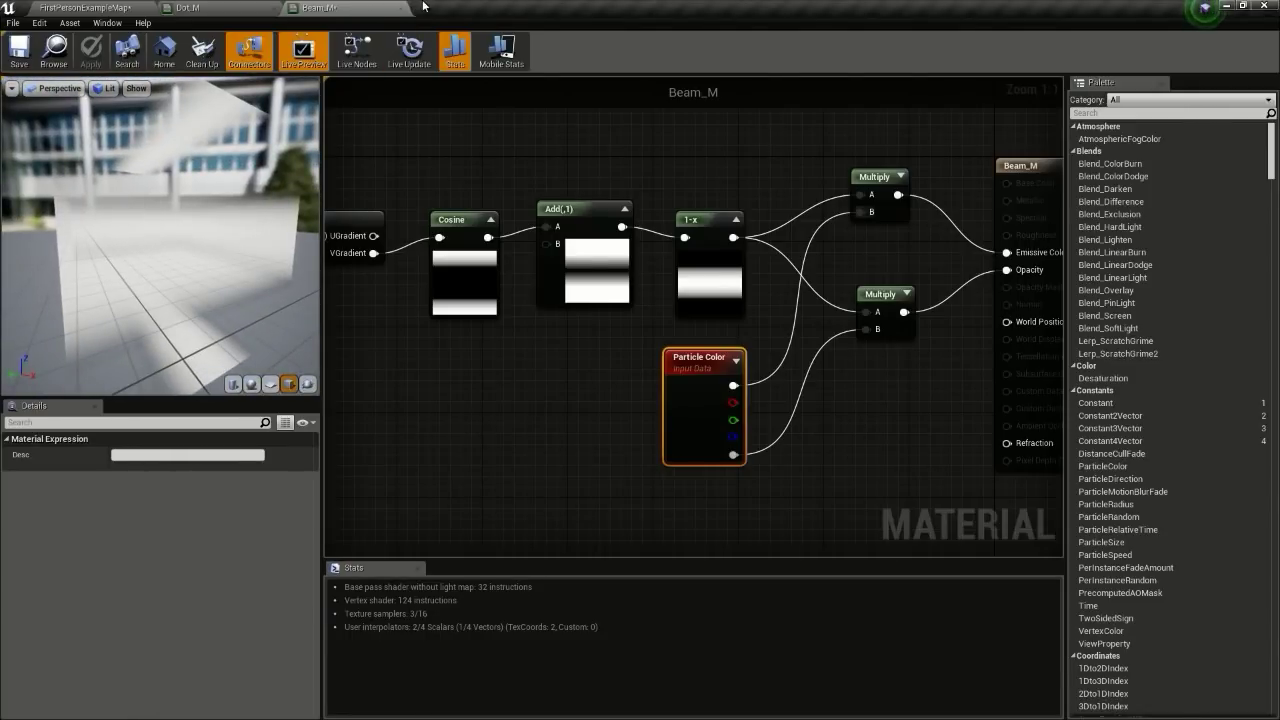
Step: Create a material named Cross_M in the Effect folder and open it for editing
{"action": "left_click", "coordinate": [131, 7]}
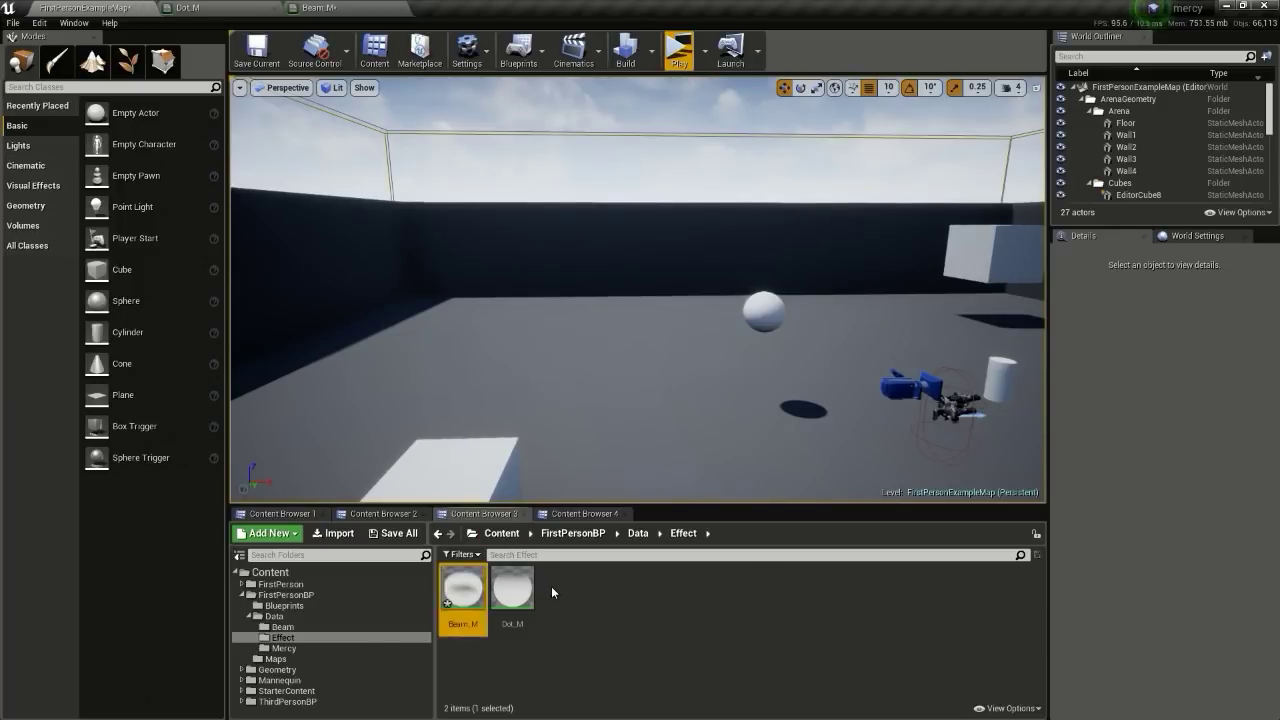
{"action": "right_click", "coordinate": [551, 586]}
{"action": "left_click", "coordinate": [618, 362]}
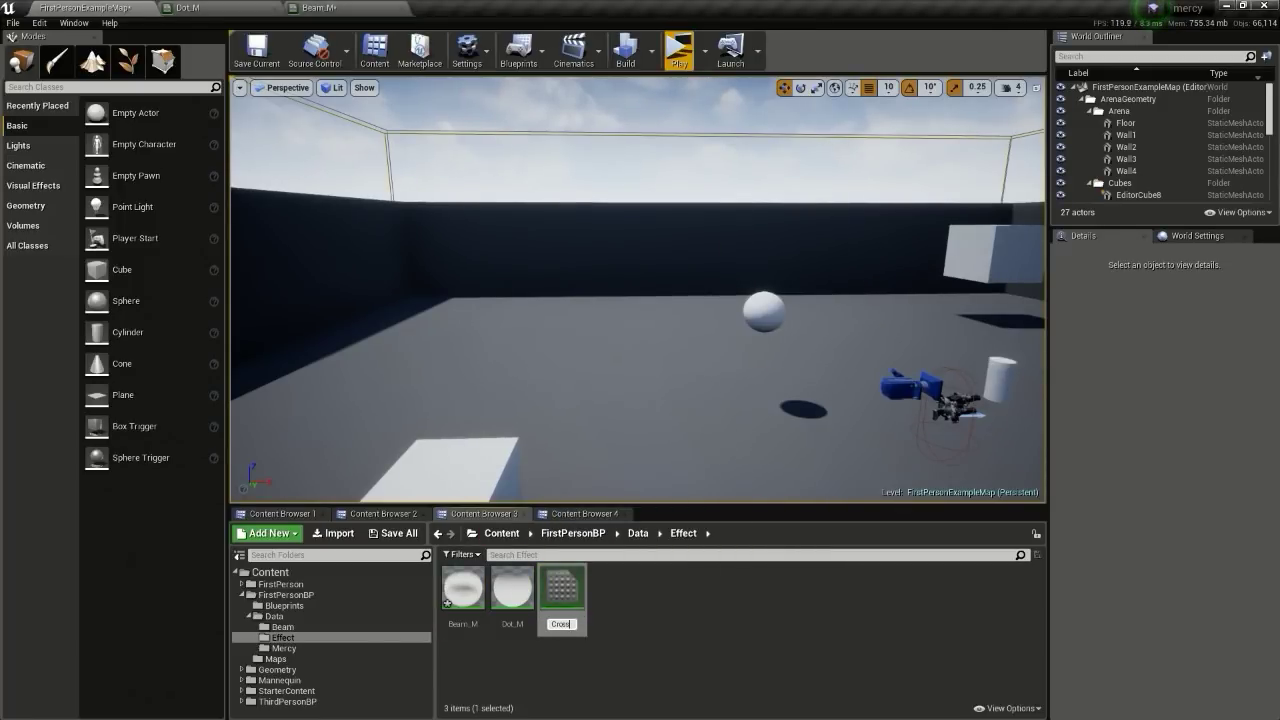
{"action": "key", "text": "Return"}
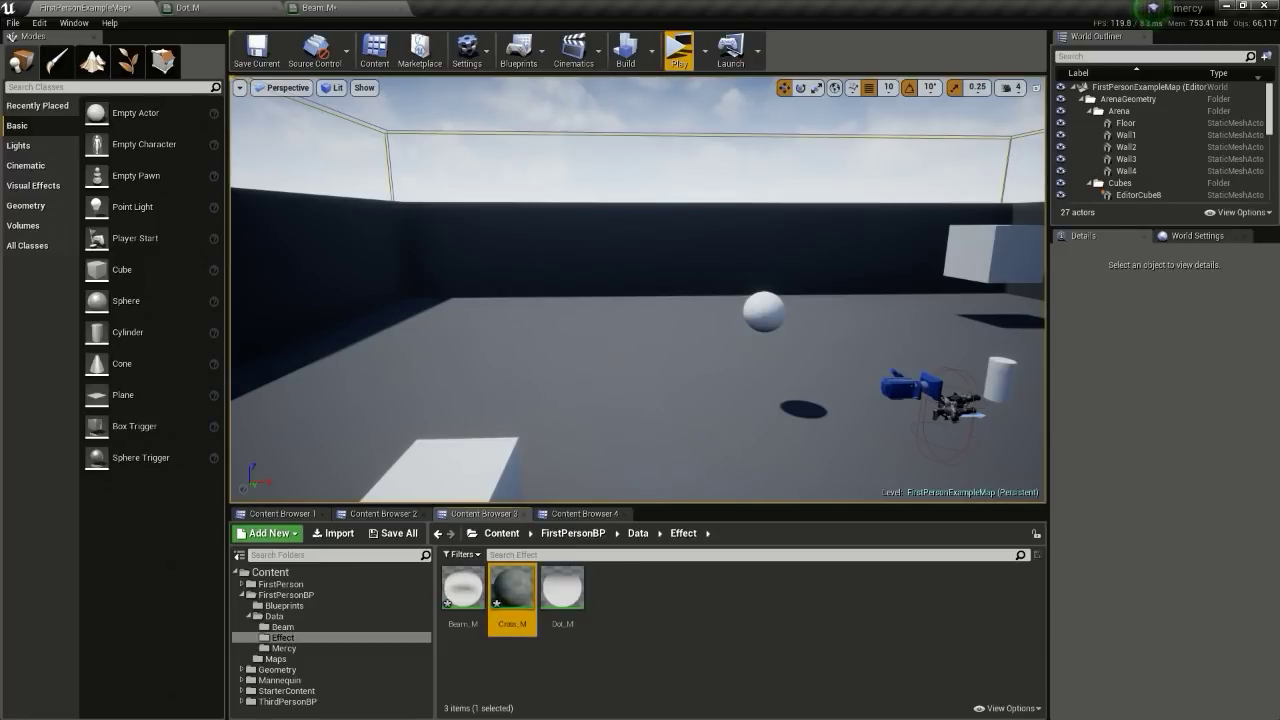
{"action": "double_click", "coordinate": [524, 580]}
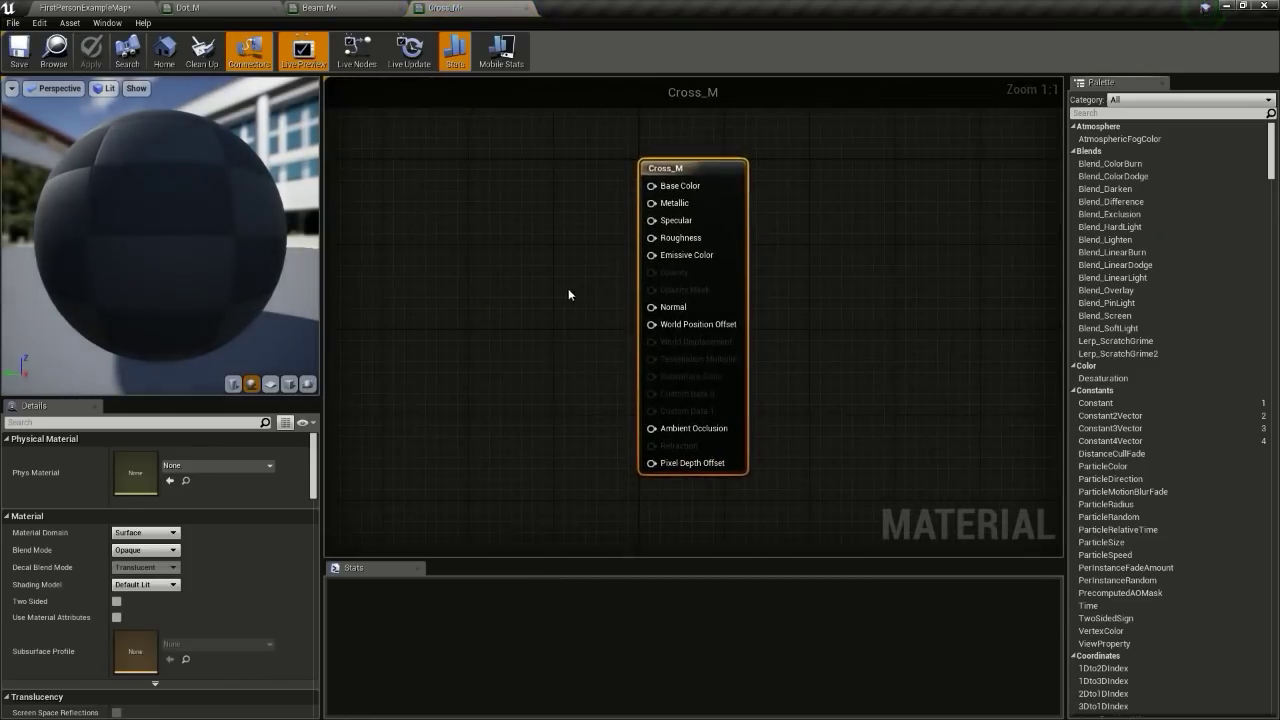
{"action": "right_click_drag", "start_coordinate": [728, 264], "coordinate": [778, 298]}
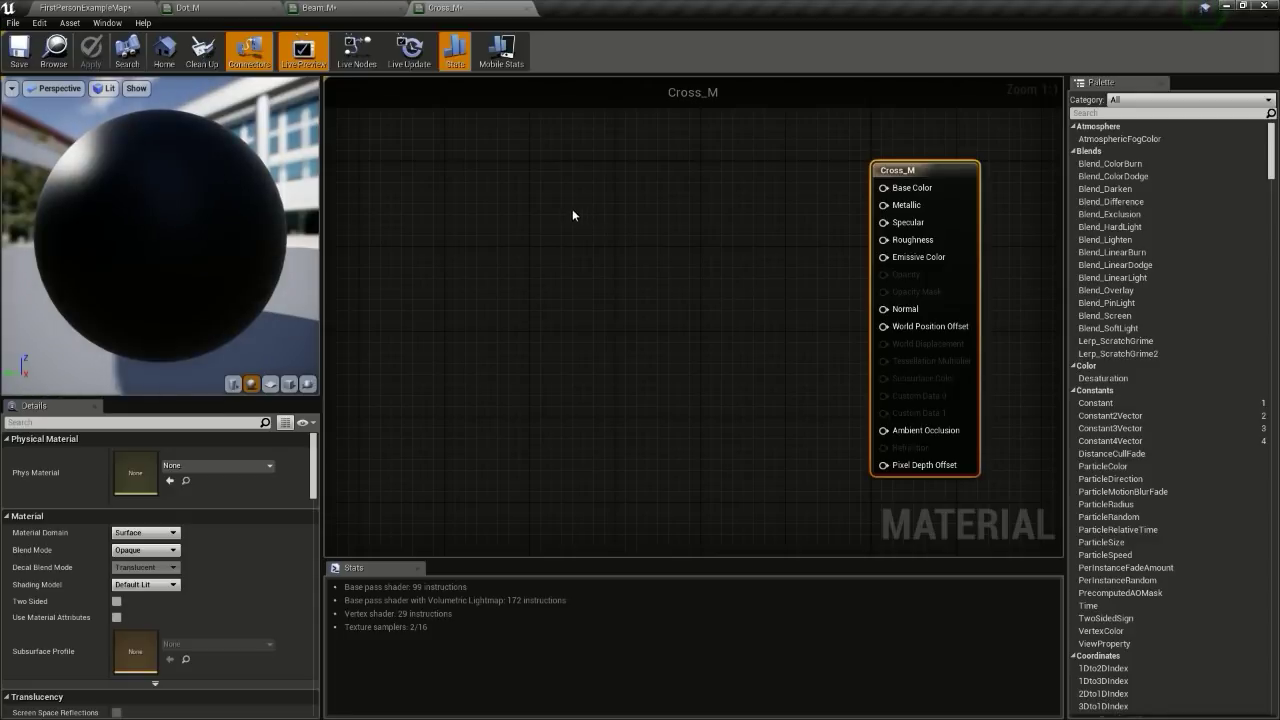
{"action": "right_click_drag", "start_coordinate": [563, 264], "coordinate": [585, 243]}
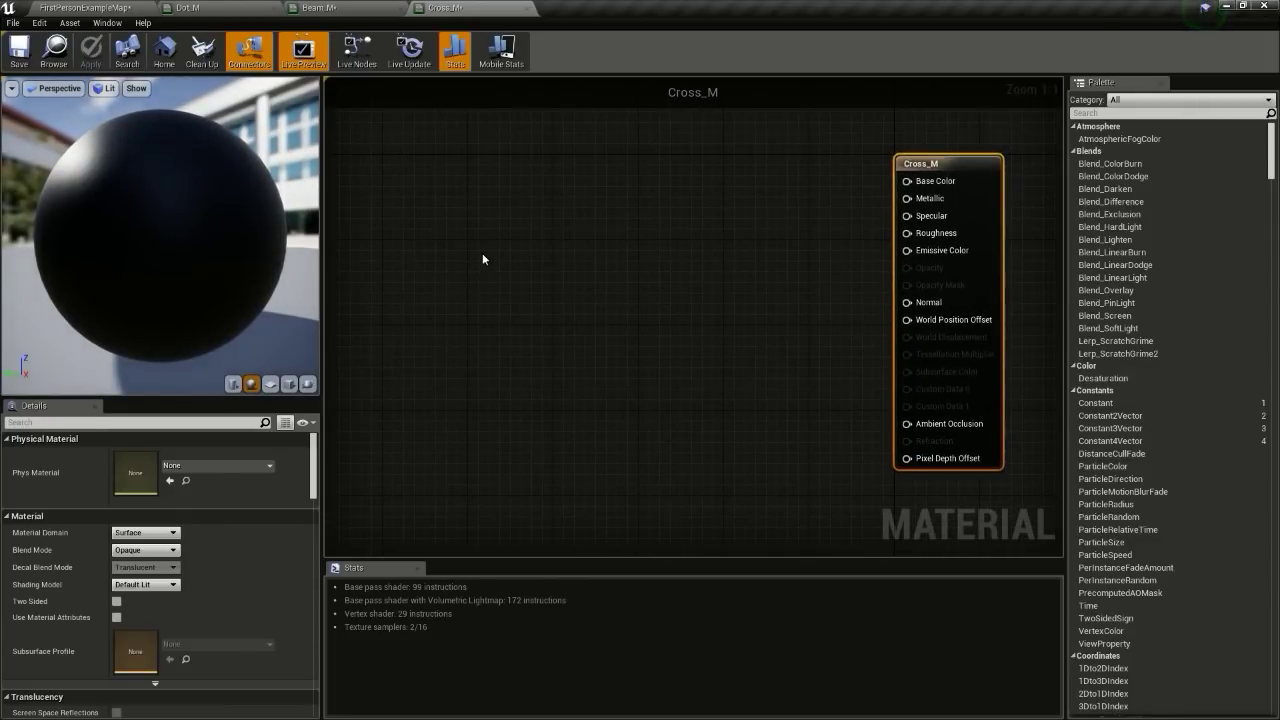
{"action": "right_click_drag", "start_coordinate": [482, 258], "coordinate": [592, 247]}
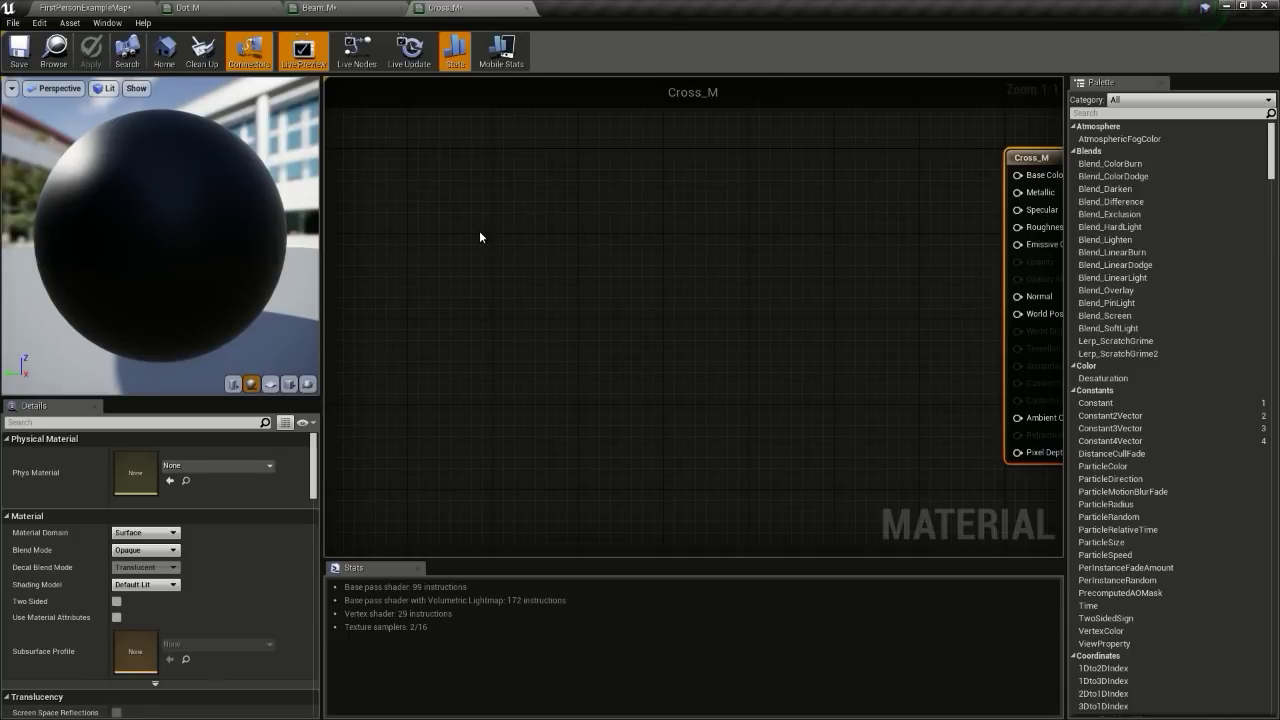
{"action": "right_click", "coordinate": [480, 237]}
{"action": "type", "text": "linea"}
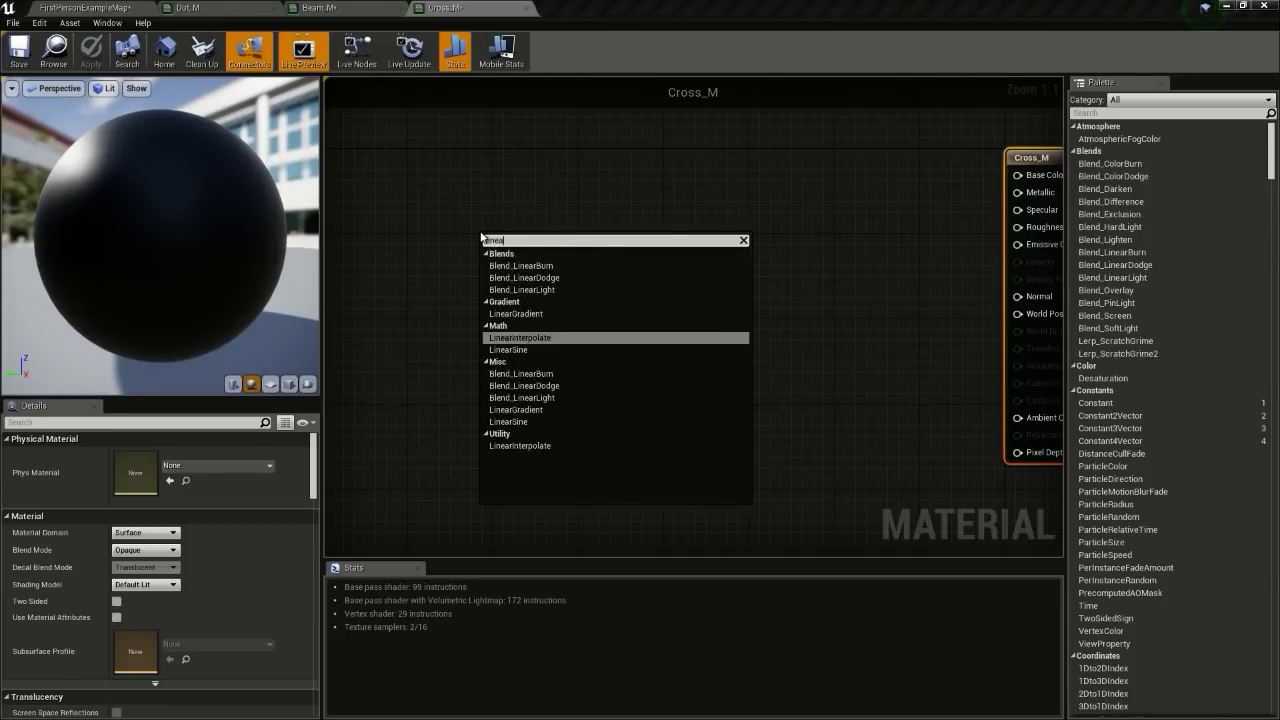
{"action": "type", "text": "r"}
{"action": "key", "text": "Up"}
{"action": "key", "text": "Return"}
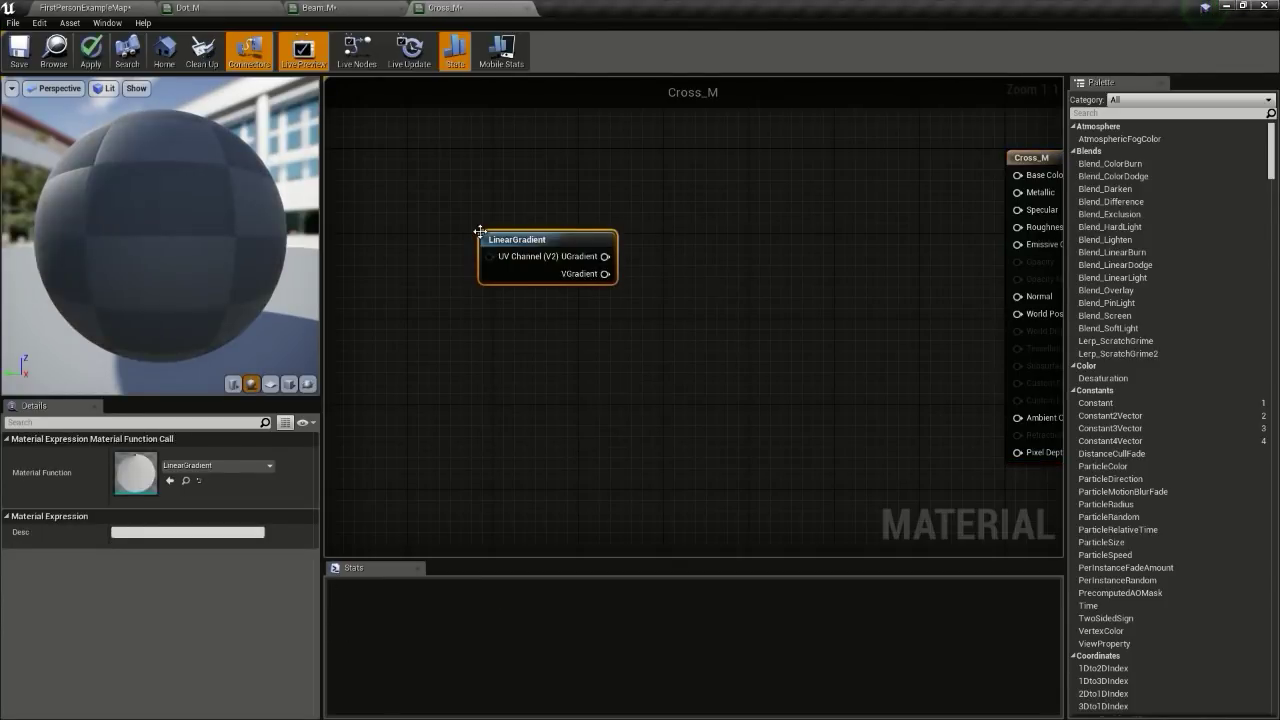
{"action": "left_click_drag", "start_coordinate": [561, 251], "coordinate": [414, 243]}
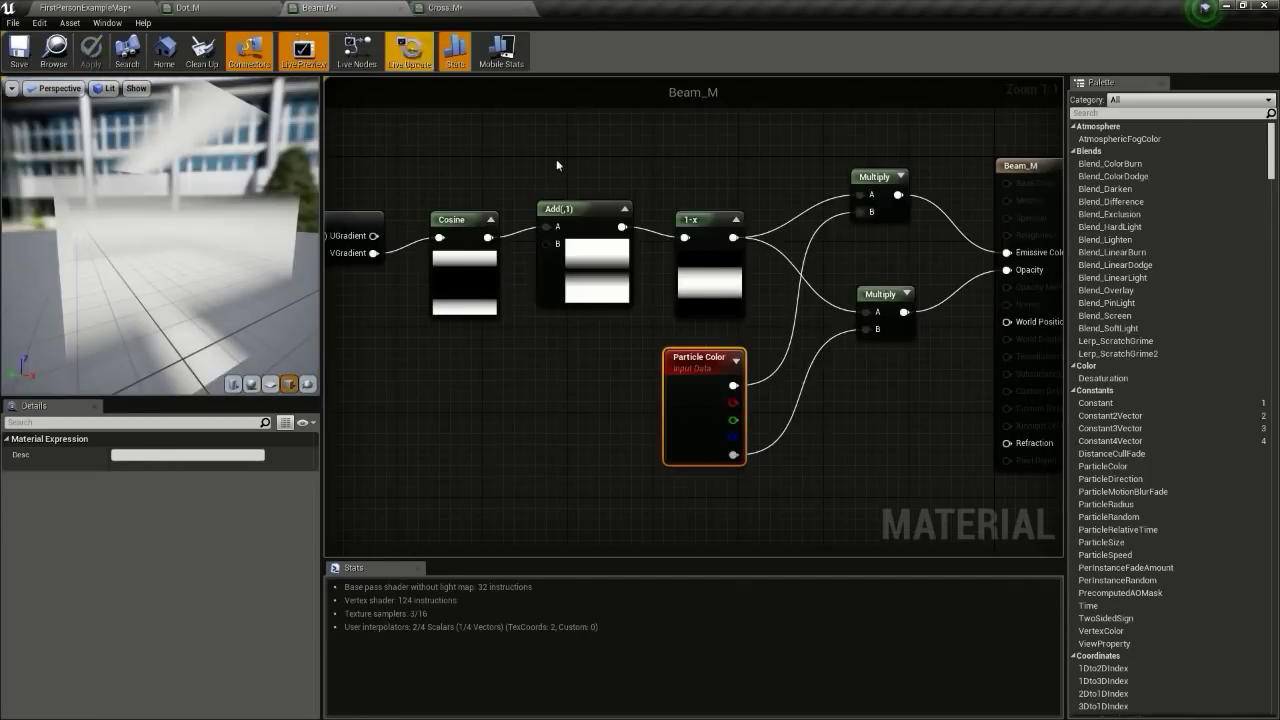
Step: Copy the LinearGradient, Cosine, Add and 1-x nodes from Beam_M and paste them into the Cross_M graph
{"action": "scroll", "coordinate": [780, 258], "scroll_direction": "down", "scroll_amount": 2}
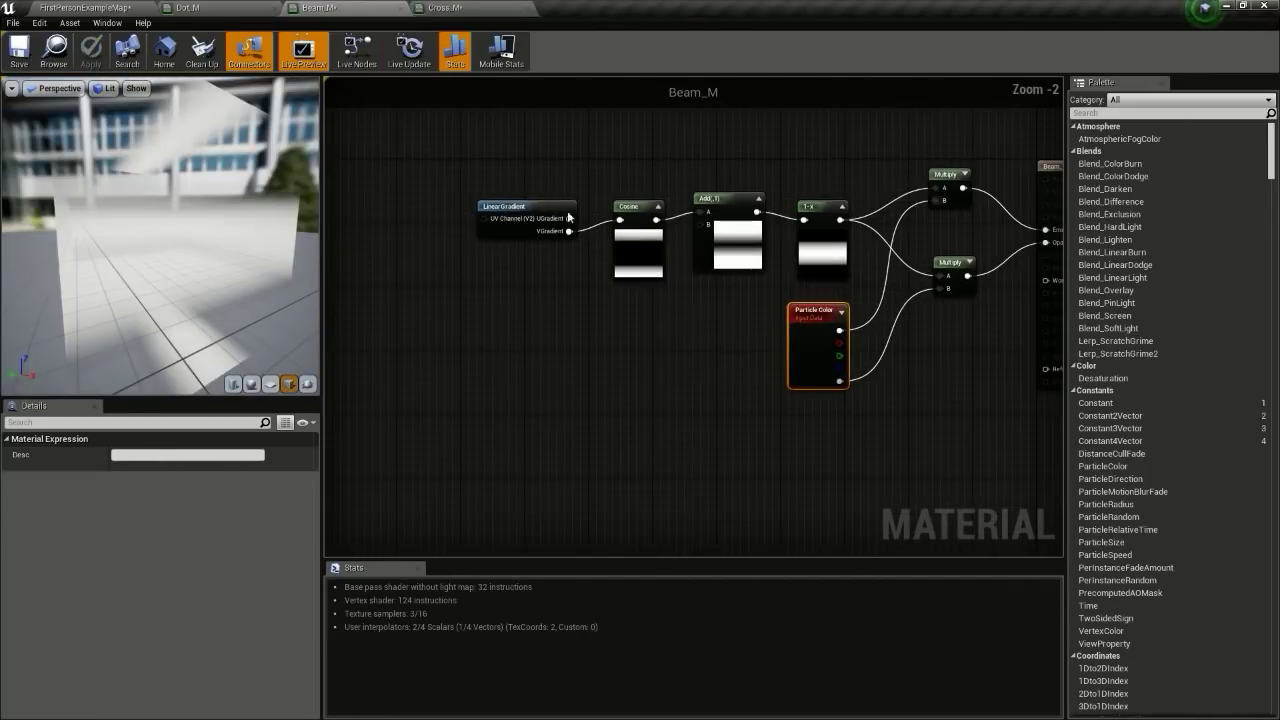
{"action": "left_click_drag", "start_coordinate": [488, 174], "coordinate": [817, 276]}
{"action": "right_click", "coordinate": [817, 276]}
{"action": "left_click", "coordinate": [858, 333]}
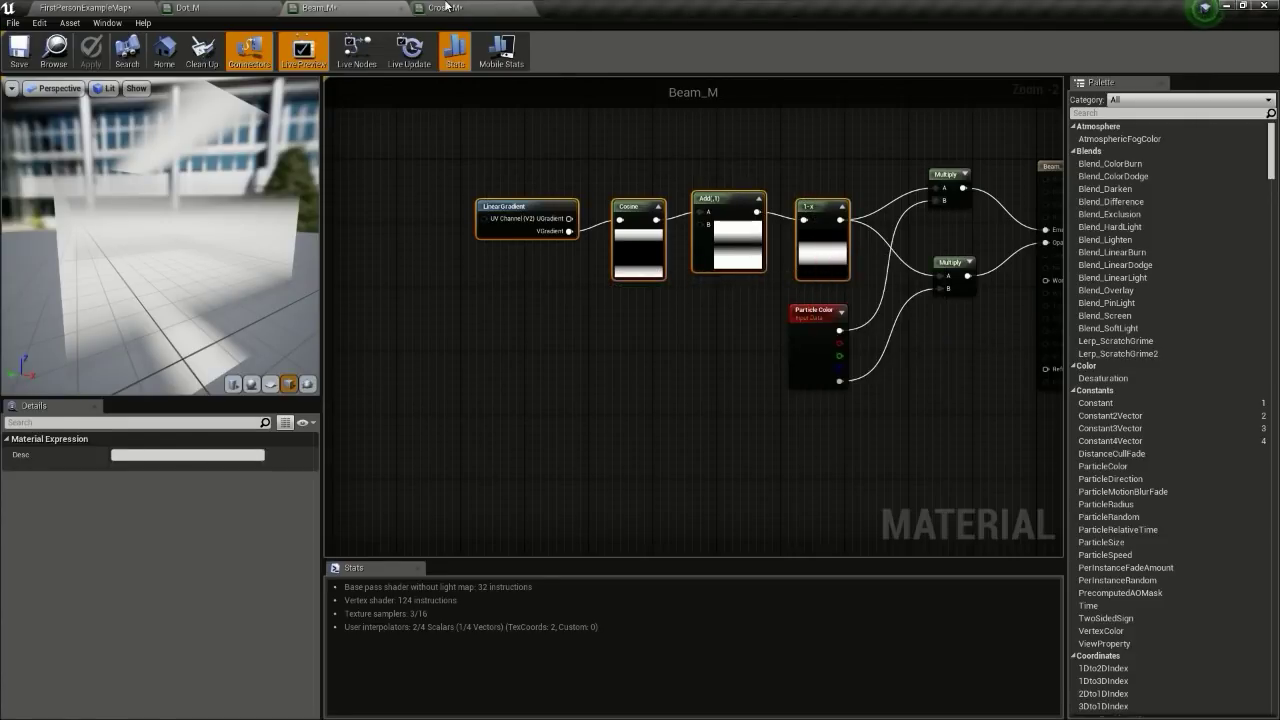
{"action": "left_click", "coordinate": [444, 8]}
{"action": "right_click_drag", "start_coordinate": [555, 267], "coordinate": [663, 248]}
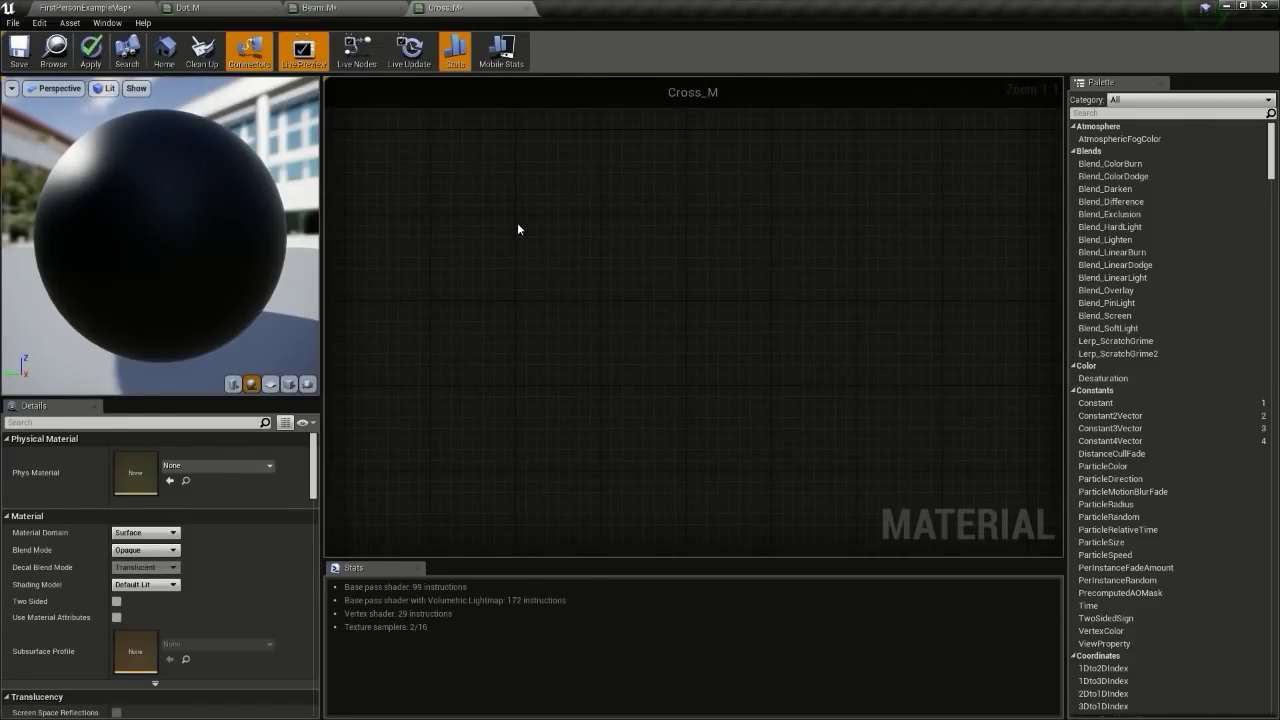
{"action": "key", "text": "ctrl+v"}
Step: Duplicate the Cosine, Add and 1-x nodes below the originals and feed the LinearGradient's UGradient into the copied Cosine
{"action": "right_click_drag", "start_coordinate": [616, 170], "coordinate": [640, 118]}
{"action": "left_click_drag", "start_coordinate": [722, 322], "coordinate": [517, 191]}
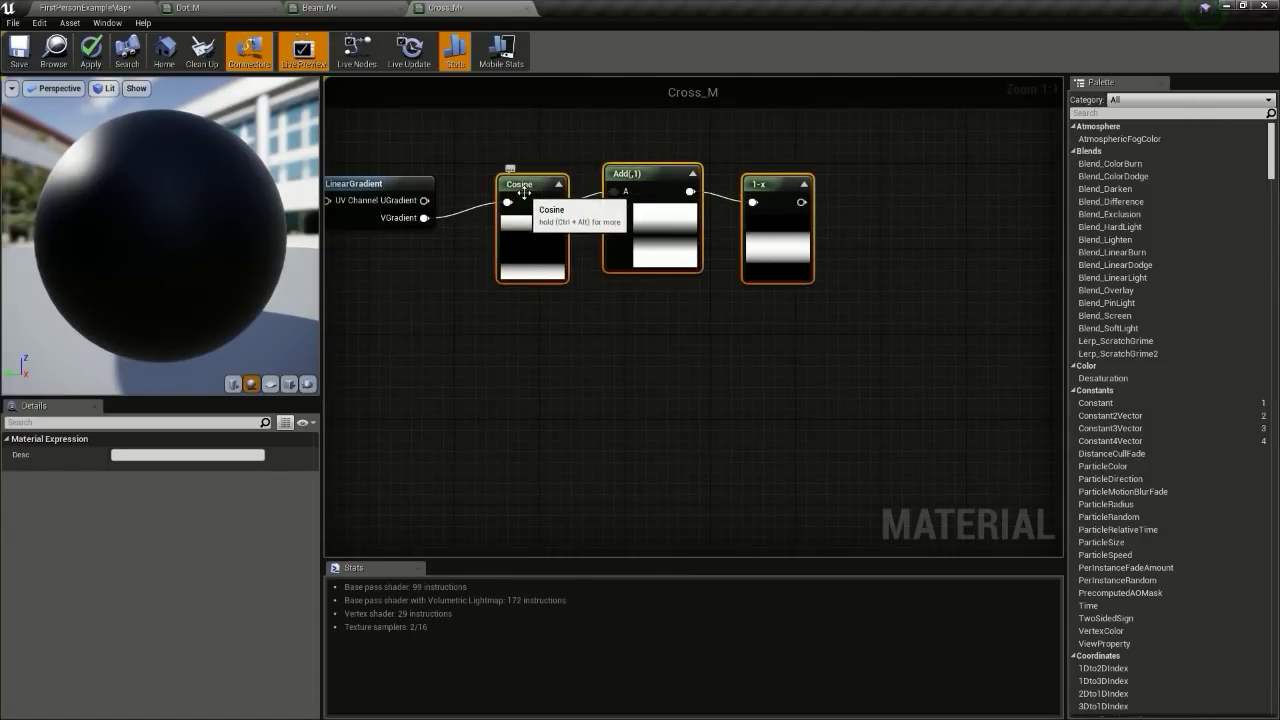
{"action": "key", "text": "ctrl+w"}
{"action": "left_click_drag", "start_coordinate": [800, 206], "coordinate": [765, 331]}
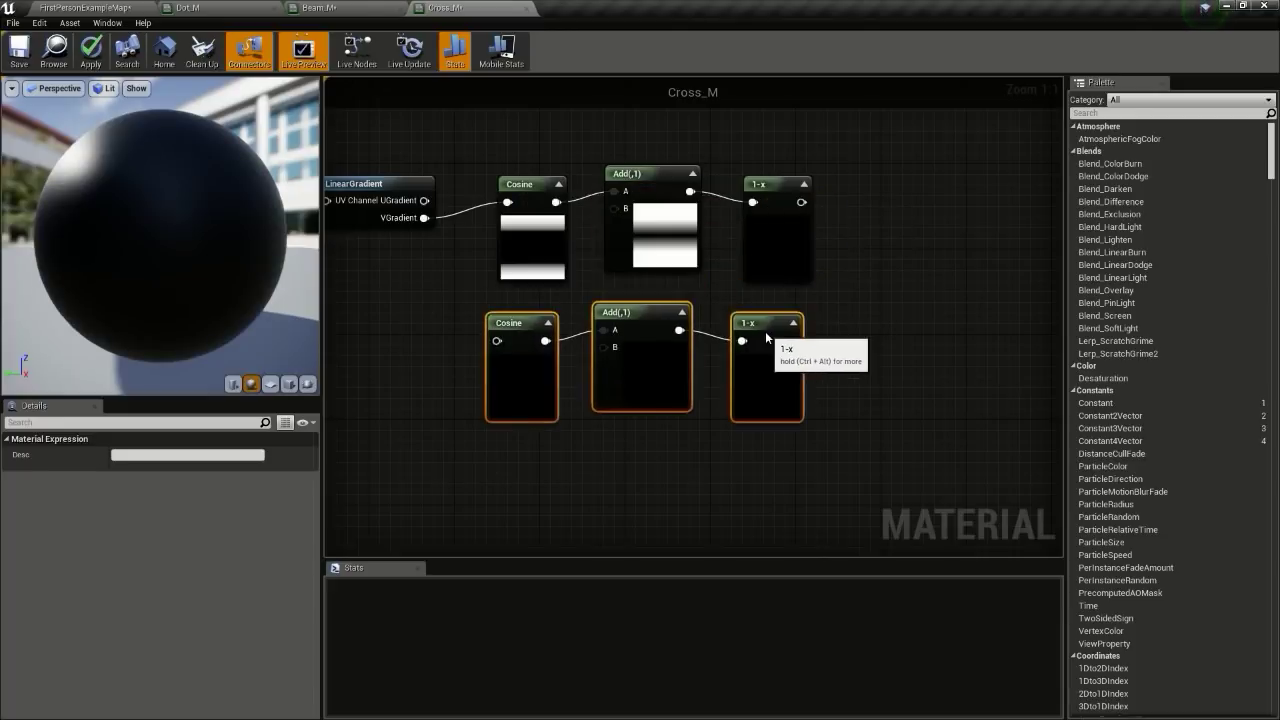
{"action": "left_click_drag", "start_coordinate": [422, 200], "coordinate": [499, 341]}
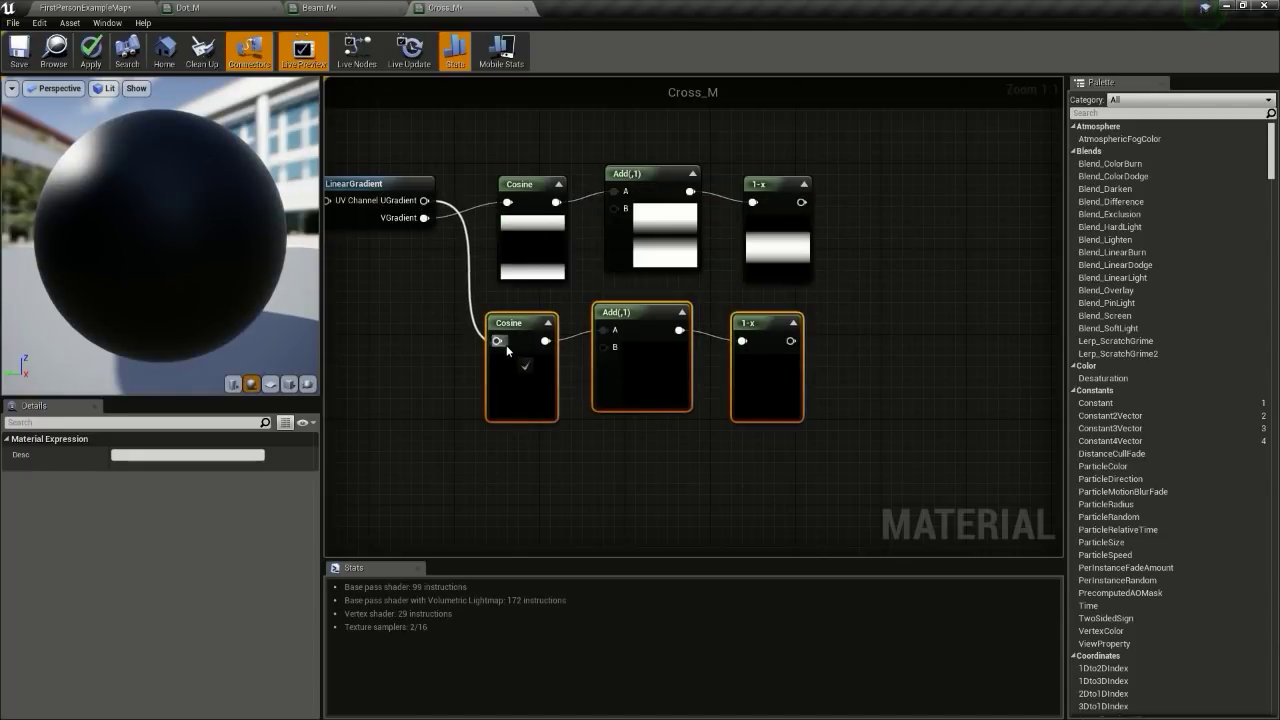
Step: Add a Max node combining the upper 1-x in A with the lower 1-x in B, and expand its preview
{"action": "right_click_drag", "start_coordinate": [852, 326], "coordinate": [743, 315]}
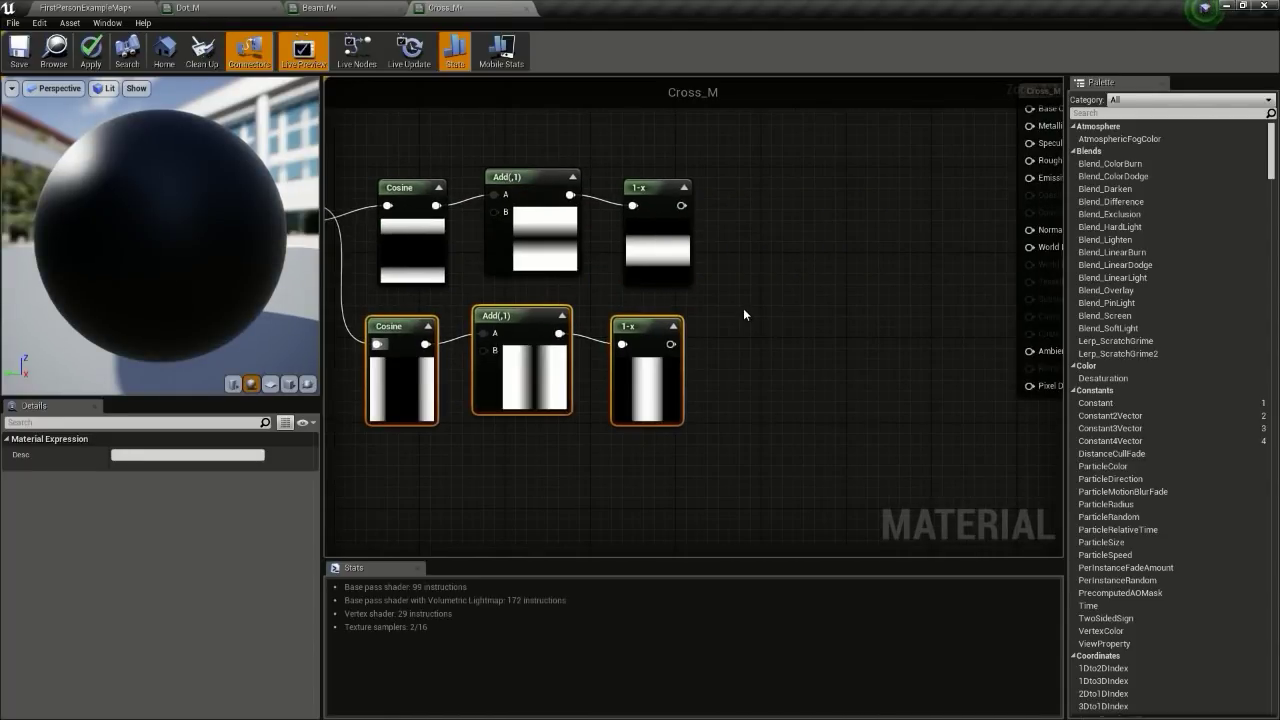
{"action": "right_click", "coordinate": [744, 236]}
{"action": "type", "text": "max"}
{"action": "key", "text": "Return"}
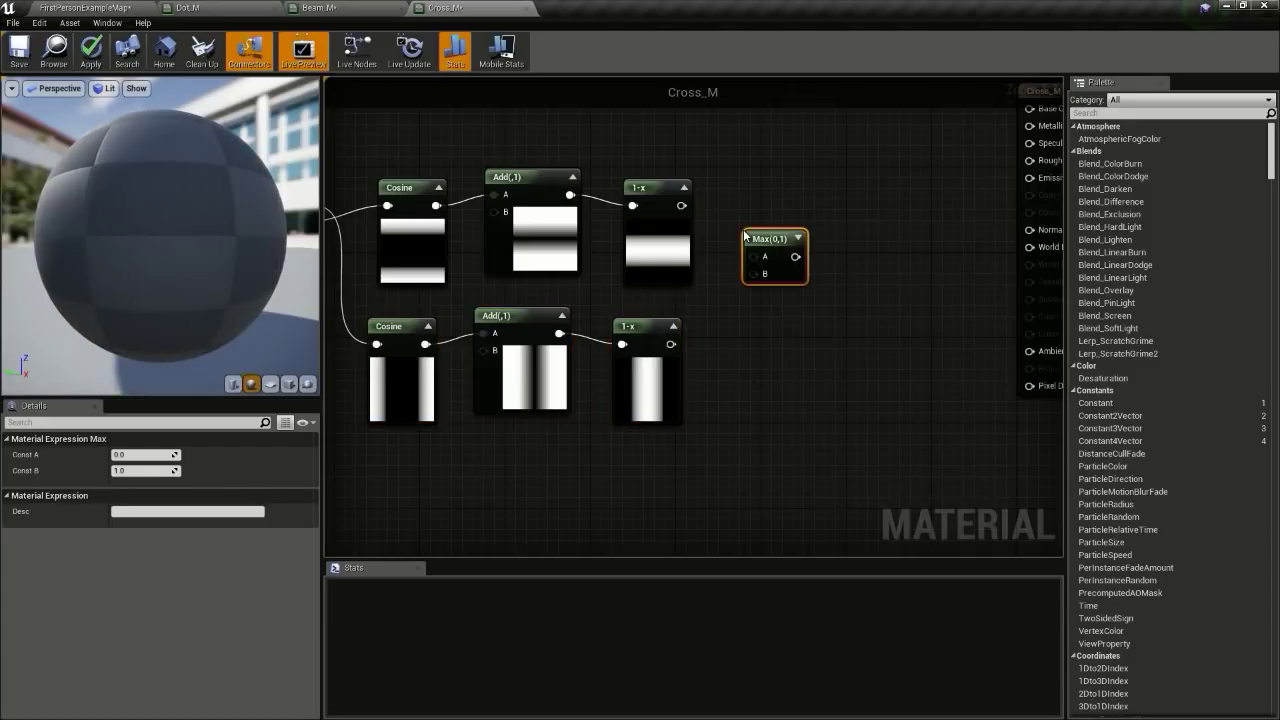
{"action": "left_click_drag", "start_coordinate": [753, 257], "coordinate": [681, 205]}
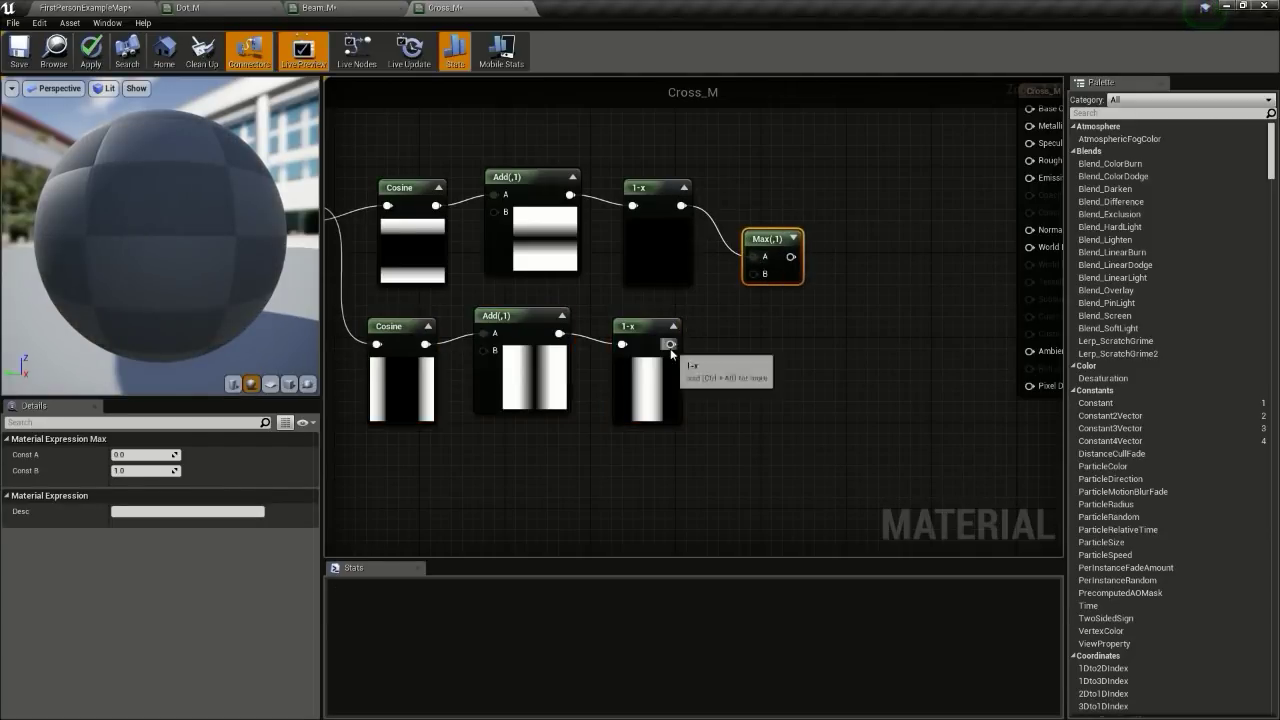
{"action": "left_click_drag", "start_coordinate": [670, 344], "coordinate": [765, 274]}
{"action": "left_click", "coordinate": [793, 238]}
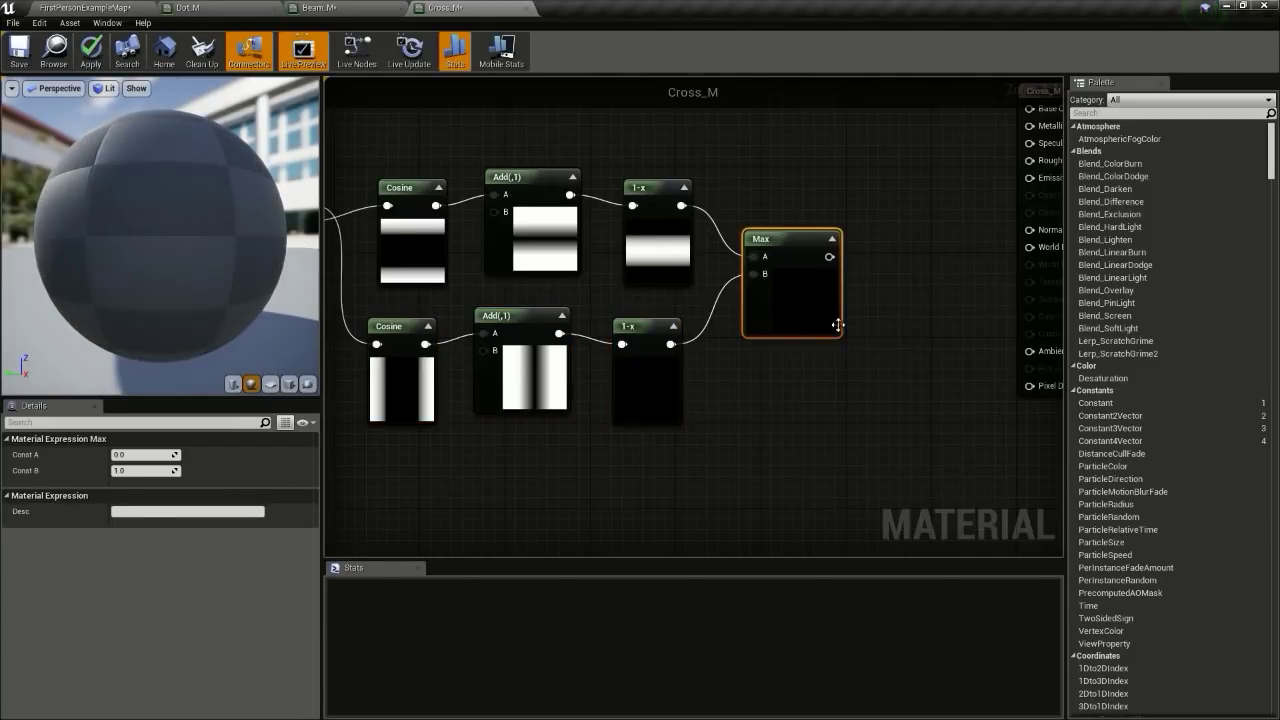
Step: Set the Cross_M material's blend mode to Translucent and its shading model to Unlit
{"action": "right_click_drag", "start_coordinate": [871, 314], "coordinate": [713, 365]}
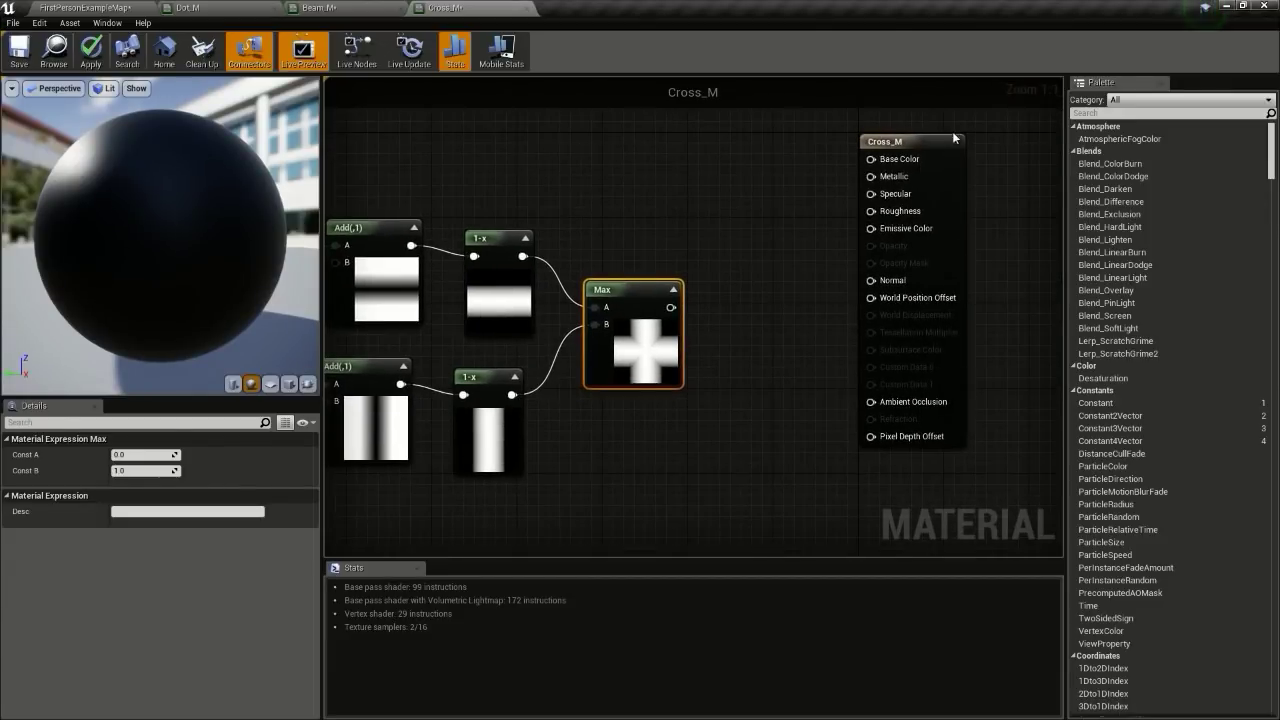
{"action": "left_click", "coordinate": [954, 140]}
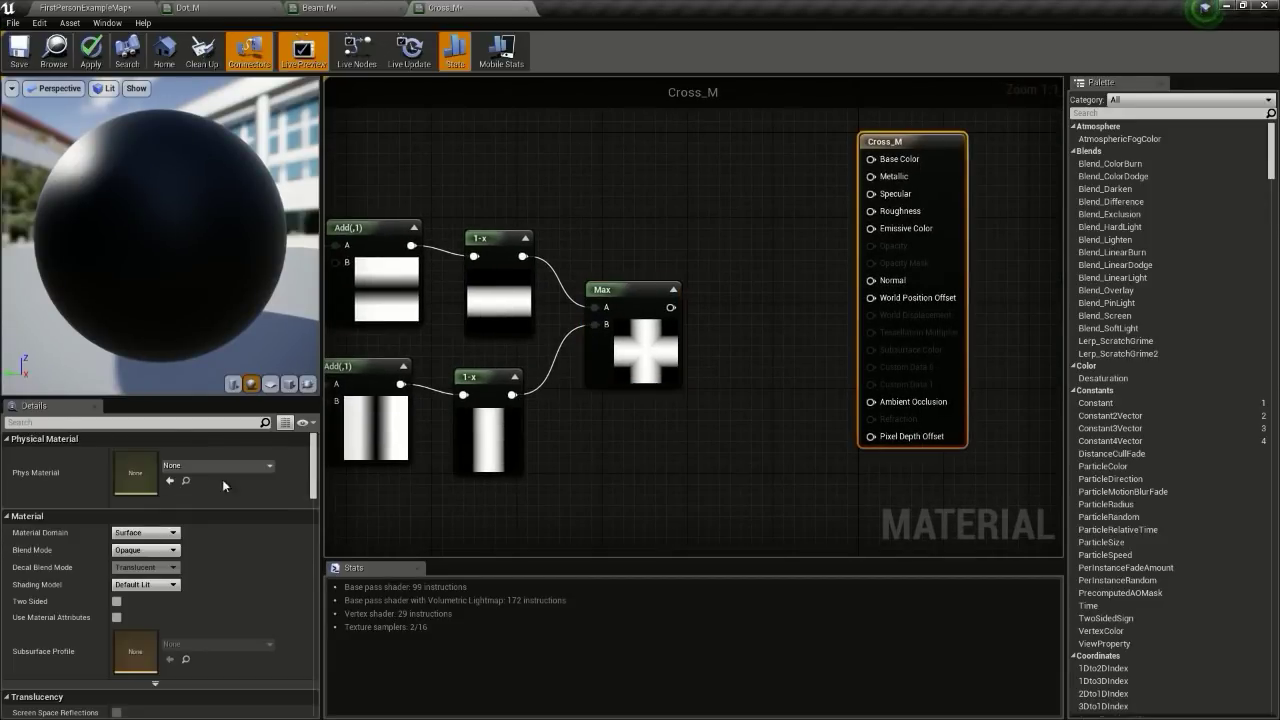
{"action": "left_click", "coordinate": [152, 551]}
{"action": "left_click", "coordinate": [150, 581]}
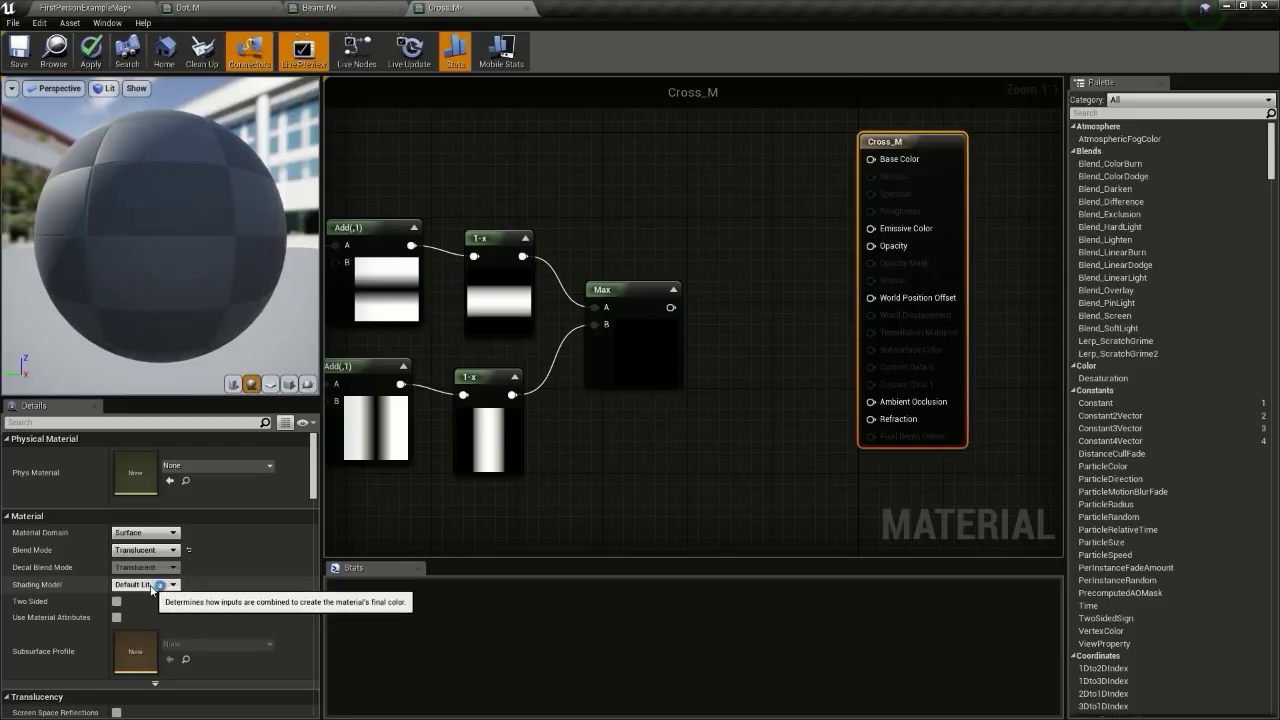
{"action": "left_click", "coordinate": [150, 586]}
{"action": "left_click", "coordinate": [128, 598]}
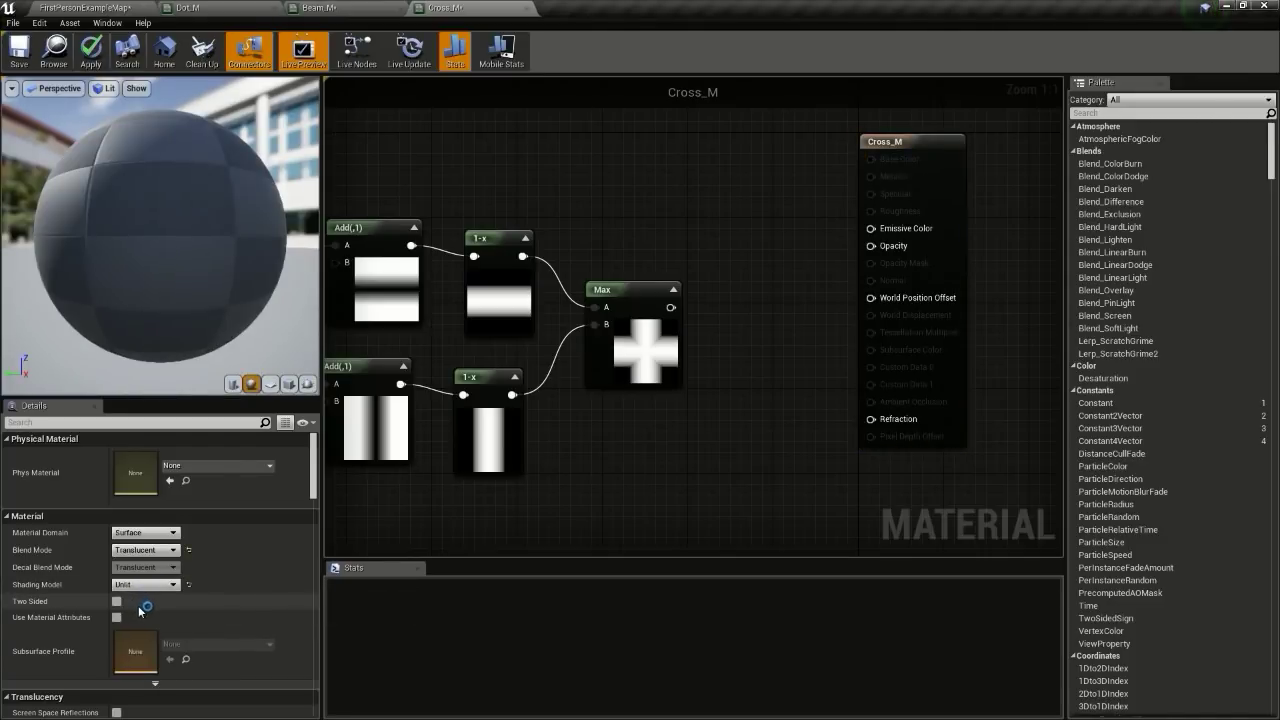
Step: Add a Multiply node between Max and the result node, feeding Max into B and the product into Opacity
{"action": "right_click_drag", "start_coordinate": [710, 268], "coordinate": [680, 291]}
{"action": "left_click_drag", "start_coordinate": [908, 176], "coordinate": [977, 188]}
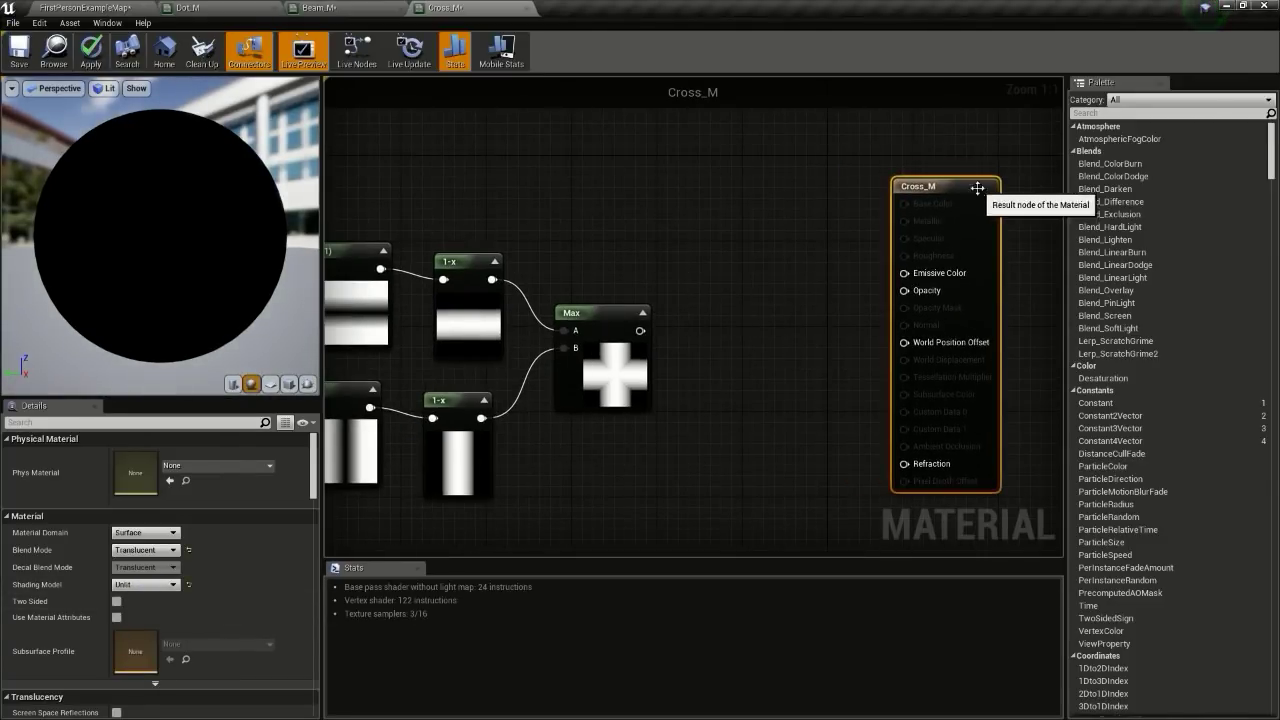
{"action": "left_click", "coordinate": [750, 350]}
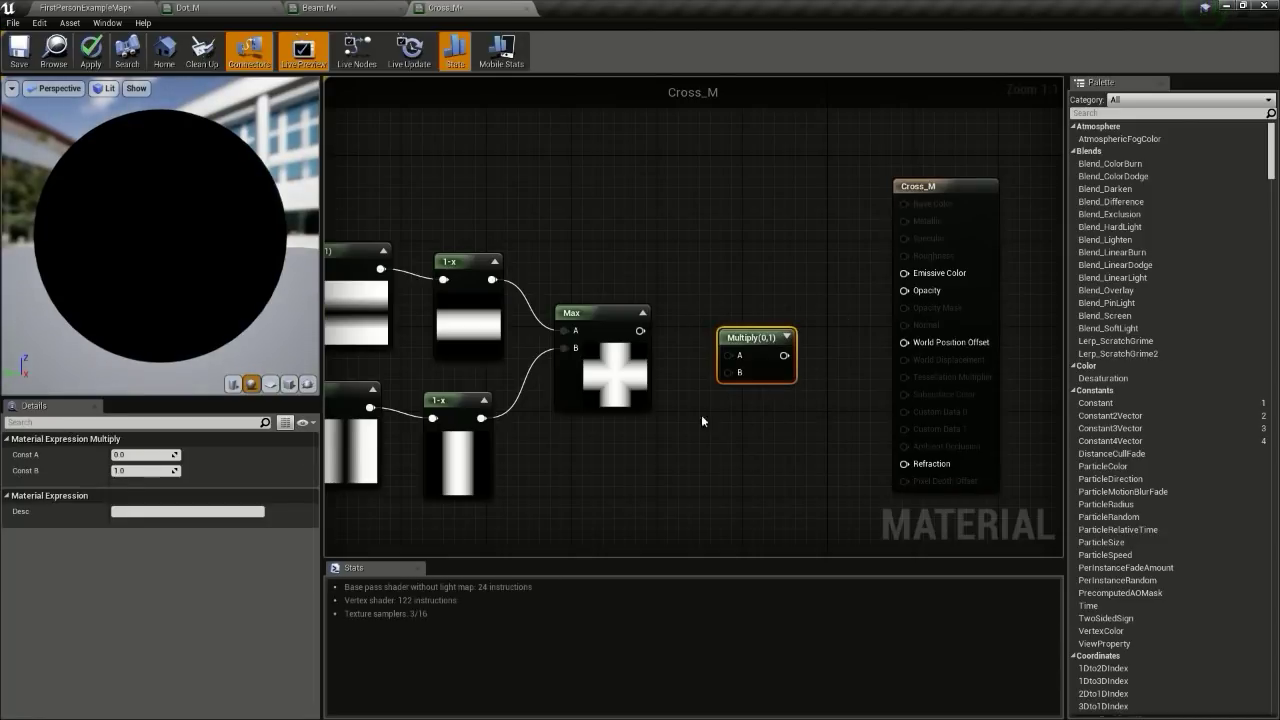
{"action": "left_click_drag", "start_coordinate": [648, 330], "coordinate": [740, 373]}
{"action": "left_click_drag", "start_coordinate": [811, 351], "coordinate": [918, 292]}
Step: Add a Particle Color node, connecting its RGB output to Emissive Color and its alpha output to Multiply's A input
{"action": "right_click", "coordinate": [667, 460]}
{"action": "type", "text": "particle"}
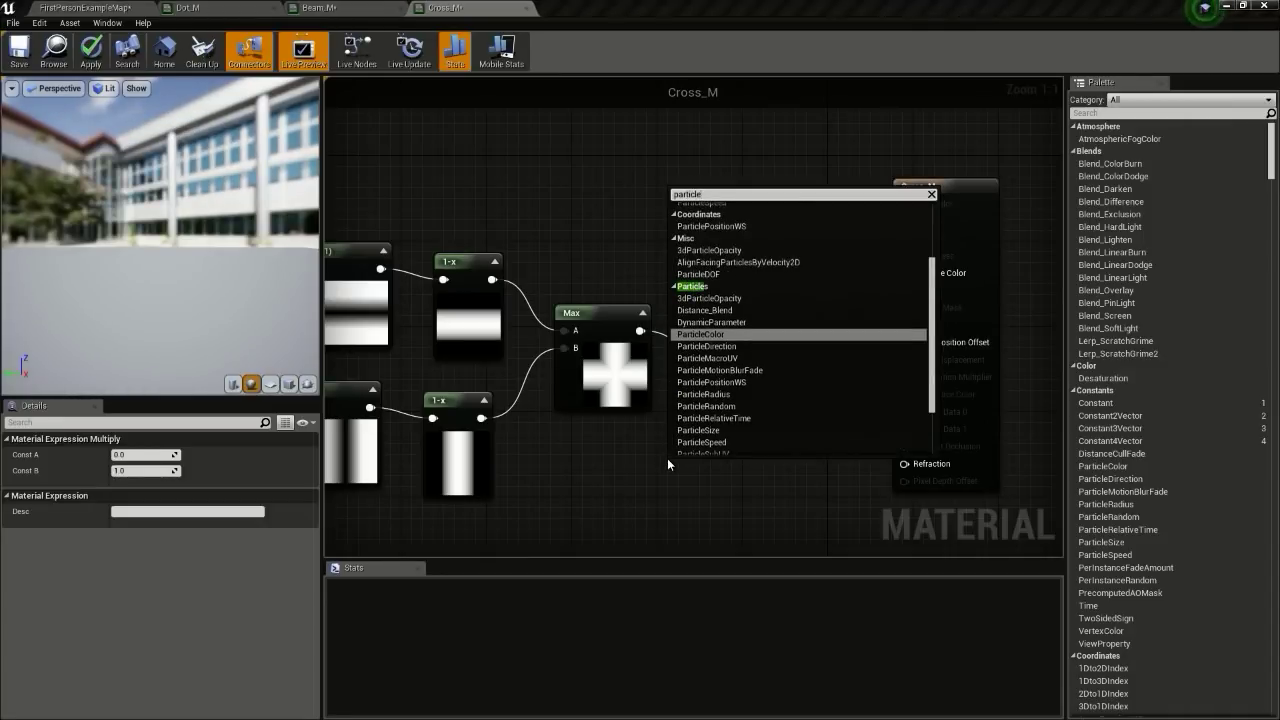
{"action": "key", "text": "Return"}
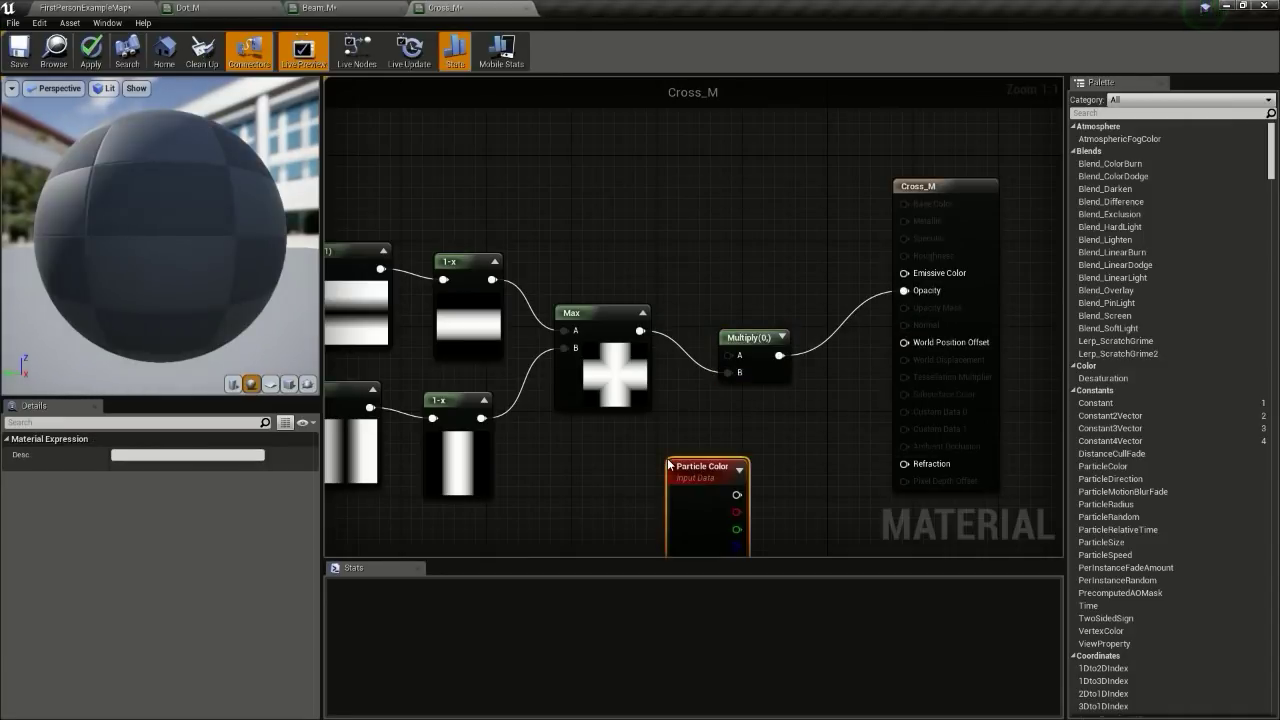
{"action": "left_click_drag", "start_coordinate": [692, 483], "coordinate": [629, 458]}
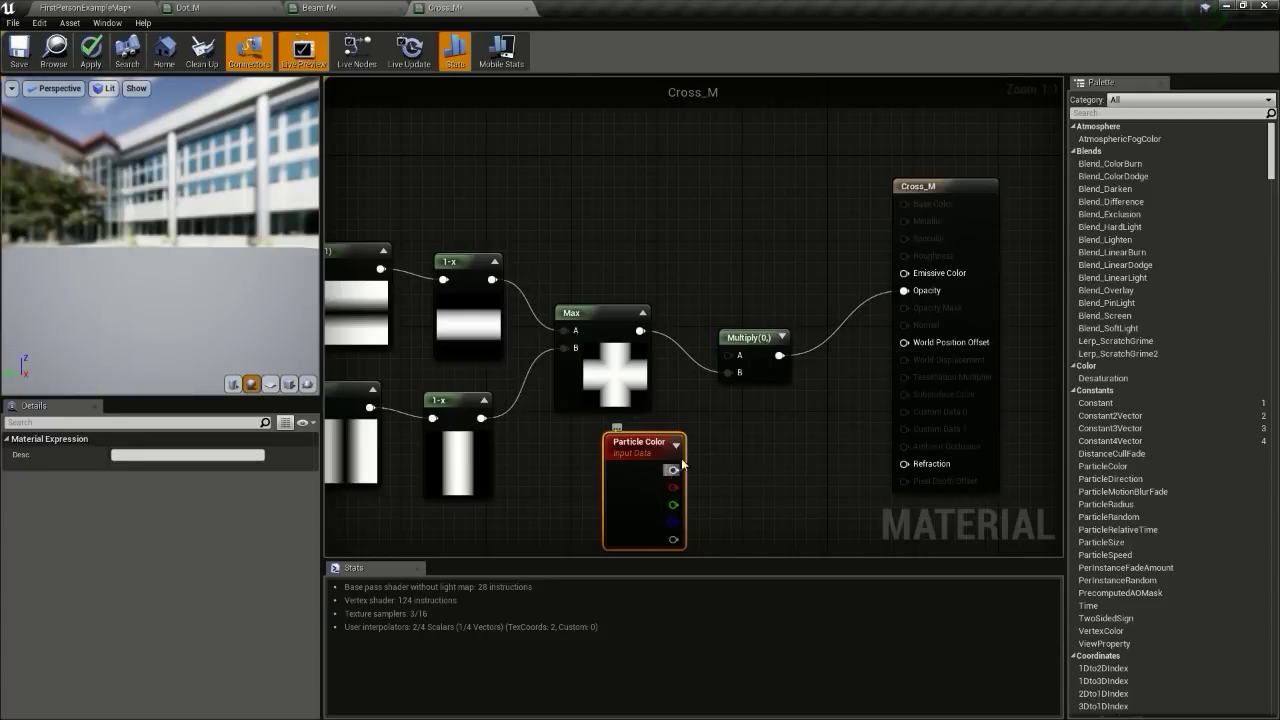
{"action": "left_click_drag", "start_coordinate": [913, 279], "coordinate": [906, 274]}
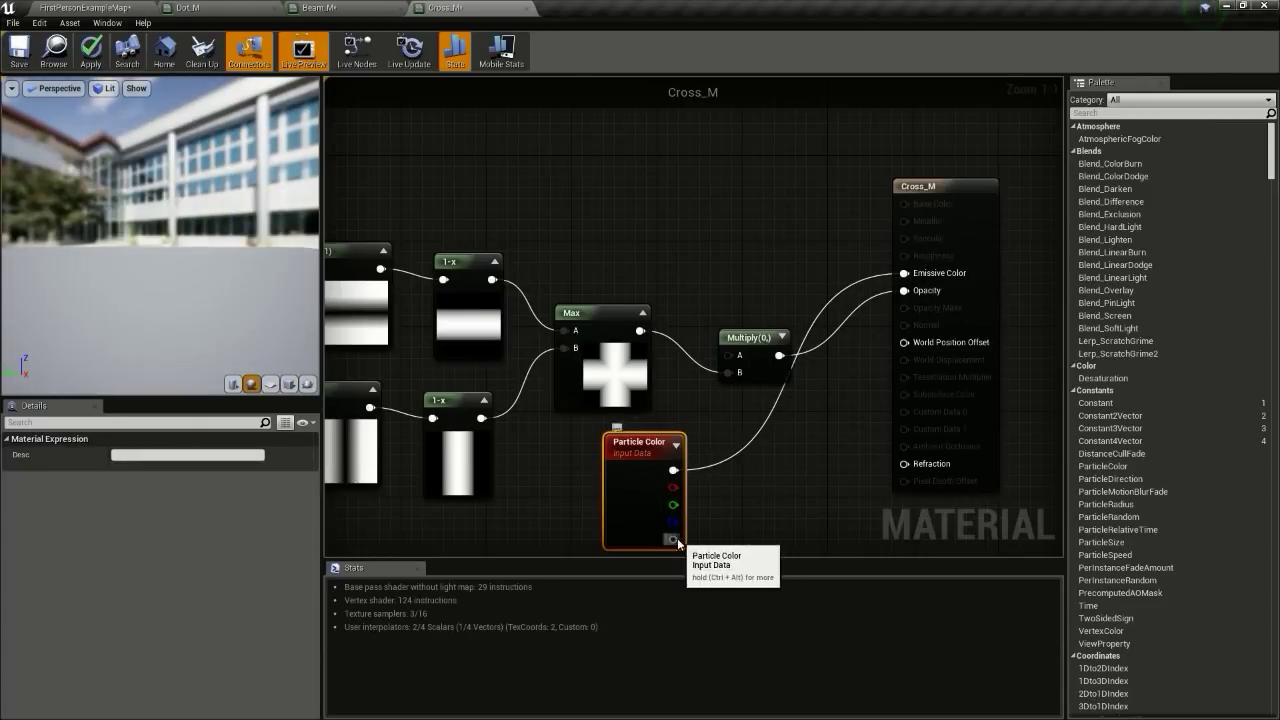
{"action": "left_click_drag", "start_coordinate": [673, 532], "coordinate": [738, 350]}
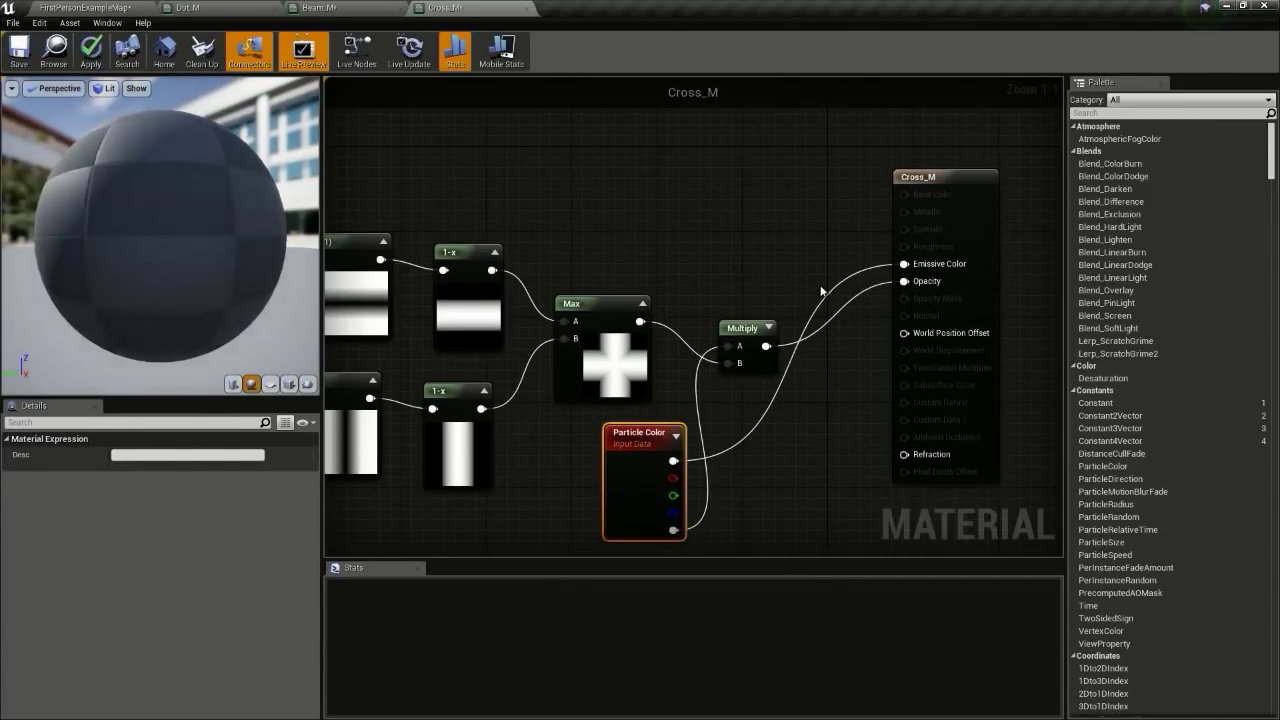
Step: Preview Cross_M on a cube, turn it to face the cross, and apply the material changes
{"action": "left_click", "coordinate": [290, 383]}
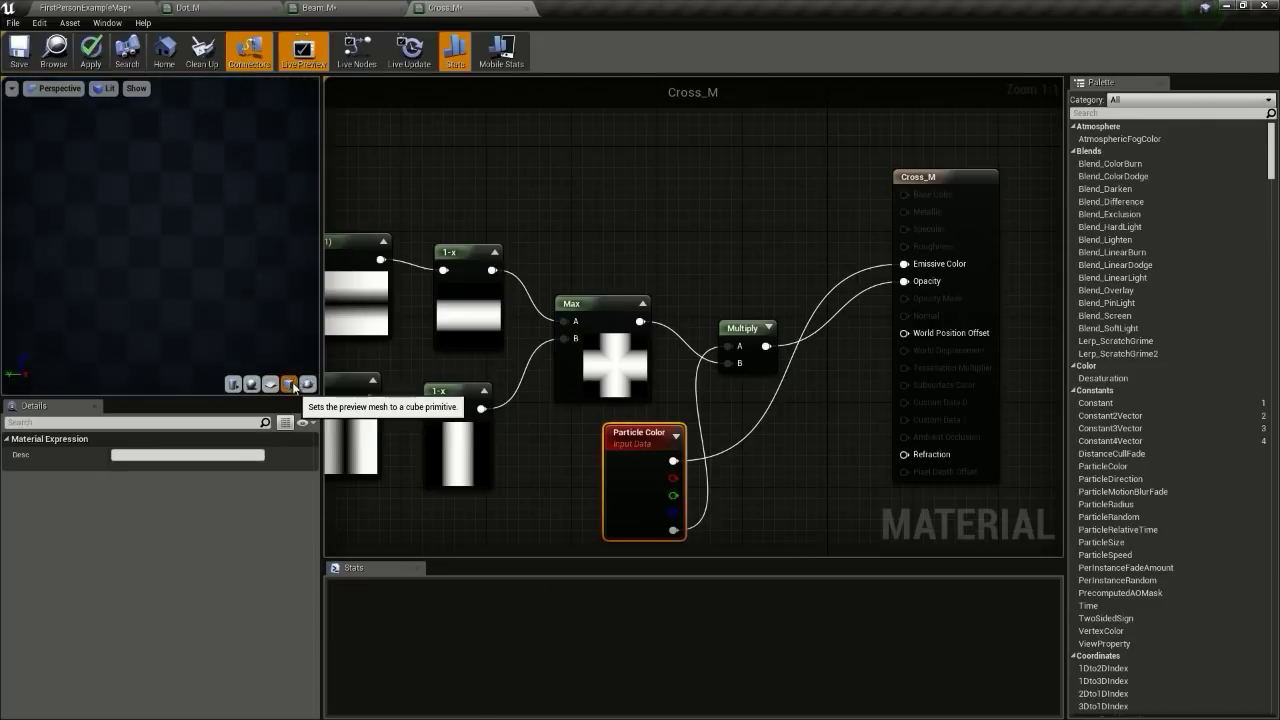
{"action": "left_click_drag", "start_coordinate": [168, 229], "coordinate": [290, 230]}
{"action": "left_click", "coordinate": [91, 55]}
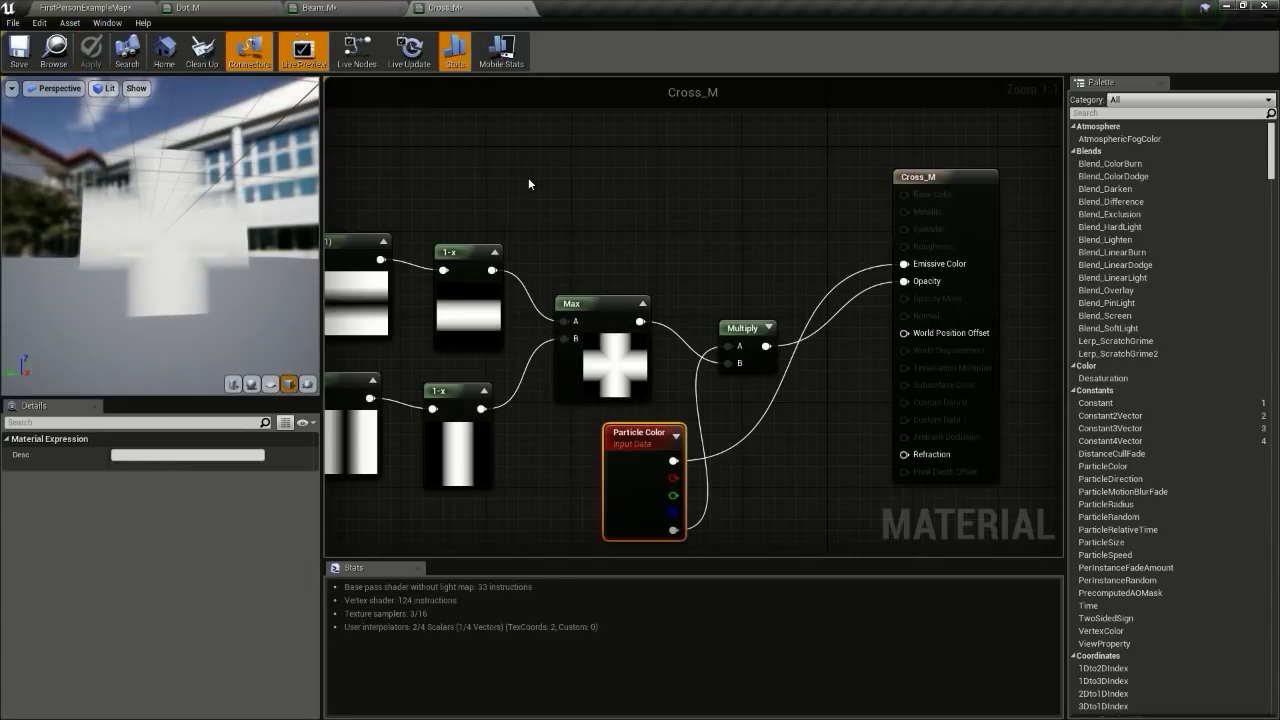
Step: Look over the Beam_M and Cross_M materials, examine the beam and cross particles in the game preview, and end the preview
{"action": "left_click", "coordinate": [333, 6]}
{"action": "left_click", "coordinate": [474, 6]}
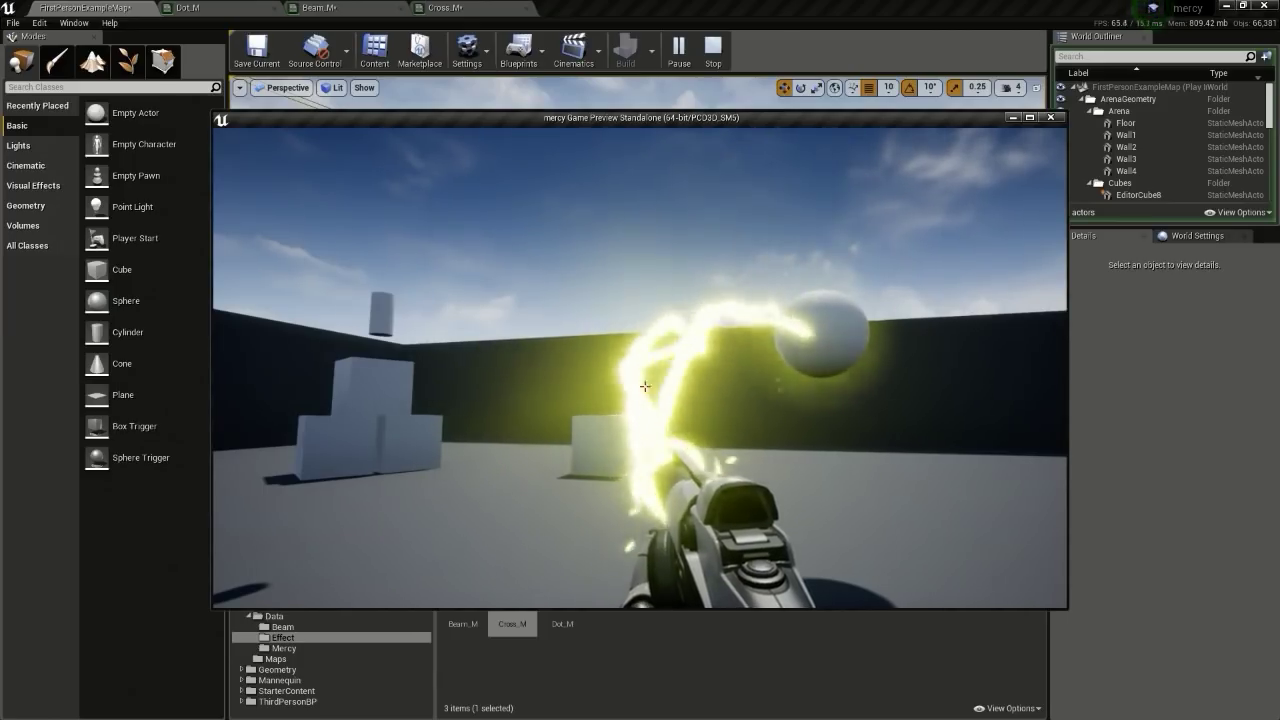
{"action": "key", "text": "d"}
{"action": "key", "text": "a"}
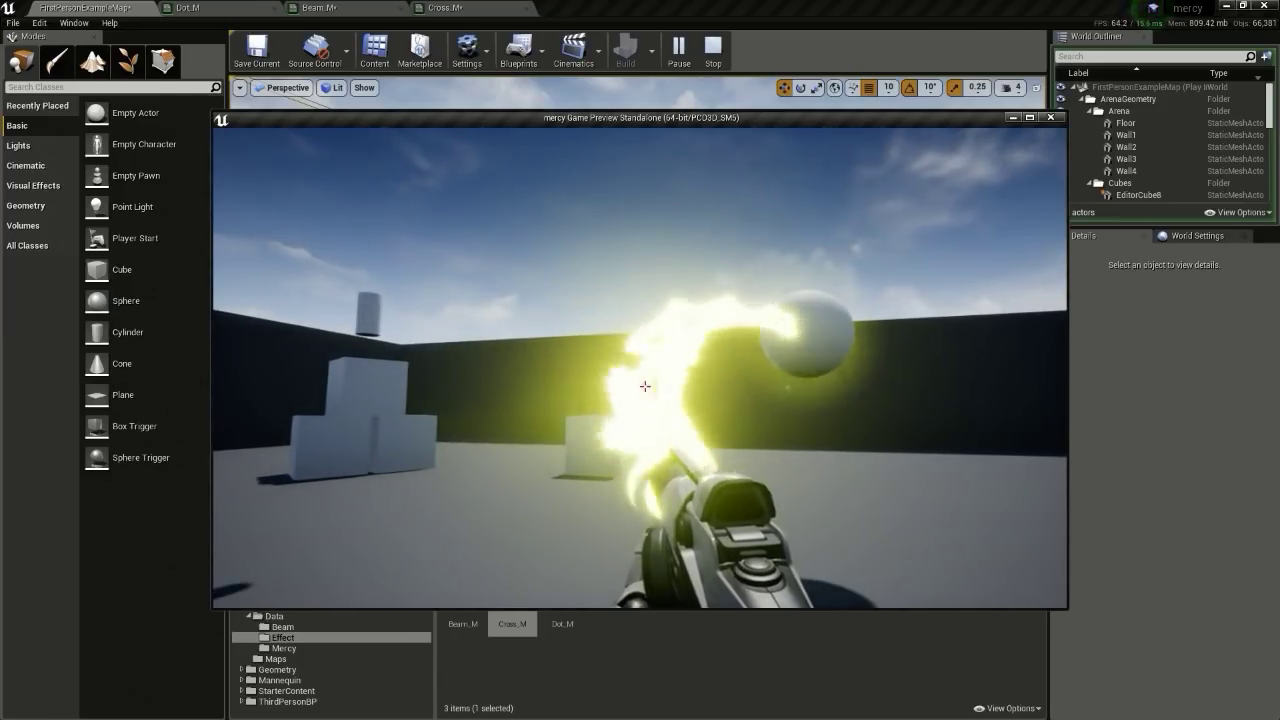
{"action": "key", "text": "a"}
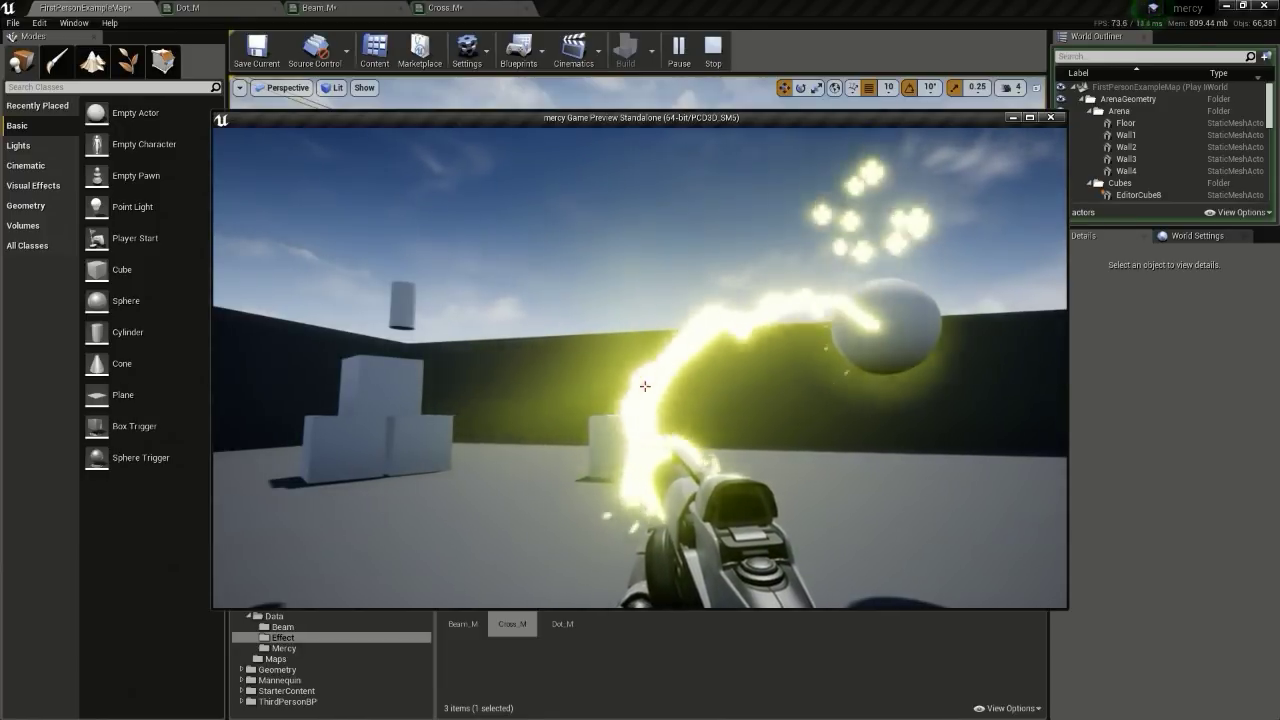
{"action": "key", "text": "Escape"}
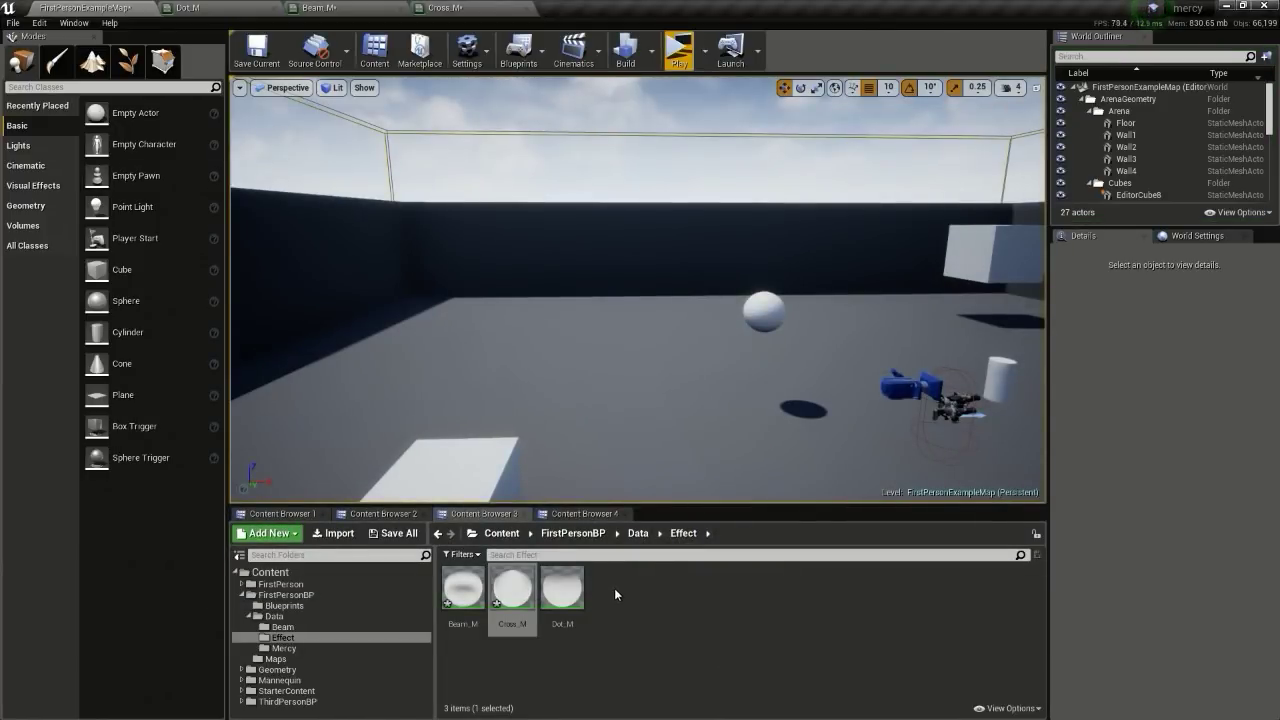
Step: Create a material named Smoke_M in the Effect folder and open it for editing
{"action": "right_click", "coordinate": [616, 598]}
{"action": "left_click", "coordinate": [660, 374]}
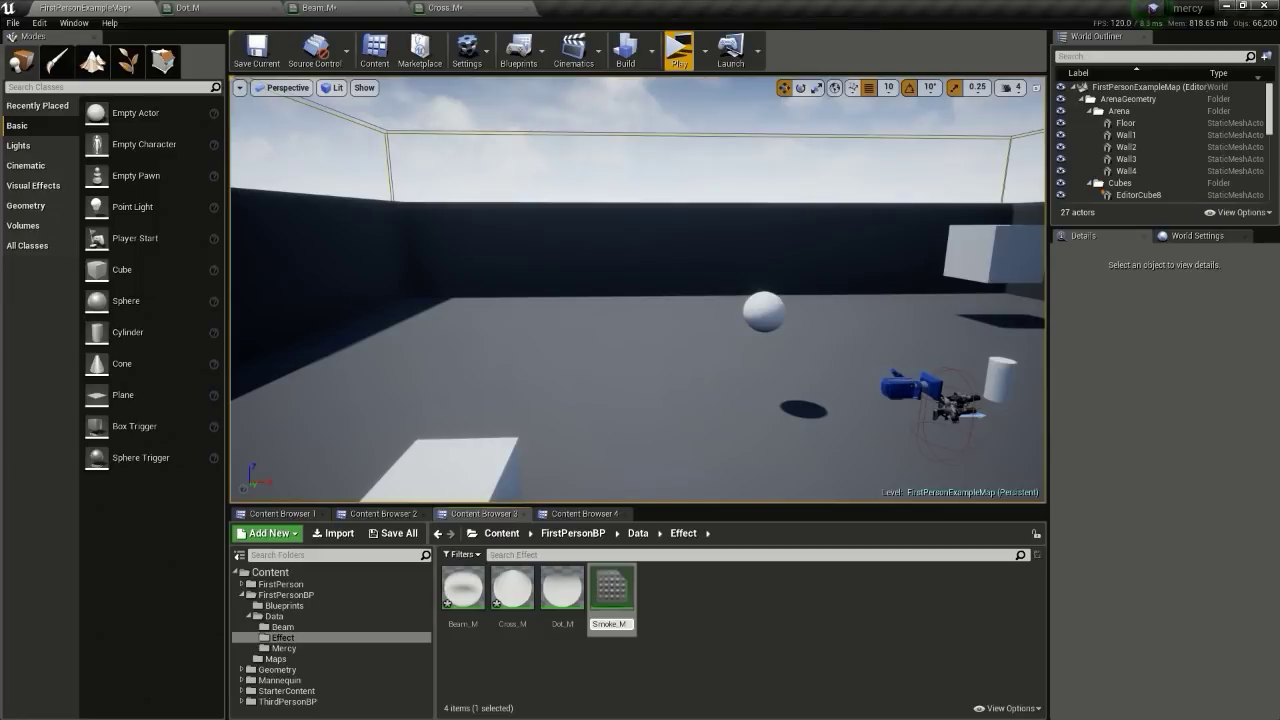
{"action": "double_click", "coordinate": [621, 590]}
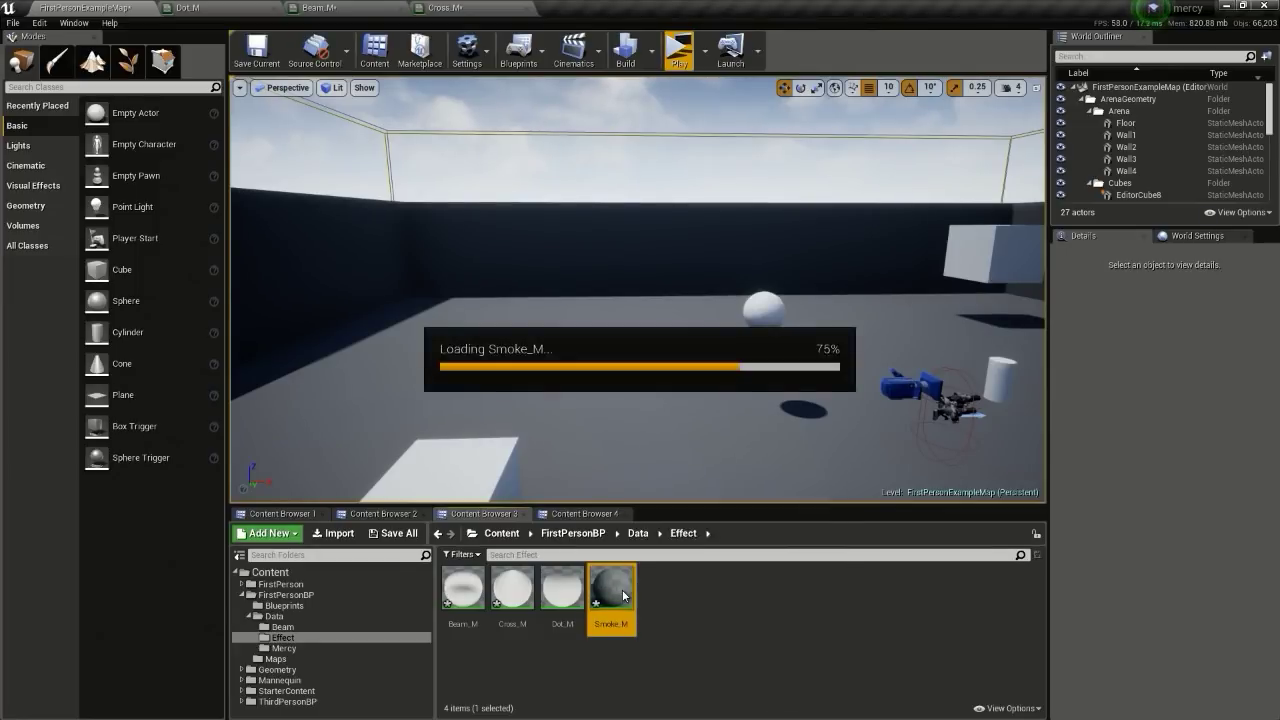
Step: Set the Smoke_M material's blend mode to Translucent and its shading model to Unlit
{"action": "left_click", "coordinate": [145, 550]}
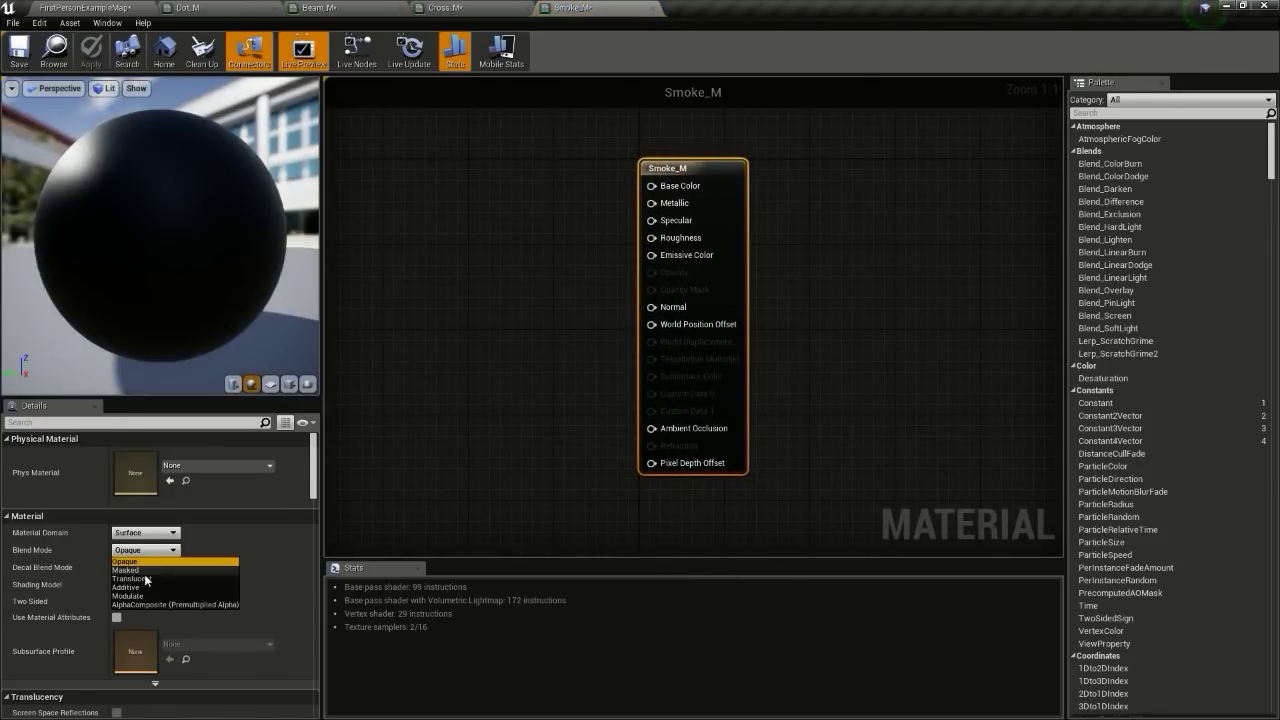
{"action": "left_click", "coordinate": [142, 578]}
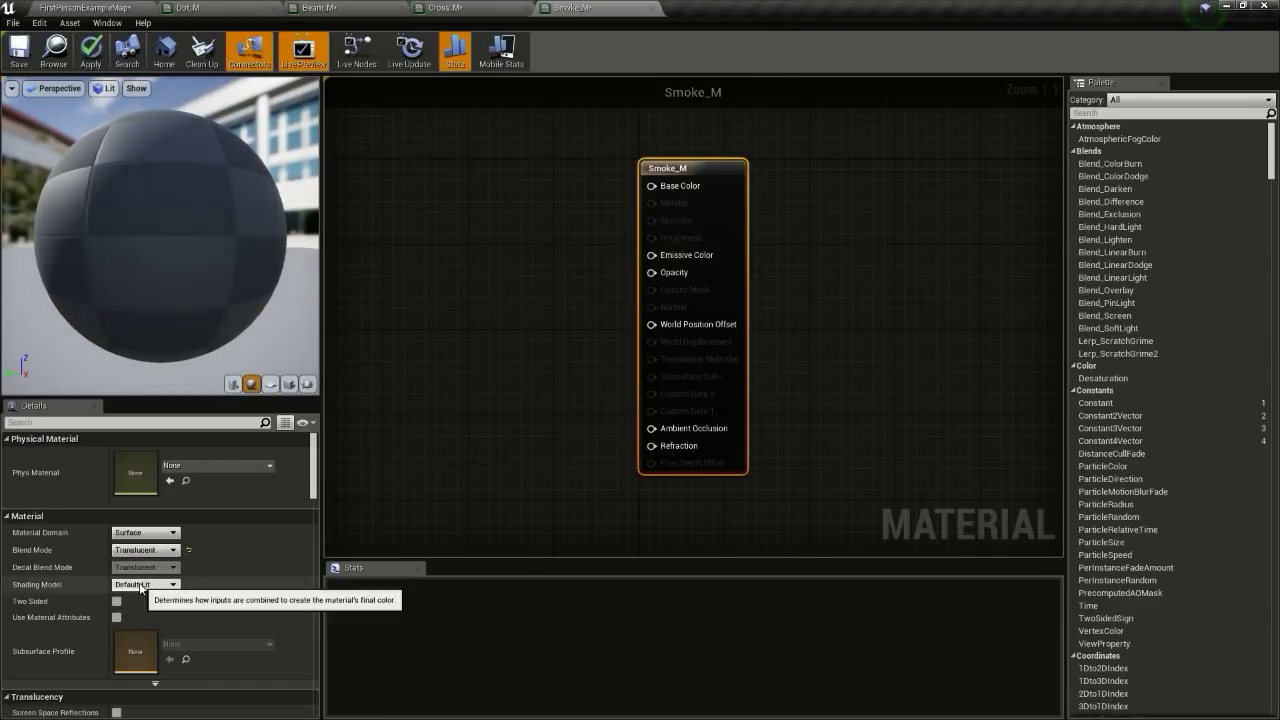
{"action": "left_click", "coordinate": [142, 585]}
{"action": "left_click", "coordinate": [134, 601]}
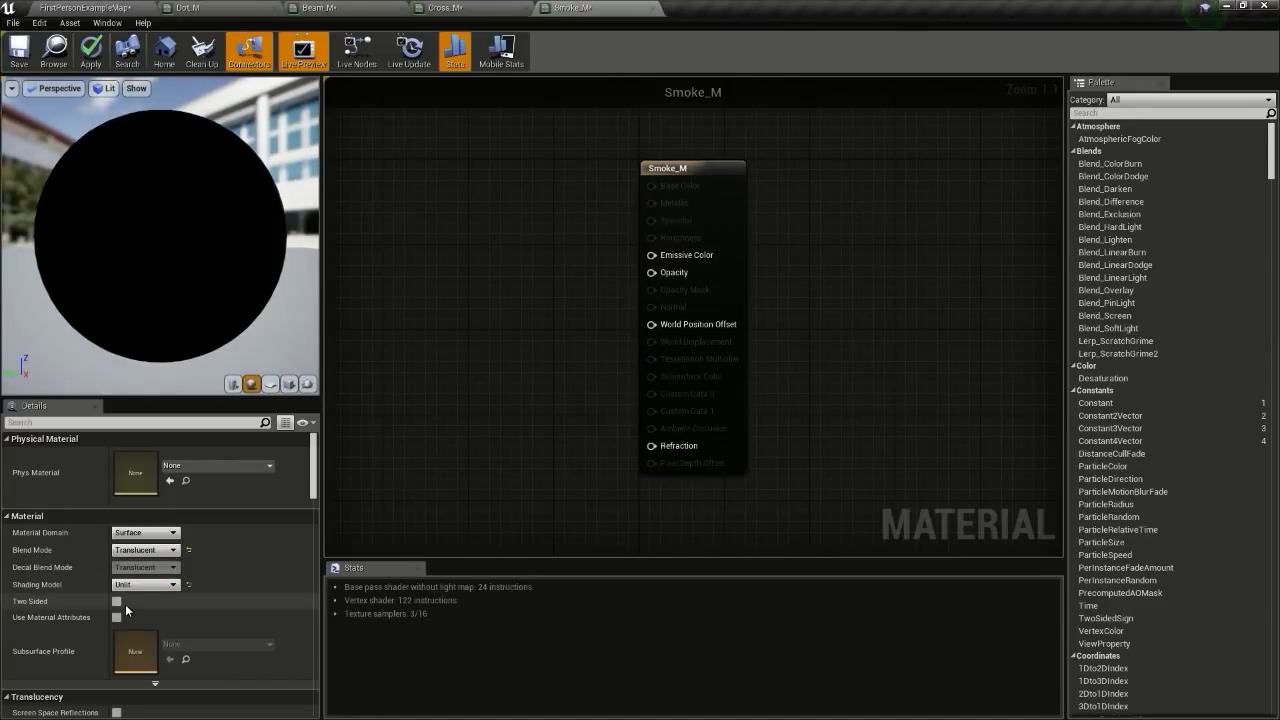
Step: Place the T_Smoke_Tiled_D texture from StarterContent's Textures folder into the Smoke_M graph as a Texture Sample
{"action": "left_click", "coordinate": [105, 7]}
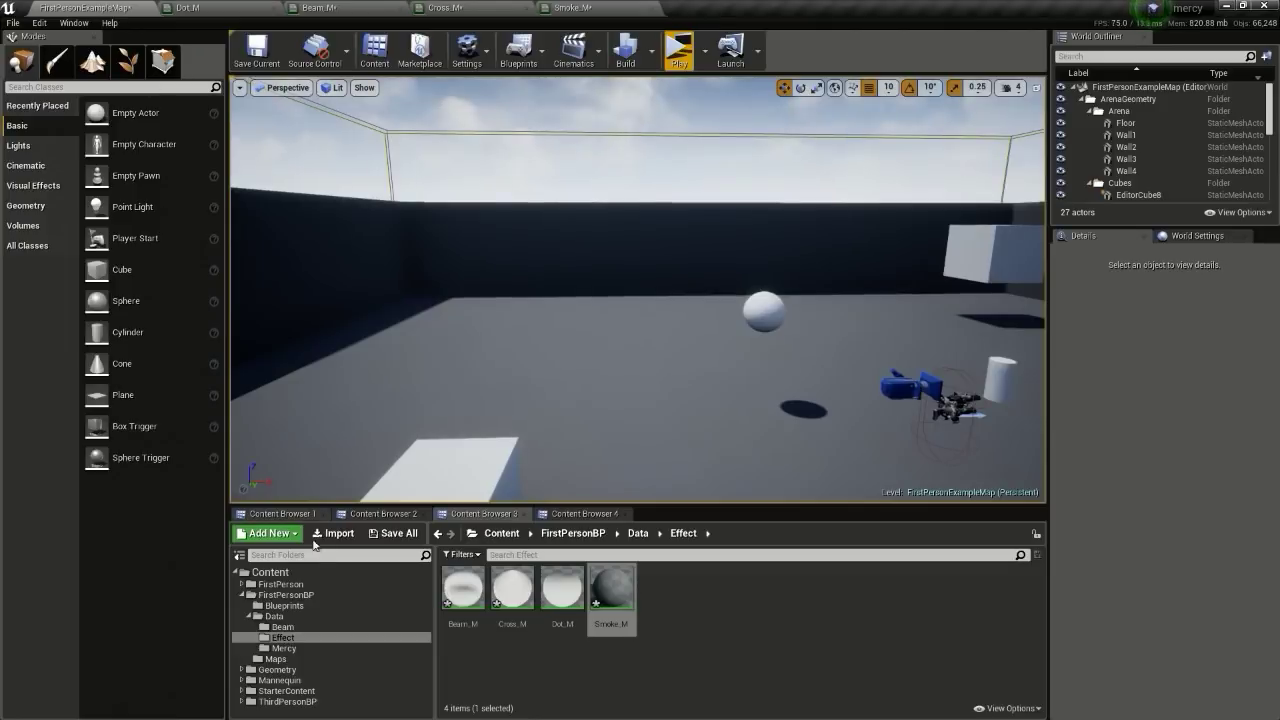
{"action": "left_click", "coordinate": [283, 515]}
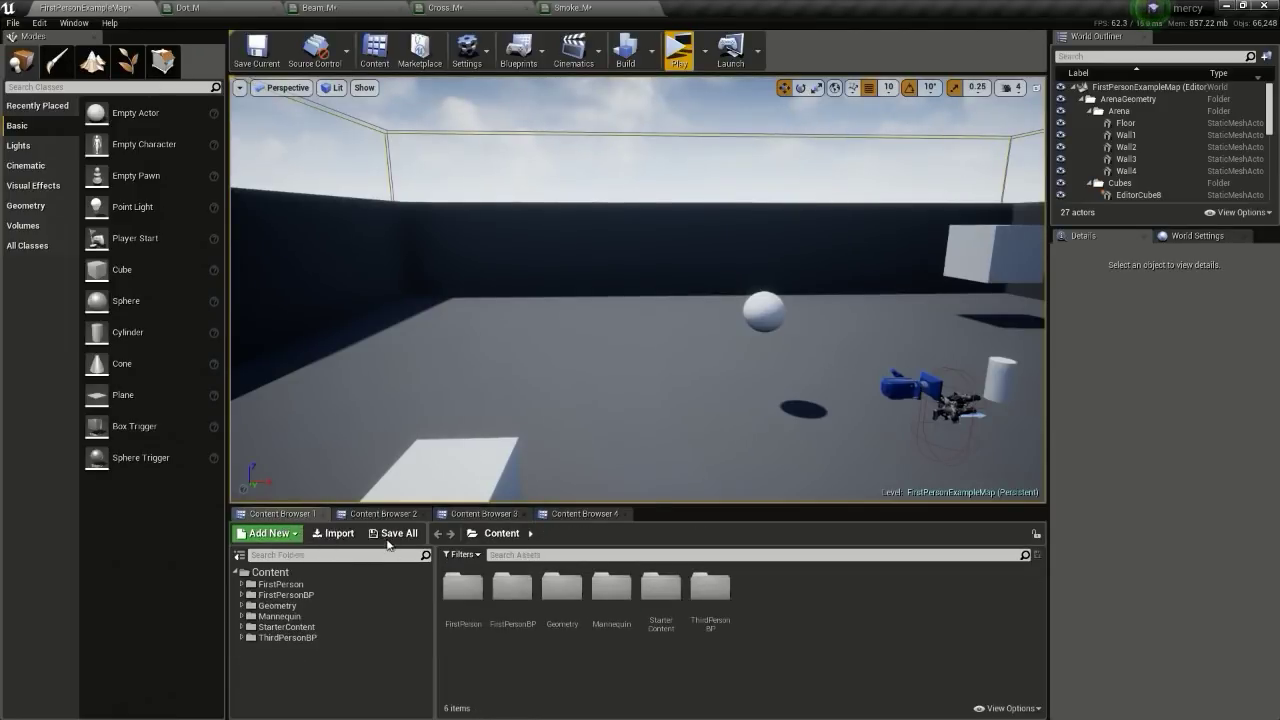
{"action": "left_click", "coordinate": [298, 629]}
{"action": "double_click", "coordinate": [908, 588]}
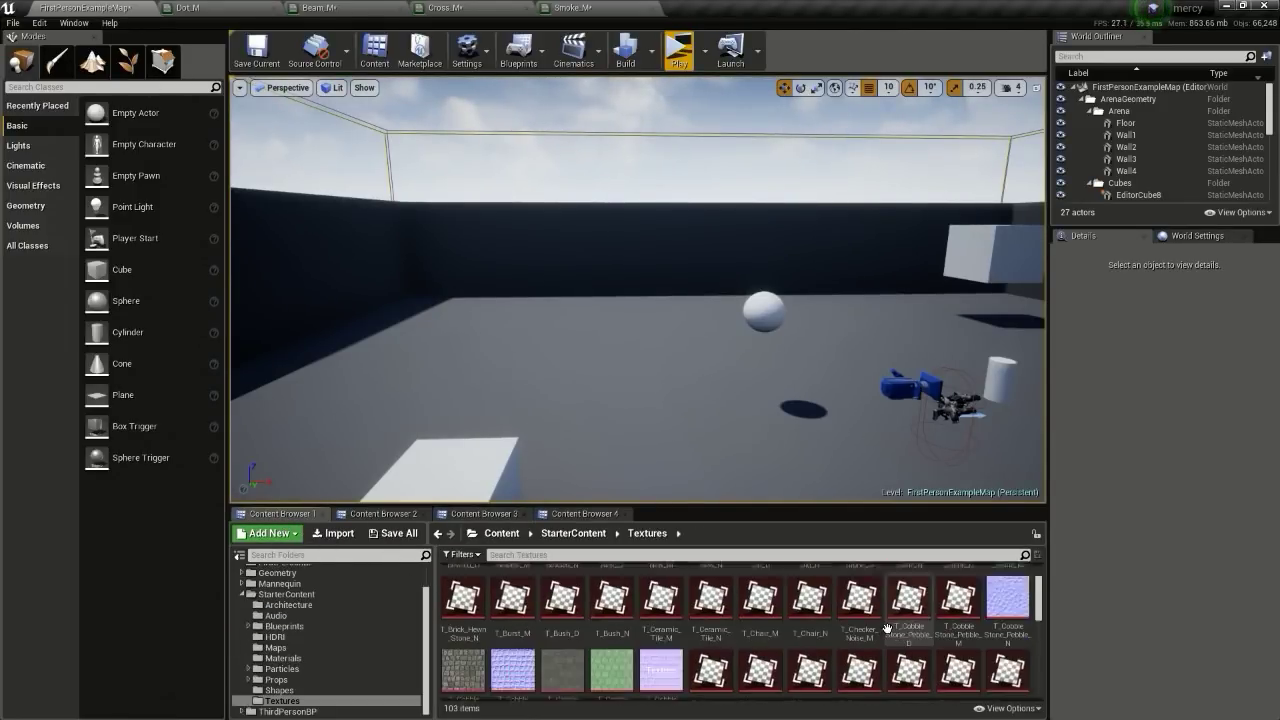
{"action": "scroll", "coordinate": [887, 628], "scroll_direction": "down", "scroll_amount": 10}
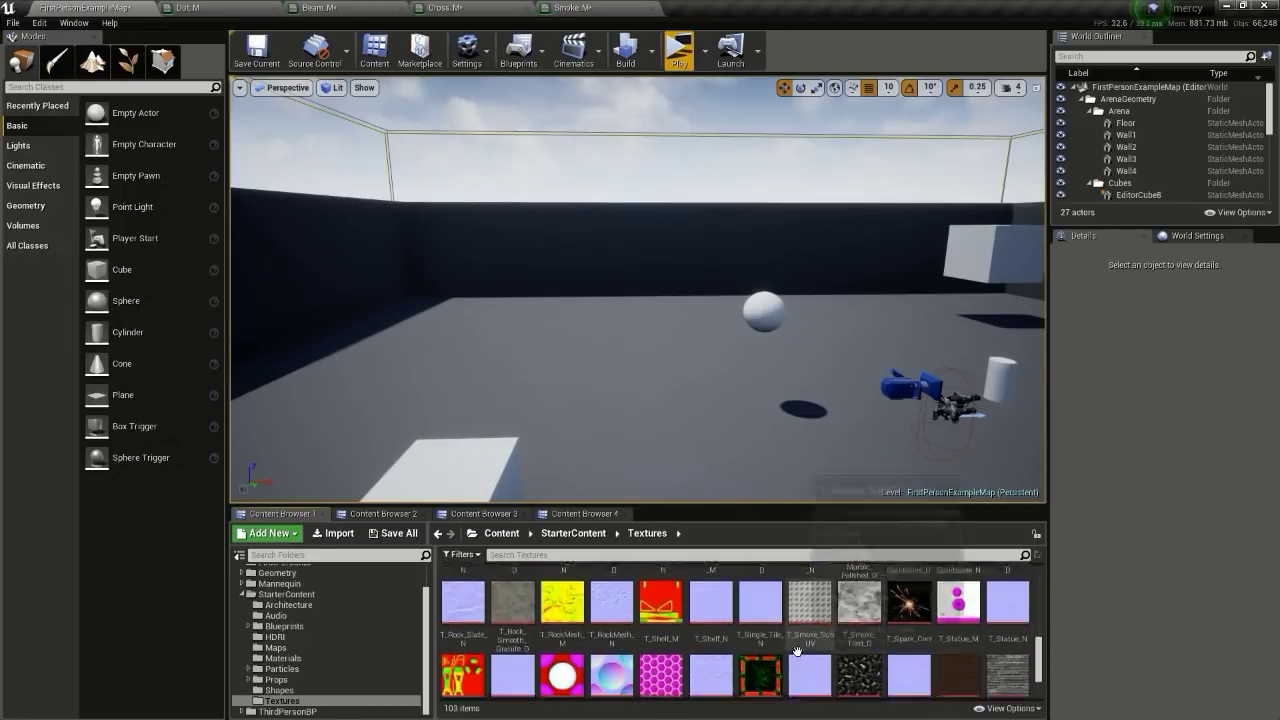
{"action": "scroll", "coordinate": [797, 652], "scroll_direction": "down", "scroll_amount": 3}
{"action": "scroll", "coordinate": [800, 658], "scroll_direction": "up", "scroll_amount": 2}
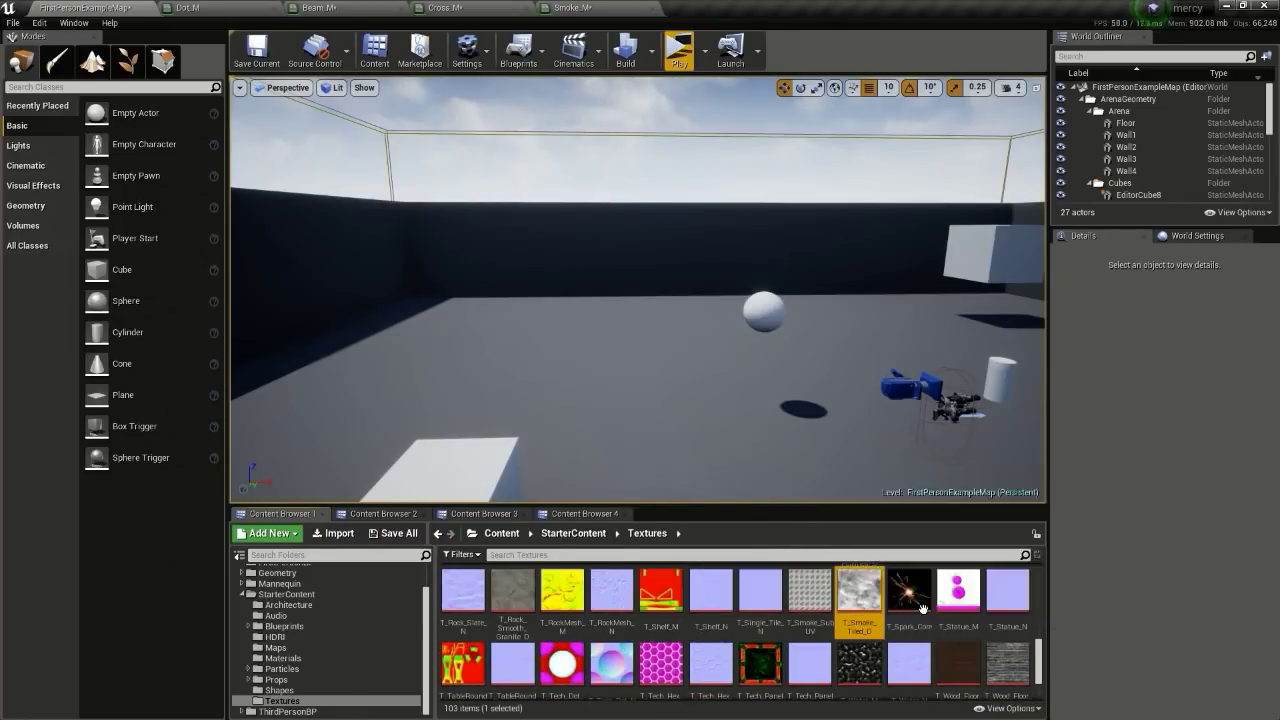
{"action": "left_click_drag", "start_coordinate": [858, 632], "coordinate": [600, 213]}
{"action": "right_click_drag", "start_coordinate": [599, 213], "coordinate": [766, 213]}
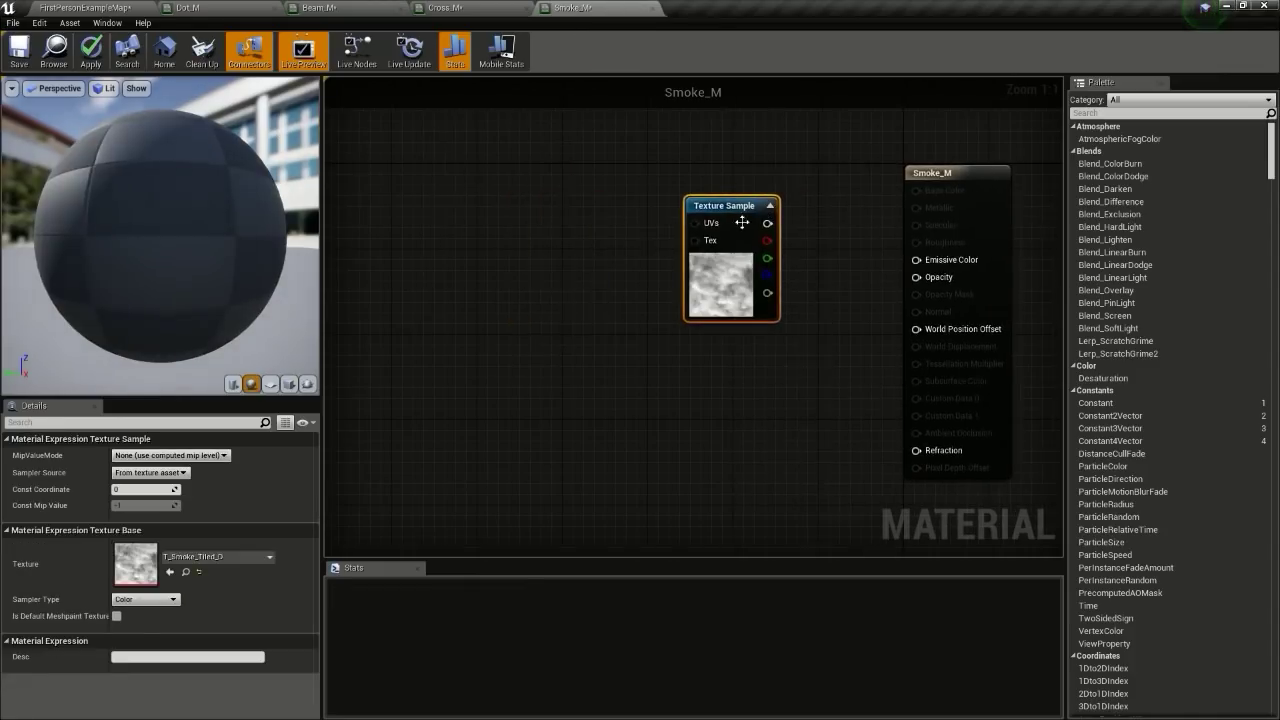
Step: Move the smoke Texture Sample farther from the result node and place a duplicate of it directly below
{"action": "left_click_drag", "start_coordinate": [743, 223], "coordinate": [479, 213]}
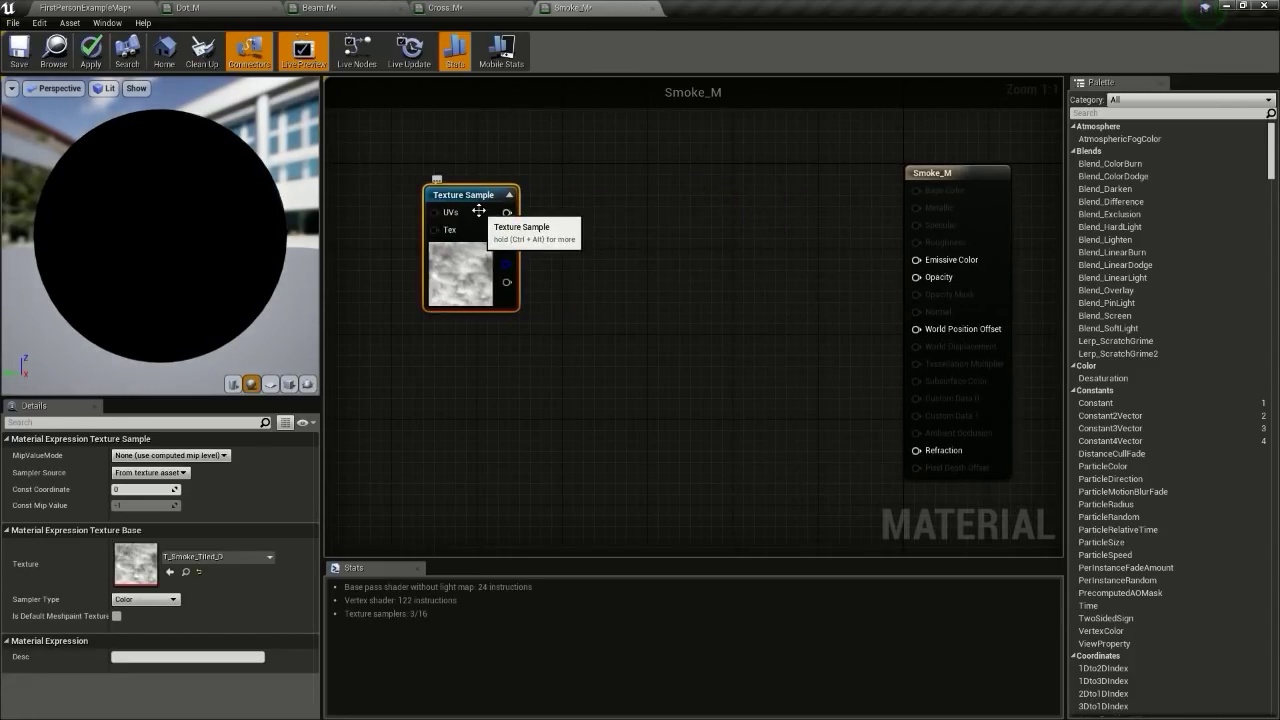
{"action": "key", "text": "ctrl+w"}
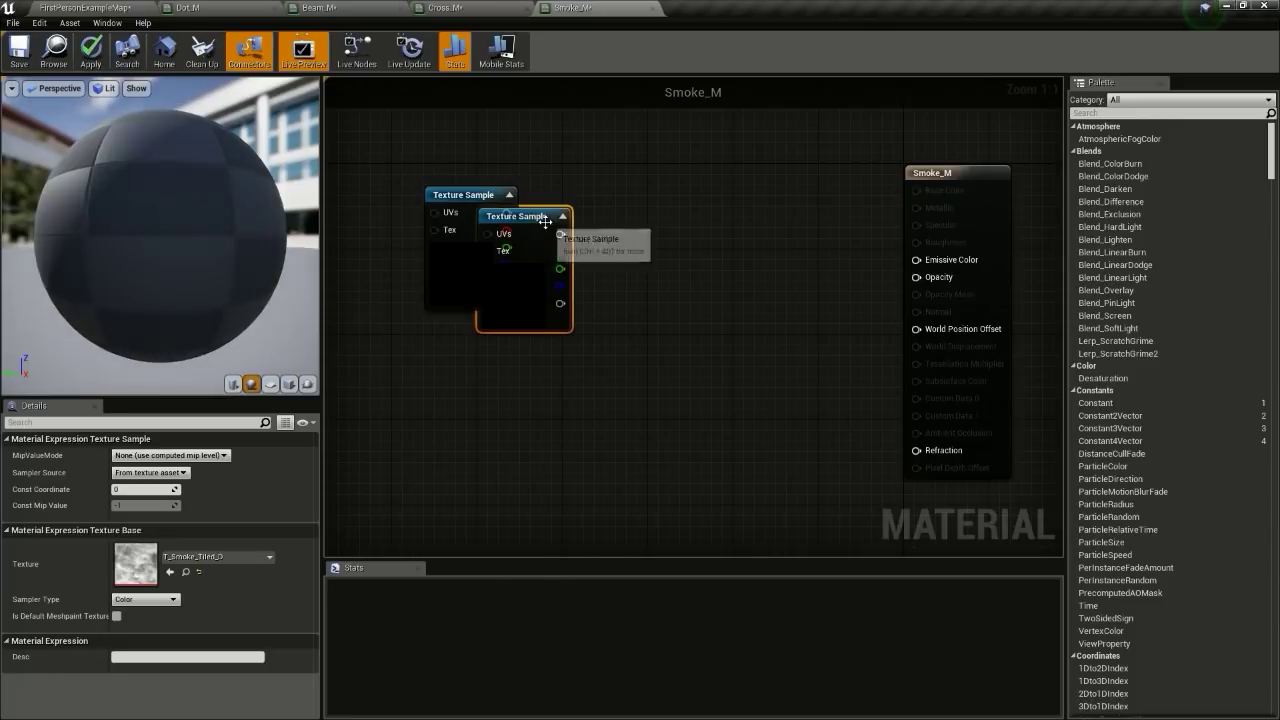
{"action": "left_click_drag", "start_coordinate": [547, 217], "coordinate": [484, 342]}
{"action": "right_click_drag", "start_coordinate": [484, 342], "coordinate": [677, 303]}
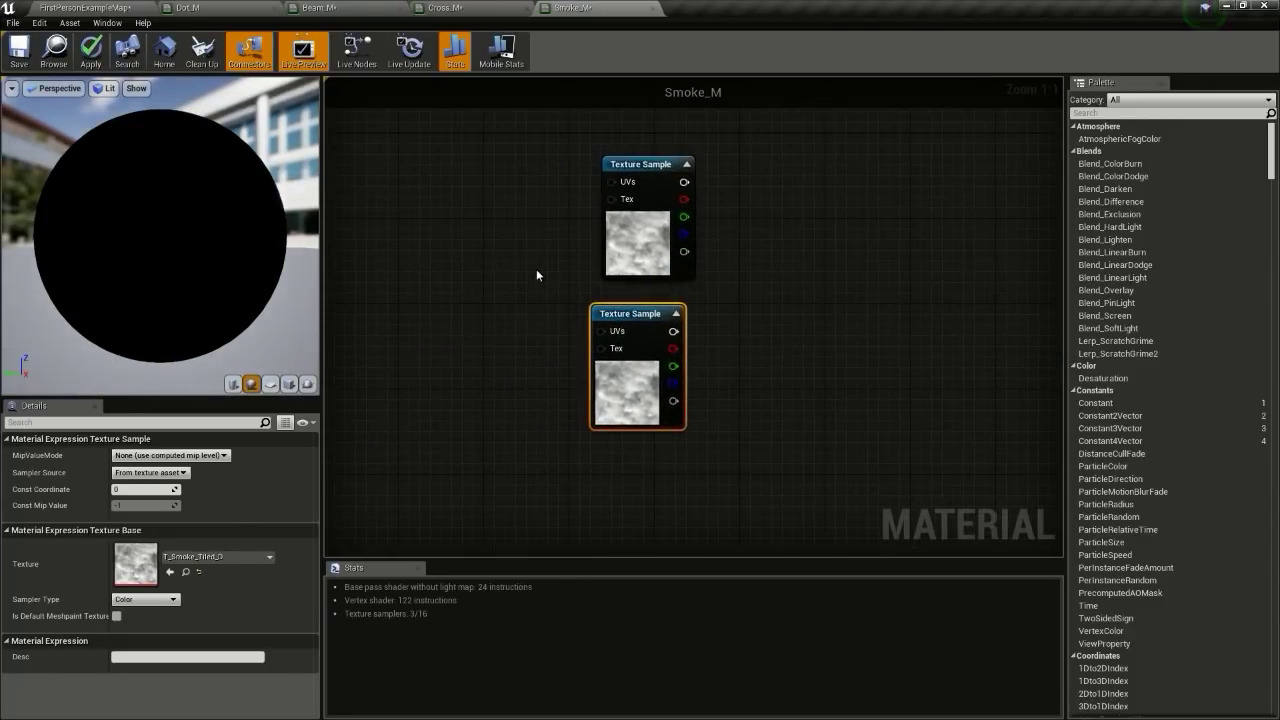
Step: Add two TexCoord nodes ahead of the Texture Samples, one above the other, leaving space between them and the samples
{"action": "left_click", "coordinate": [408, 178]}
{"action": "left_click", "coordinate": [421, 280]}
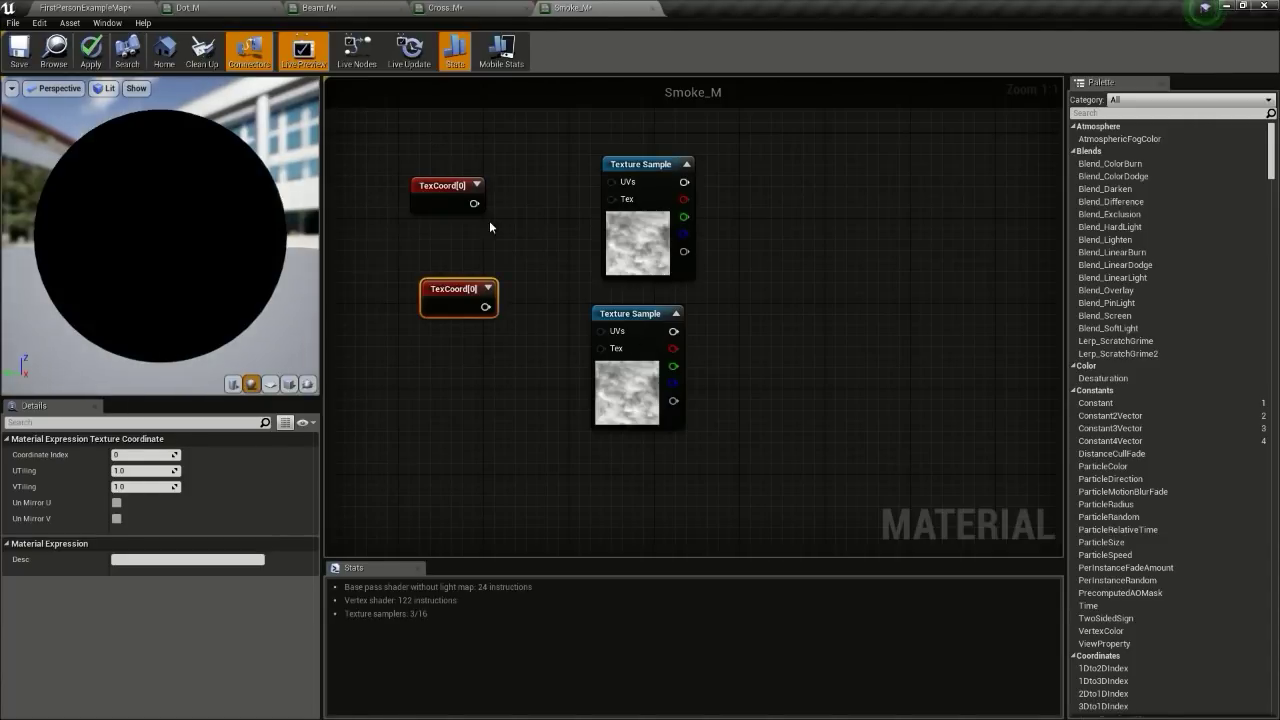
{"action": "right_click_drag", "start_coordinate": [489, 220], "coordinate": [627, 196]}
{"action": "left_click_drag", "start_coordinate": [590, 266], "coordinate": [504, 256]}
{"action": "left_click_drag", "start_coordinate": [581, 165], "coordinate": [432, 146]}
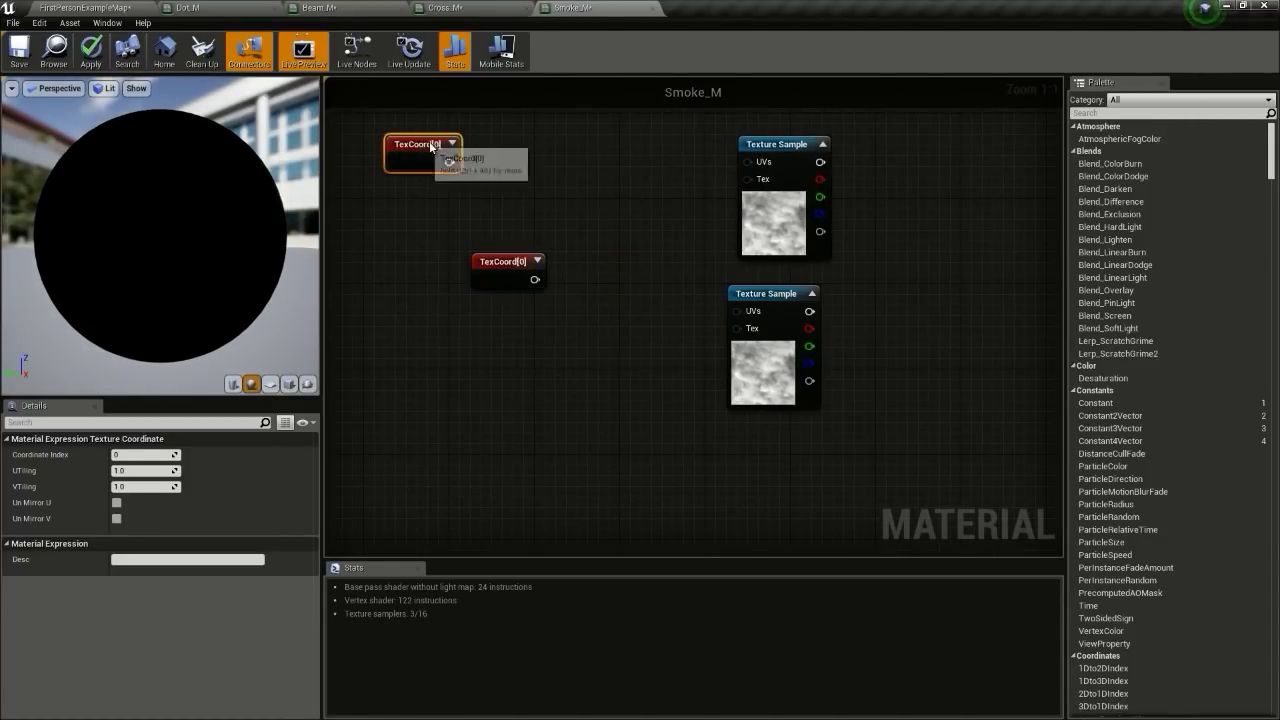
Step: Add a Panner node in front of each Texture Sample and move the lower TexCoord farther away from its Panner
{"action": "left_click", "coordinate": [628, 147]}
{"action": "left_click", "coordinate": [638, 280]}
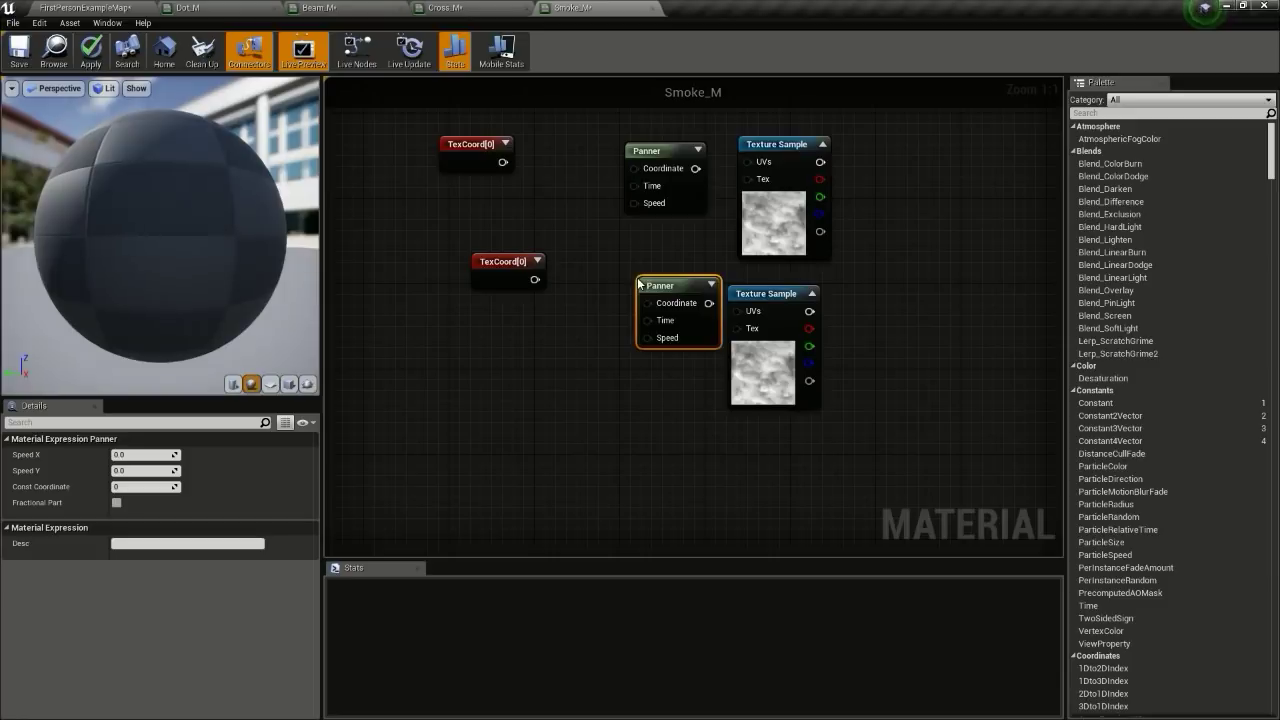
{"action": "left_click_drag", "start_coordinate": [498, 264], "coordinate": [442, 274]}
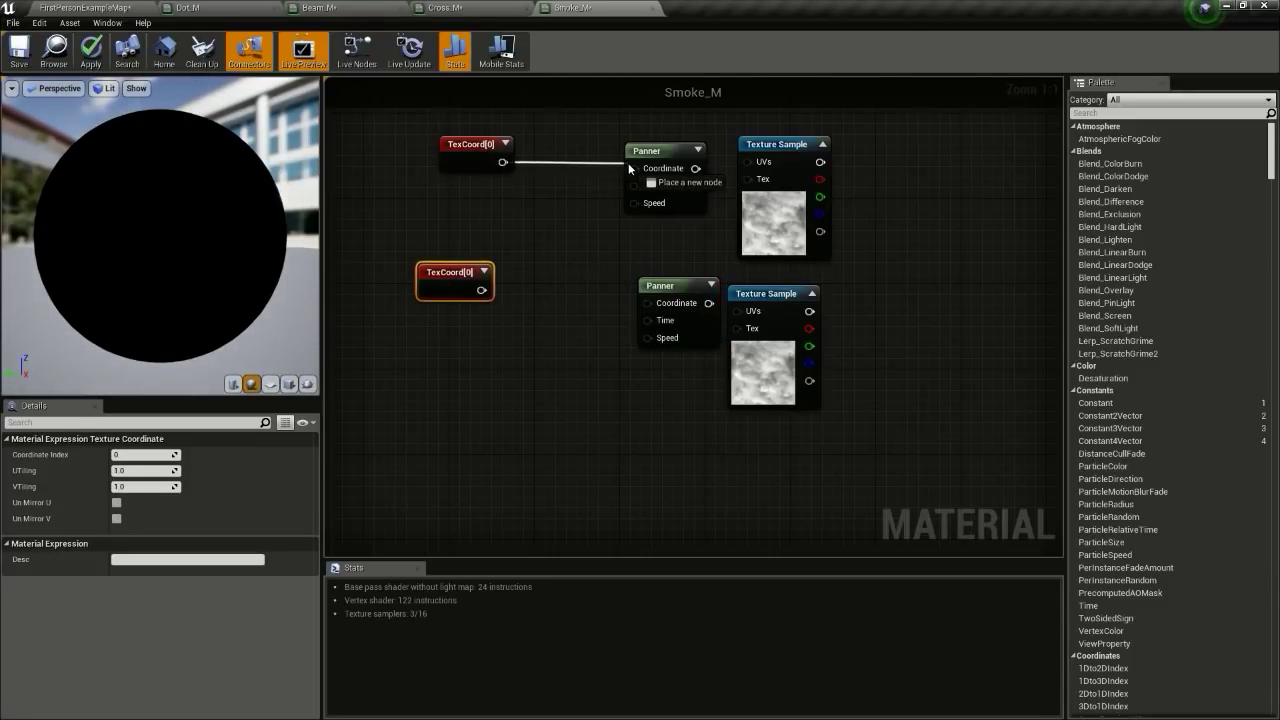
Step: Wire each TexCoord through its Panner's Coordinate input into its Texture Sample's UVs, spacing the Panners away from the samples
{"action": "mouse_move", "coordinate": [629, 164]}
{"action": "left_mouse_down"}
{"action": "mouse_move", "coordinate": [659, 149]}
{"action": "mouse_move", "coordinate": [644, 158]}
{"action": "left_mouse_up"}
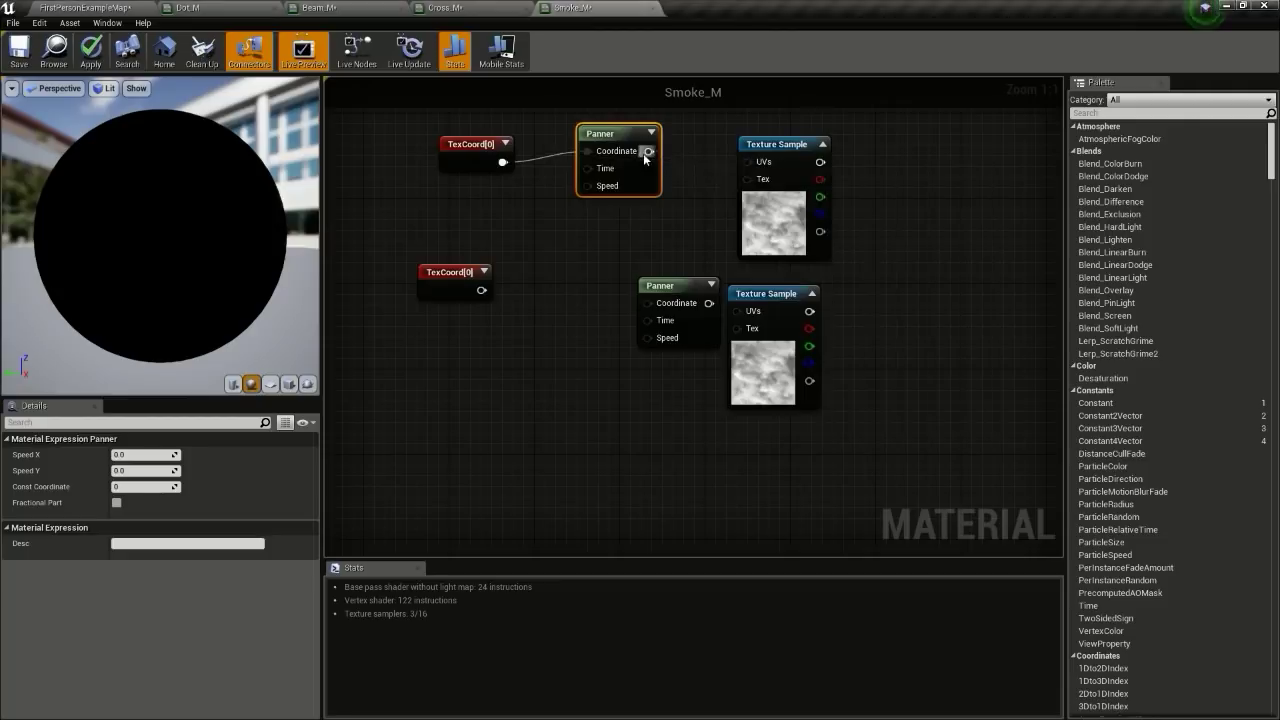
{"action": "left_click_drag", "start_coordinate": [751, 167], "coordinate": [752, 166]}
{"action": "right_click_drag", "start_coordinate": [640, 253], "coordinate": [578, 241]}
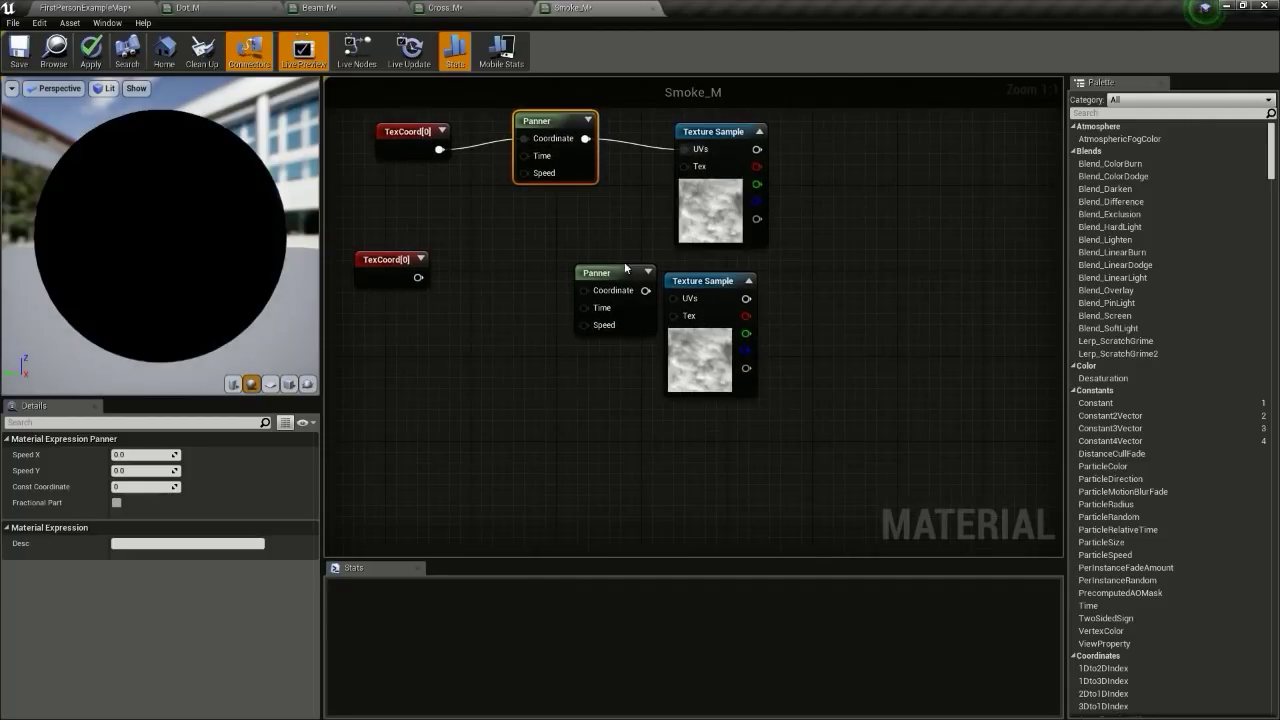
{"action": "left_click_drag", "start_coordinate": [612, 273], "coordinate": [538, 266]}
{"action": "right_click_drag", "start_coordinate": [448, 287], "coordinate": [494, 295]}
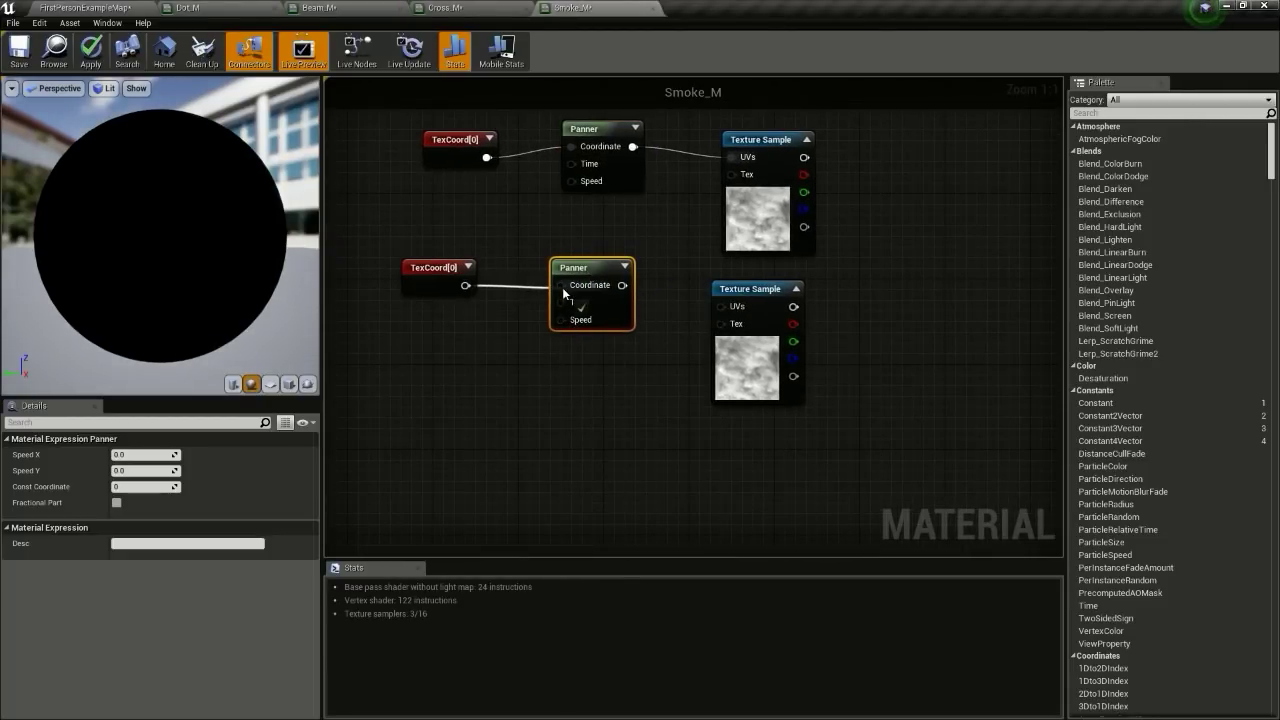
{"action": "left_click_drag", "start_coordinate": [563, 287], "coordinate": [729, 306]}
{"action": "right_click_drag", "start_coordinate": [729, 306], "coordinate": [809, 415]}
Step: Set both UTiling and VTiling of the lower TexCoord to 0.5
{"action": "left_click", "coordinate": [540, 258]}
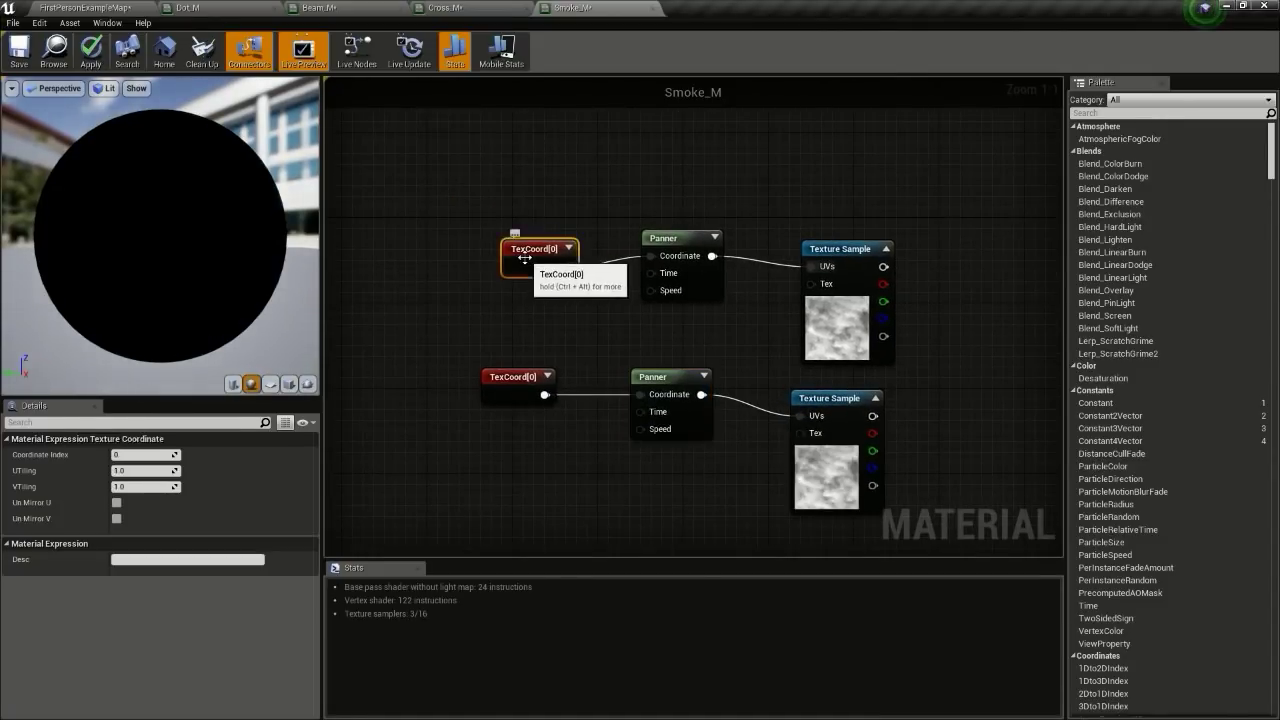
{"action": "left_click", "coordinate": [500, 392]}
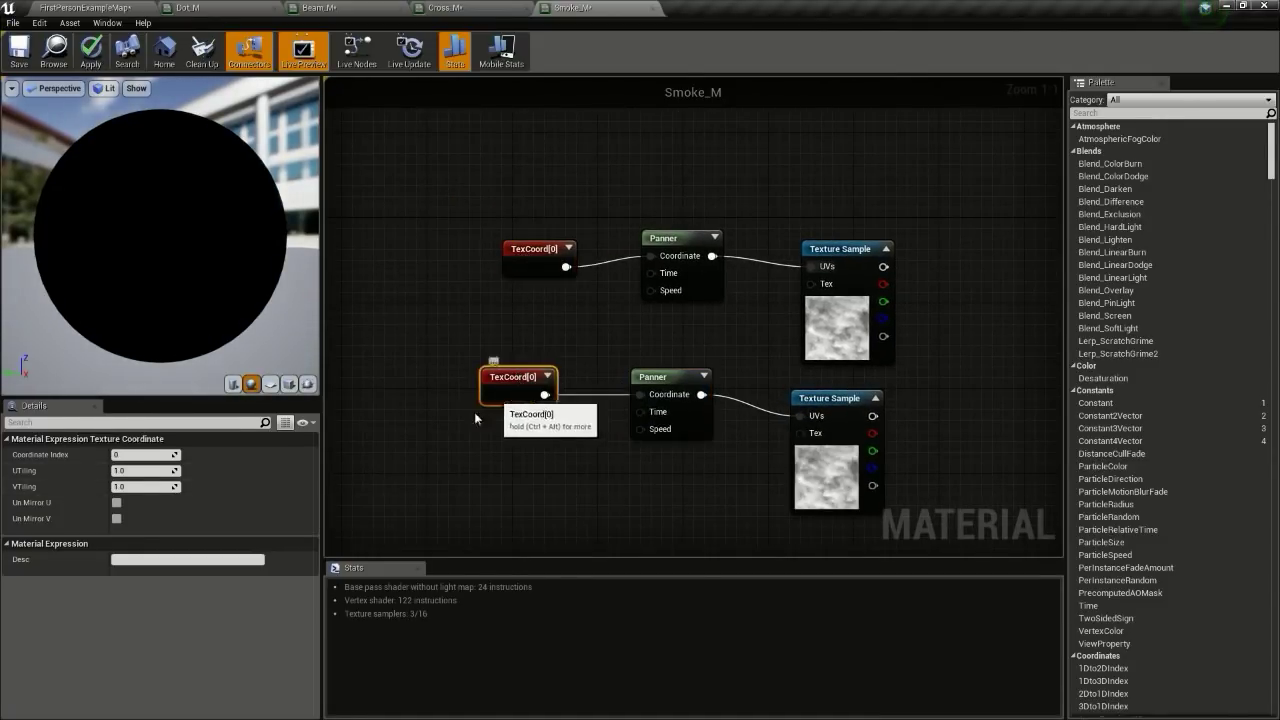
{"action": "left_click", "coordinate": [146, 464]}
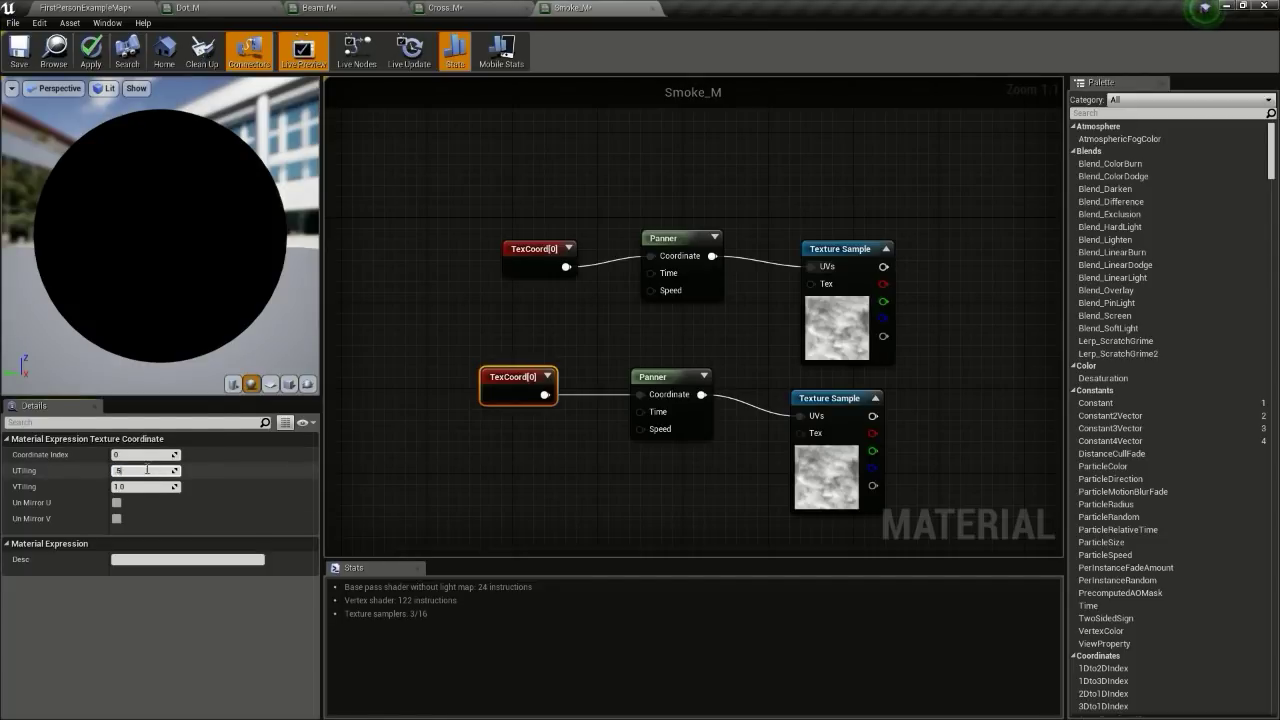
{"action": "type", "text": ".5"}
{"action": "key", "text": "Return"}
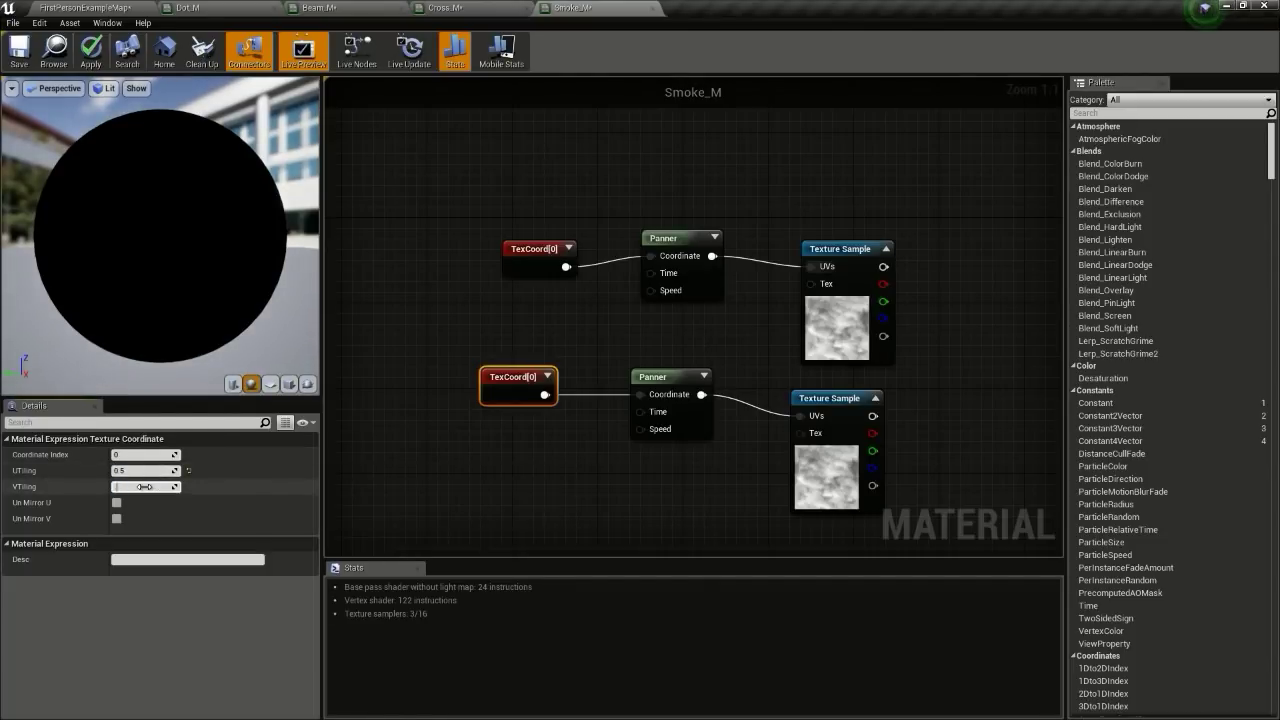
{"action": "type", "text": "5"}
{"action": "key", "text": "Return"}
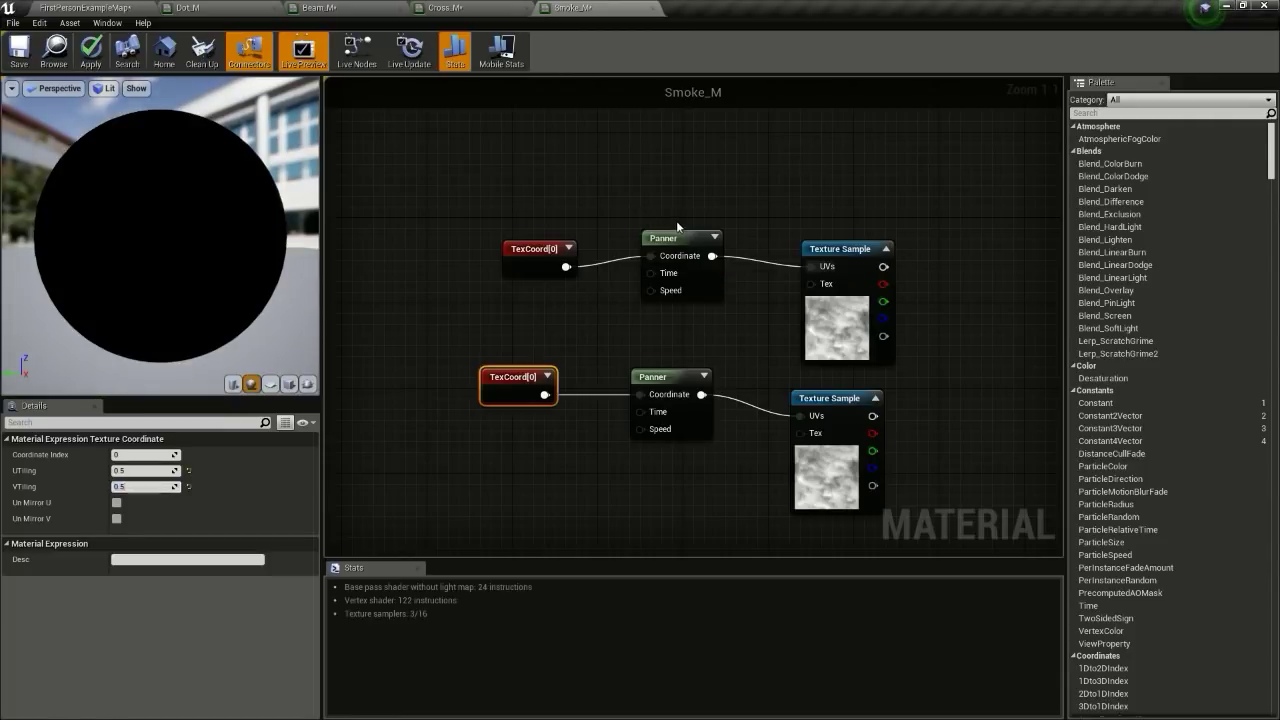
Step: Set Speed X to 1 on the upper Panner and to 0.5 on the lower Panner
{"action": "left_click", "coordinate": [667, 251]}
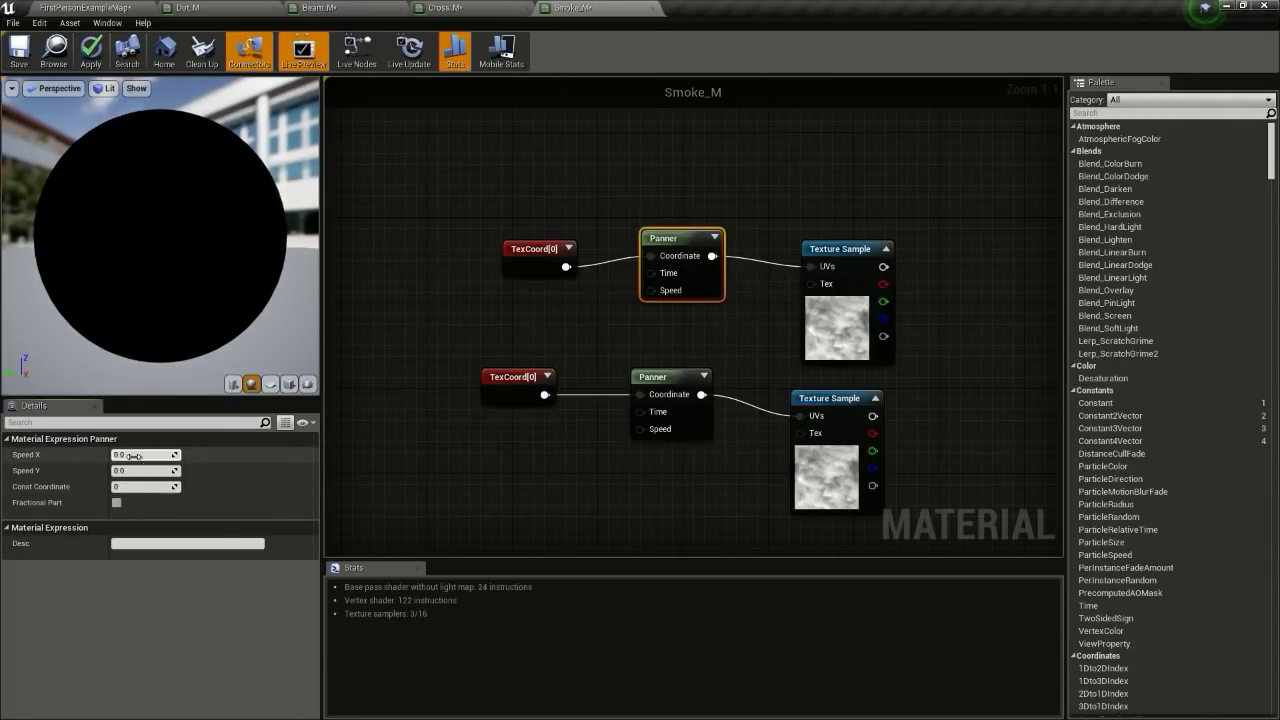
{"action": "type", "text": "1"}
{"action": "key", "text": "Return"}
{"action": "left_click", "coordinate": [667, 380]}
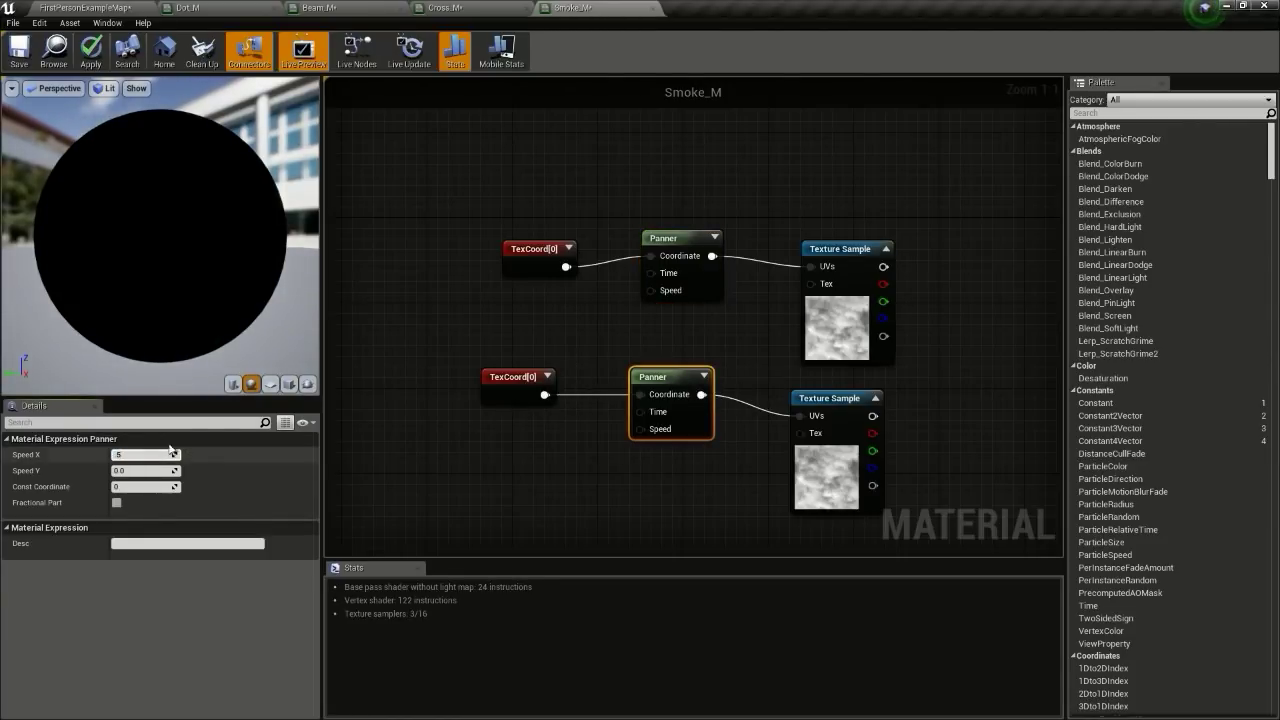
{"action": "left_click", "coordinate": [170, 452]}
{"action": "type", "text": ".5"}
{"action": "key", "text": "Return"}
Step: Add a Multiply node combining both Texture Samples, expand its preview, and feed its result into the Opacity of Smoke_M
{"action": "right_click_drag", "start_coordinate": [894, 322], "coordinate": [703, 289]}
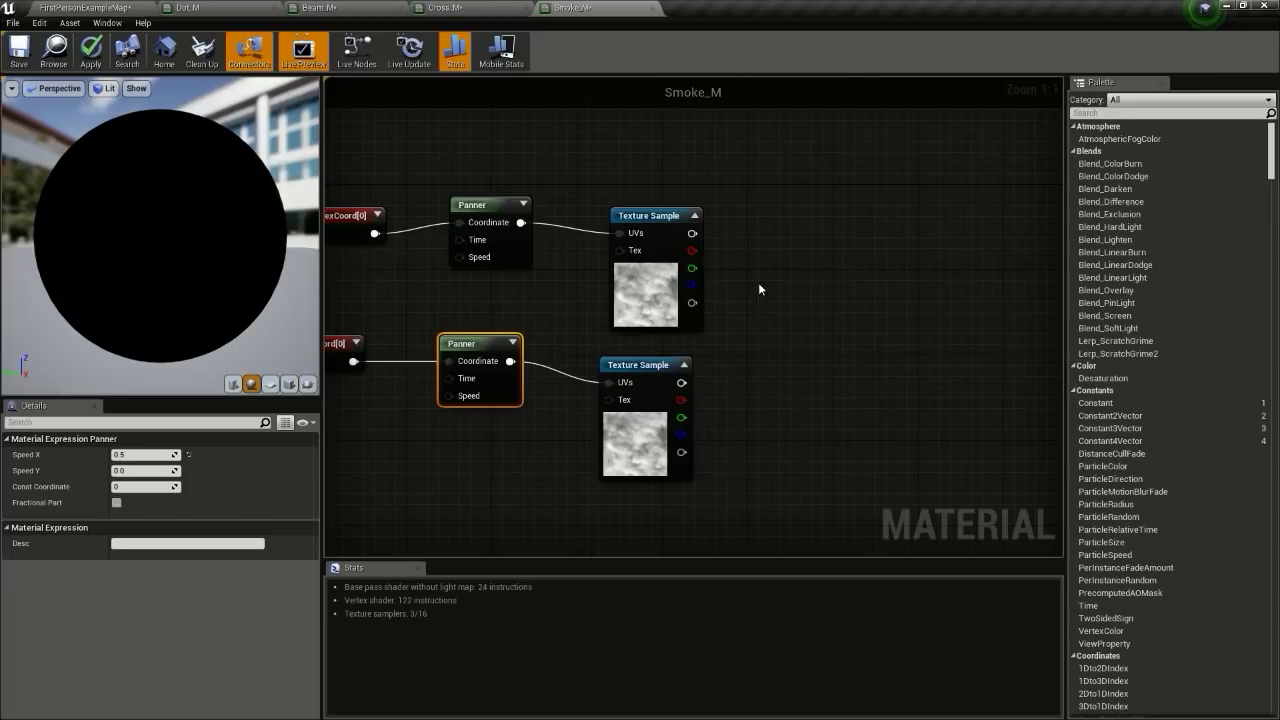
{"action": "left_click", "coordinate": [760, 272]}
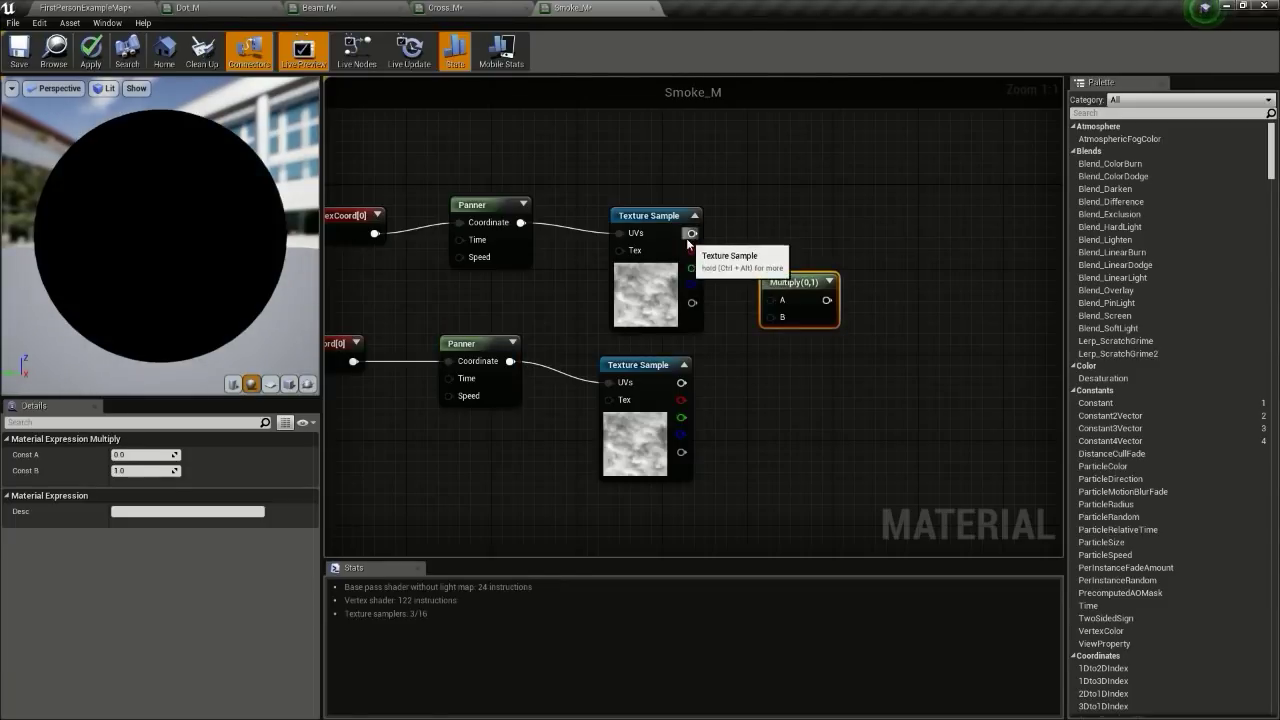
{"action": "left_click_drag", "start_coordinate": [681, 382], "coordinate": [752, 335]}
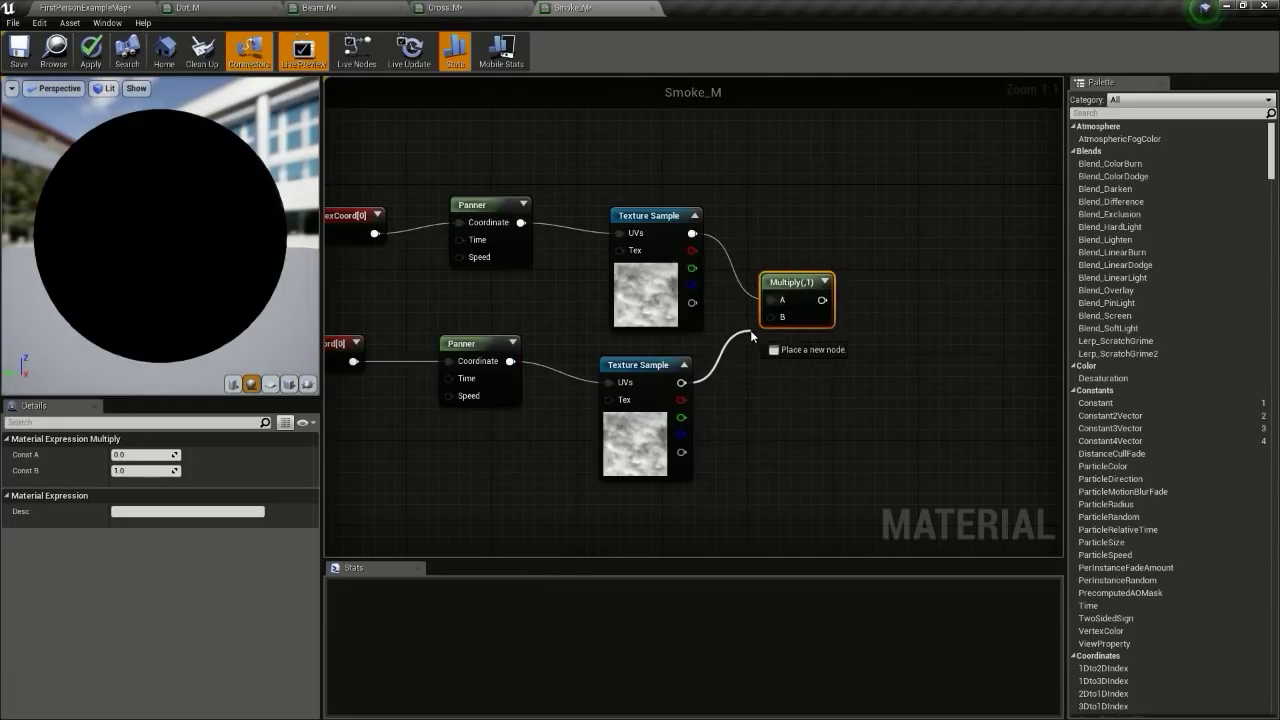
{"action": "left_click", "coordinate": [812, 282]}
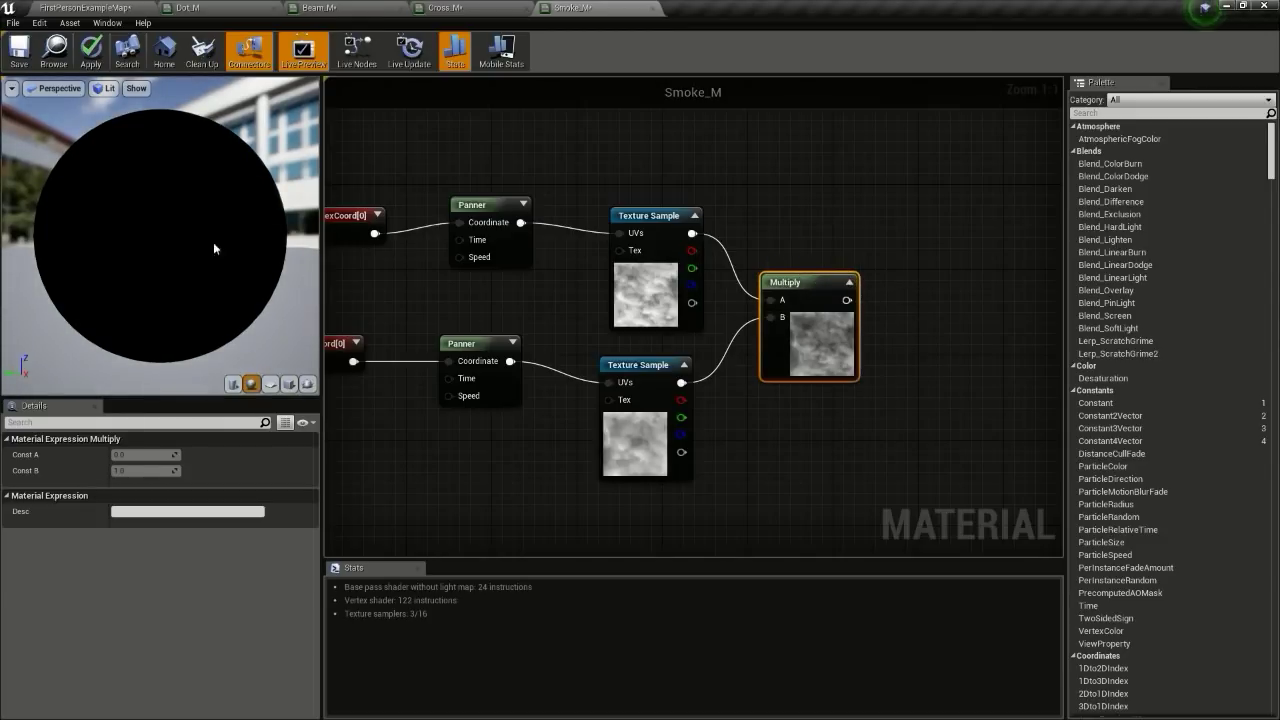
{"action": "left_click_drag", "start_coordinate": [215, 248], "coordinate": [280, 260]}
{"action": "right_click_drag", "start_coordinate": [858, 255], "coordinate": [671, 263]}
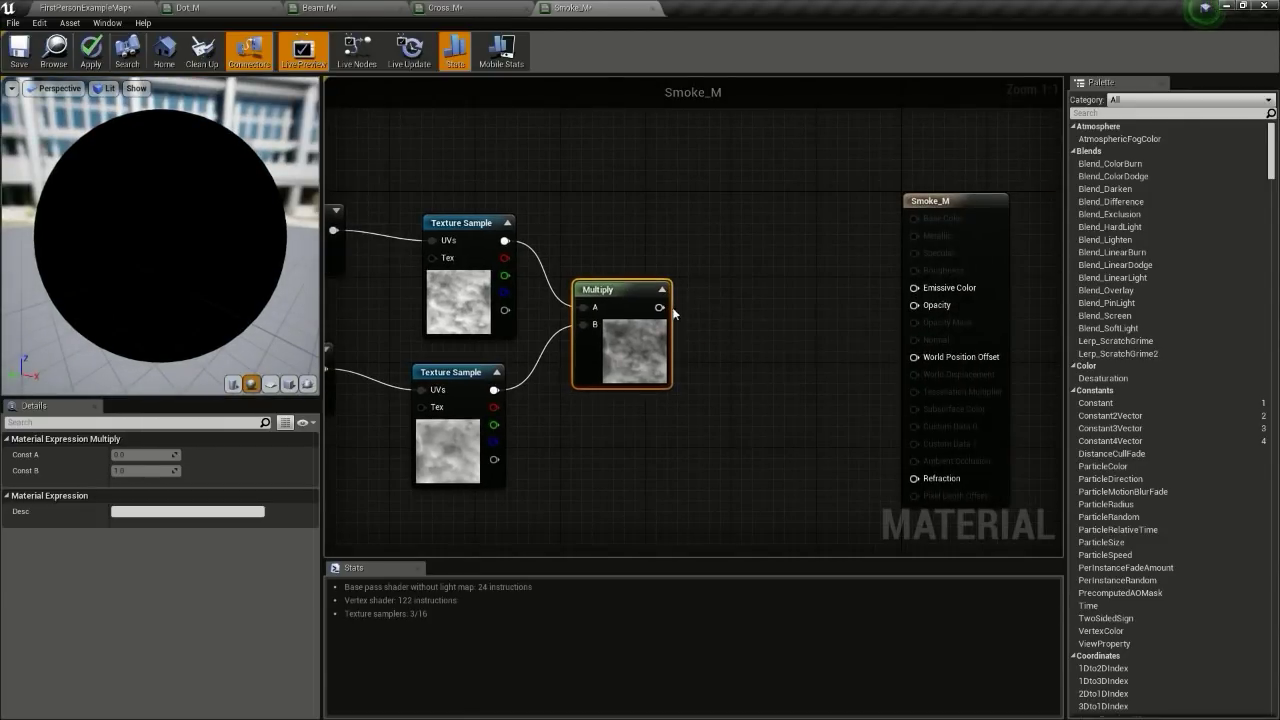
{"action": "left_click_drag", "start_coordinate": [660, 308], "coordinate": [940, 306]}
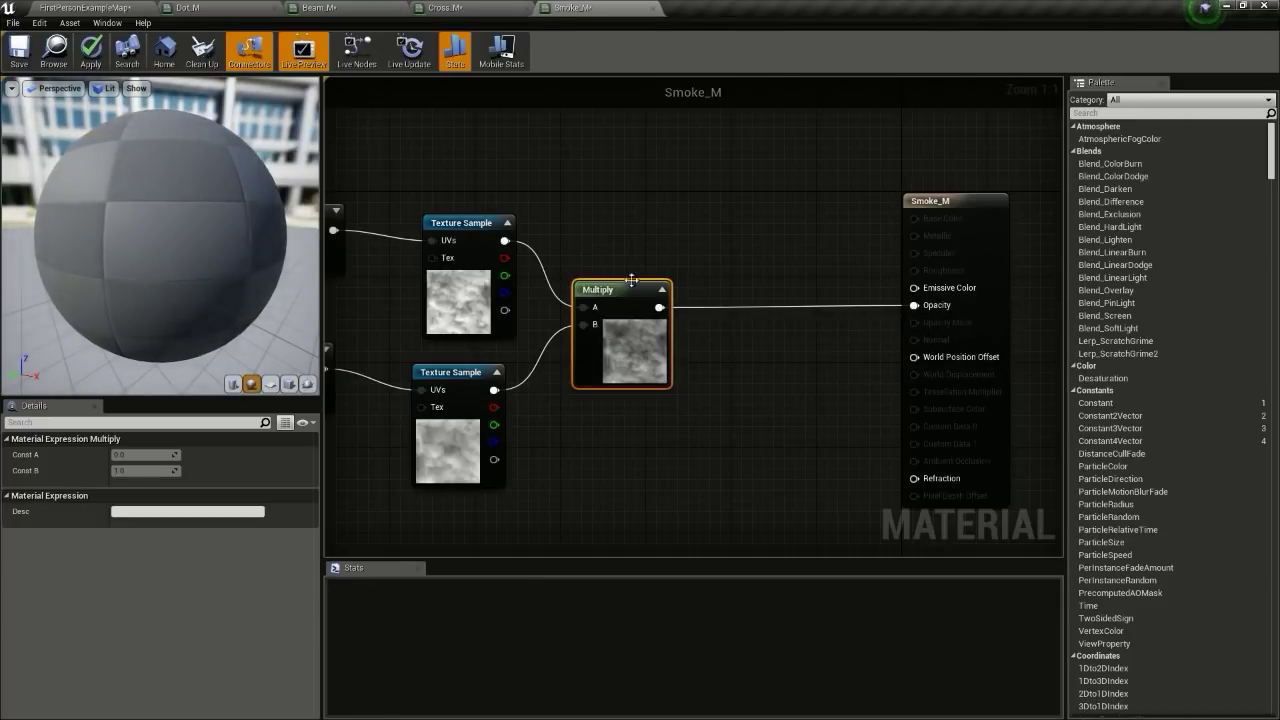
{"action": "mouse_move", "coordinate": [180, 245]}
{"action": "left_mouse_down"}
{"action": "mouse_move", "coordinate": [225, 262]}
{"action": "mouse_move", "coordinate": [200, 255]}
{"action": "left_mouse_up"}
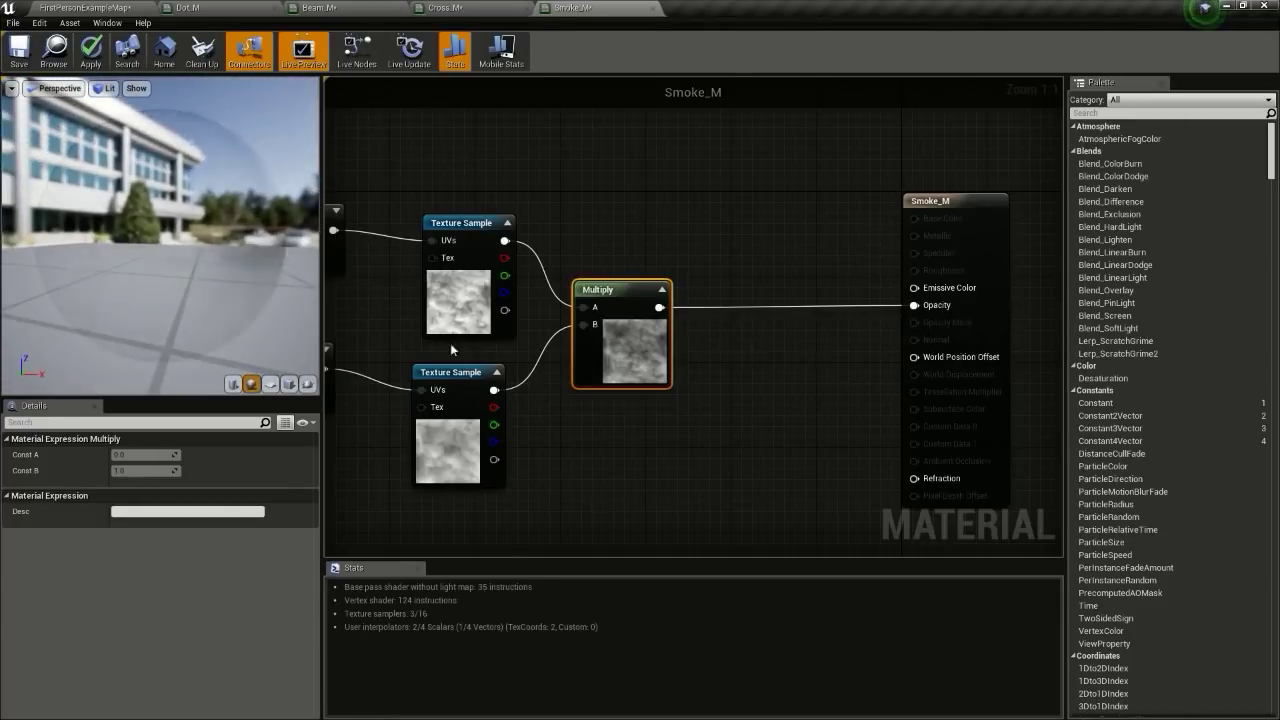
Step: Insert a second Multiply between the texture Multiply and Opacity, using its A input for the incoming result
{"action": "left_click", "coordinate": [758, 350]}
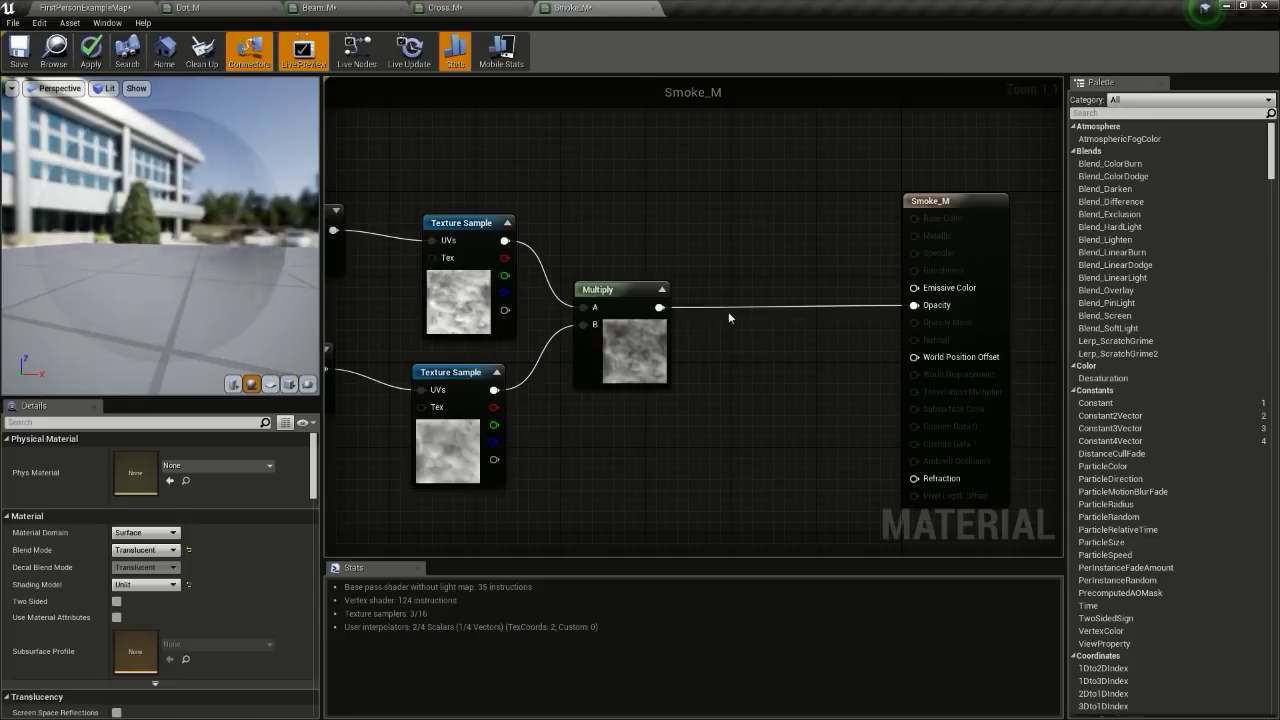
{"action": "key", "text": "m"}
{"action": "left_click", "coordinate": [745, 313]}
{"action": "left_click_drag", "start_coordinate": [658, 307], "coordinate": [757, 340]}
{"action": "left_click_drag", "start_coordinate": [810, 339], "coordinate": [926, 310]}
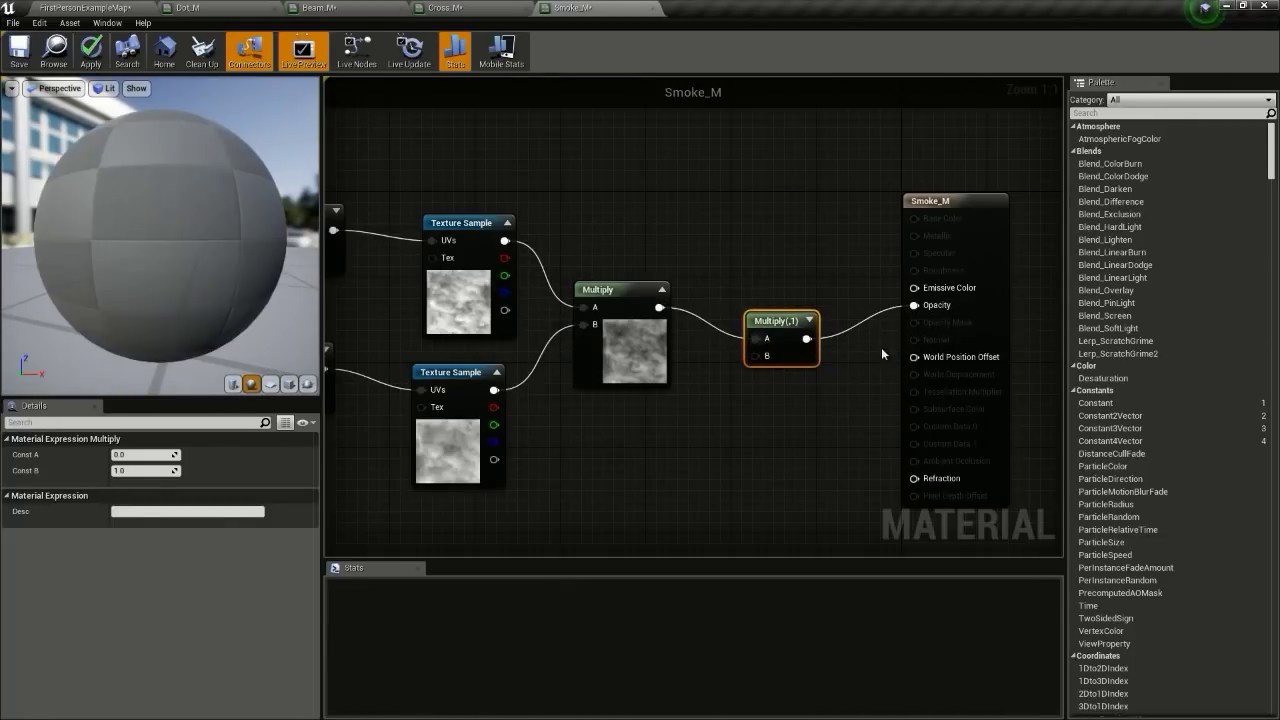
Step: Add a Particle Color node below the Multiply nodes and connect its alpha output to B of the second Multiply
{"action": "right_click", "coordinate": [614, 456]}
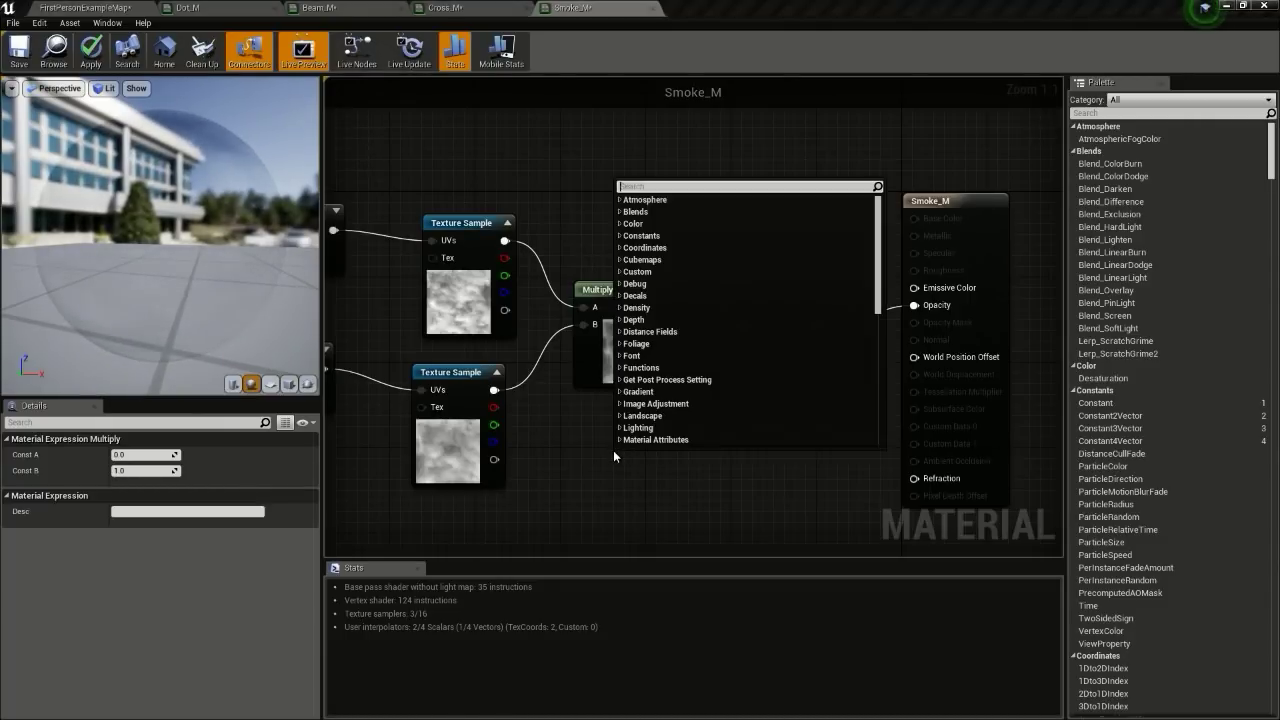
{"action": "type", "text": "parti"}
{"action": "key", "text": "Return"}
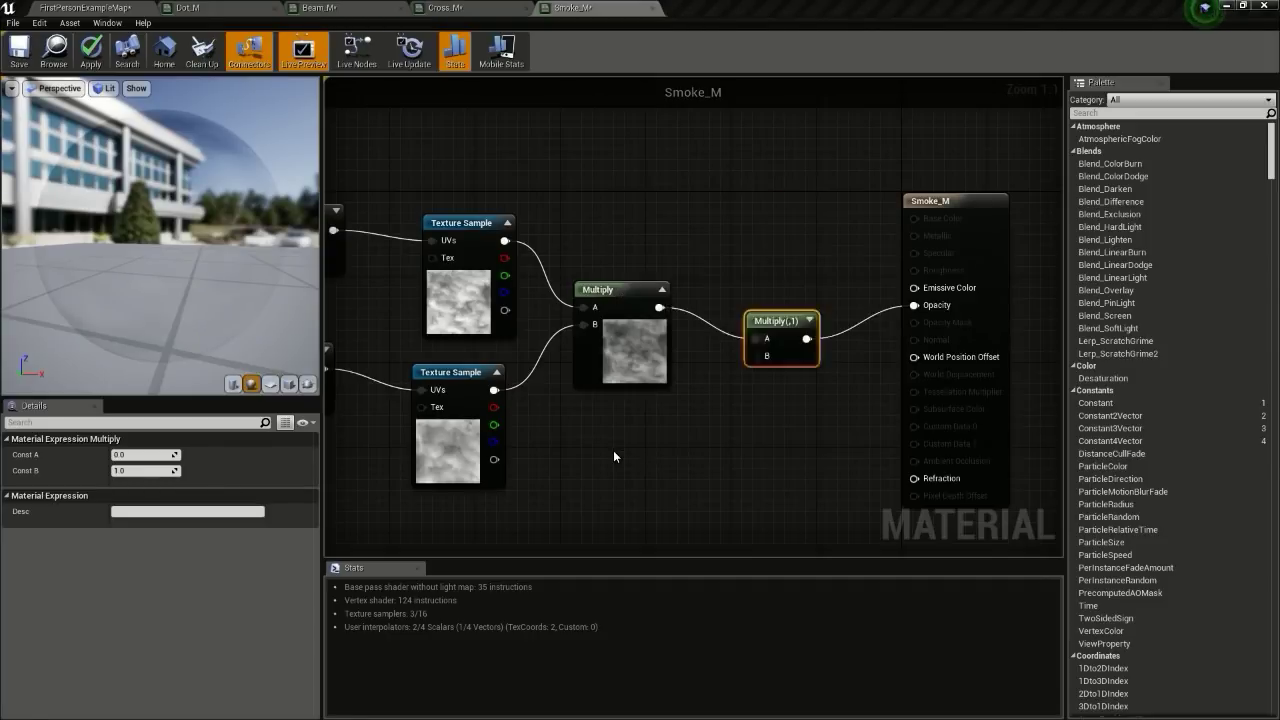
{"action": "right_click_drag", "start_coordinate": [711, 448], "coordinate": [667, 380]}
{"action": "left_click_drag", "start_coordinate": [640, 488], "coordinate": [647, 484]}
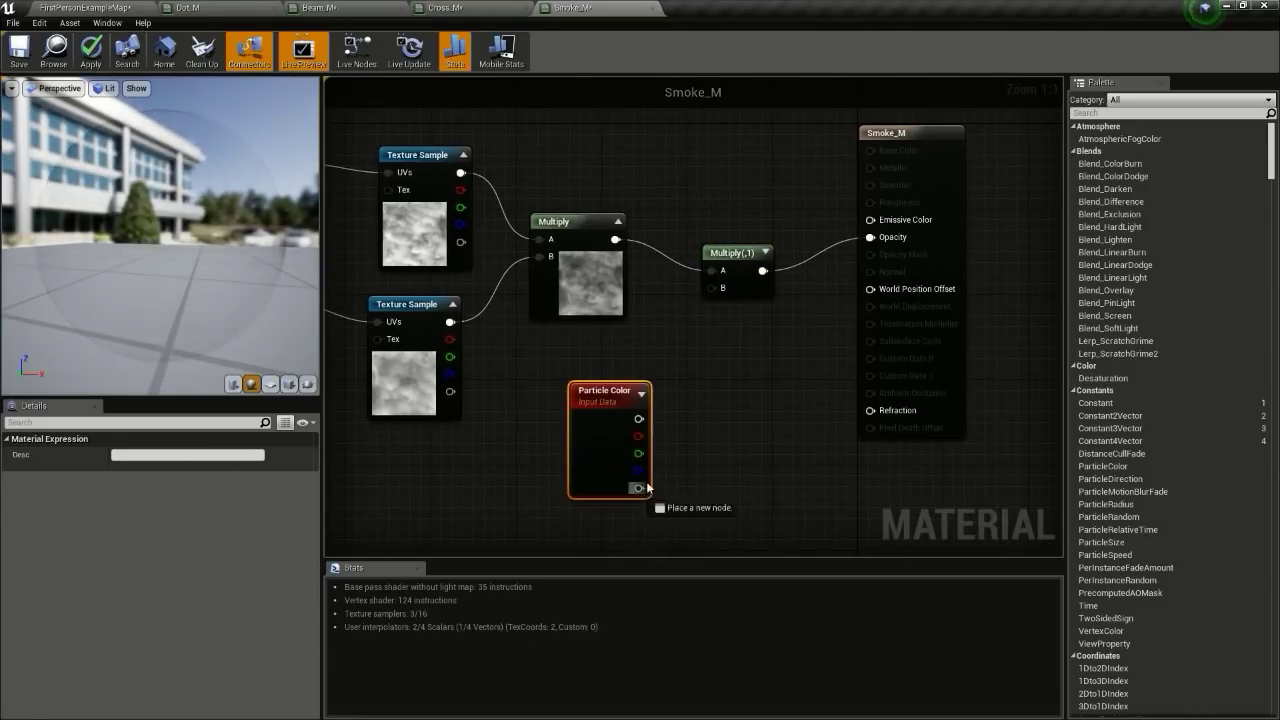
{"action": "left_click_drag", "start_coordinate": [717, 297], "coordinate": [714, 290]}
Step: Connect Particle Color's combined color output to Emissive Color and preview the material on a cube mesh
{"action": "right_click_drag", "start_coordinate": [700, 330], "coordinate": [695, 423]}
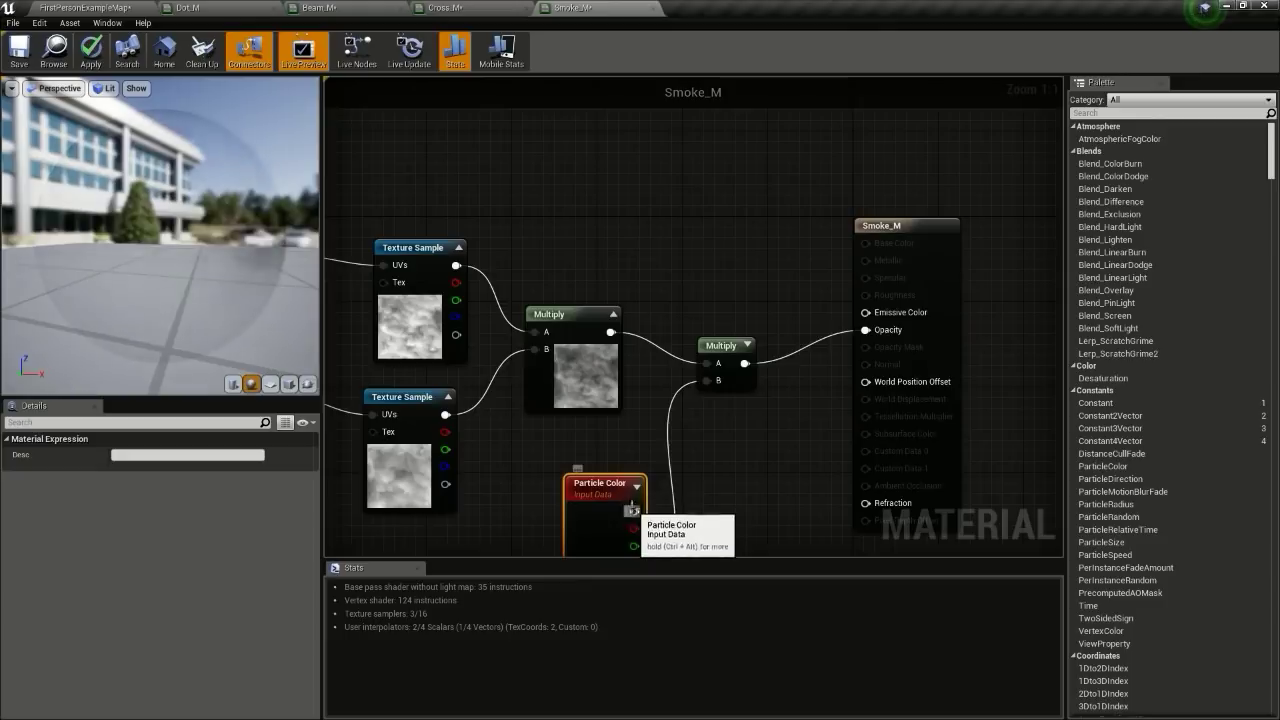
{"action": "left_click_drag", "start_coordinate": [634, 511], "coordinate": [885, 318]}
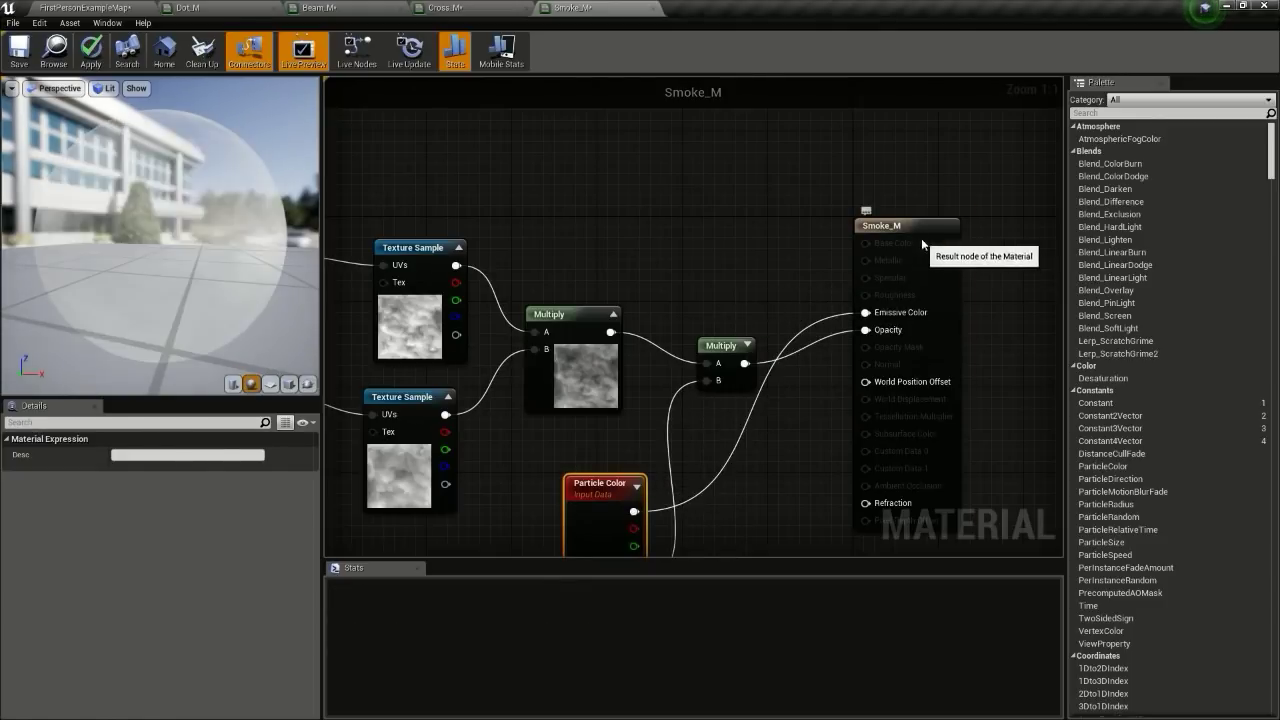
{"action": "left_click_drag", "start_coordinate": [921, 238], "coordinate": [974, 217]}
{"action": "left_click", "coordinate": [289, 385]}
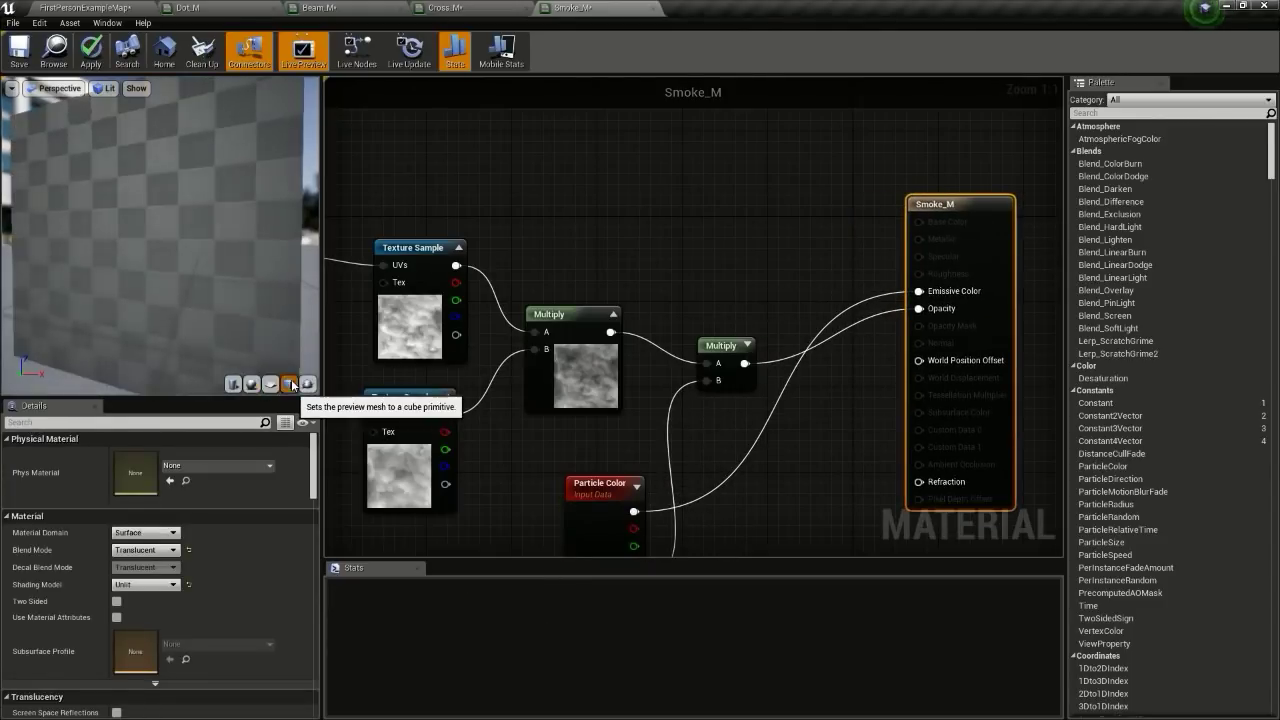
{"action": "left_click_drag", "start_coordinate": [208, 294], "coordinate": [190, 295]}
Step: Move Particle Color above the texture Multiply and shift the Smoke_M result node farther from the Multiply chain
{"action": "right_click_drag", "start_coordinate": [800, 397], "coordinate": [738, 365]}
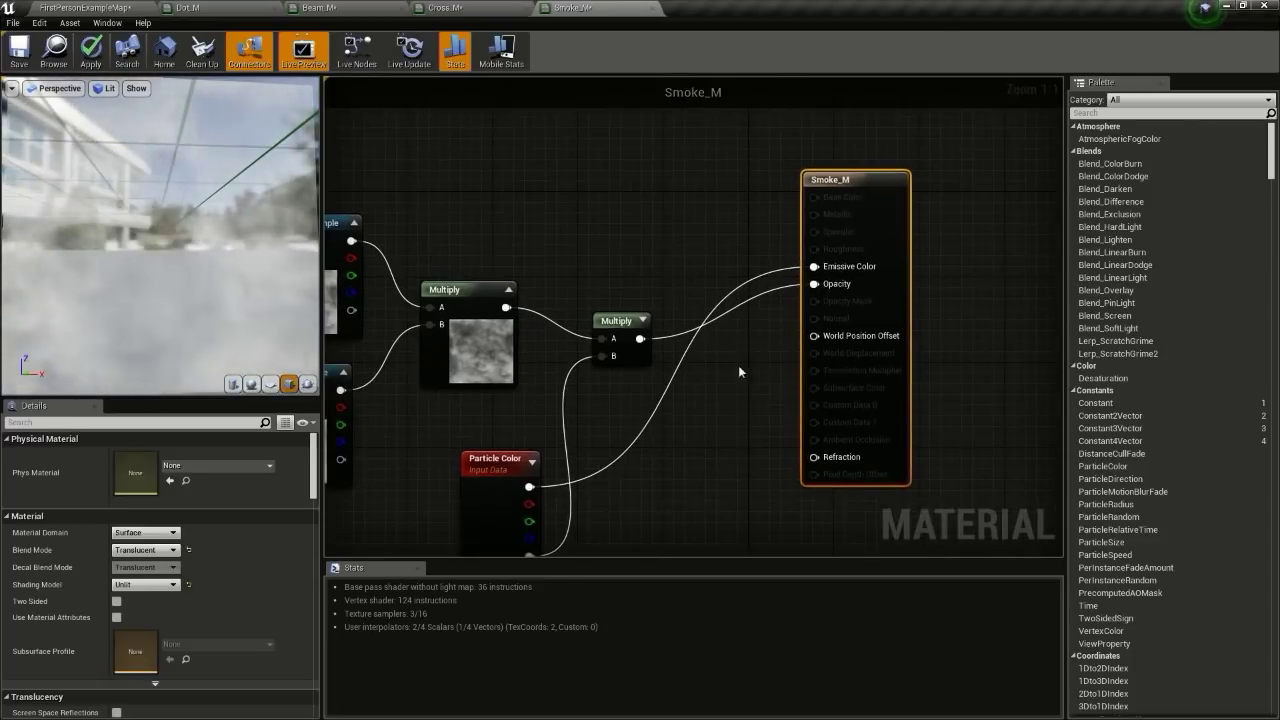
{"action": "left_click_drag", "start_coordinate": [495, 460], "coordinate": [482, 149]}
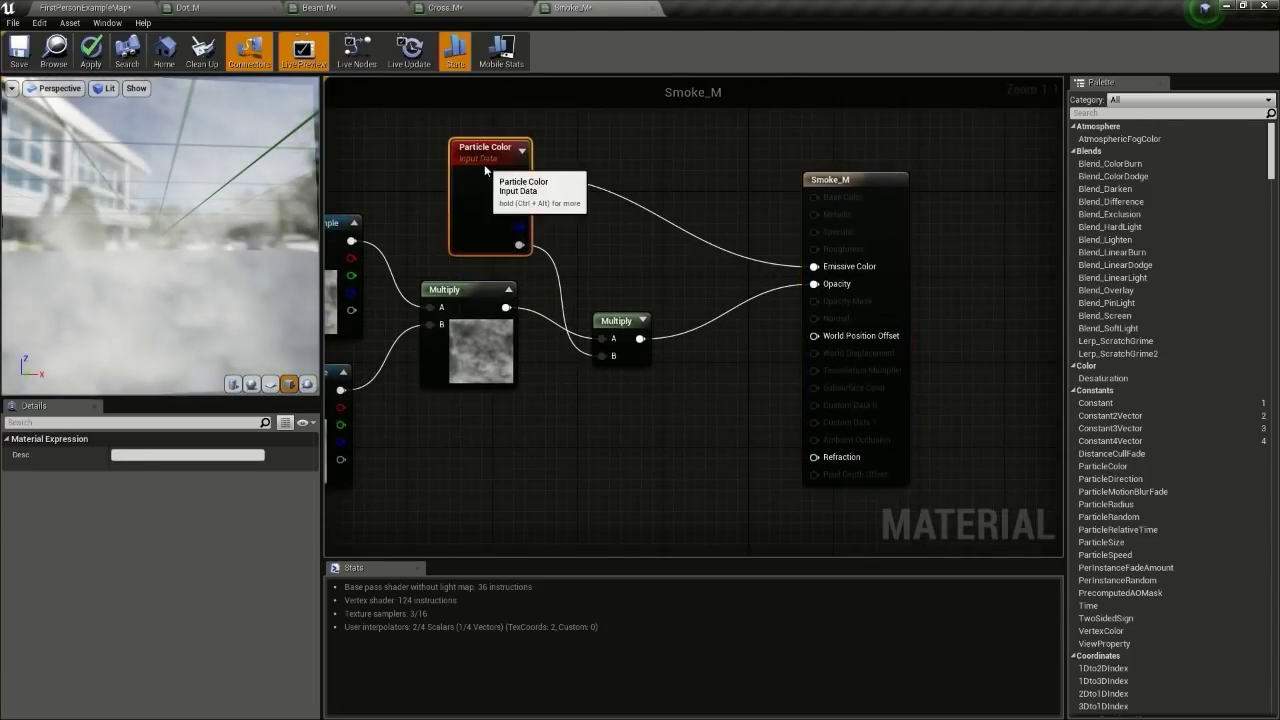
{"action": "left_click_drag", "start_coordinate": [867, 195], "coordinate": [984, 195]}
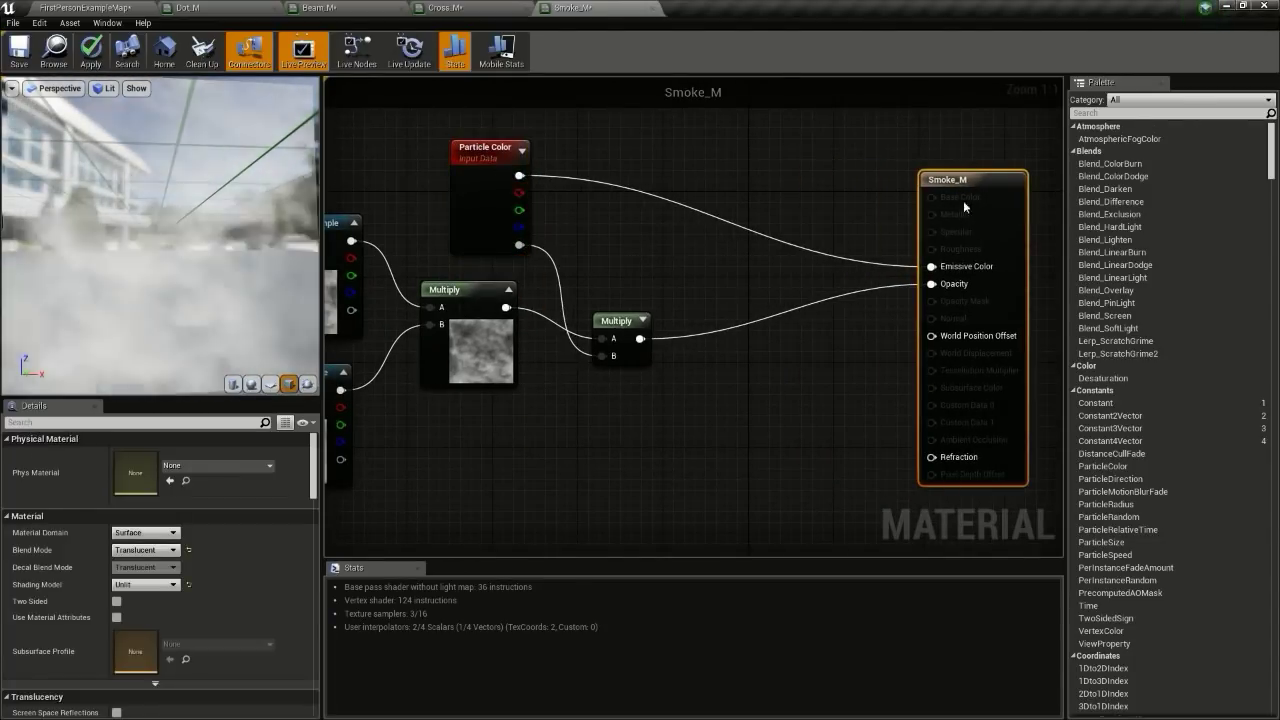
Step: Insert two more Multiply nodes in series between the Particle Color alpha Multiply and Opacity, chained through their A inputs
{"action": "left_click", "coordinate": [785, 312]}
{"action": "left_click_drag", "start_coordinate": [787, 312], "coordinate": [692, 338]}
{"action": "left_click", "coordinate": [836, 321]}
{"action": "left_click_drag", "start_coordinate": [740, 337], "coordinate": [903, 328]}
{"action": "left_click_drag", "start_coordinate": [956, 290], "coordinate": [940, 285]}
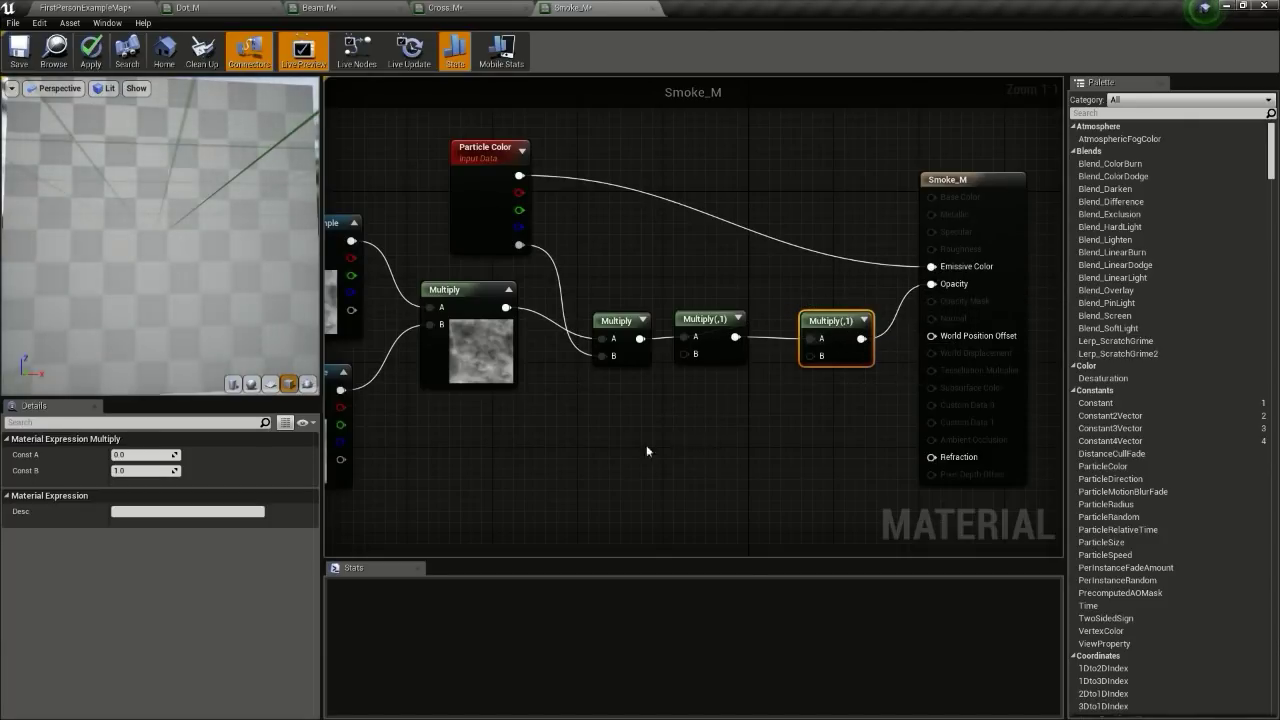
Step: Add a Depth Fade node below the Multiply chain and connect its output to B of the third Multiply
{"action": "right_click", "coordinate": [581, 458]}
{"action": "type", "text": "depth"}
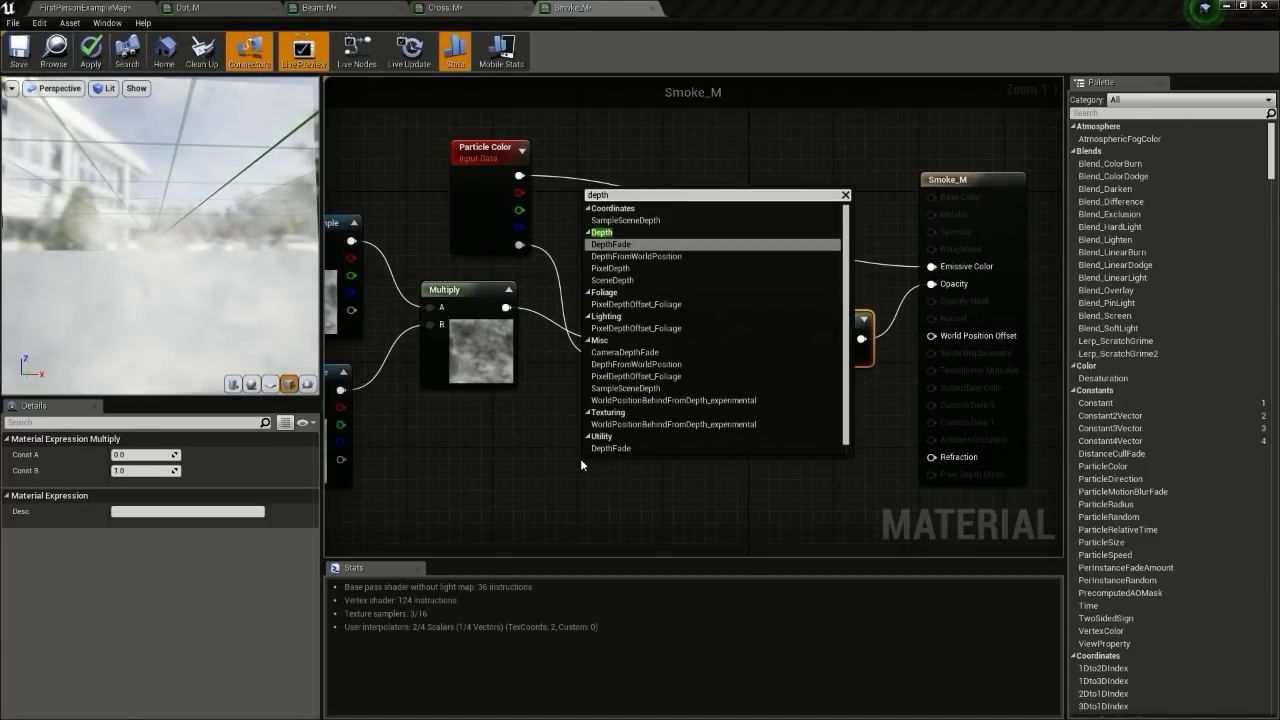
{"action": "key", "text": "Return"}
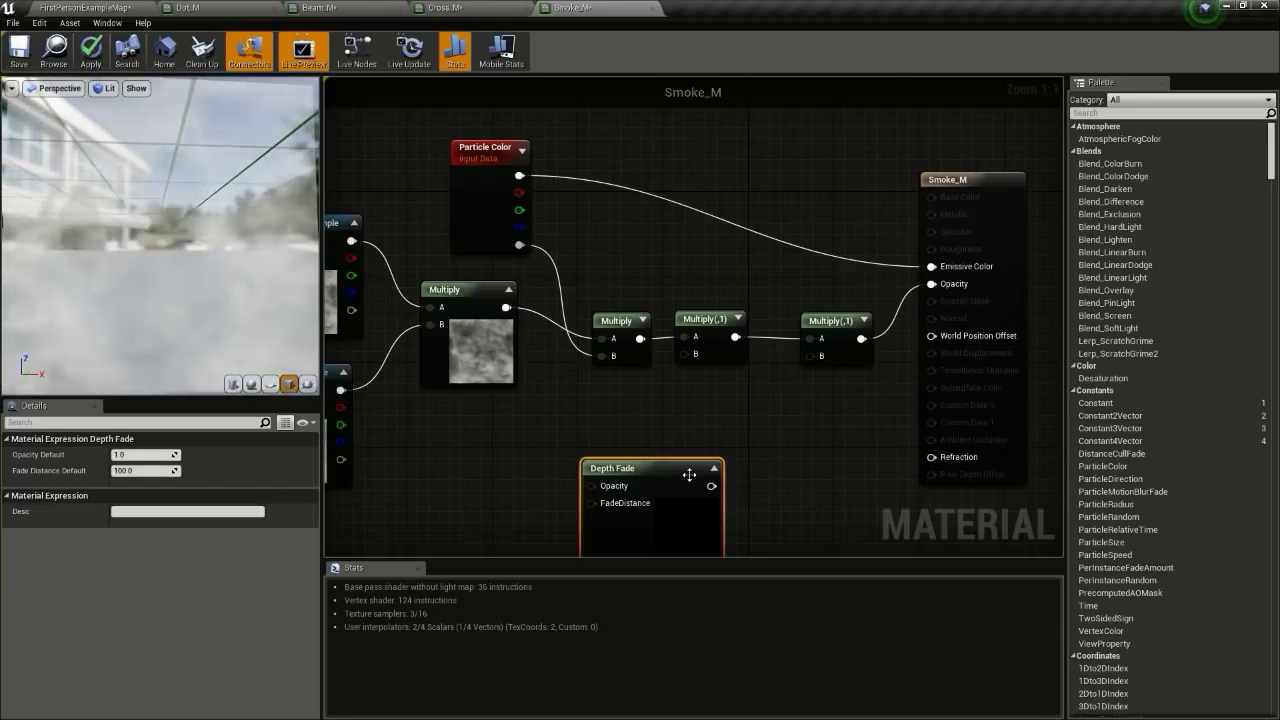
{"action": "left_click_drag", "start_coordinate": [686, 470], "coordinate": [698, 350]}
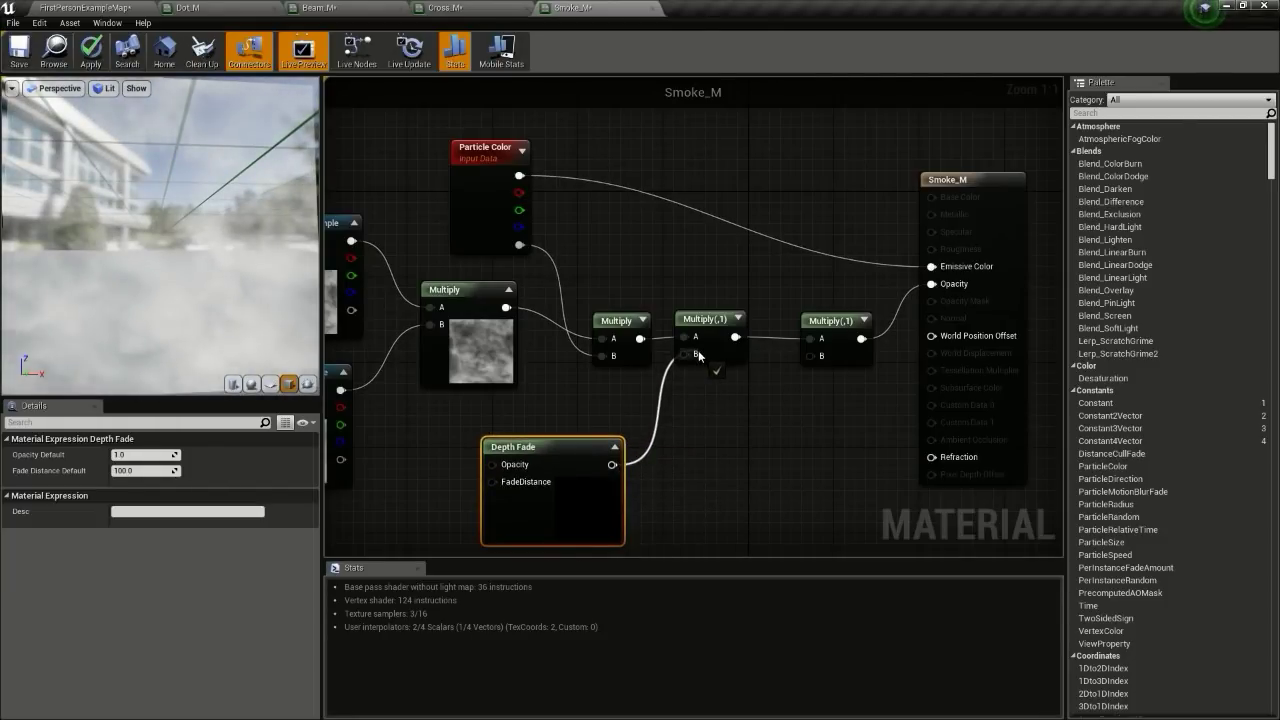
Step: Set Const B of the last Multiply before Opacity to 0.1
{"action": "left_click", "coordinate": [829, 337]}
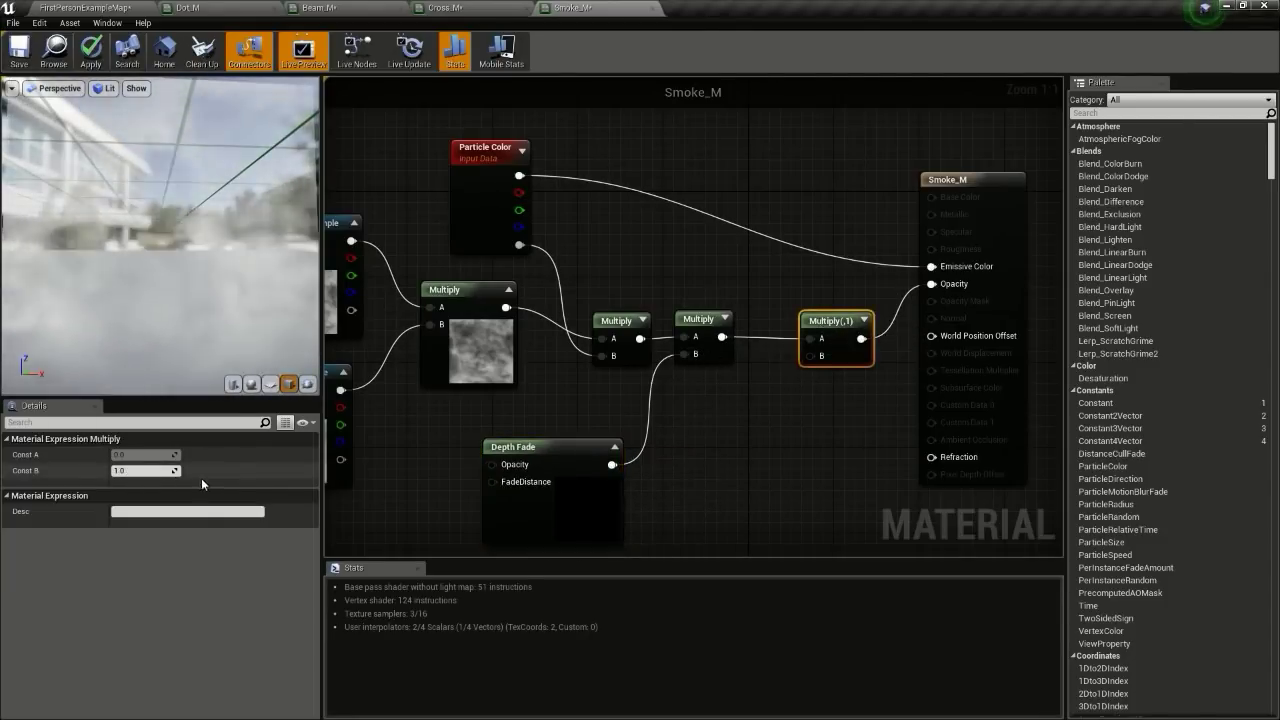
{"action": "left_click", "coordinate": [148, 470]}
{"action": "type", "text": "0.1"}
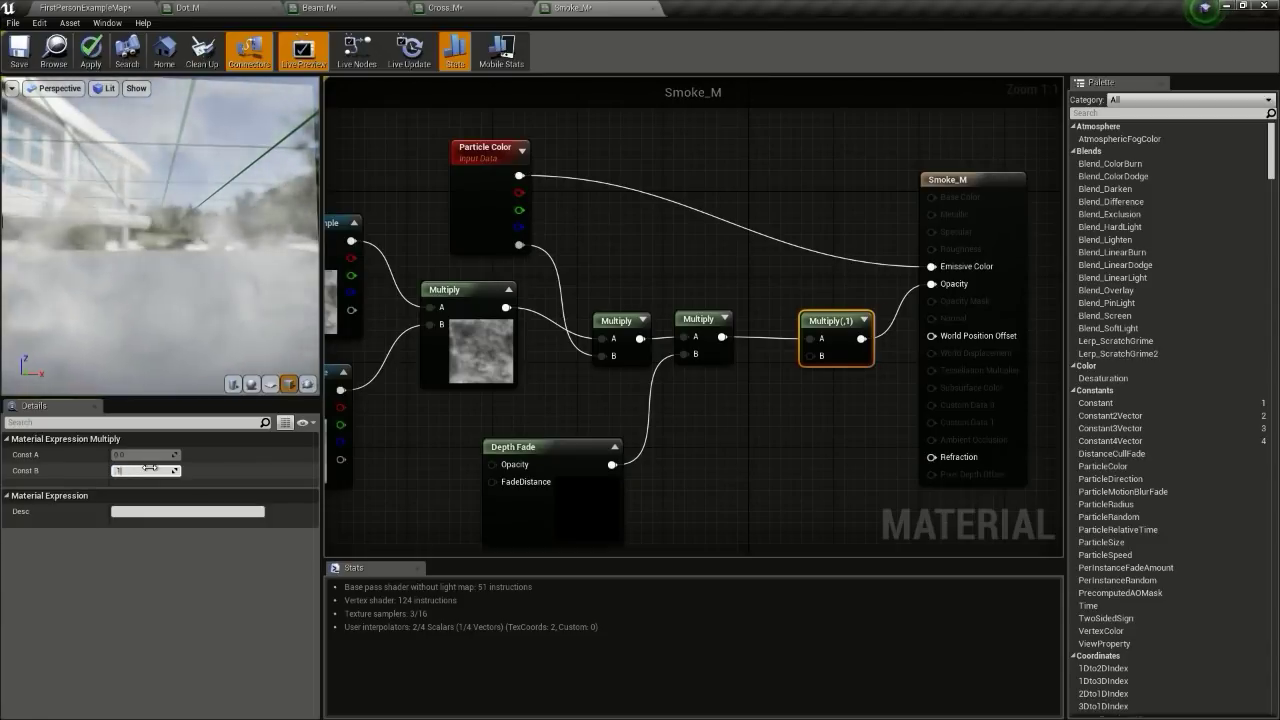
{"action": "key", "text": "Return"}
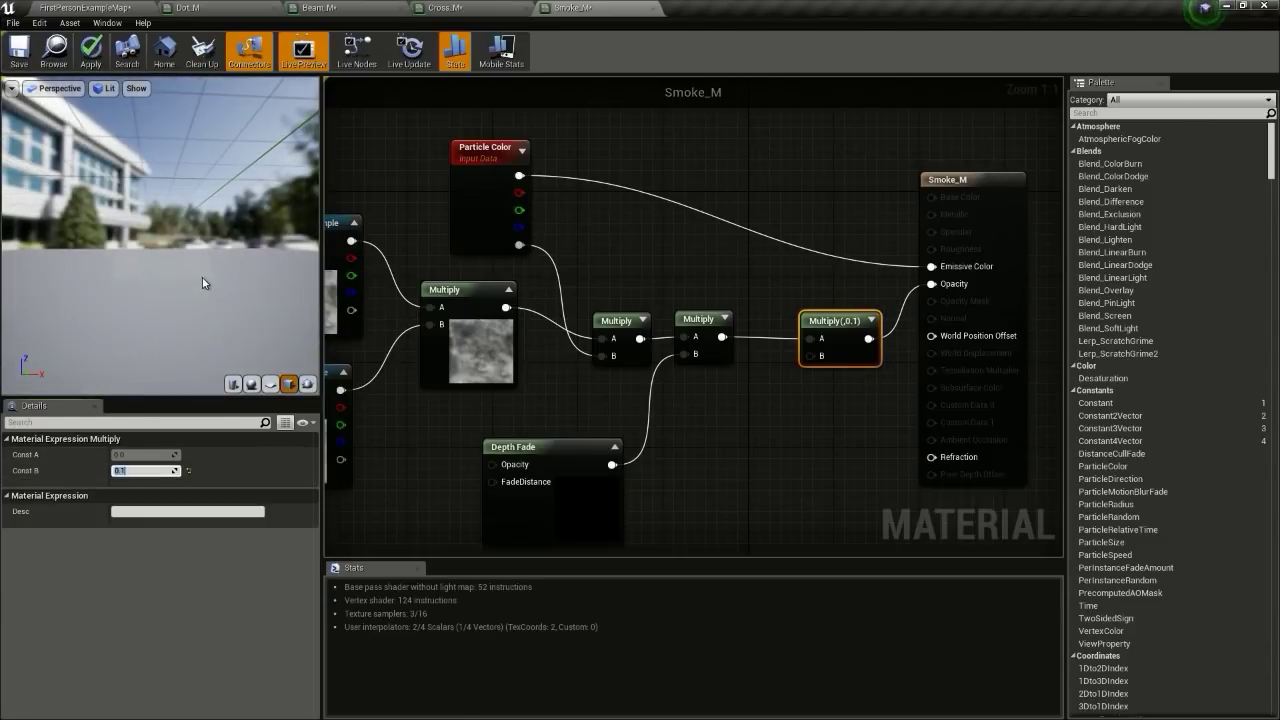
Step: Apply the Smoke_M changes to the material and close the open material editors
{"action": "mouse_move", "coordinate": [193, 268]}
{"action": "left_mouse_down"}
{"action": "mouse_move", "coordinate": [196, 290]}
{"action": "mouse_move", "coordinate": [200, 250]}
{"action": "mouse_move", "coordinate": [240, 252]}
{"action": "mouse_move", "coordinate": [189, 250]}
{"action": "left_mouse_up"}
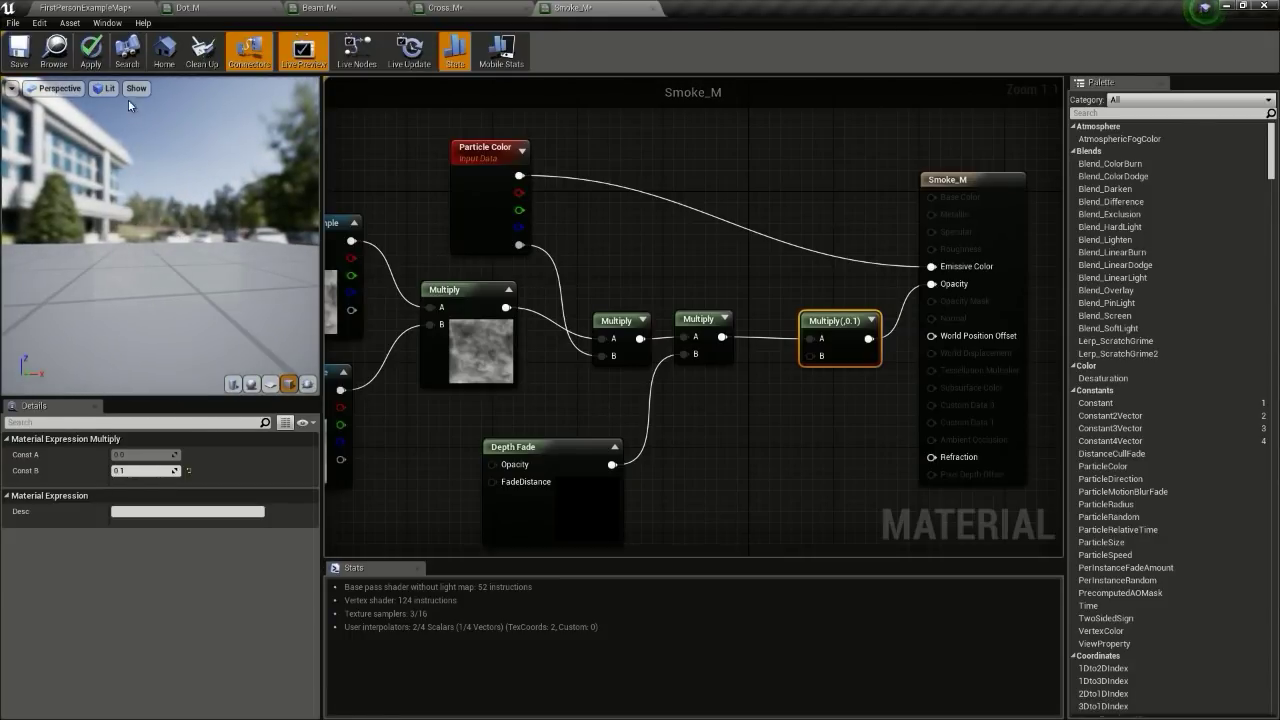
{"action": "left_click", "coordinate": [91, 50]}
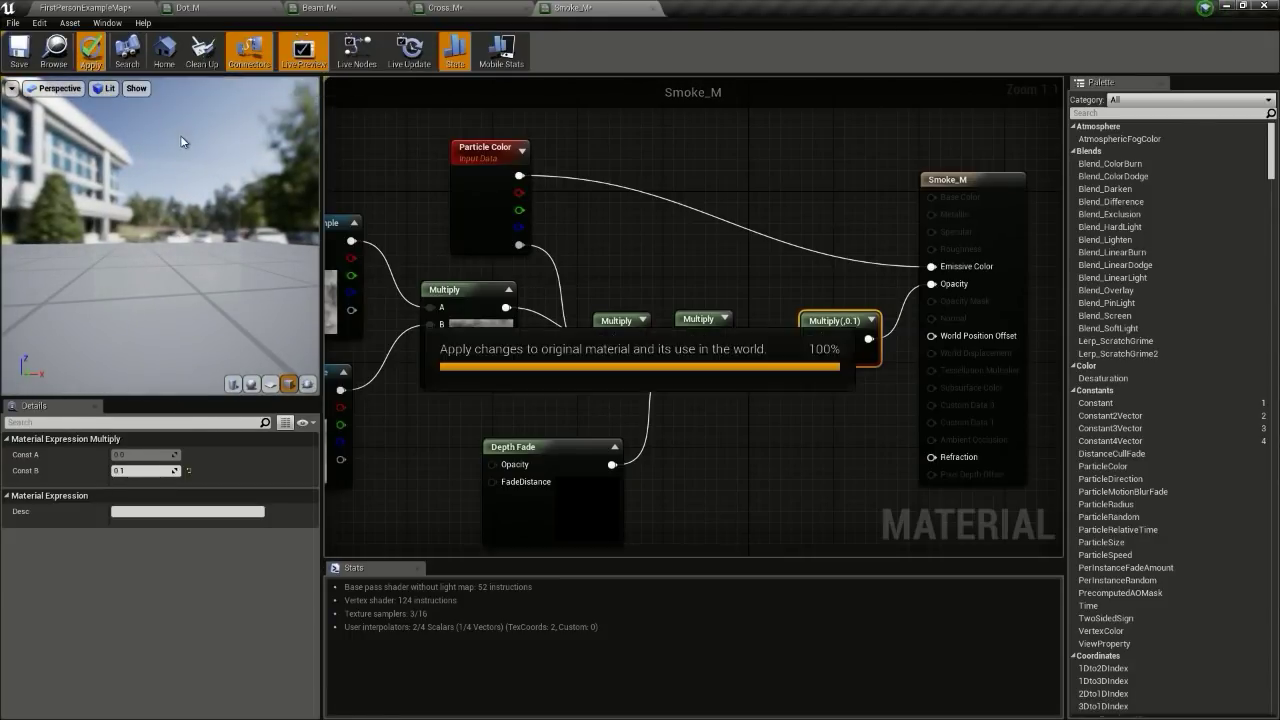
{"action": "left_click", "coordinate": [528, 6]}
{"action": "left_click", "coordinate": [402, 6]}
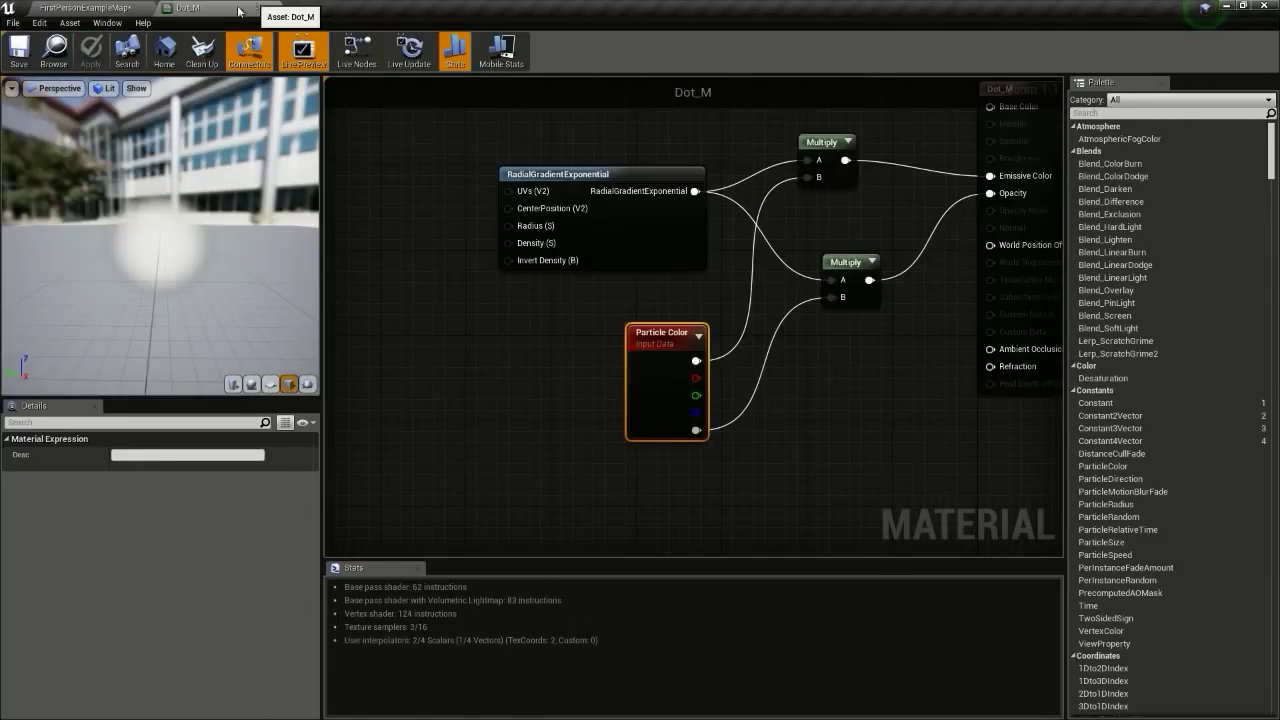
{"action": "left_click", "coordinate": [238, 10]}
Step: Create a new material named Spiral_M in the Effect folder and open it docked in the main window
{"action": "left_click", "coordinate": [585, 513]}
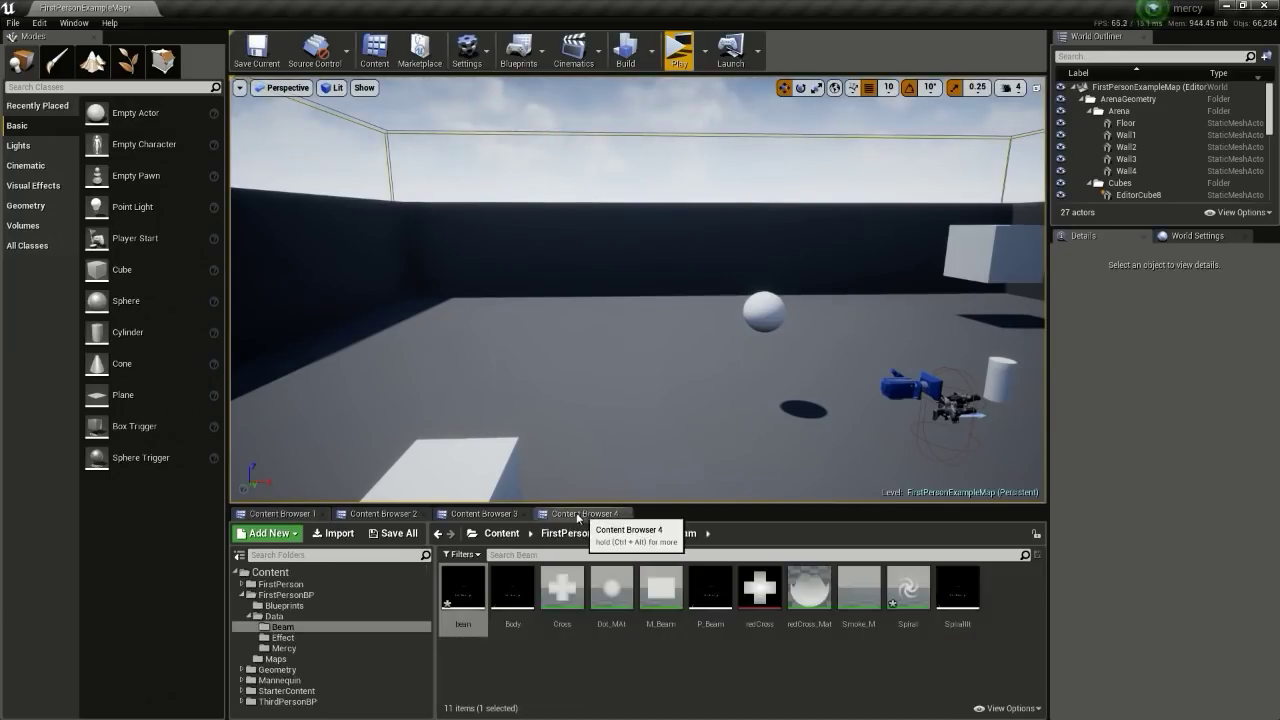
{"action": "left_click", "coordinate": [485, 513]}
{"action": "right_click", "coordinate": [670, 588]}
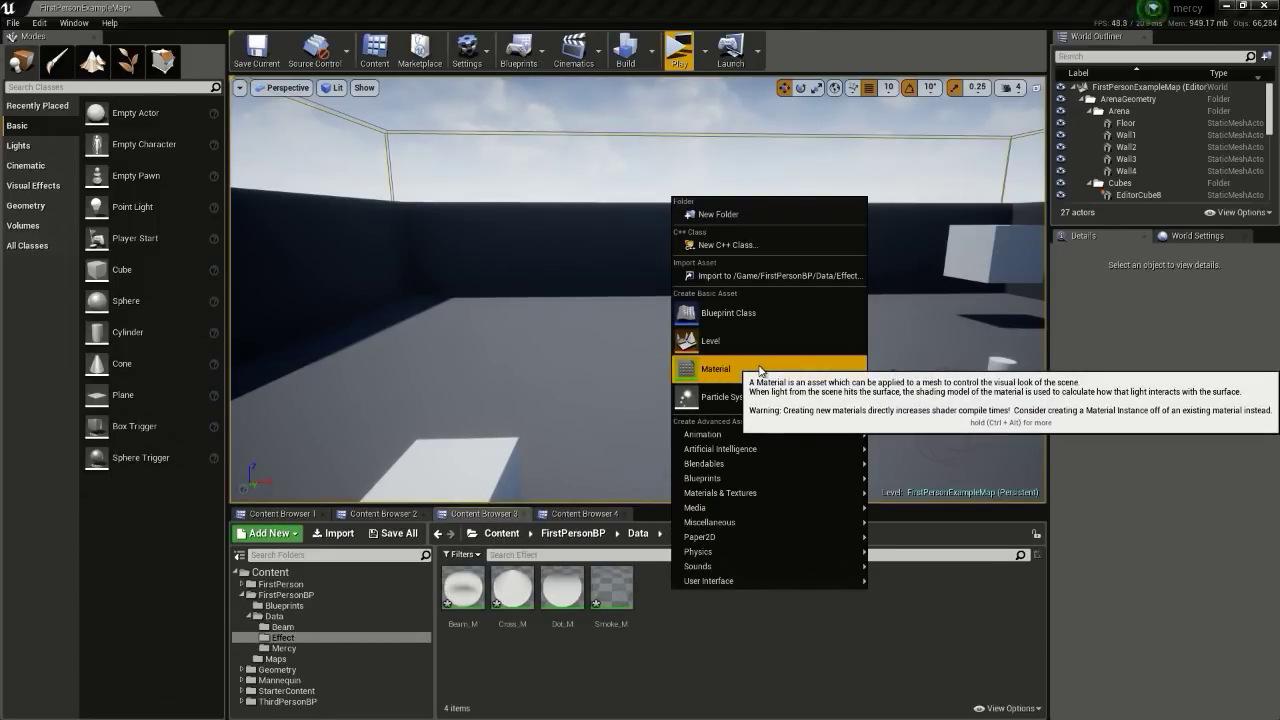
{"action": "left_click", "coordinate": [765, 368]}
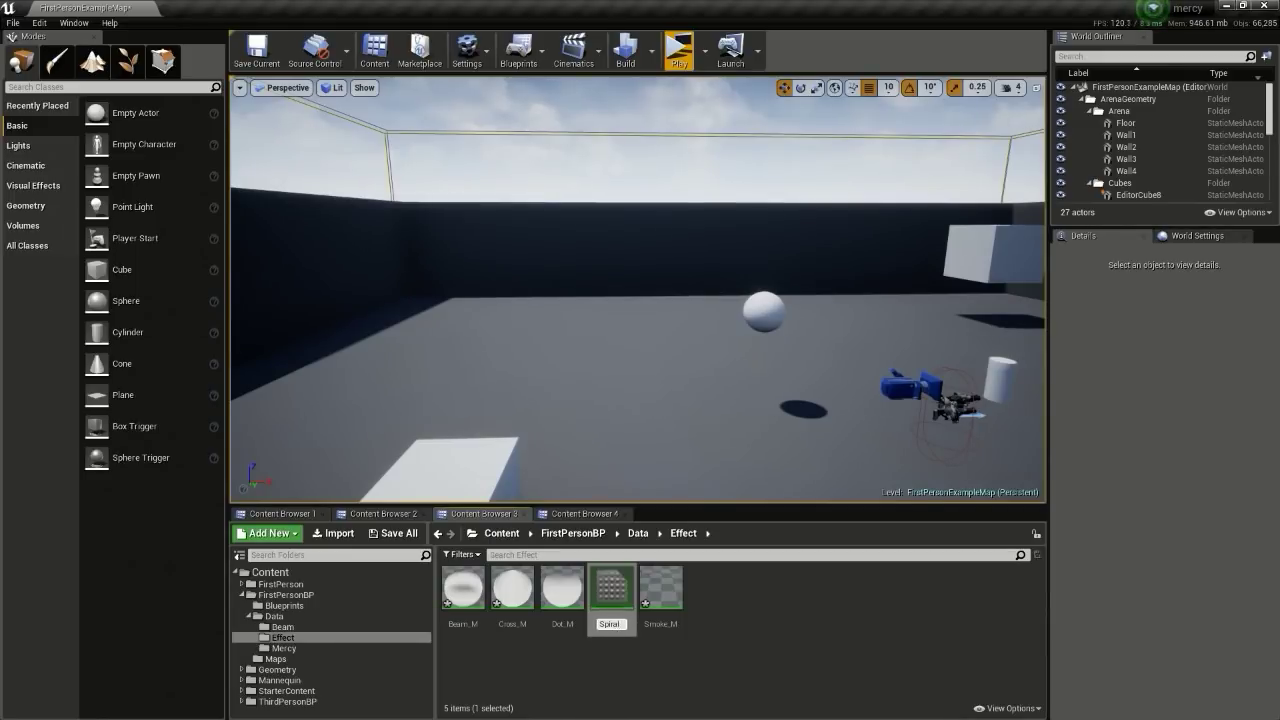
{"action": "key", "text": "Return"}
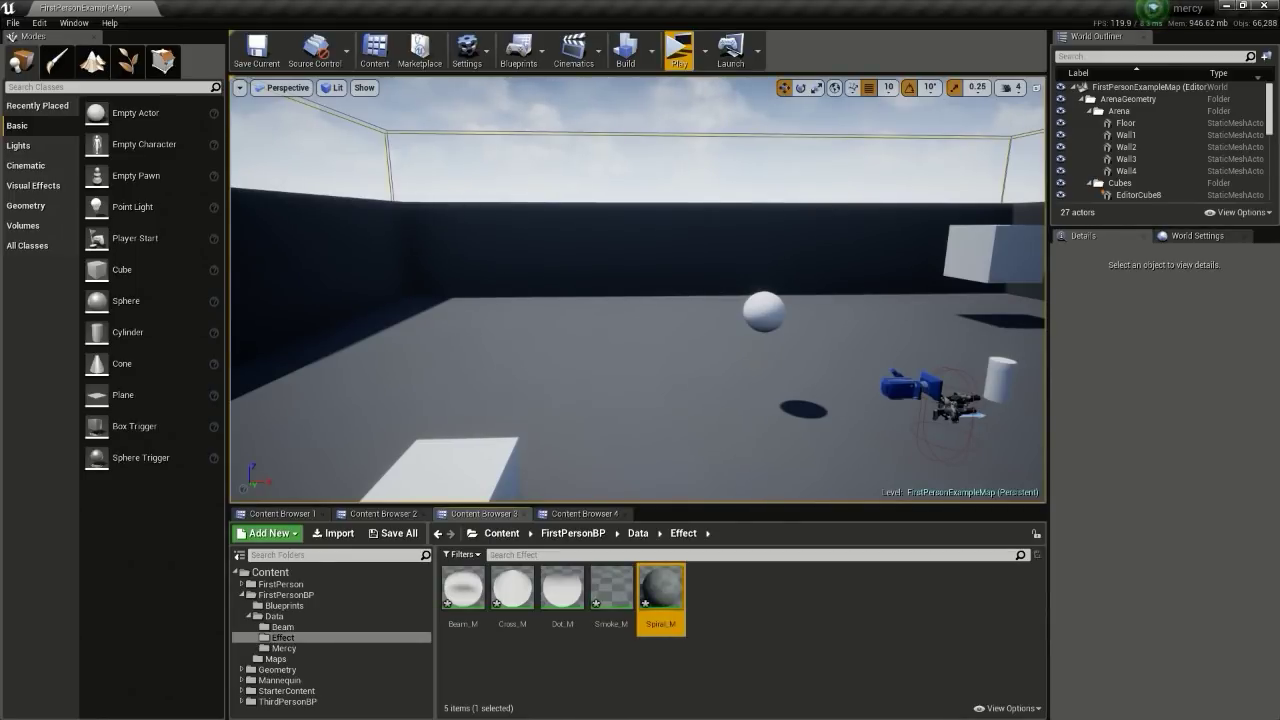
{"action": "double_click", "coordinate": [661, 590]}
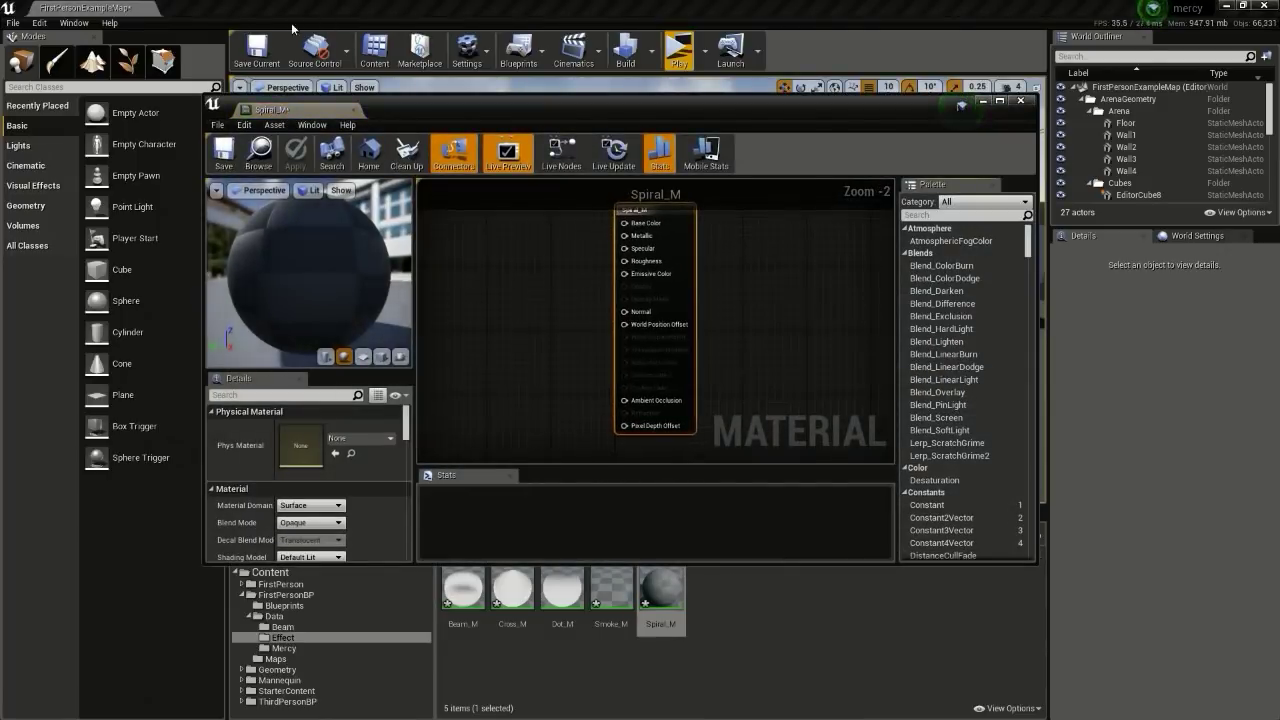
{"action": "double_click", "coordinate": [273, 107]}
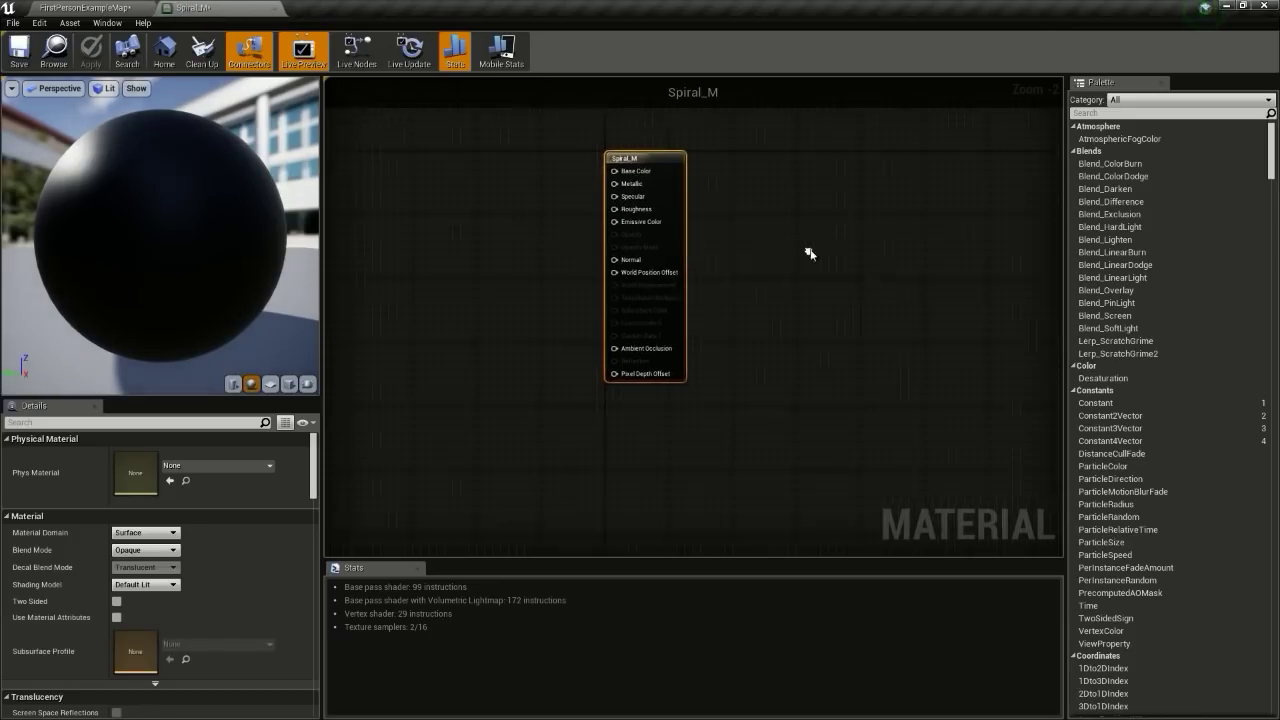
Step: Set Spiral_M's Blend Mode to Translucent and its Shading Model to Unlit, keeping Surface as the Material Domain
{"action": "left_click", "coordinate": [152, 533]}
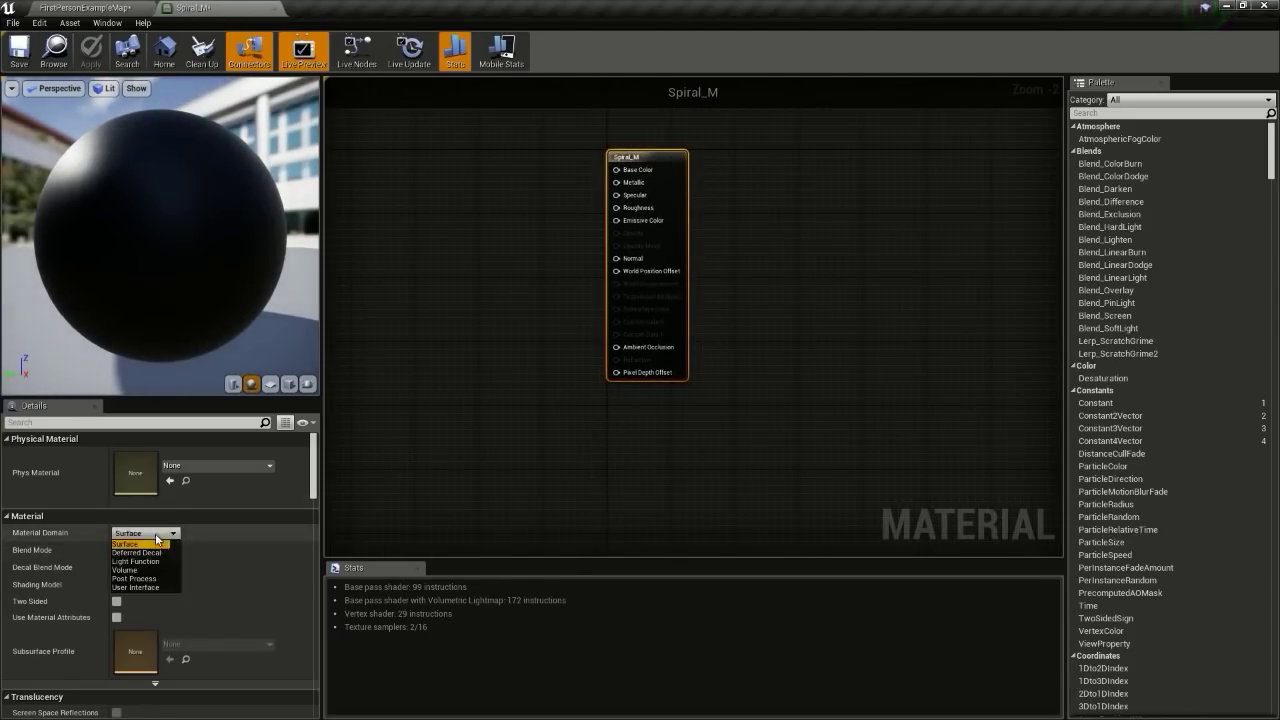
{"action": "left_click", "coordinate": [156, 540]}
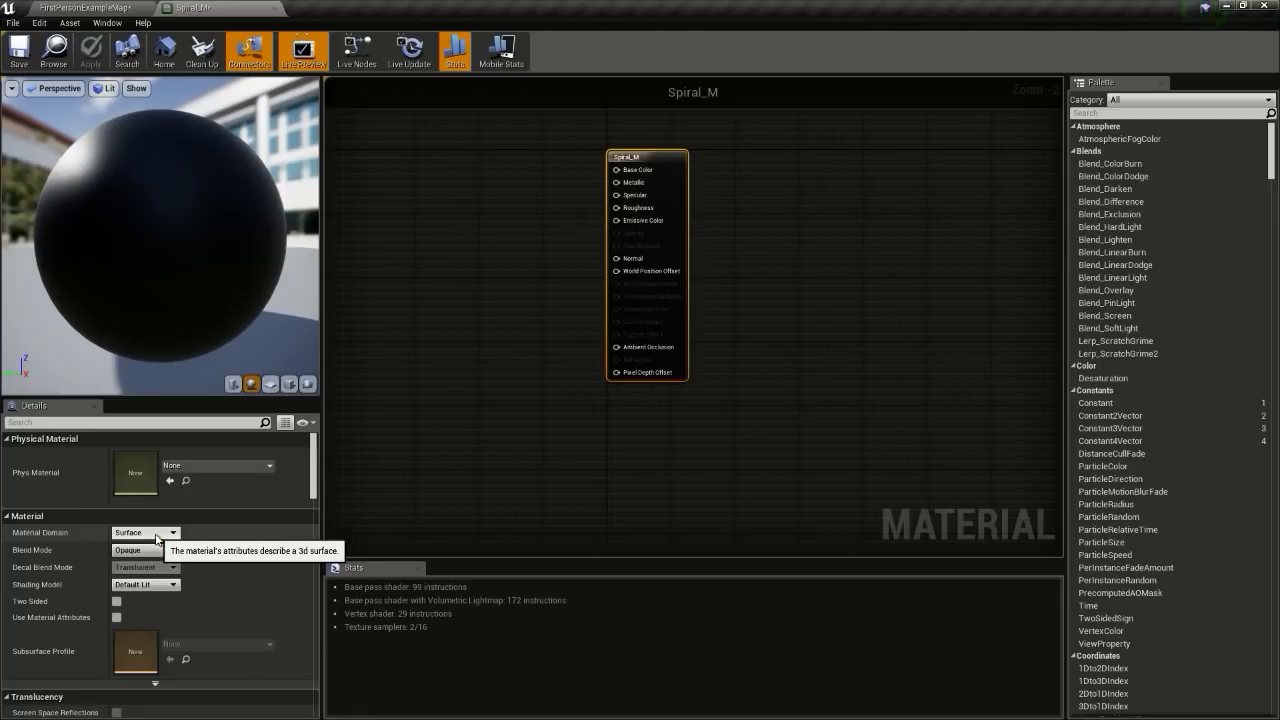
{"action": "left_click", "coordinate": [156, 535]}
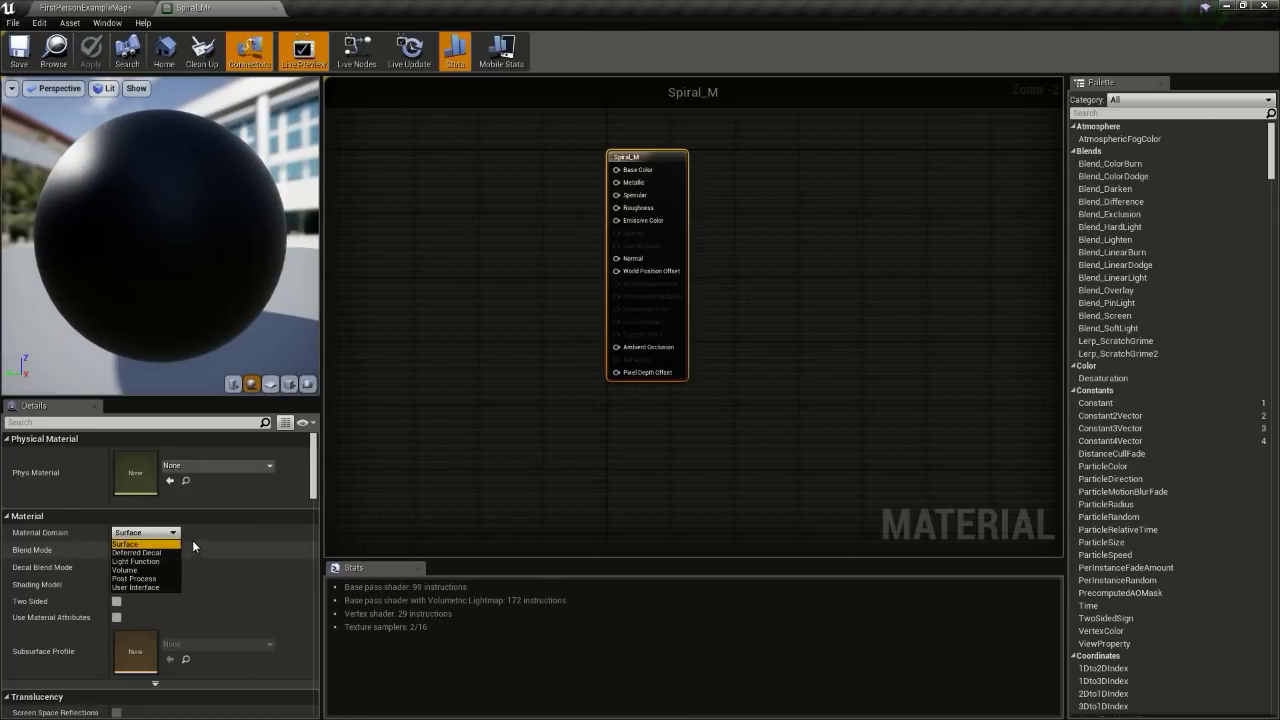
{"action": "left_click", "coordinate": [18, 571]}
{"action": "left_click", "coordinate": [145, 550]}
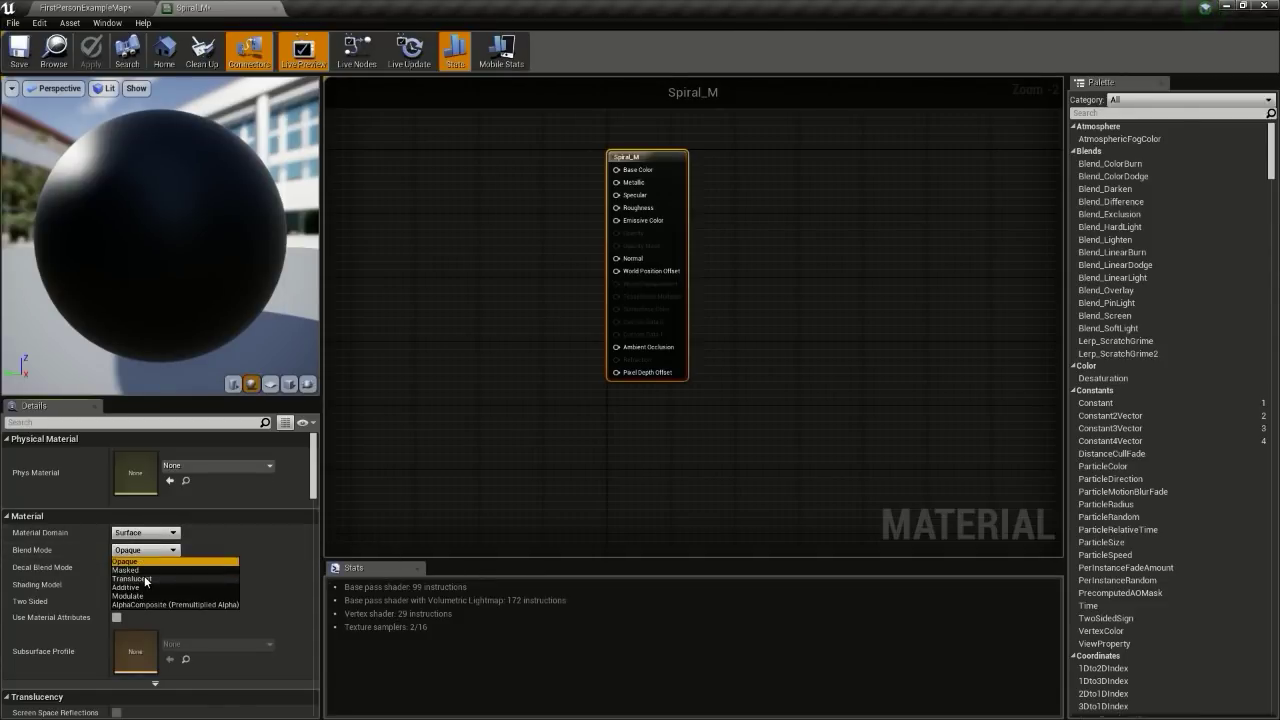
{"action": "left_click", "coordinate": [140, 578]}
{"action": "left_click", "coordinate": [145, 584]}
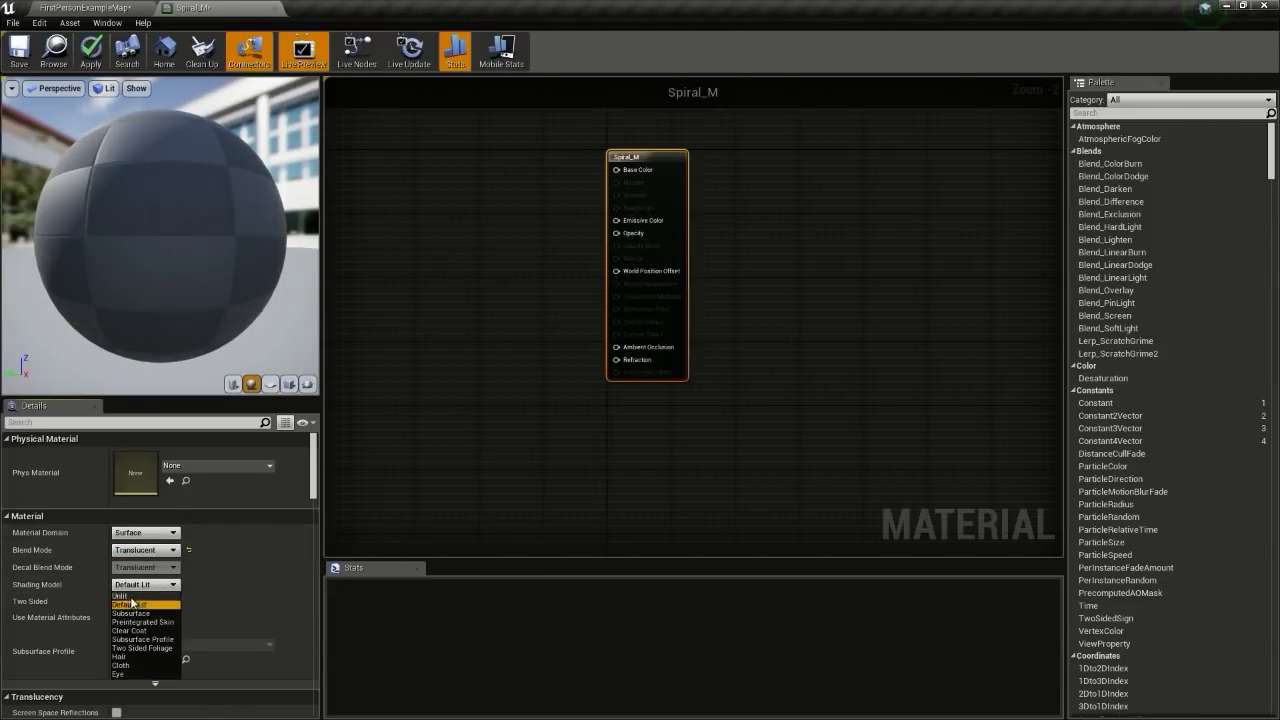
{"action": "left_click", "coordinate": [127, 596]}
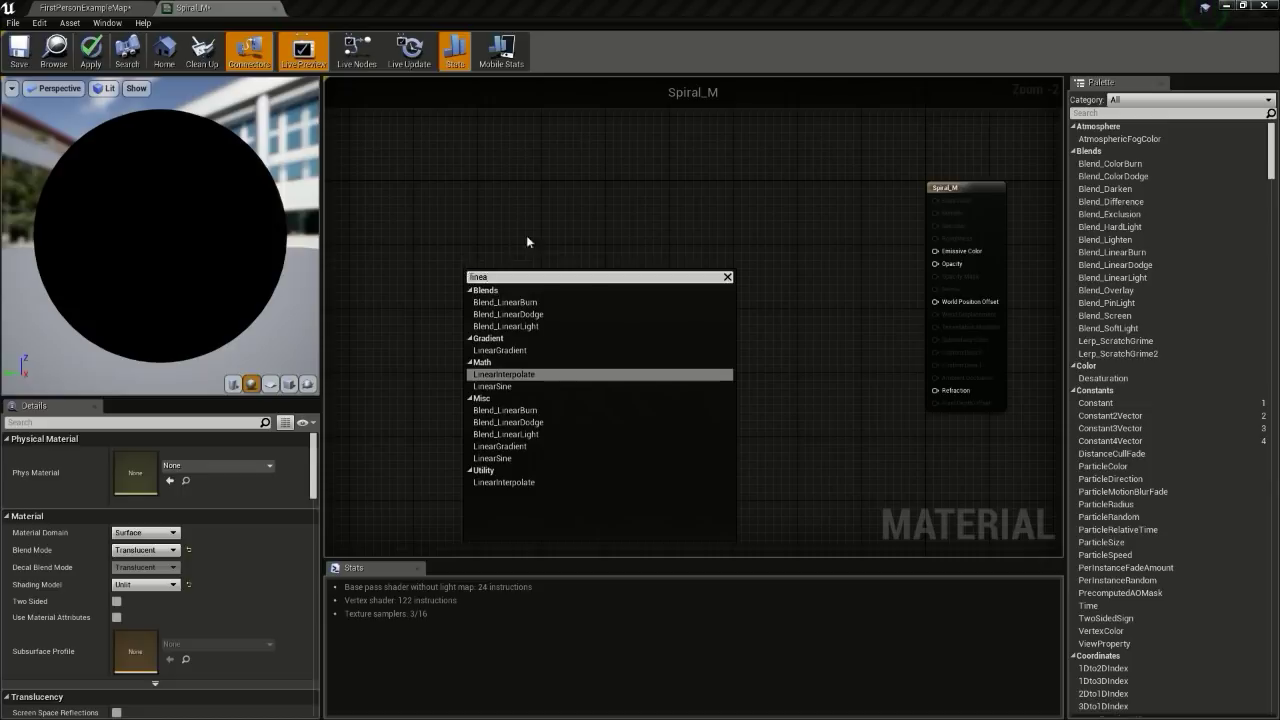
Step: Add a TexCoord node and an Add node beside it, connect TexCoord to A of Add, and expand their previews
{"action": "left_click", "coordinate": [567, 203]}
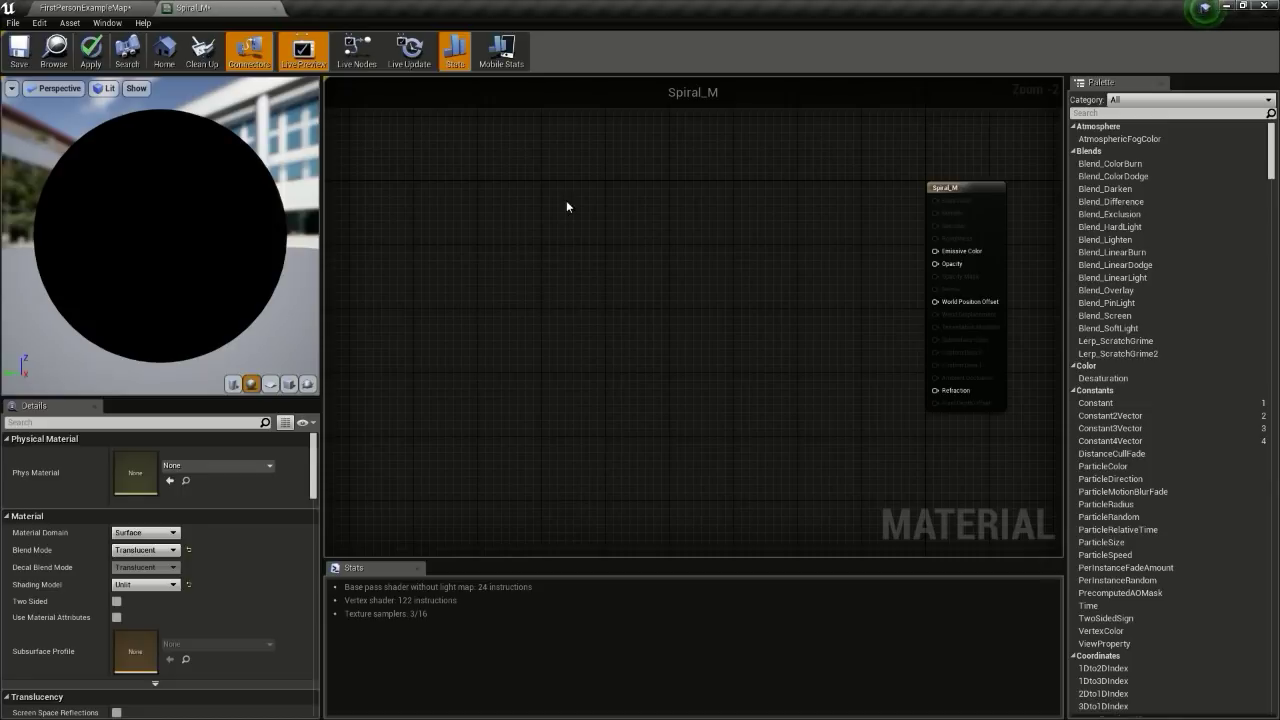
{"action": "right_click_drag", "start_coordinate": [530, 216], "coordinate": [634, 237]}
{"action": "left_click", "coordinate": [505, 273]}
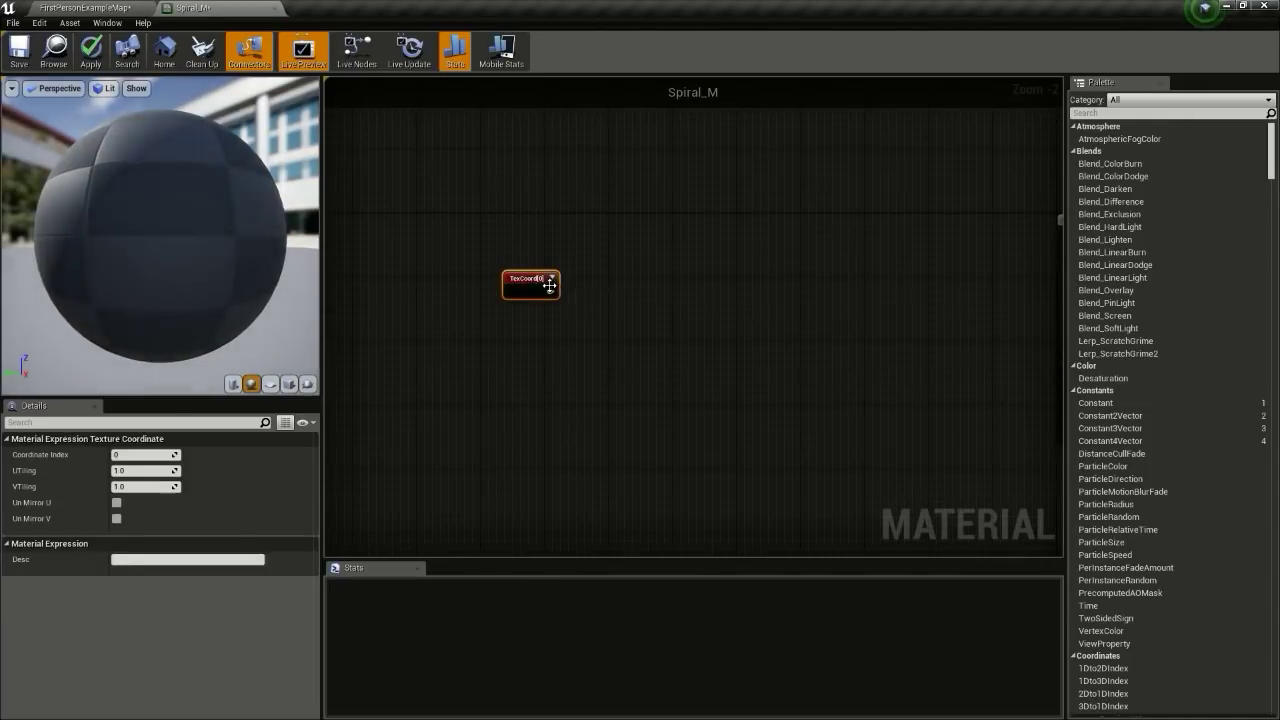
{"action": "left_click_drag", "start_coordinate": [549, 287], "coordinate": [481, 272]}
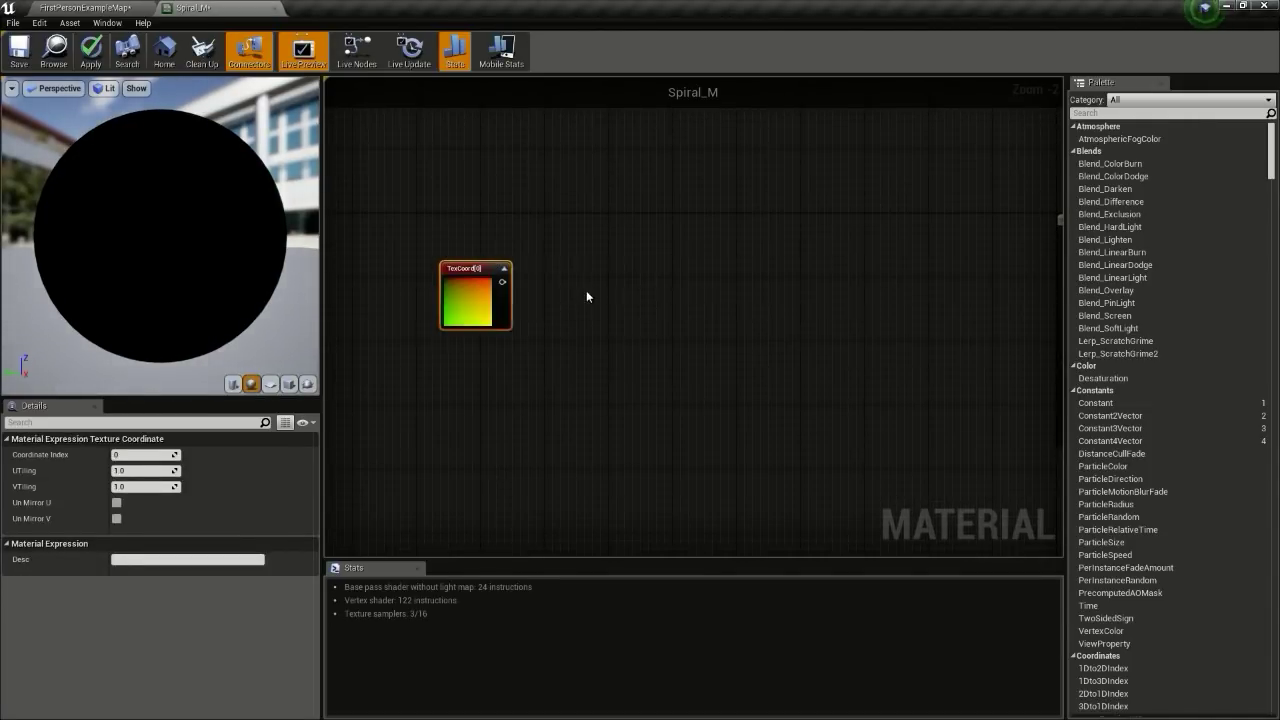
{"action": "left_click", "coordinate": [566, 280]}
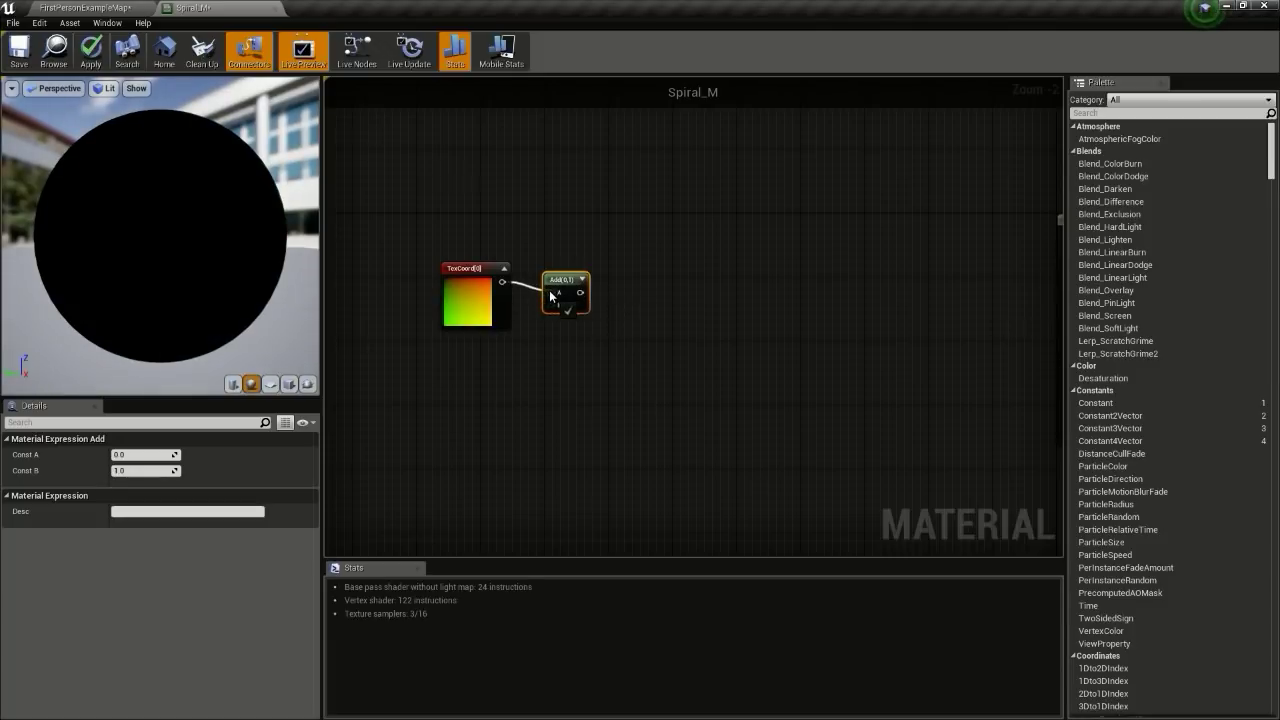
{"action": "left_click_drag", "start_coordinate": [550, 292], "coordinate": [626, 279]}
{"action": "left_click", "coordinate": [582, 281]}
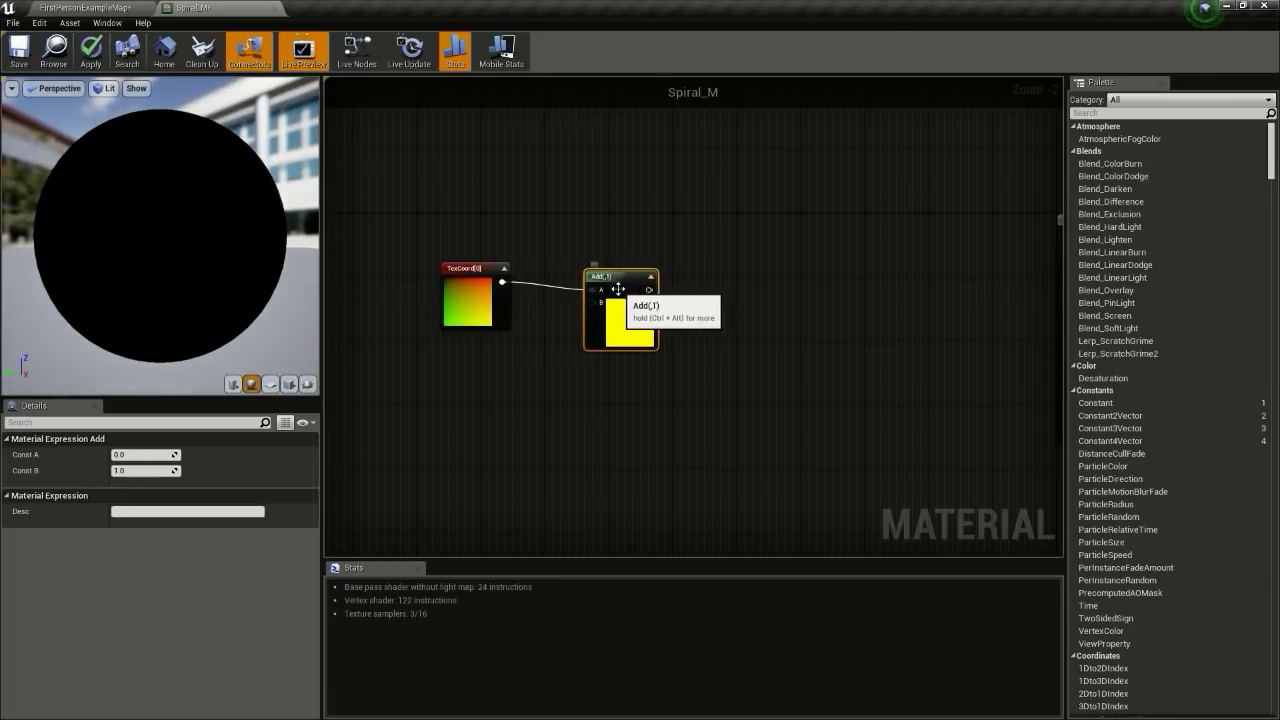
Step: Add a Constant2Vector node below TexCoord and connect it to B of the Add node
{"action": "left_click", "coordinate": [434, 381]}
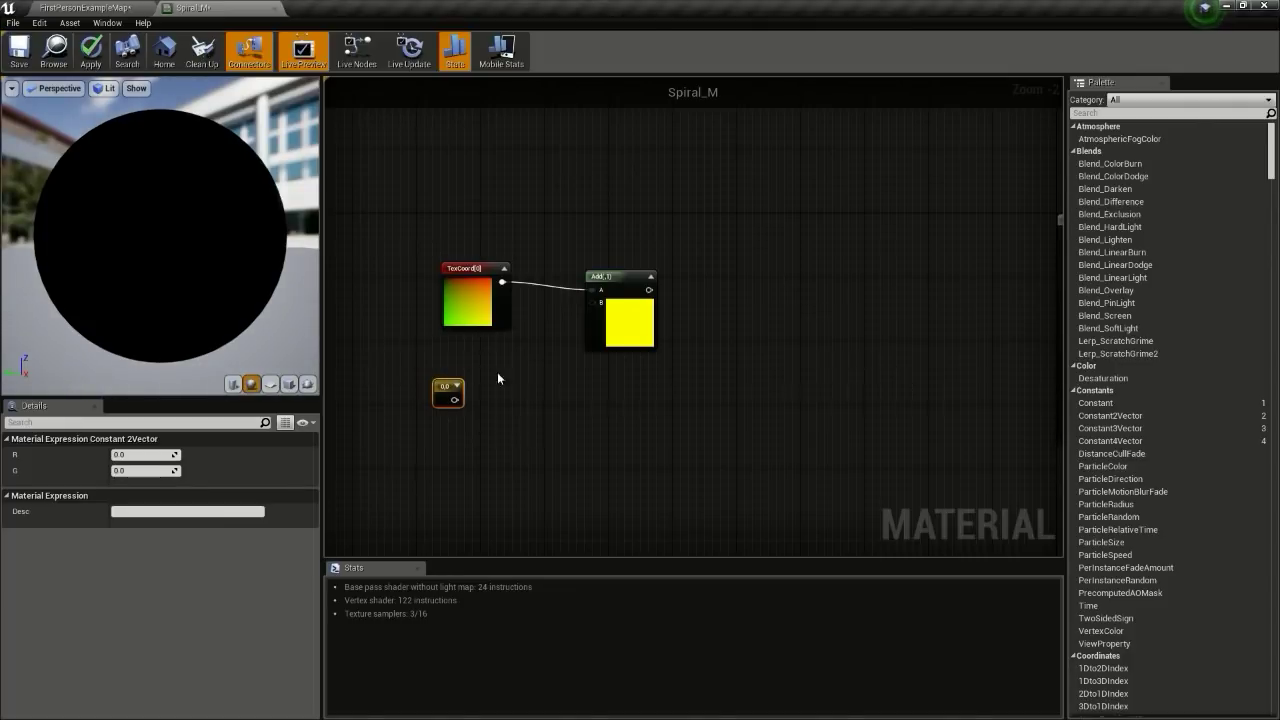
{"action": "left_click", "coordinate": [458, 388]}
{"action": "left_click_drag", "start_coordinate": [495, 400], "coordinate": [601, 308]}
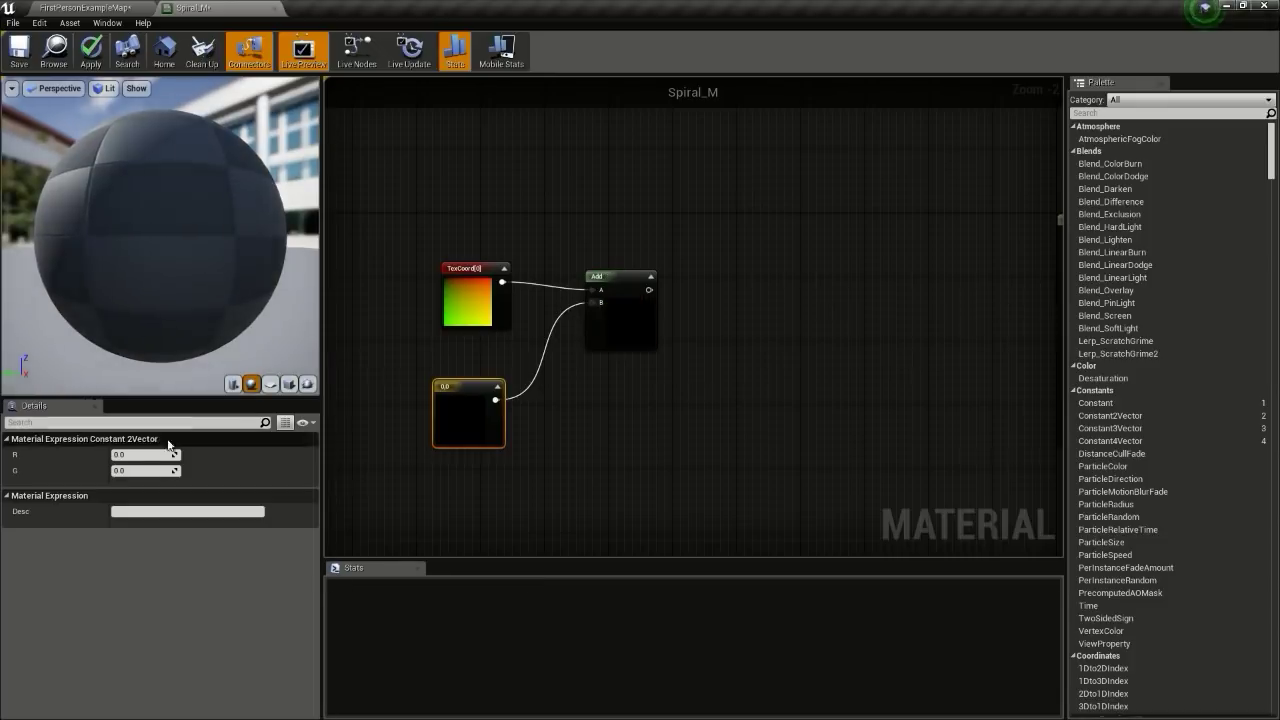
Step: Set the Constant2Vector's R and G both to -0.5 and refresh the Add node's preview
{"action": "left_click", "coordinate": [134, 454]}
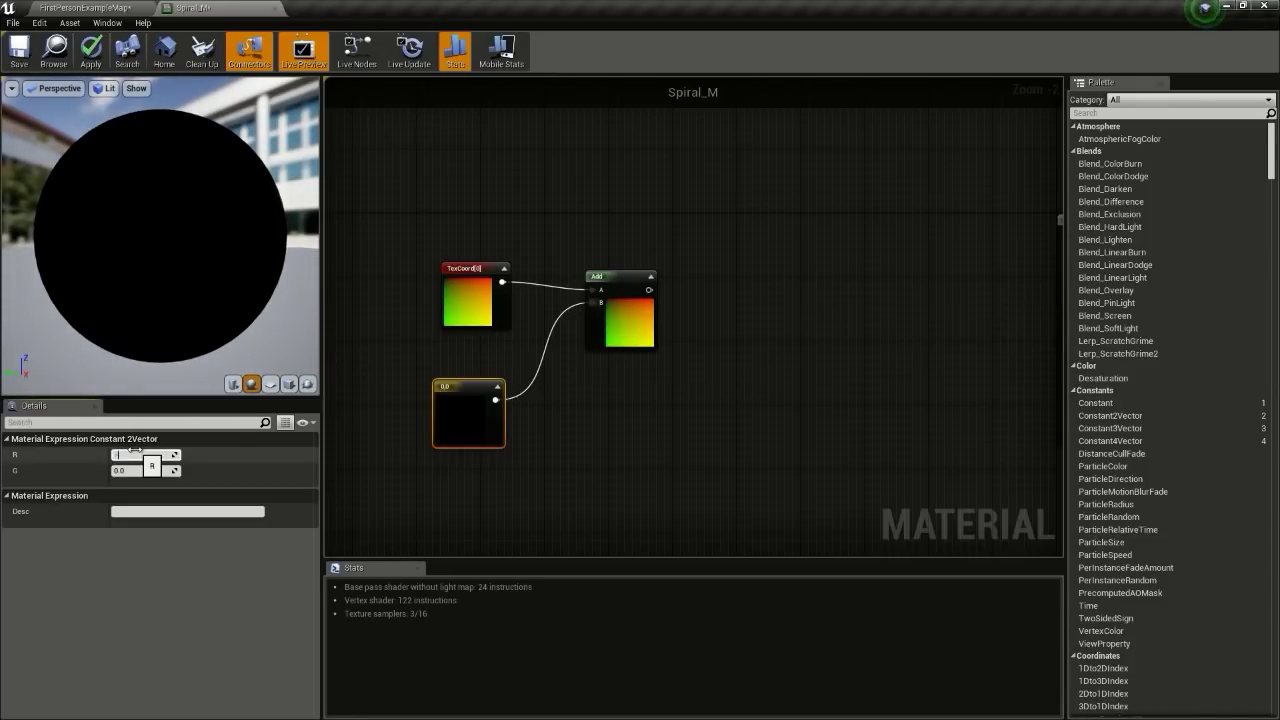
{"action": "key", "text": "Tab"}
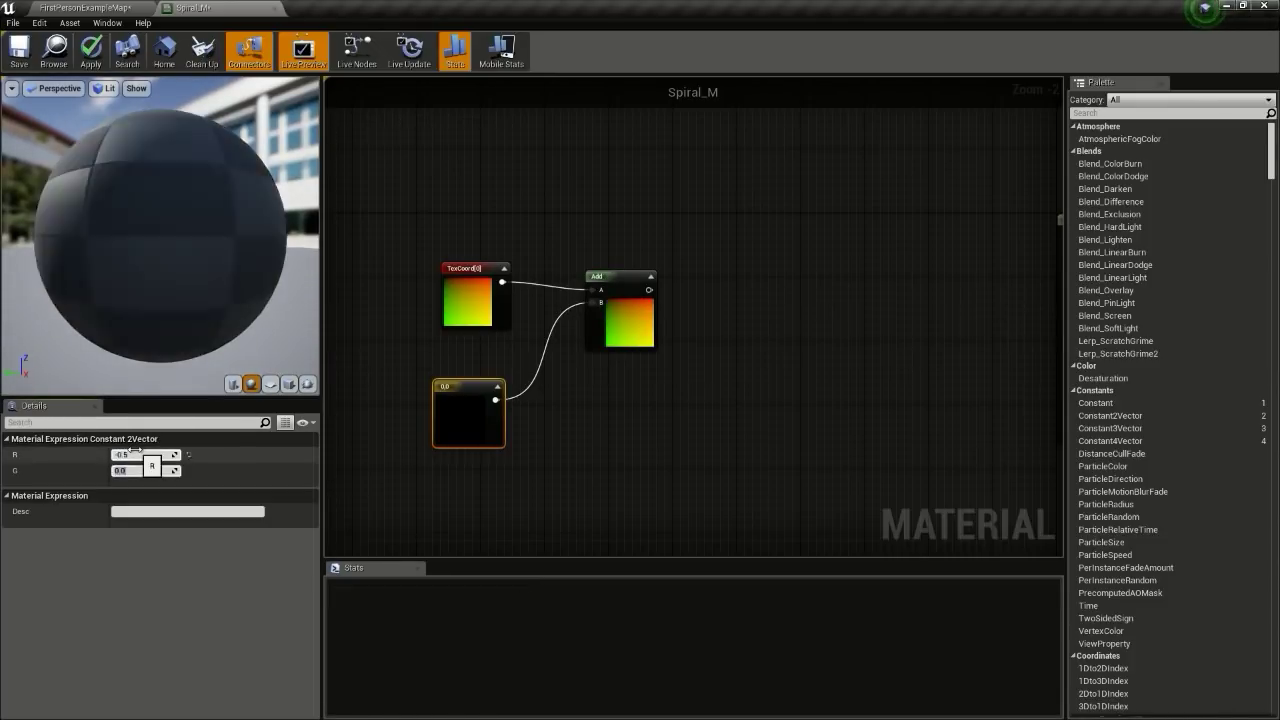
{"action": "key", "text": "BackSpace"}
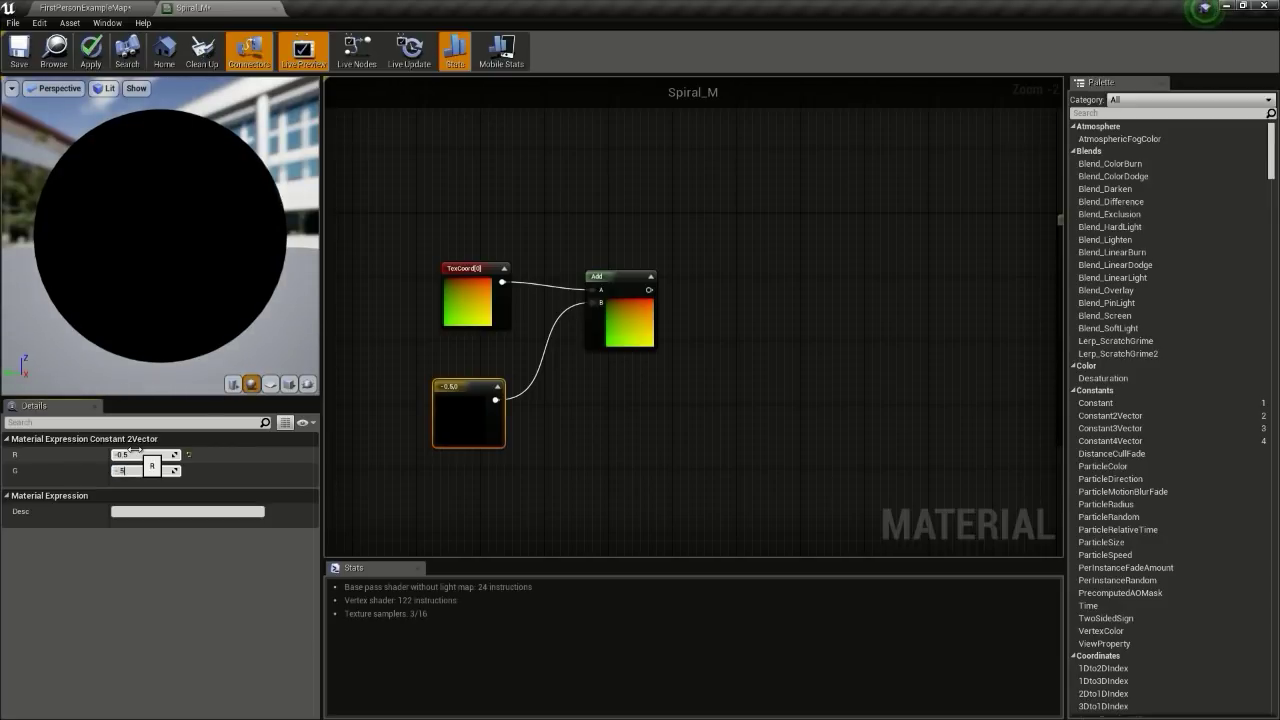
{"action": "type", "text": "-.5"}
{"action": "left_click", "coordinate": [832, 288]}
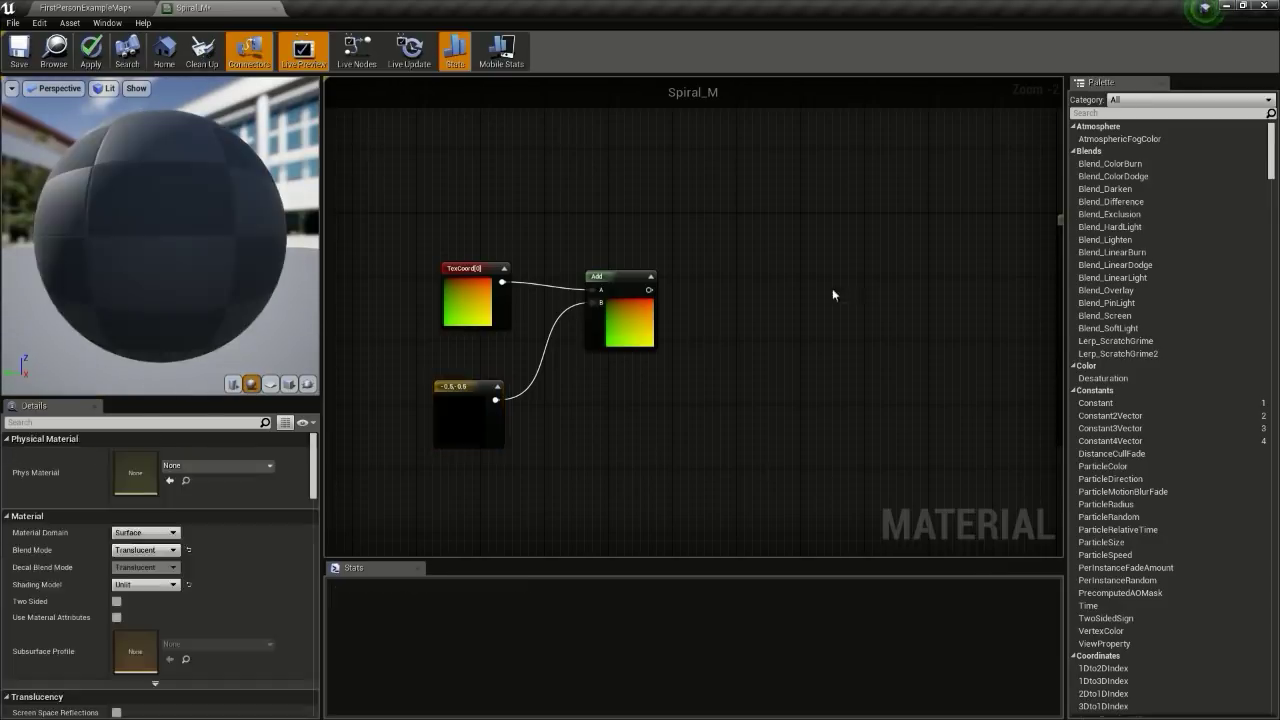
{"action": "left_click", "coordinate": [651, 276]}
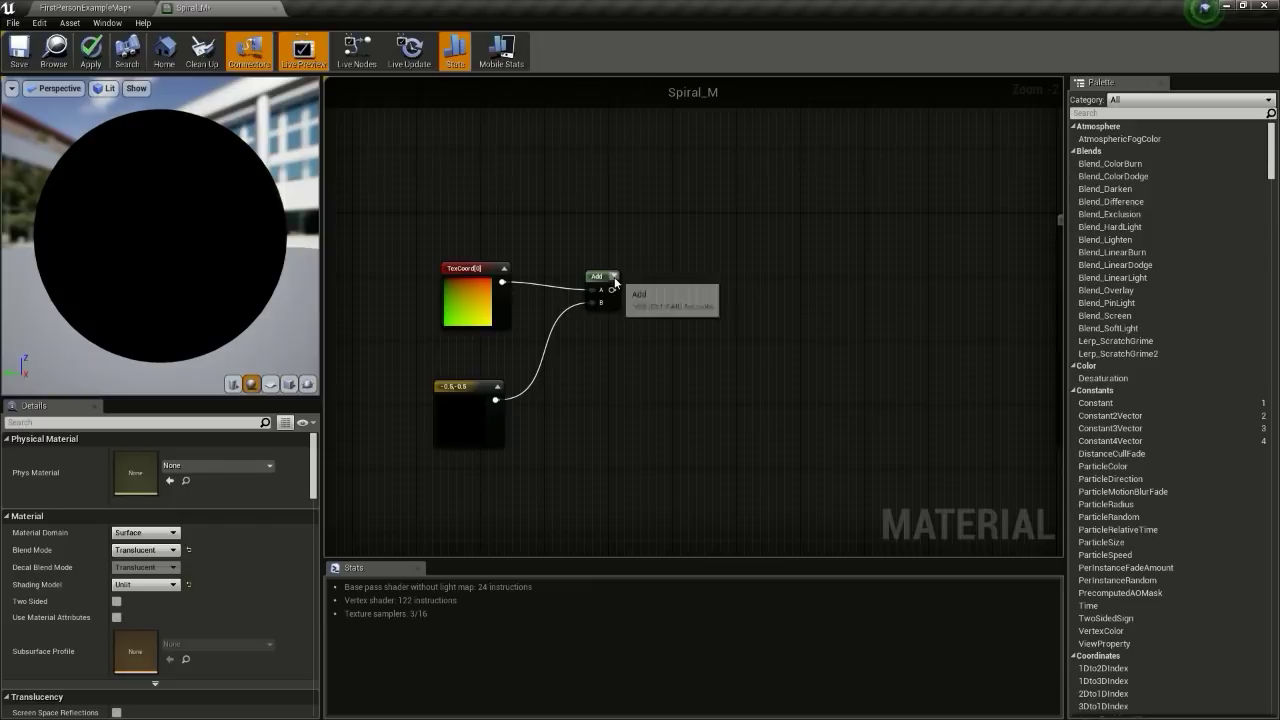
{"action": "left_click", "coordinate": [614, 276]}
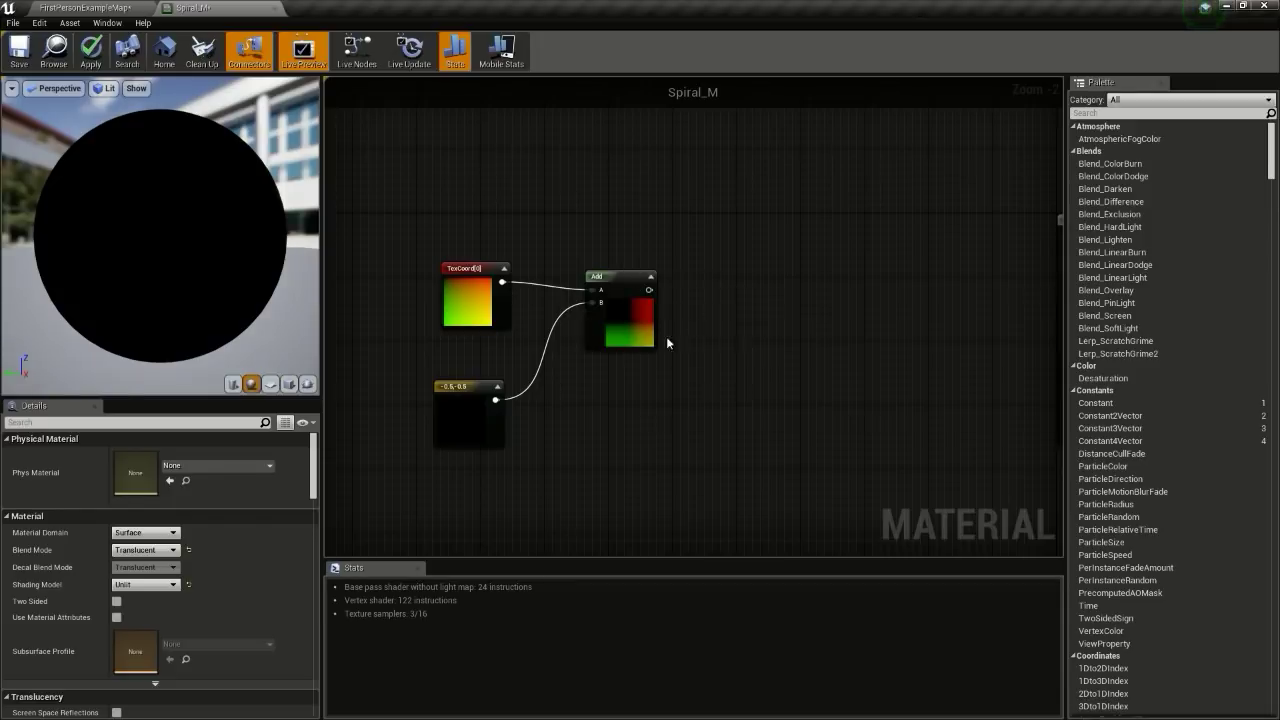
Step: Align TexCoord above the Constant2Vector and feed the Add output into a new BreakOutFloat2Components node
{"action": "left_click", "coordinate": [455, 280]}
{"action": "left_click_drag", "start_coordinate": [398, 264], "coordinate": [540, 420]}
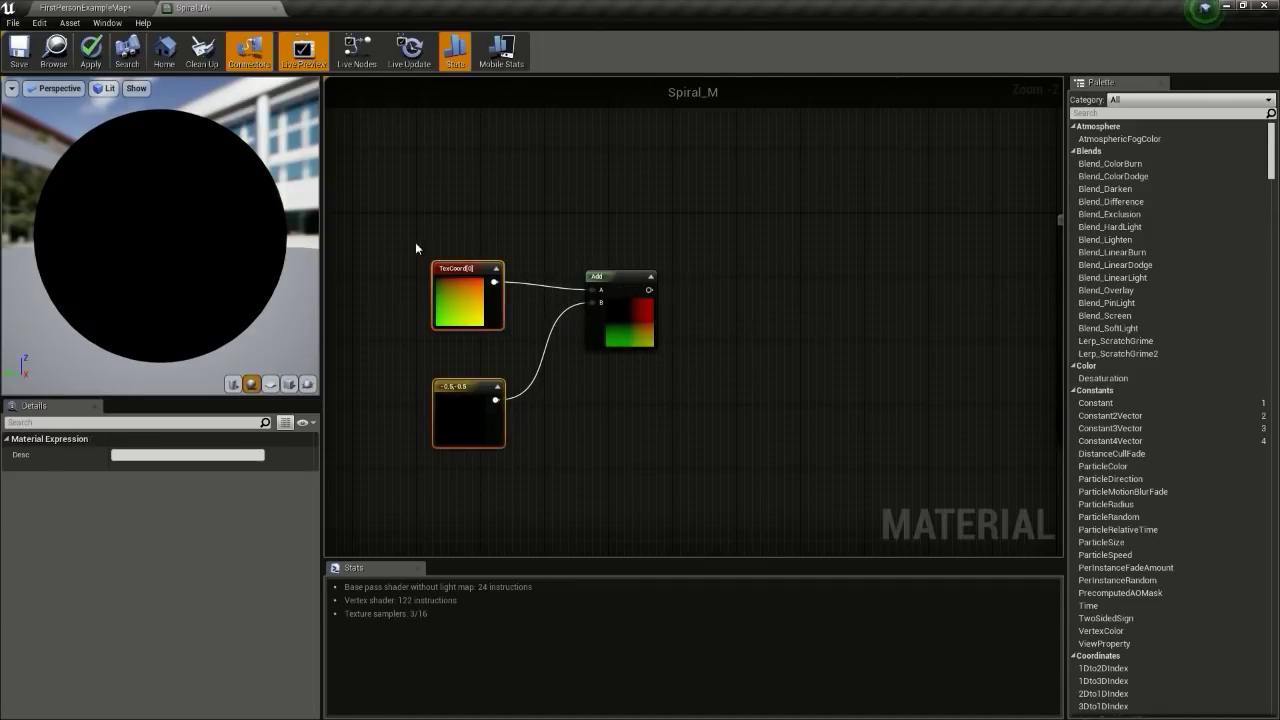
{"action": "left_click_drag", "start_coordinate": [412, 243], "coordinate": [594, 448]}
{"action": "left_click_drag", "start_coordinate": [611, 301], "coordinate": [600, 237]}
{"action": "type", "text": "break"}
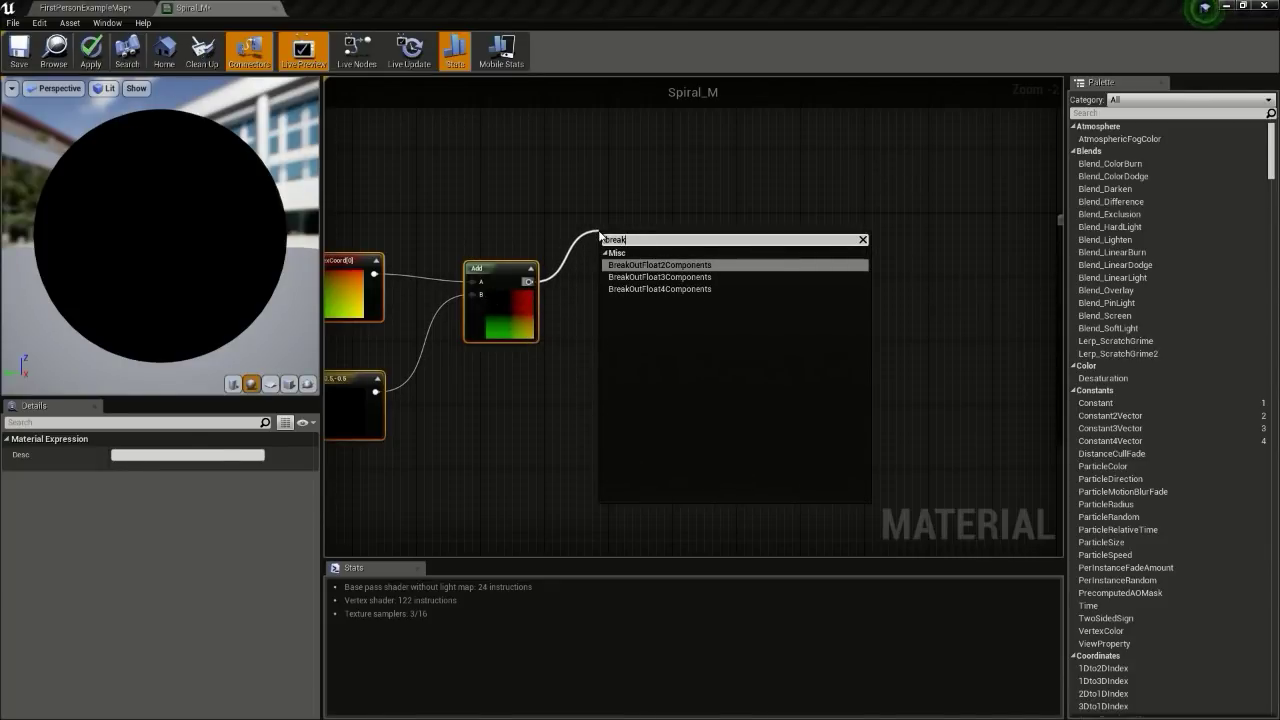
{"action": "key", "text": "Return"}
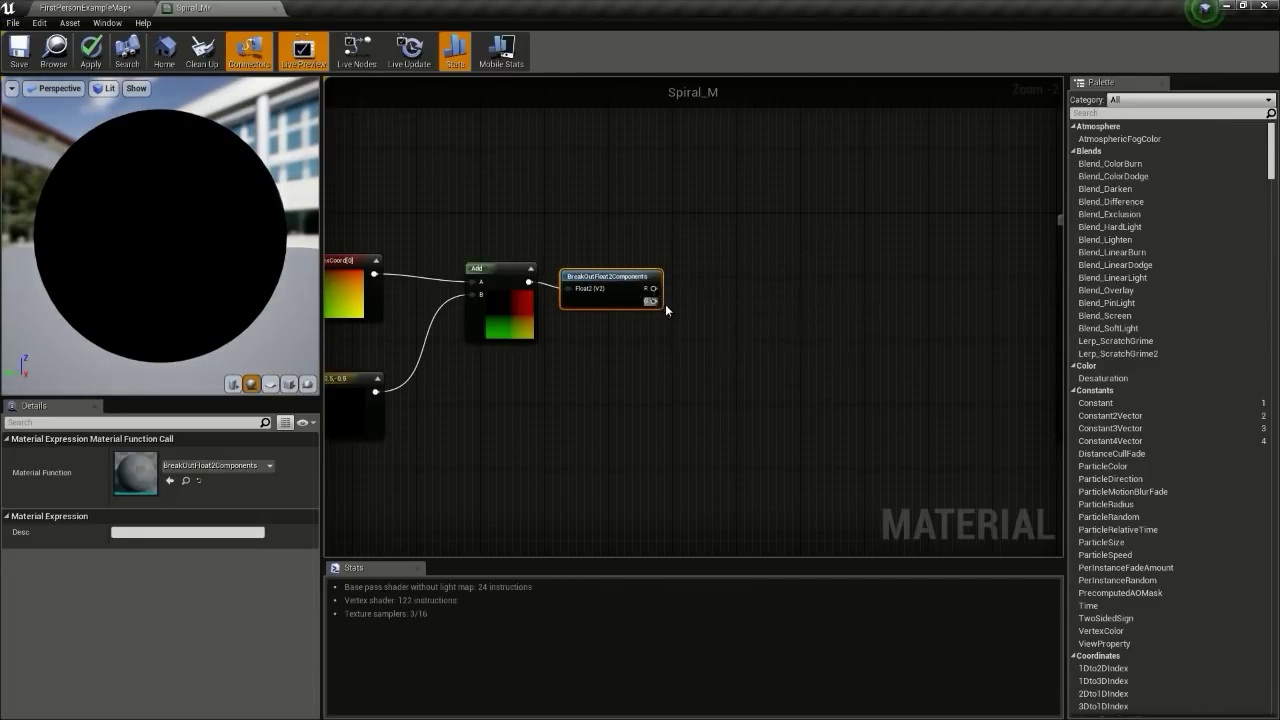
Step: Connect the G output of BreakOutFloat2Components to Base of a new Power node and R to A of a new Multiply node
{"action": "left_click_drag", "start_coordinate": [652, 301], "coordinate": [757, 390]}
{"action": "type", "text": "pwoer"}
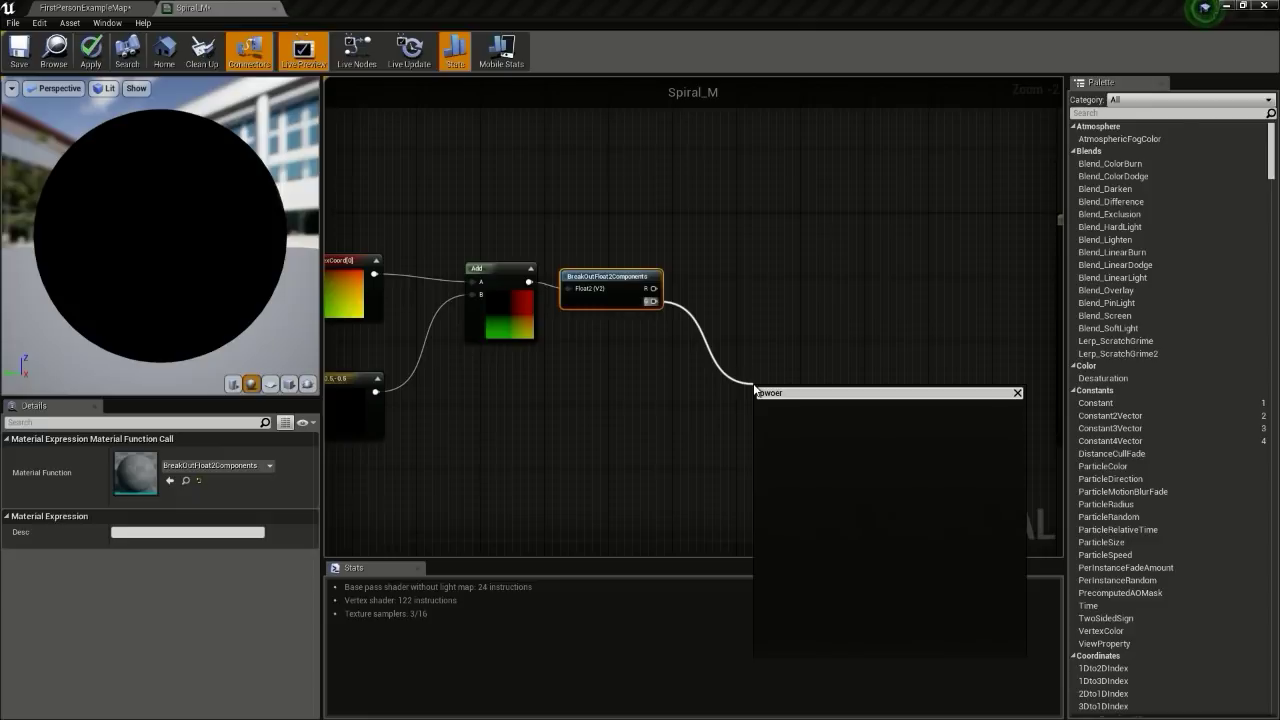
{"action": "key", "text": "BackSpace"}
{"action": "key", "text": "BackSpace"}
{"action": "key", "text": "BackSpace"}
{"action": "key", "text": "BackSpace"}
{"action": "key", "text": "BackSpace"}
{"action": "type", "text": "poe"}
{"action": "key", "text": "BackSpace"}
{"action": "key", "text": "Return"}
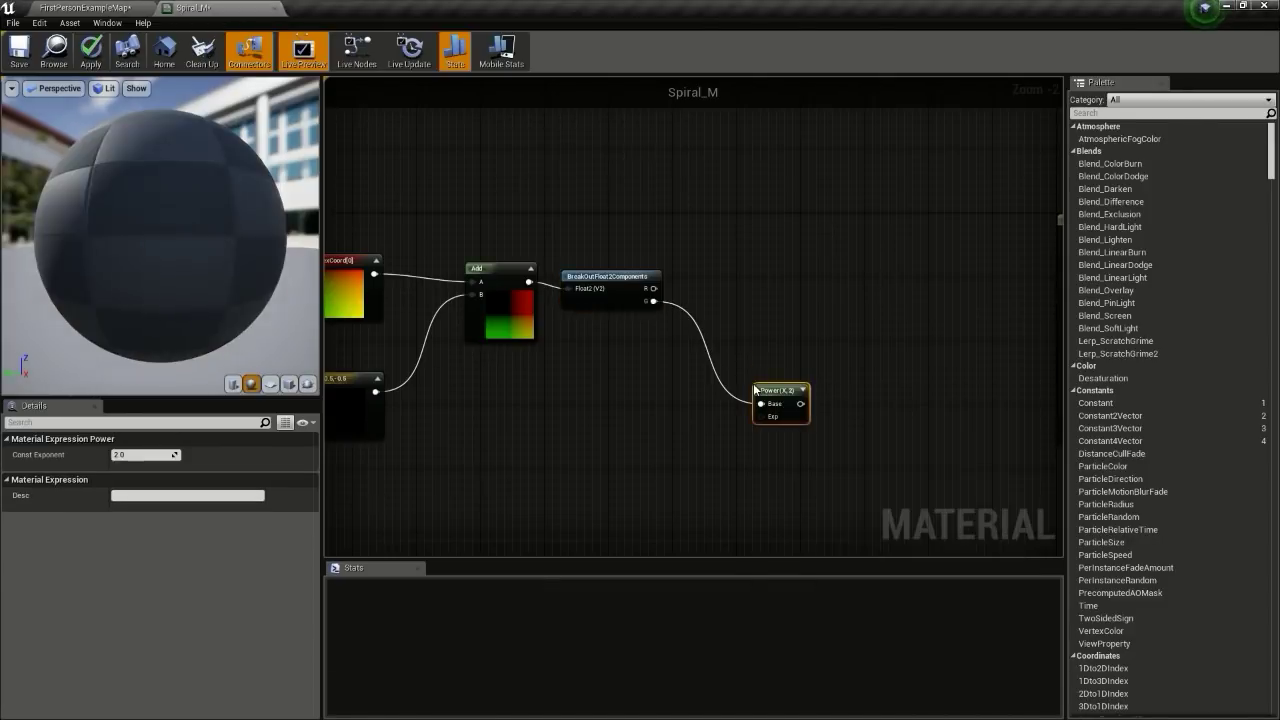
{"action": "left_click", "coordinate": [735, 248]}
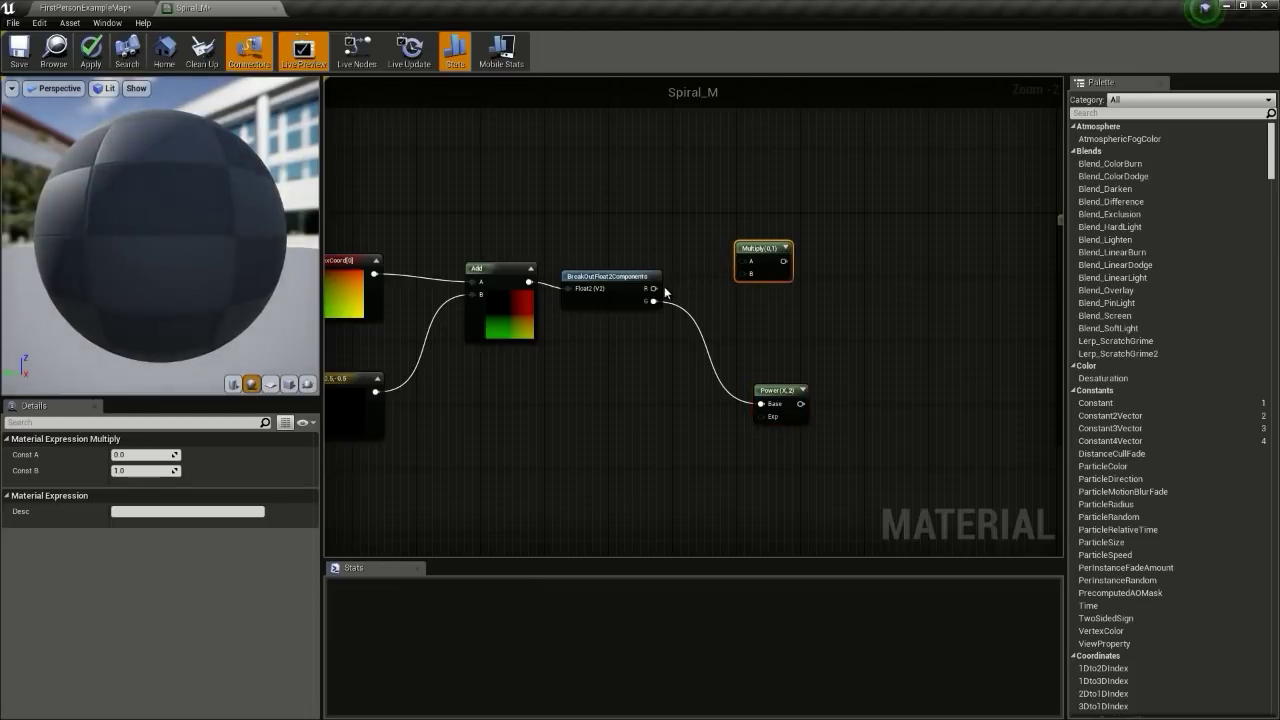
{"action": "left_click_drag", "start_coordinate": [654, 288], "coordinate": [751, 261]}
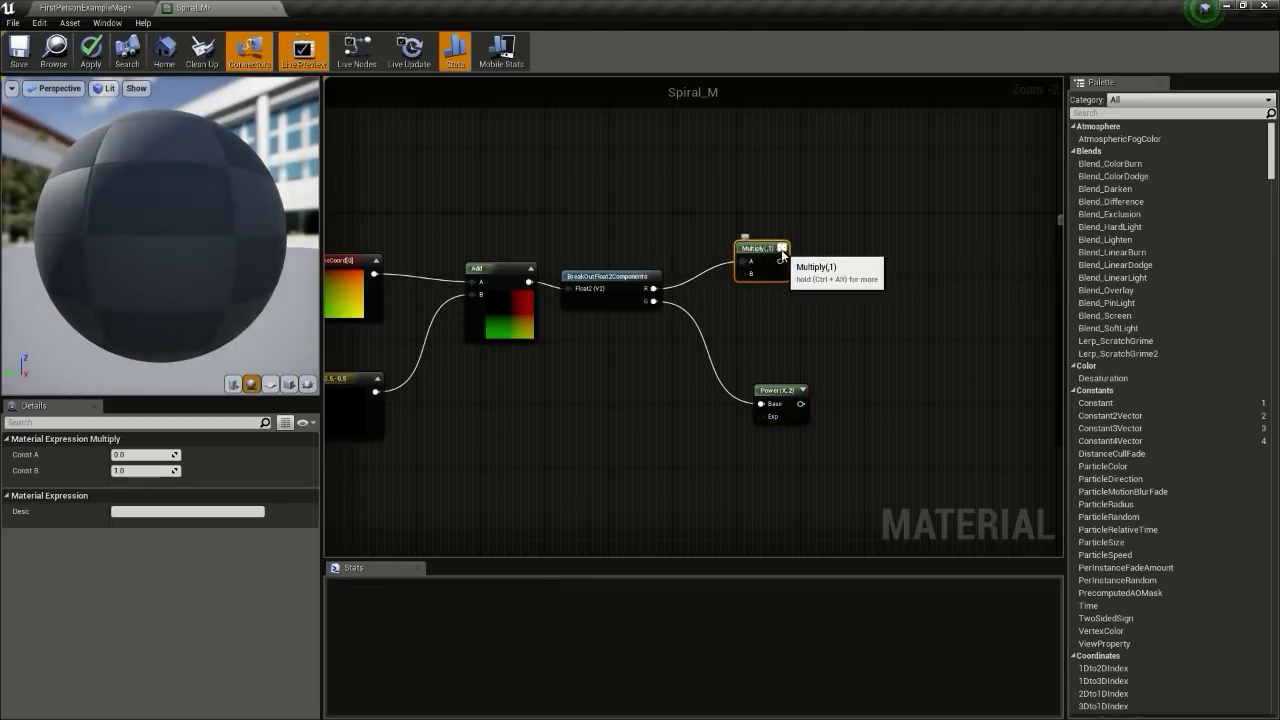
Step: Show the previews of the Multiply and Power nodes, and move Power closer beneath Multiply
{"action": "right_click_drag", "start_coordinate": [864, 271], "coordinate": [737, 256]}
{"action": "left_click", "coordinate": [690, 378]}
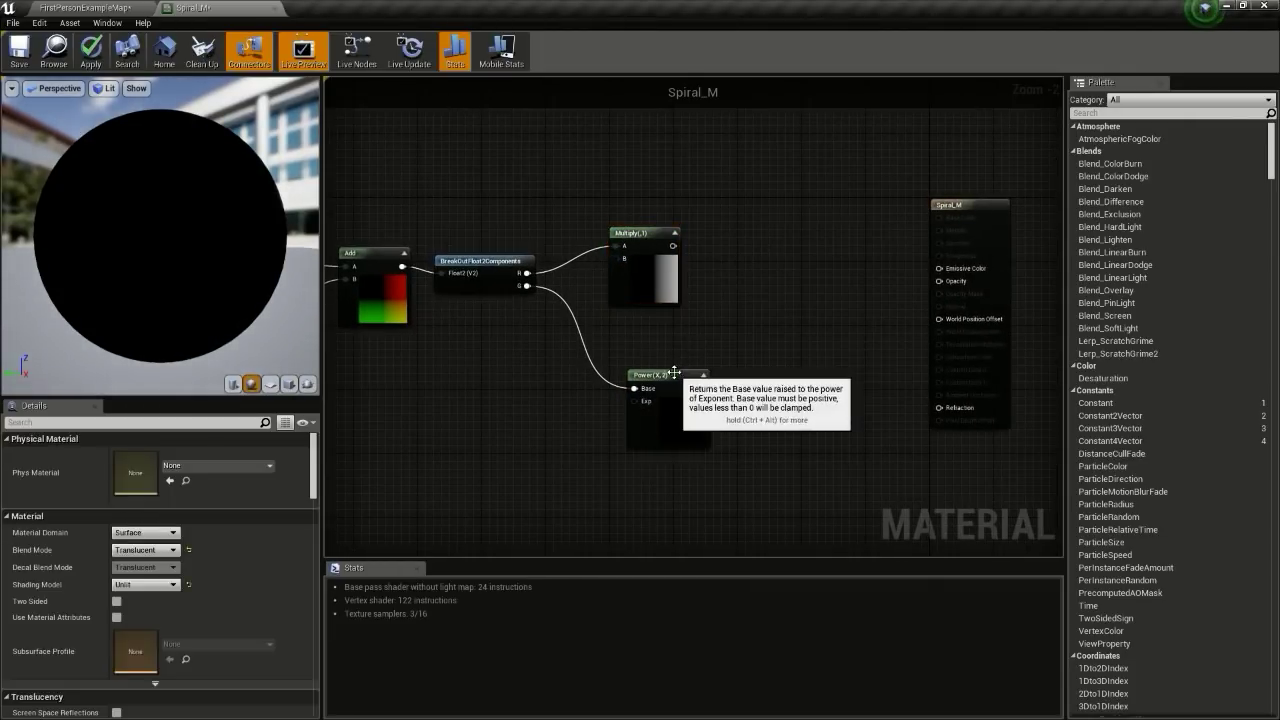
{"action": "left_click_drag", "start_coordinate": [650, 375], "coordinate": [610, 357]}
Step: Add a Sine node beyond the Multiply and Power nodes, show its preview, and nudge Multiply slightly away from it
{"action": "right_click", "coordinate": [707, 300]}
{"action": "type", "text": "sine"}
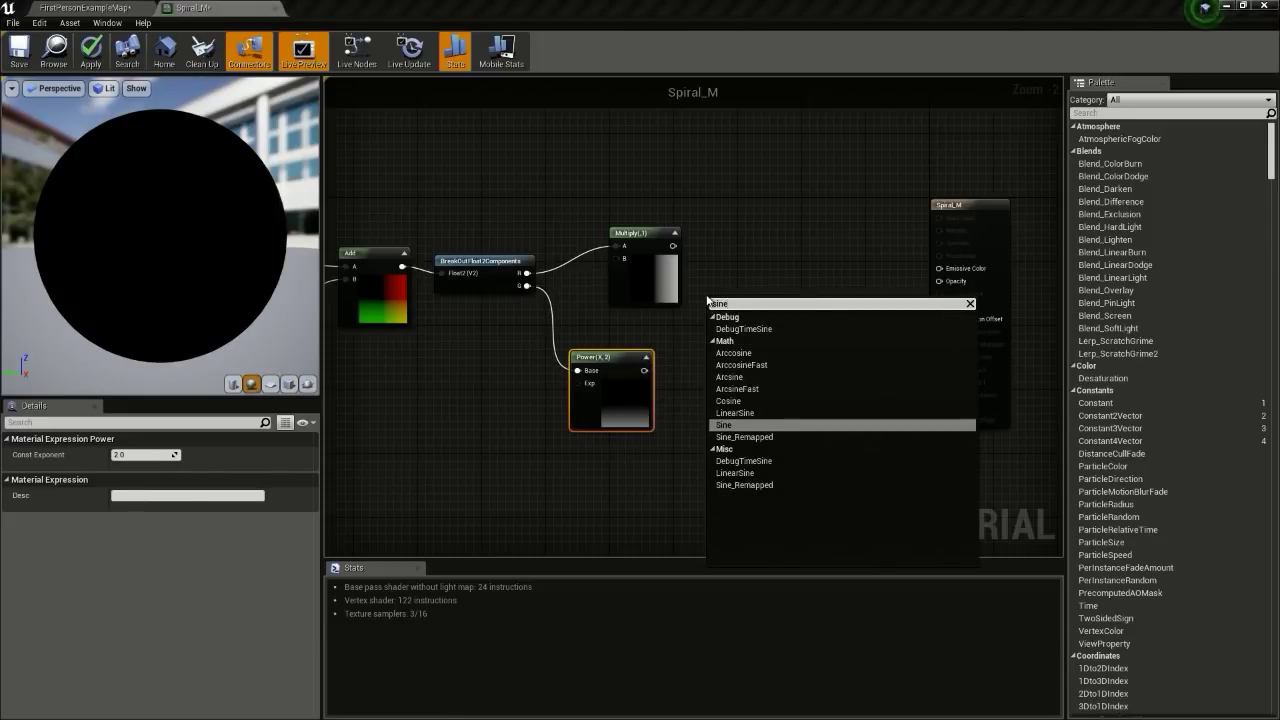
{"action": "key", "text": "Return"}
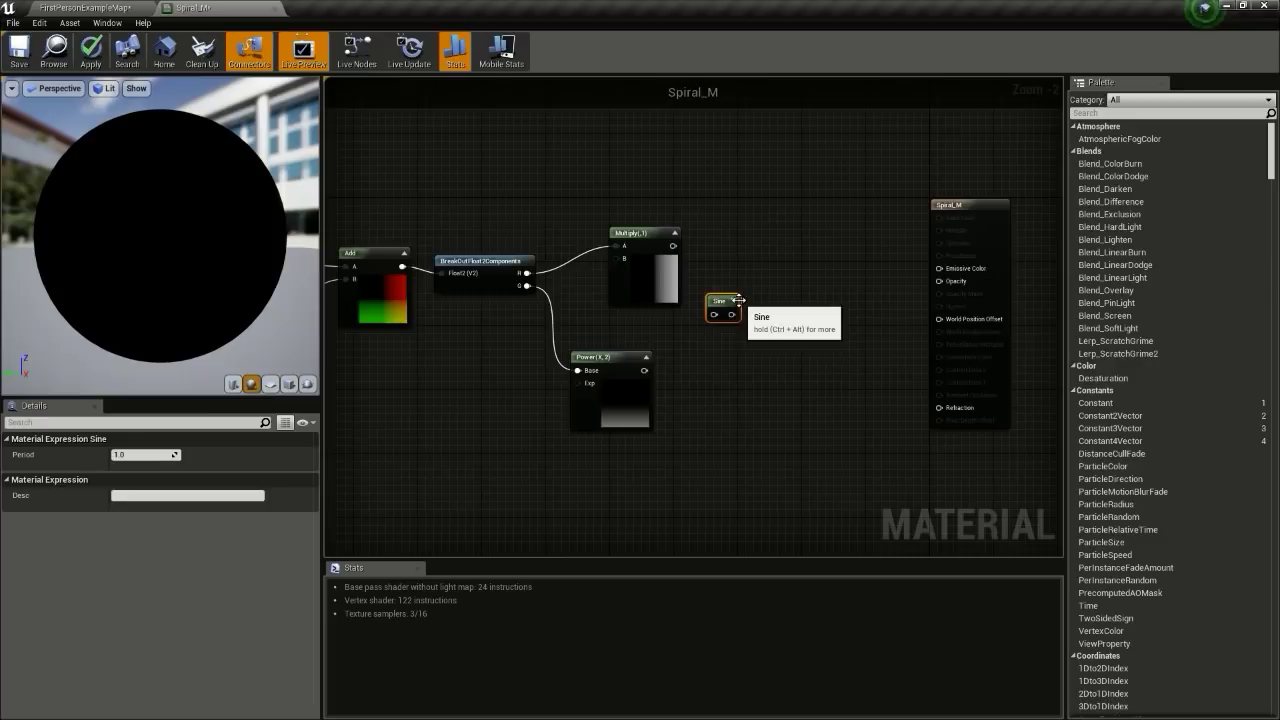
{"action": "left_click", "coordinate": [736, 302]}
{"action": "right_click_drag", "start_coordinate": [663, 332], "coordinate": [717, 340]}
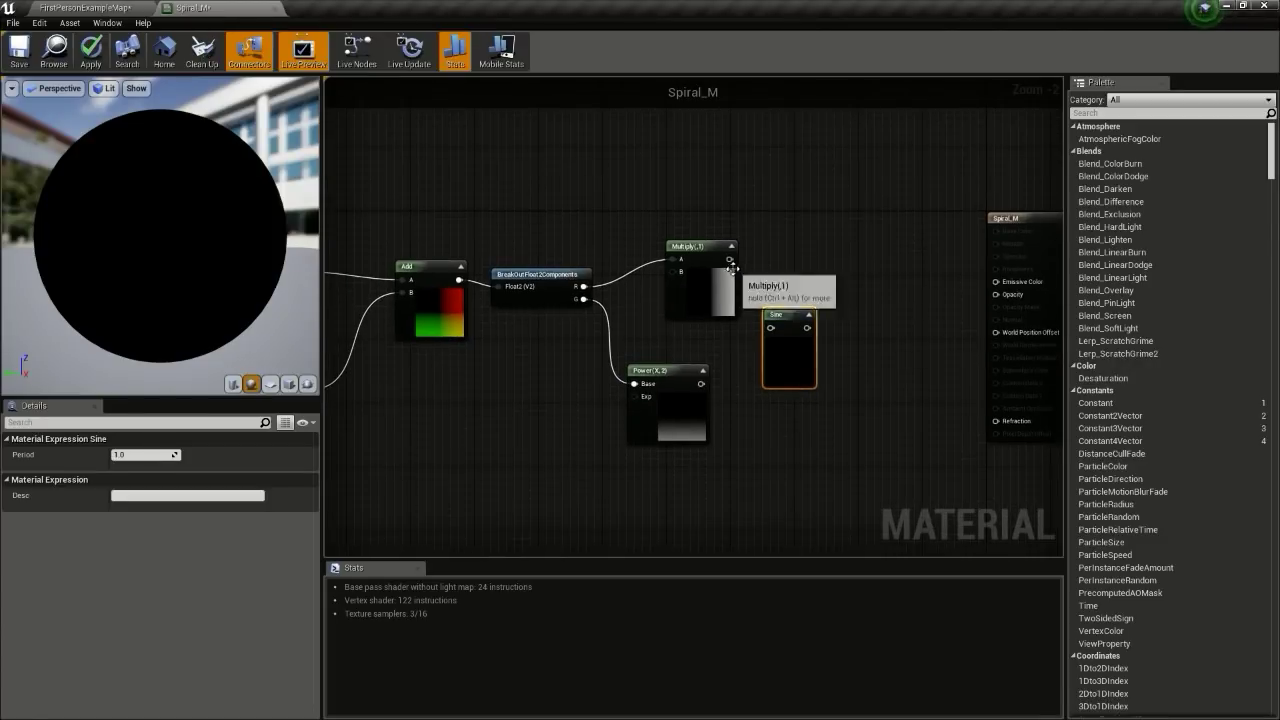
{"action": "mouse_move", "coordinate": [738, 281]}
{"action": "left_mouse_down"}
{"action": "mouse_move", "coordinate": [757, 290]}
{"action": "mouse_move", "coordinate": [723, 266]}
{"action": "left_mouse_up"}
Step: Move TexCoord, the Constant2Vector and the first Add node left to open a gap before BreakOutFloat2Components
{"action": "right_click_drag", "start_coordinate": [400, 268], "coordinate": [721, 259]}
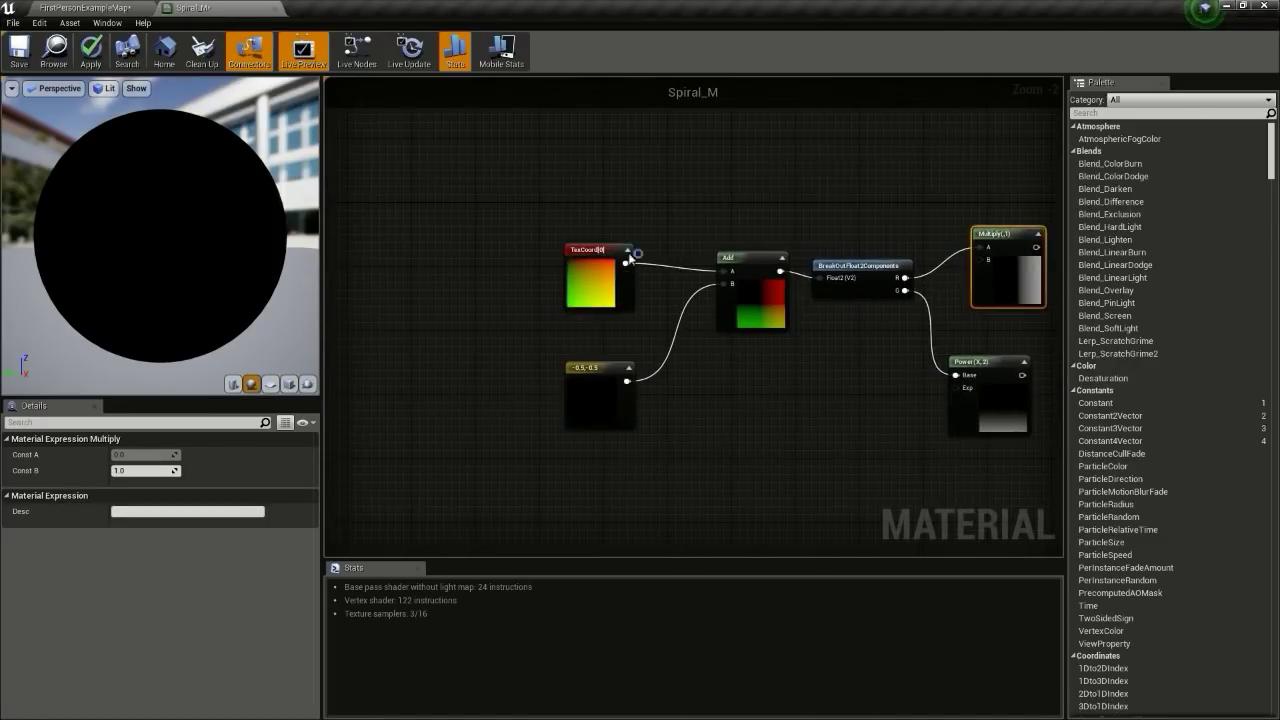
{"action": "left_click_drag", "start_coordinate": [488, 222], "coordinate": [752, 419]}
{"action": "left_click_drag", "start_coordinate": [757, 263], "coordinate": [633, 192]}
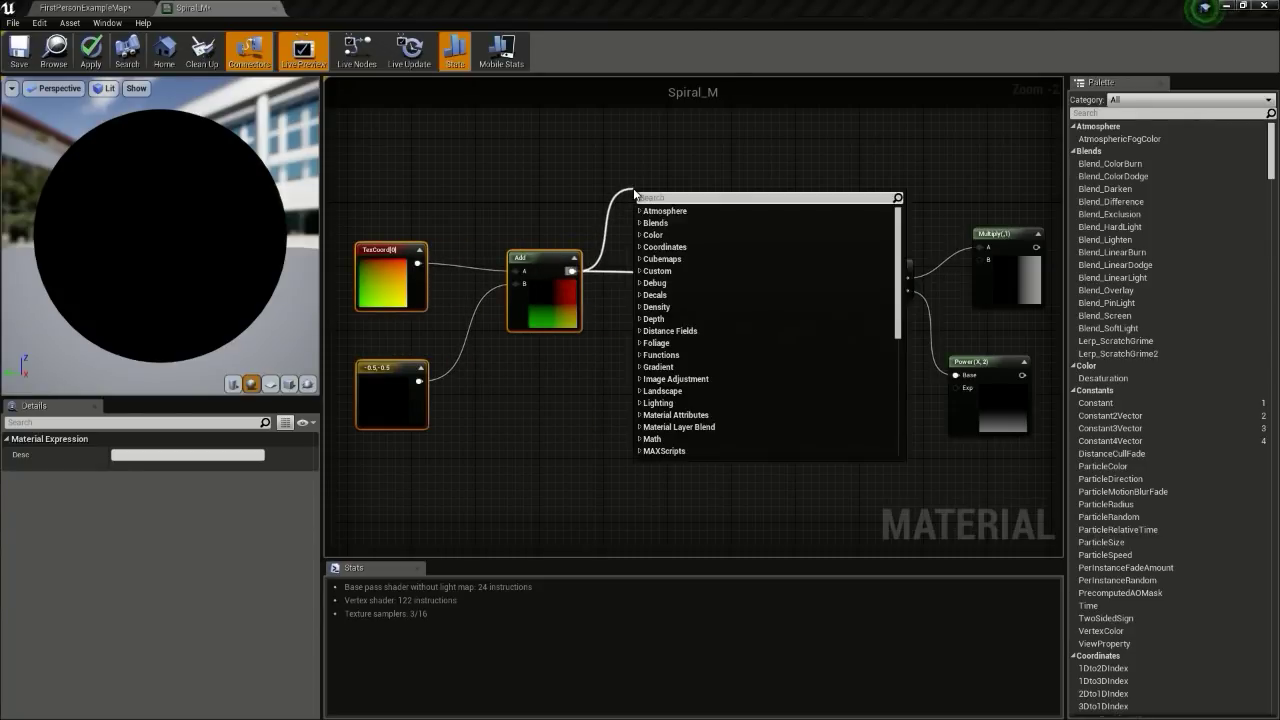
Step: Feed the Add output into a new VectorToRadialValue node and place it in the gap before BreakOutFloat2Components
{"action": "type", "text": "vect"}
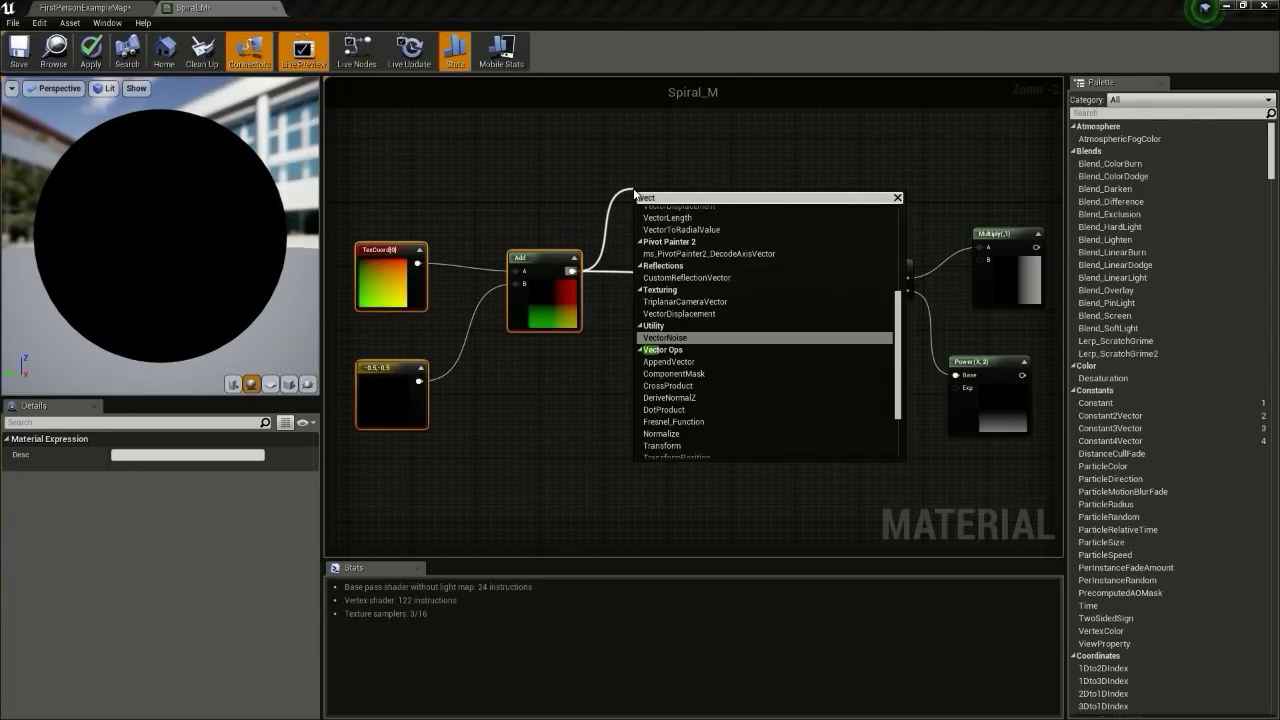
{"action": "type", "text": "o for"}
{"action": "key", "text": "BackSpace"}
{"action": "type", "text": "radial"}
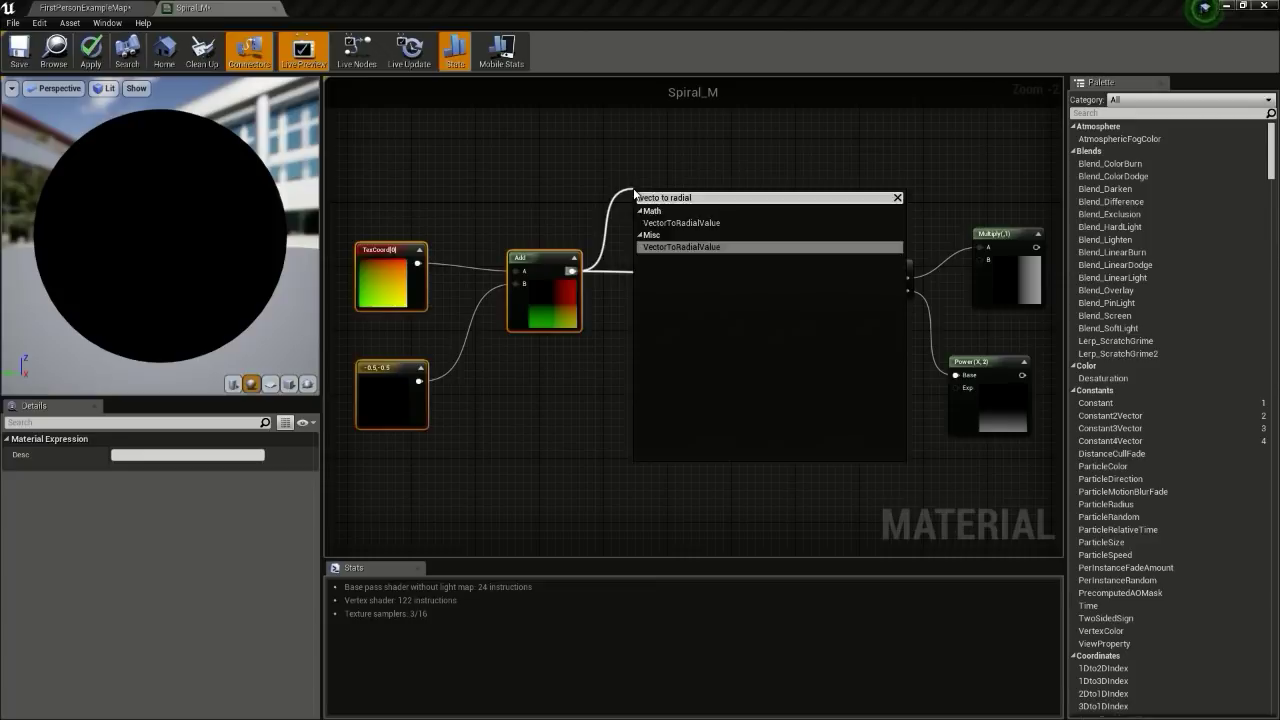
{"action": "key", "text": "Return"}
{"action": "left_click_drag", "start_coordinate": [720, 232], "coordinate": [698, 302]}
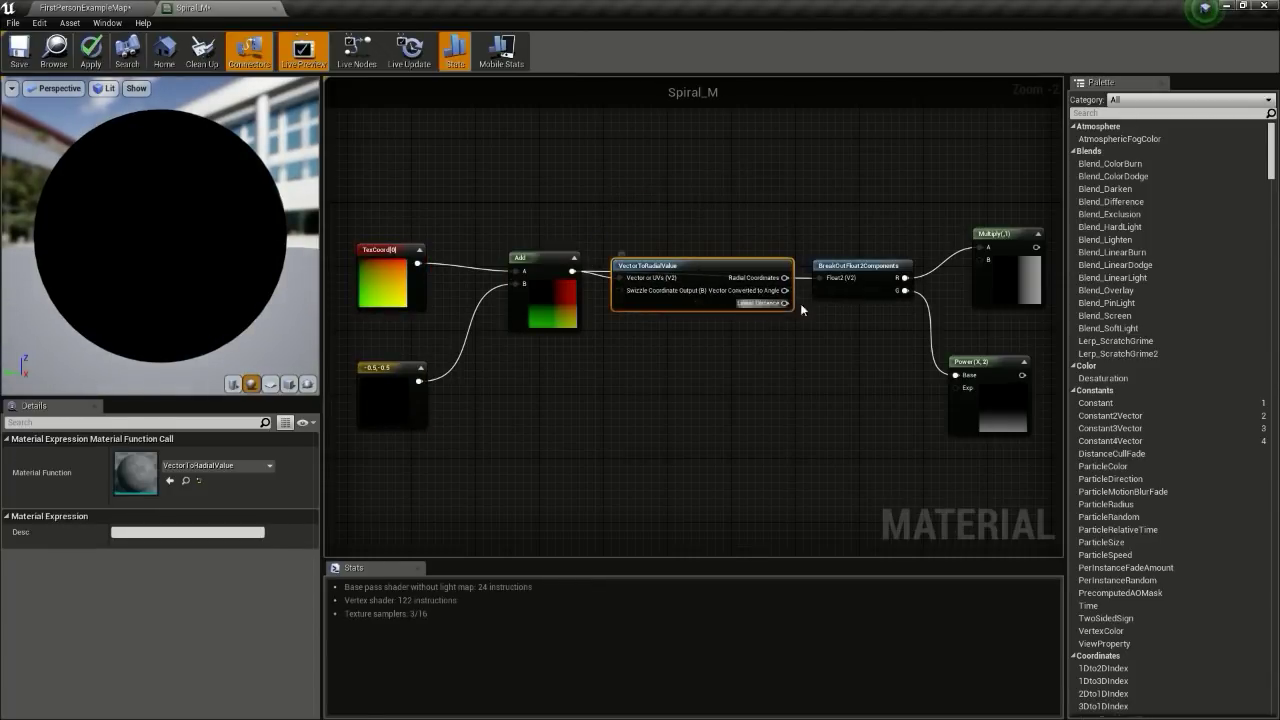
Step: Connect Radial Coordinates of VectorToRadialValue to the Float2 input of BreakOutFloat2Components and refresh the Power node's preview
{"action": "left_click_drag", "start_coordinate": [785, 278], "coordinate": [830, 278]}
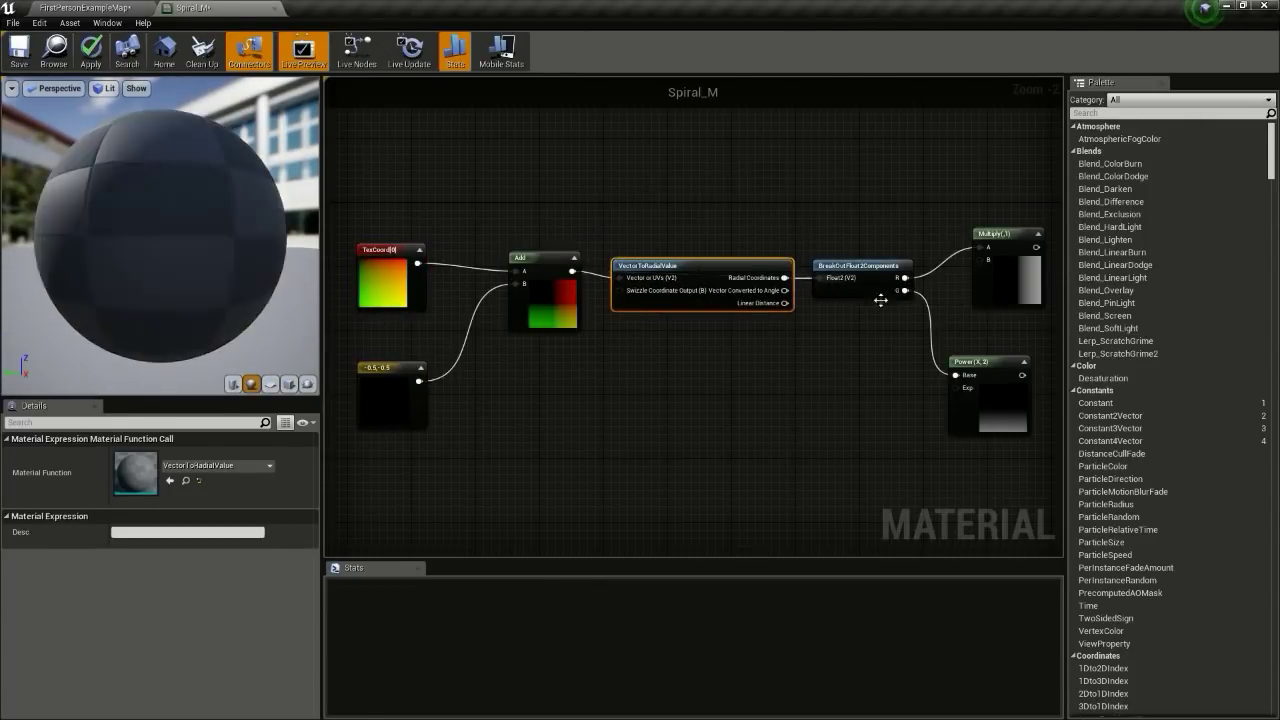
{"action": "right_click_drag", "start_coordinate": [980, 334], "coordinate": [823, 334]}
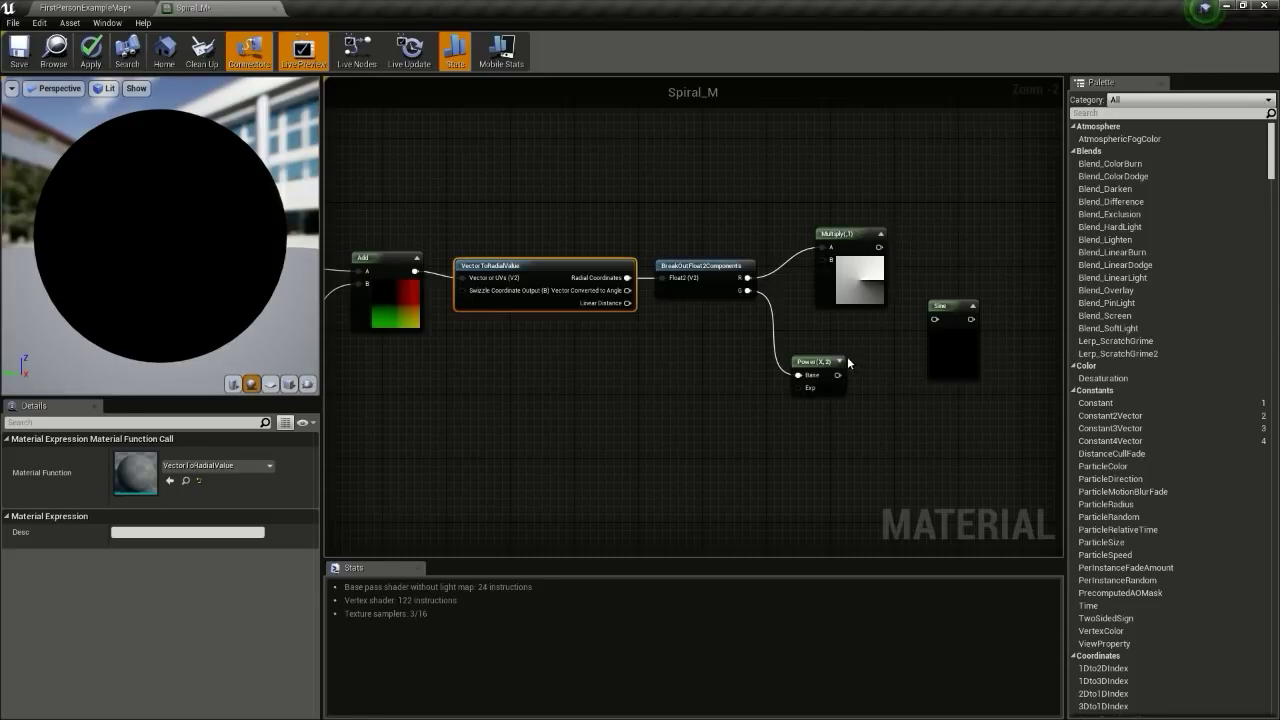
{"action": "right_click_drag", "start_coordinate": [863, 366], "coordinate": [770, 362]}
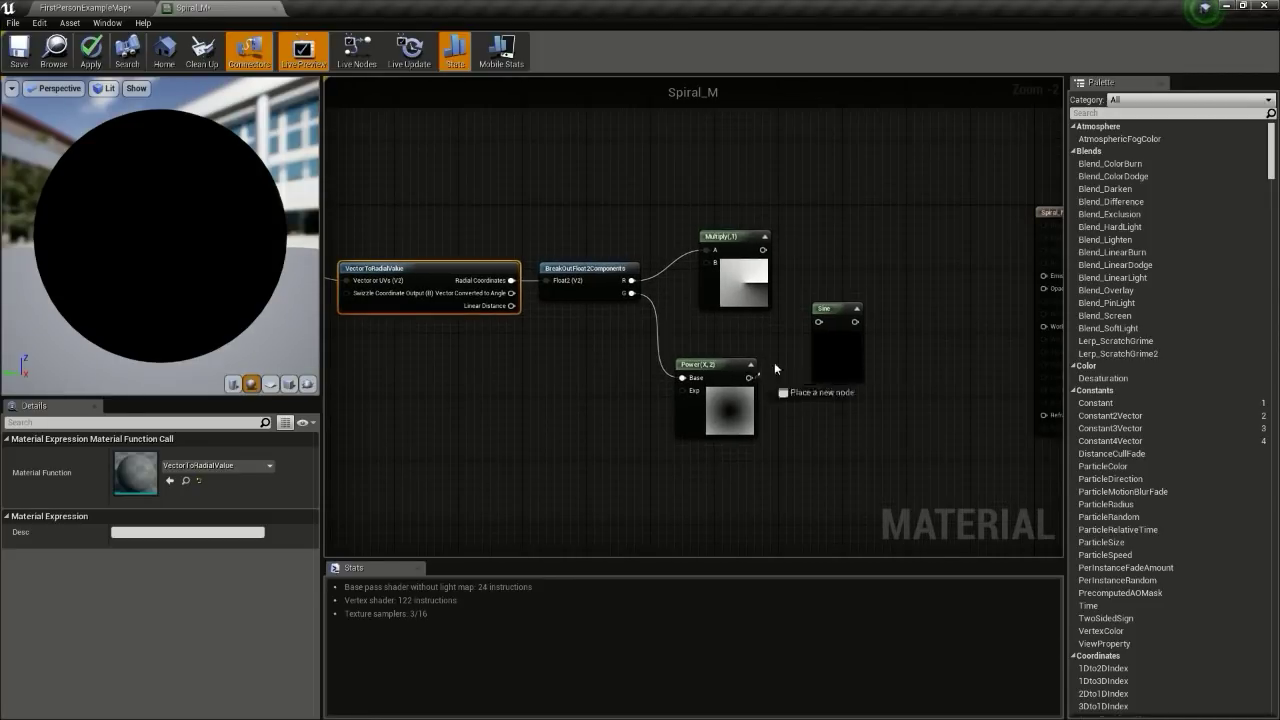
Step: Move the Sine node farther right and place a new Add node between it and the Multiply and Power nodes
{"action": "left_click_drag", "start_coordinate": [749, 377], "coordinate": [812, 270]}
{"action": "left_click", "coordinate": [817, 240]}
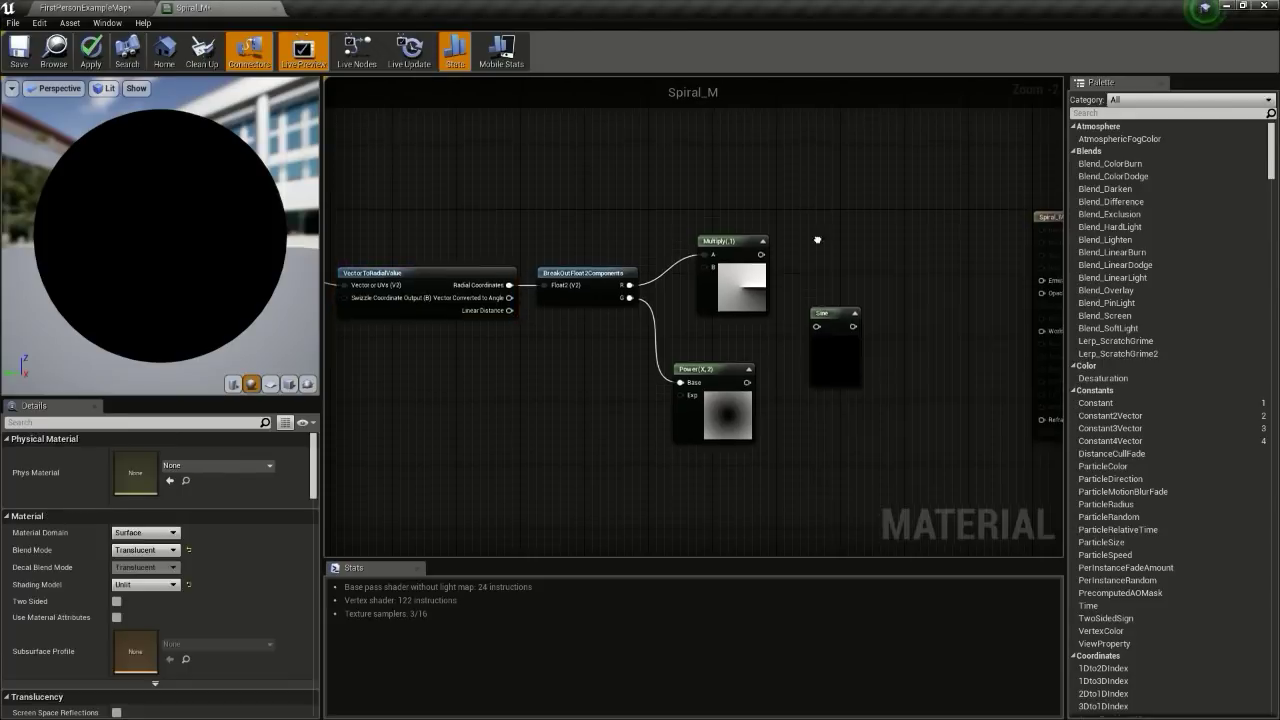
{"action": "right_click_drag", "start_coordinate": [817, 240], "coordinate": [697, 248]}
{"action": "left_click_drag", "start_coordinate": [714, 315], "coordinate": [768, 315]}
{"action": "key", "text": "a"}
{"action": "left_click", "coordinate": [677, 313]}
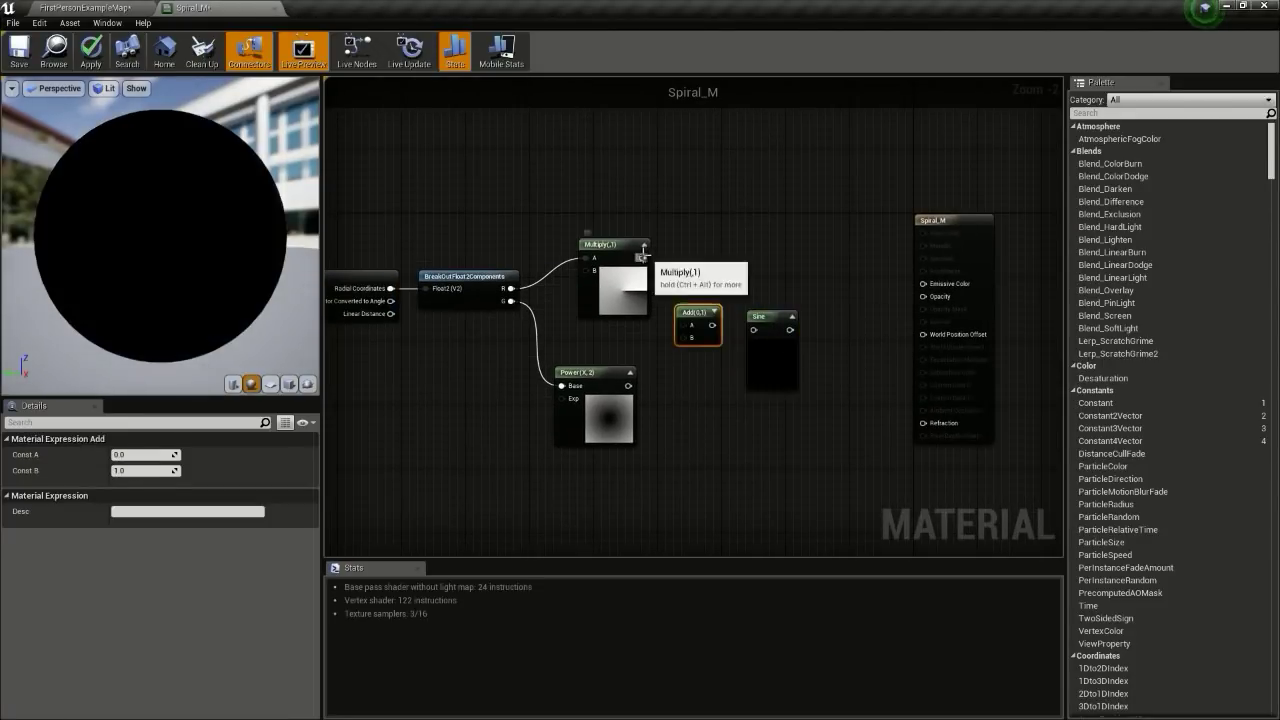
Step: Connect Multiply to A and Power to B of the new Add node, and its output to Sine
{"action": "left_click_drag", "start_coordinate": [643, 258], "coordinate": [685, 326]}
{"action": "left_click_drag", "start_coordinate": [628, 385], "coordinate": [754, 329]}
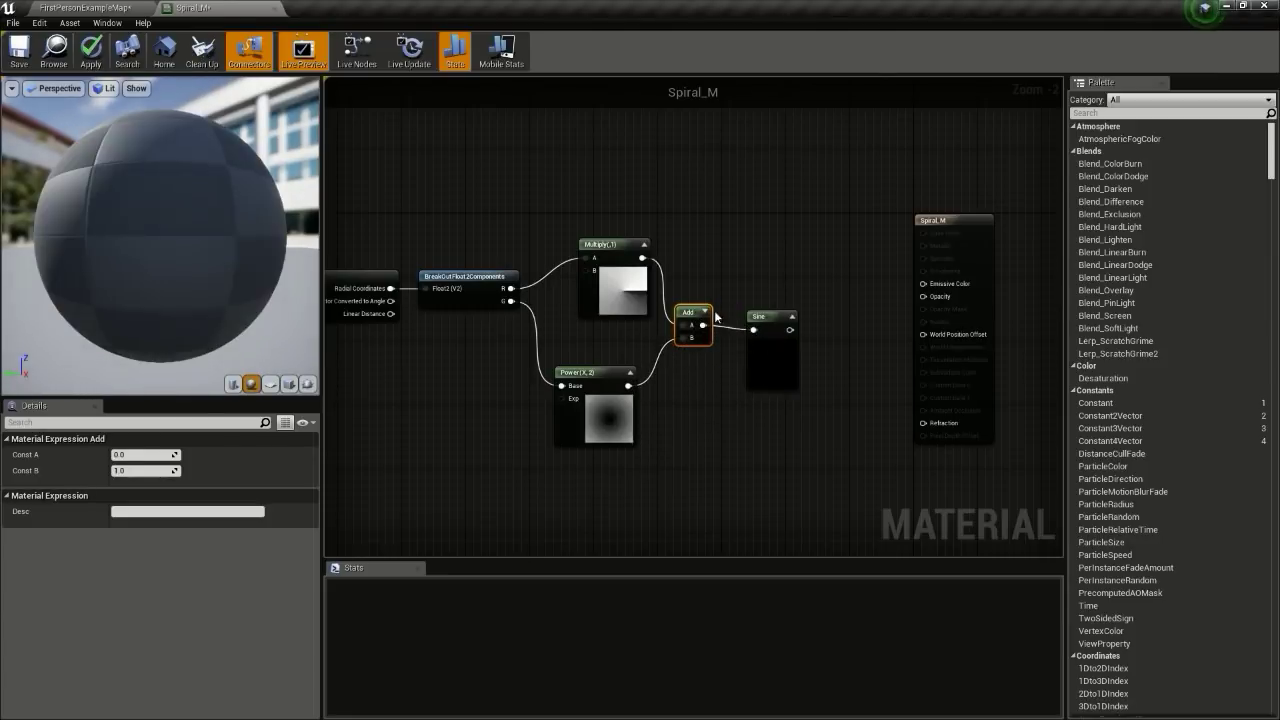
Step: Try Period values of 0.5 and 0.1 on the Sine node, settling on 0.25
{"action": "right_click_drag", "start_coordinate": [800, 328], "coordinate": [784, 296]}
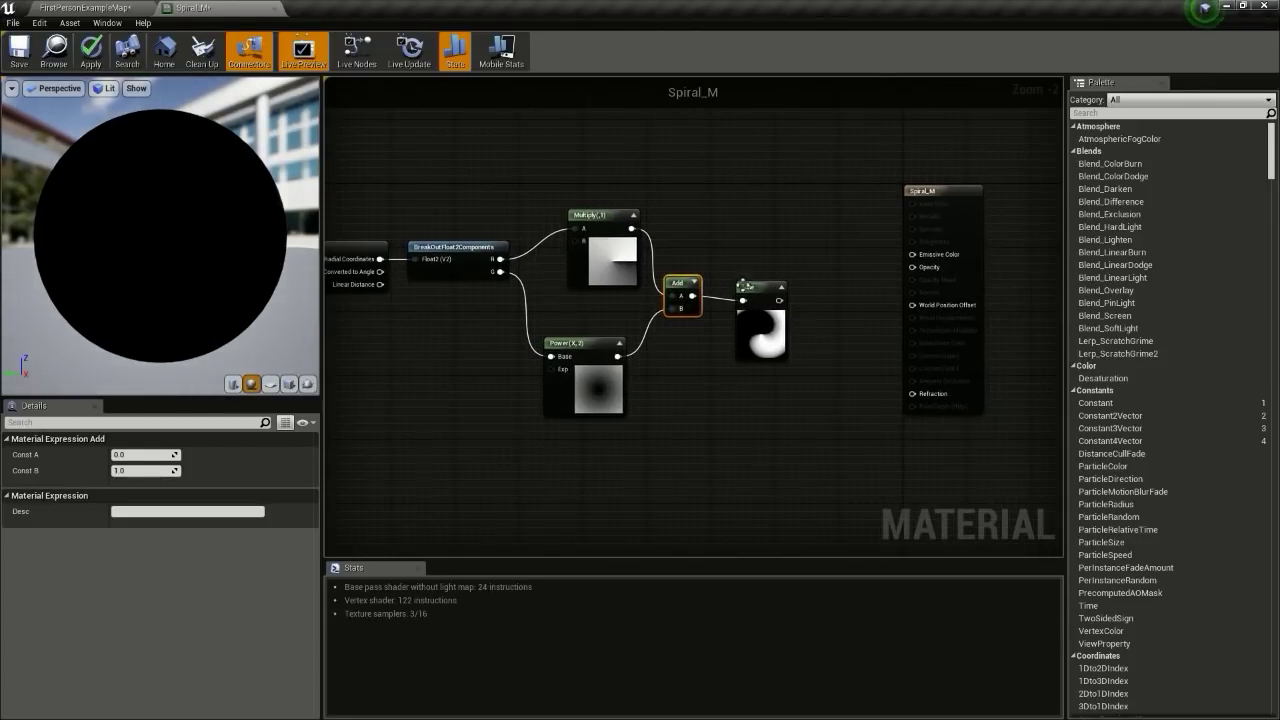
{"action": "left_click", "coordinate": [776, 302]}
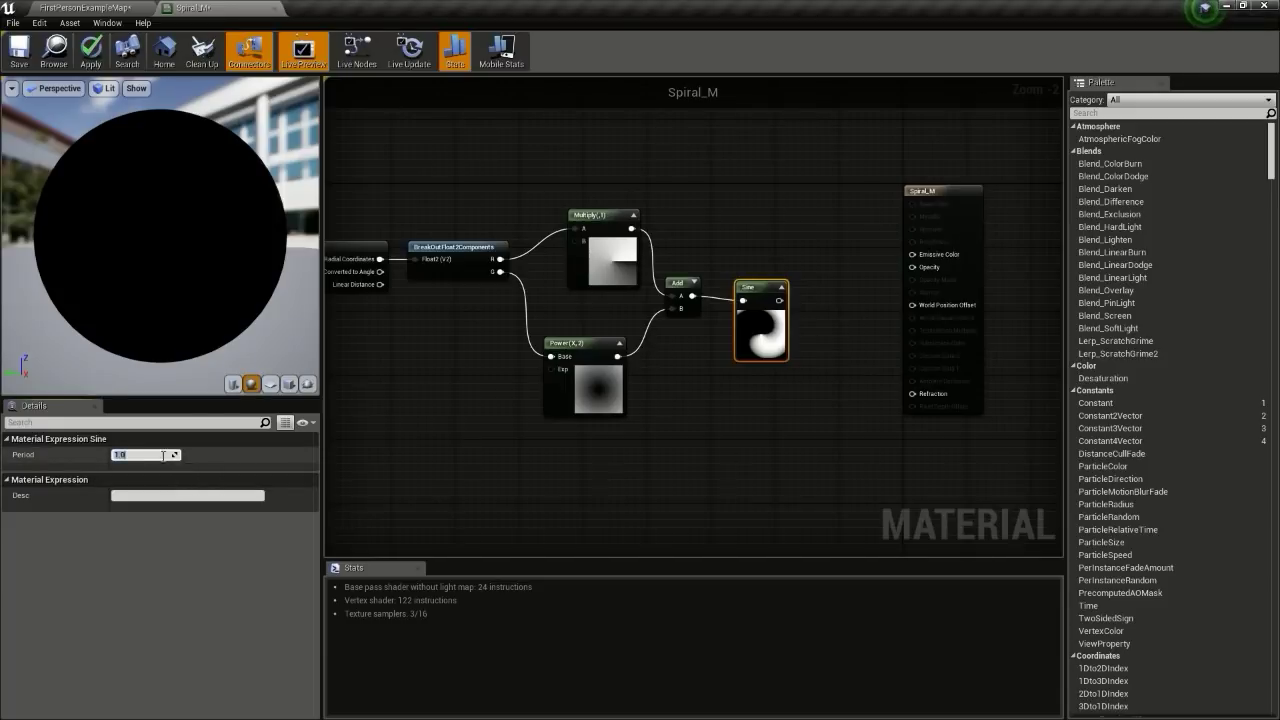
{"action": "type", "text": "0.5"}
{"action": "key", "text": "Return"}
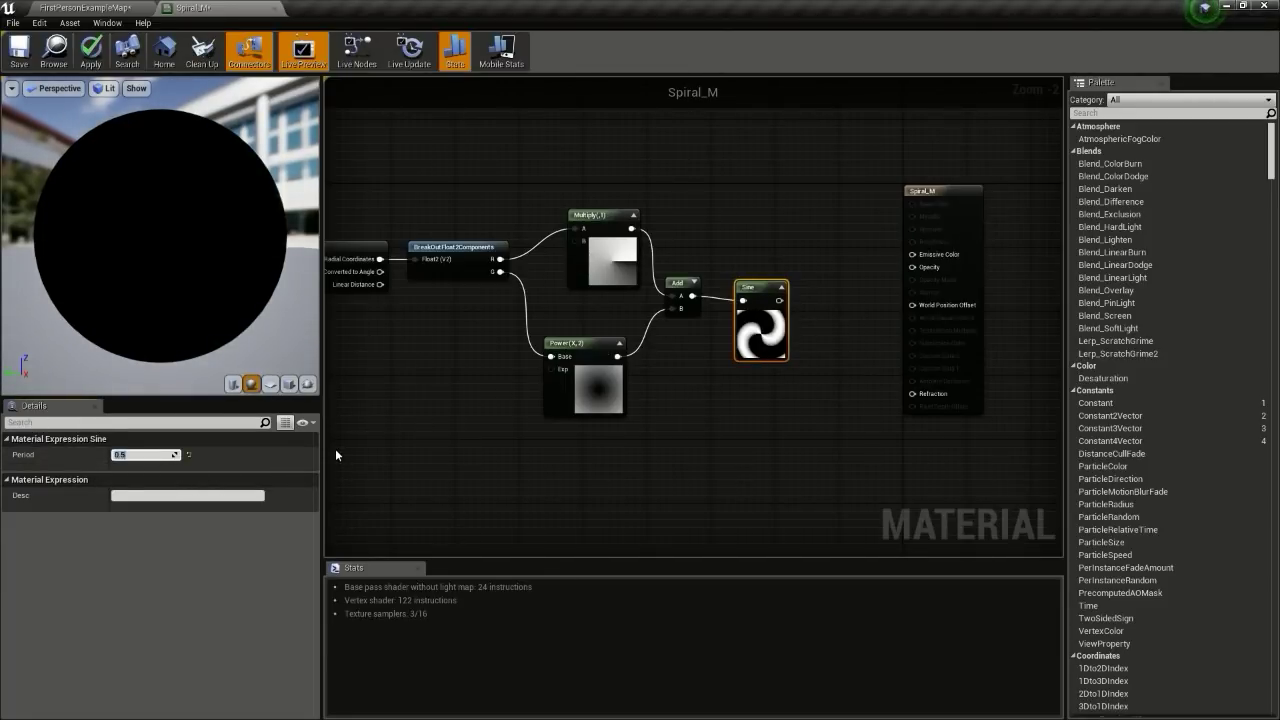
{"action": "type", "text": "0.1"}
{"action": "key", "text": "Return"}
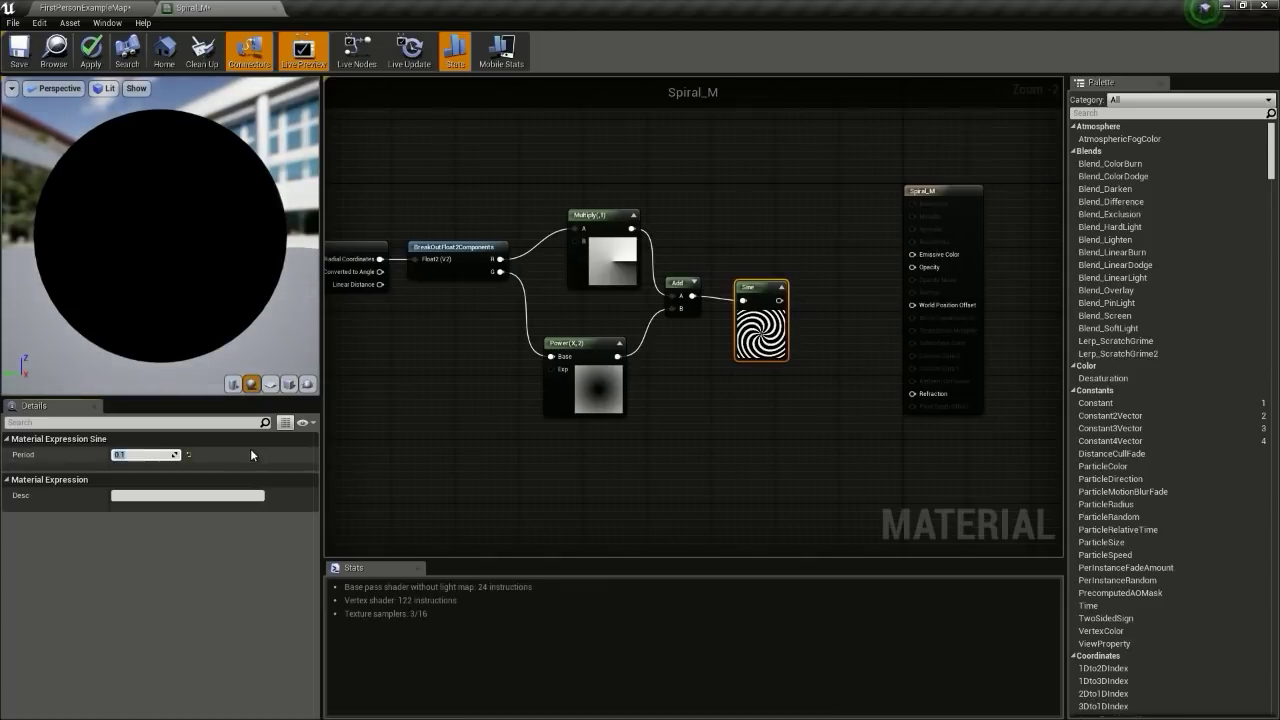
{"action": "key", "text": "BackSpace"}
{"action": "type", "text": "0.25"}
{"action": "key", "text": "Return"}
Step: Move the whole spiral node network up and left, away from the Spiral_M output node
{"action": "scroll", "coordinate": [768, 318], "scroll_direction": "down", "scroll_amount": 4}
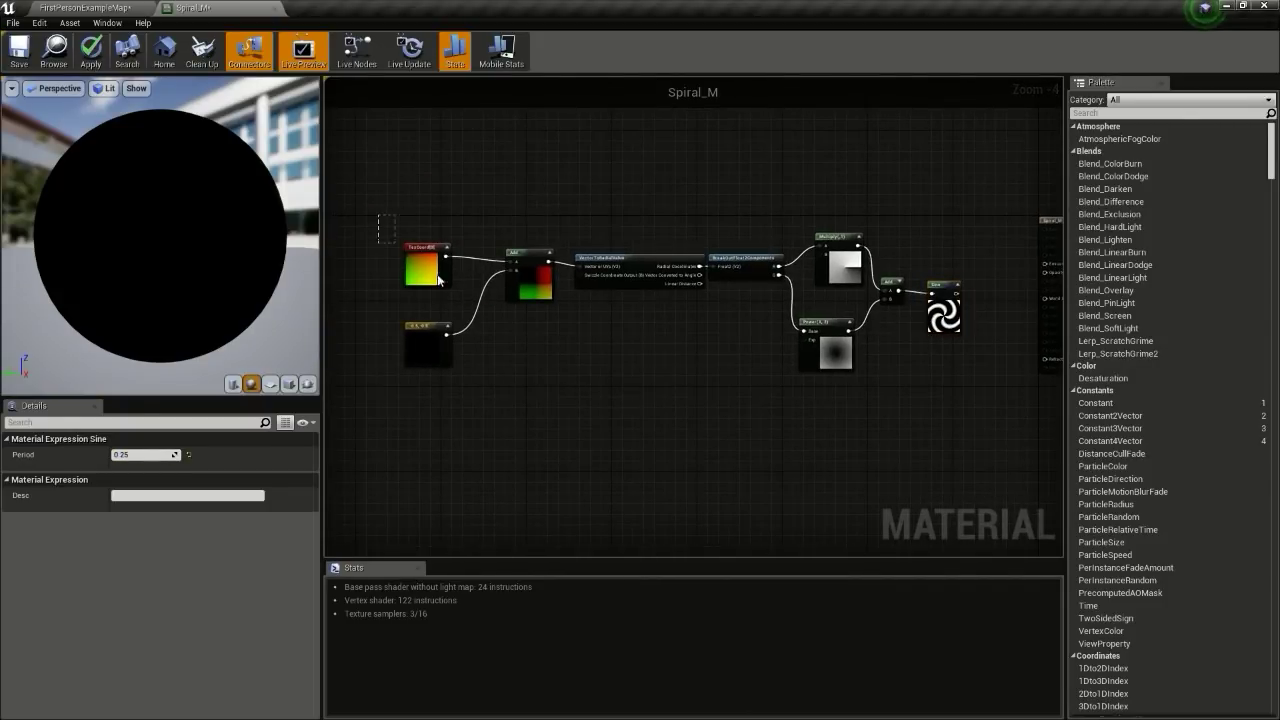
{"action": "left_click_drag", "start_coordinate": [438, 281], "coordinate": [945, 388]}
{"action": "left_click_drag", "start_coordinate": [939, 287], "coordinate": [763, 244]}
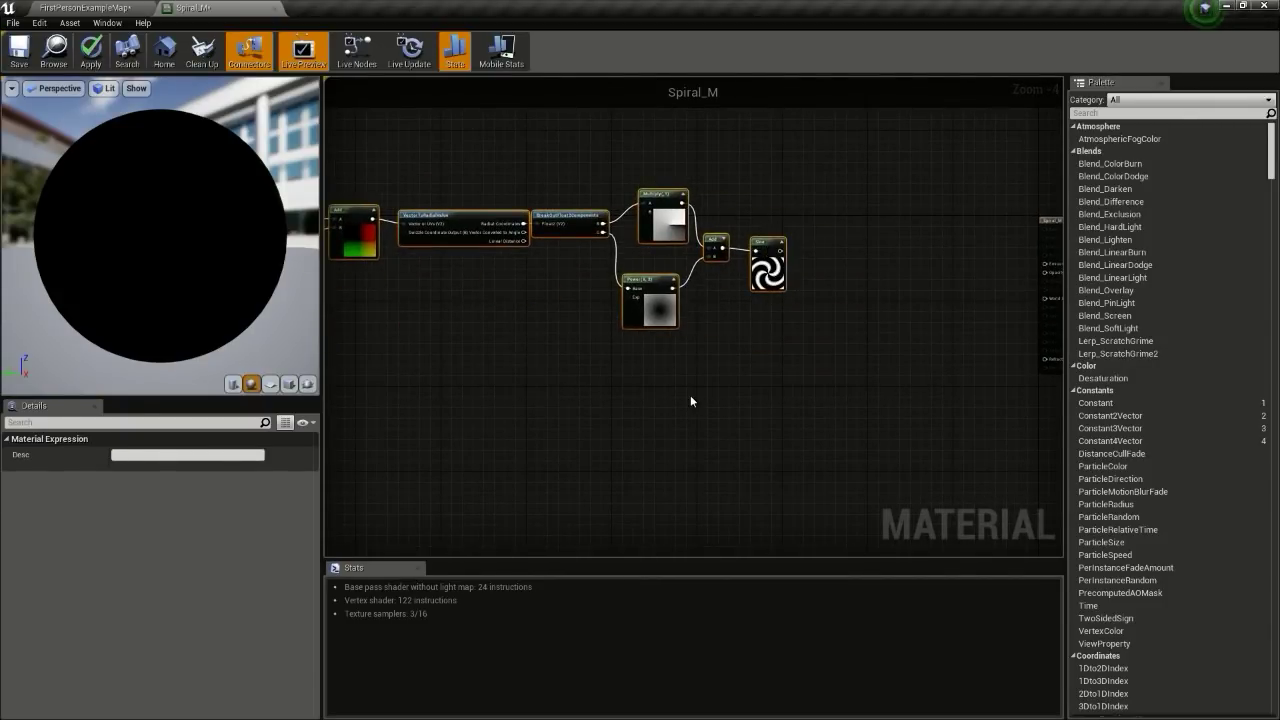
Step: Add a RadialGradientExponential node below the spiral node network
{"action": "left_click", "coordinate": [689, 398]}
{"action": "right_click", "coordinate": [680, 406]}
{"action": "type", "text": "radial"}
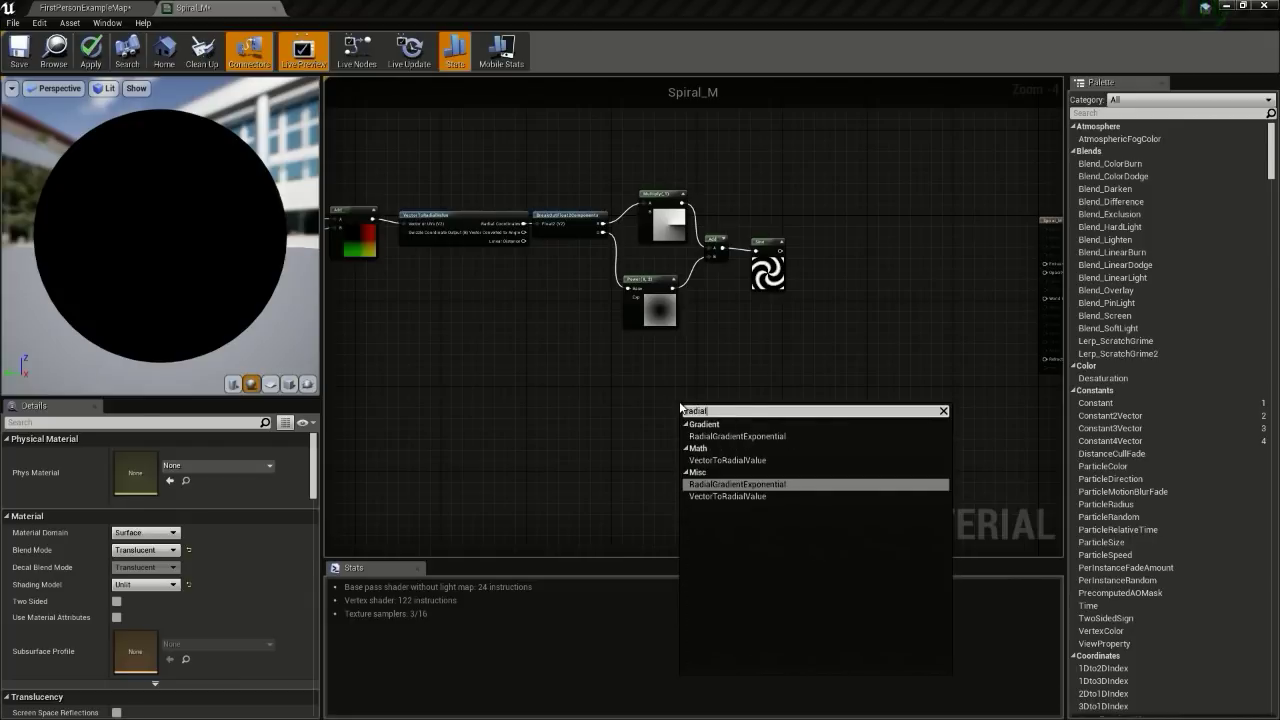
{"action": "key", "text": "Return"}
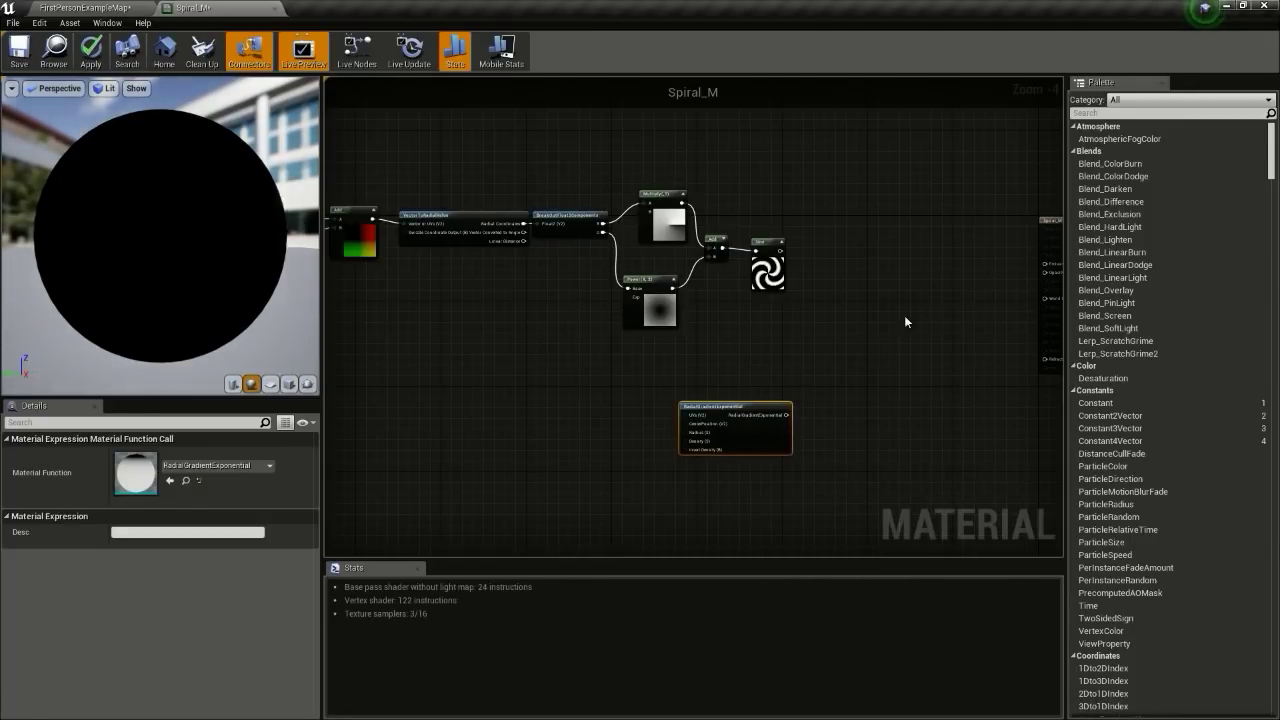
Step: Add a Multiply node after Sine, connecting Sine to A and RadialGradientExponential to B
{"action": "left_click", "coordinate": [822, 268]}
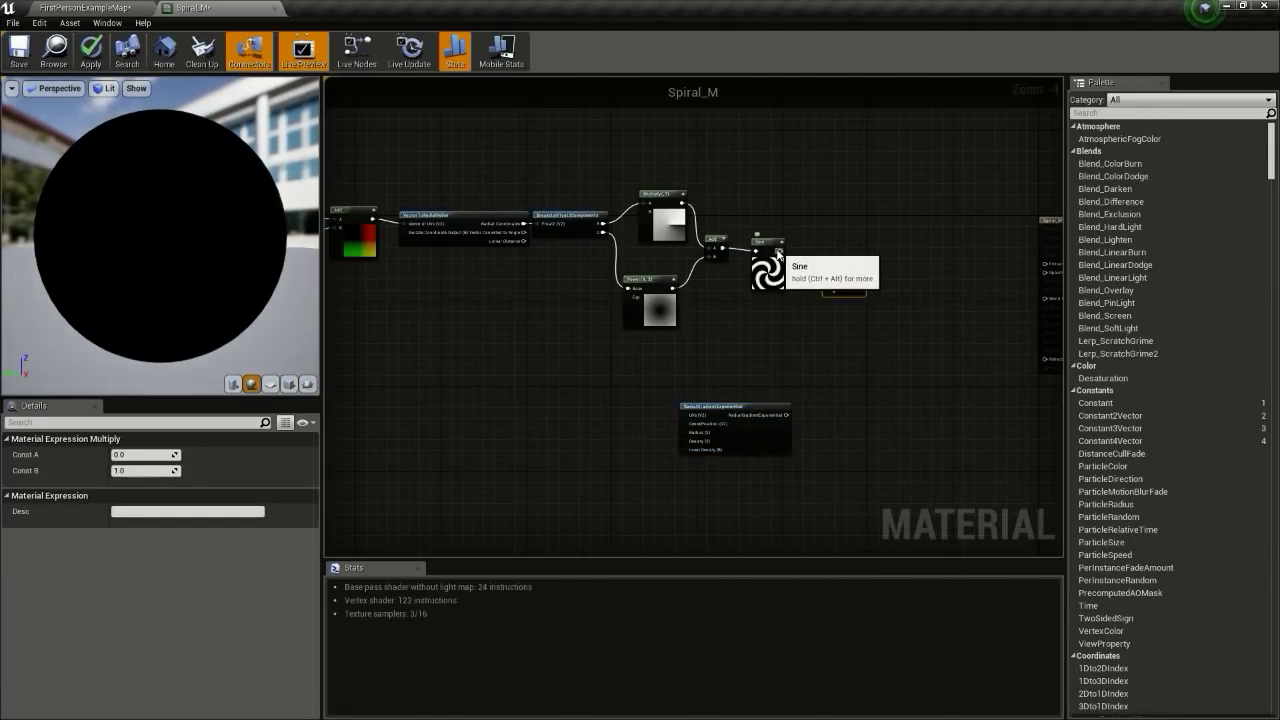
{"action": "left_click_drag", "start_coordinate": [778, 253], "coordinate": [829, 285]}
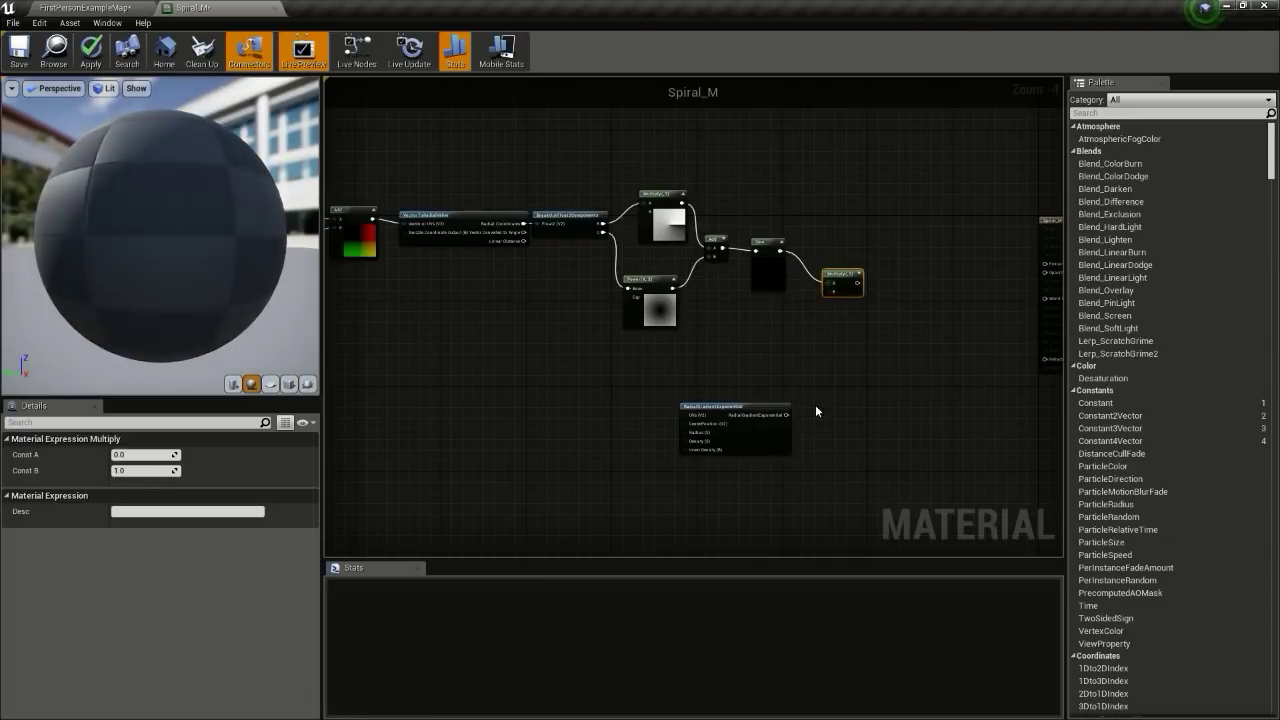
{"action": "left_click_drag", "start_coordinate": [787, 414], "coordinate": [846, 279]}
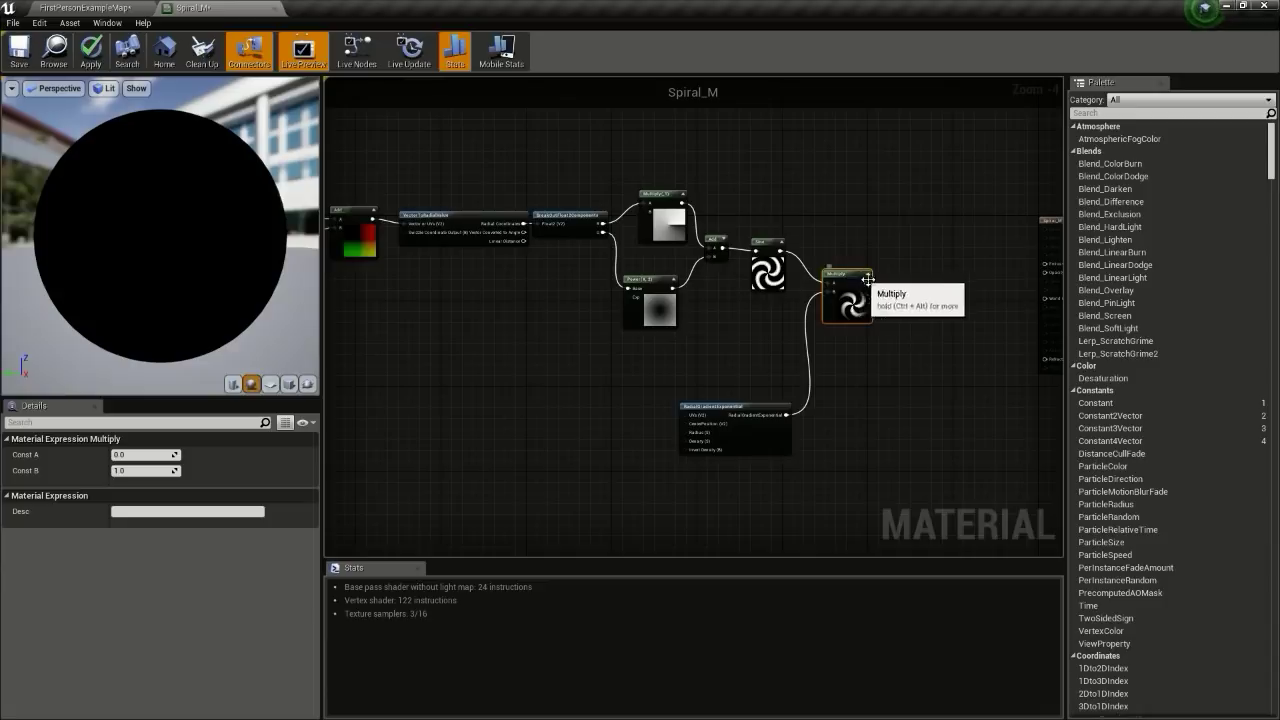
Step: Place three new Multiply nodes one above another between the spiral Multiply and the Spiral_M output node
{"action": "scroll", "coordinate": [720, 320], "scroll_direction": "up", "scroll_amount": 5}
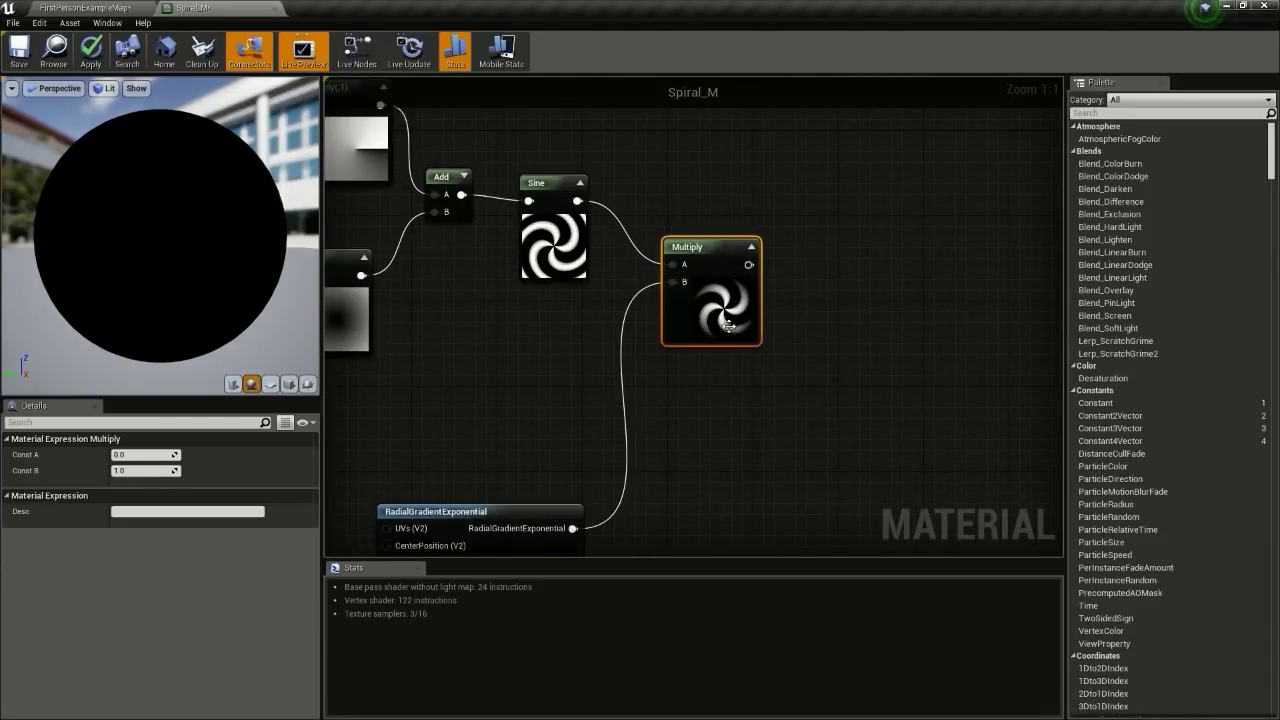
{"action": "scroll", "coordinate": [699, 335], "scroll_direction": "down", "scroll_amount": 2}
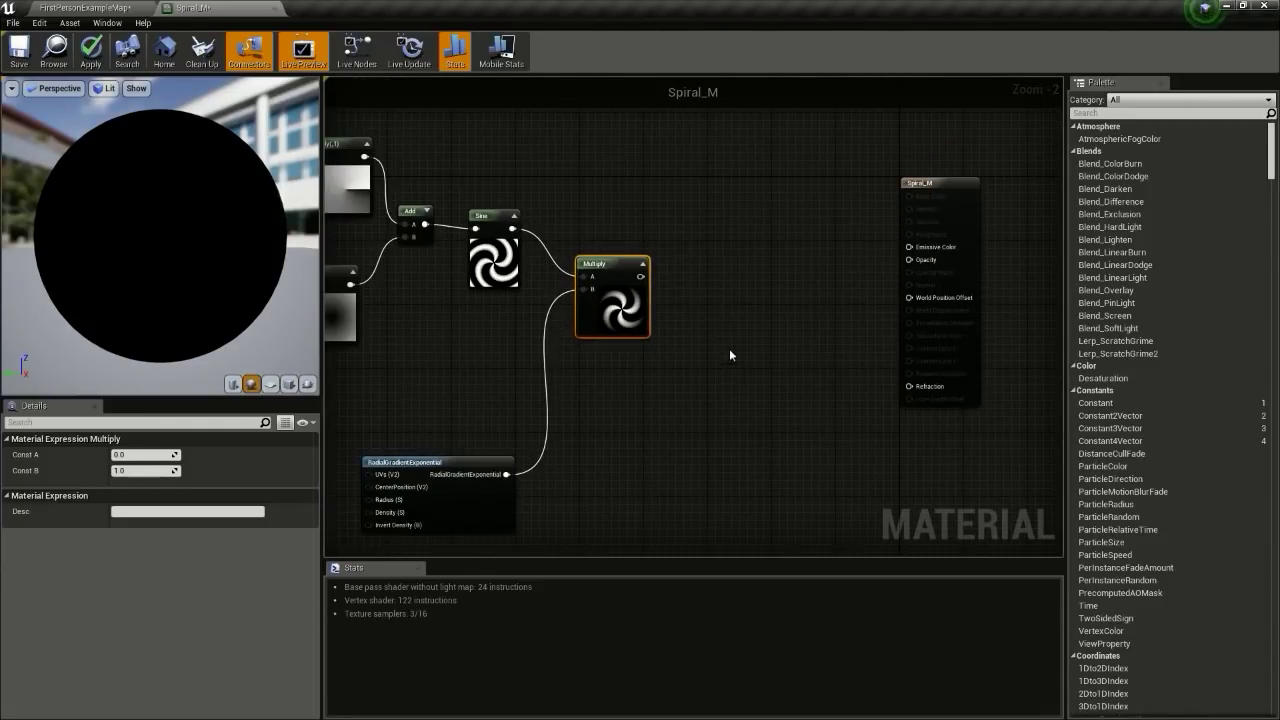
{"action": "left_click", "coordinate": [743, 315]}
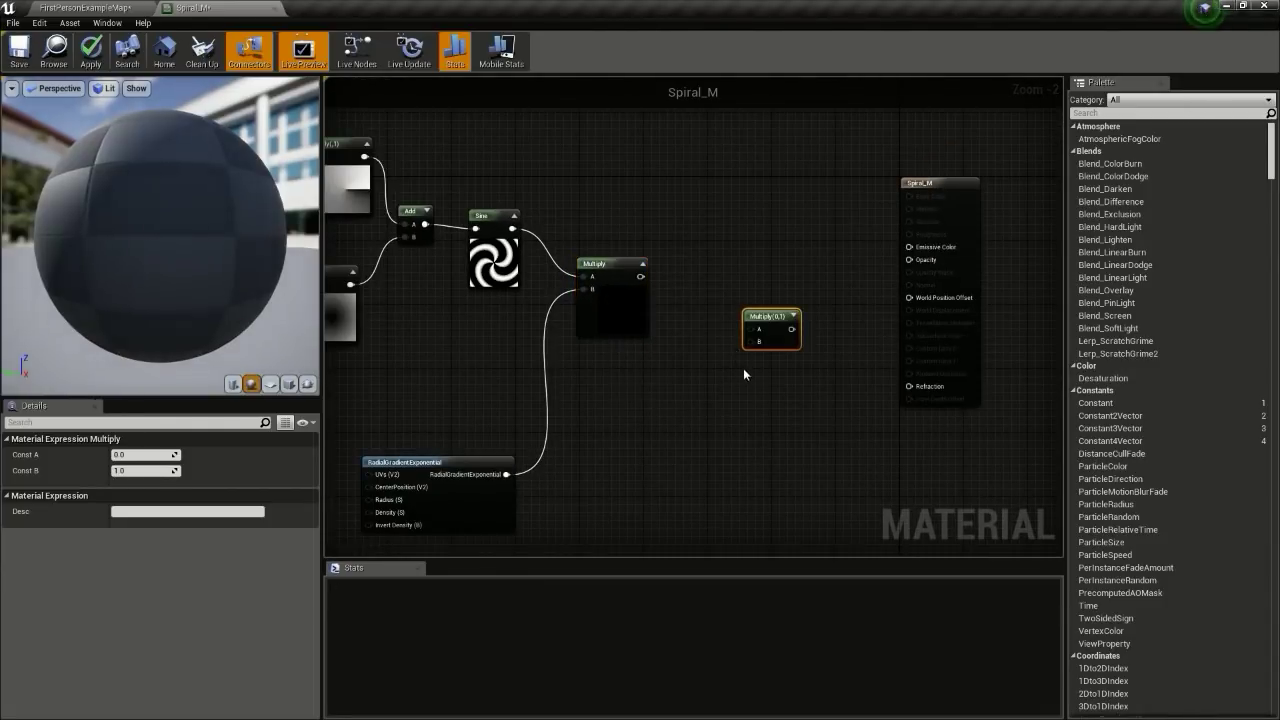
{"action": "left_click", "coordinate": [755, 242]}
{"action": "left_click", "coordinate": [760, 183]}
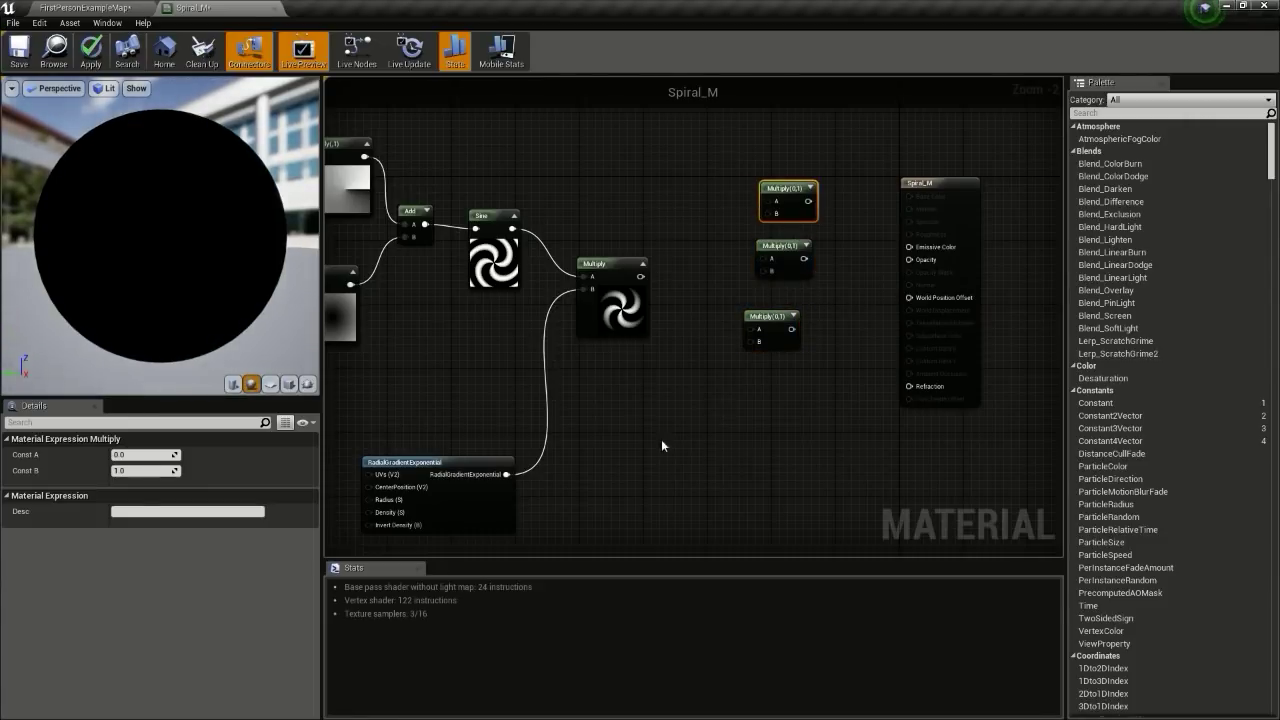
Step: Add a DepthFade node and position it below the new Multiply nodes
{"action": "right_click", "coordinate": [689, 410]}
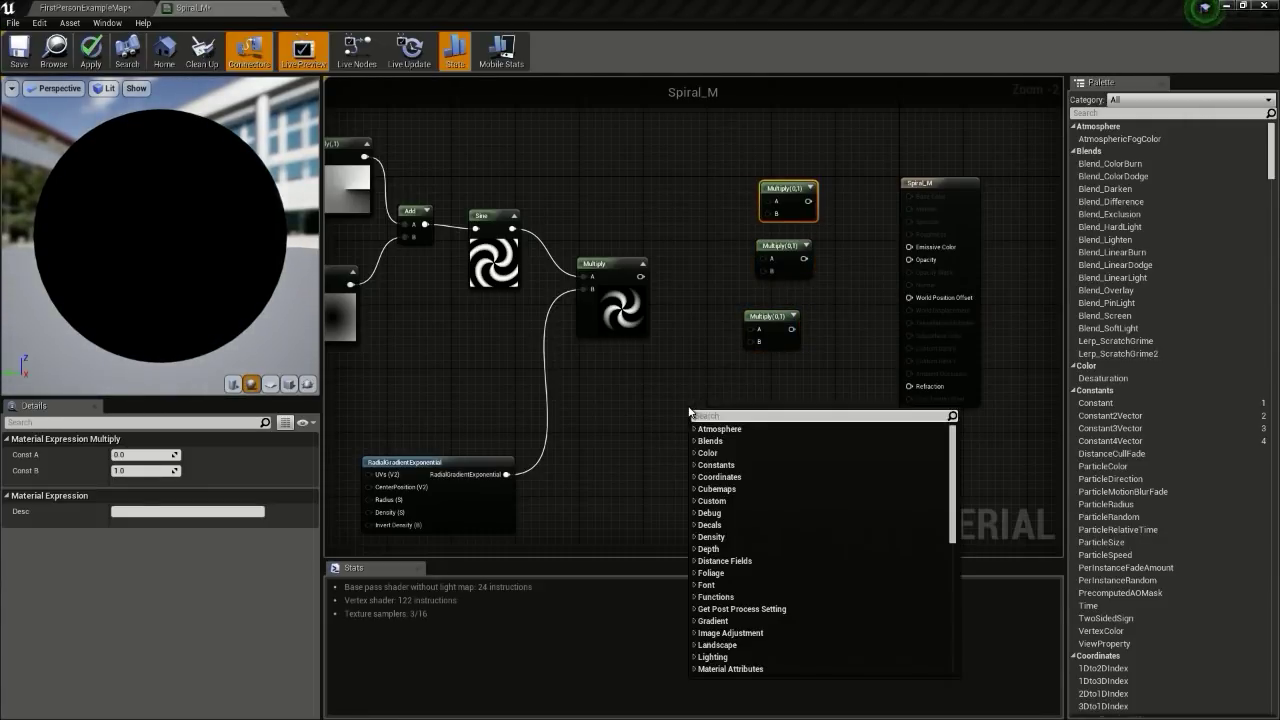
{"action": "type", "text": "depth"}
{"action": "key", "text": "Return"}
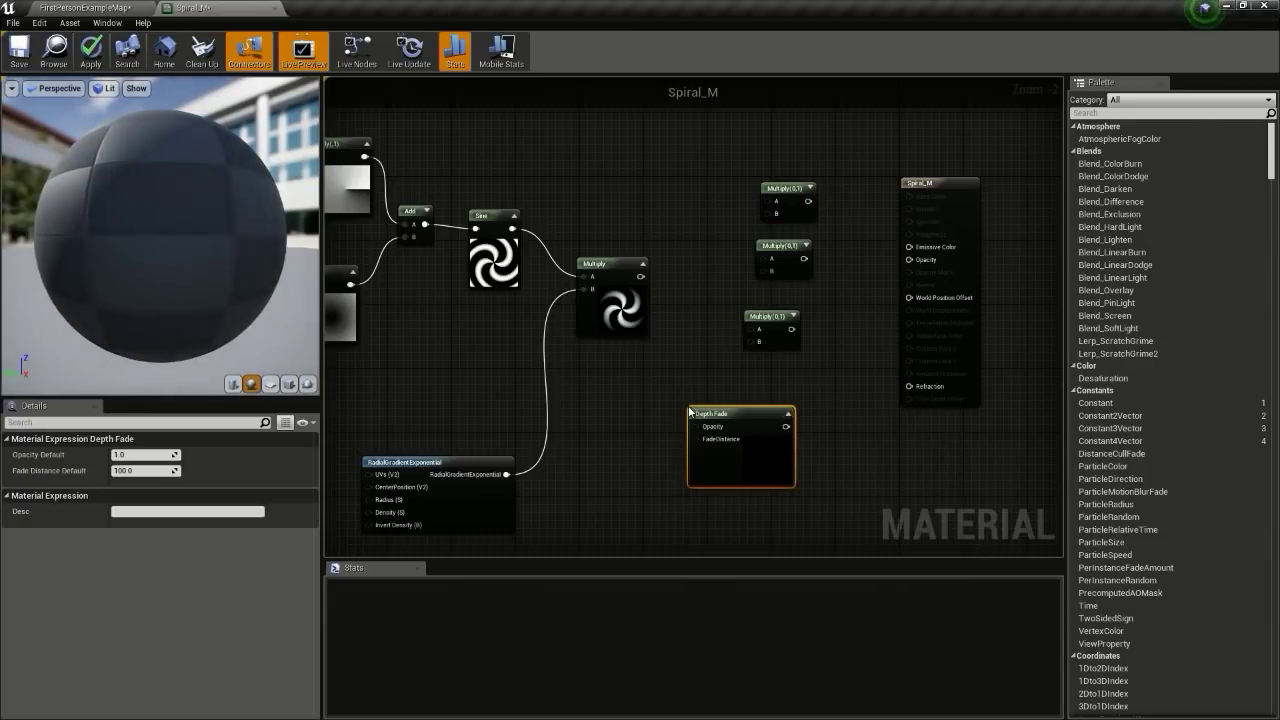
{"action": "left_click_drag", "start_coordinate": [727, 412], "coordinate": [757, 342]}
Step: Multiply the spiral result by DepthFade and route it through a second Multiply's A input into Opacity
{"action": "left_click_drag", "start_coordinate": [641, 276], "coordinate": [754, 330]}
{"action": "left_click_drag", "start_coordinate": [790, 257], "coordinate": [910, 260]}
Step: Add a ParticleColor node and route the spiral Multiply through A of the uppermost Multiply into Emissive Color
{"action": "right_click_drag", "start_coordinate": [791, 449], "coordinate": [761, 378]}
{"action": "right_click", "coordinate": [755, 394]}
{"action": "type", "text": "particl"}
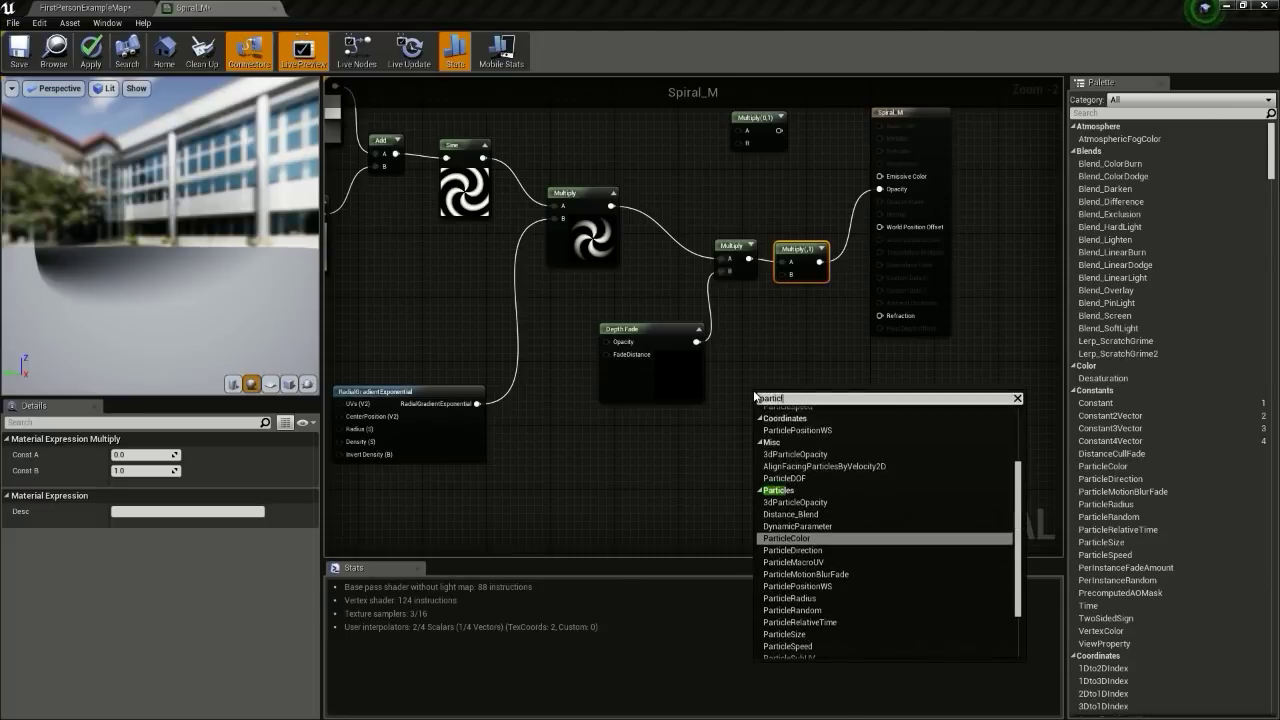
{"action": "key", "text": "Return"}
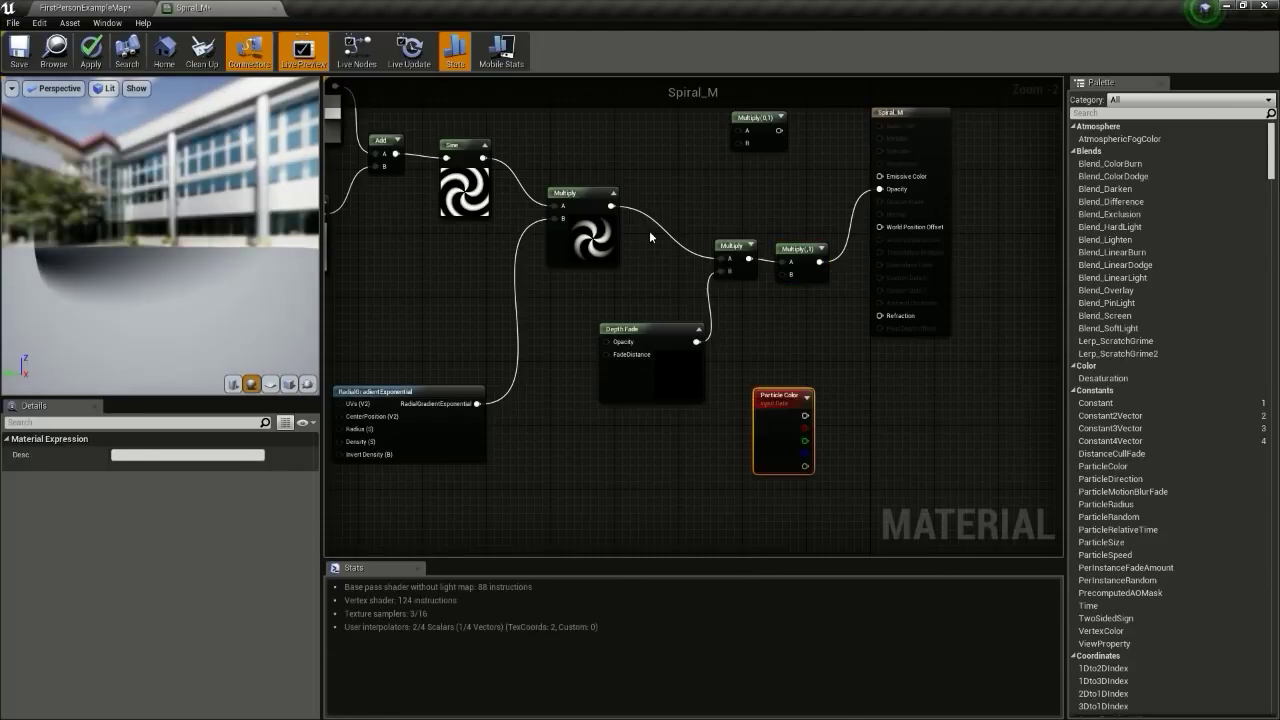
{"action": "left_click_drag", "start_coordinate": [610, 205], "coordinate": [922, 178]}
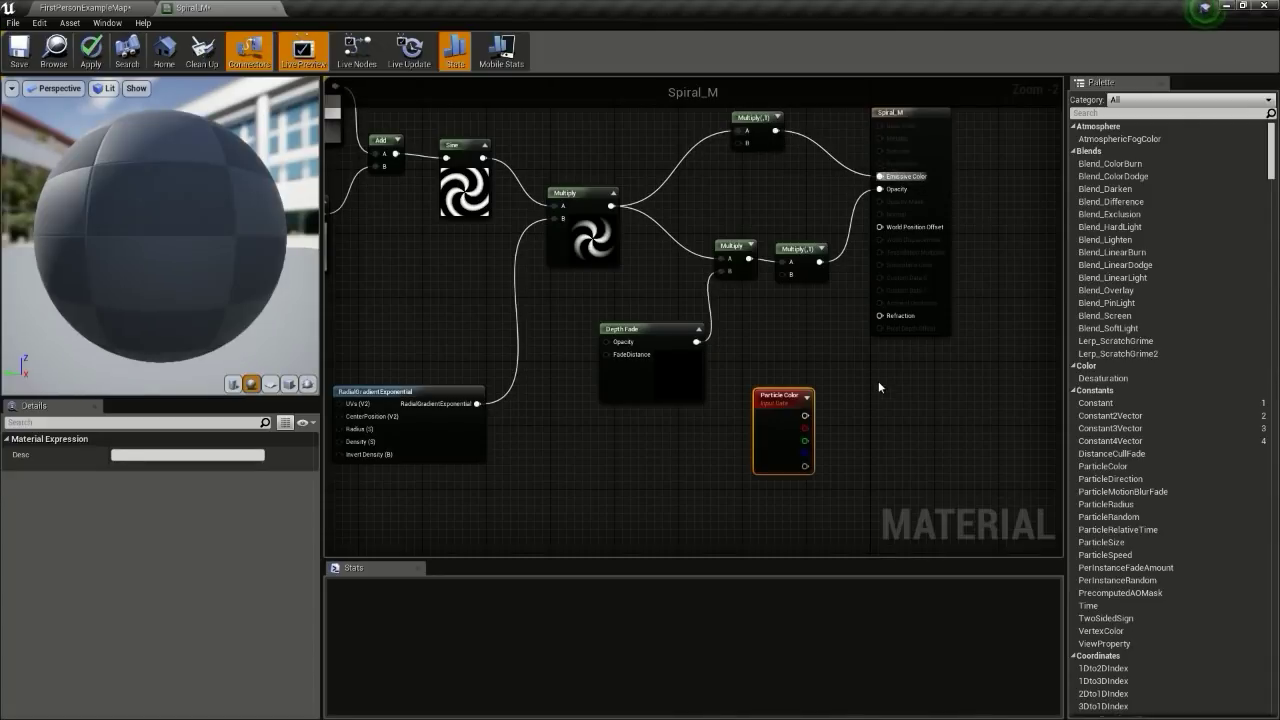
Step: Move ParticleColor below the Multiply nodes and connect its alpha to the opacity Multiply's B and its colour to the emissive Multiply's B
{"action": "left_click_drag", "start_coordinate": [796, 406], "coordinate": [730, 428]}
{"action": "left_click_drag", "start_coordinate": [735, 483], "coordinate": [780, 274]}
{"action": "left_click_drag", "start_coordinate": [737, 437], "coordinate": [742, 144]}
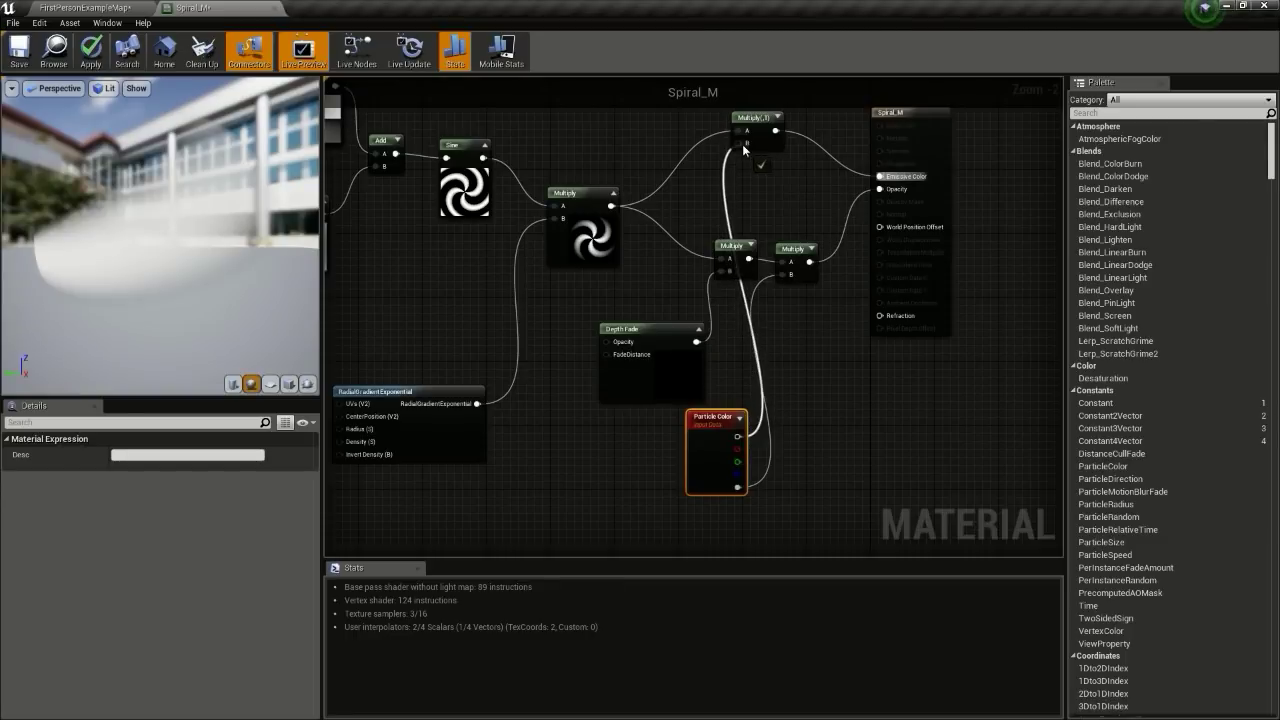
Step: Preview the spiral material on a cube, inspect the swirl from above, and apply the material changes
{"action": "left_click", "coordinate": [289, 384]}
{"action": "scroll", "coordinate": [278, 271], "scroll_direction": "down", "scroll_amount": 5}
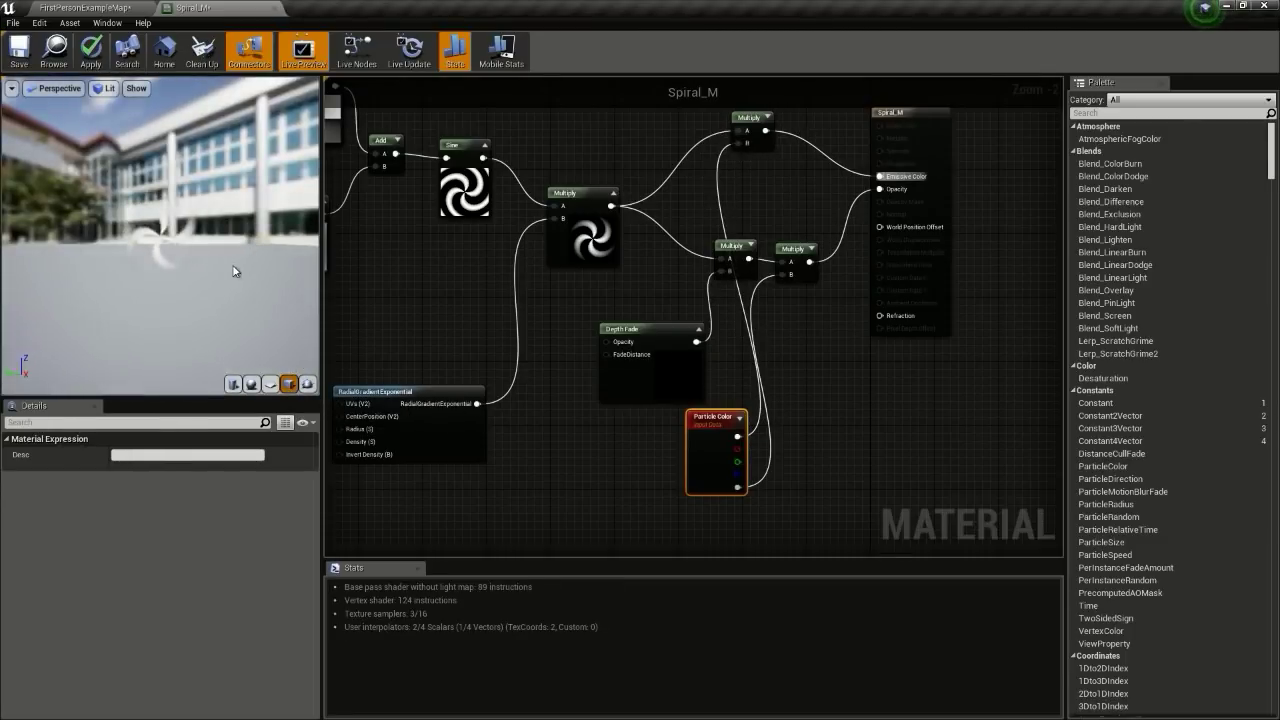
{"action": "left_click_drag", "start_coordinate": [237, 271], "coordinate": [85, 281]}
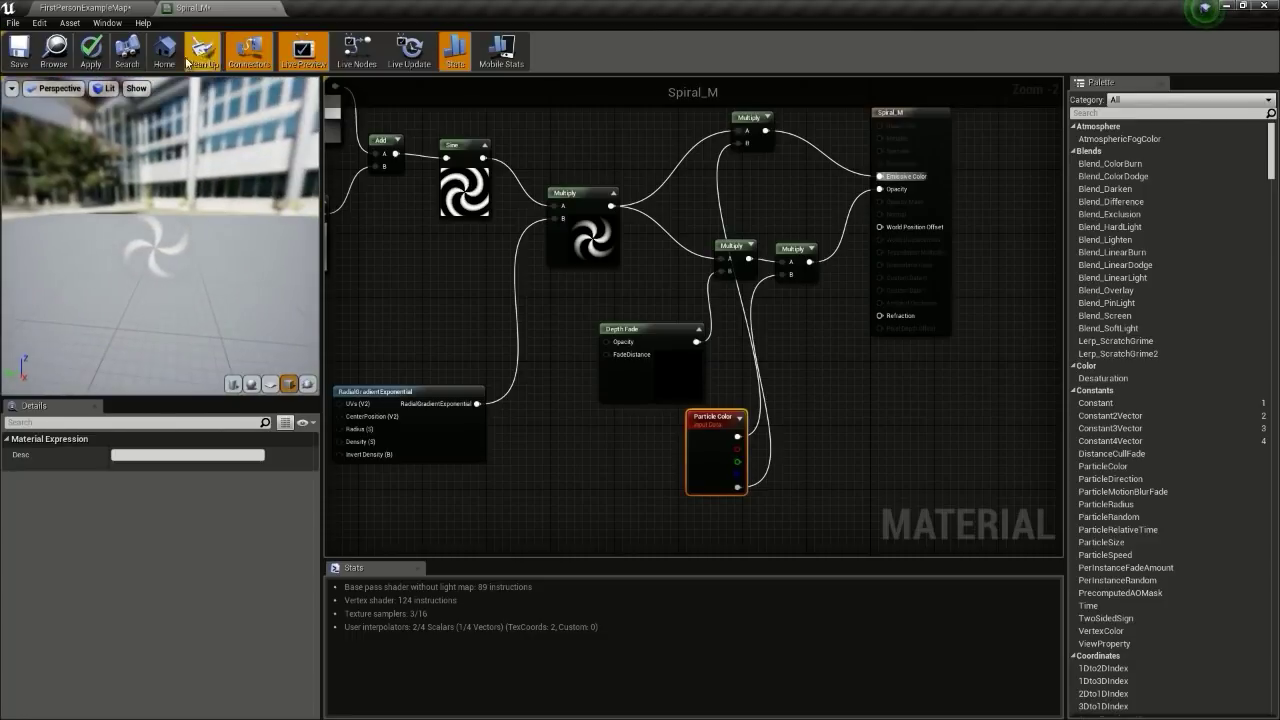
{"action": "left_click", "coordinate": [91, 50]}
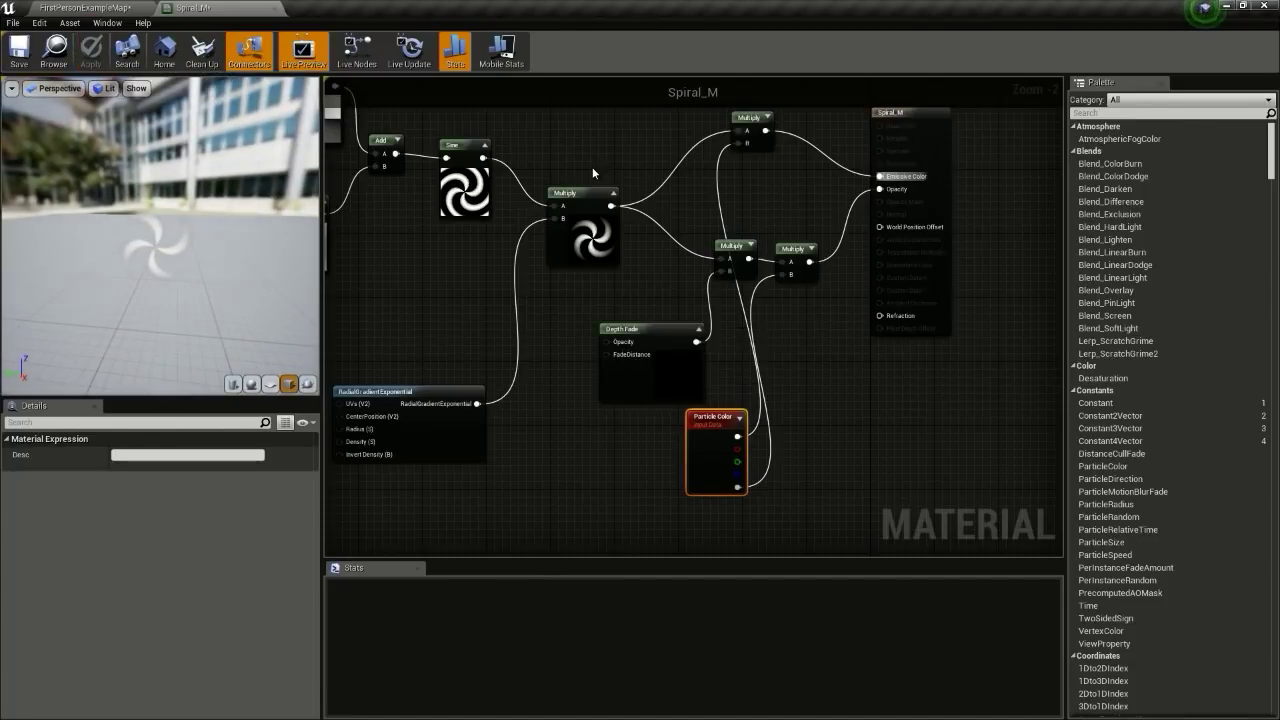
Step: Move the Sine node closer to the spiral Multiply node and view the preview cube from another angle
{"action": "left_click_drag", "start_coordinate": [455, 145], "coordinate": [534, 152]}
{"action": "left_click_drag", "start_coordinate": [131, 250], "coordinate": [290, 230]}
{"action": "scroll", "coordinate": [777, 290], "scroll_direction": "down", "scroll_amount": 3}
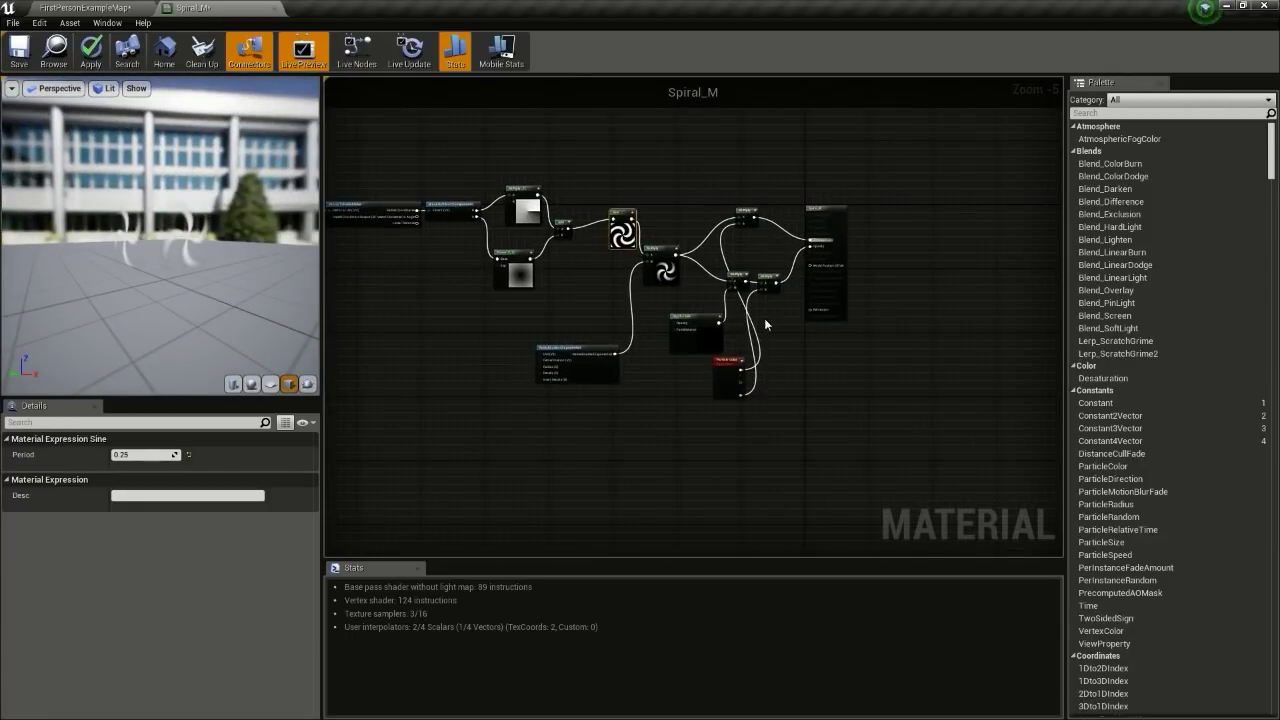
Step: Create a particle system named Beam_P in the Effect folder of the first-person project
{"action": "left_click", "coordinate": [128, 7]}
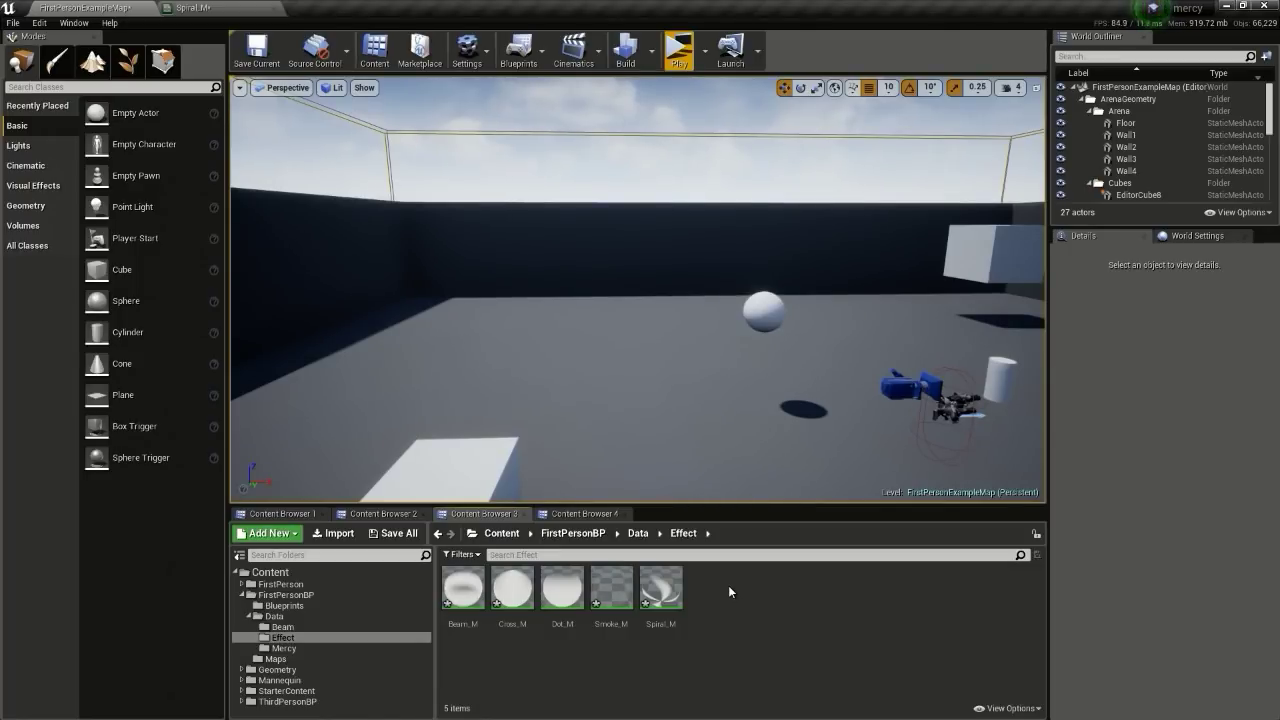
{"action": "right_click", "coordinate": [729, 592]}
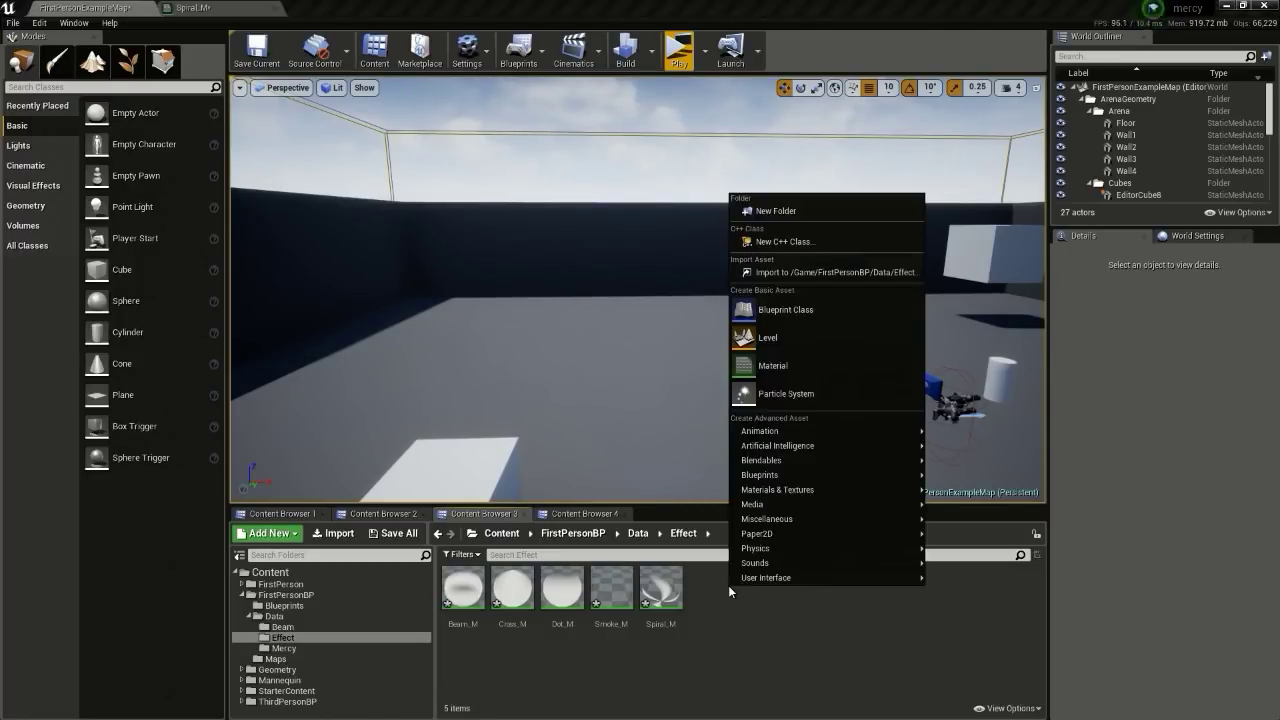
{"action": "left_click", "coordinate": [804, 390]}
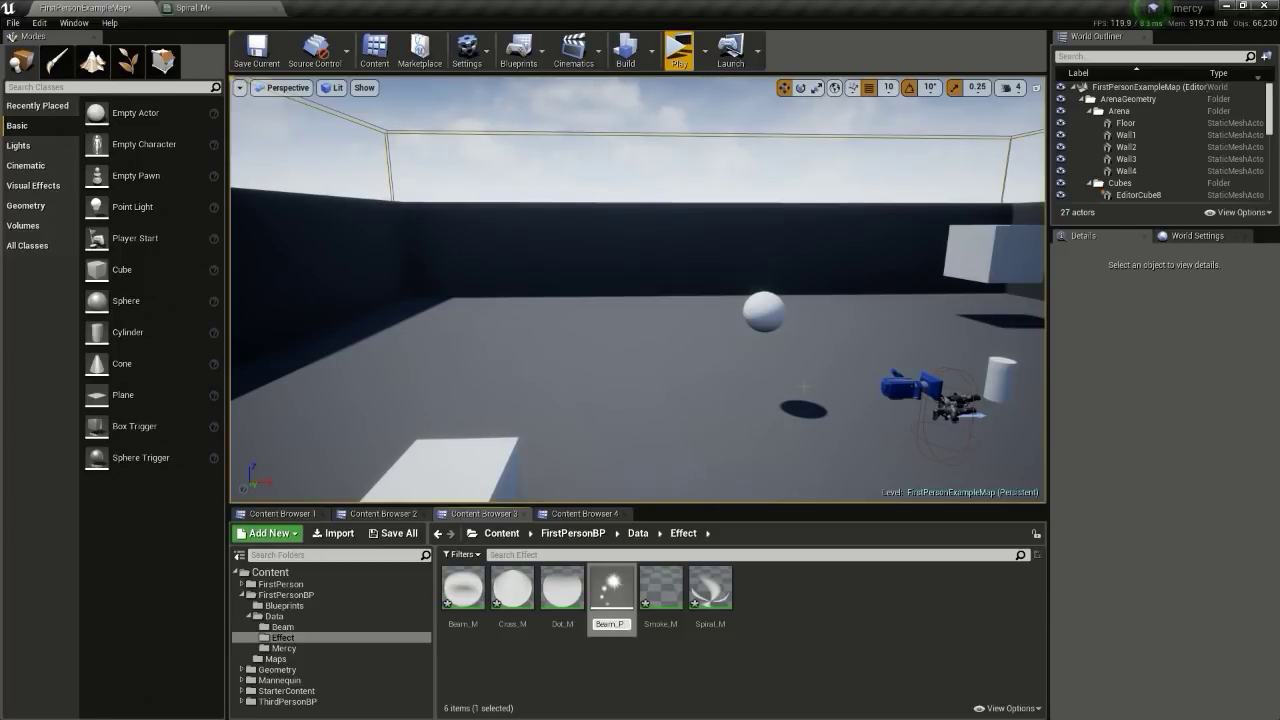
{"action": "key", "text": "Return"}
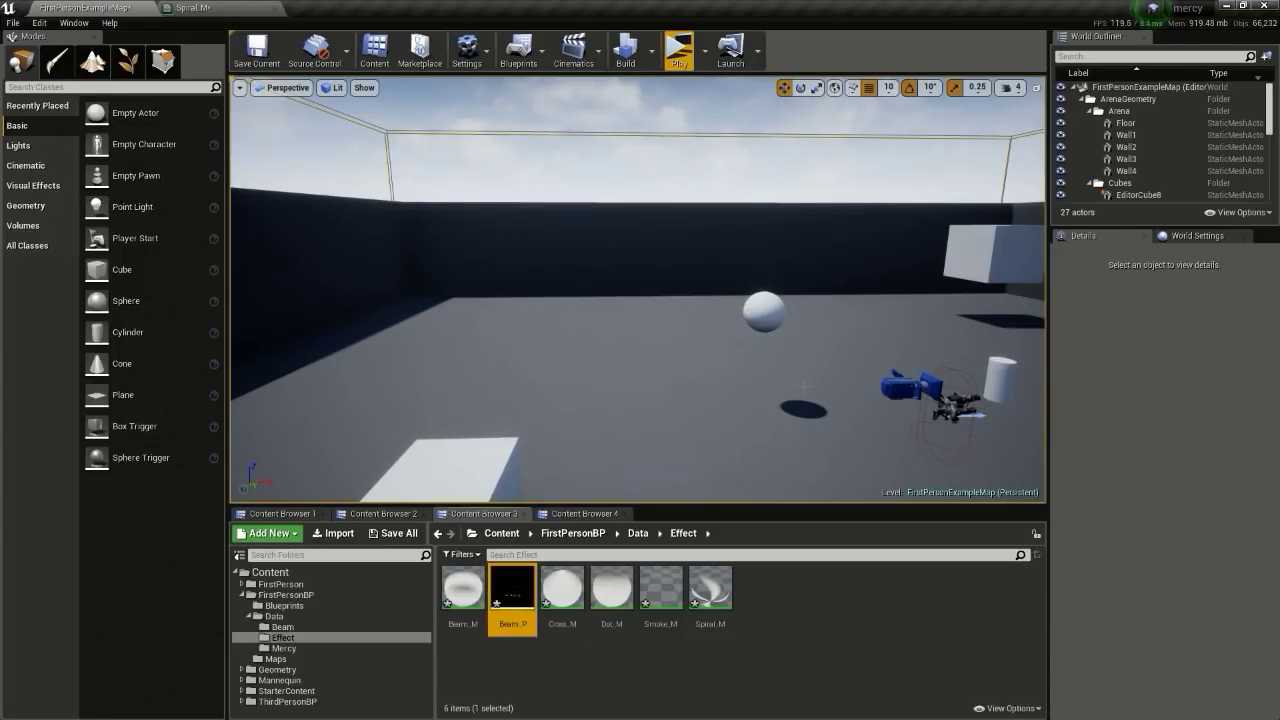
Step: Open the Beam_P particle system and add Beam Data as its emitter's type data
{"action": "double_click", "coordinate": [519, 574]}
{"action": "right_click", "coordinate": [472, 300]}
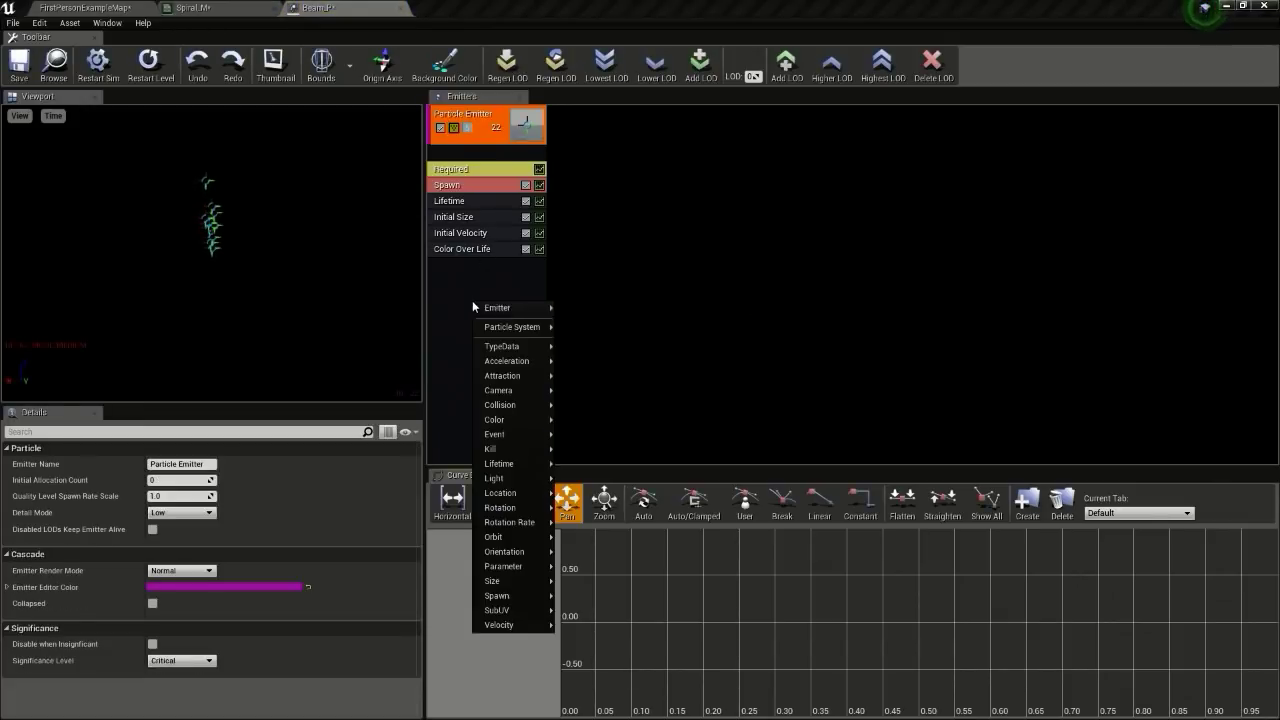
{"action": "mouse_move", "coordinate": [523, 327]}
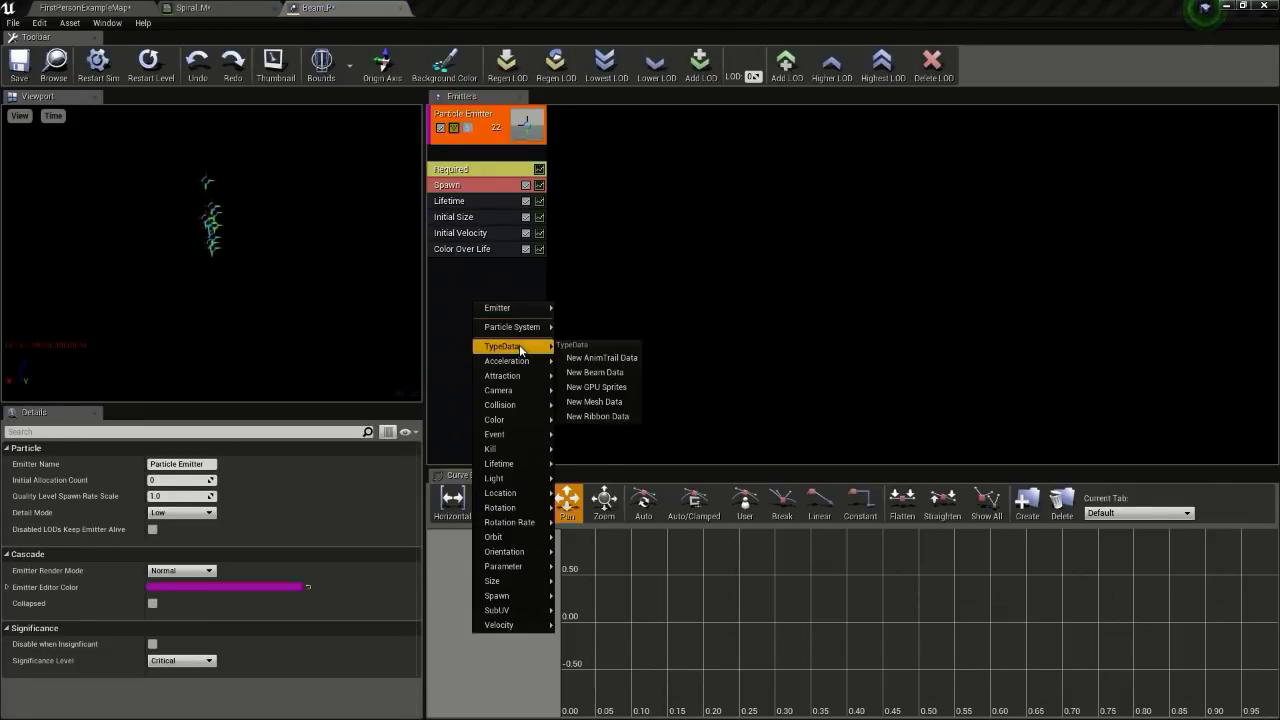
{"action": "left_click", "coordinate": [621, 374]}
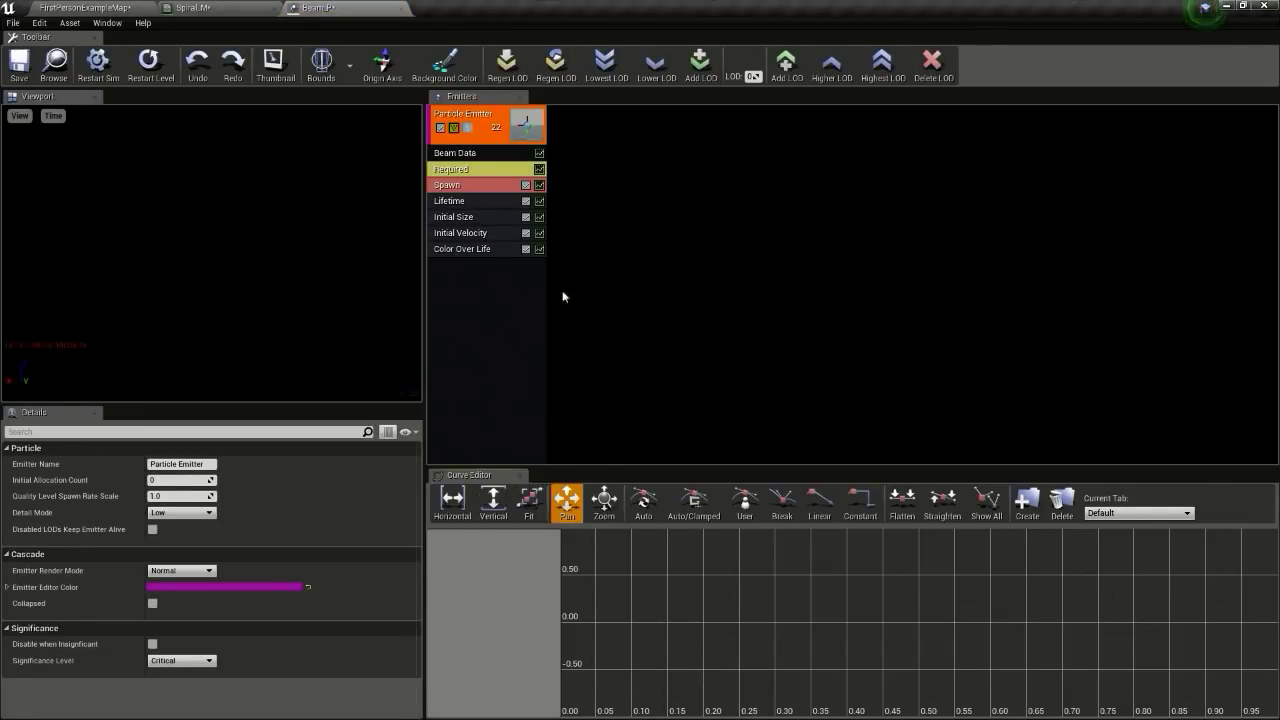
Step: Assign the Beam_M material from the Effect folder to the emitter's Required module
{"action": "left_click", "coordinate": [462, 175]}
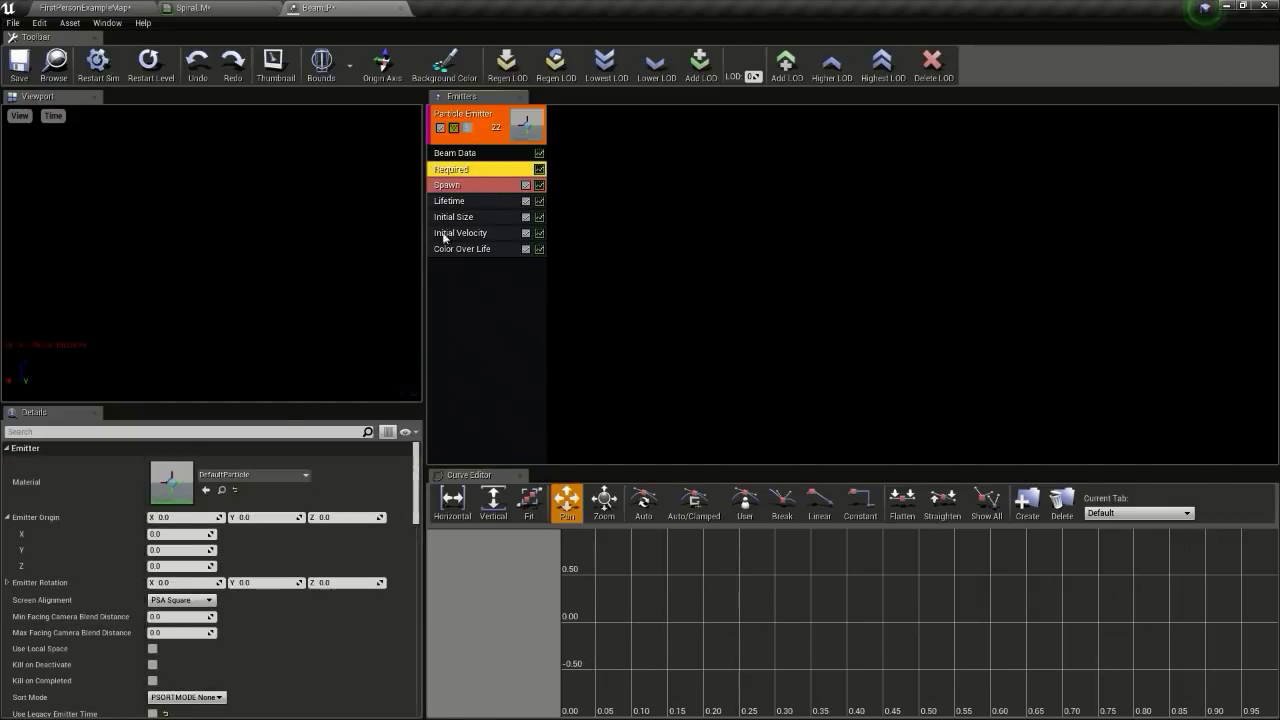
{"action": "left_click", "coordinate": [123, 10]}
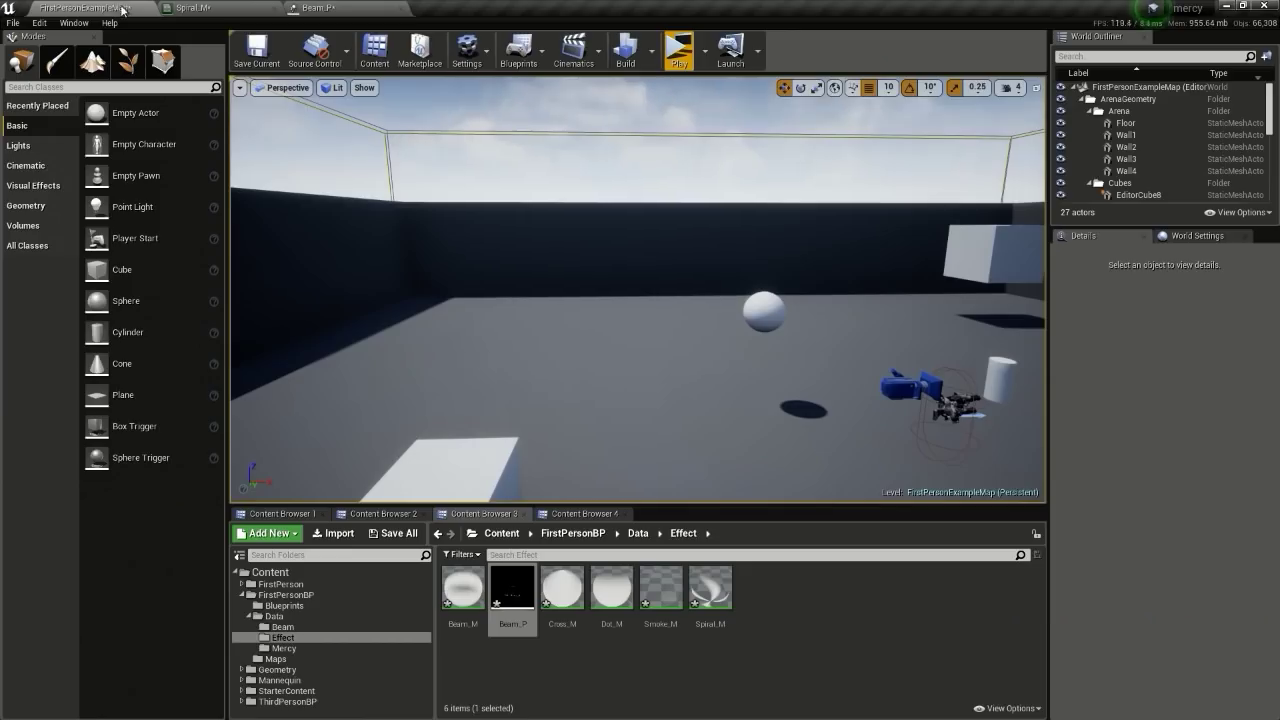
{"action": "left_click", "coordinate": [664, 691]}
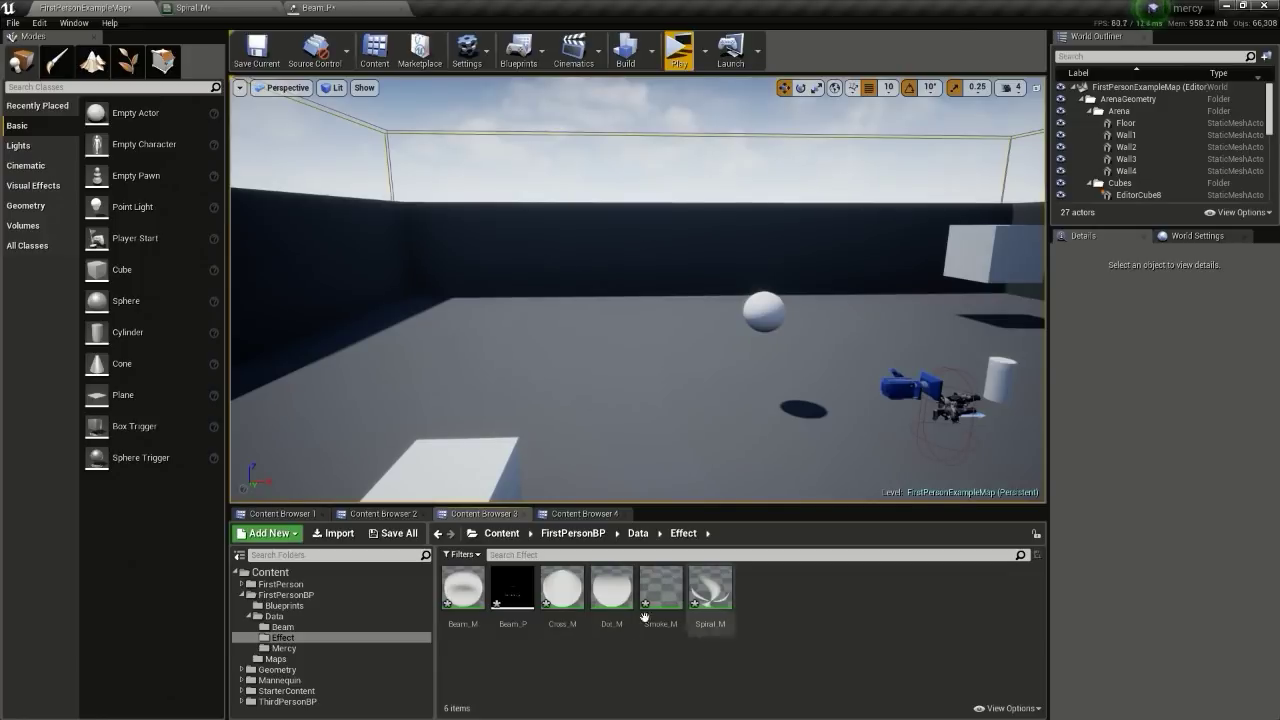
{"action": "left_click", "coordinate": [466, 592]}
{"action": "left_click", "coordinate": [345, 8]}
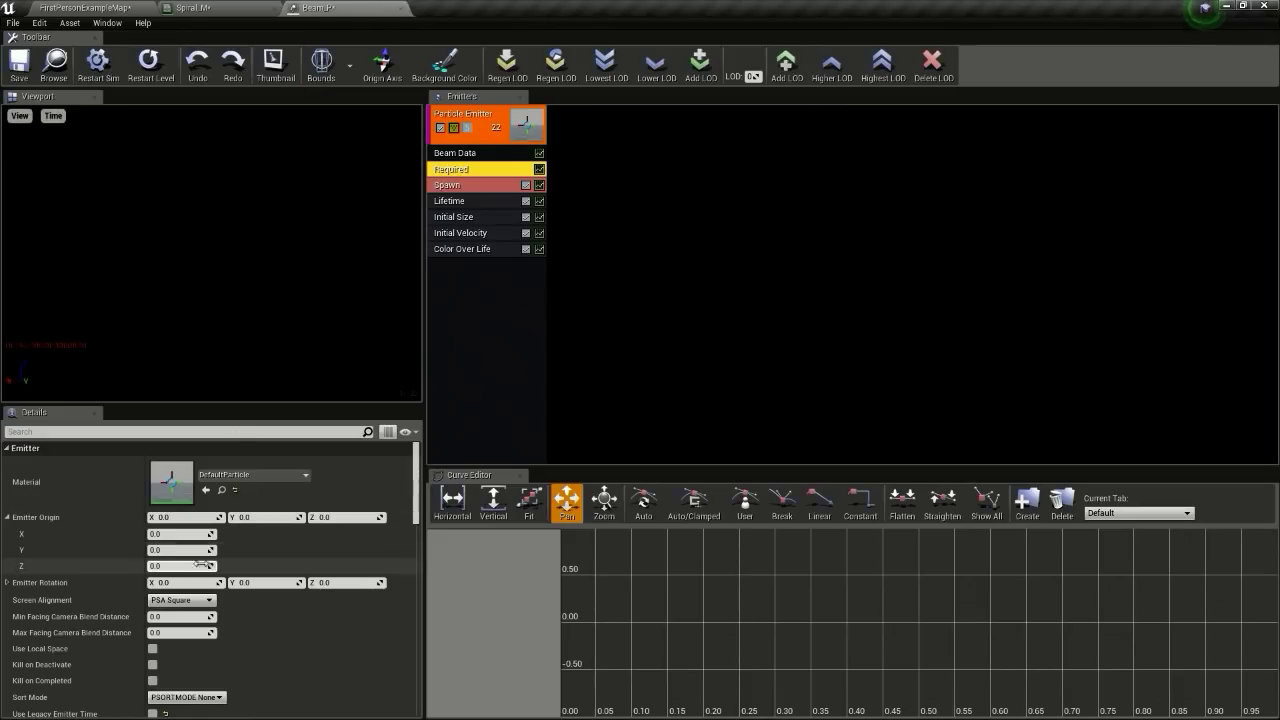
{"action": "left_click", "coordinate": [205, 489]}
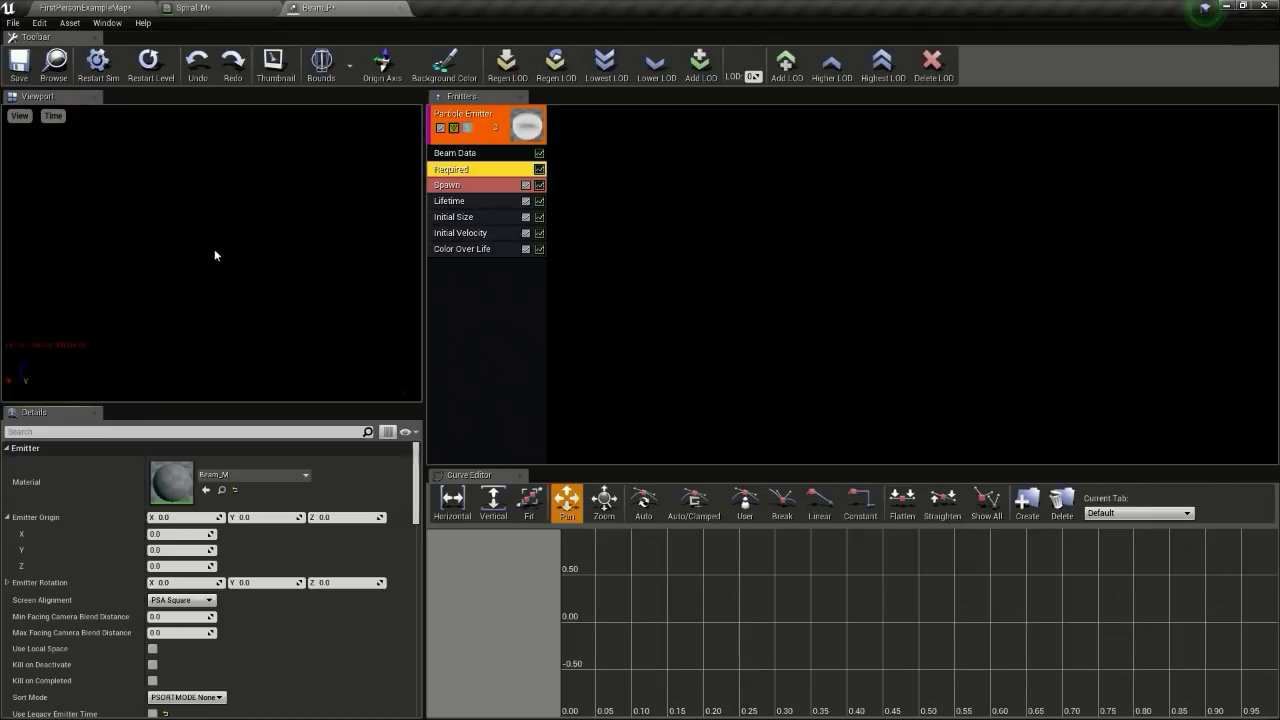
Step: Configure Beam Data with Speed 0, Sheets 3 and Target as the beam method
{"action": "left_click", "coordinate": [474, 153]}
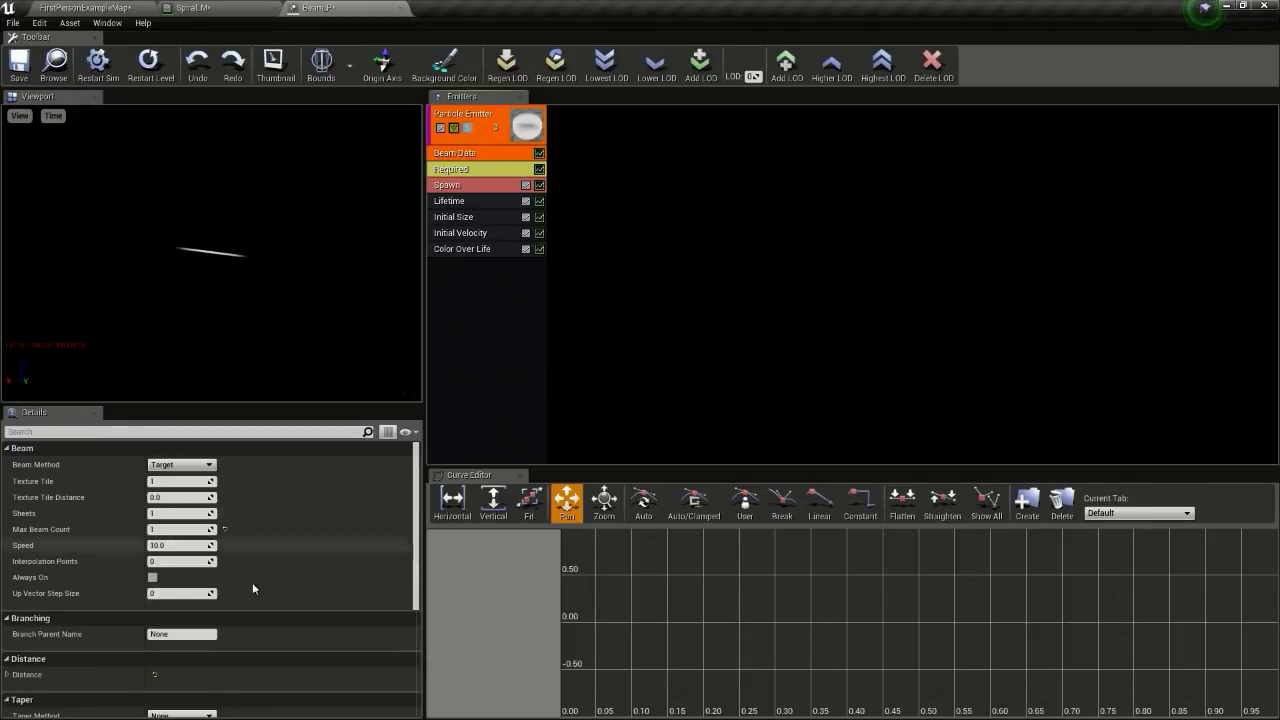
{"action": "left_click", "coordinate": [174, 545]}
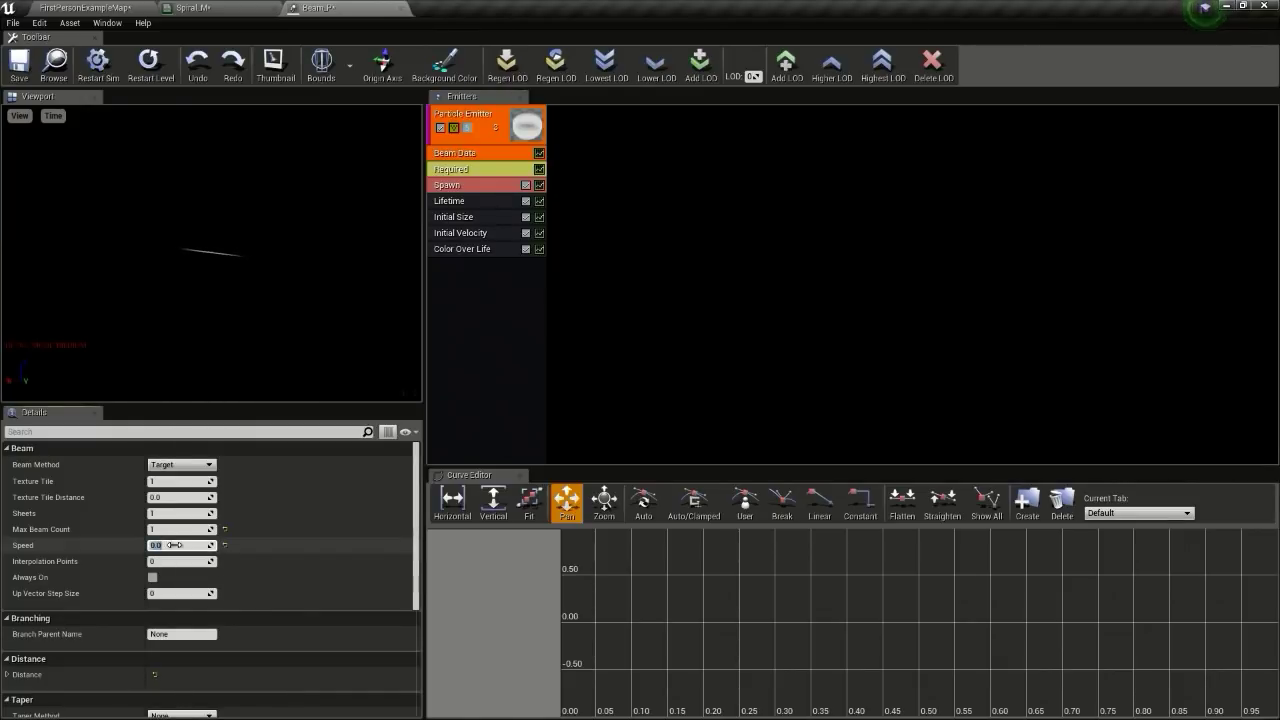
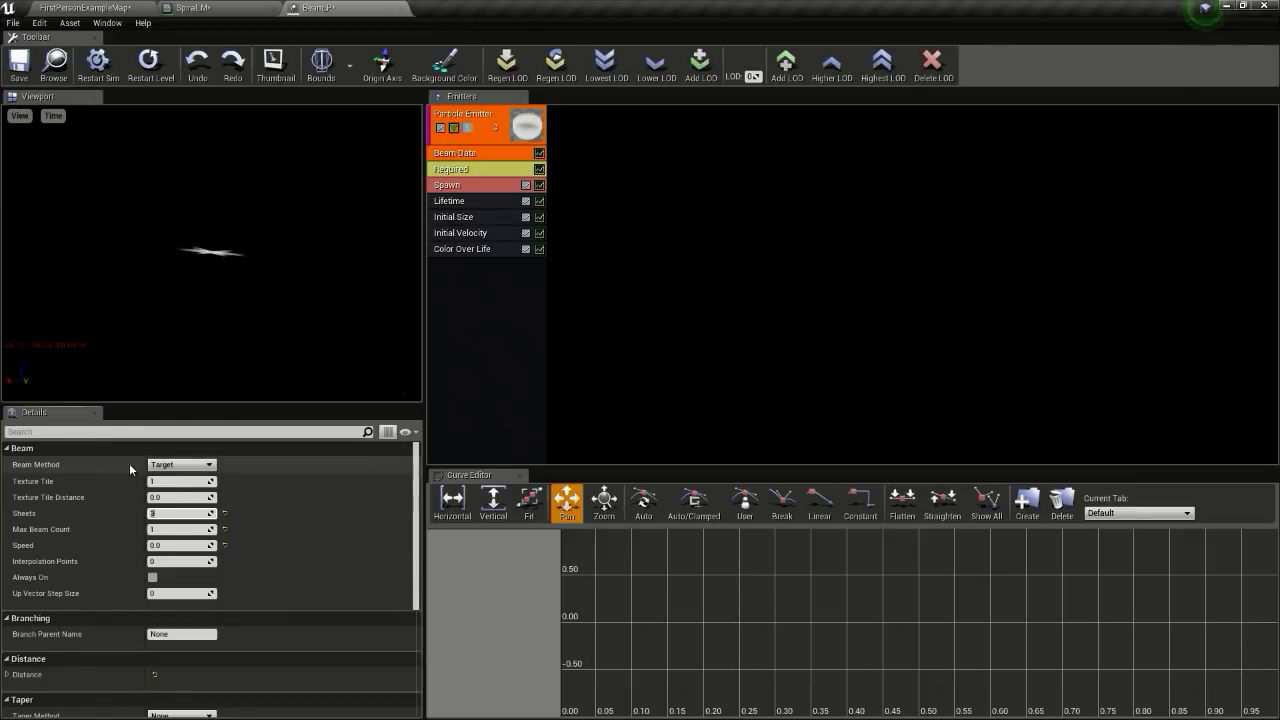
{"action": "left_click", "coordinate": [180, 465]}
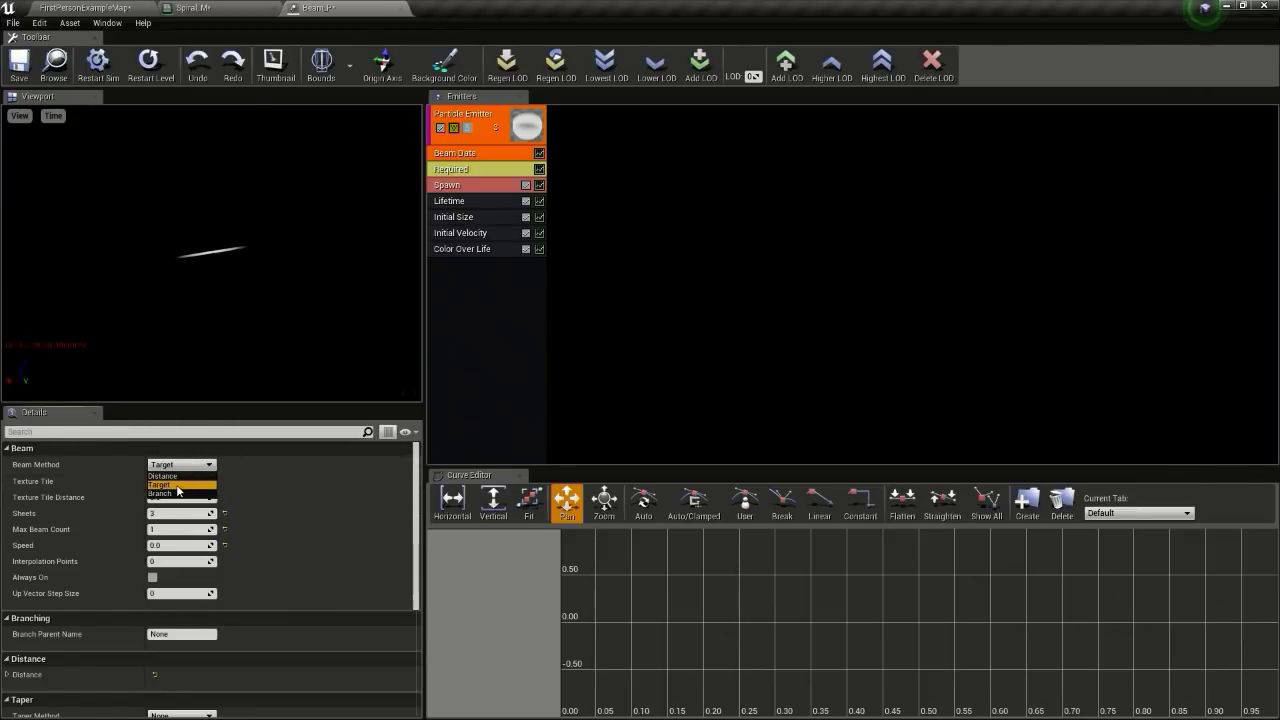
{"action": "left_click", "coordinate": [177, 486]}
Step: Add a beam Source module to the particle emitter
{"action": "right_click", "coordinate": [485, 287]}
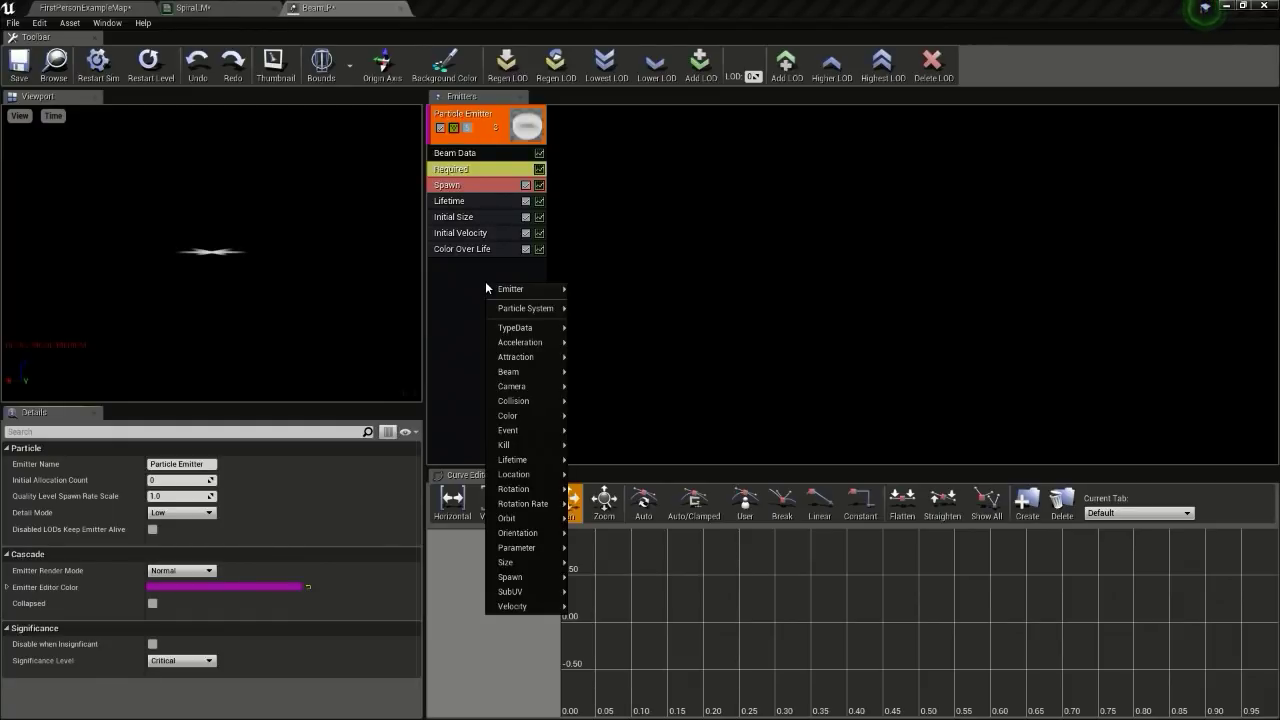
{"action": "left_click", "coordinate": [455, 284]}
{"action": "right_click", "coordinate": [465, 283]}
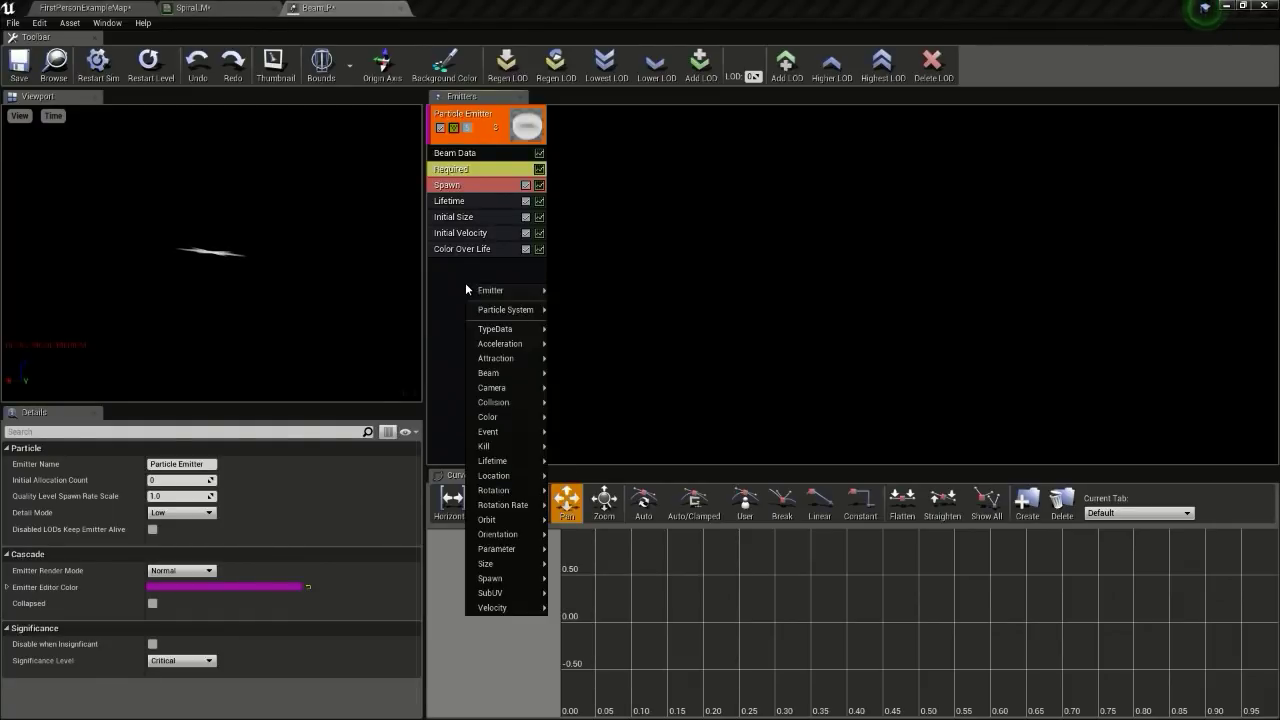
{"action": "mouse_move", "coordinate": [516, 382]}
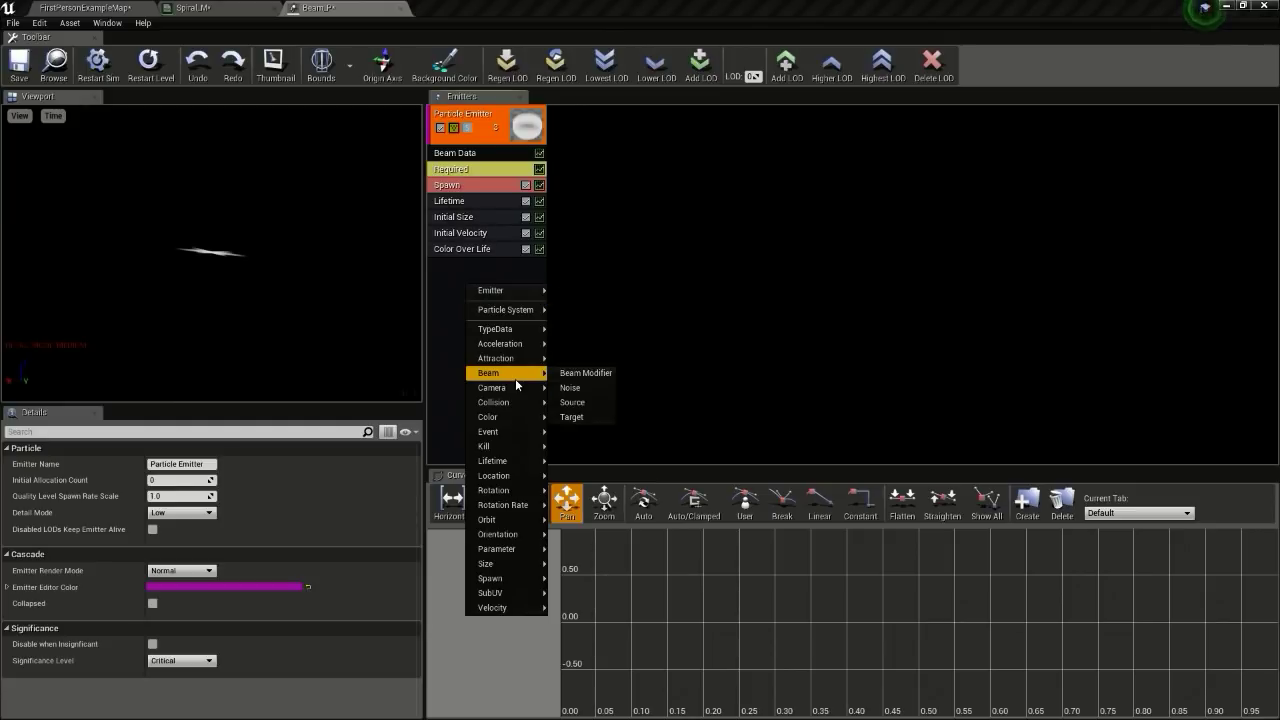
{"action": "left_click", "coordinate": [583, 404]}
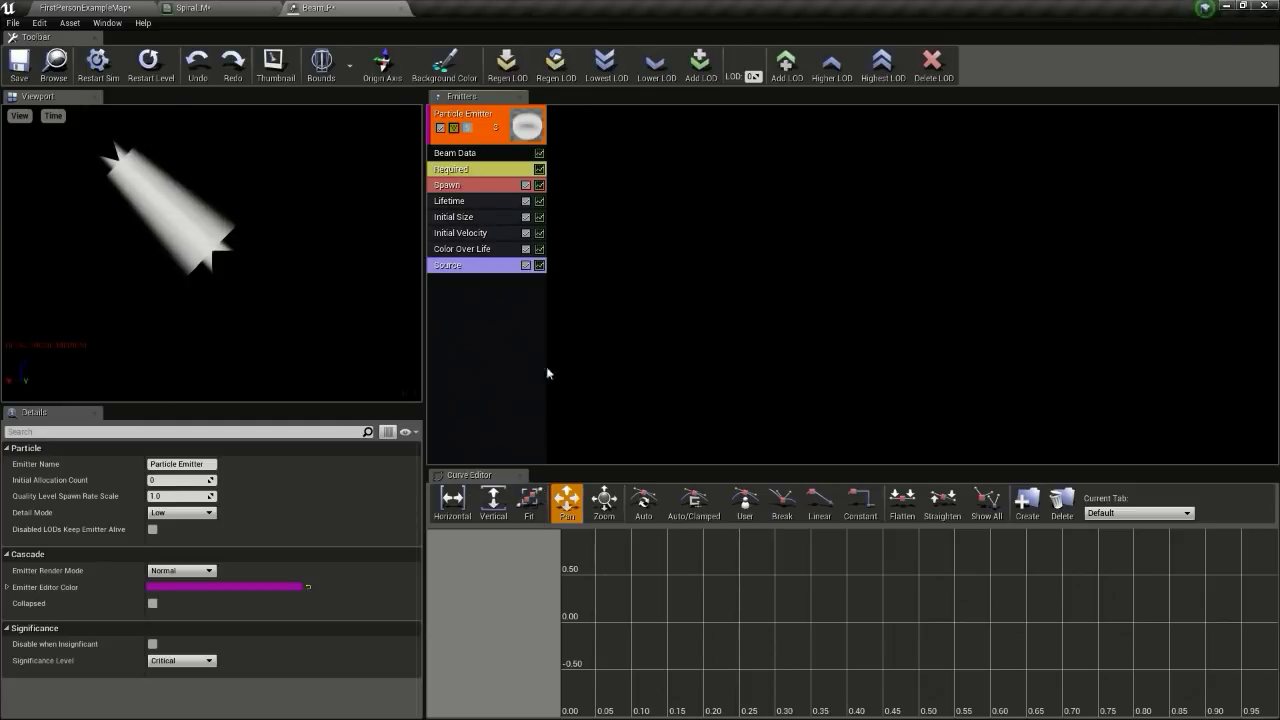
Step: Set the Source module's method to User Set and its source constant to X -400, Y 0, Z 0
{"action": "left_click", "coordinate": [481, 266]}
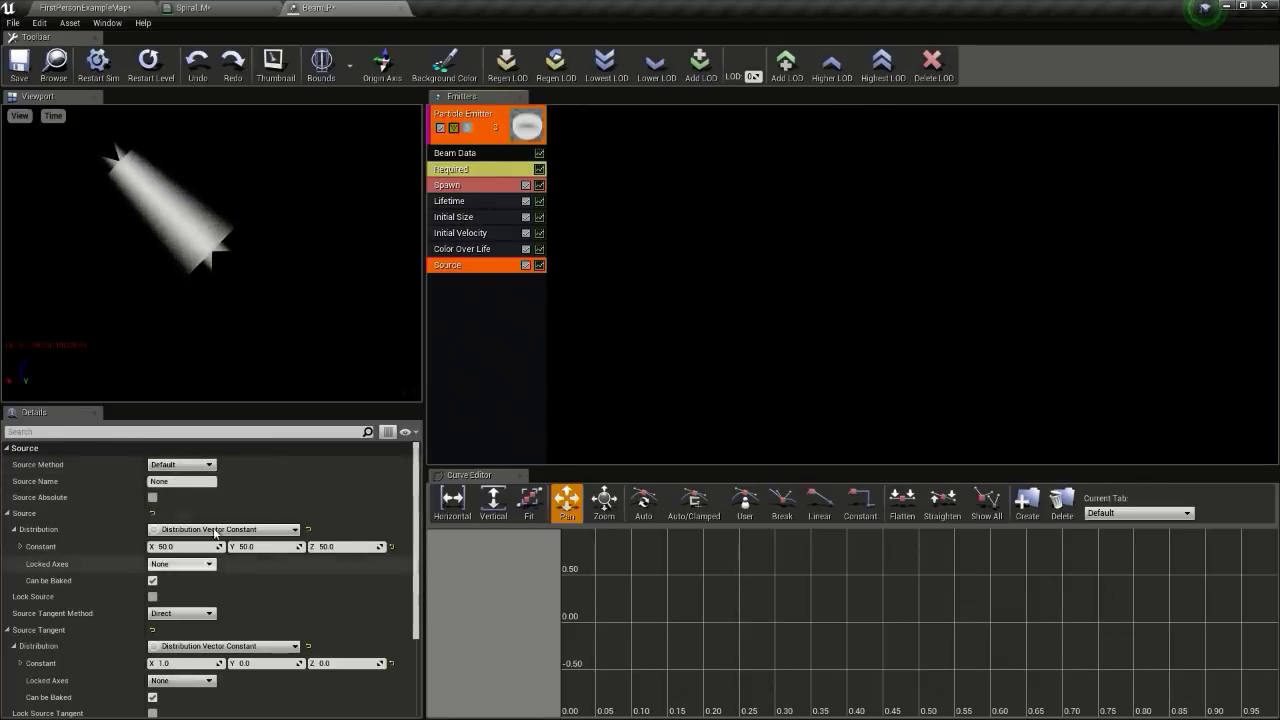
{"action": "left_click", "coordinate": [196, 466]}
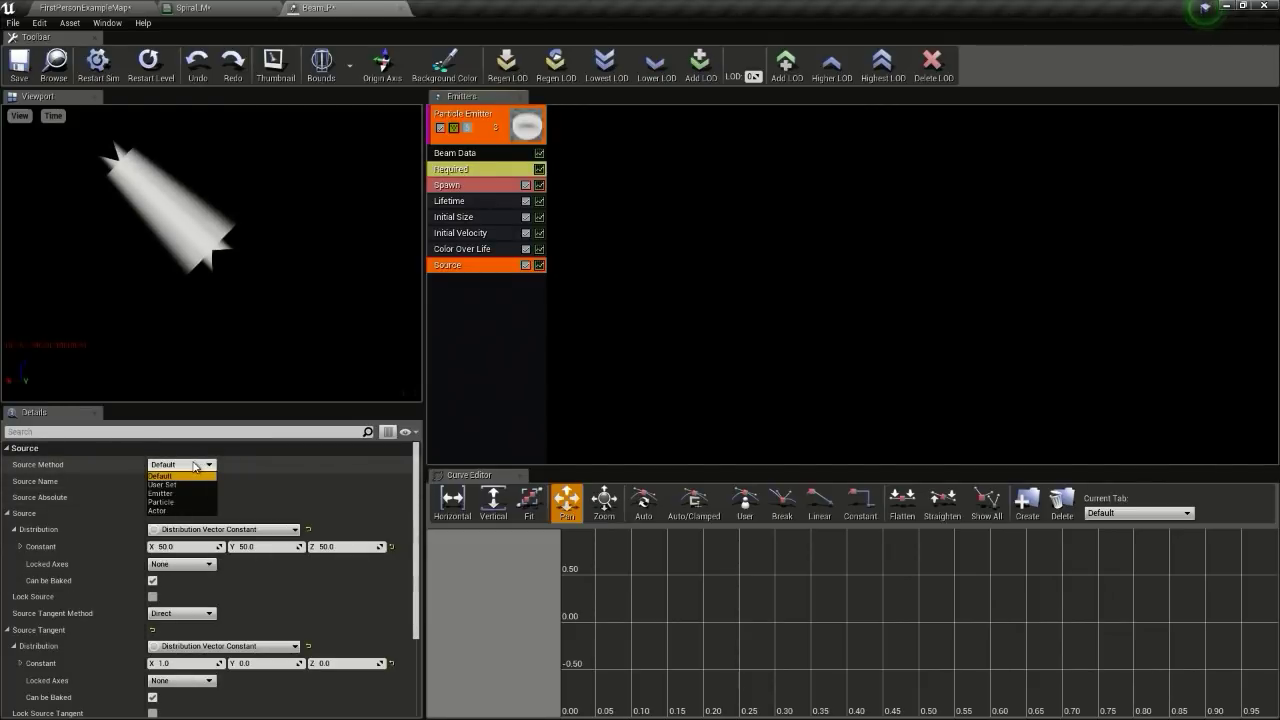
{"action": "left_click", "coordinate": [162, 484]}
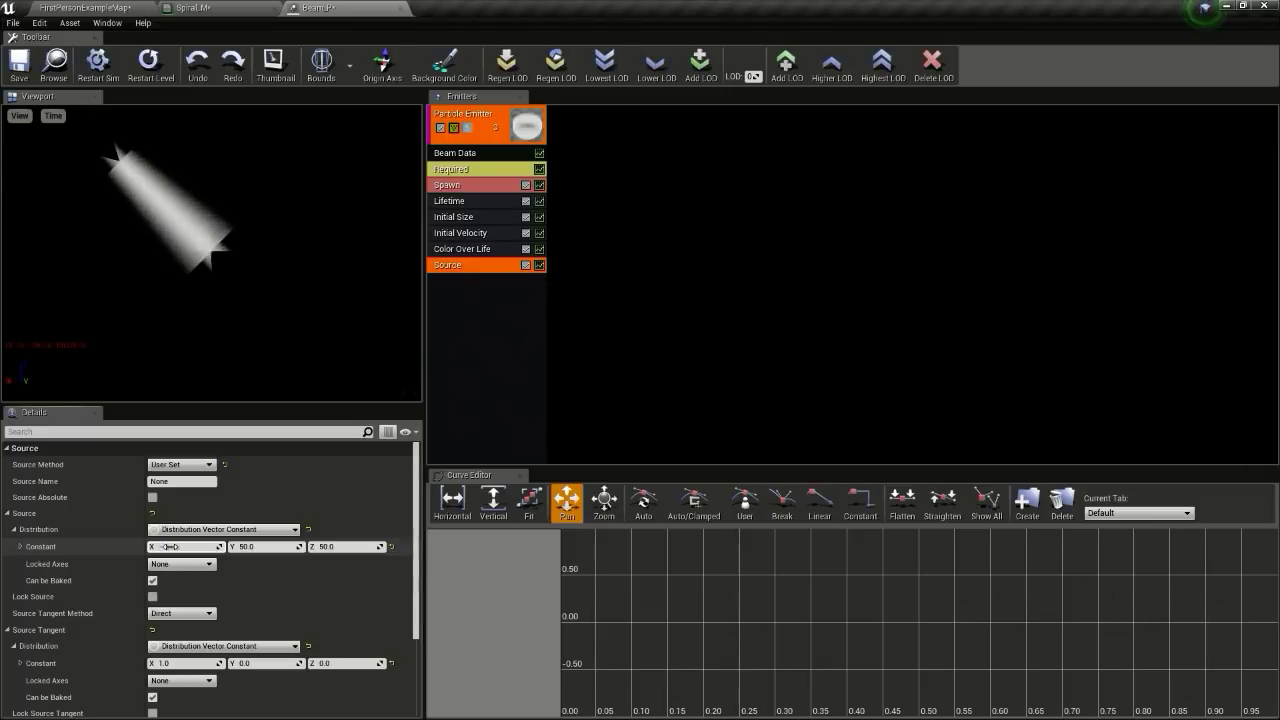
{"action": "key", "text": "Return"}
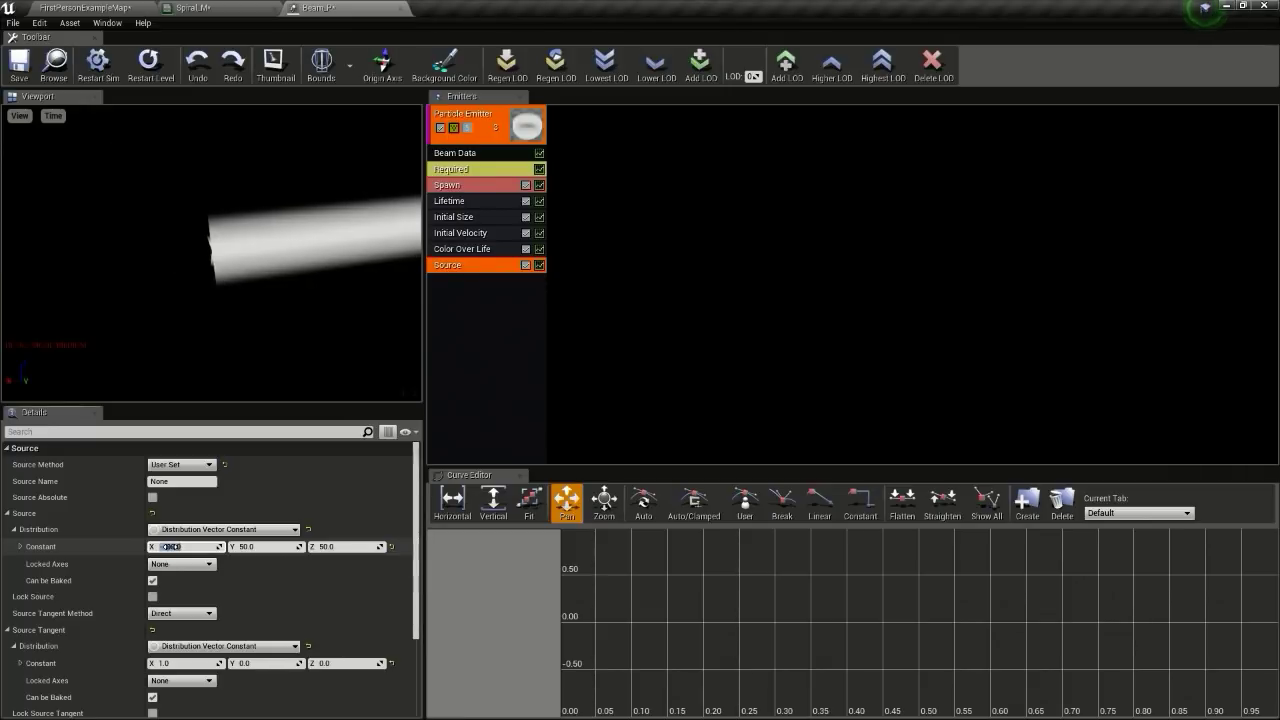
{"action": "left_click", "coordinate": [290, 547]}
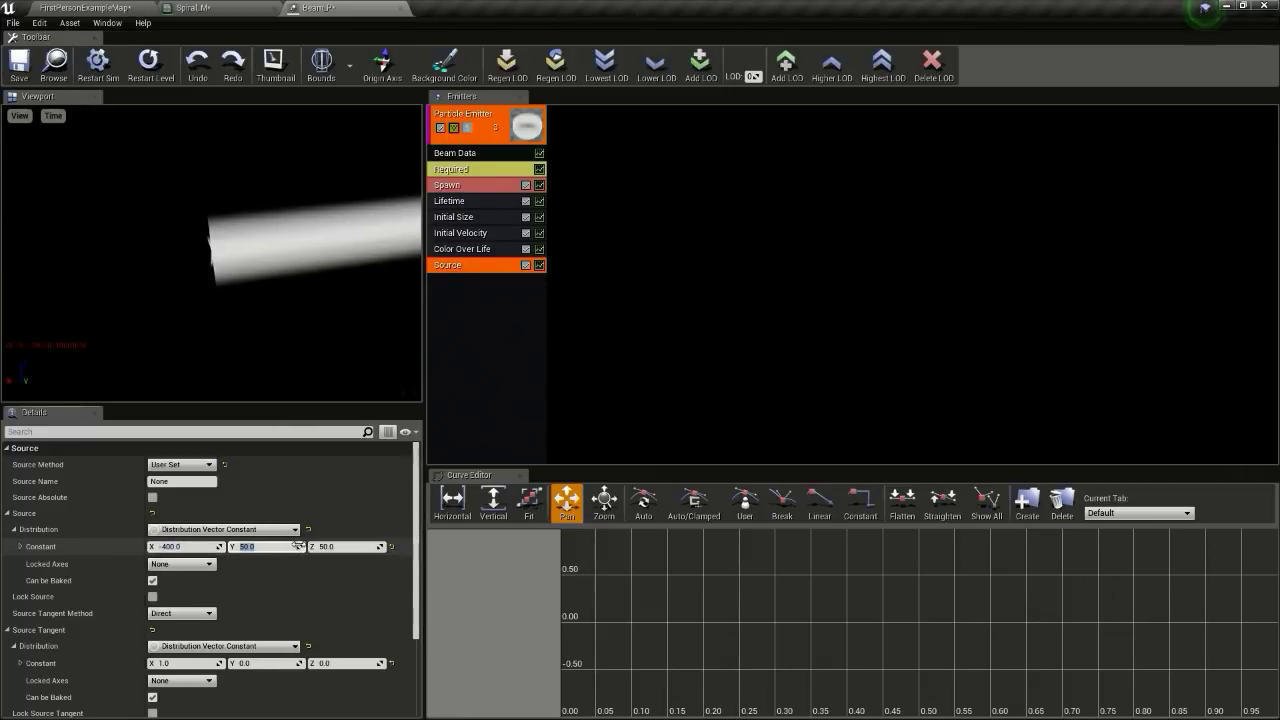
{"action": "left_click", "coordinate": [341, 547]}
{"action": "type", "text": "0"}
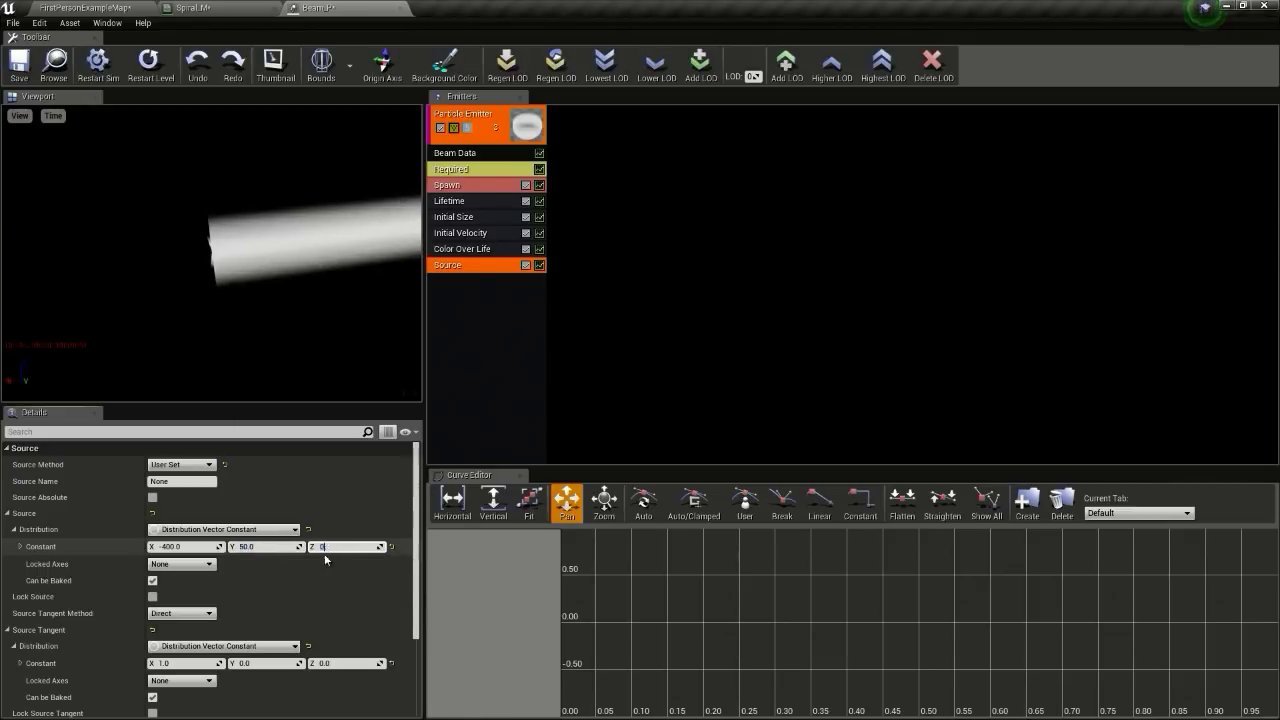
{"action": "left_click", "coordinate": [258, 548]}
{"action": "type", "text": "0"}
{"action": "key", "text": "Return"}
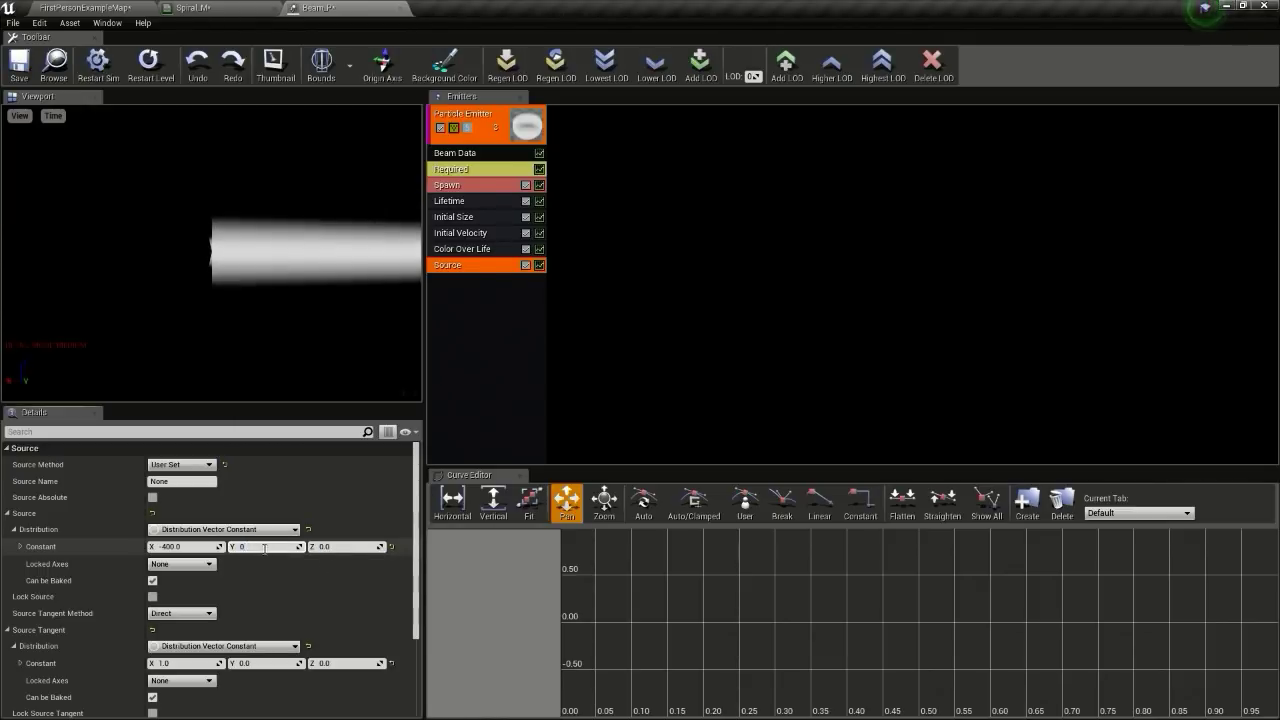
Step: Add a beam Target module to the particle emitter
{"action": "right_click", "coordinate": [454, 291]}
{"action": "mouse_move", "coordinate": [490, 381]}
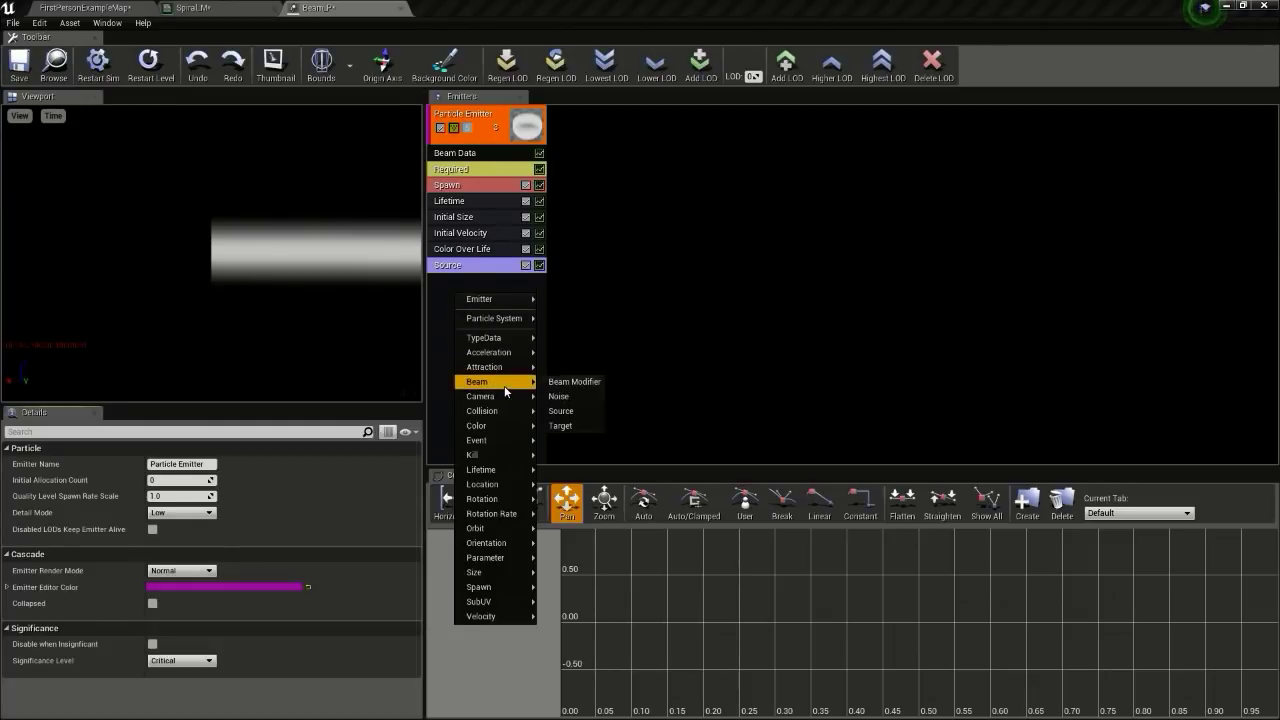
{"action": "left_click", "coordinate": [562, 426]}
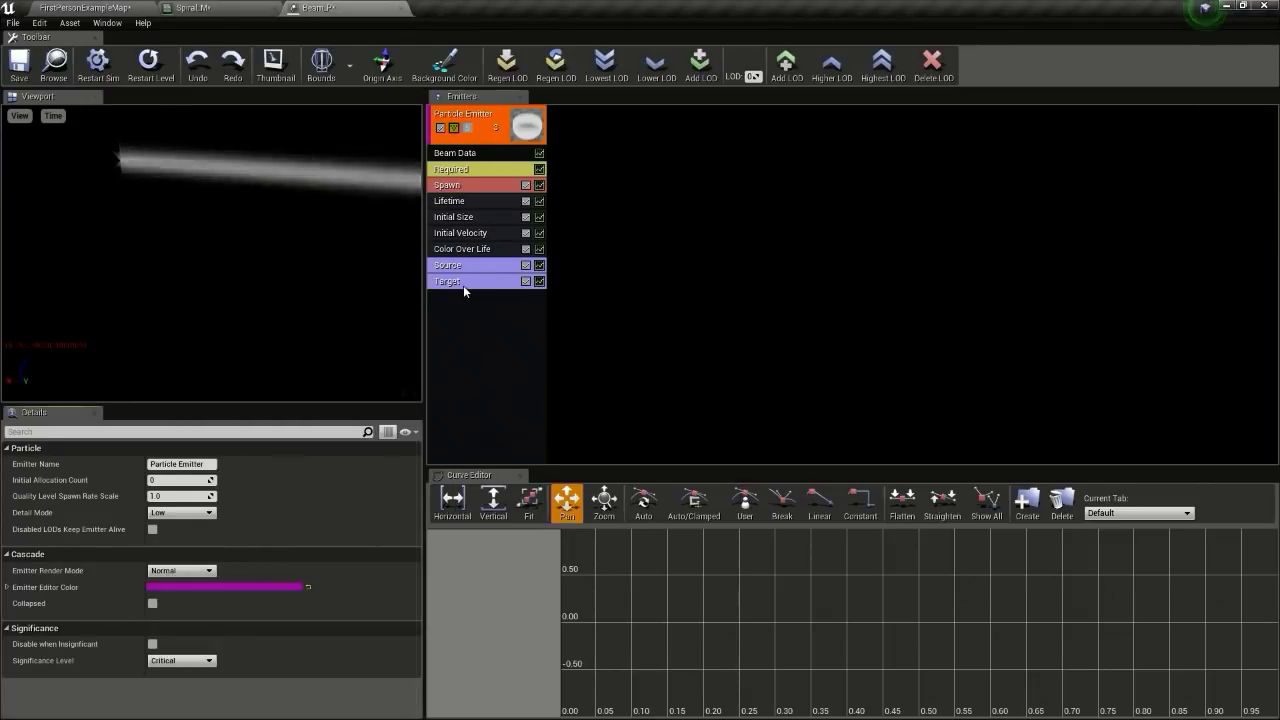
Step: Set the Target module's target constant to X 400, Y 0, Z 0
{"action": "left_click", "coordinate": [463, 283]}
{"action": "left_click", "coordinate": [185, 531]}
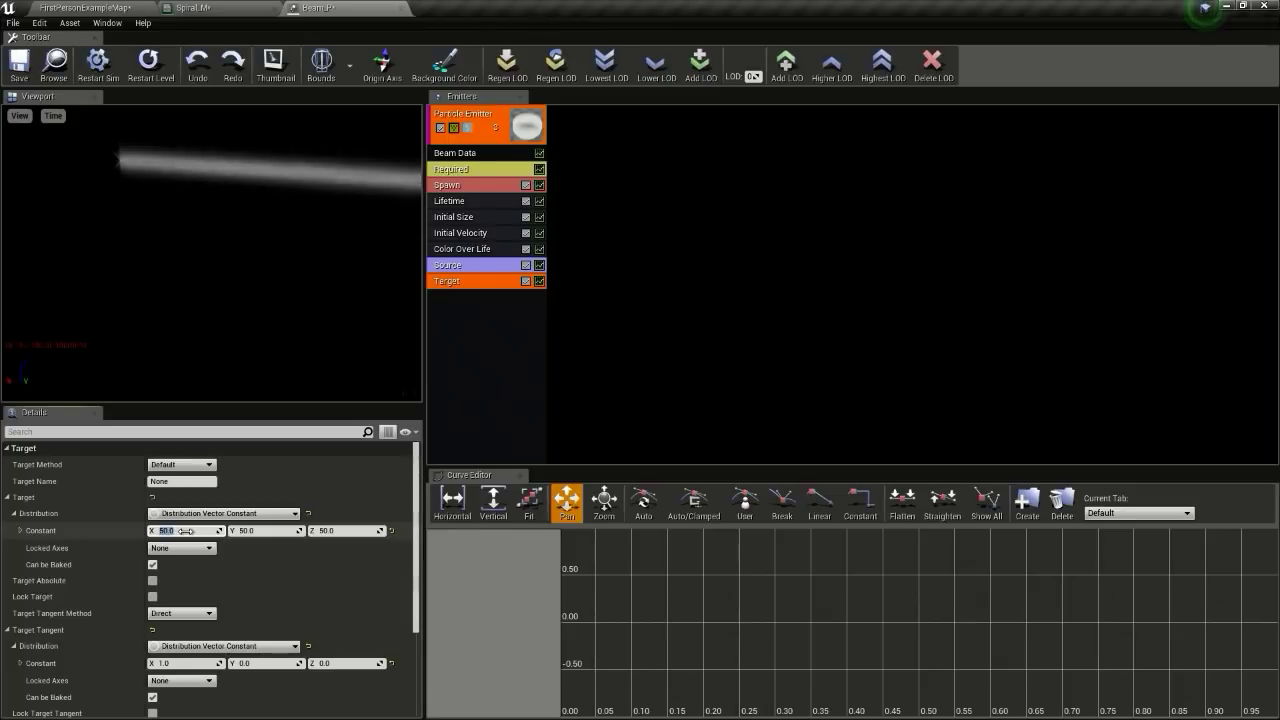
{"action": "type", "text": "400"}
{"action": "left_click", "coordinate": [300, 528]}
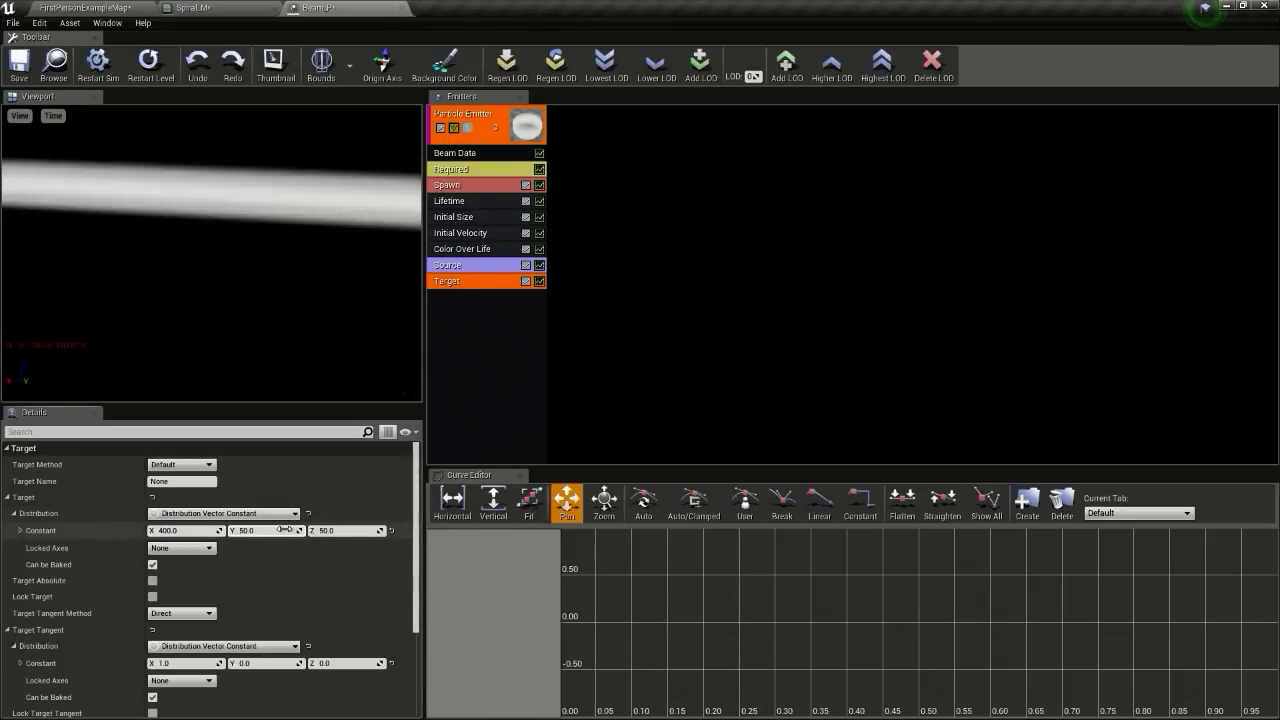
{"action": "type", "text": "0"}
{"action": "left_click", "coordinate": [338, 531]}
{"action": "type", "text": "0"}
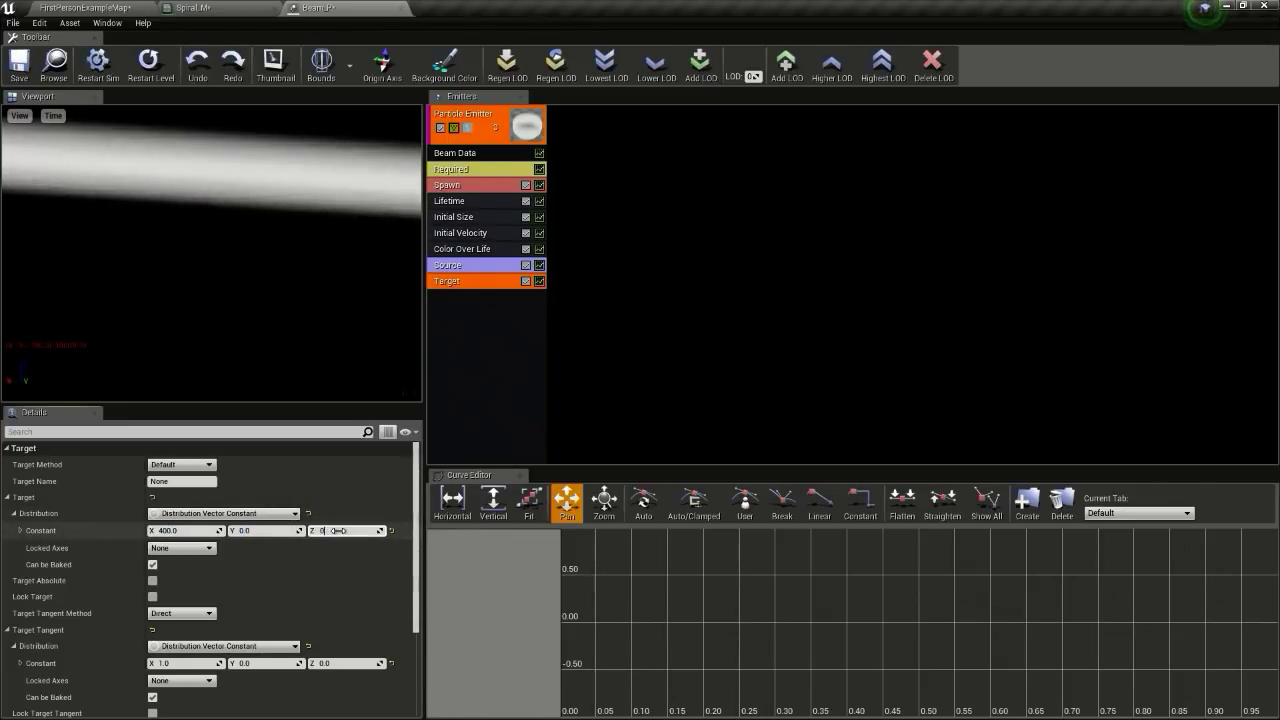
{"action": "key", "text": "Return"}
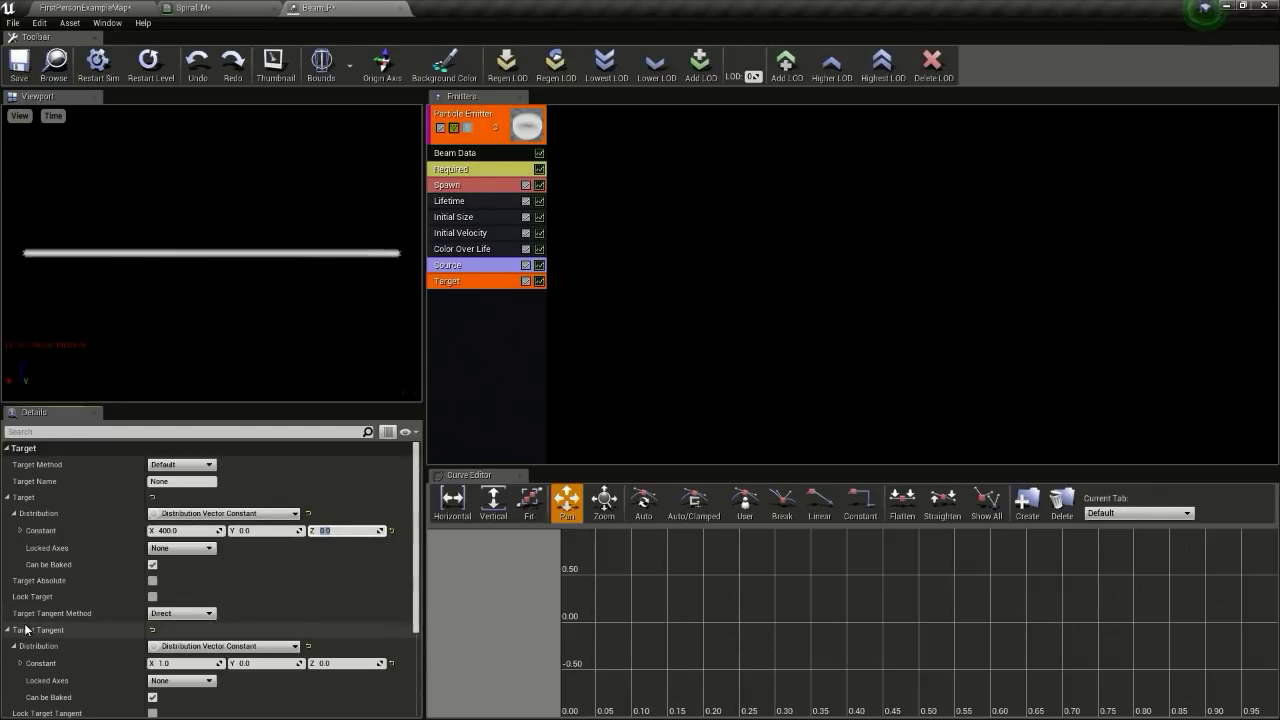
Step: Change the Target module's tangent method to User Set and set its tangent constant to X 0 and Z 20
{"action": "left_click", "coordinate": [165, 614]}
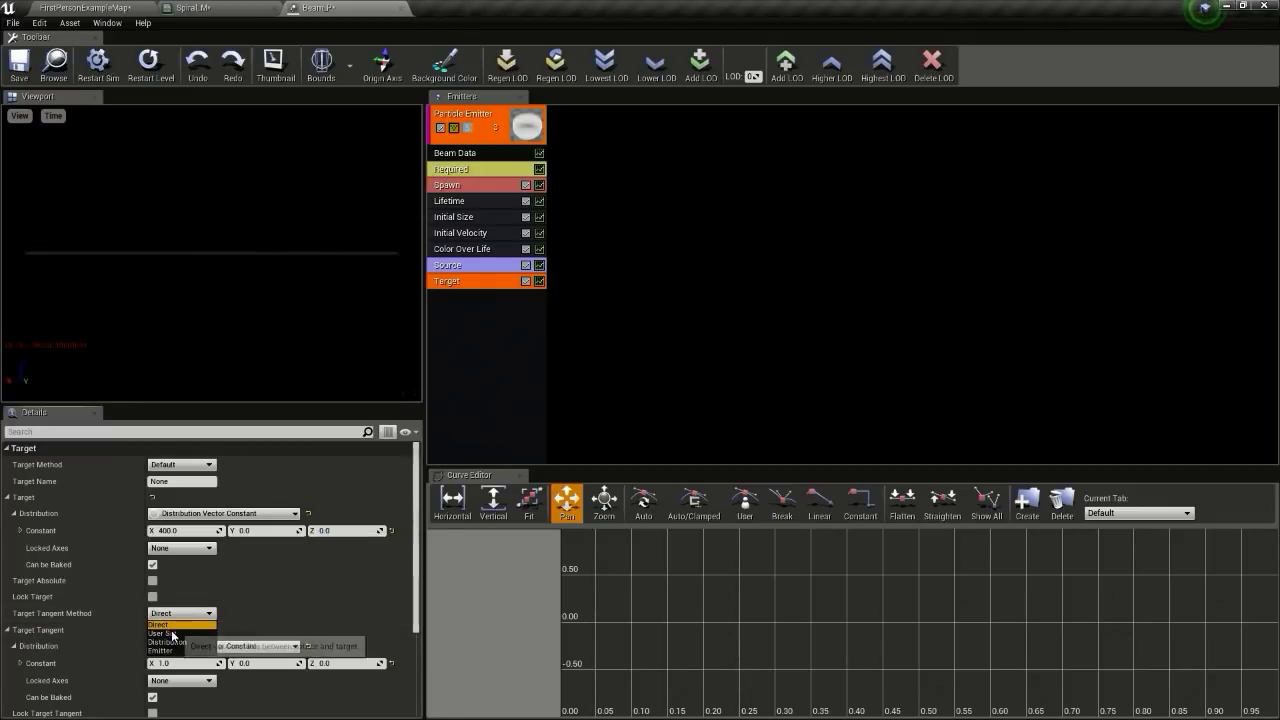
{"action": "left_click", "coordinate": [170, 637]}
{"action": "scroll", "coordinate": [288, 615], "scroll_direction": "down", "scroll_amount": 1}
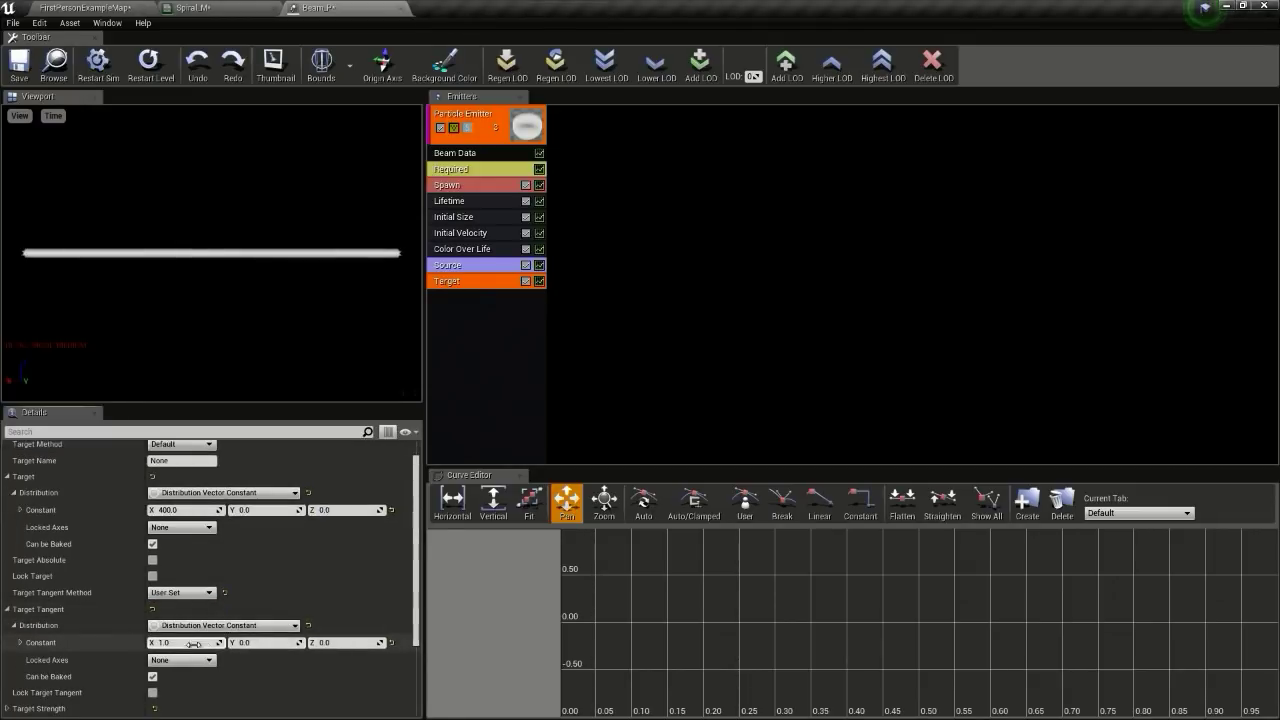
{"action": "left_click", "coordinate": [191, 643]}
{"action": "type", "text": "0"}
{"action": "left_click", "coordinate": [327, 643]}
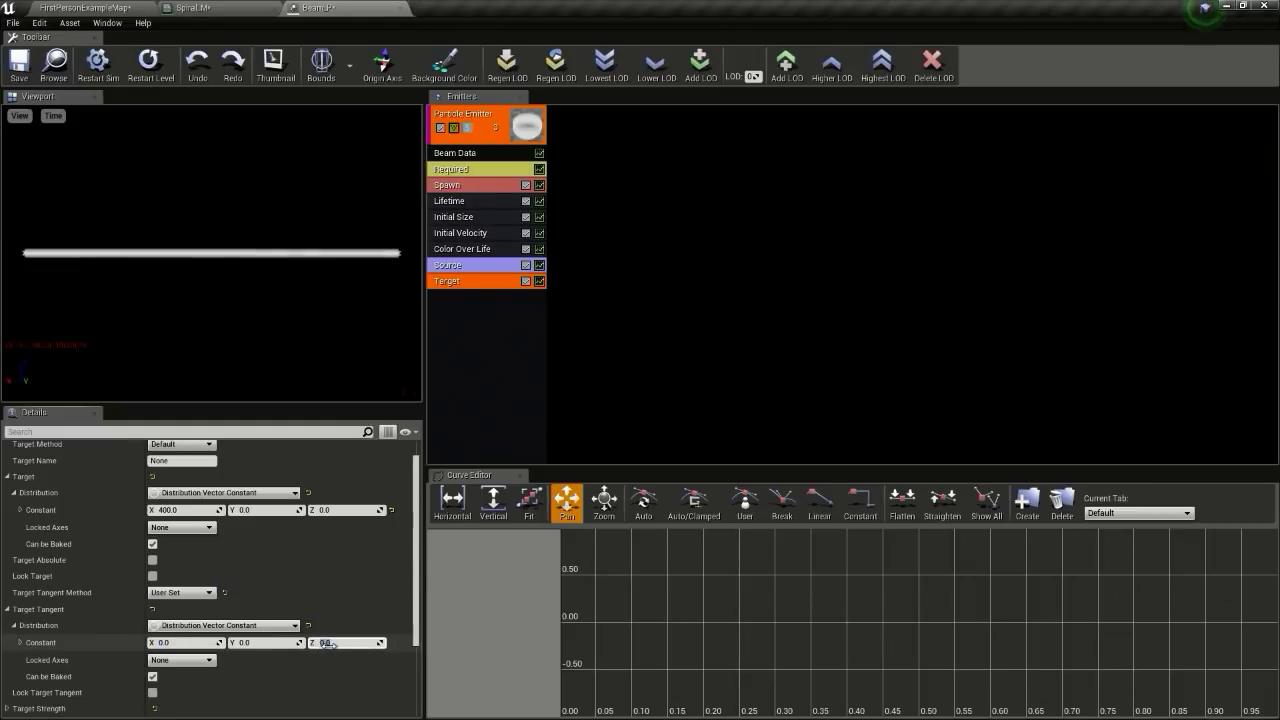
{"action": "type", "text": "30"}
{"action": "key", "text": "Return"}
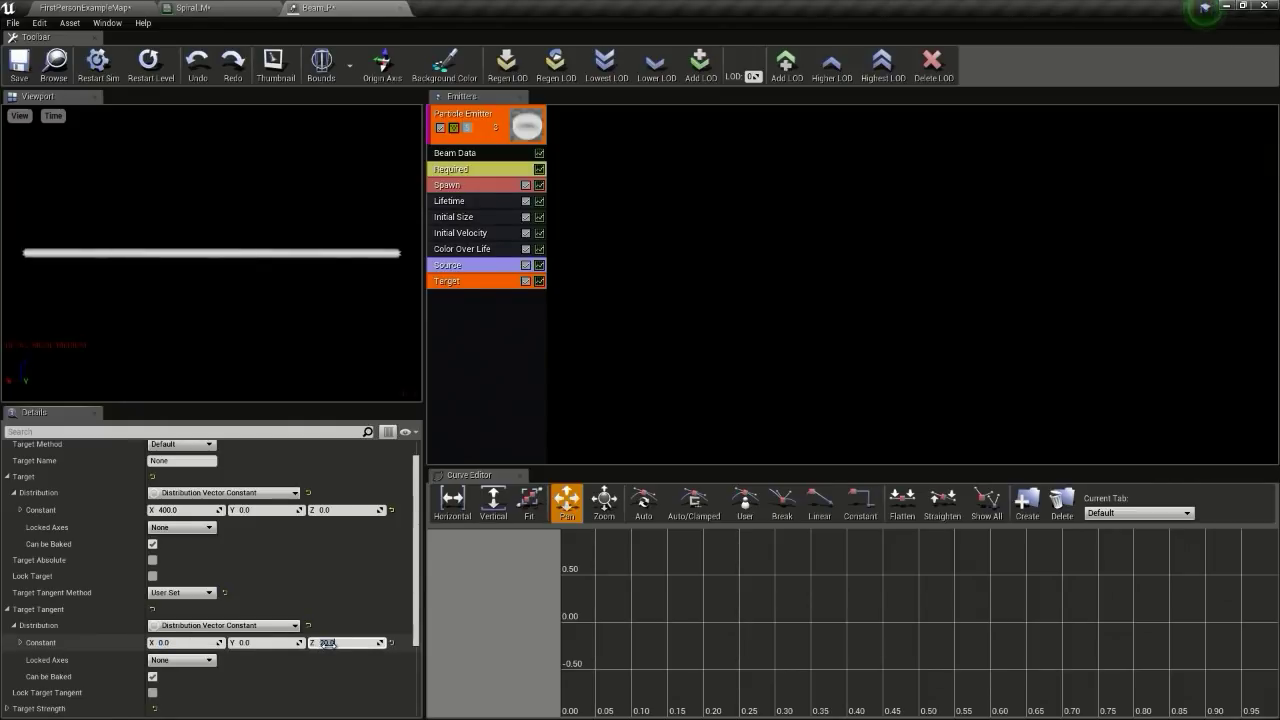
{"action": "key", "text": "Left"}
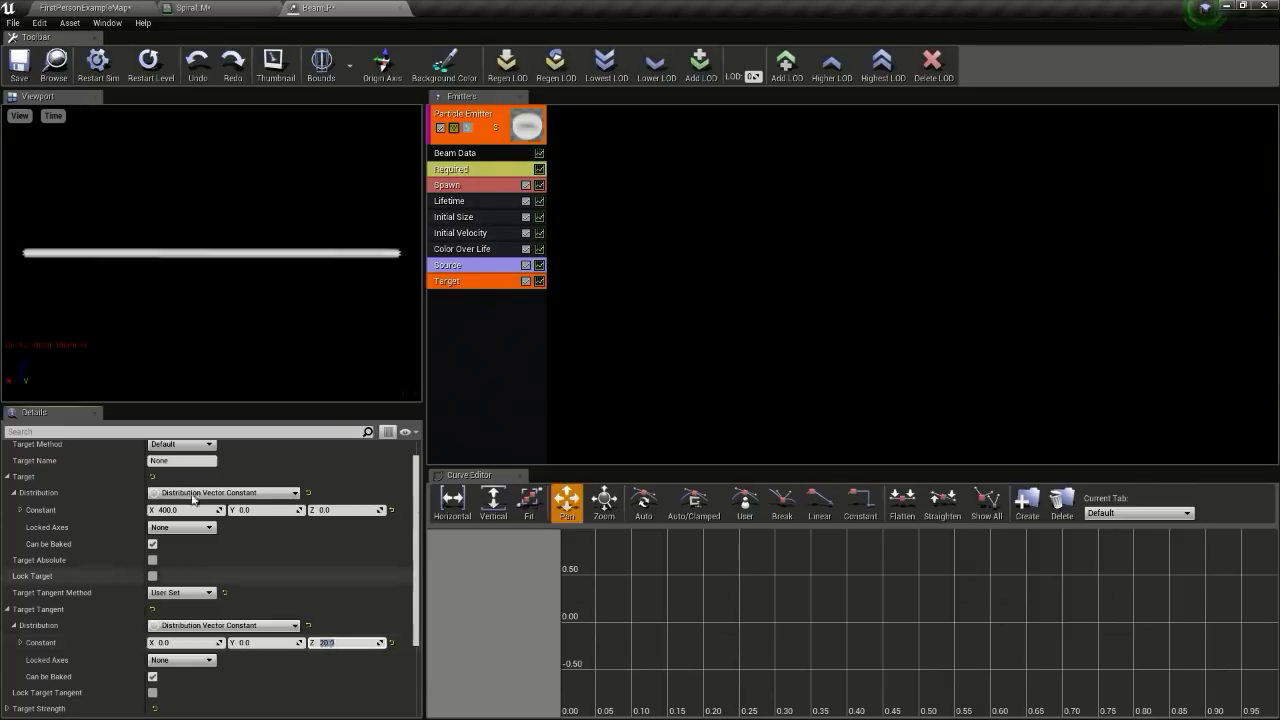
Step: Change the Source module's tangent method to User Set and set its tangent constant to X 0 and Z -20
{"action": "left_click", "coordinate": [457, 267]}
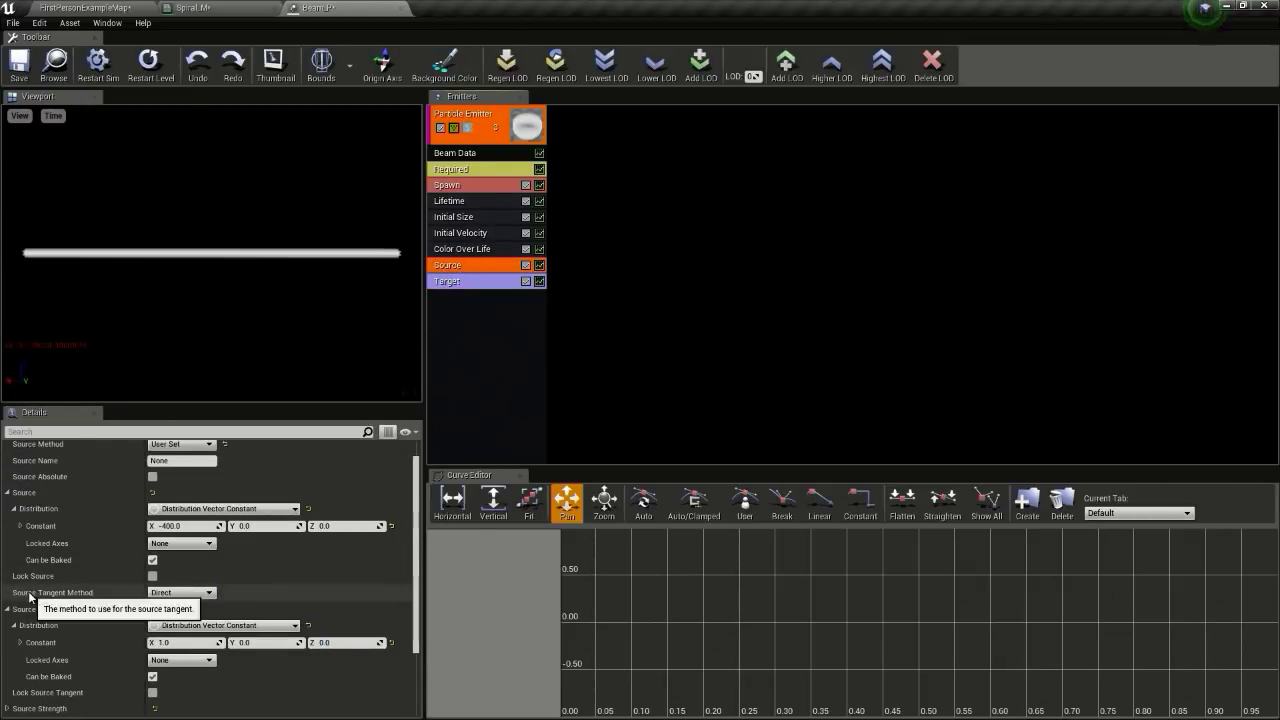
{"action": "left_click", "coordinate": [172, 592]}
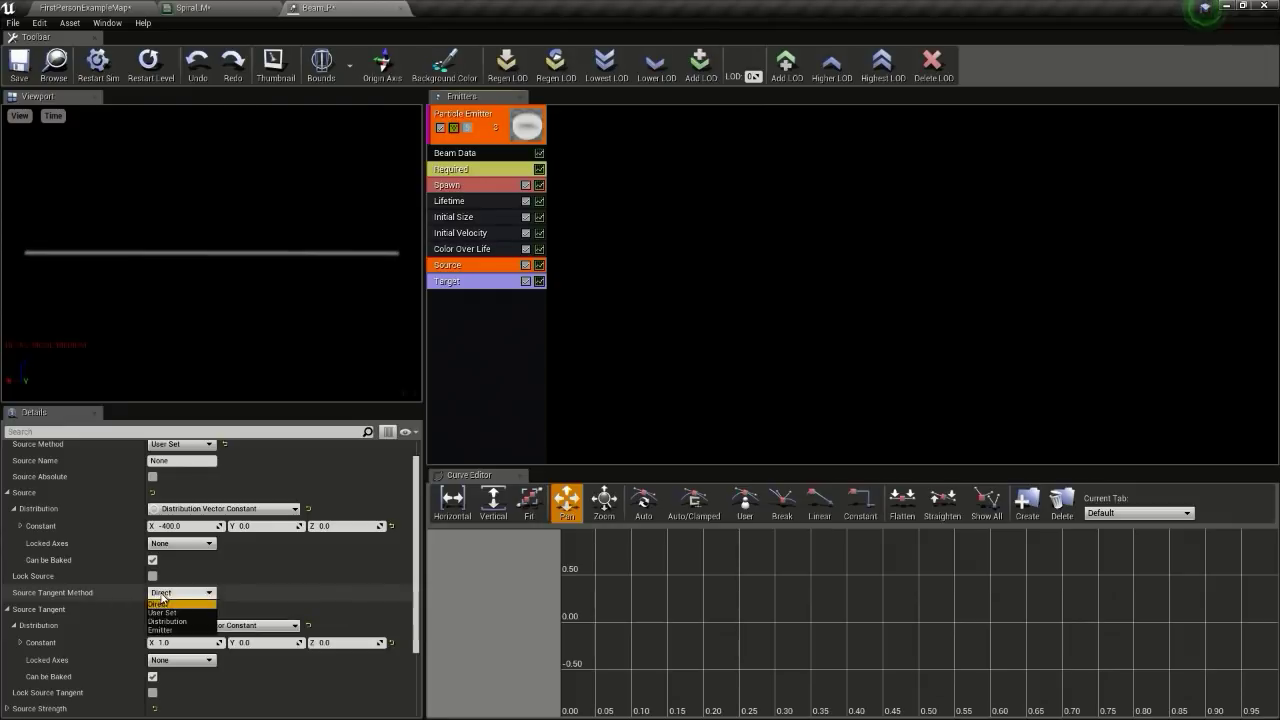
{"action": "left_click", "coordinate": [170, 612]}
{"action": "left_click", "coordinate": [188, 646]}
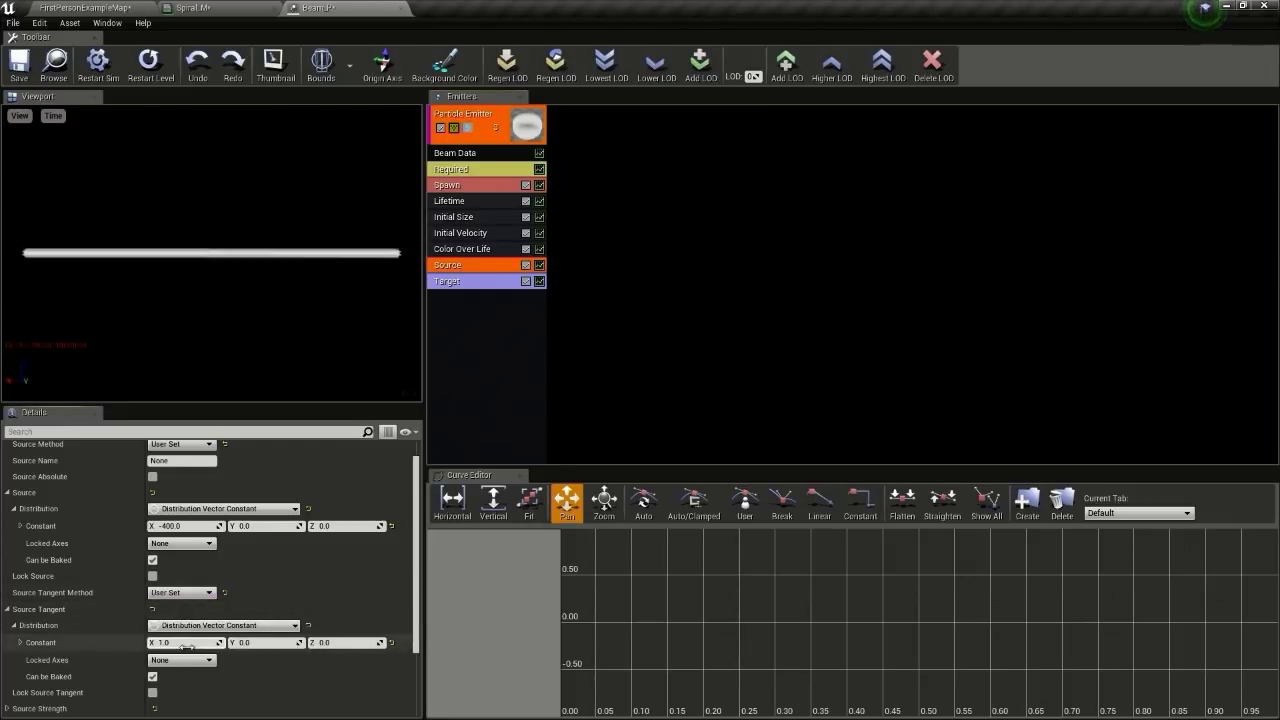
{"action": "type", "text": "0"}
{"action": "key", "text": "Return"}
{"action": "left_click", "coordinate": [336, 643]}
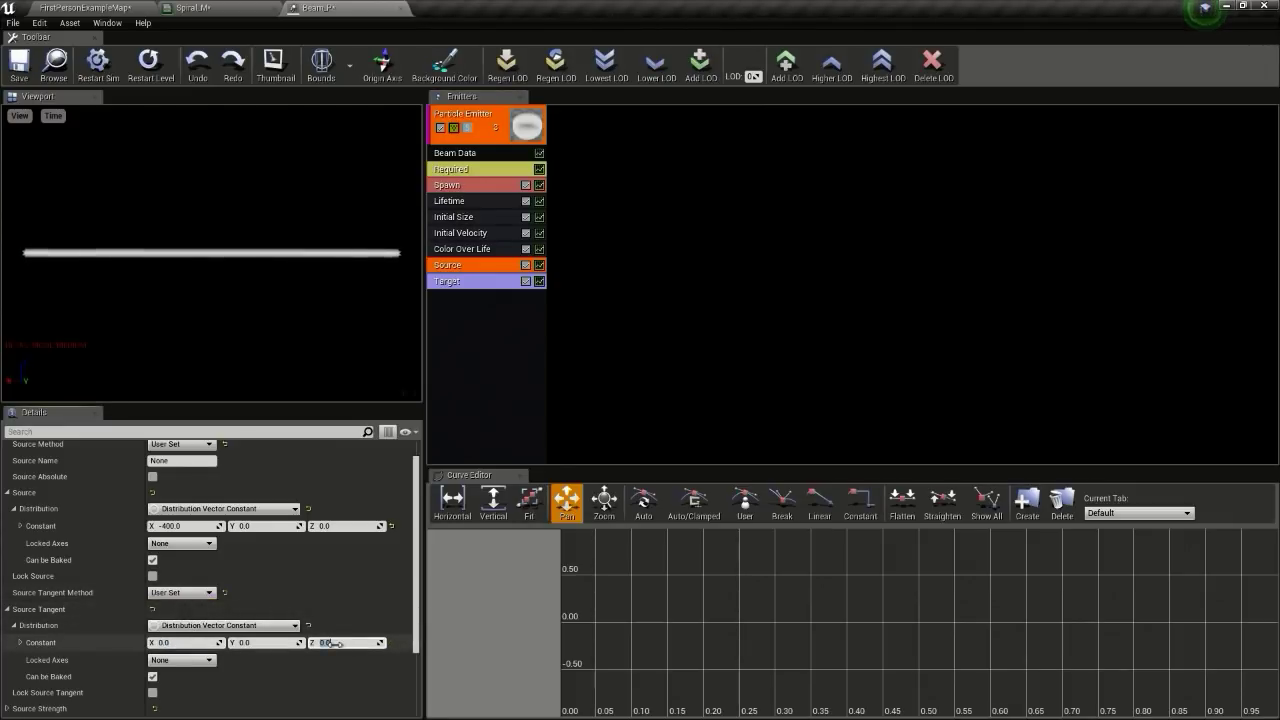
{"action": "type", "text": "20"}
{"action": "key", "text": "Return"}
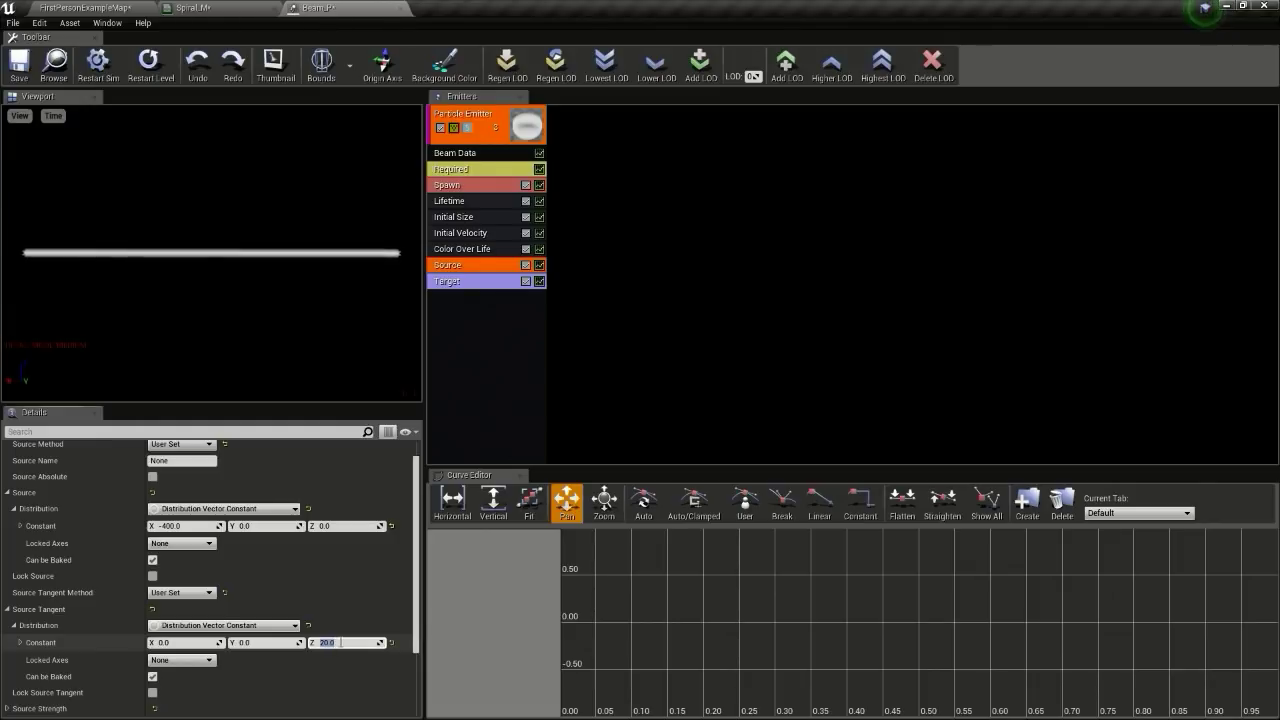
{"action": "key", "text": "Left"}
{"action": "type", "text": "-"}
{"action": "key", "text": "Return"}
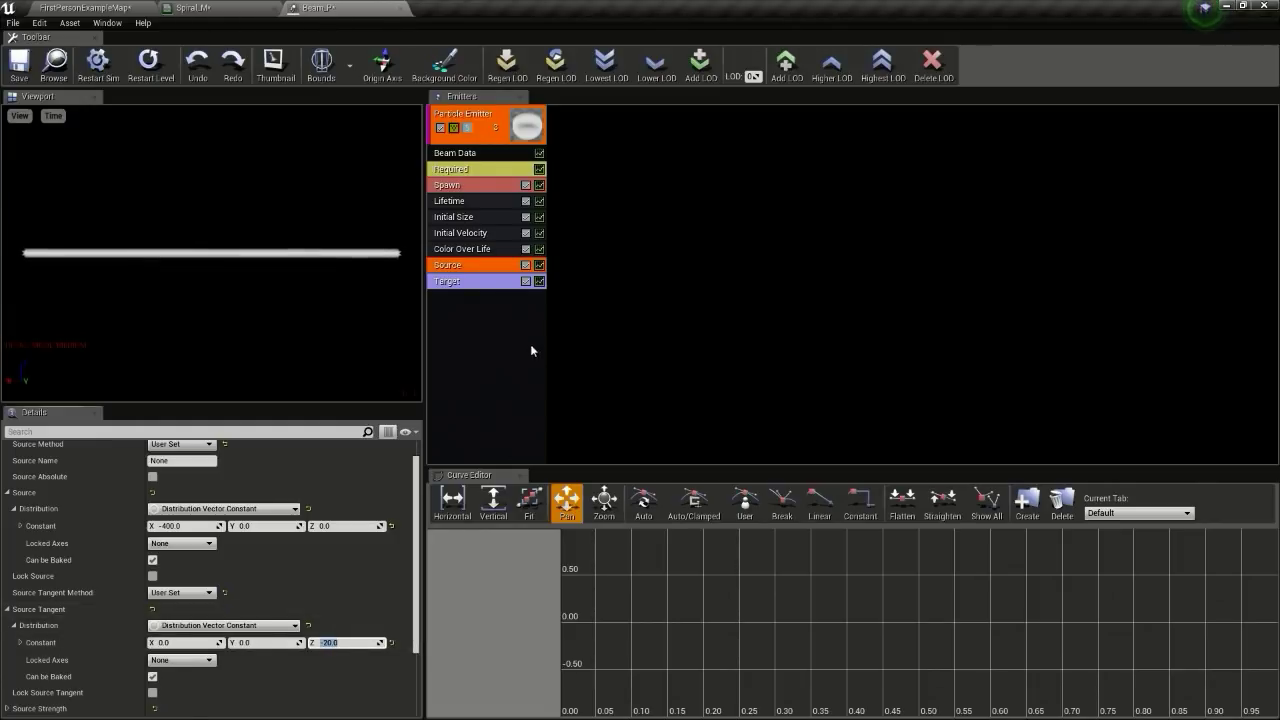
Step: Set the Beam Data module's interpolation points to 14 so the beam can curve
{"action": "left_click", "coordinate": [466, 282]}
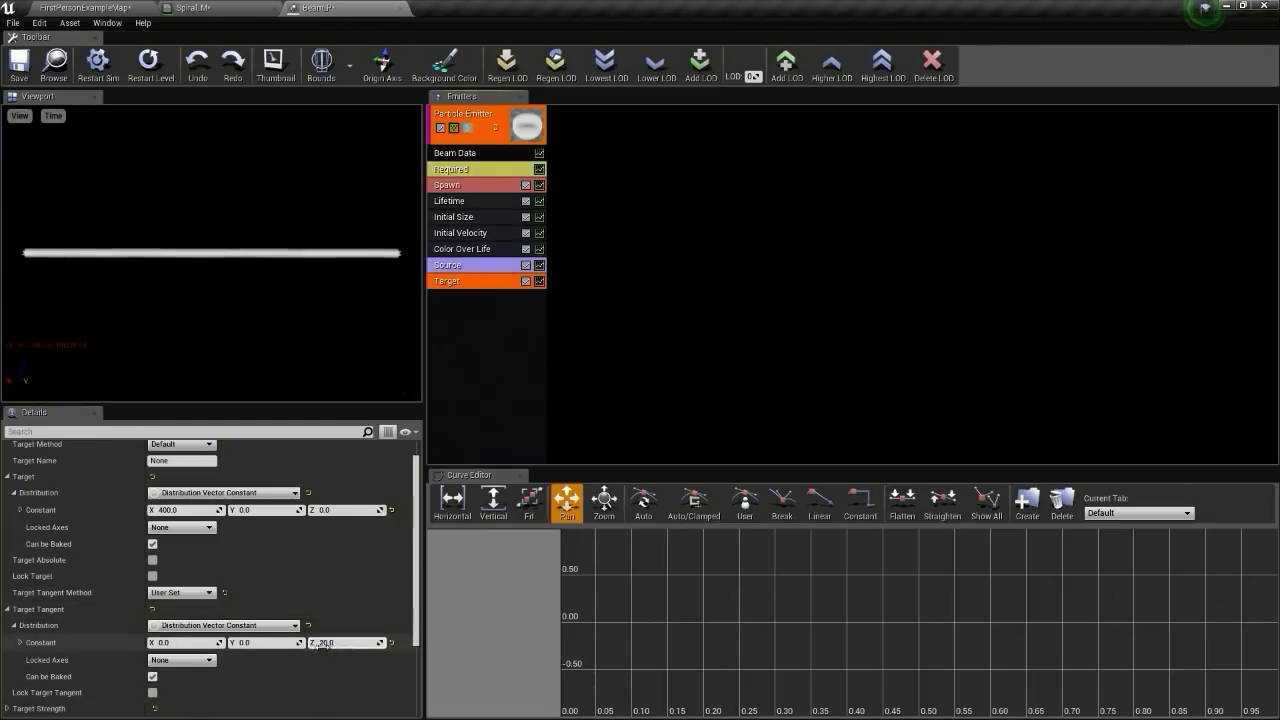
{"action": "left_click", "coordinate": [491, 267]}
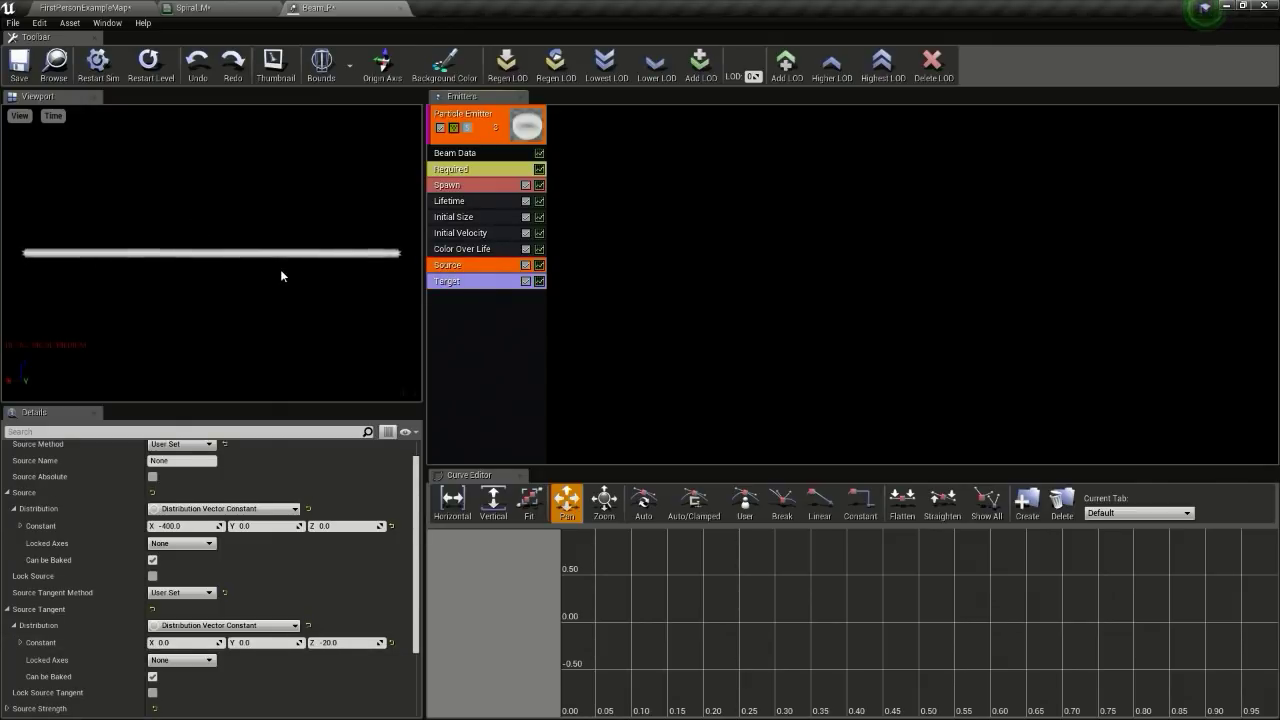
{"action": "left_click", "coordinate": [482, 156]}
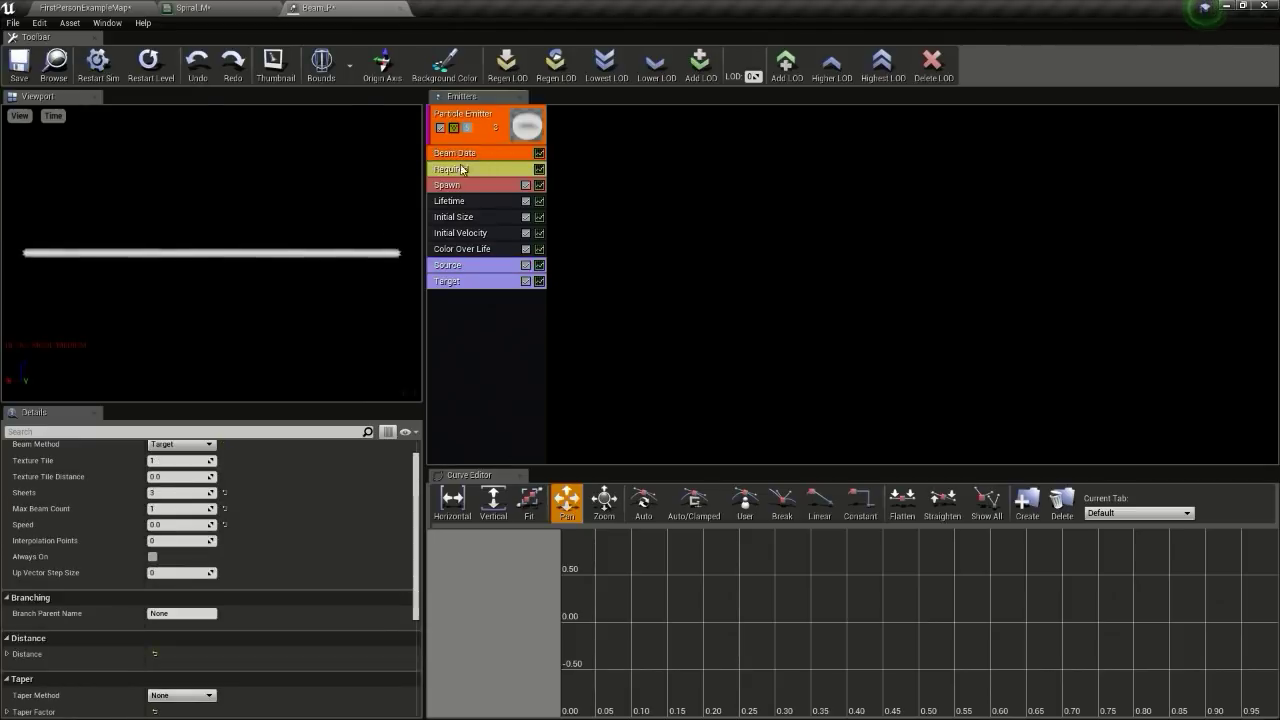
{"action": "left_click_drag", "start_coordinate": [181, 541], "coordinate": [206, 541]}
{"action": "scroll", "coordinate": [212, 288], "scroll_direction": "down", "scroll_amount": 3}
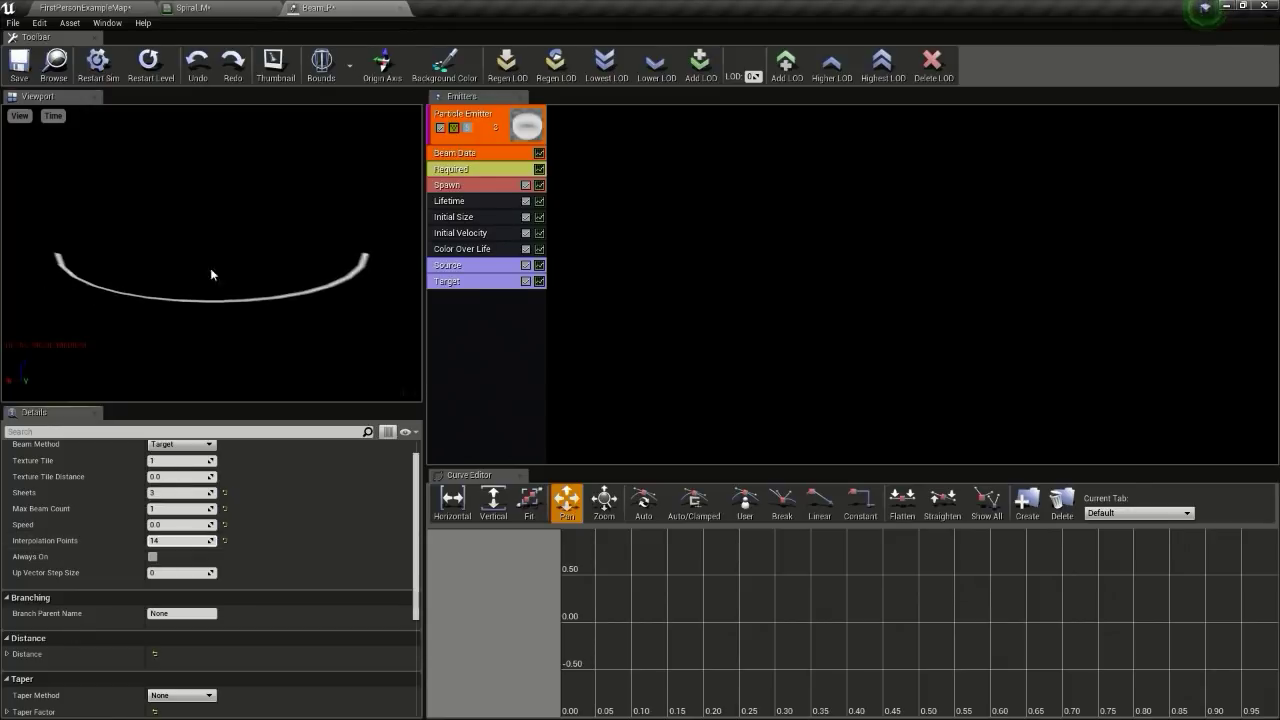
{"action": "left_click_drag", "start_coordinate": [210, 268], "coordinate": [190, 286]}
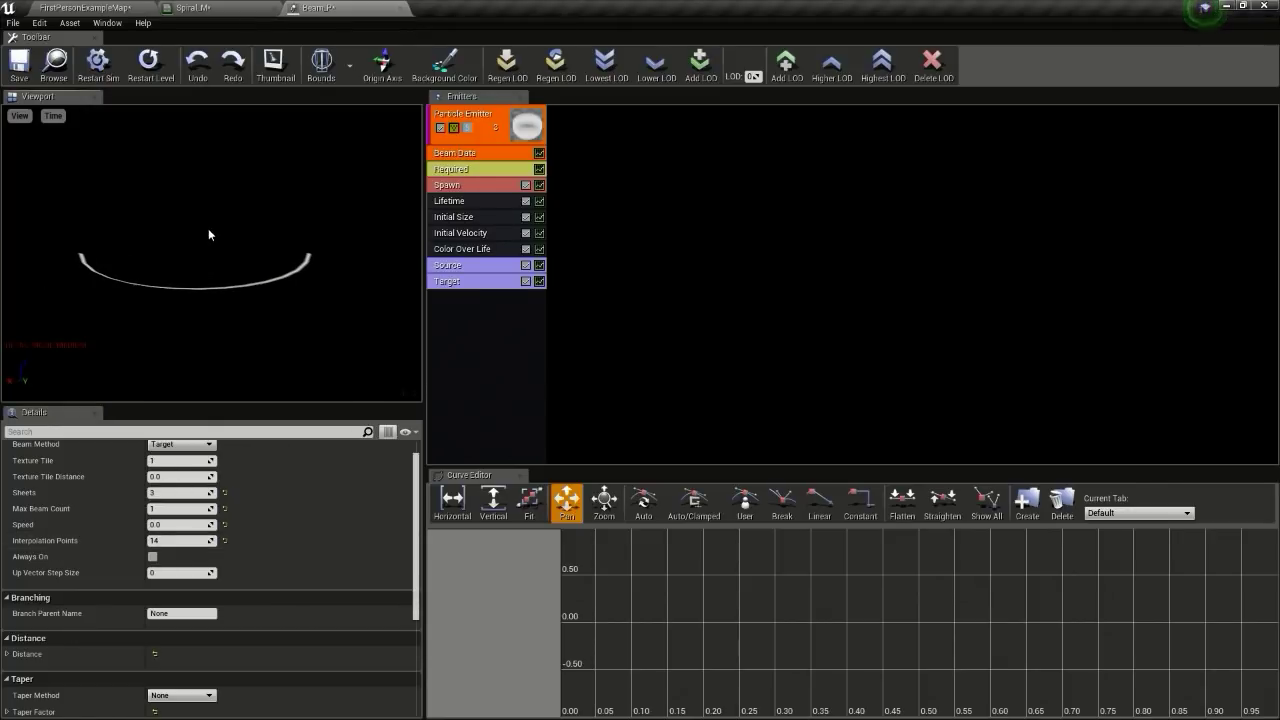
Step: Reduce the Target module's tangent constant on Z to 5
{"action": "left_click", "coordinate": [460, 281]}
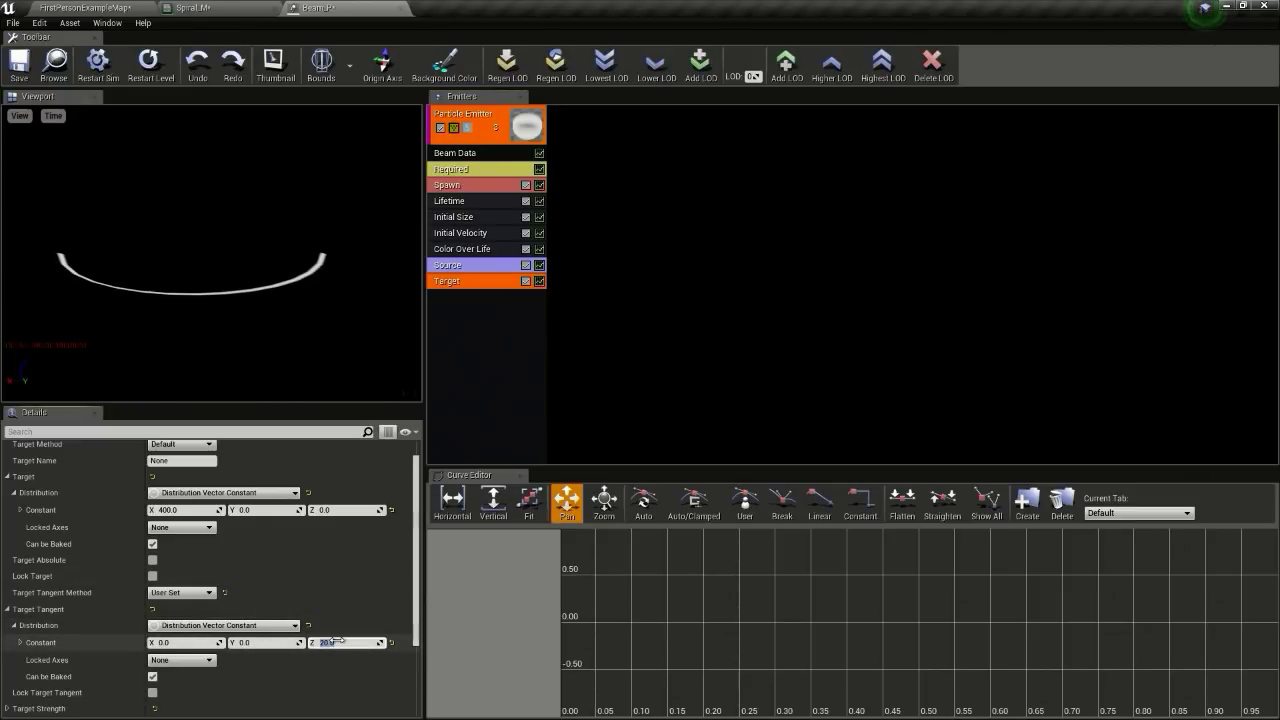
{"action": "type", "text": "5"}
{"action": "key", "text": "Return"}
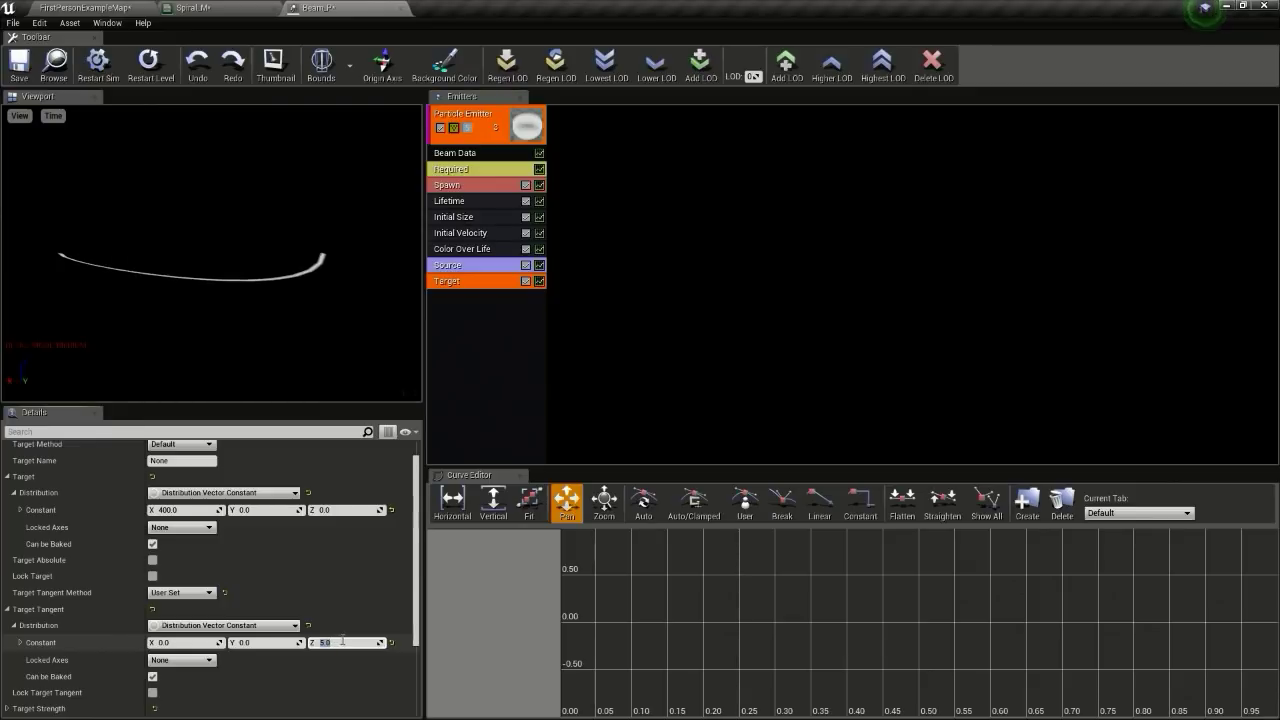
Step: Change the Source module's tangent constant on Z to -5 and inspect the curved beam in the preview
{"action": "left_click", "coordinate": [468, 269]}
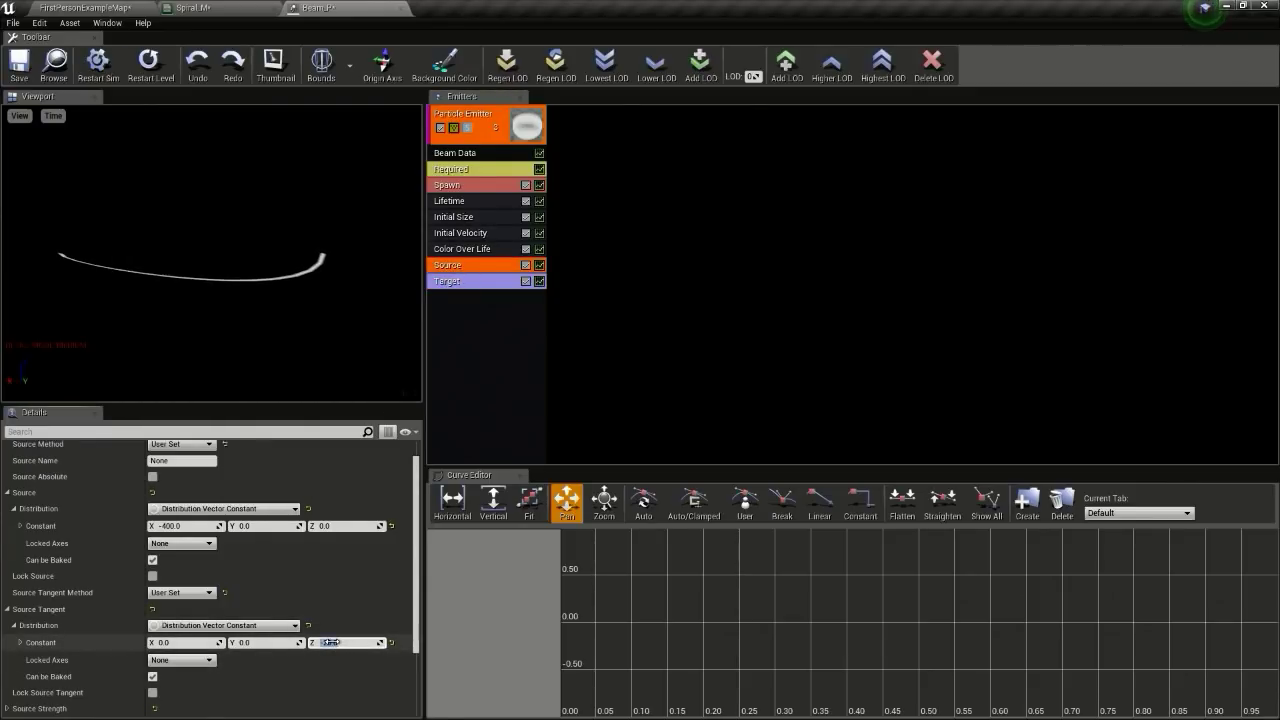
{"action": "key", "text": "Return"}
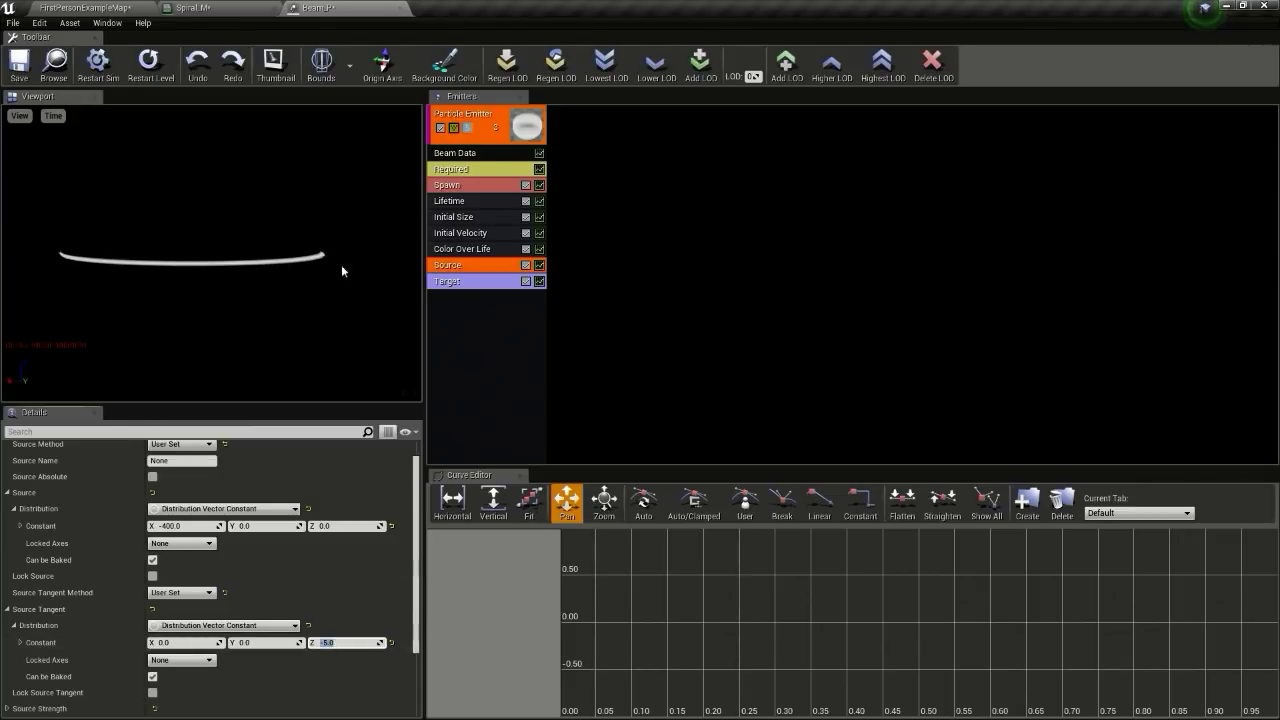
{"action": "left_click_drag", "start_coordinate": [341, 264], "coordinate": [380, 255]}
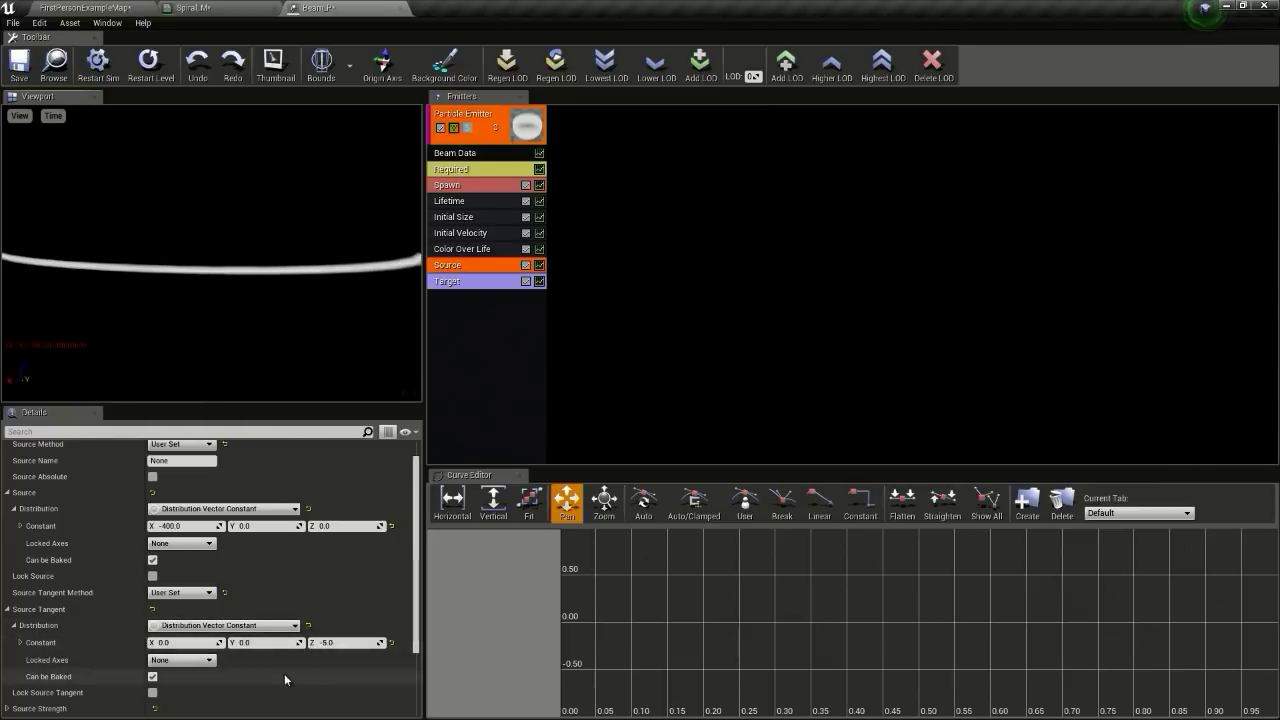
{"action": "scroll", "coordinate": [243, 288], "scroll_direction": "down", "scroll_amount": 1}
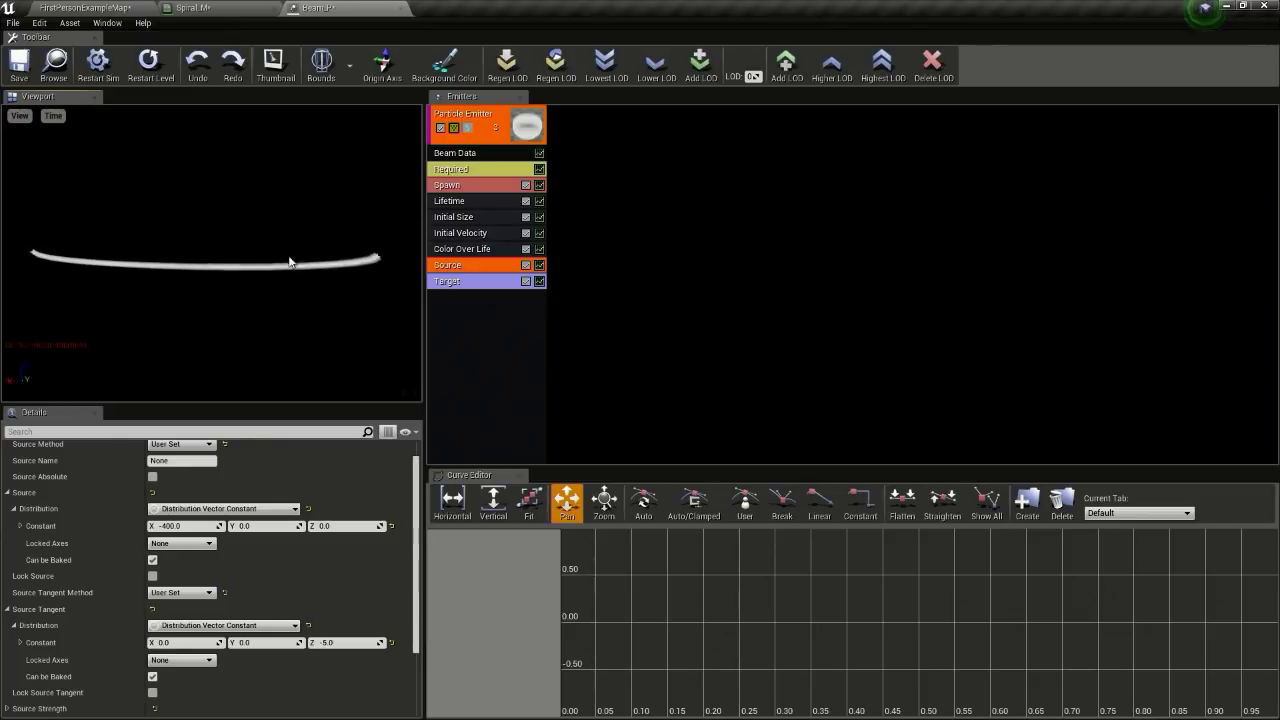
{"action": "scroll", "coordinate": [234, 279], "scroll_direction": "up", "scroll_amount": 1}
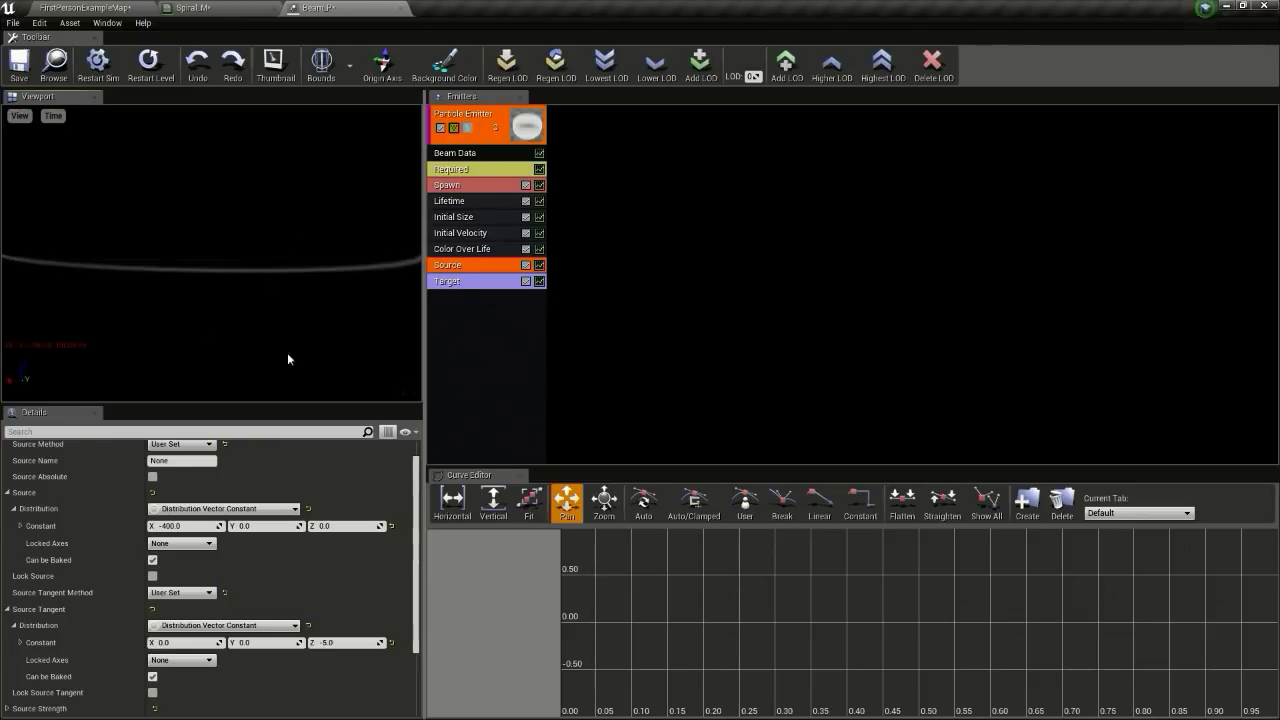
{"action": "scroll", "coordinate": [287, 359], "scroll_direction": "down", "scroll_amount": 1}
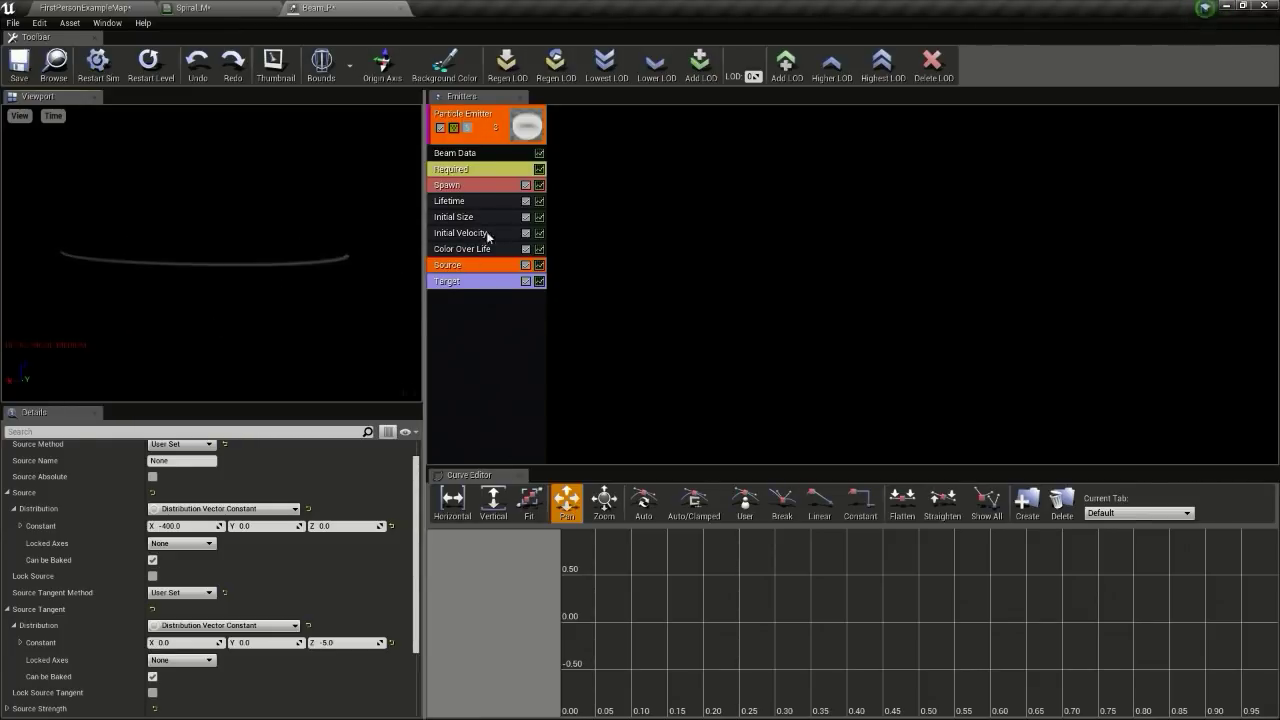
Step: Add a beam Noise module to the particle emitter
{"action": "right_click", "coordinate": [478, 331]}
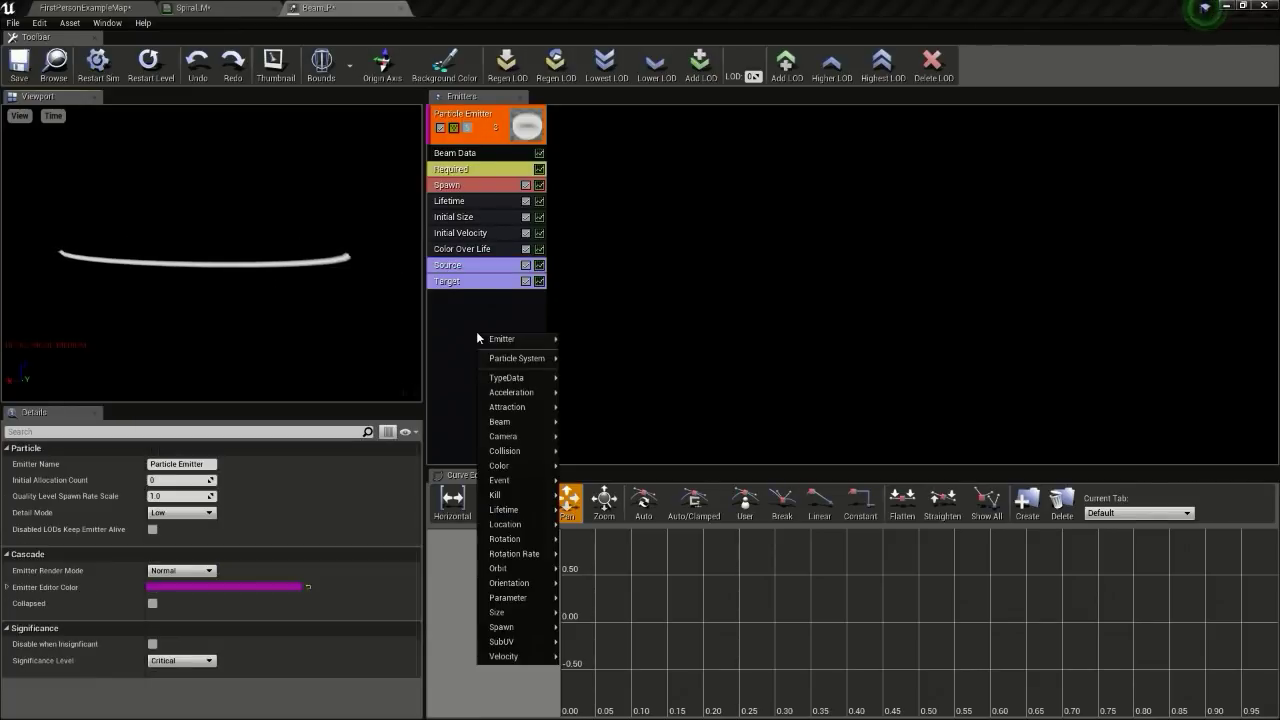
{"action": "mouse_move", "coordinate": [530, 424]}
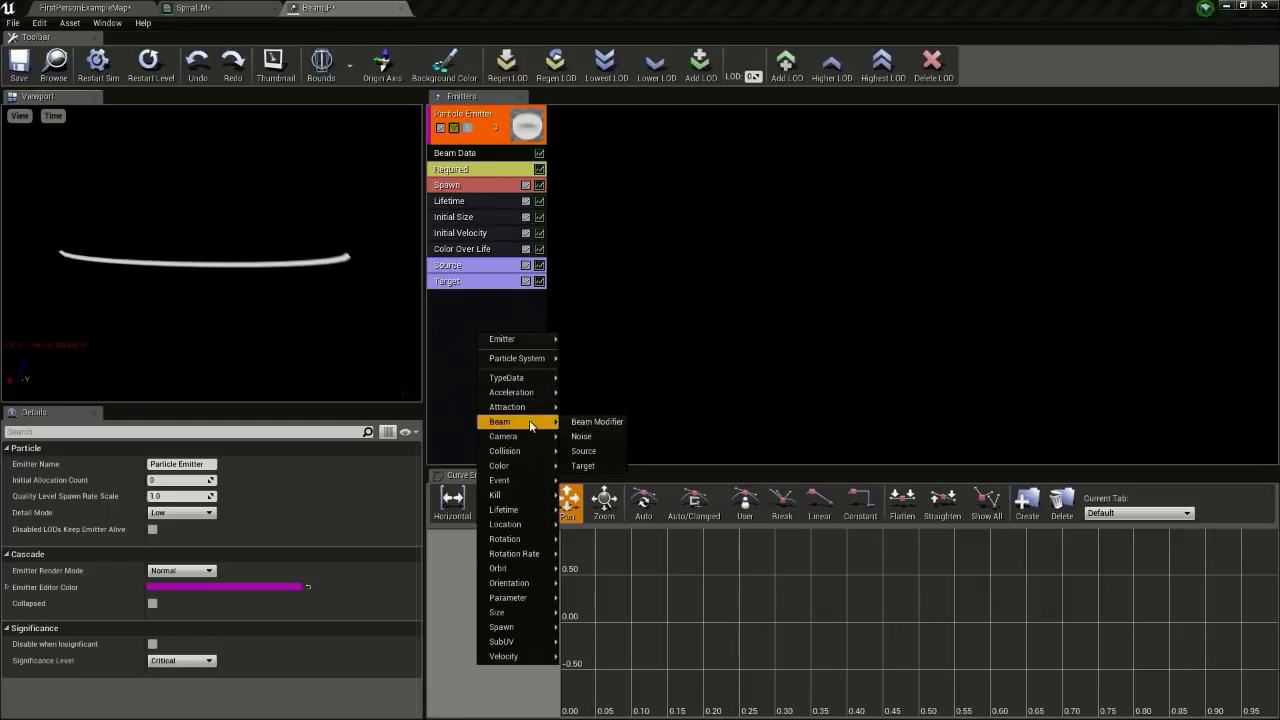
{"action": "left_click", "coordinate": [597, 437]}
Step: Enable low-frequency noise on the Noise module and set its frequency to 20
{"action": "left_click", "coordinate": [475, 300]}
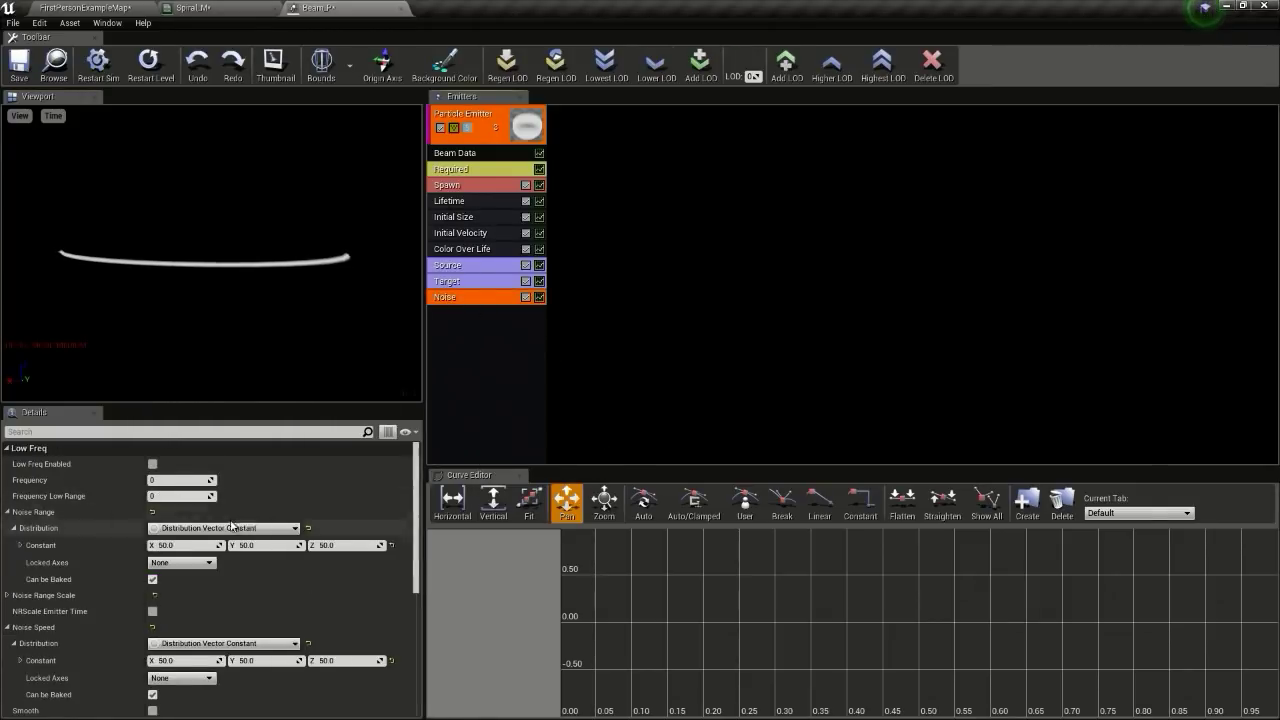
{"action": "left_click", "coordinate": [153, 464]}
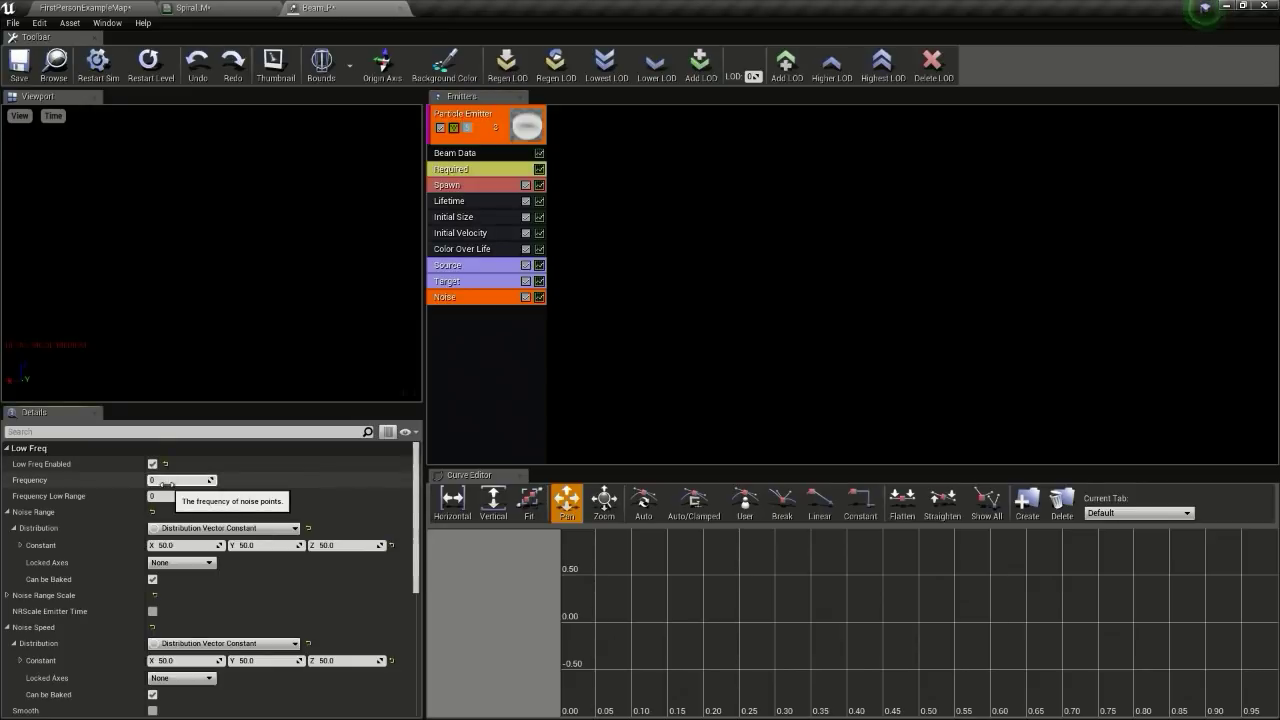
{"action": "left_click", "coordinate": [166, 482]}
{"action": "type", "text": "2"}
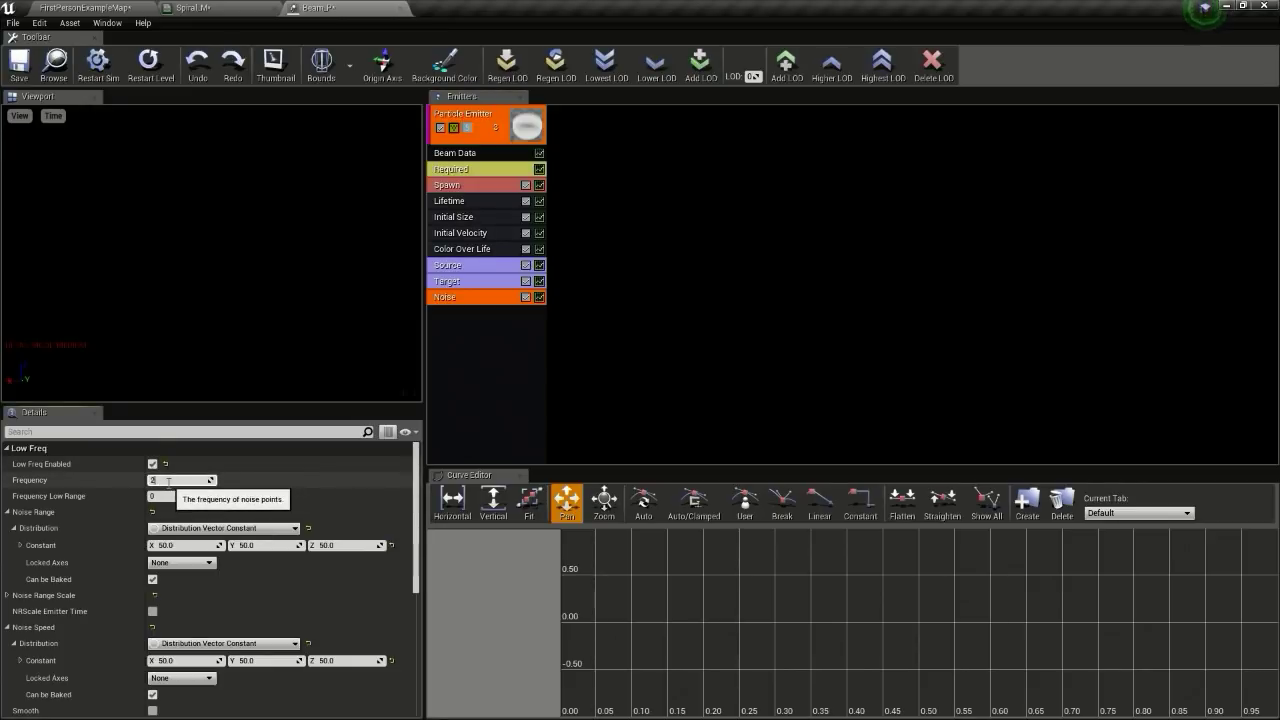
{"action": "type", "text": "0"}
{"action": "key", "text": "Return"}
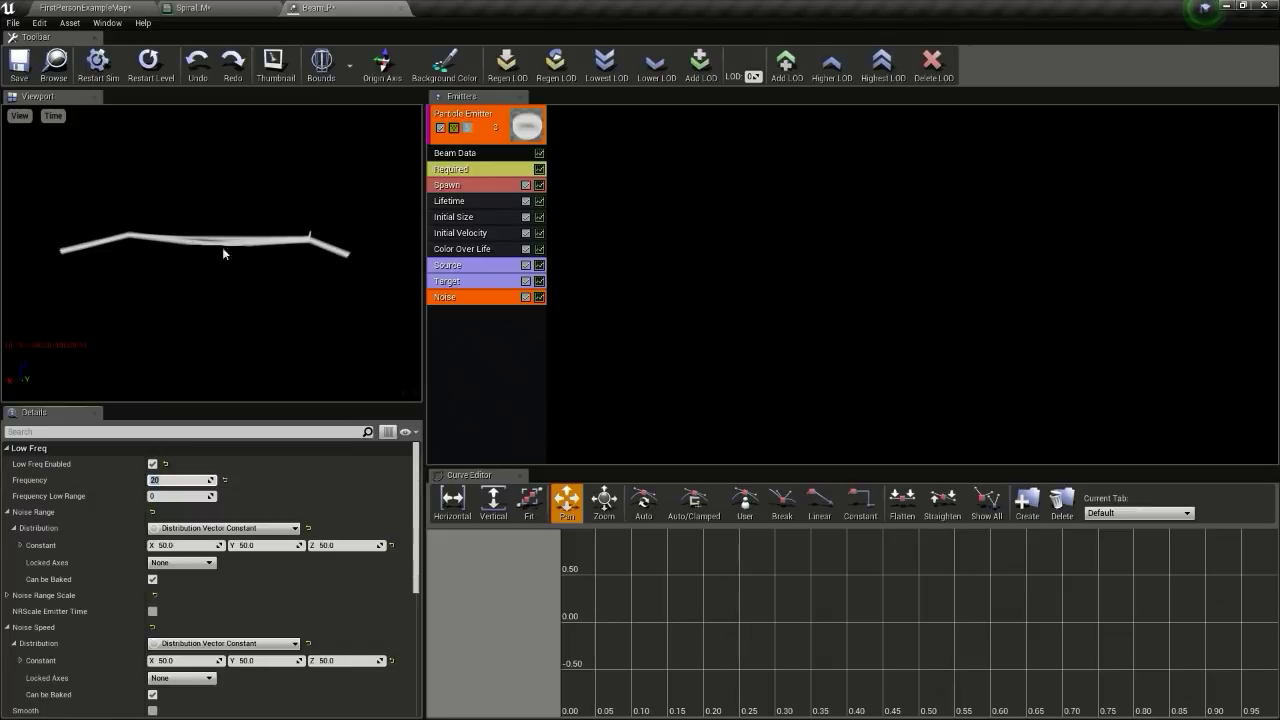
{"action": "scroll", "coordinate": [222, 253], "scroll_direction": "down", "scroll_amount": 3}
{"action": "scroll", "coordinate": [283, 620], "scroll_direction": "down", "scroll_amount": 2}
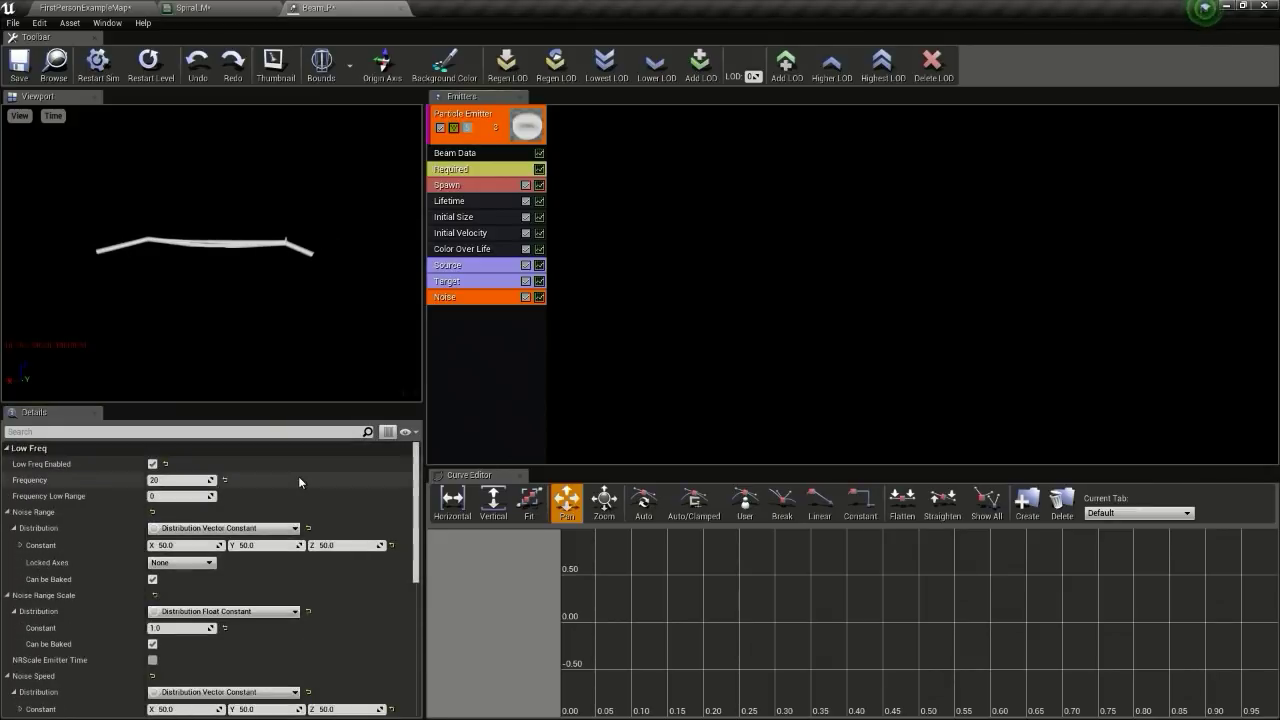
Step: Switch the Noise Range to Distribution Vector Uniform, with maximum Y about 13.1 and Z 20, and minimum Y and Z at -20
{"action": "left_click", "coordinate": [237, 533]}
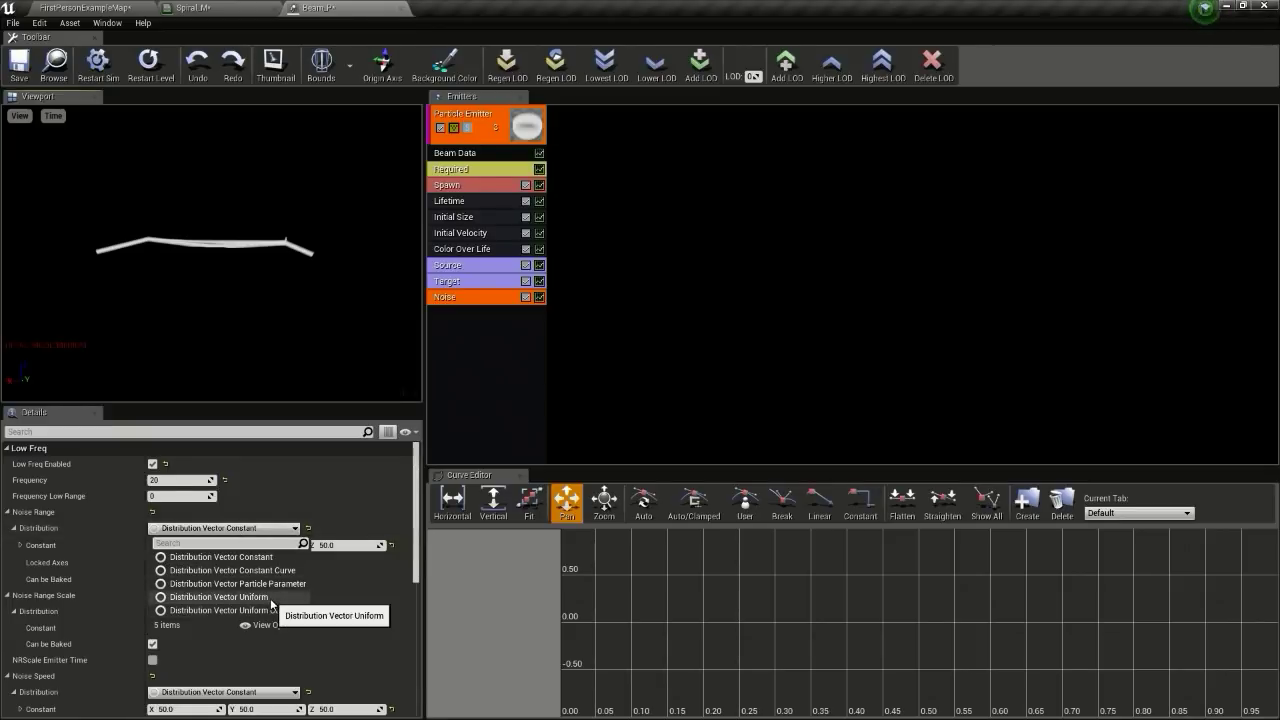
{"action": "left_click", "coordinate": [219, 597]}
{"action": "left_click", "coordinate": [262, 545]}
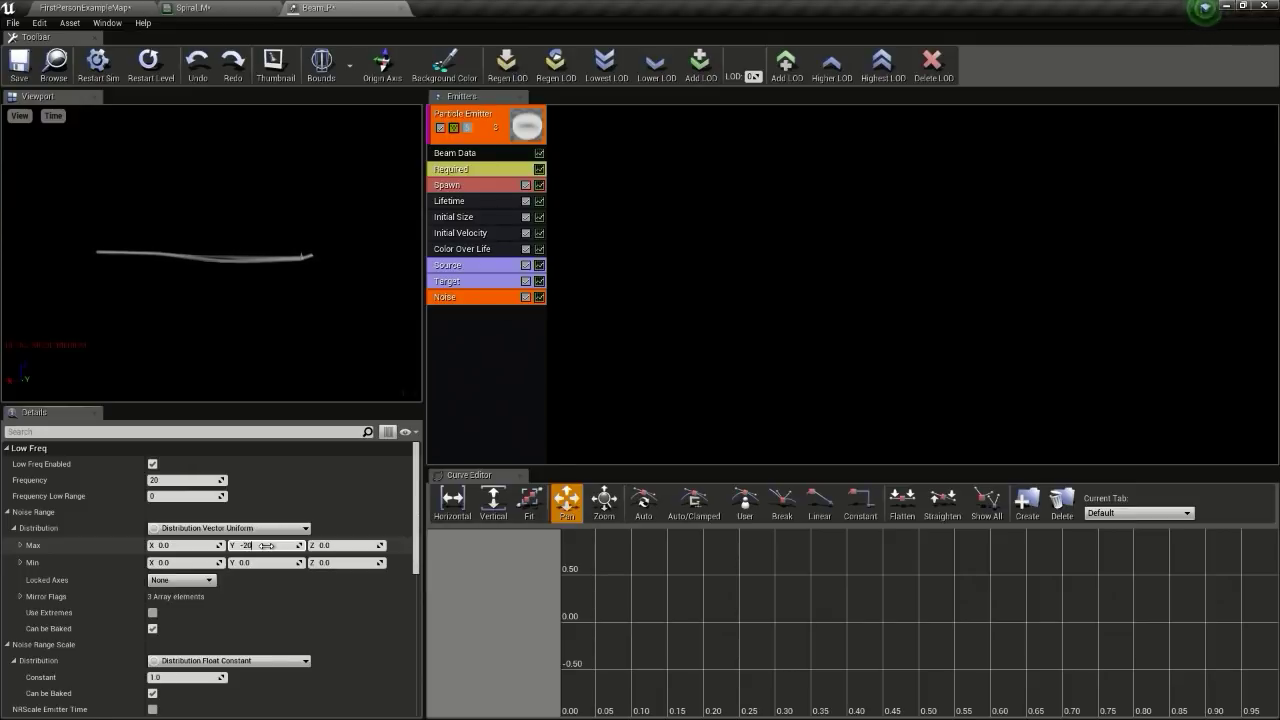
{"action": "type", "text": "-20"}
{"action": "key", "text": "Tab"}
{"action": "left_click", "coordinate": [266, 545]}
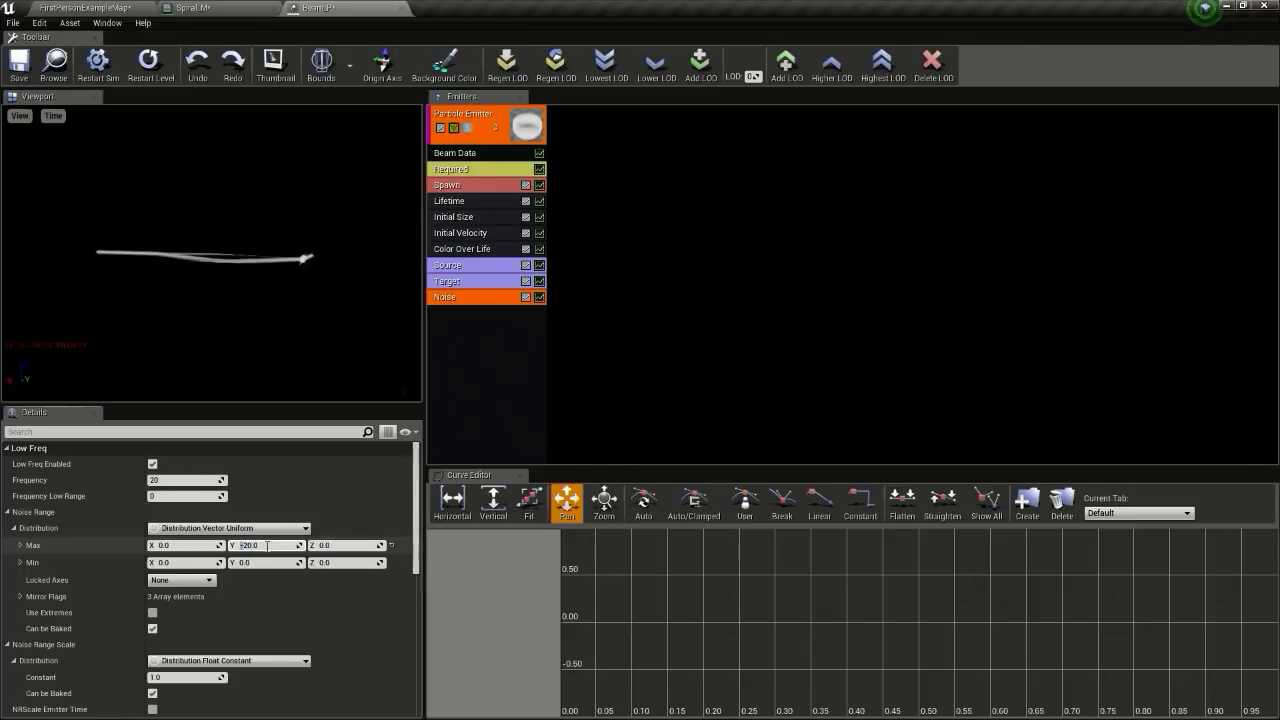
{"action": "left_click", "coordinate": [340, 546]}
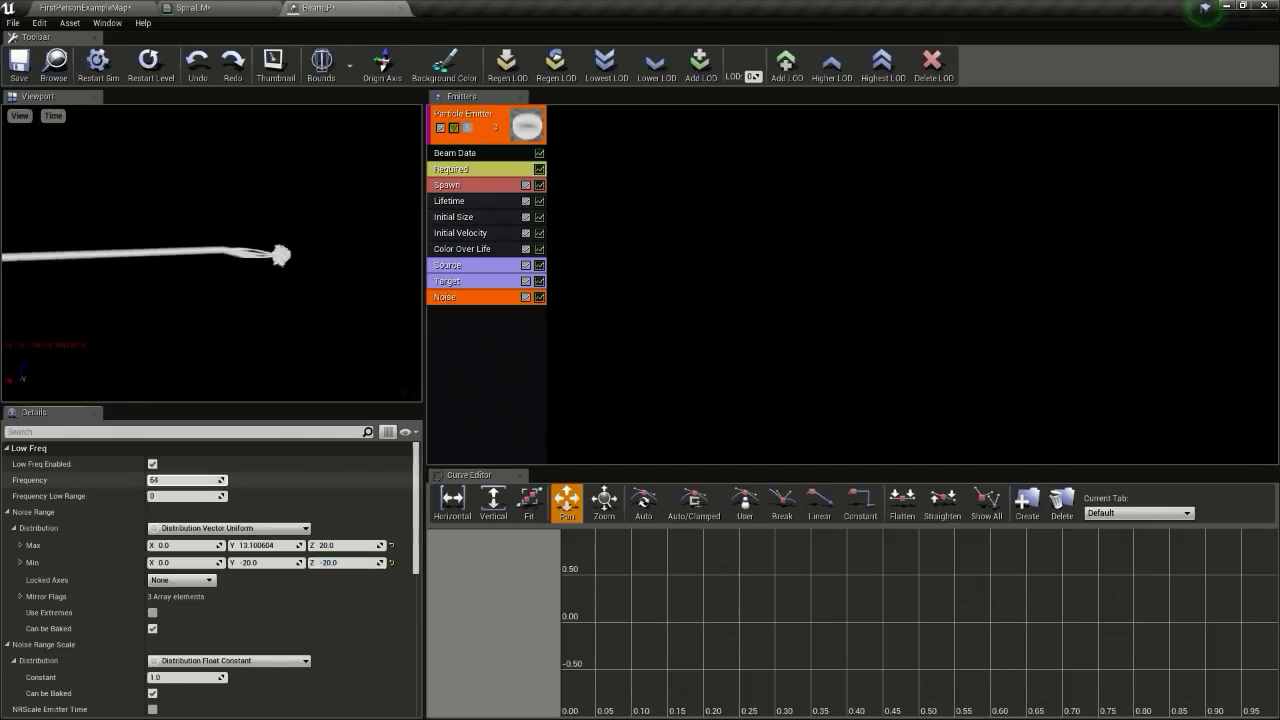
Step: Reduce the Noise module's frequency to about 6, trying a low range of 1 before returning it to 0
{"action": "left_click_drag", "start_coordinate": [185, 480], "coordinate": [176, 480]}
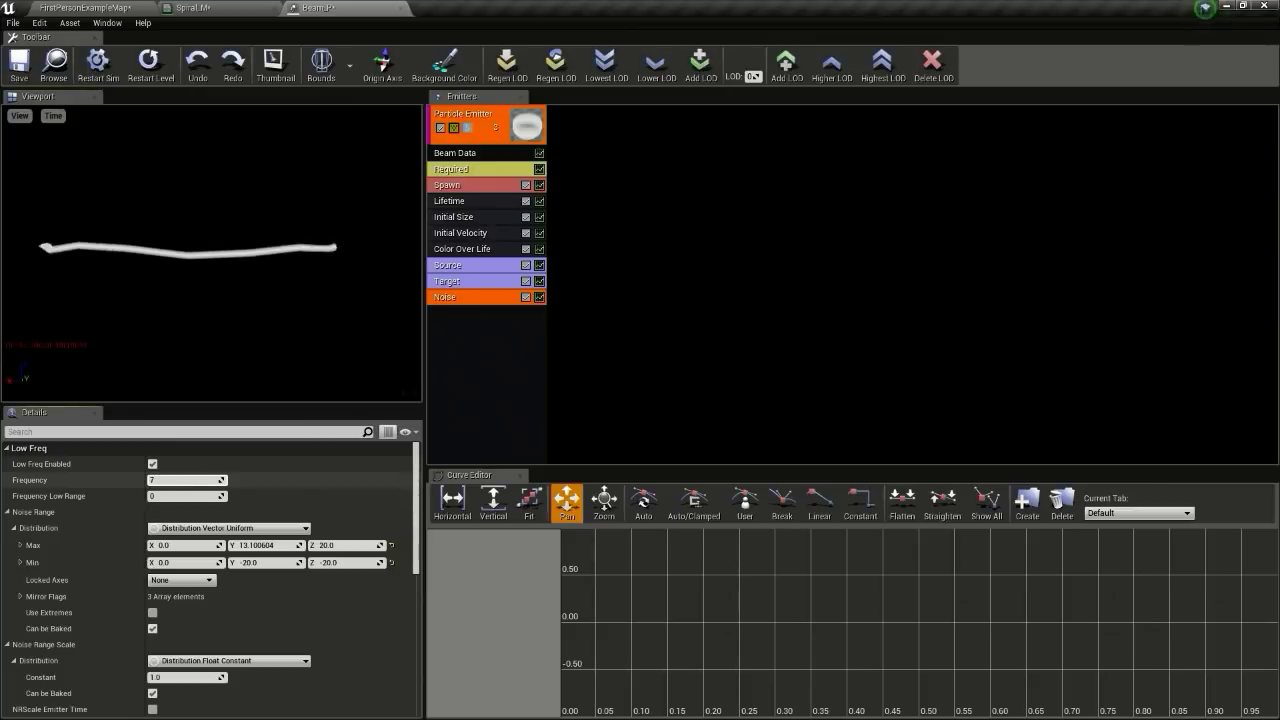
{"action": "left_click_drag", "start_coordinate": [180, 480], "coordinate": [176, 480]}
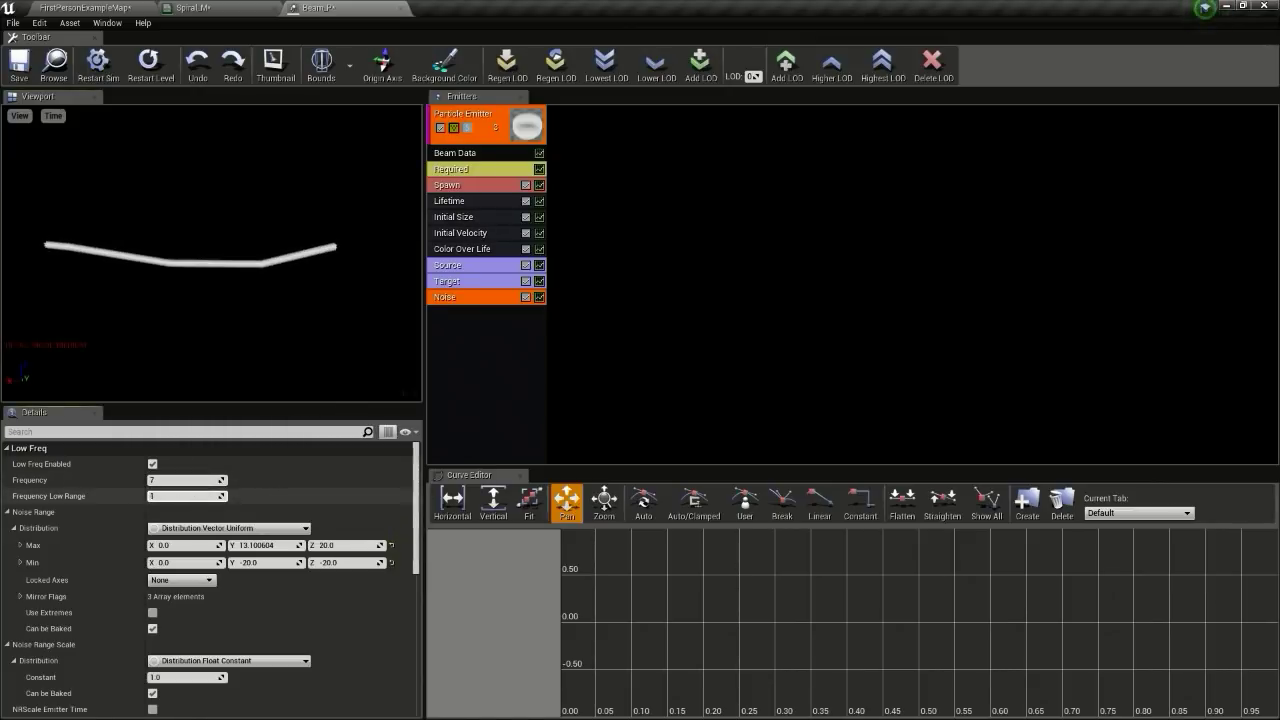
{"action": "left_click_drag", "start_coordinate": [190, 493], "coordinate": [184, 493]}
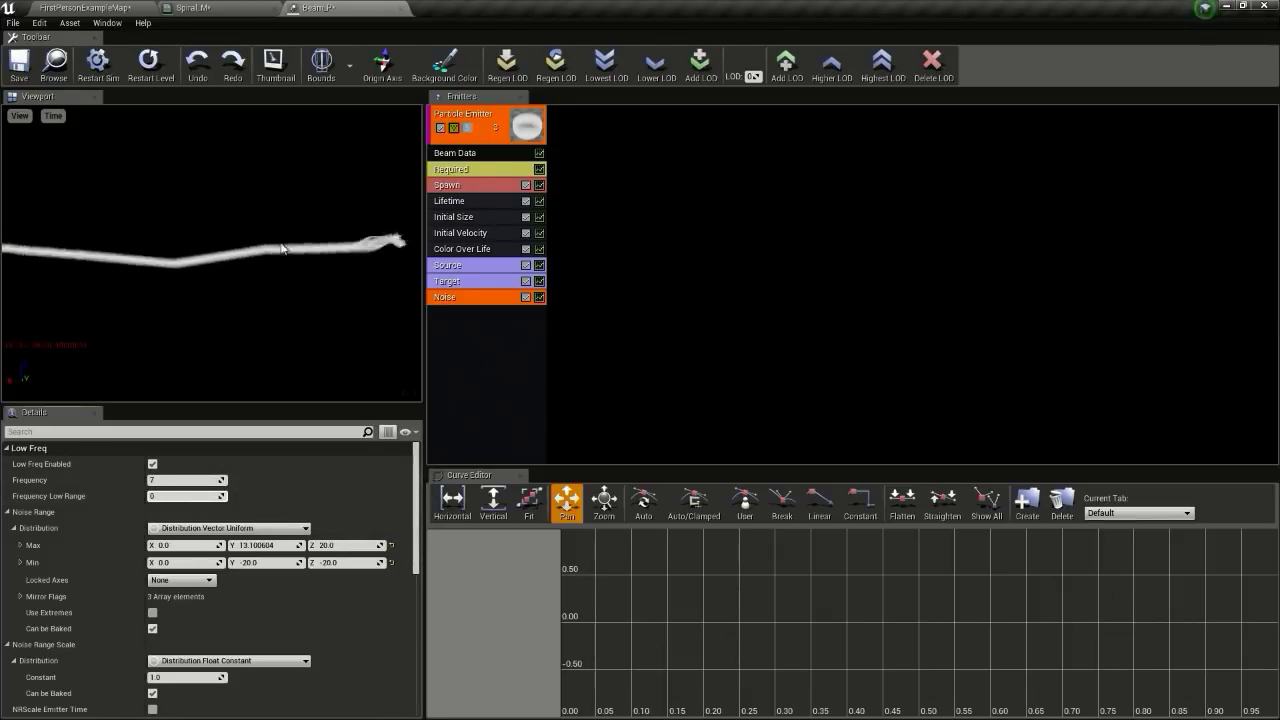
{"action": "left_click_drag", "start_coordinate": [185, 480], "coordinate": [179, 480]}
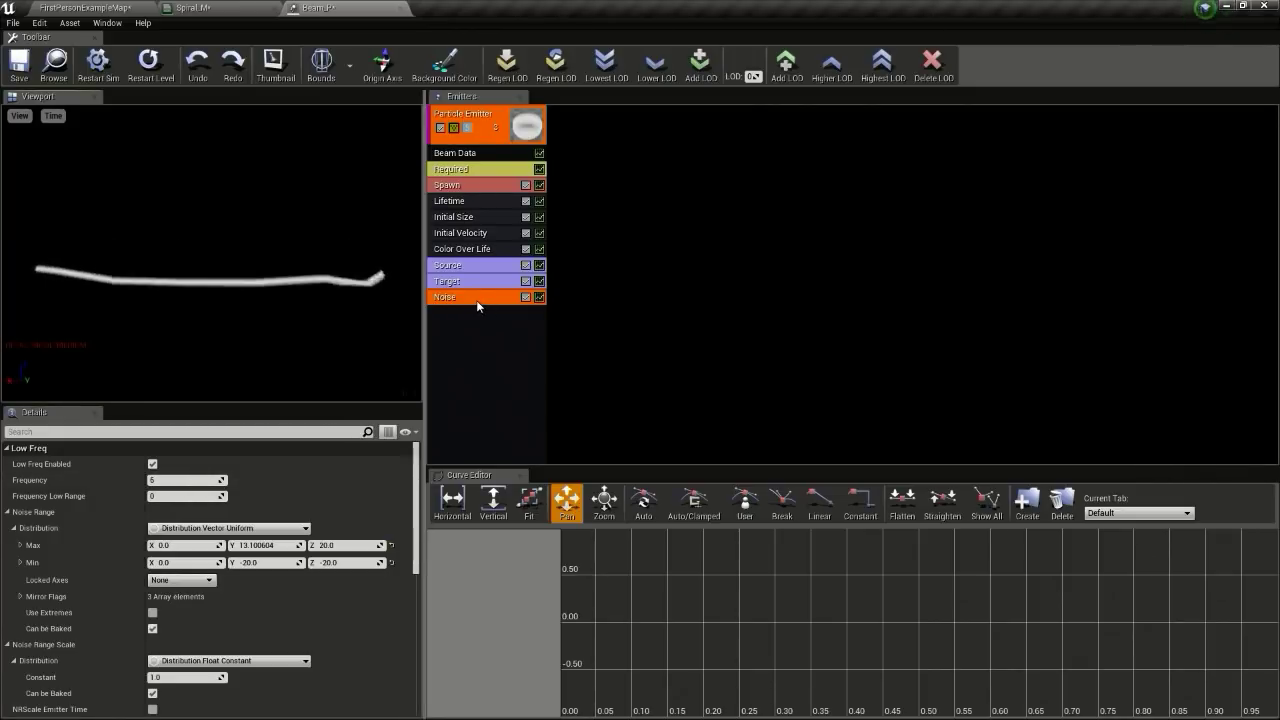
Step: Delete the Color Over Life module and add an Initial Color module to the emitter instead
{"action": "left_click", "coordinate": [473, 249]}
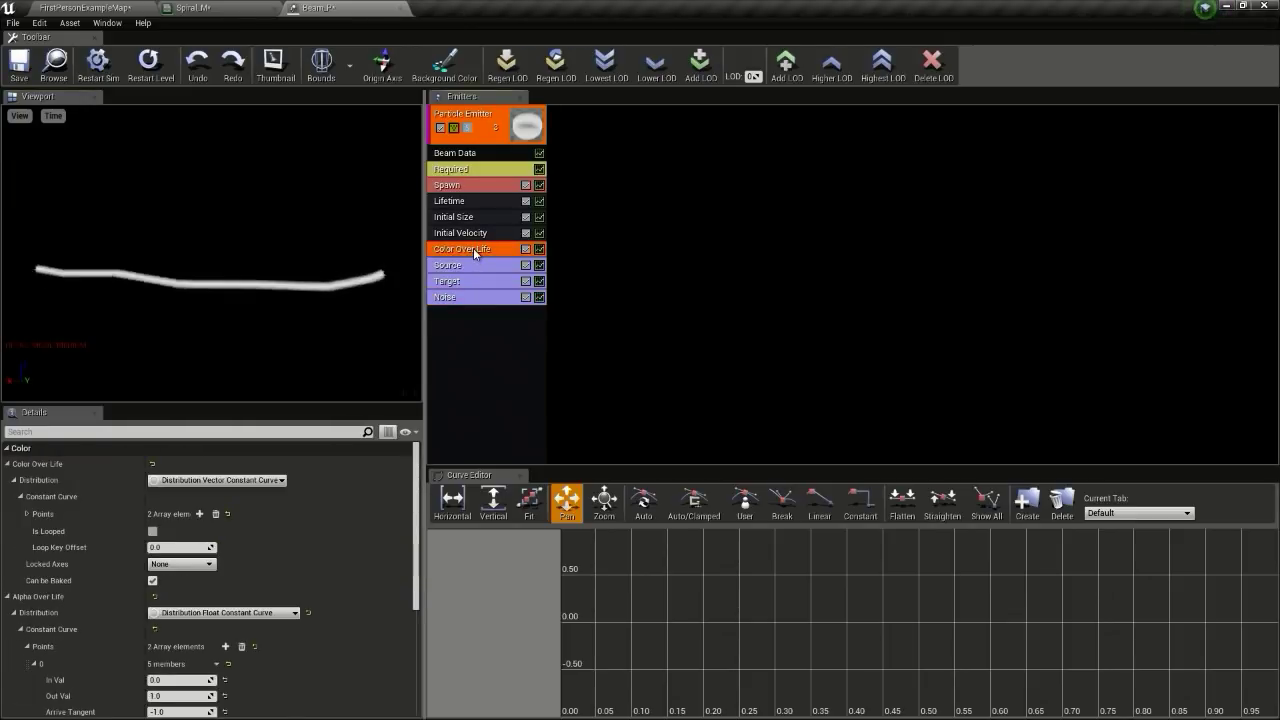
{"action": "key", "text": "Delete"}
{"action": "right_click", "coordinate": [479, 335]}
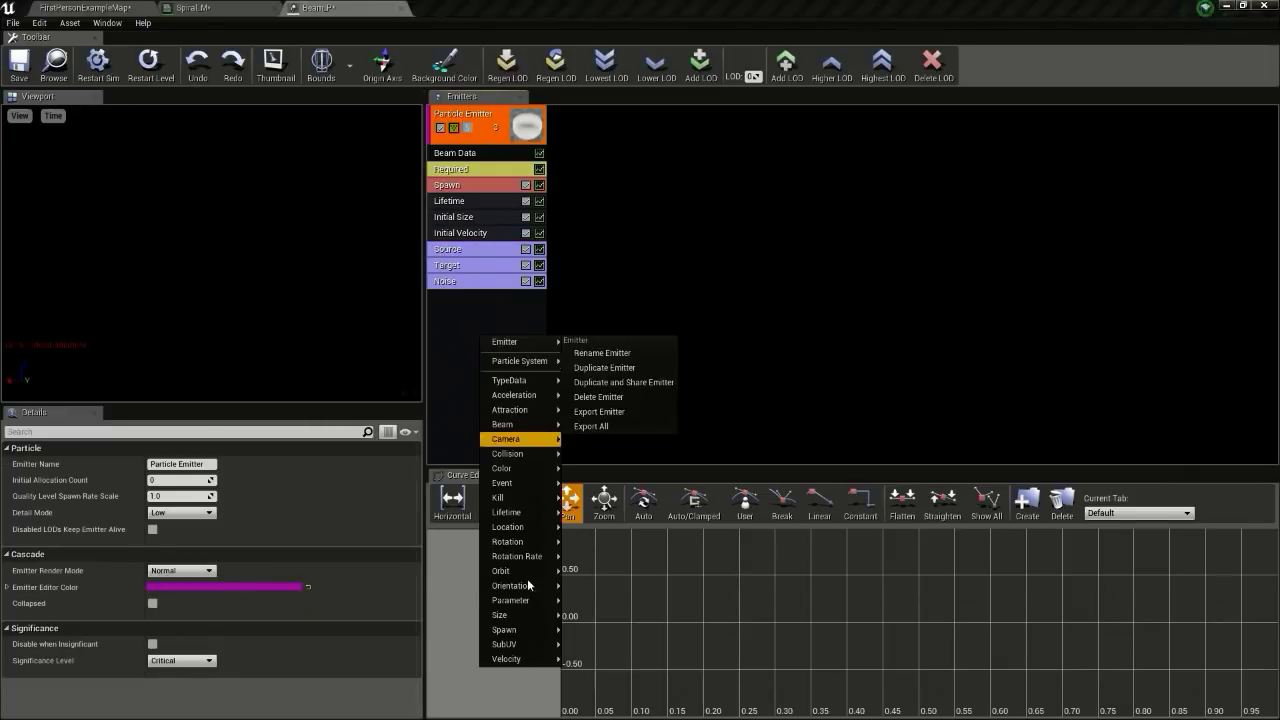
{"action": "mouse_move", "coordinate": [526, 628]}
{"action": "mouse_move", "coordinate": [521, 498]}
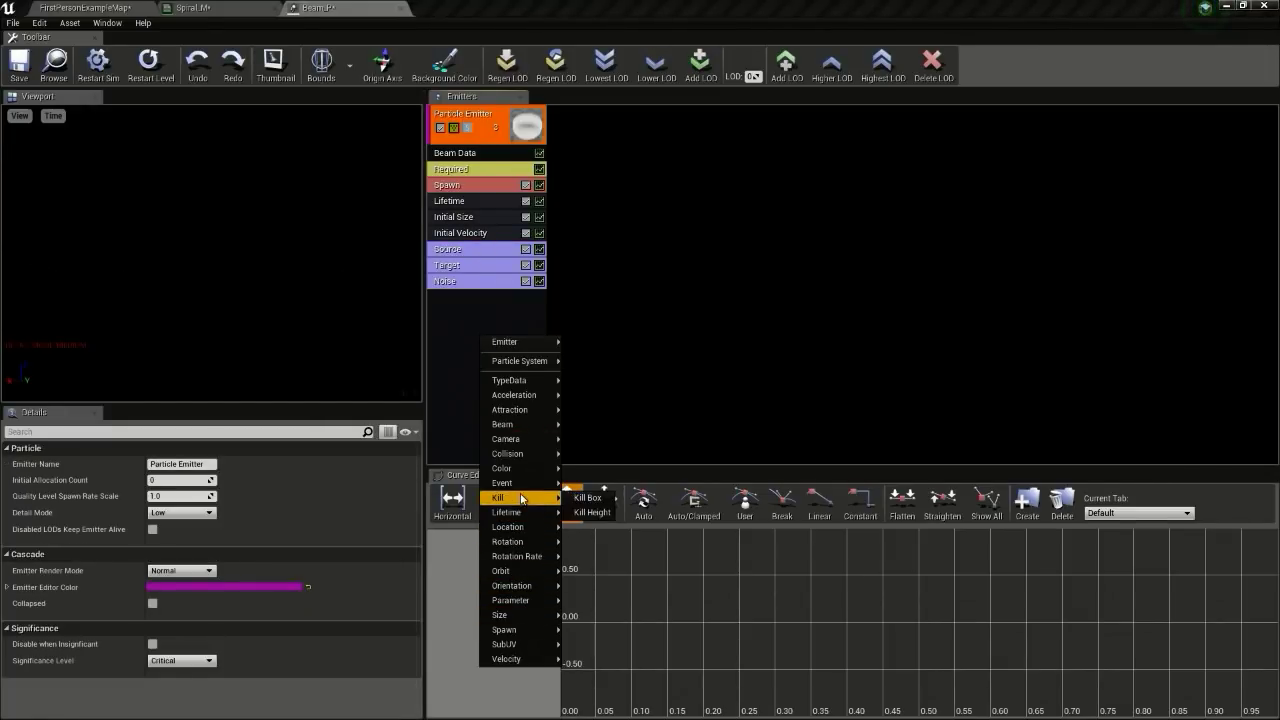
{"action": "mouse_move", "coordinate": [528, 467]}
{"action": "left_click", "coordinate": [585, 468]}
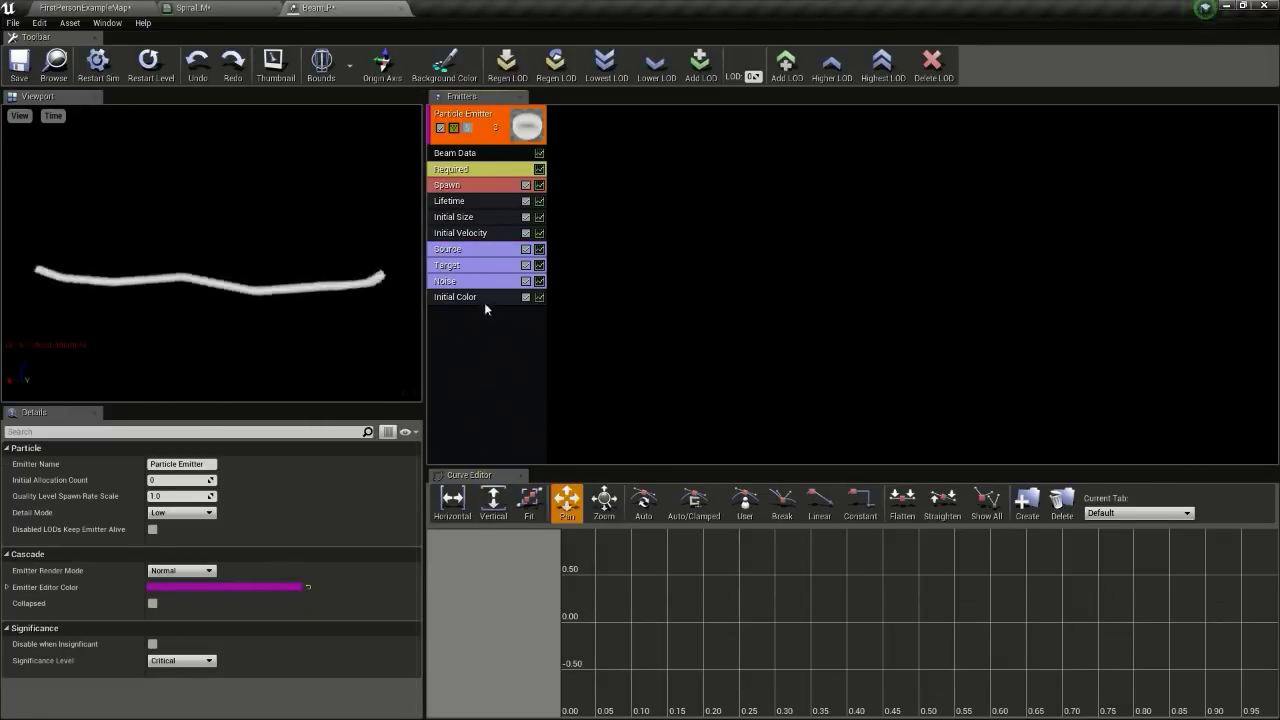
Step: Set the Initial Color module's start color to a glowing yellow with R 22, G 25 and B 0
{"action": "left_click", "coordinate": [255, 496]}
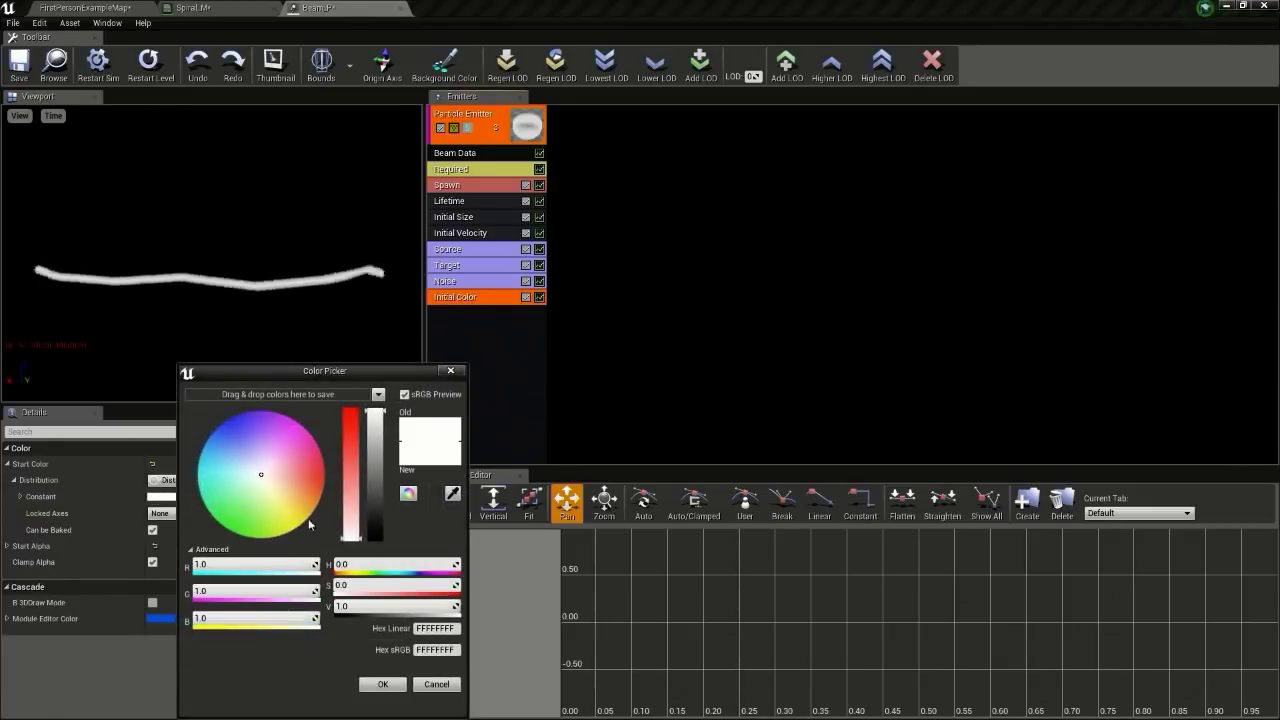
{"action": "left_click_drag", "start_coordinate": [285, 518], "coordinate": [279, 535]}
{"action": "left_click", "coordinate": [215, 565]}
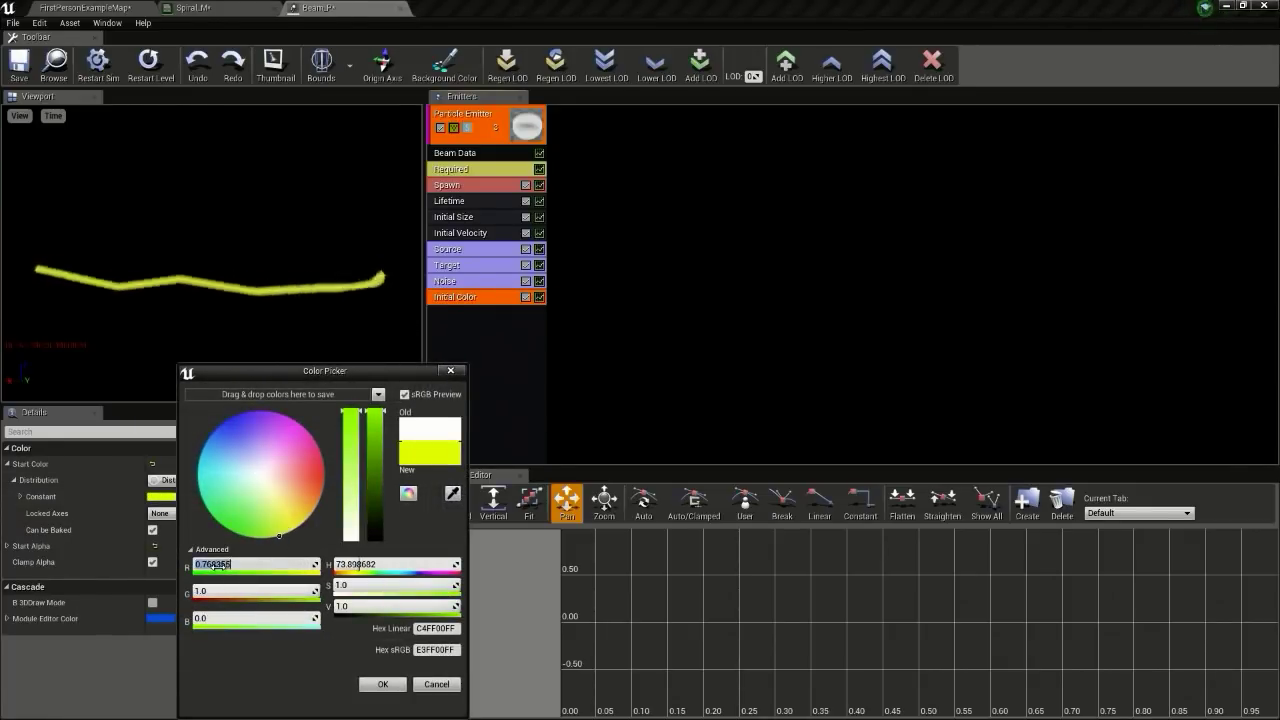
{"action": "type", "text": "22"}
{"action": "left_click", "coordinate": [220, 590]}
{"action": "type", "text": "25"}
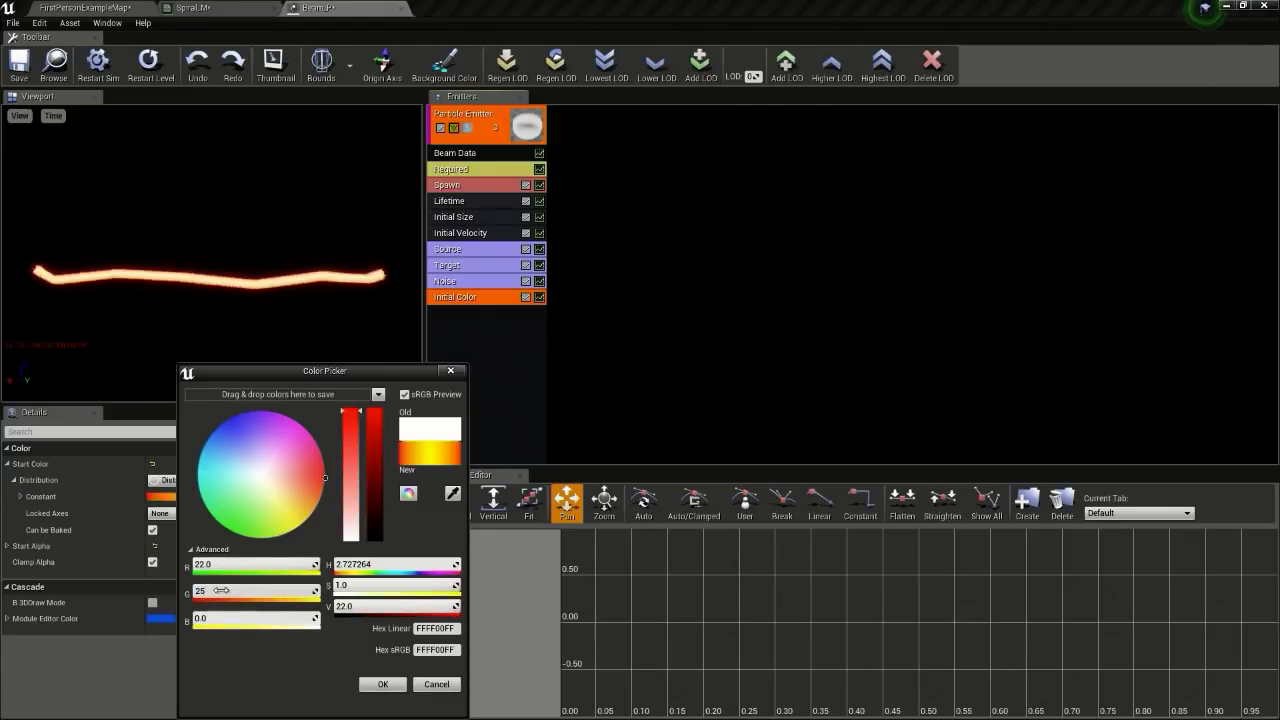
{"action": "key", "text": "Return"}
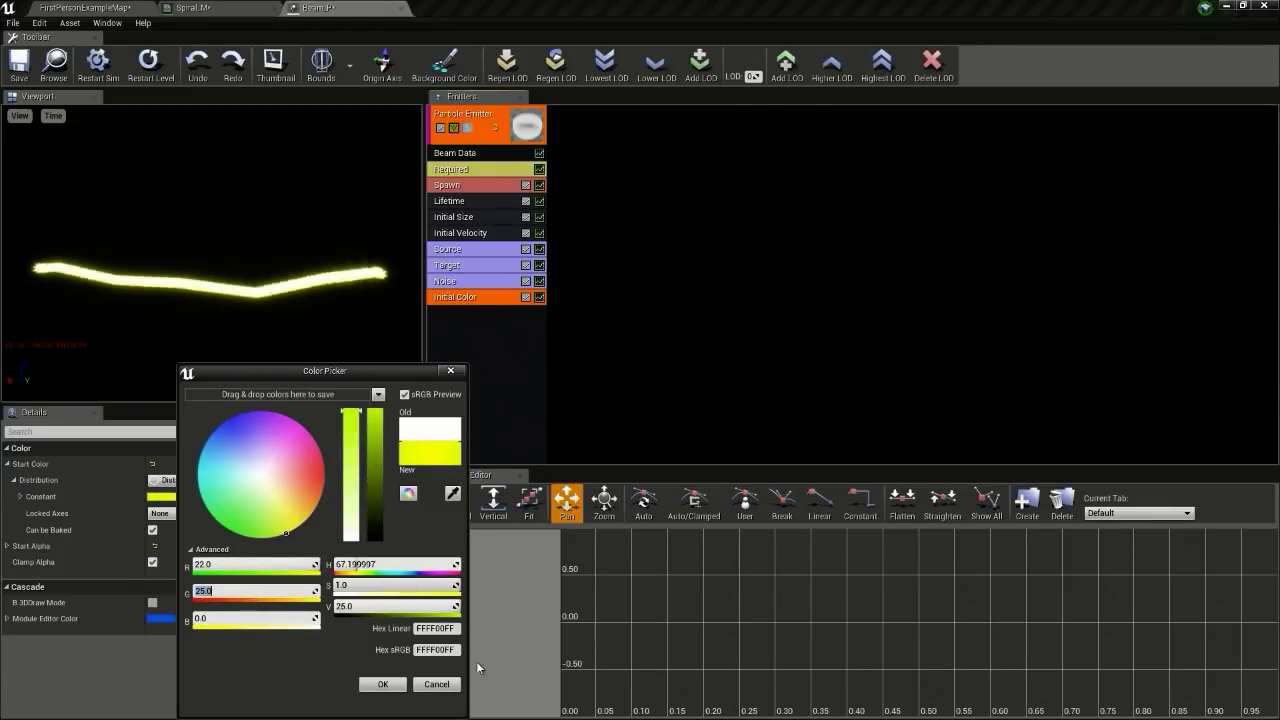
{"action": "left_click", "coordinate": [383, 684]}
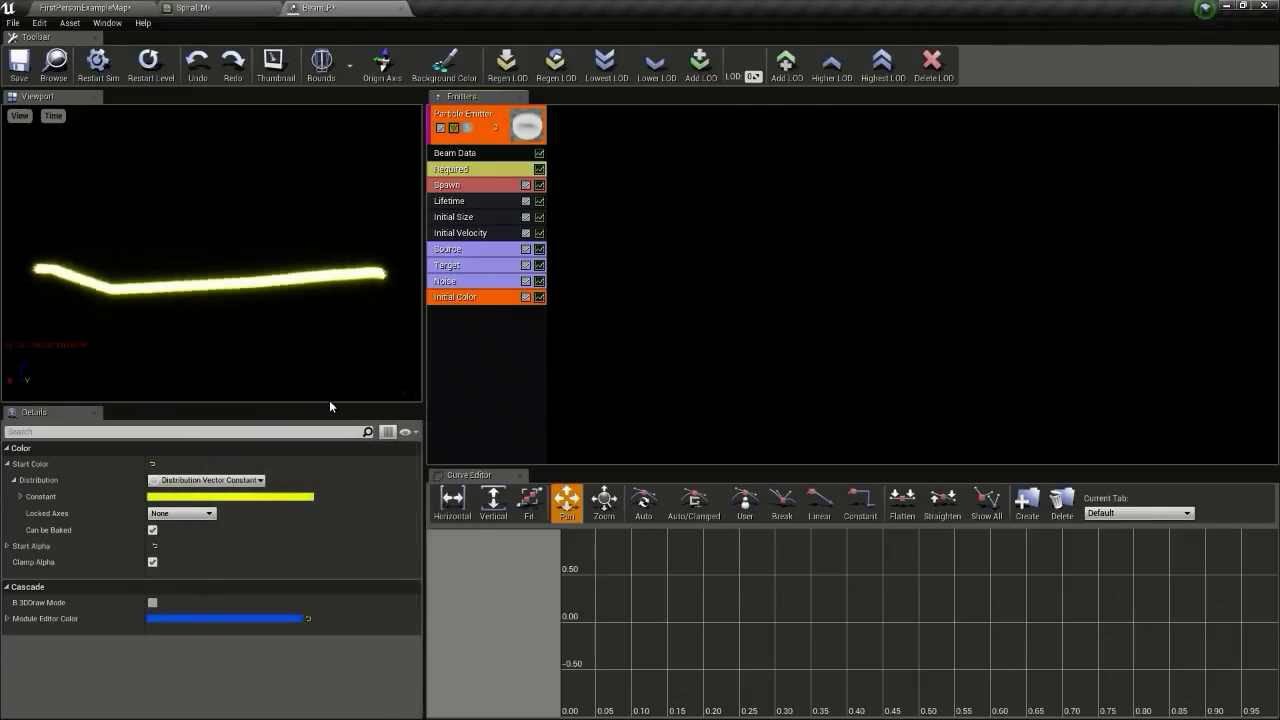
Step: Set the Spawn module's constant rate to 5
{"action": "left_click", "coordinate": [472, 185]}
{"action": "left_click", "coordinate": [213, 496]}
{"action": "type", "text": "5"}
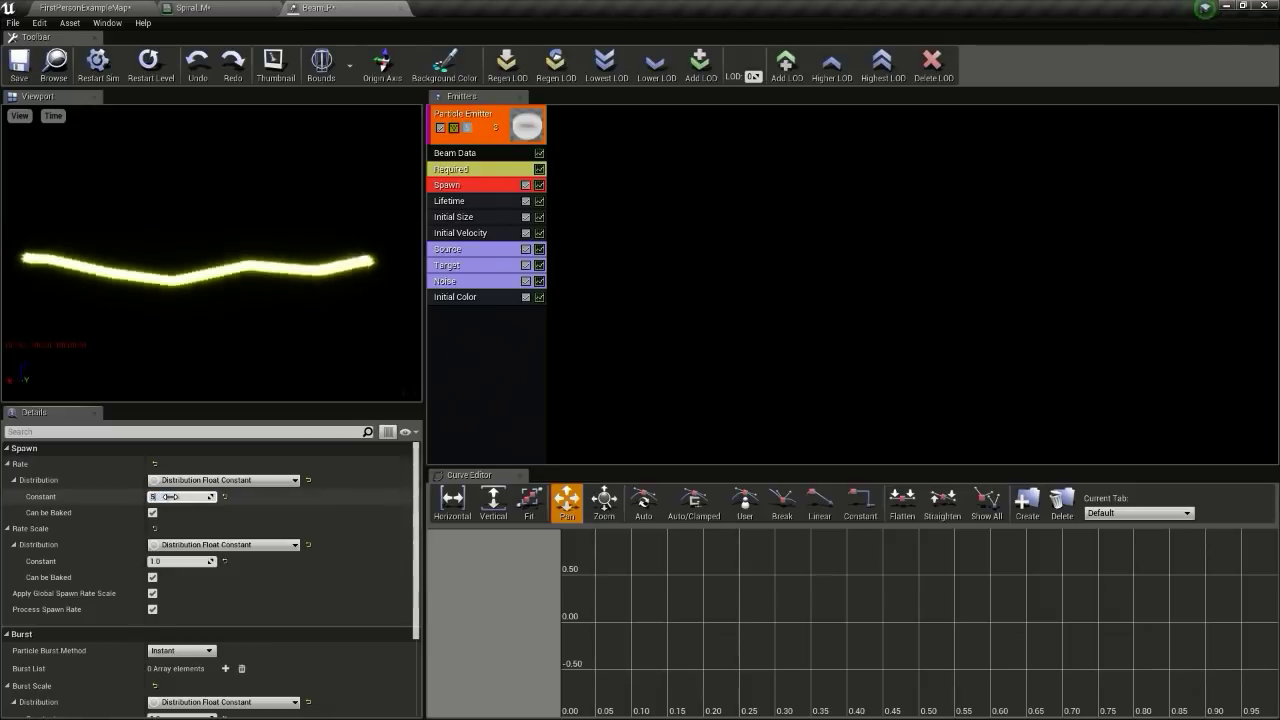
Step: Try a maximum beam count of 5 in the Beam Data module, and settle on 2
{"action": "left_click", "coordinate": [481, 156]}
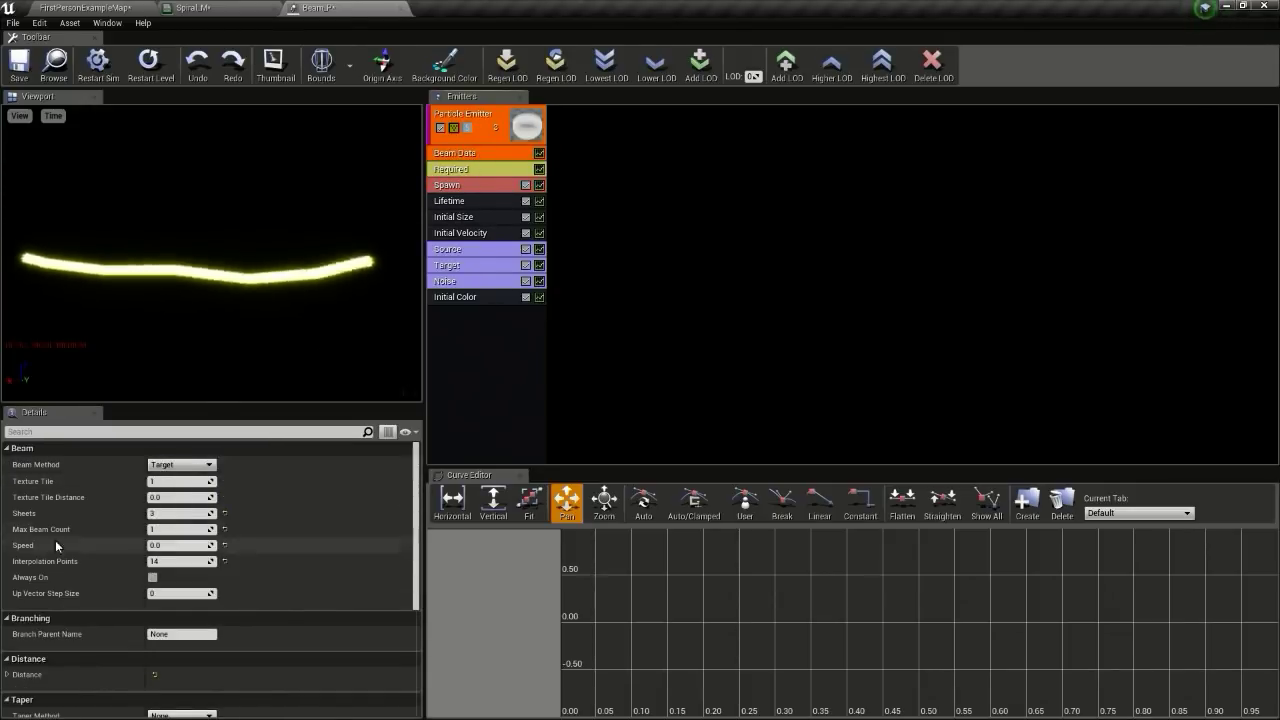
{"action": "left_click", "coordinate": [159, 529]}
{"action": "type", "text": "5"}
{"action": "key", "text": "Return"}
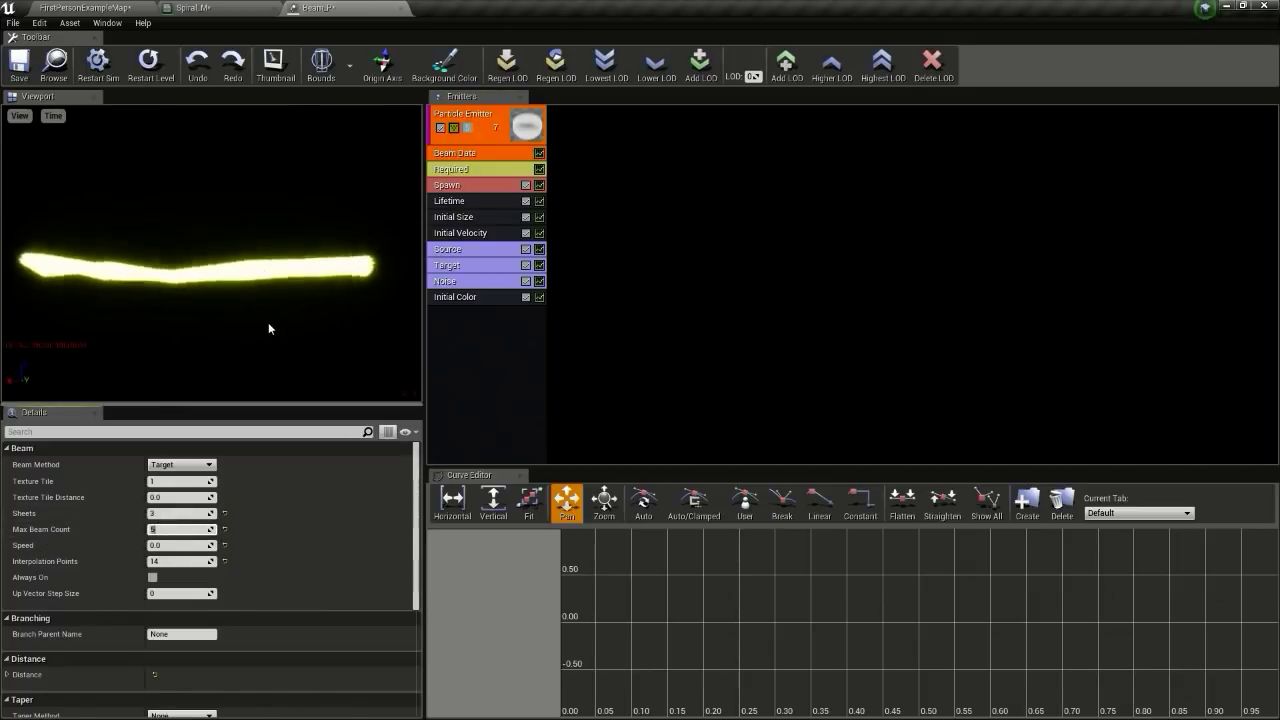
{"action": "type", "text": "2"}
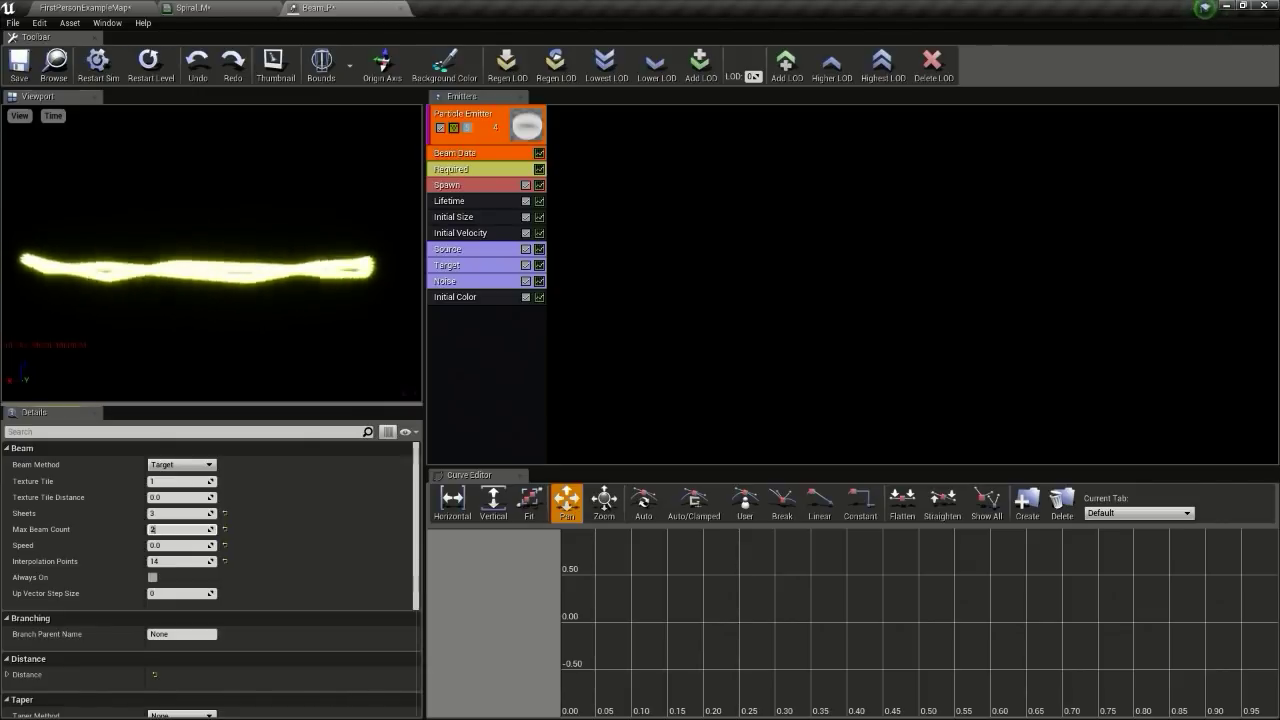
{"action": "key", "text": "Return"}
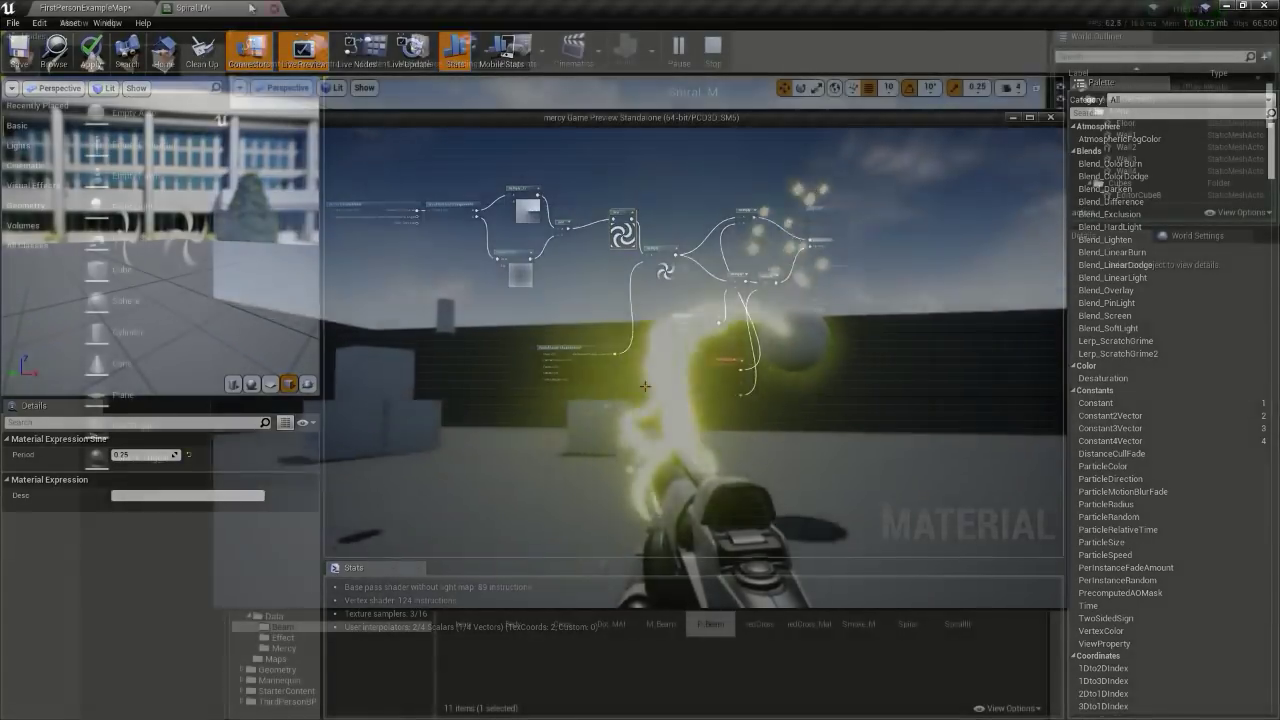
Step: Examine the curved glowing beam between the gun and the sphere in the game preview while moving around, and end the preview
{"action": "key", "text": "a"}
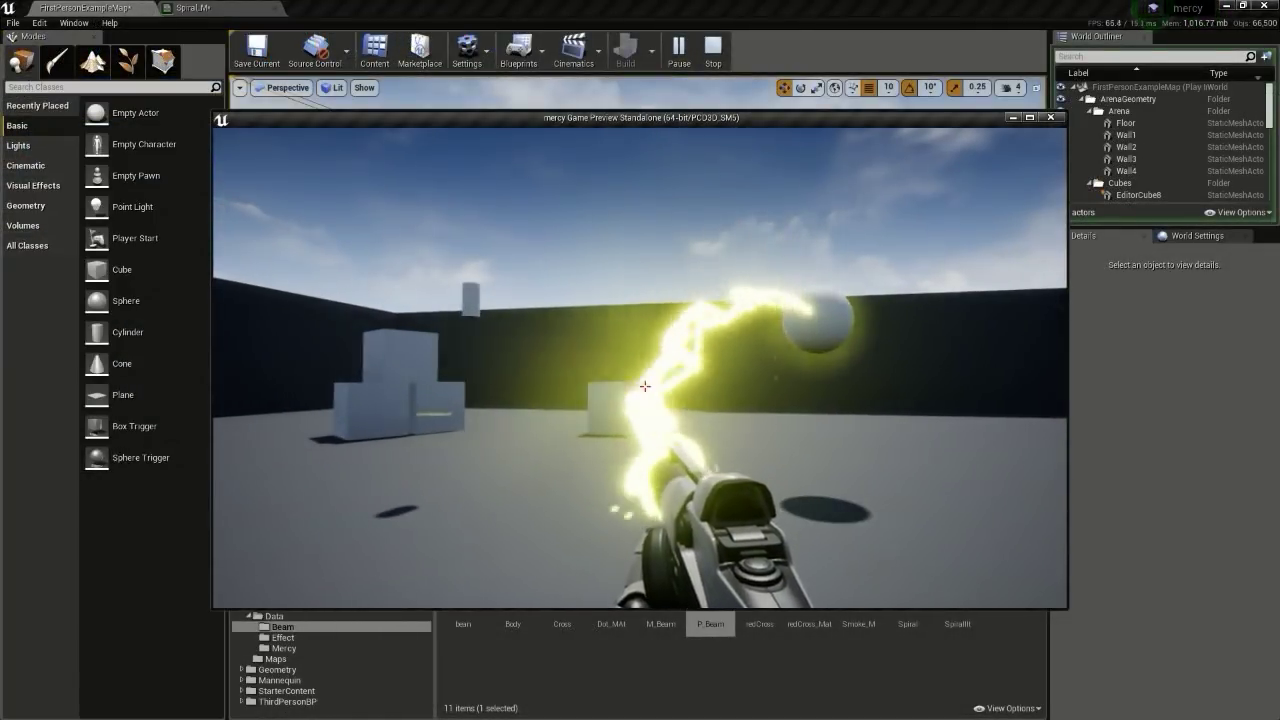
{"action": "key", "text": "d"}
{"action": "key", "text": "a"}
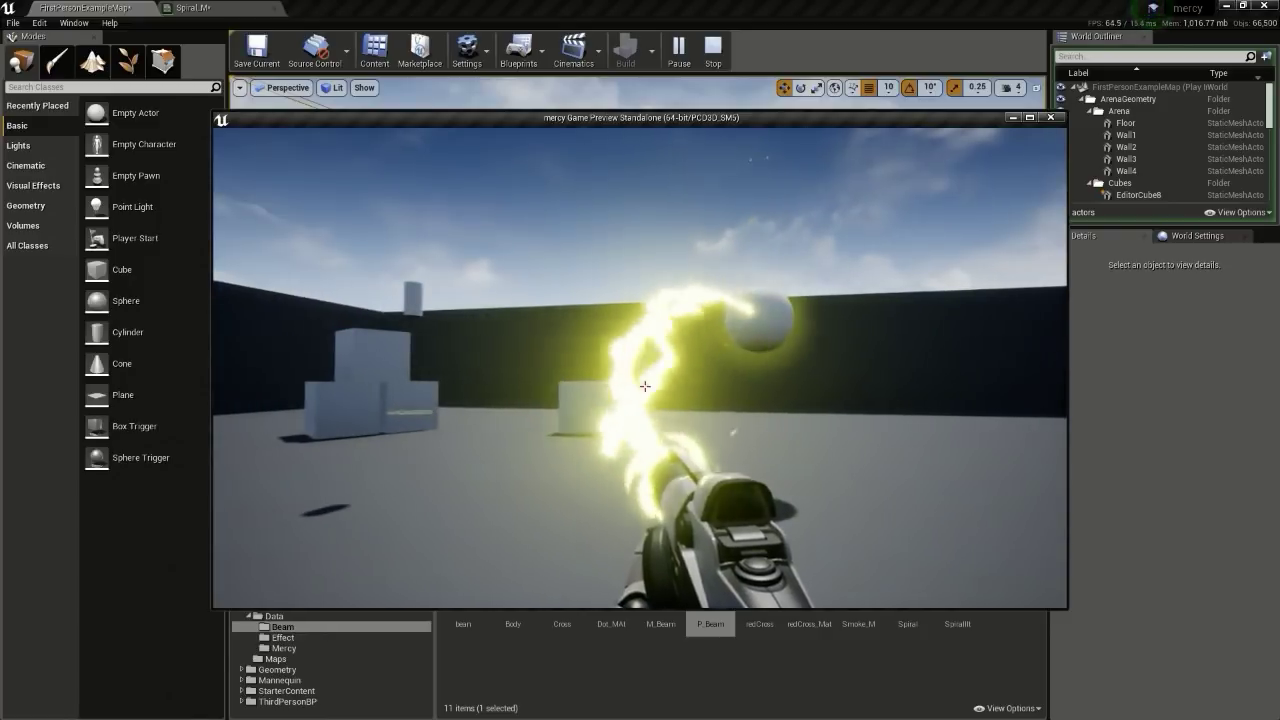
{"action": "key", "text": "w"}
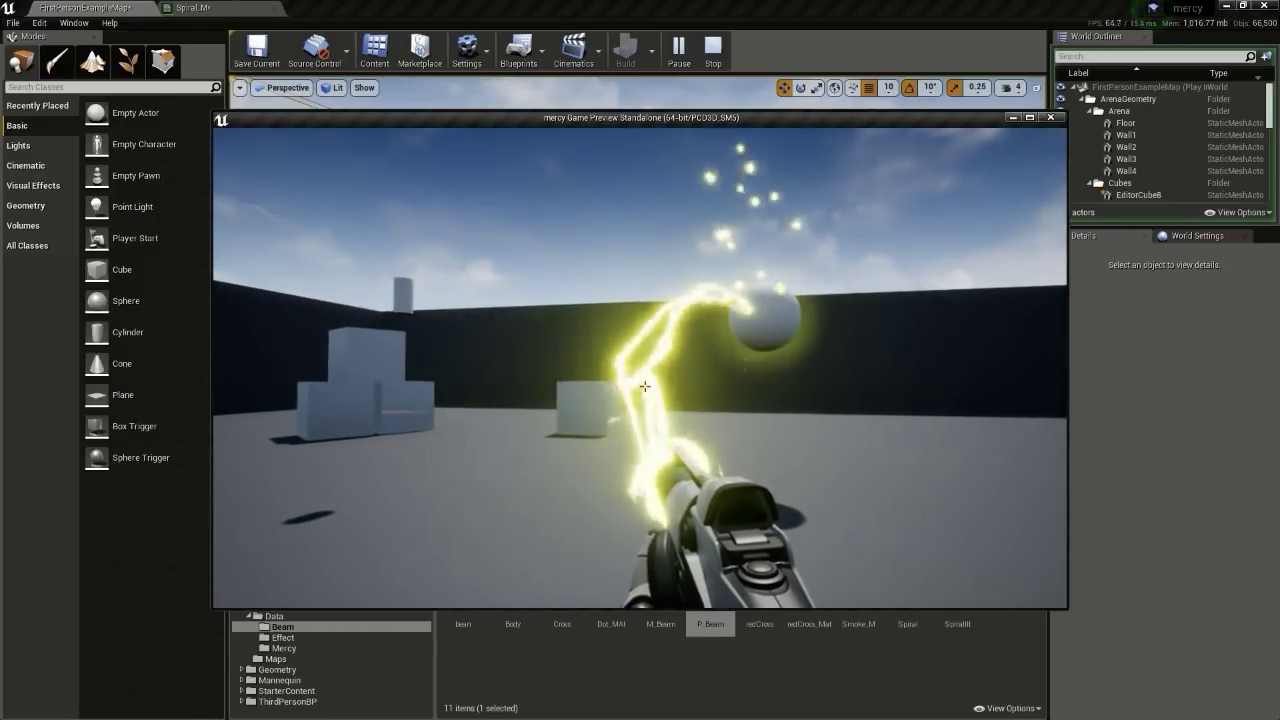
{"action": "key", "text": "a"}
{"action": "key", "text": "d"}
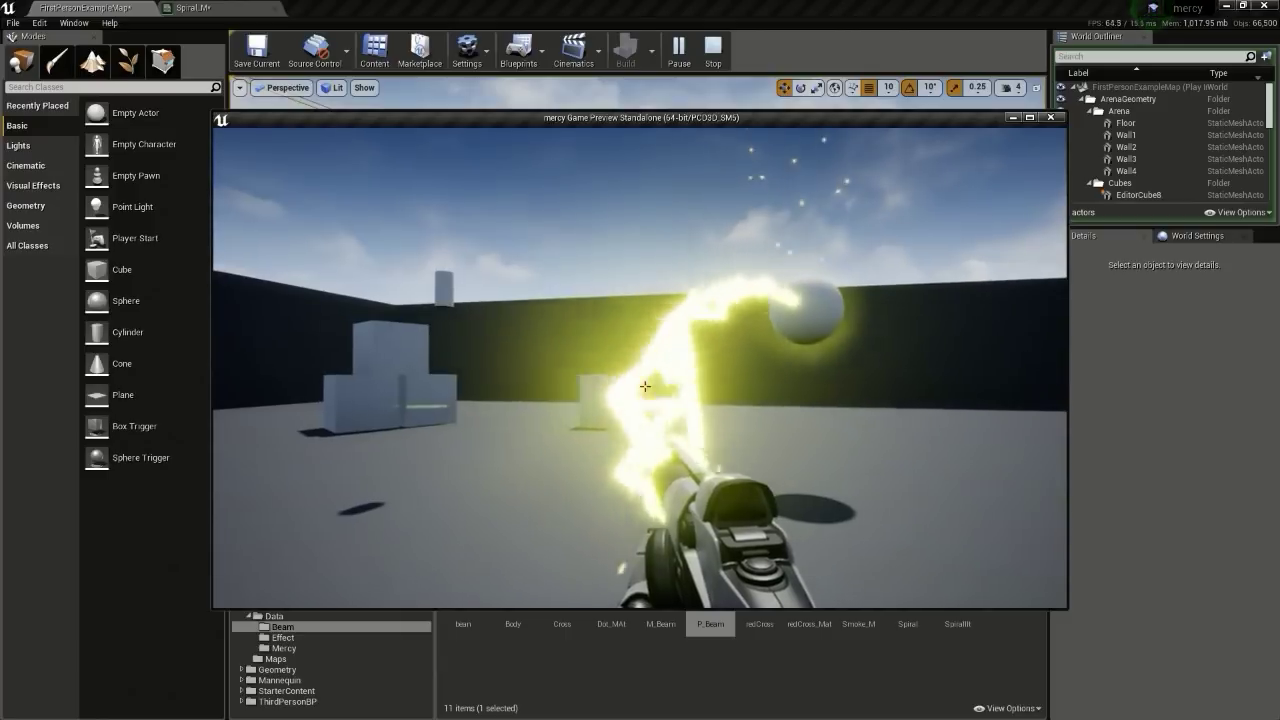
{"action": "key", "text": "Escape"}
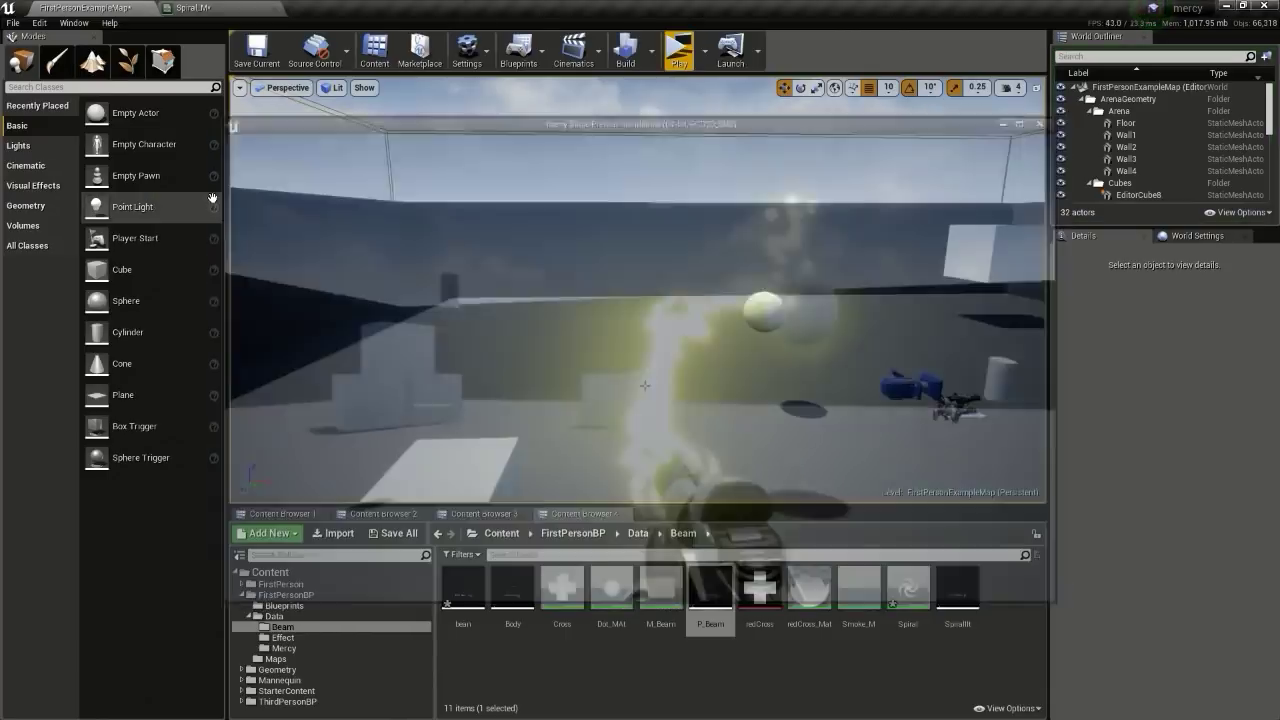
Step: Create a particle system named Body_P in the Effect folder and open it for editing
{"action": "left_click", "coordinate": [505, 515]}
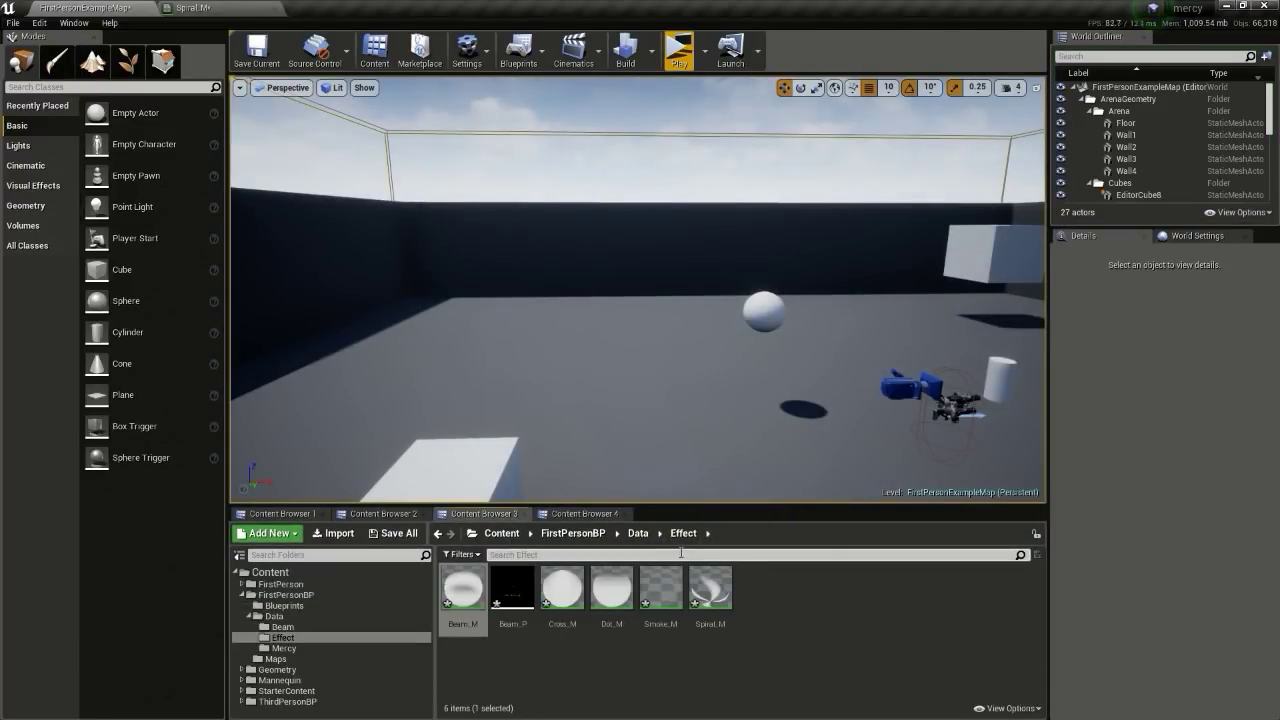
{"action": "left_click", "coordinate": [742, 592]}
{"action": "right_click", "coordinate": [794, 583]}
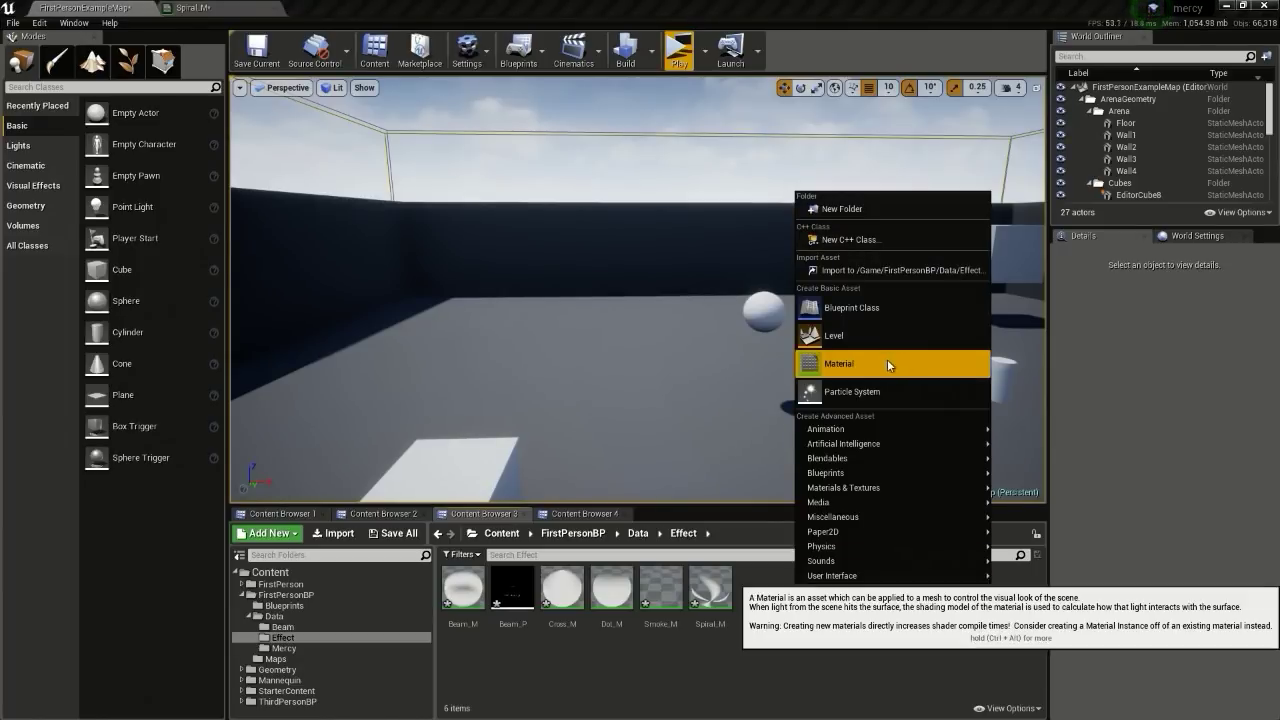
{"action": "left_click", "coordinate": [861, 388]}
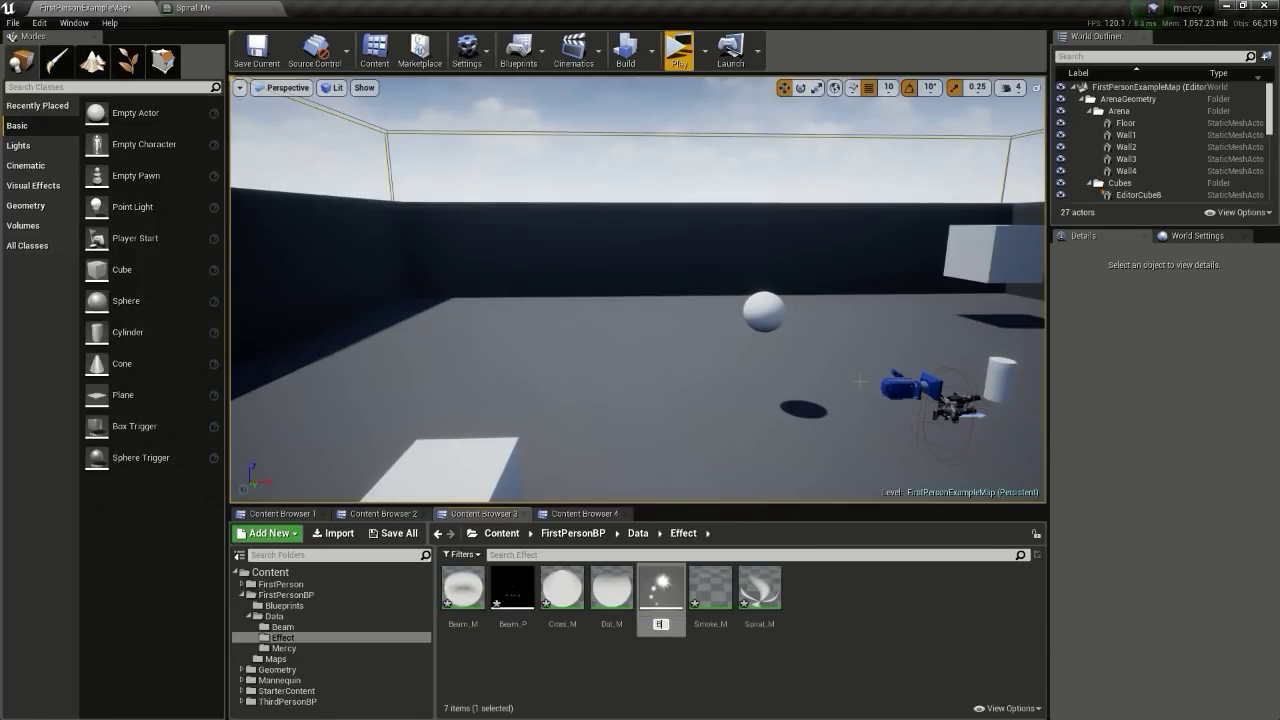
{"action": "key", "text": "Return"}
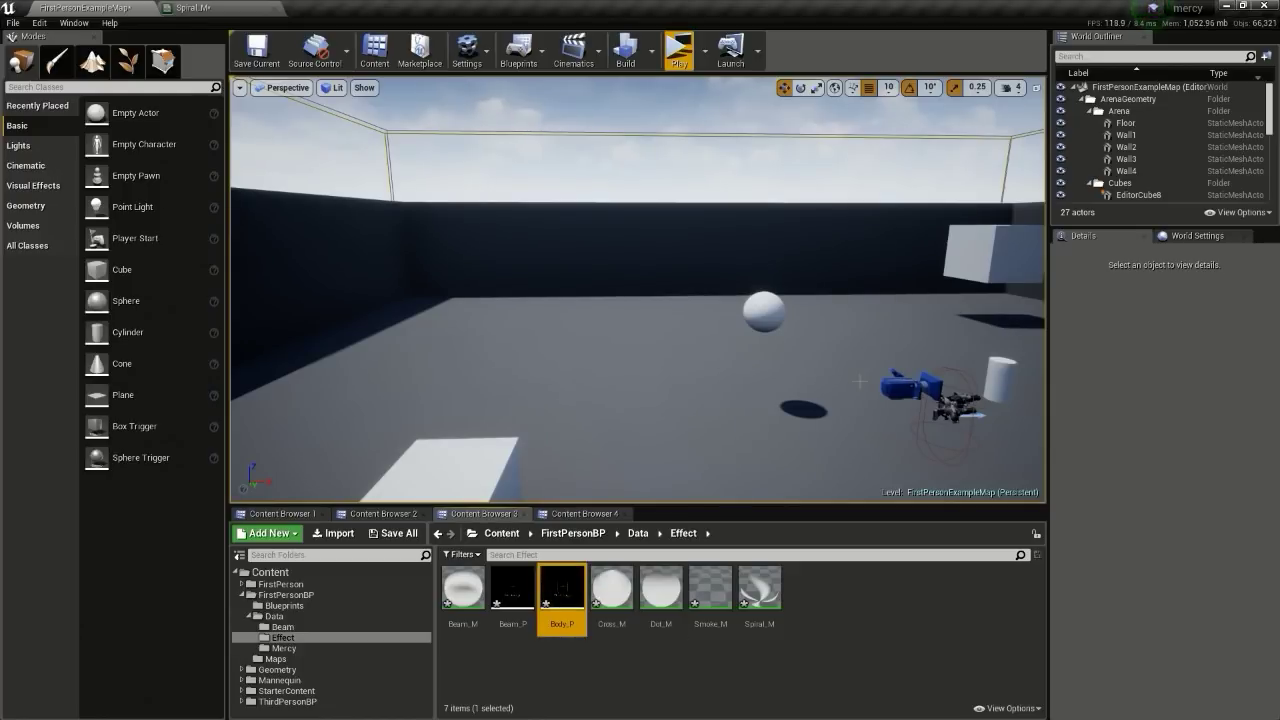
{"action": "double_click", "coordinate": [578, 612]}
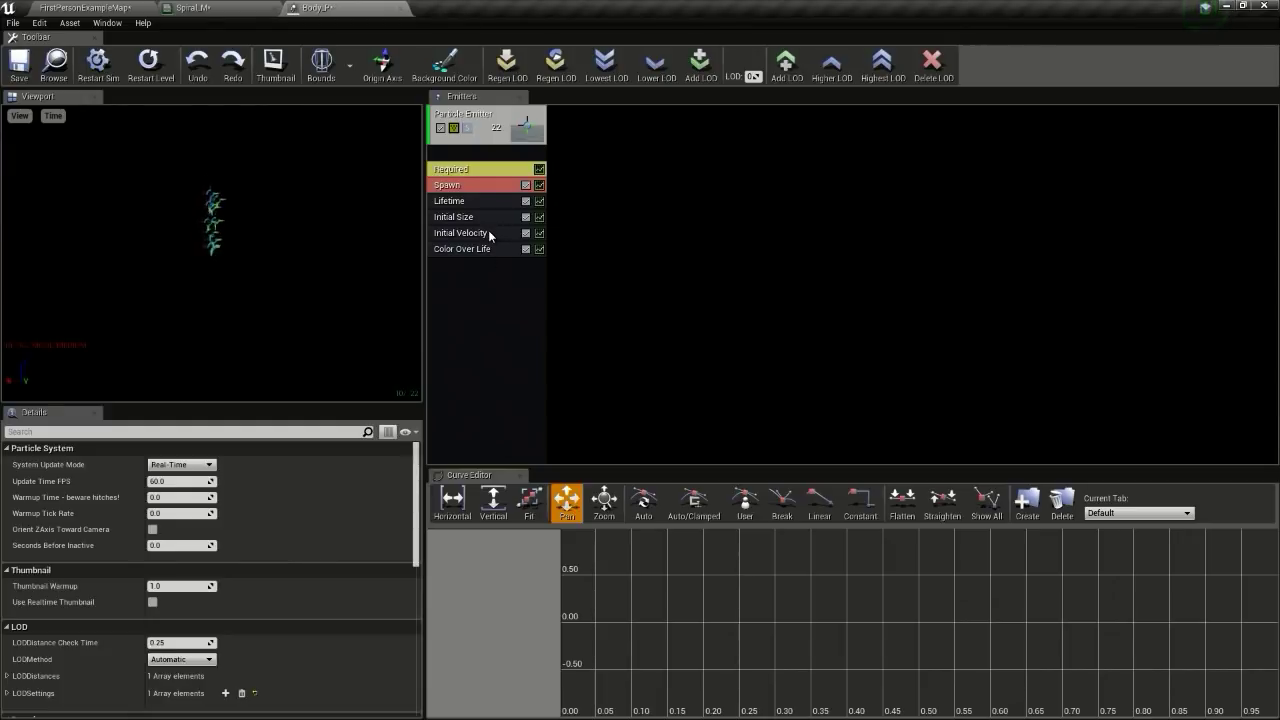
Step: Assign the Cross_M material to the emitter in the Required module
{"action": "left_click", "coordinate": [450, 172]}
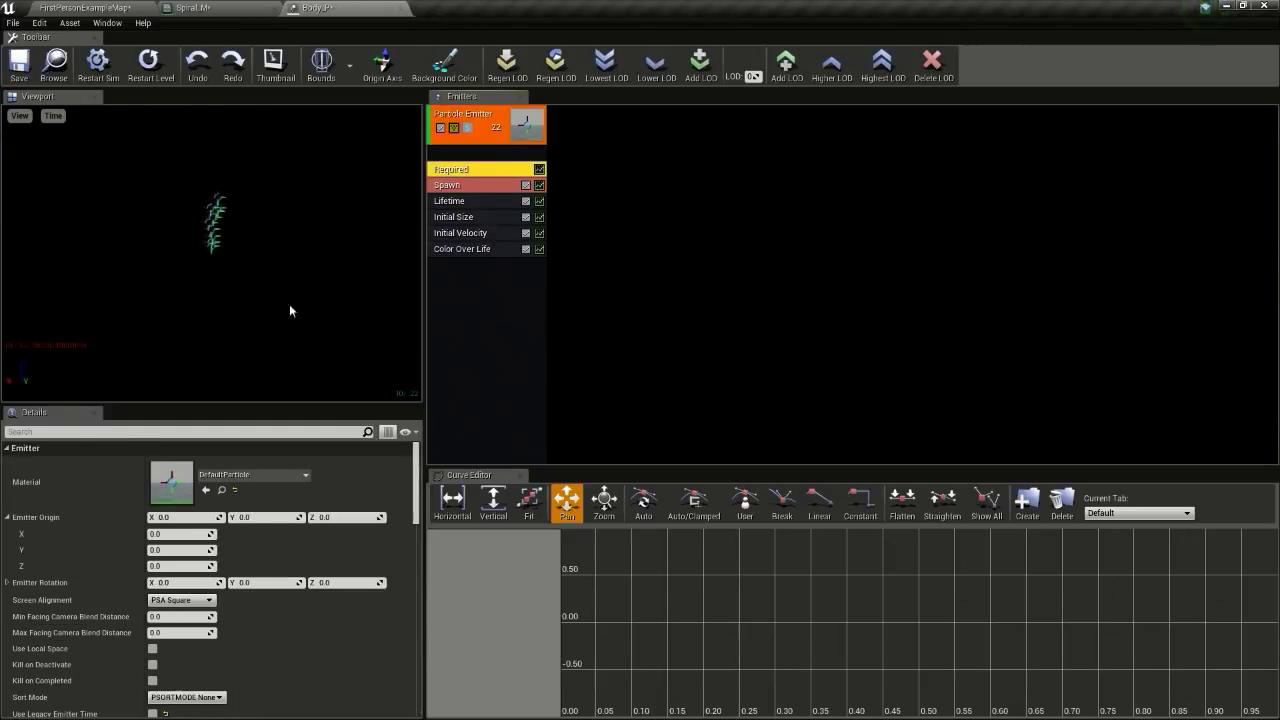
{"action": "left_click", "coordinate": [118, 8]}
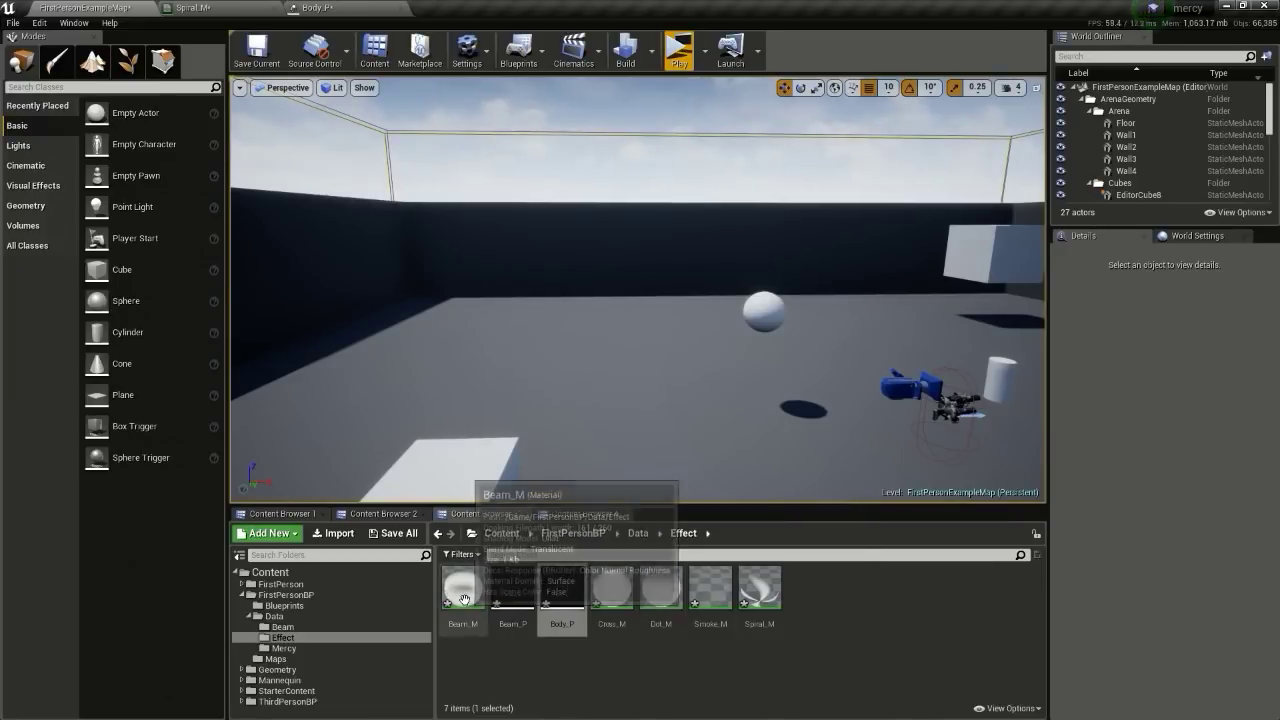
{"action": "left_click", "coordinate": [318, 7]}
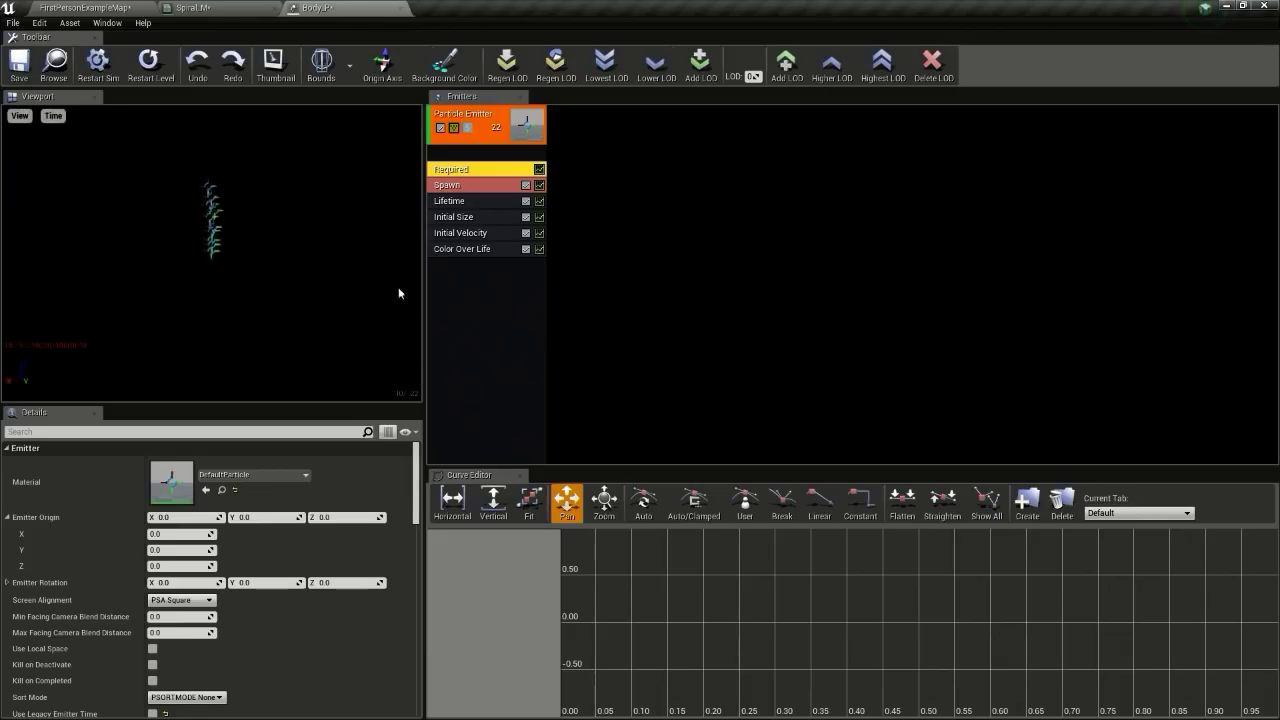
{"action": "left_click", "coordinate": [208, 488]}
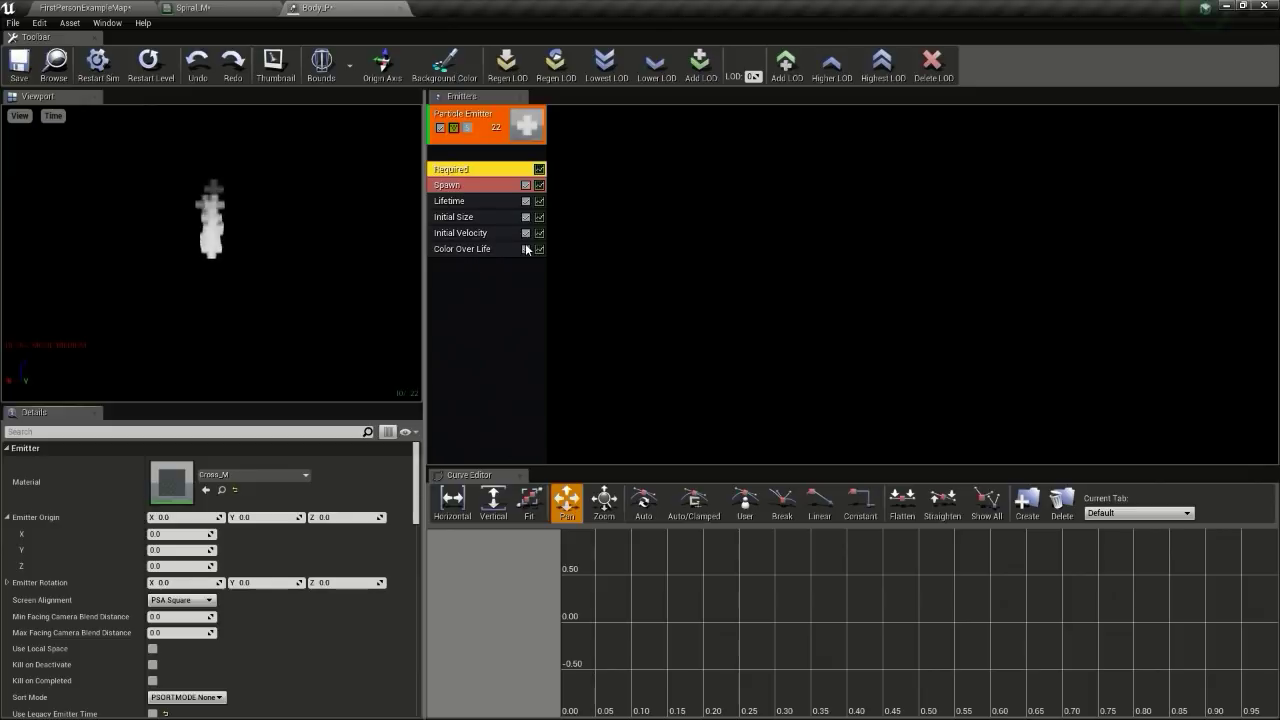
Step: Set the output color of Color Over Life point 0 to R 25 and G 25
{"action": "left_click", "coordinate": [478, 249]}
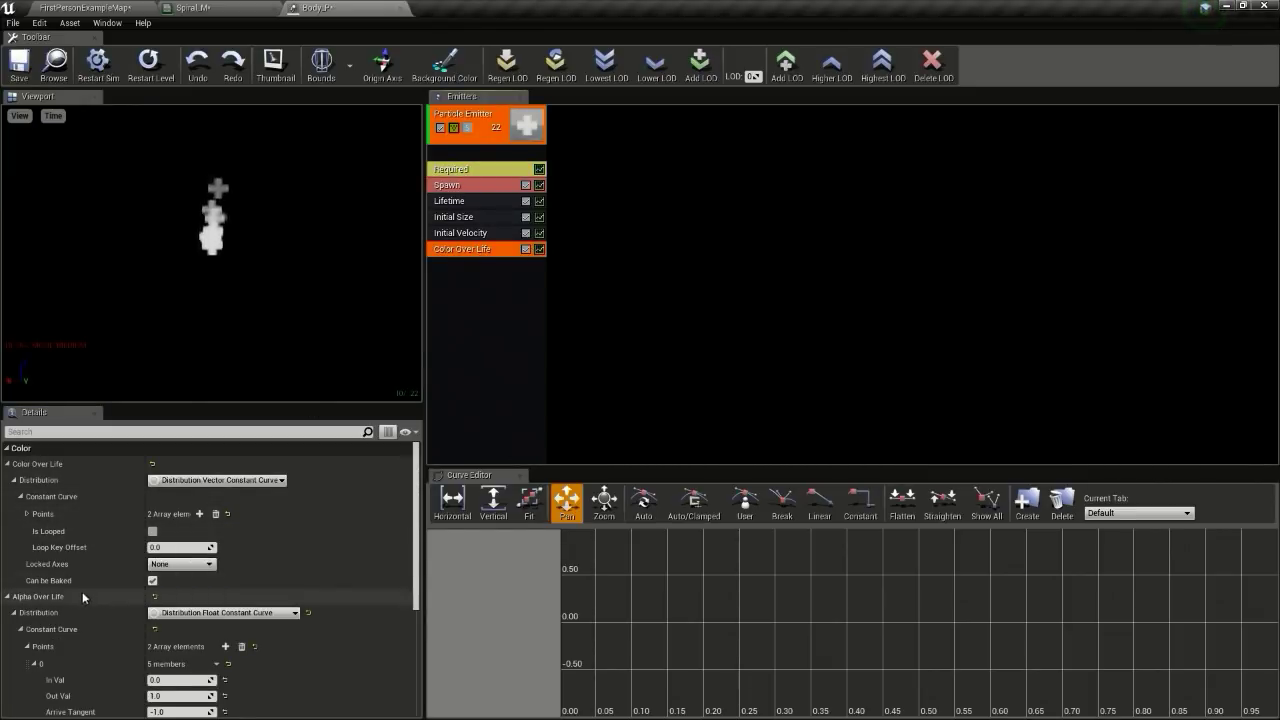
{"action": "left_click", "coordinate": [27, 514]}
{"action": "left_click", "coordinate": [33, 531]}
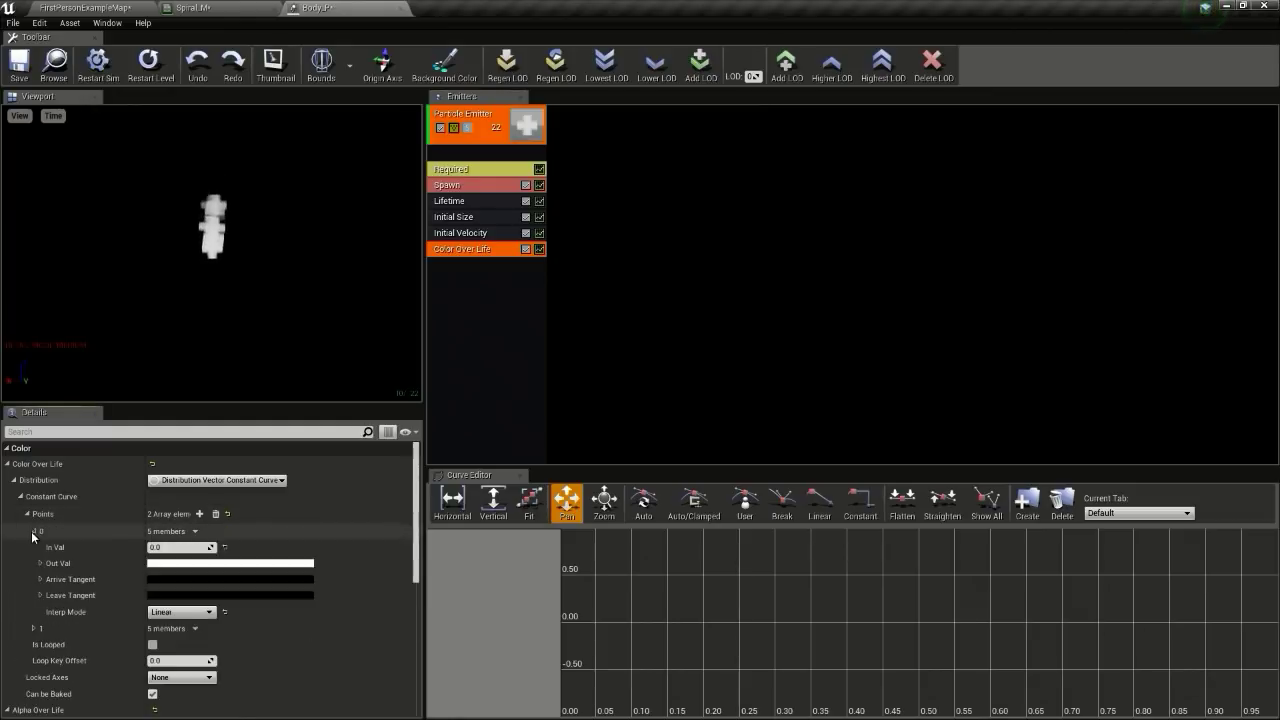
{"action": "left_click", "coordinate": [41, 564]}
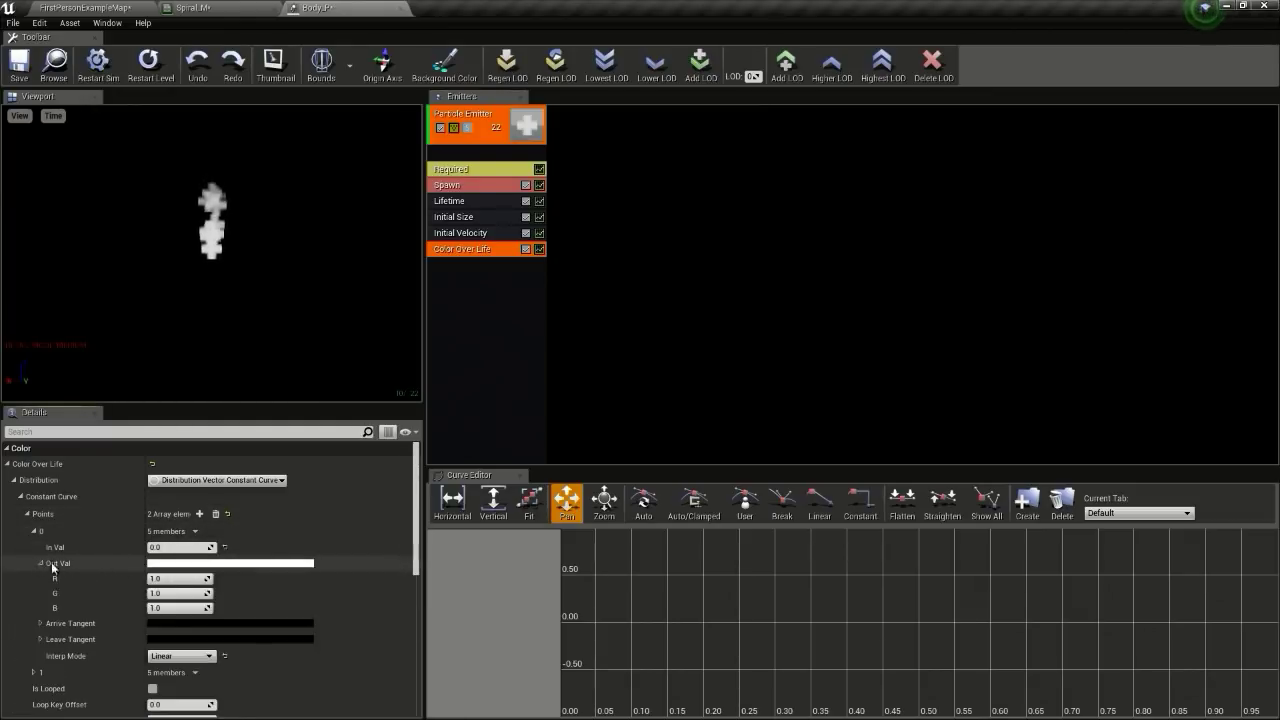
{"action": "left_click", "coordinate": [181, 580]}
{"action": "type", "text": "25"}
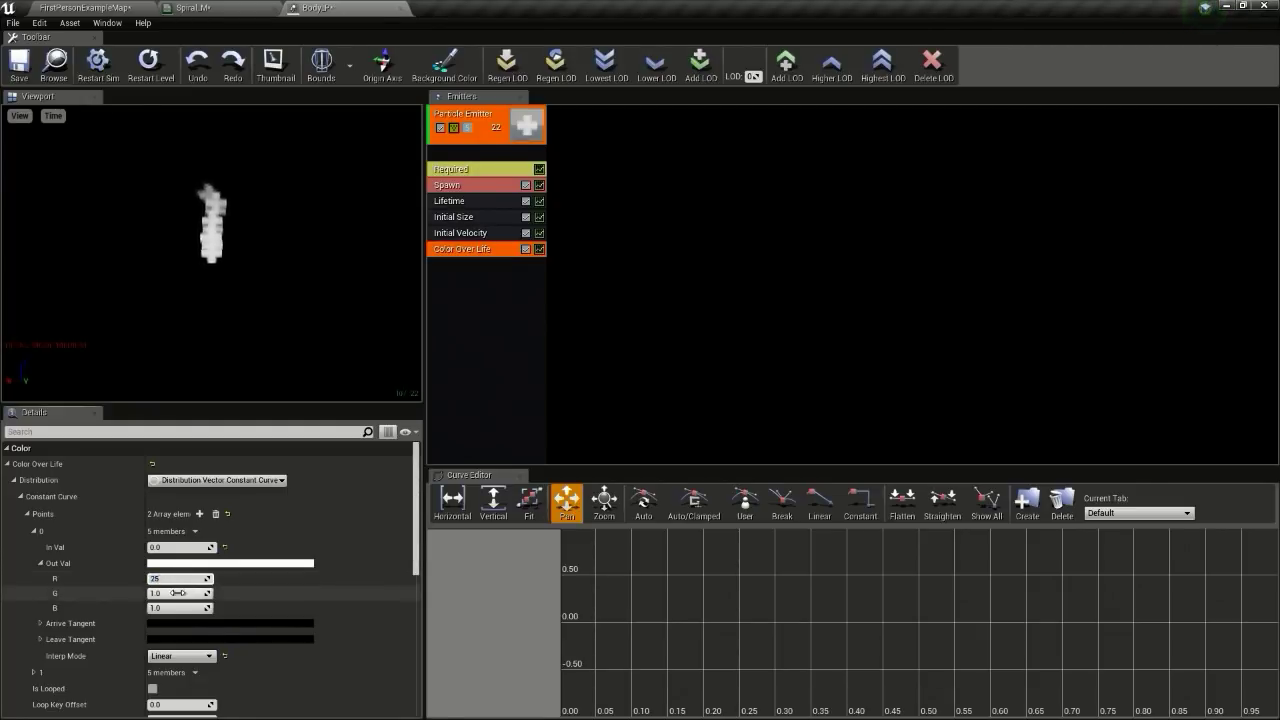
{"action": "left_click", "coordinate": [177, 593]}
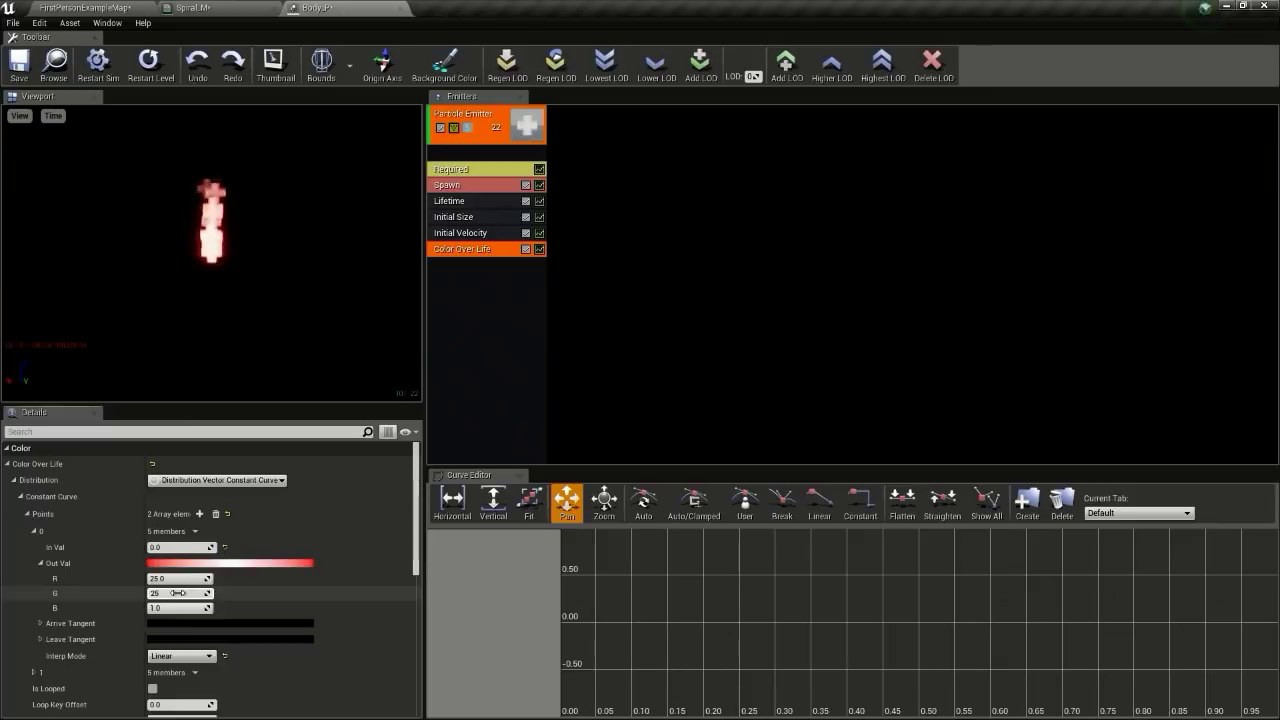
{"action": "type", "text": "25"}
{"action": "key", "text": "Return"}
Step: Set the output color of Color Over Life point 1 to R 0.5, G 0.5 and B 0
{"action": "scroll", "coordinate": [290, 545], "scroll_direction": "down", "scroll_amount": 1}
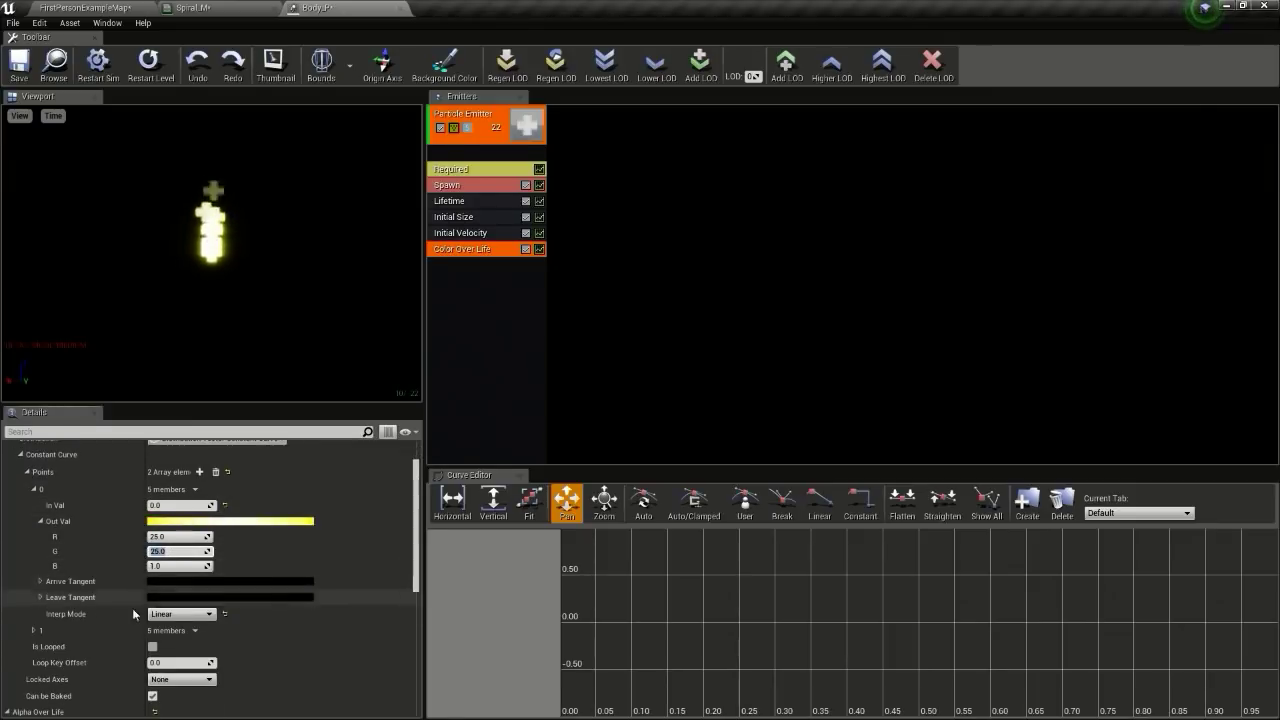
{"action": "left_click", "coordinate": [34, 630]}
{"action": "left_click", "coordinate": [40, 662]}
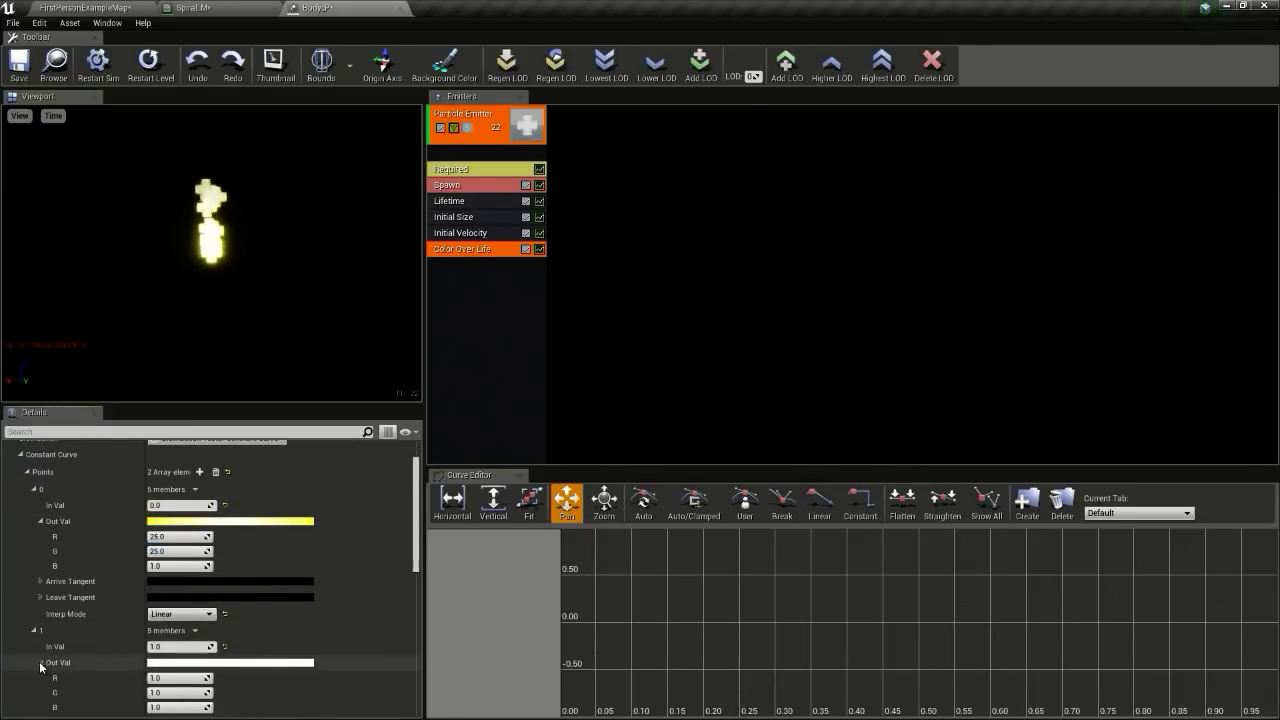
{"action": "scroll", "coordinate": [120, 660], "scroll_direction": "down", "scroll_amount": 2}
{"action": "left_click", "coordinate": [163, 613]}
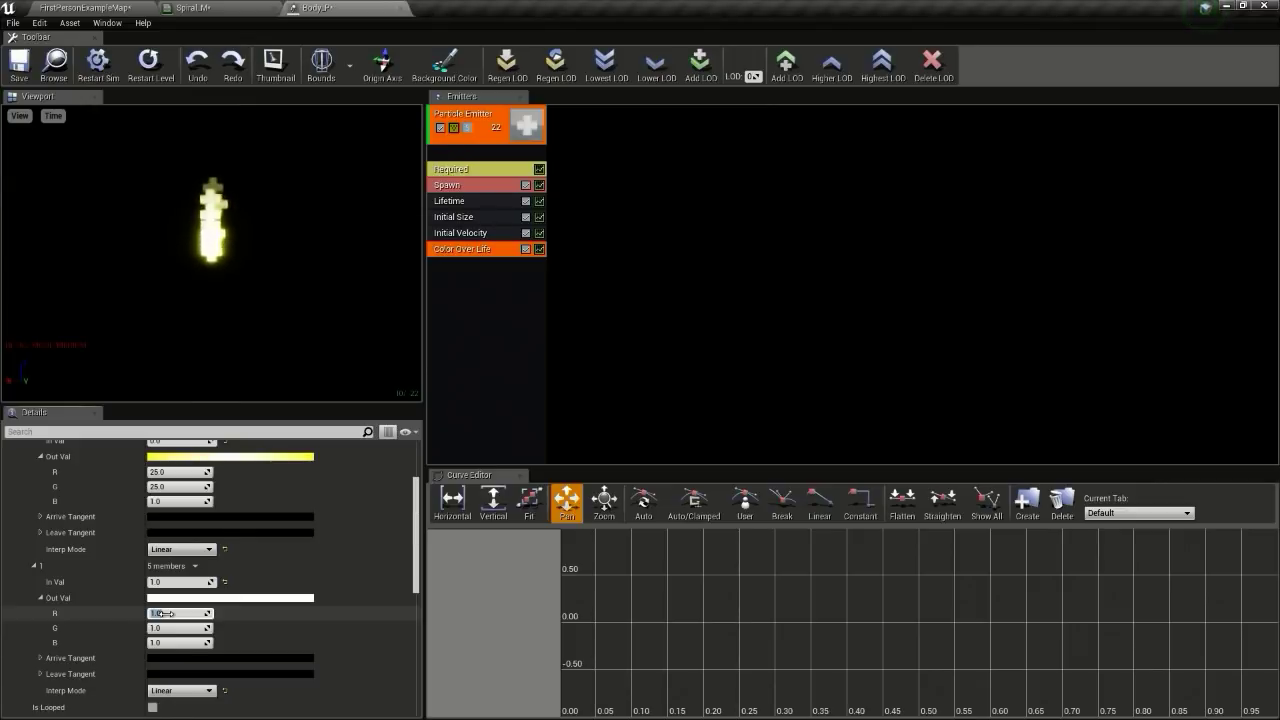
{"action": "type", "text": "0.5"}
{"action": "left_click", "coordinate": [166, 628]}
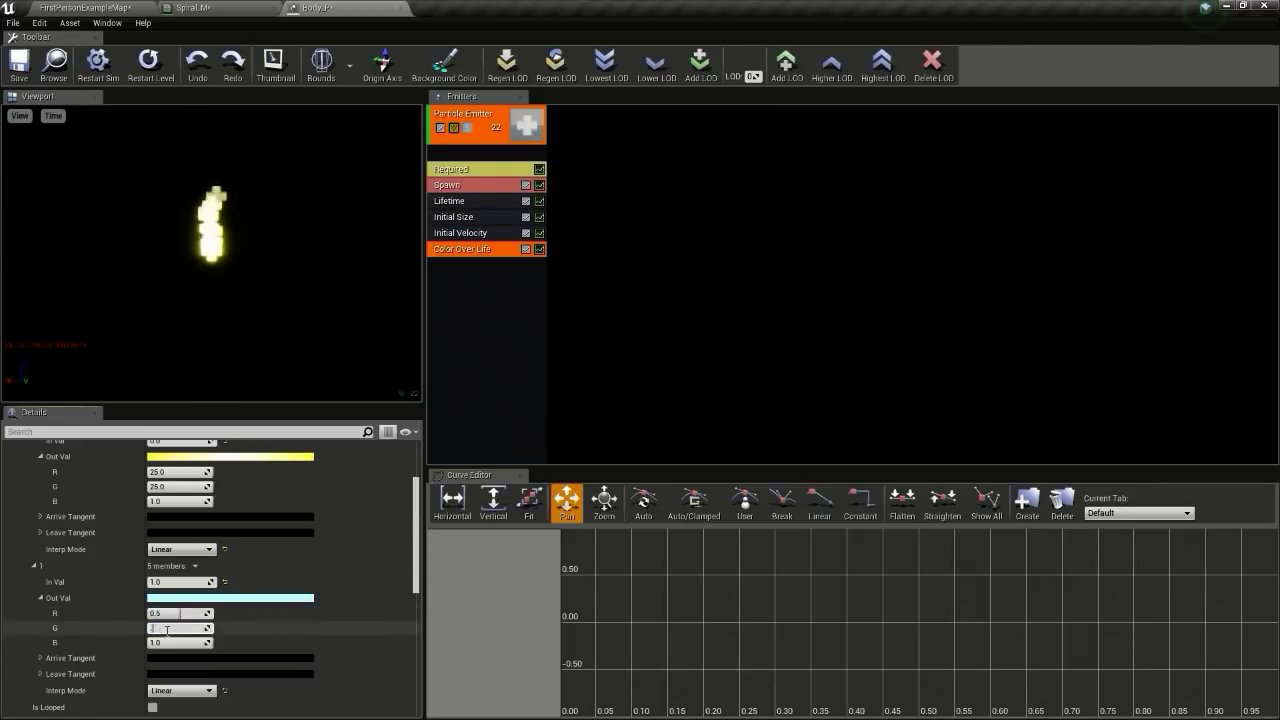
{"action": "type", "text": "0.5"}
{"action": "key", "text": "Return"}
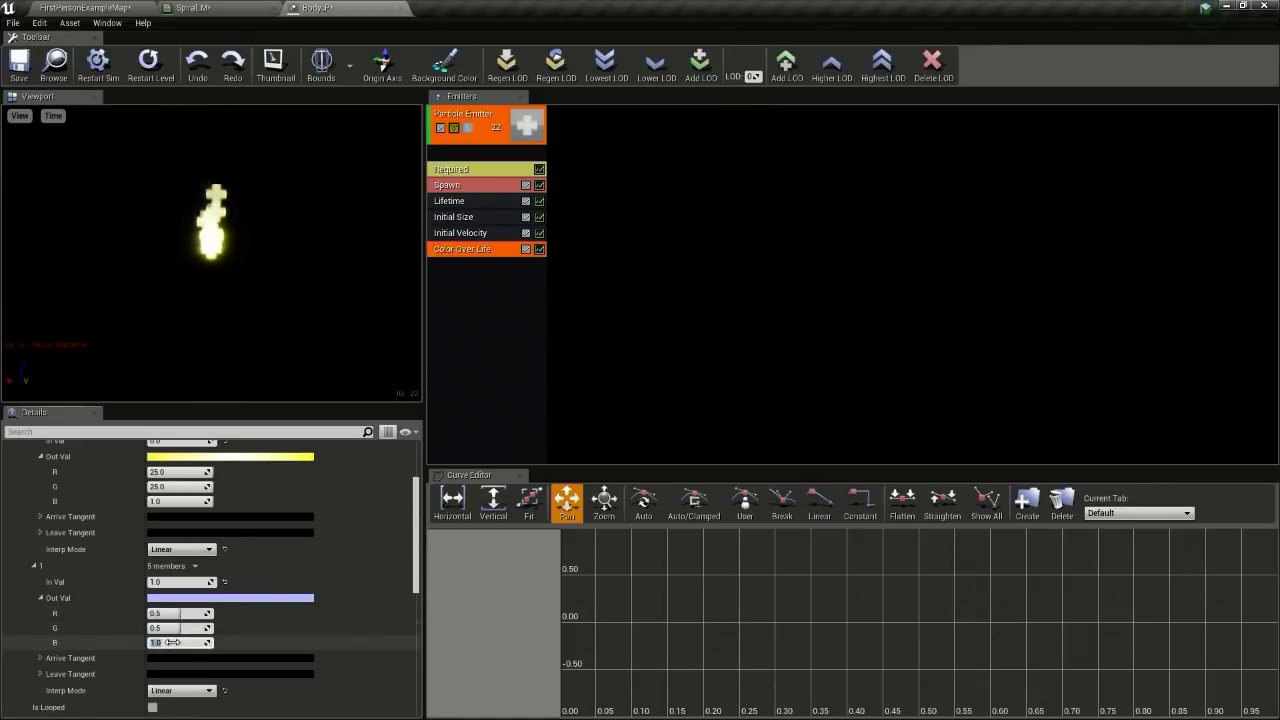
{"action": "left_click", "coordinate": [174, 641]}
{"action": "type", "text": "0"}
{"action": "key", "text": "Return"}
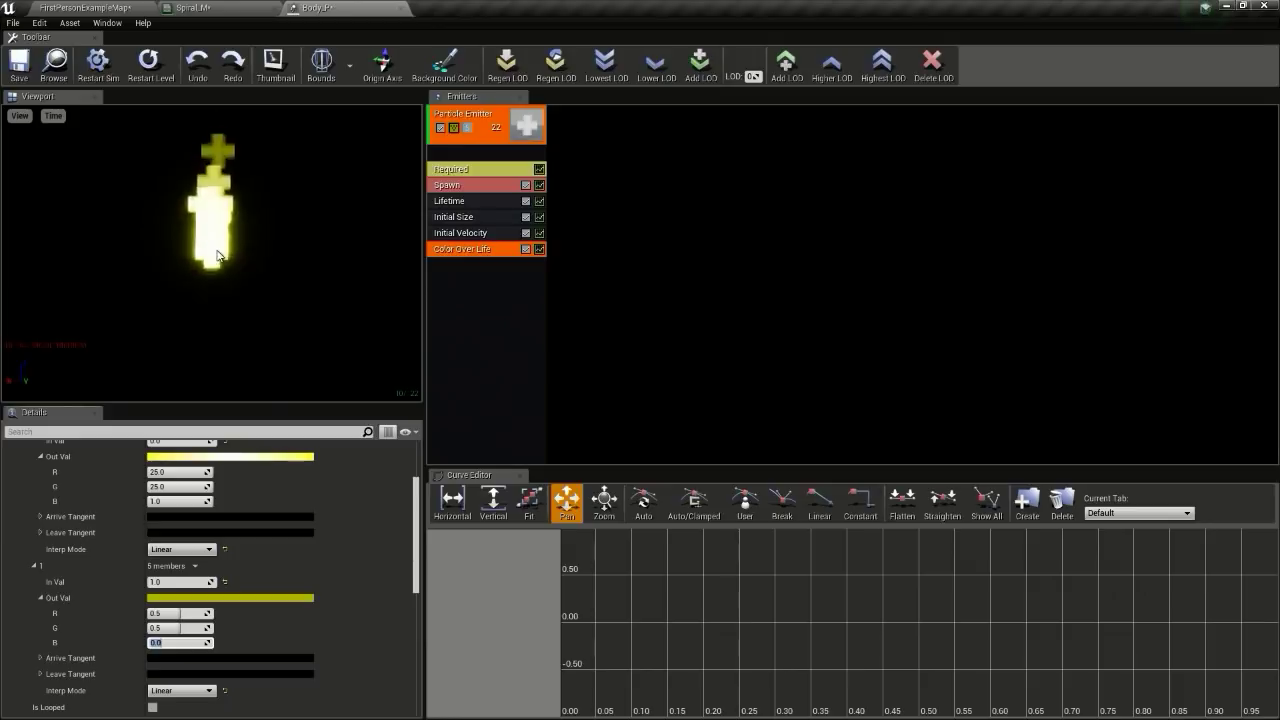
Step: Add a Size By Life module and set the output value of its point 1 to 0 on X, Y and Z
{"action": "right_click", "coordinate": [463, 286]}
{"action": "mouse_move", "coordinate": [523, 571]}
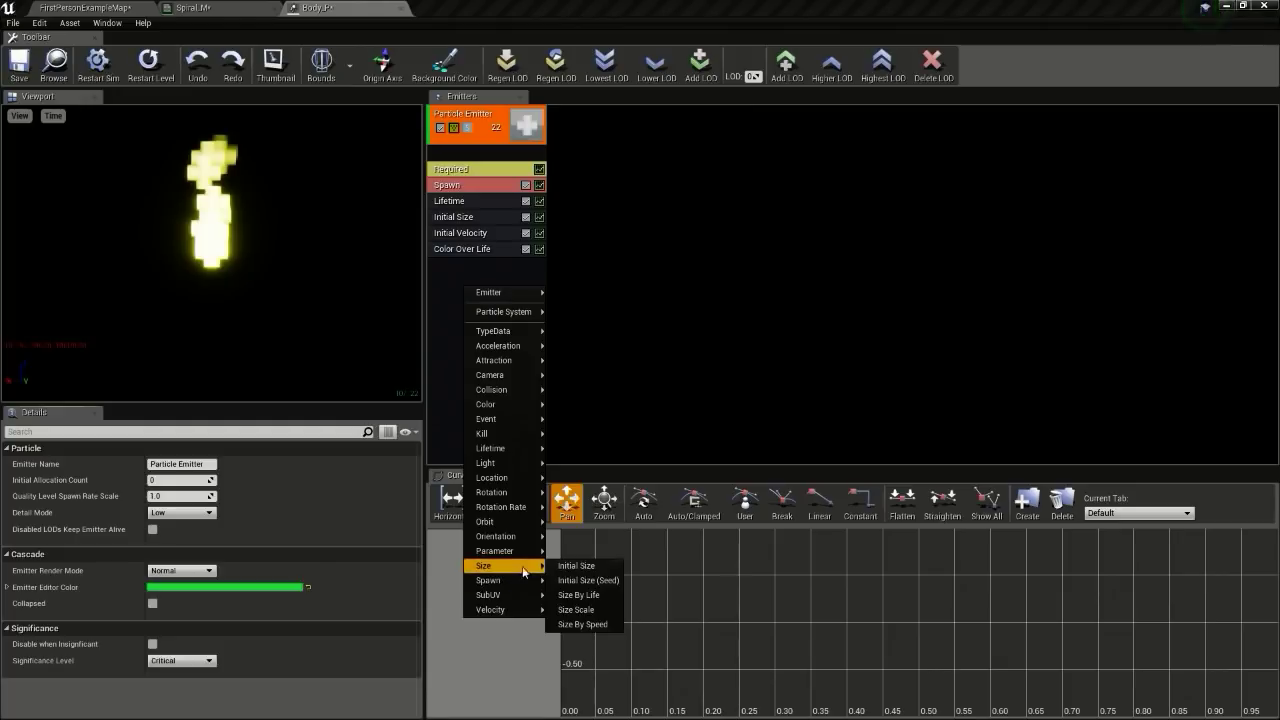
{"action": "left_click", "coordinate": [599, 595]}
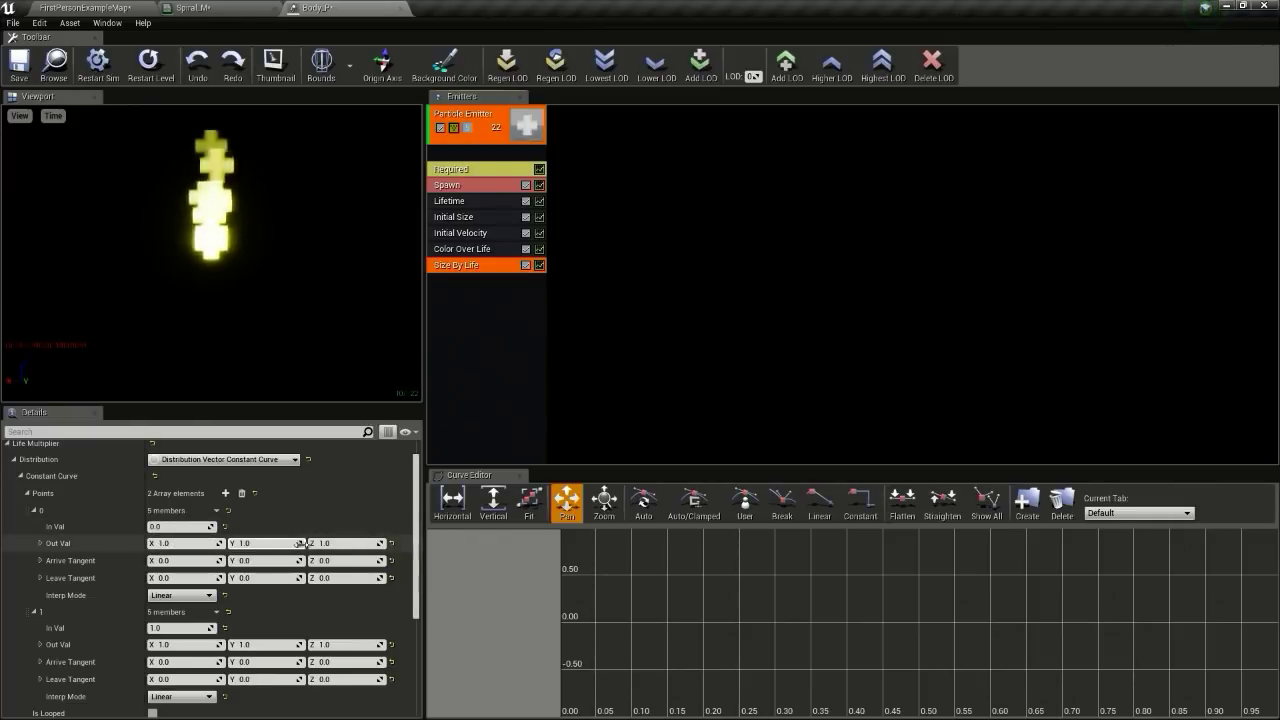
{"action": "left_click", "coordinate": [172, 645]}
{"action": "type", "text": "0"}
{"action": "key", "text": "Tab"}
{"action": "type", "text": "0"}
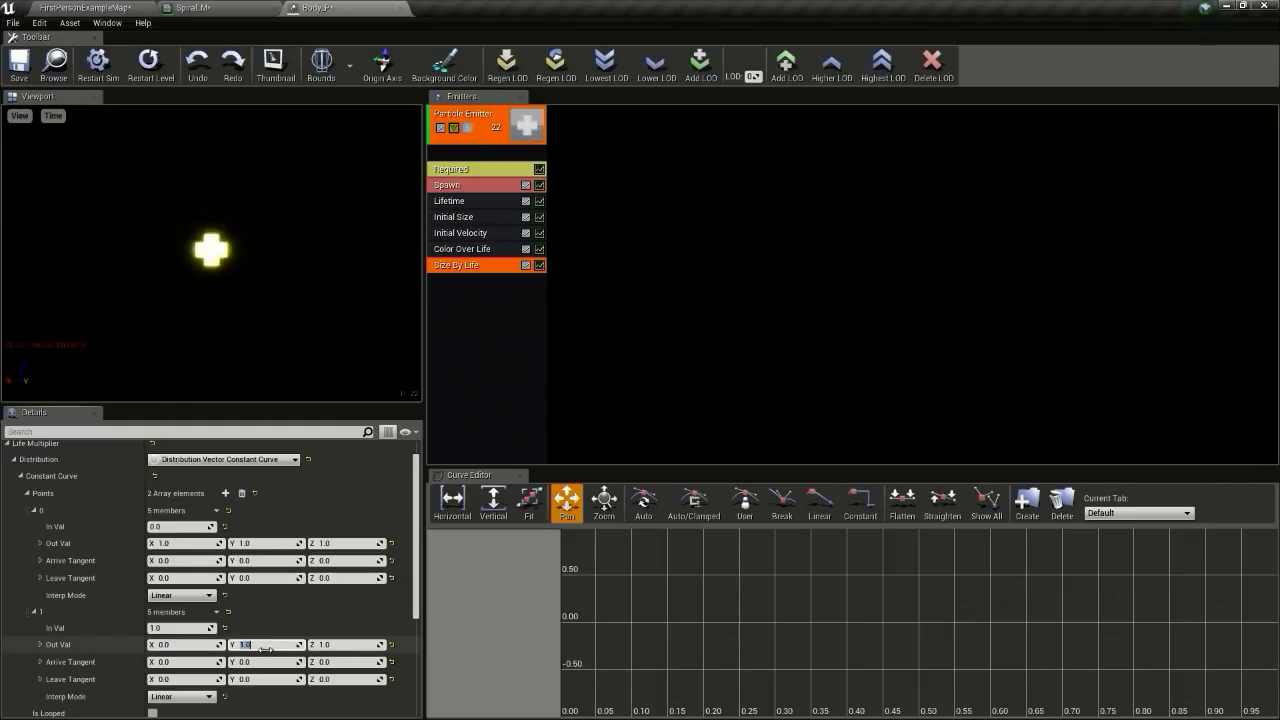
{"action": "key", "text": "Tab"}
{"action": "type", "text": "0.0"}
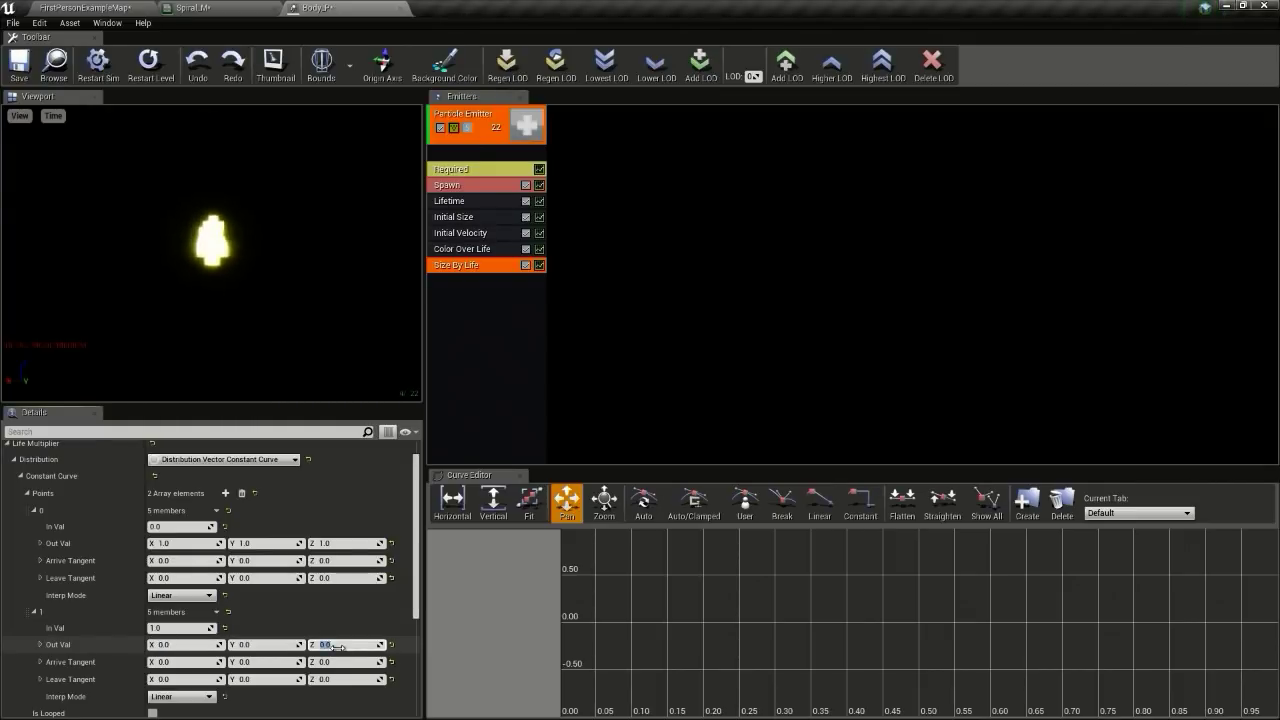
Step: Change the interpolation mode of both Size By Life points to Curve Auto
{"action": "left_click", "coordinate": [181, 595]}
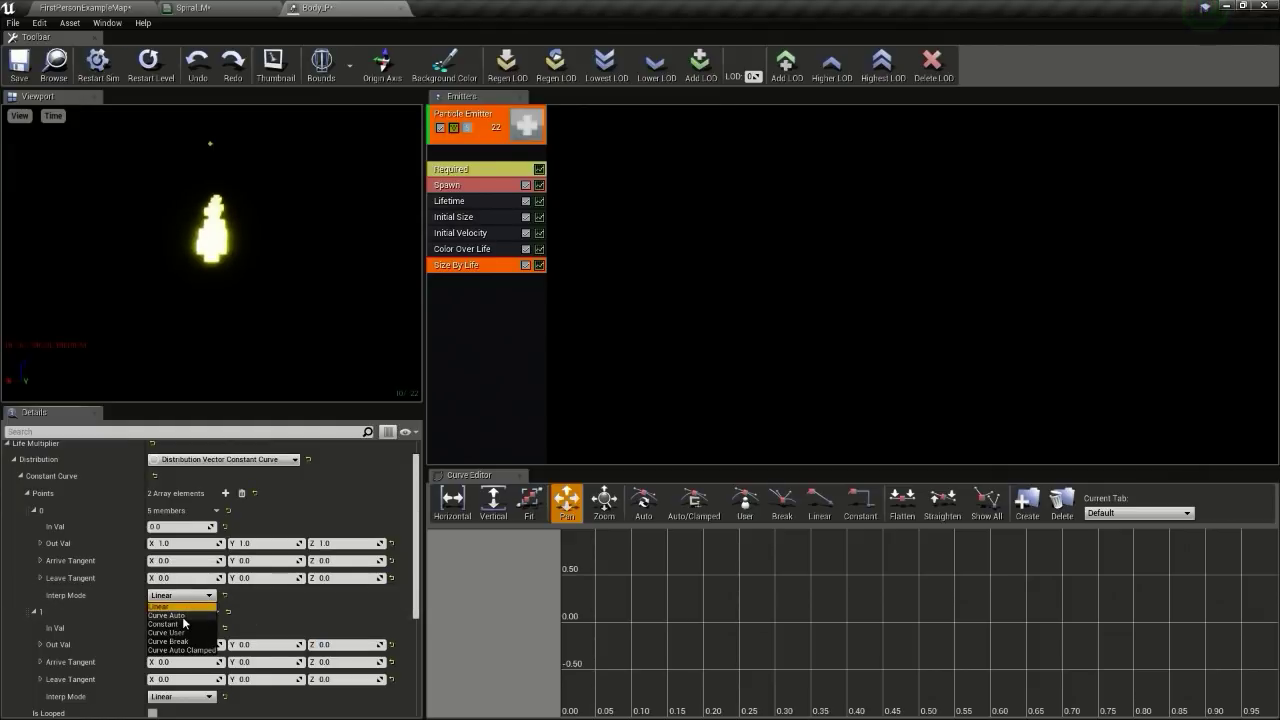
{"action": "left_click", "coordinate": [170, 615]}
{"action": "left_click", "coordinate": [181, 696]}
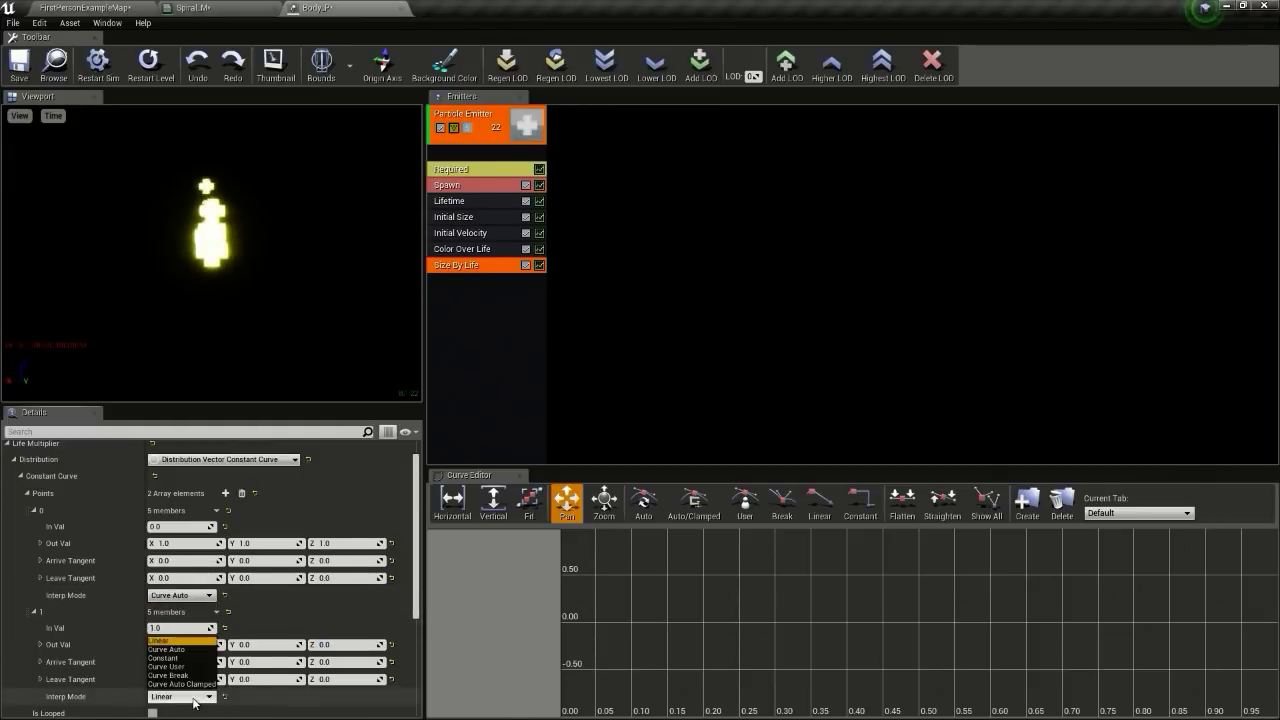
{"action": "left_click", "coordinate": [180, 650]}
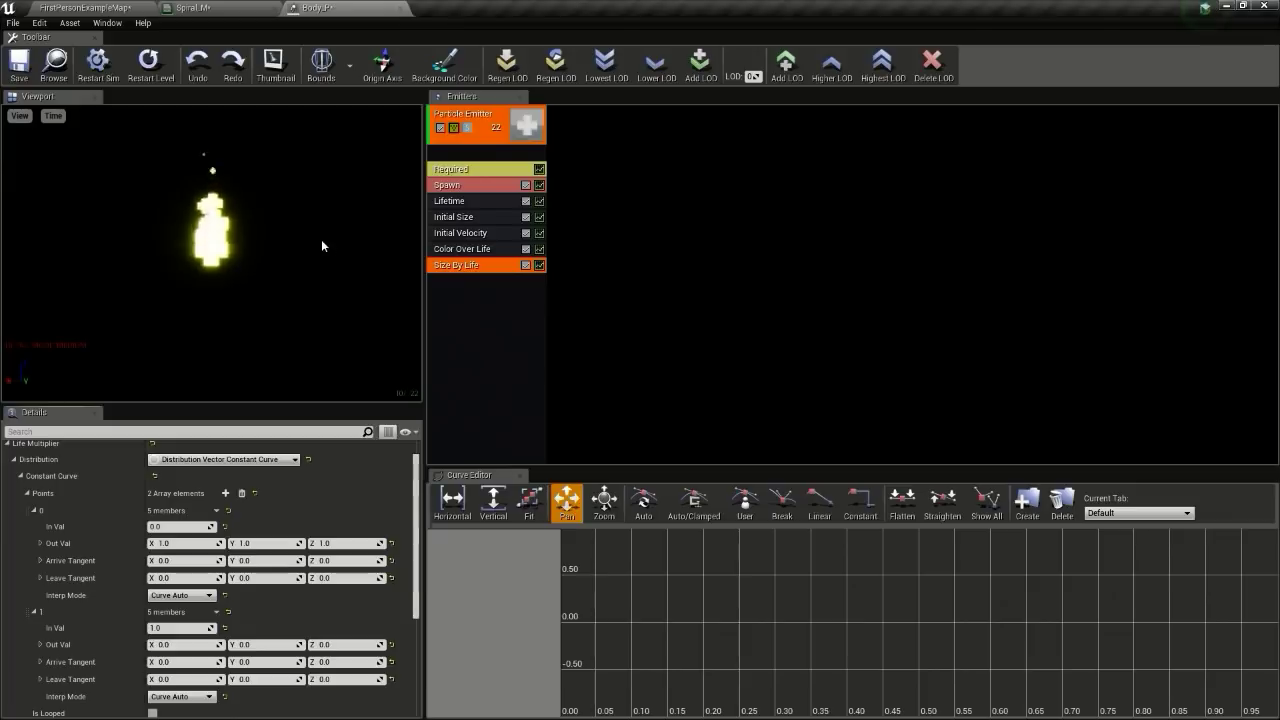
Step: Set the Initial Velocity module's maximum to X 100, Y 100, Z 200 and its minimum to X -100, Y -100, Z 200
{"action": "left_click", "coordinate": [461, 233]}
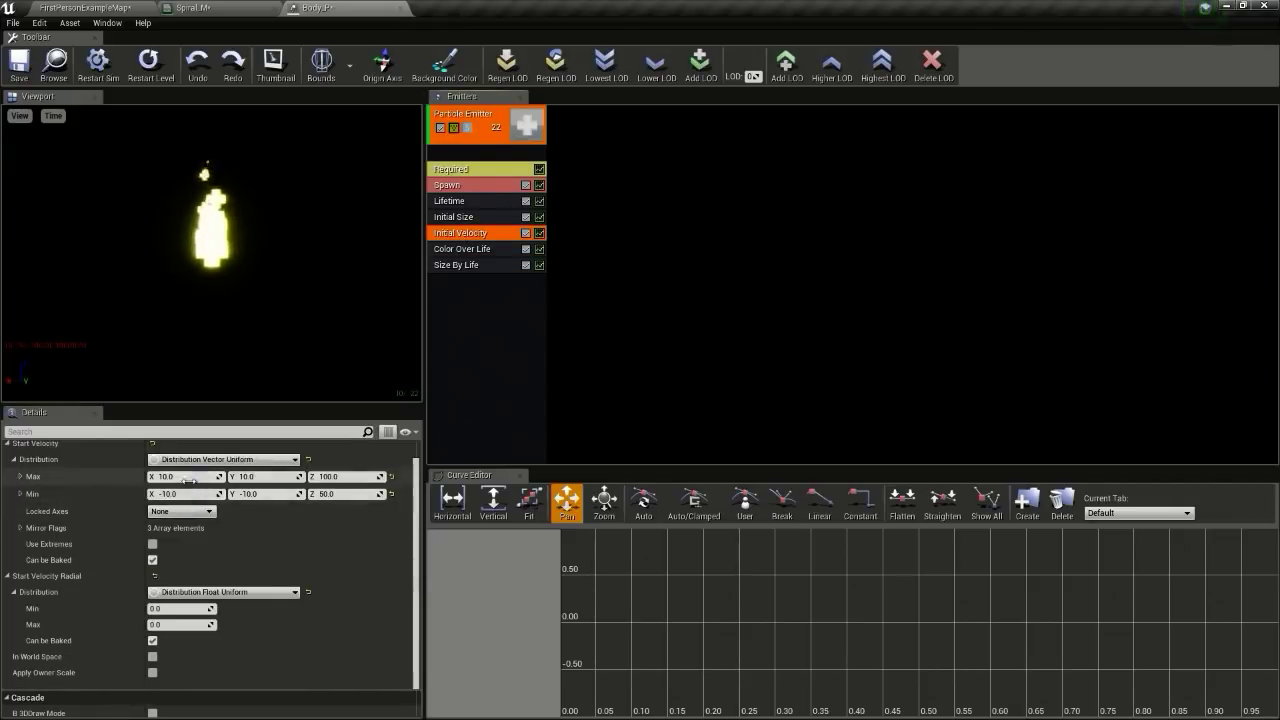
{"action": "left_click", "coordinate": [187, 477]}
{"action": "type", "text": "100"}
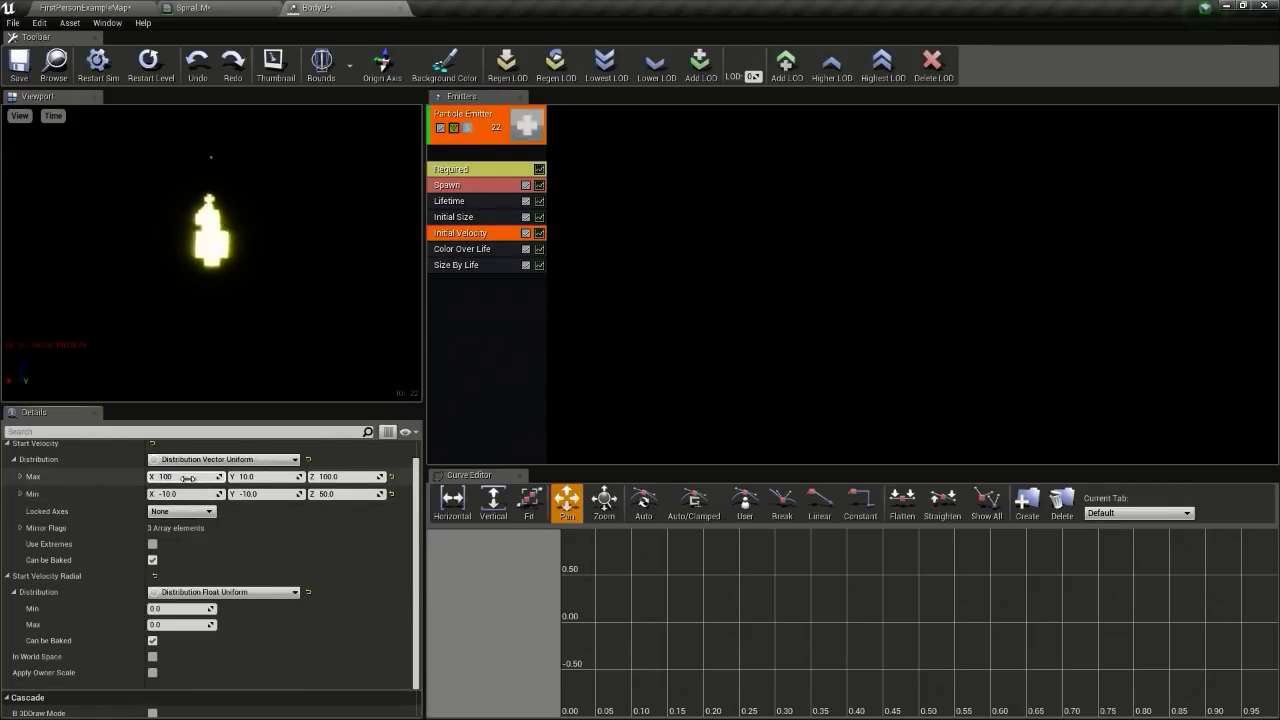
{"action": "left_click", "coordinate": [187, 494]}
{"action": "type", "text": "-"}
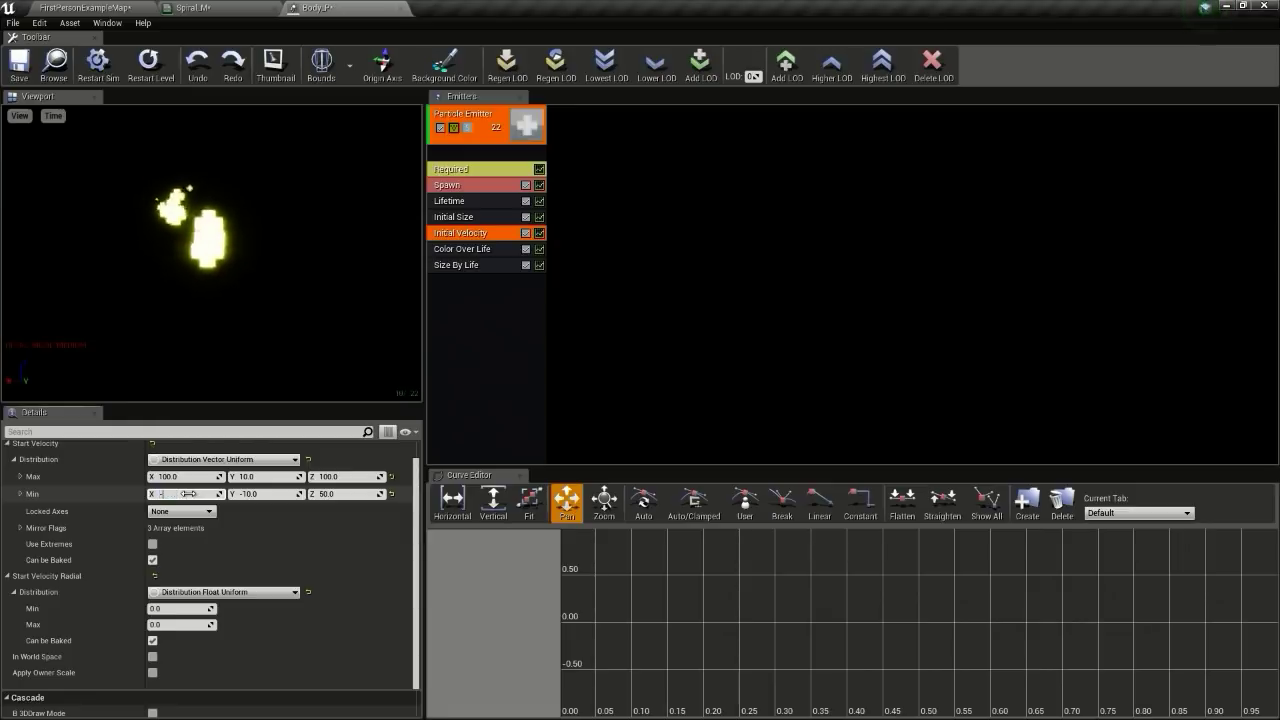
{"action": "type", "text": "100"}
{"action": "left_click", "coordinate": [268, 476]}
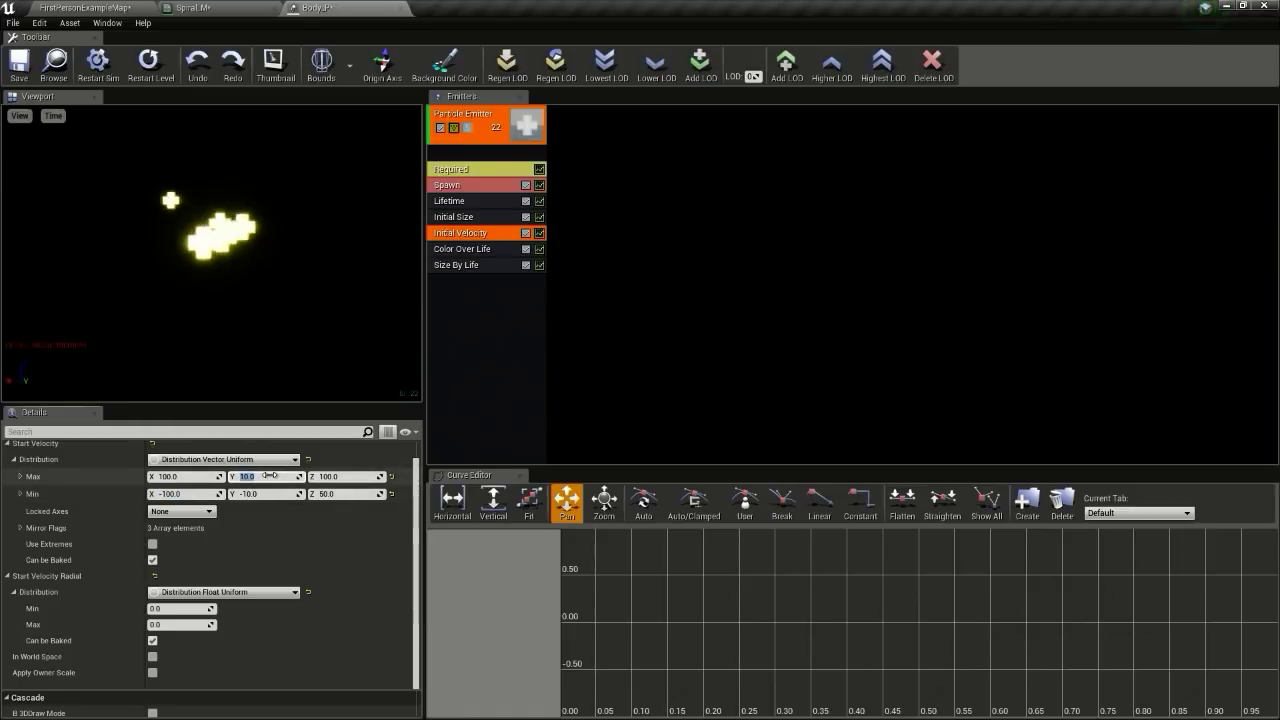
{"action": "type", "text": "100"}
{"action": "left_click", "coordinate": [258, 494]}
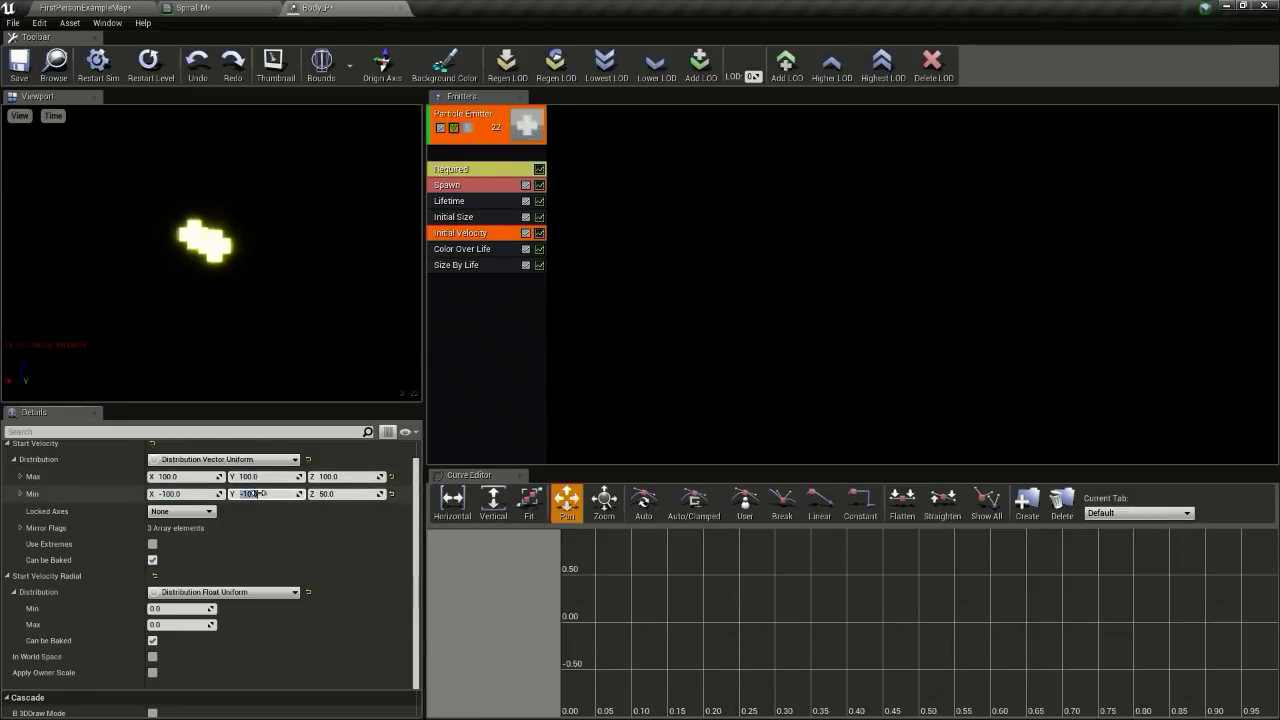
{"action": "type", "text": "-"}
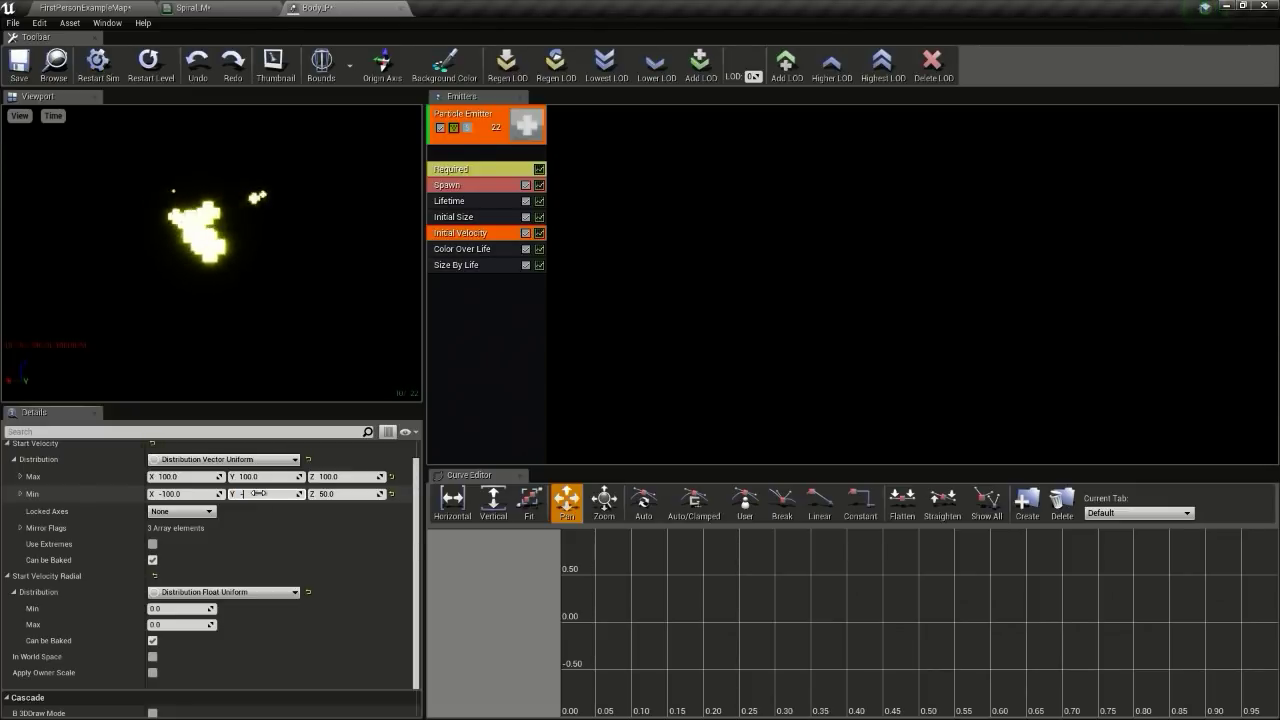
{"action": "type", "text": "100"}
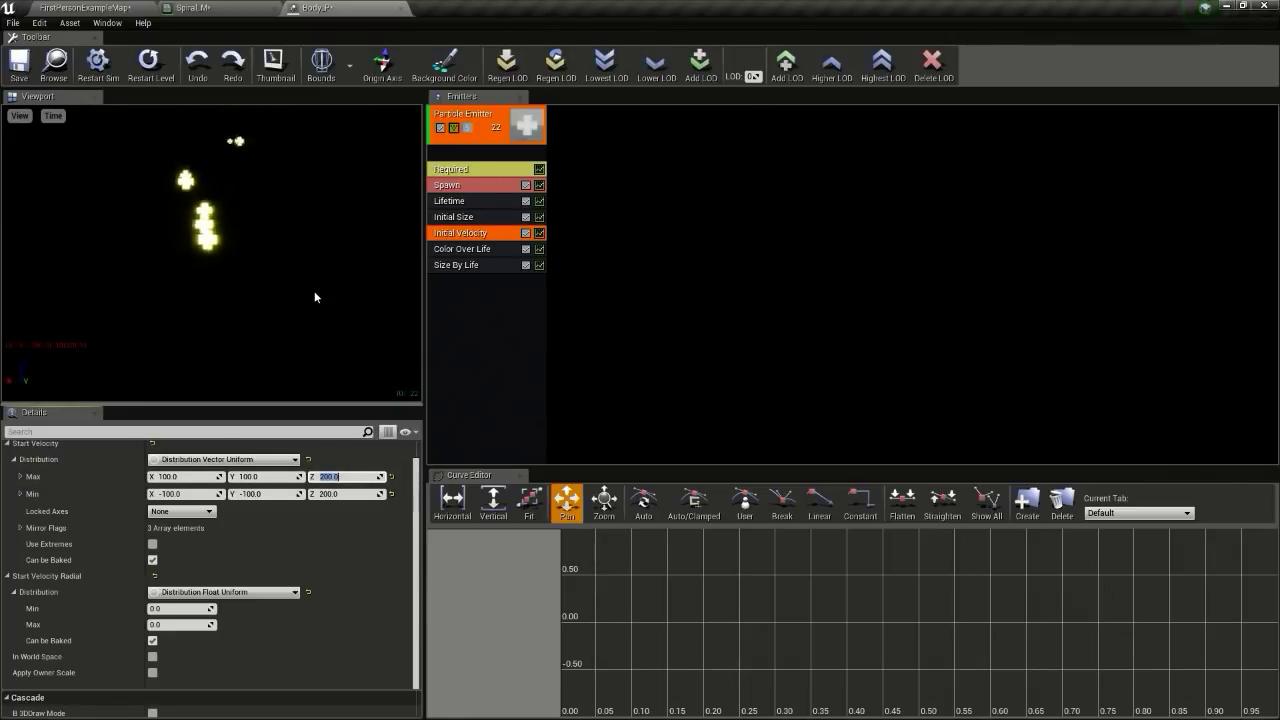
Step: Add an Acceleration/Life module to the emitter and give its constant curve two points
{"action": "right_click", "coordinate": [482, 323]}
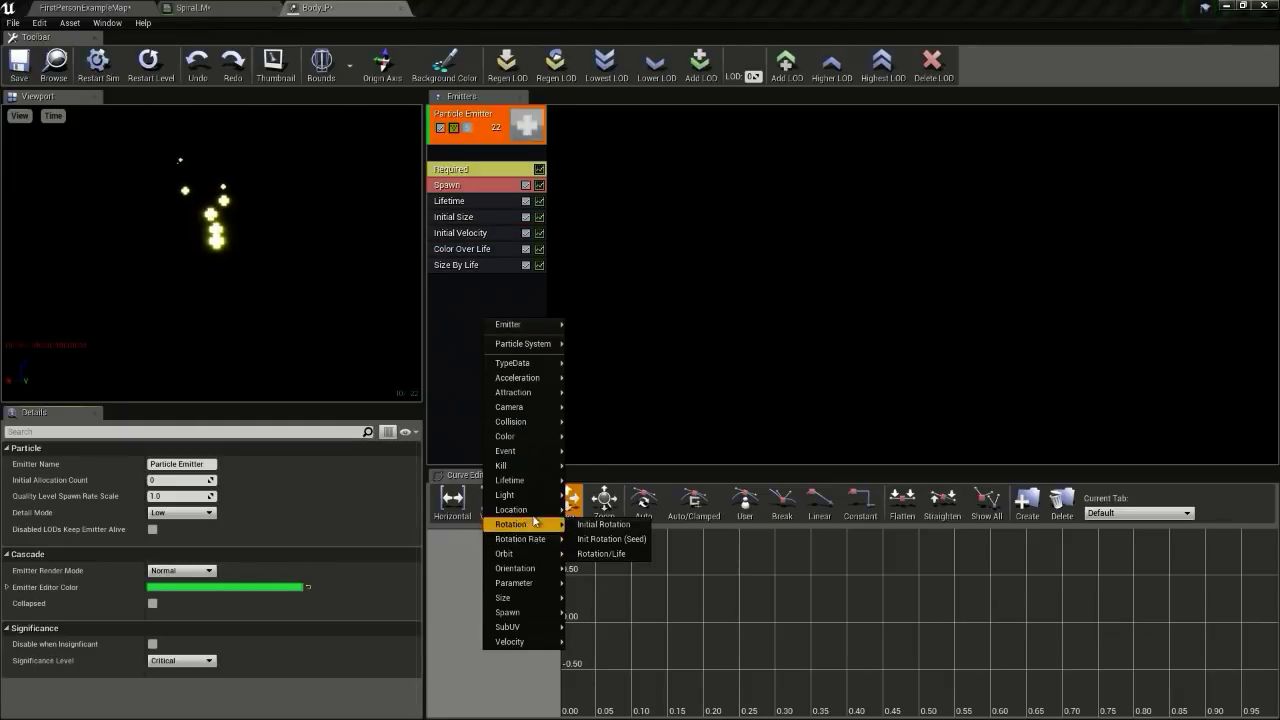
{"action": "mouse_move", "coordinate": [549, 378]}
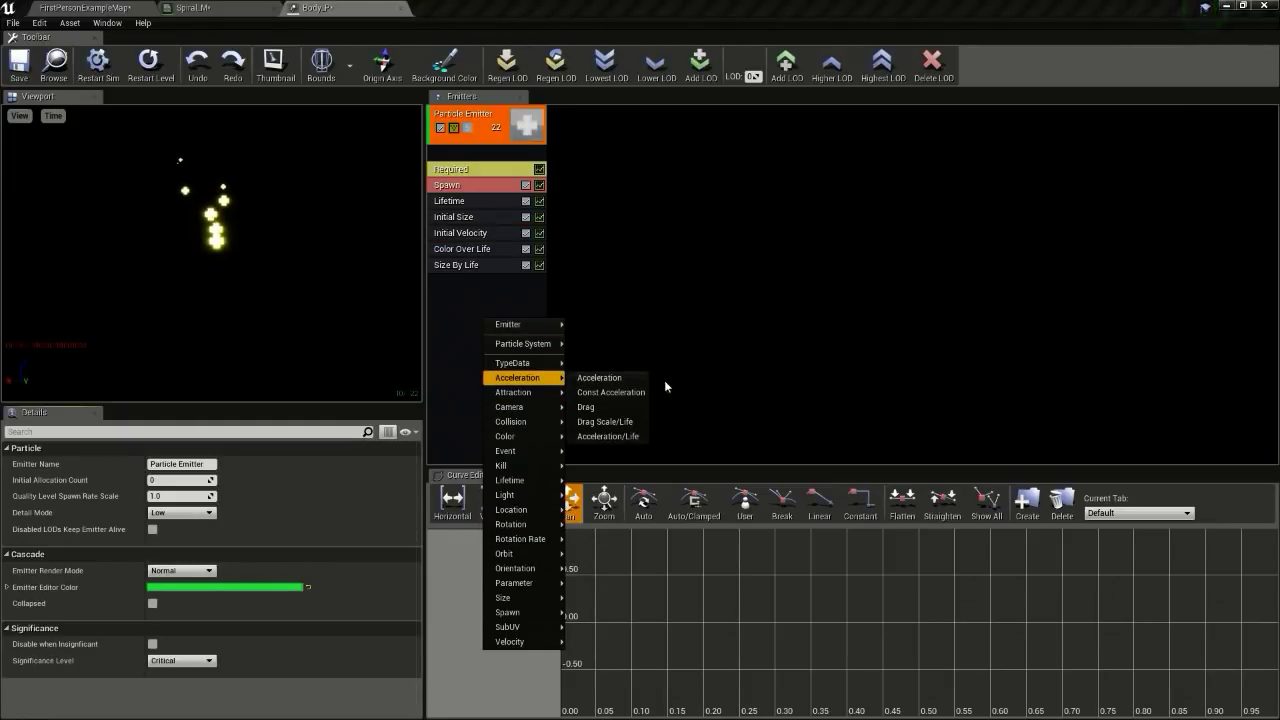
{"action": "left_click", "coordinate": [622, 437]}
{"action": "left_click", "coordinate": [485, 280]}
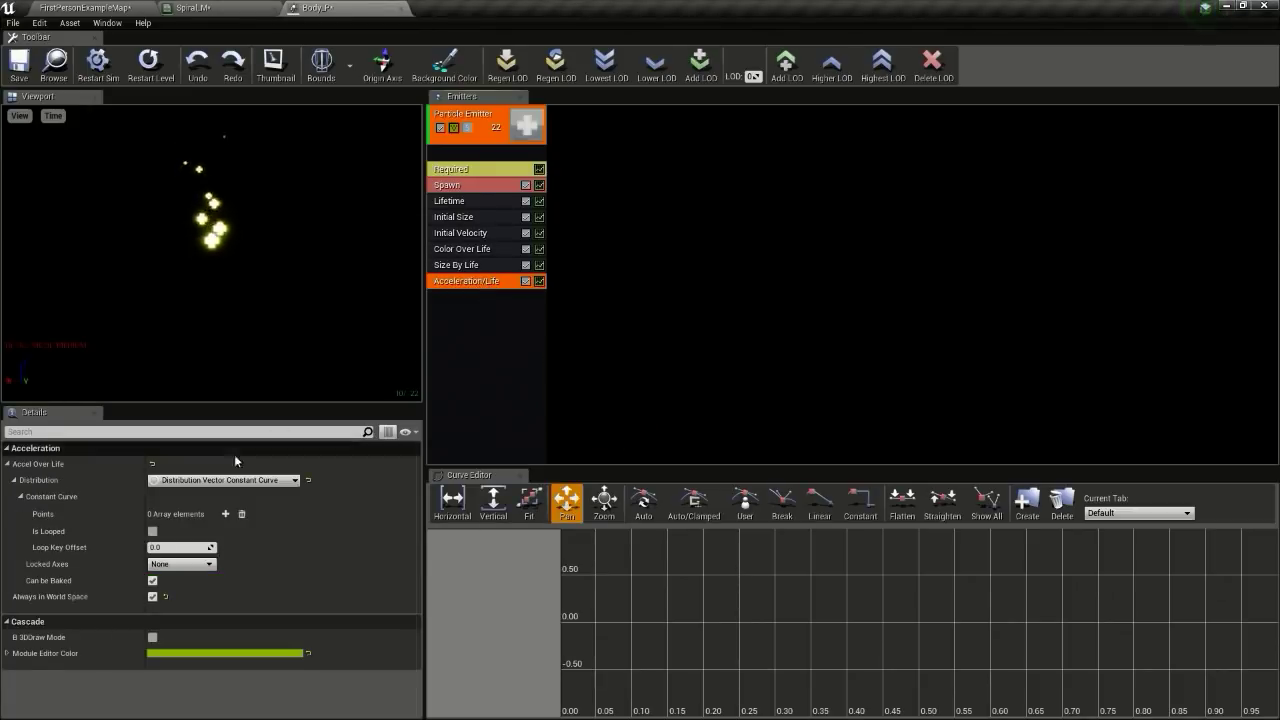
{"action": "left_click", "coordinate": [225, 514]}
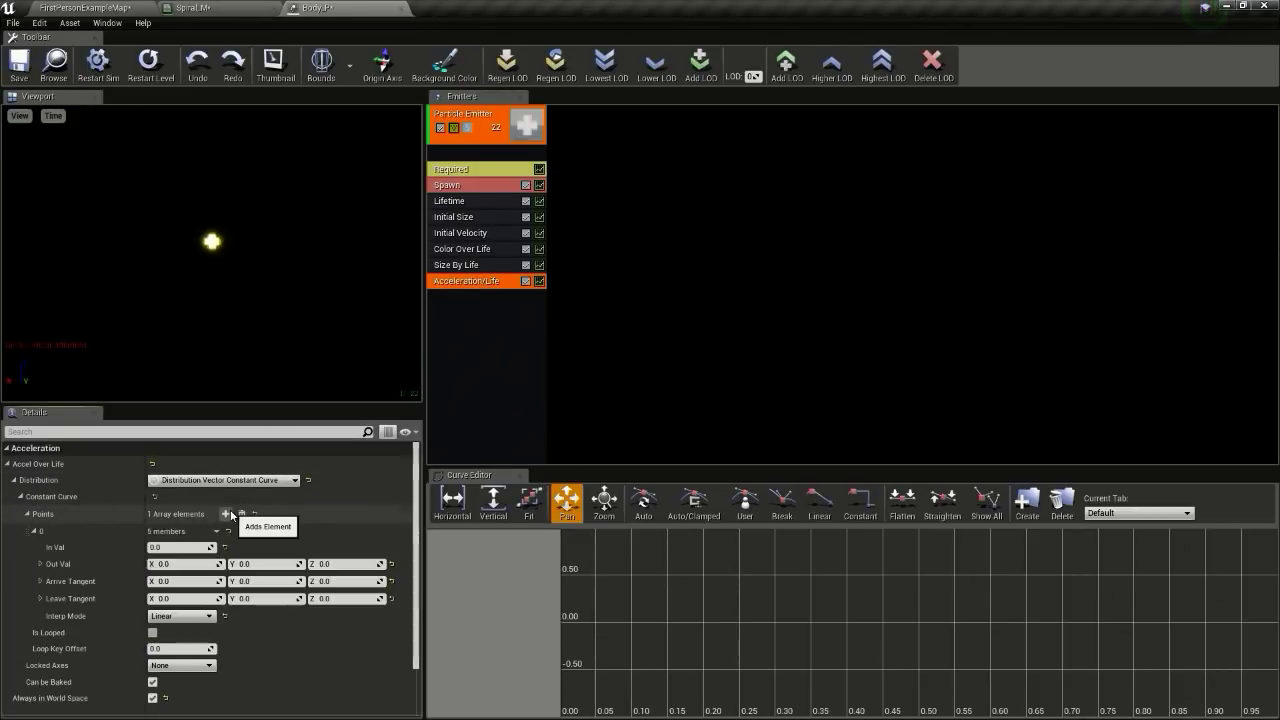
{"action": "left_click", "coordinate": [228, 514]}
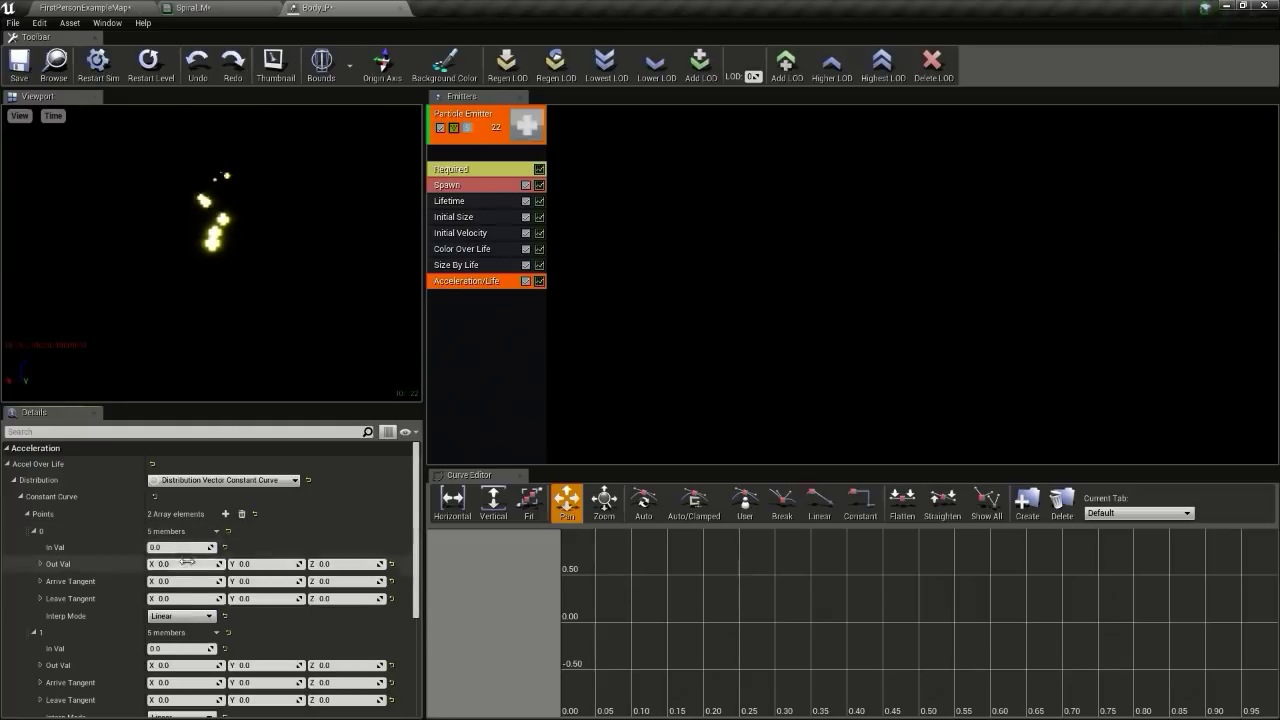
Step: Set acceleration point 0's output Z to 500, and point 1's input value to 1 and output Z to -2000
{"action": "scroll", "coordinate": [170, 620], "scroll_direction": "down", "scroll_amount": 1}
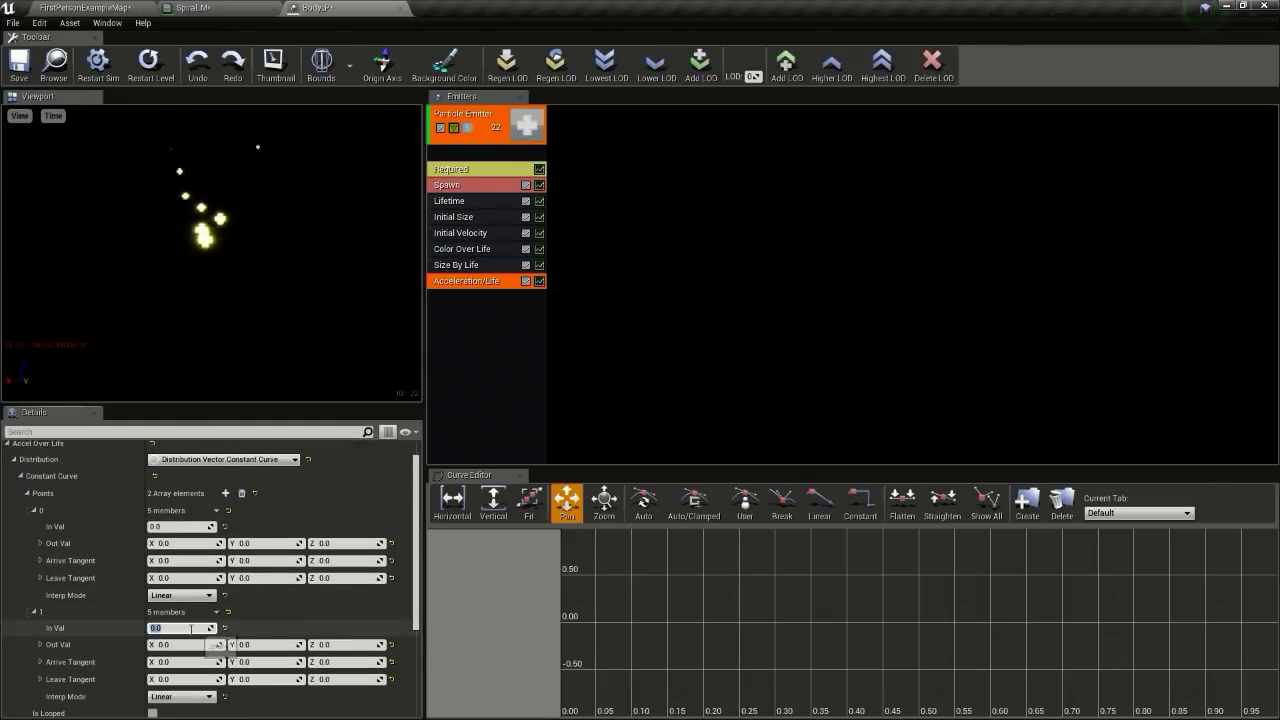
{"action": "left_click", "coordinate": [163, 628]}
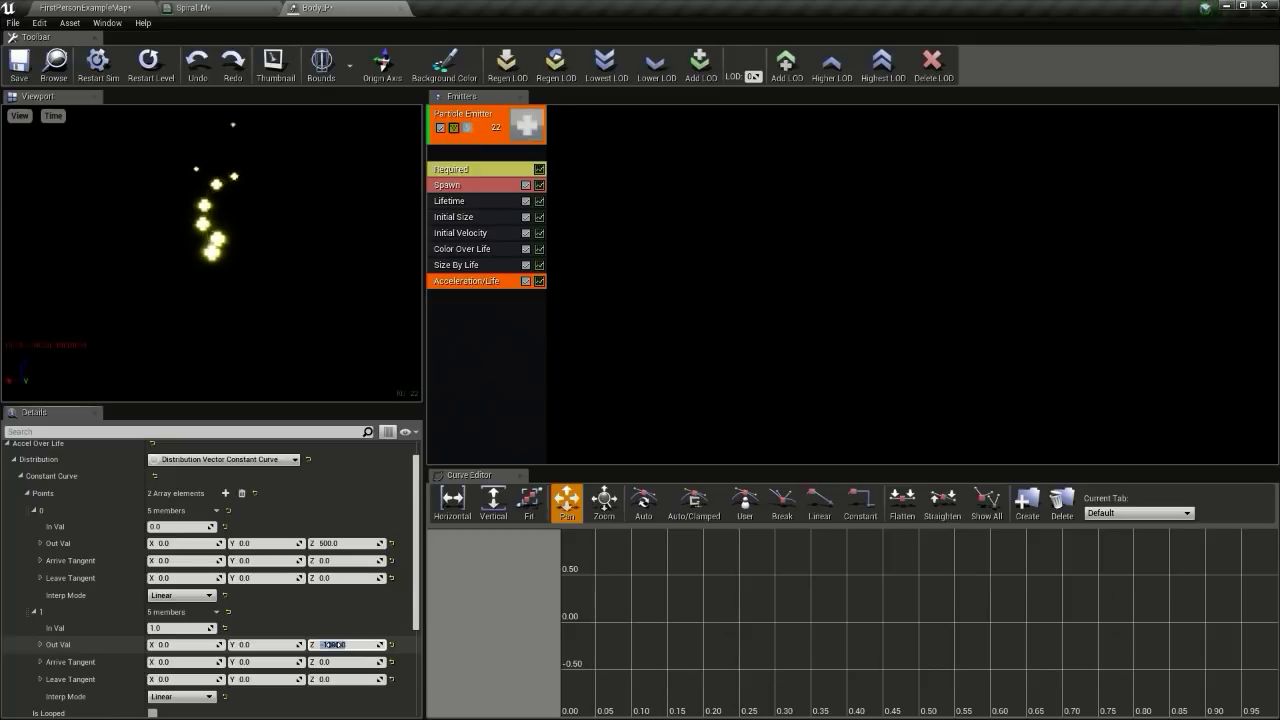
{"action": "left_click_drag", "start_coordinate": [287, 272], "coordinate": [309, 240]}
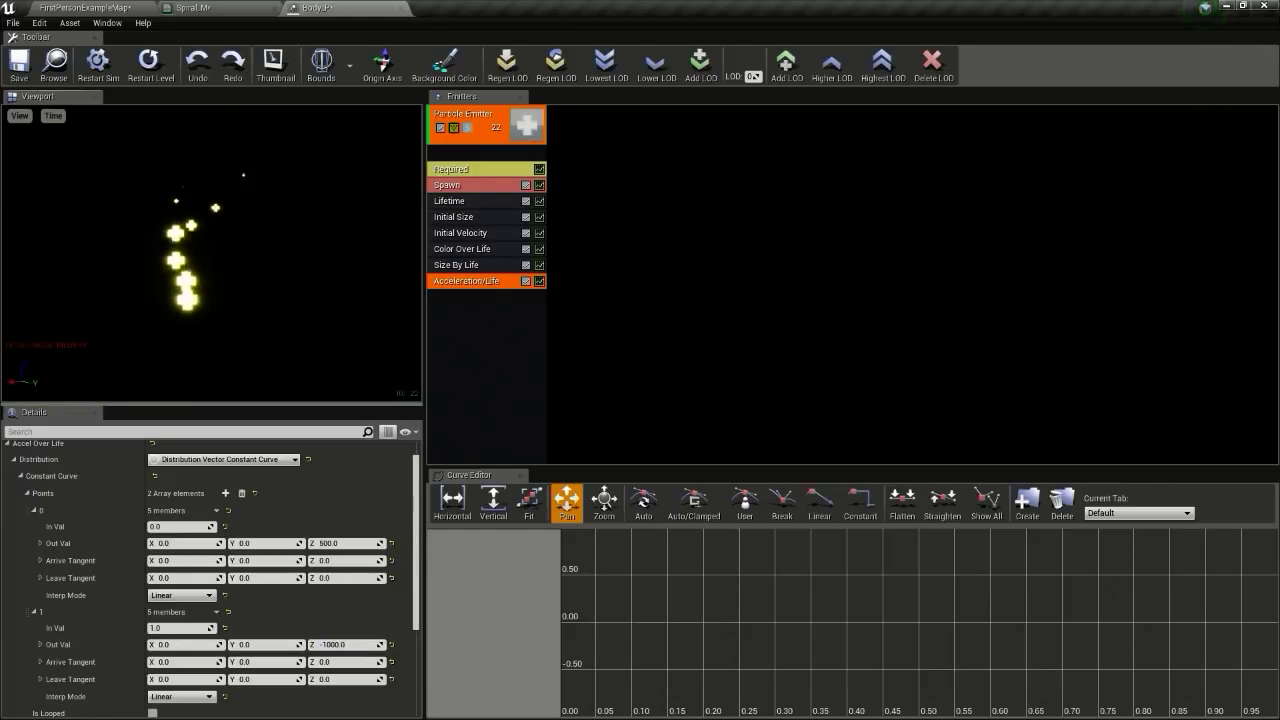
{"action": "left_click", "coordinate": [350, 644]}
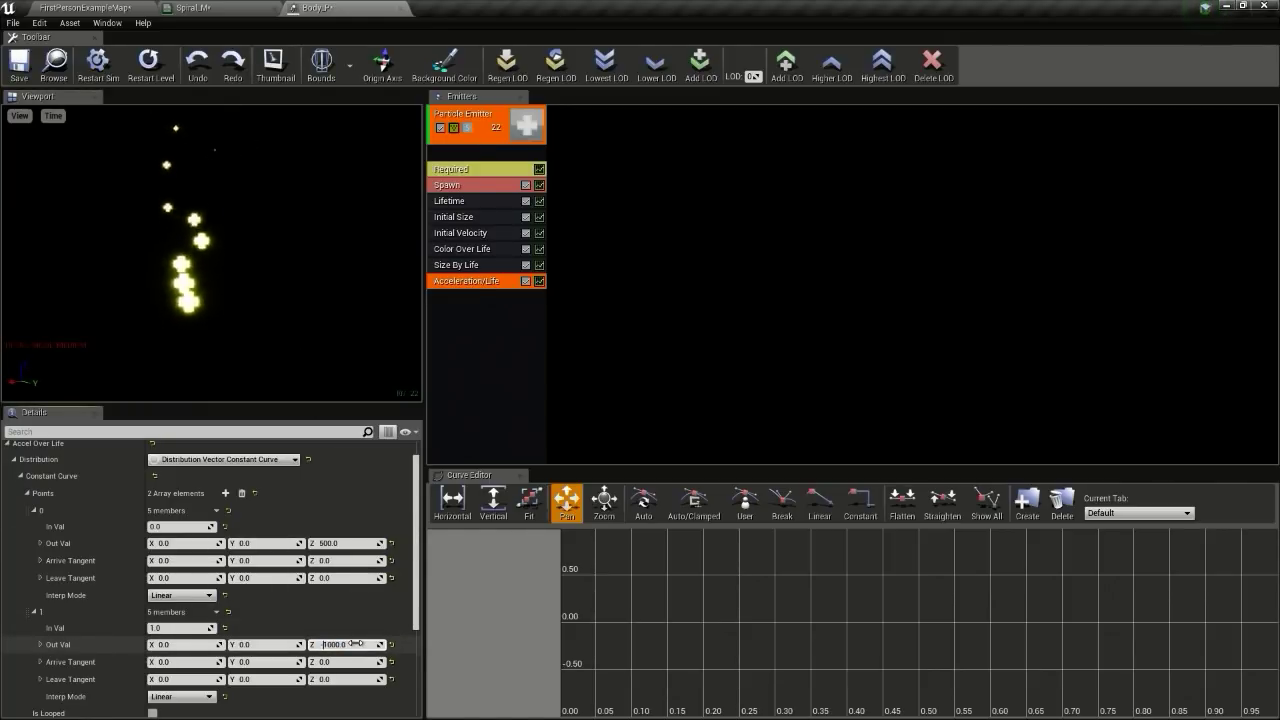
{"action": "key", "text": "Delete"}
{"action": "type", "text": "2"}
{"action": "key", "text": "Return"}
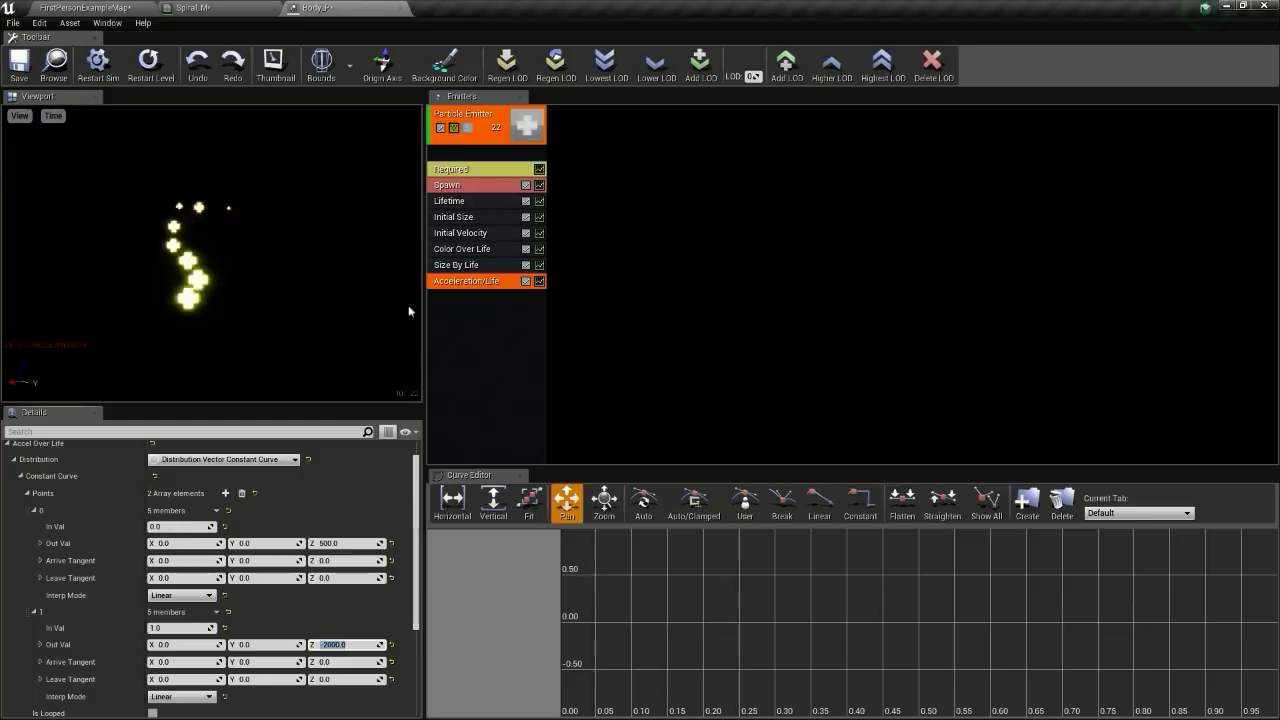
Step: Add a Sphere location module to the particle emitter
{"action": "right_click", "coordinate": [480, 309]}
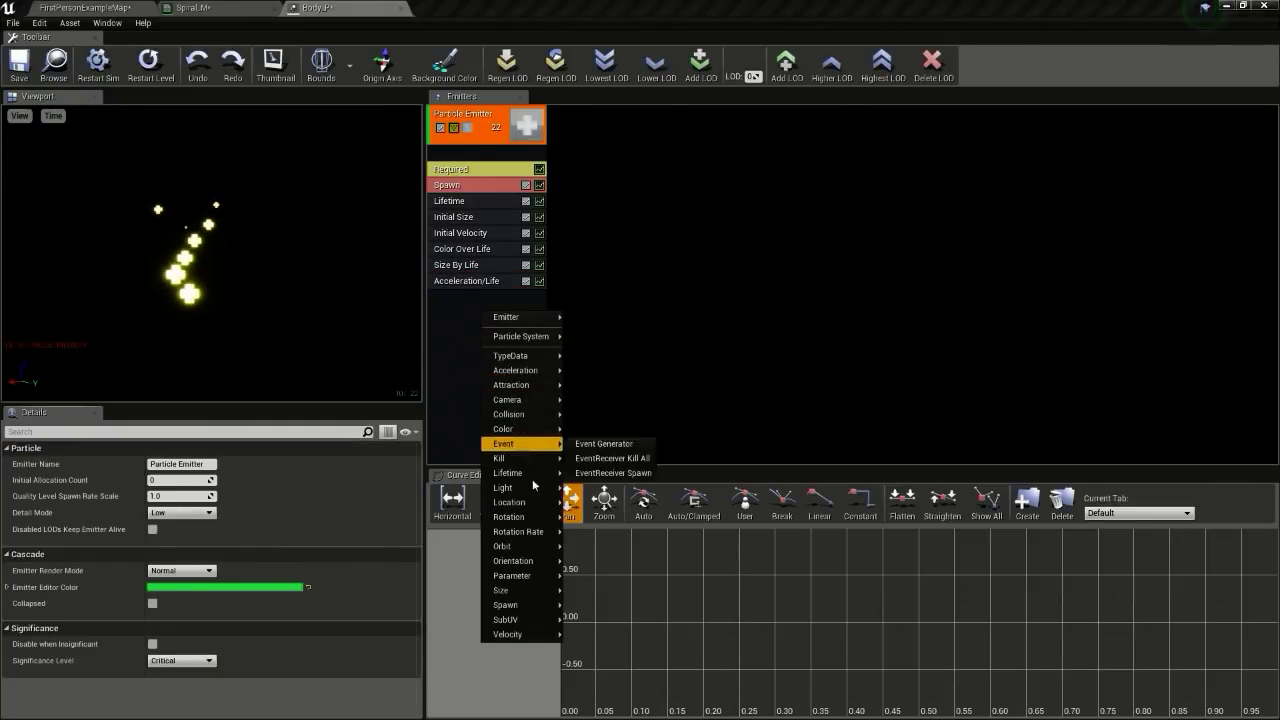
{"action": "mouse_move", "coordinate": [522, 502]}
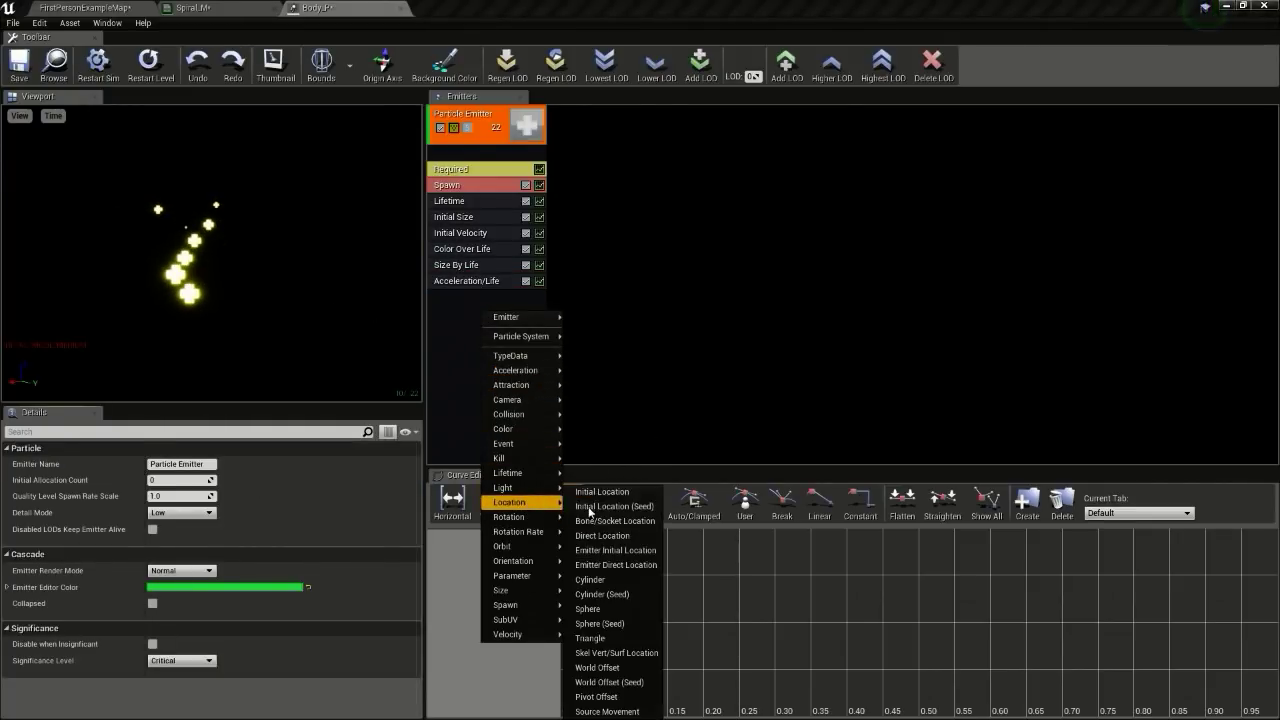
{"action": "left_click", "coordinate": [592, 609]}
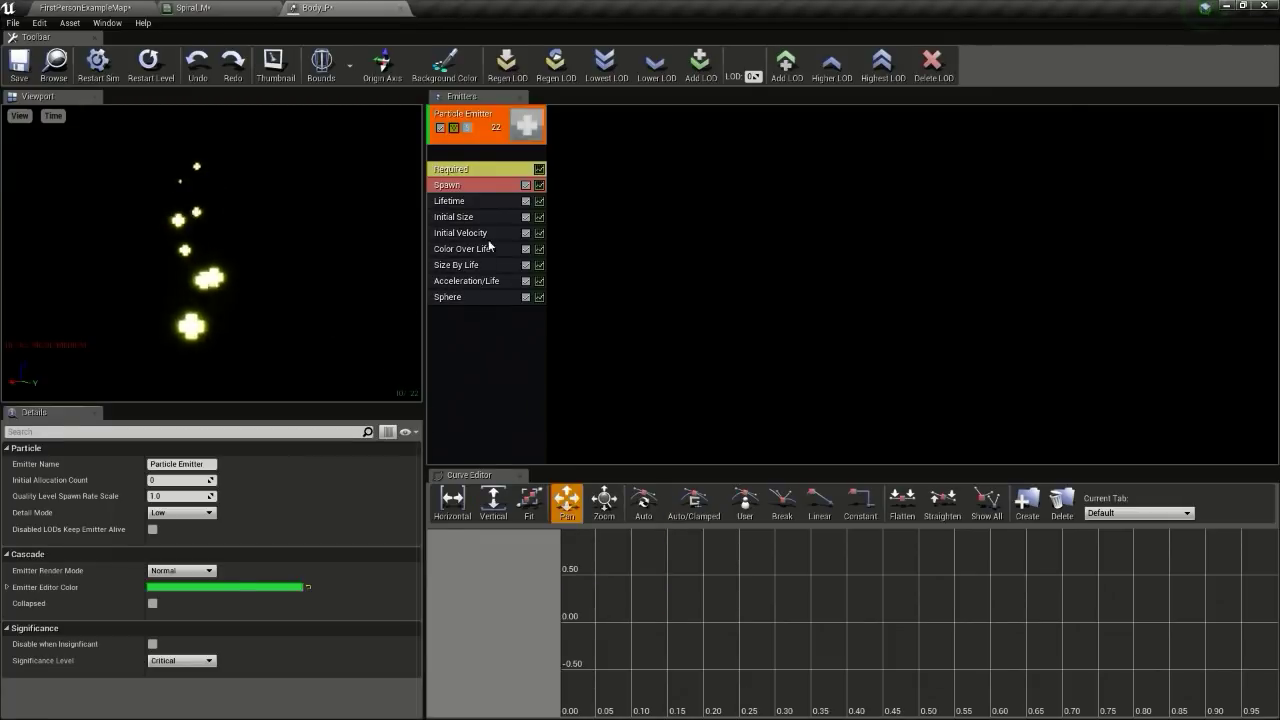
Step: Set the Spawn module's rate to a Distribution Float Constant of 0
{"action": "left_click", "coordinate": [450, 185]}
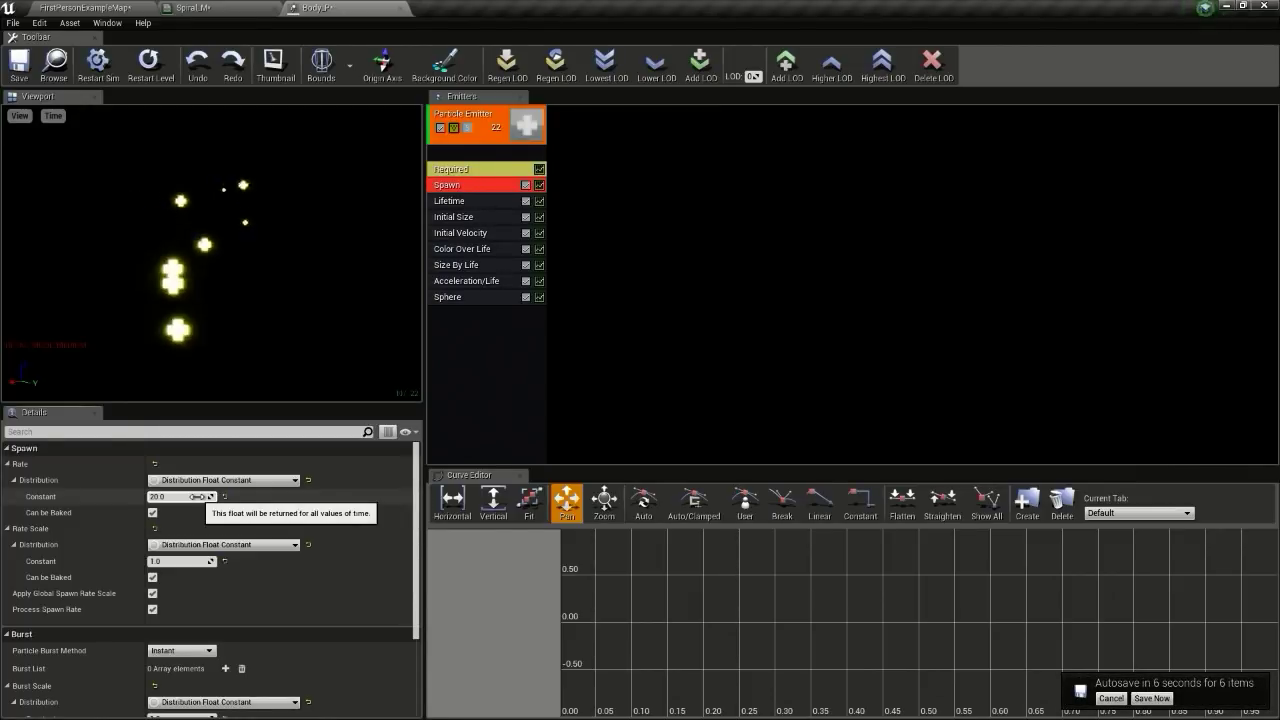
{"action": "left_click", "coordinate": [228, 480]}
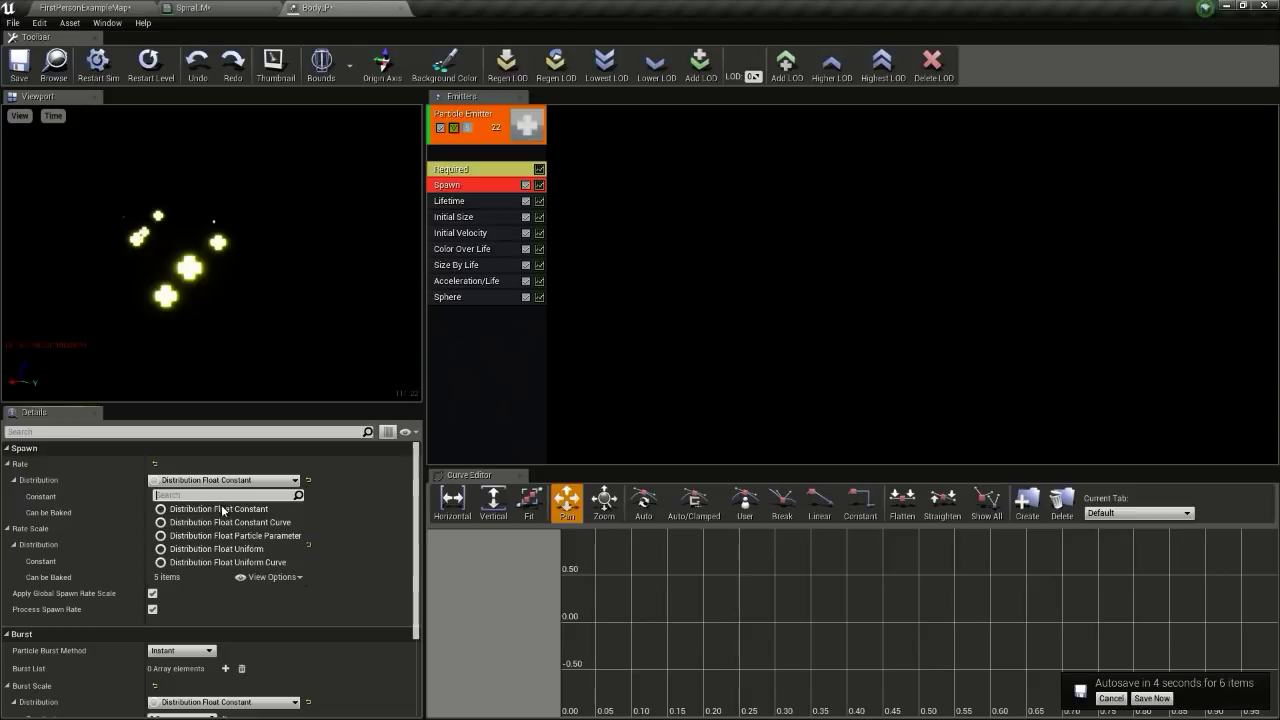
{"action": "left_click", "coordinate": [222, 509]}
{"action": "scroll", "coordinate": [289, 626], "scroll_direction": "down", "scroll_amount": 1}
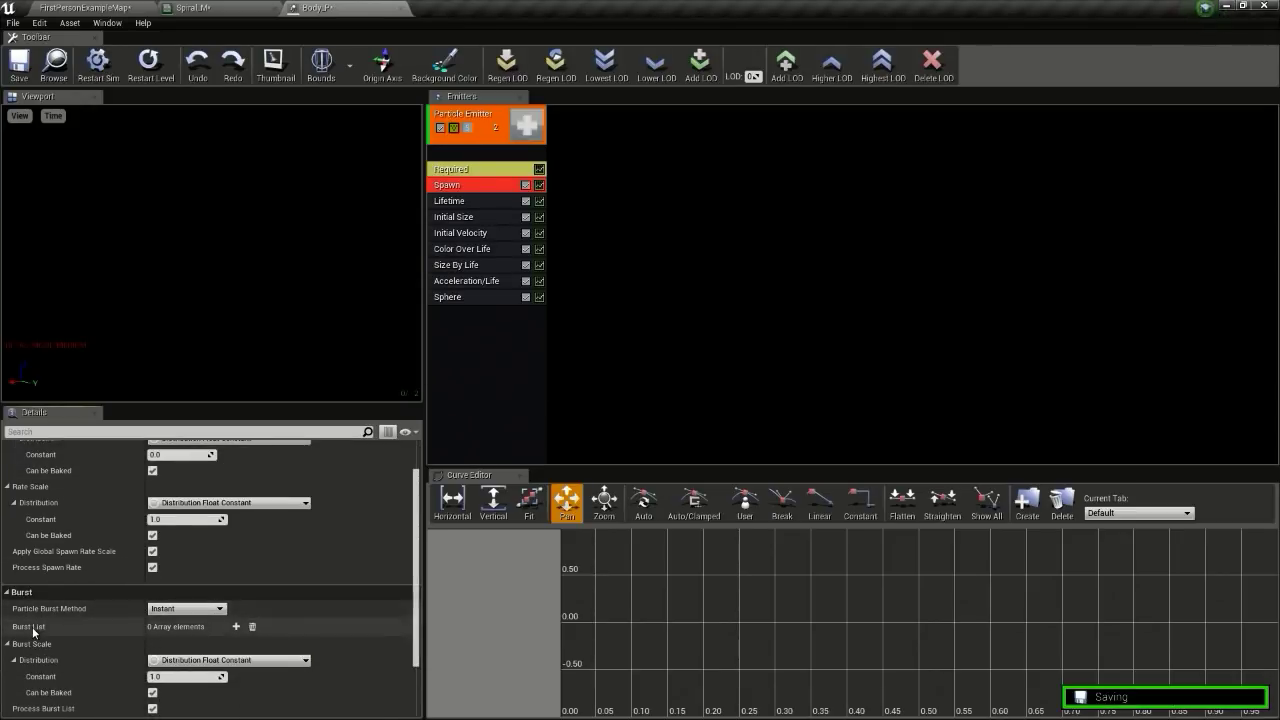
Step: Add one entry to the Spawn module's burst list and set its count to 30
{"action": "left_click", "coordinate": [236, 626]}
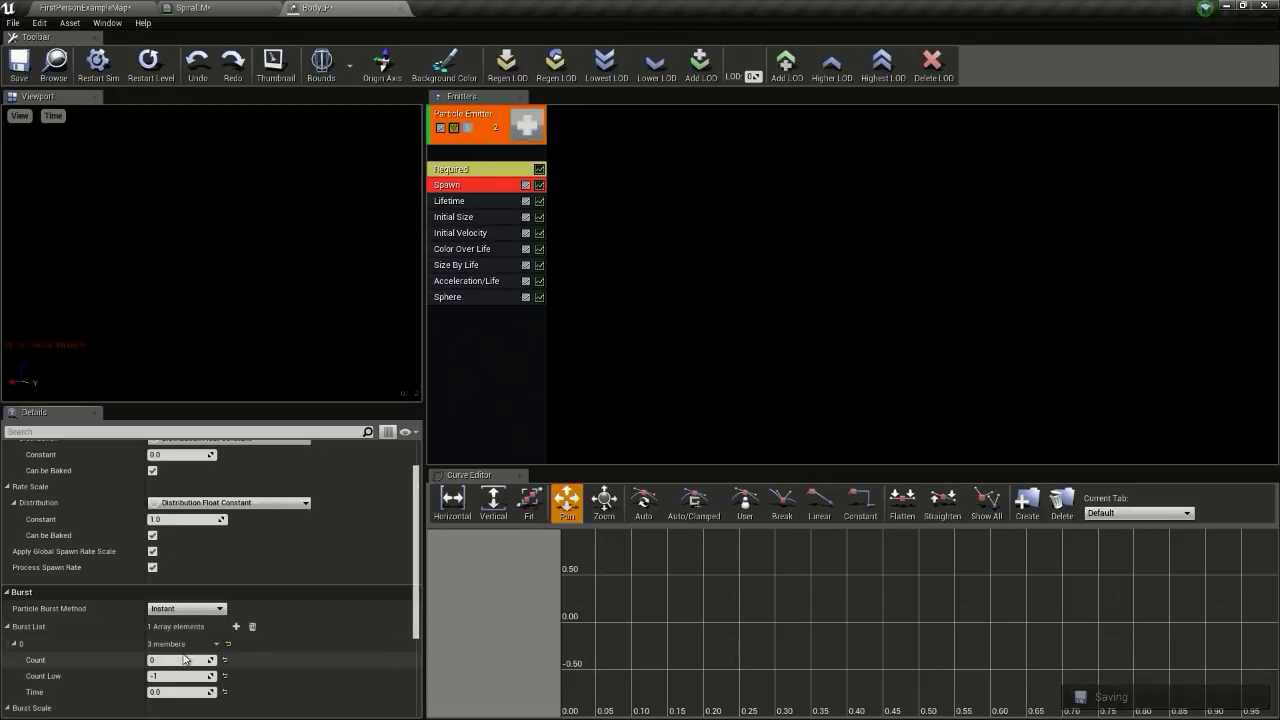
{"action": "scroll", "coordinate": [190, 627], "scroll_direction": "down", "scroll_amount": 1}
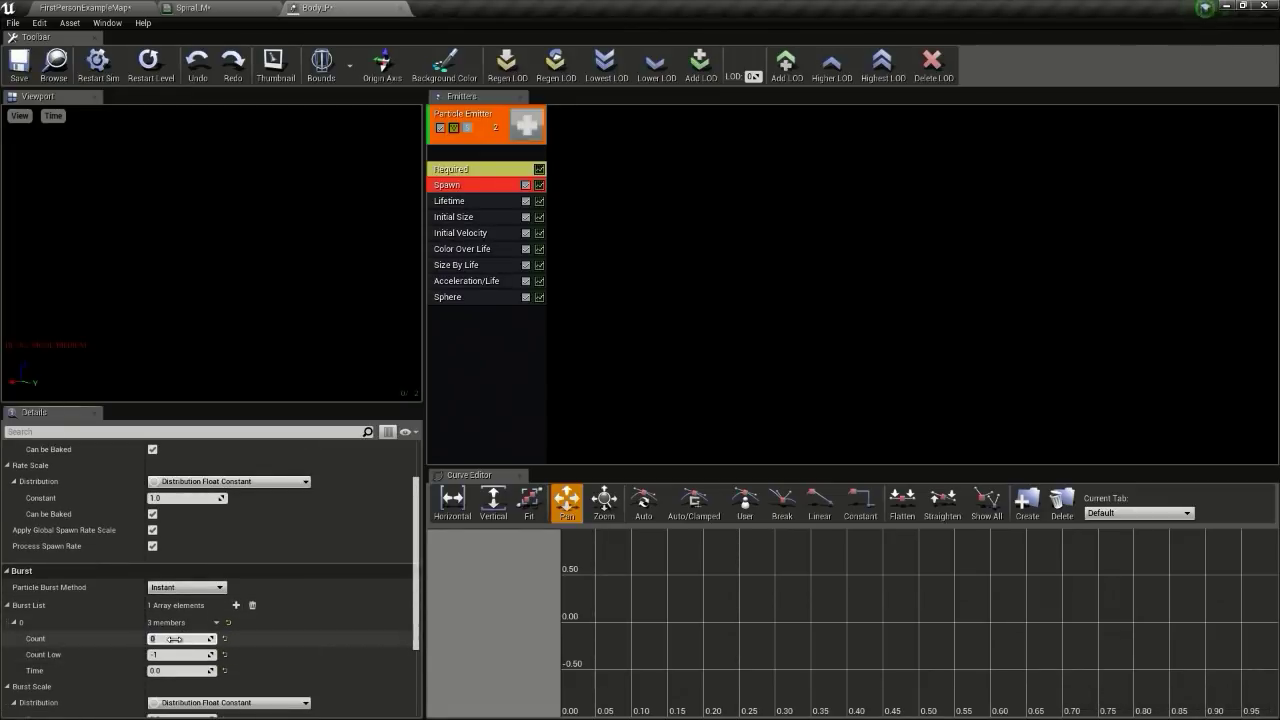
{"action": "key", "text": "Return"}
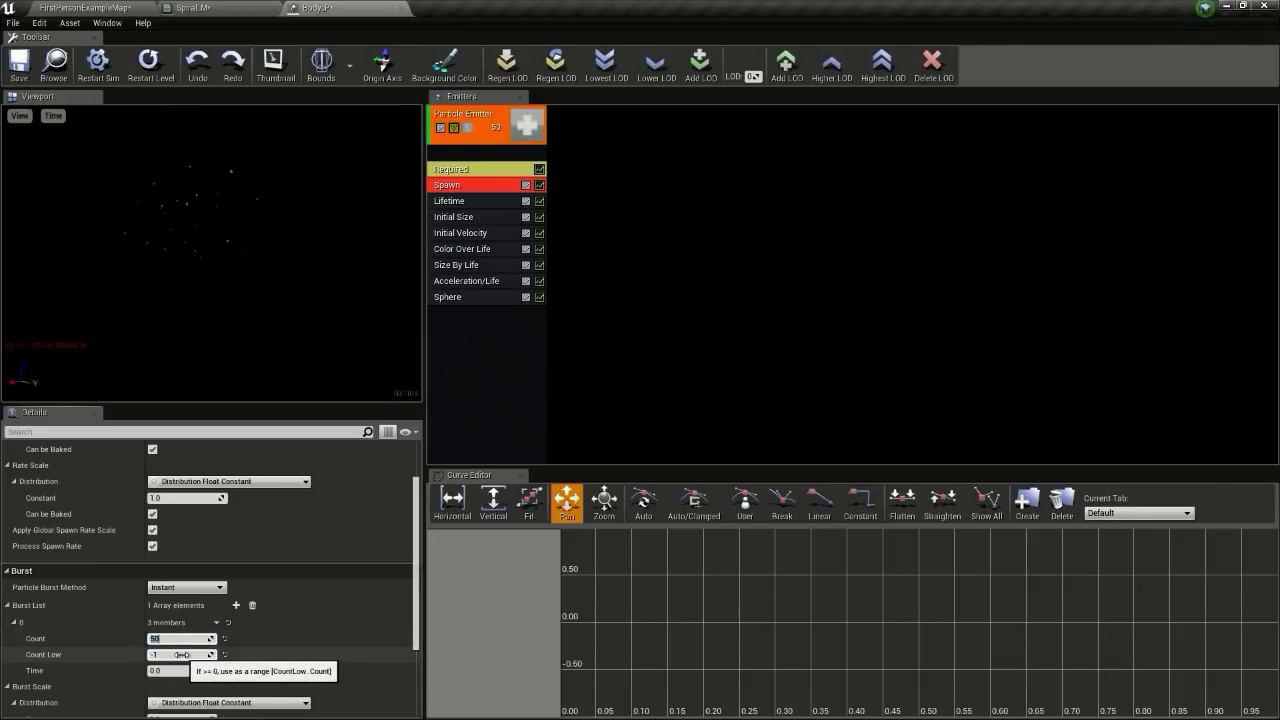
{"action": "type", "text": "30"}
{"action": "key", "text": "Return"}
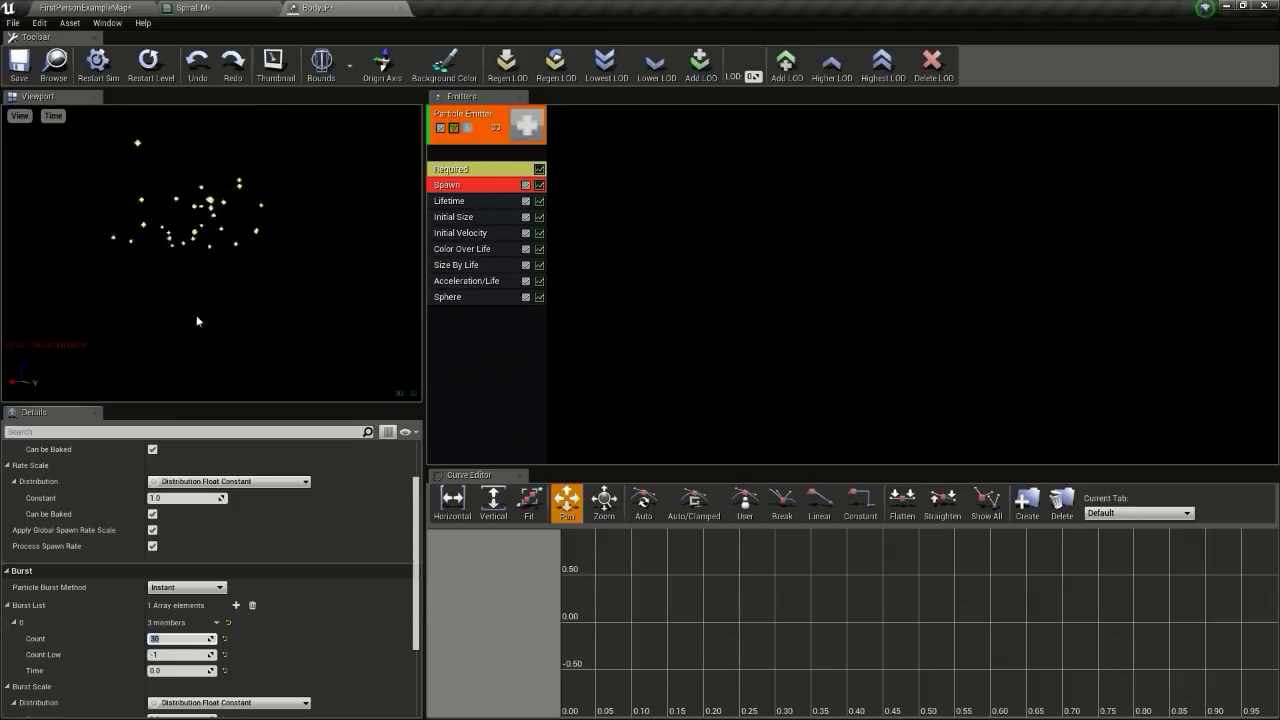
Step: Set the Emitter Duration in the Required module to 3
{"action": "left_click", "coordinate": [468, 172]}
{"action": "scroll", "coordinate": [258, 527], "scroll_direction": "down", "scroll_amount": 6}
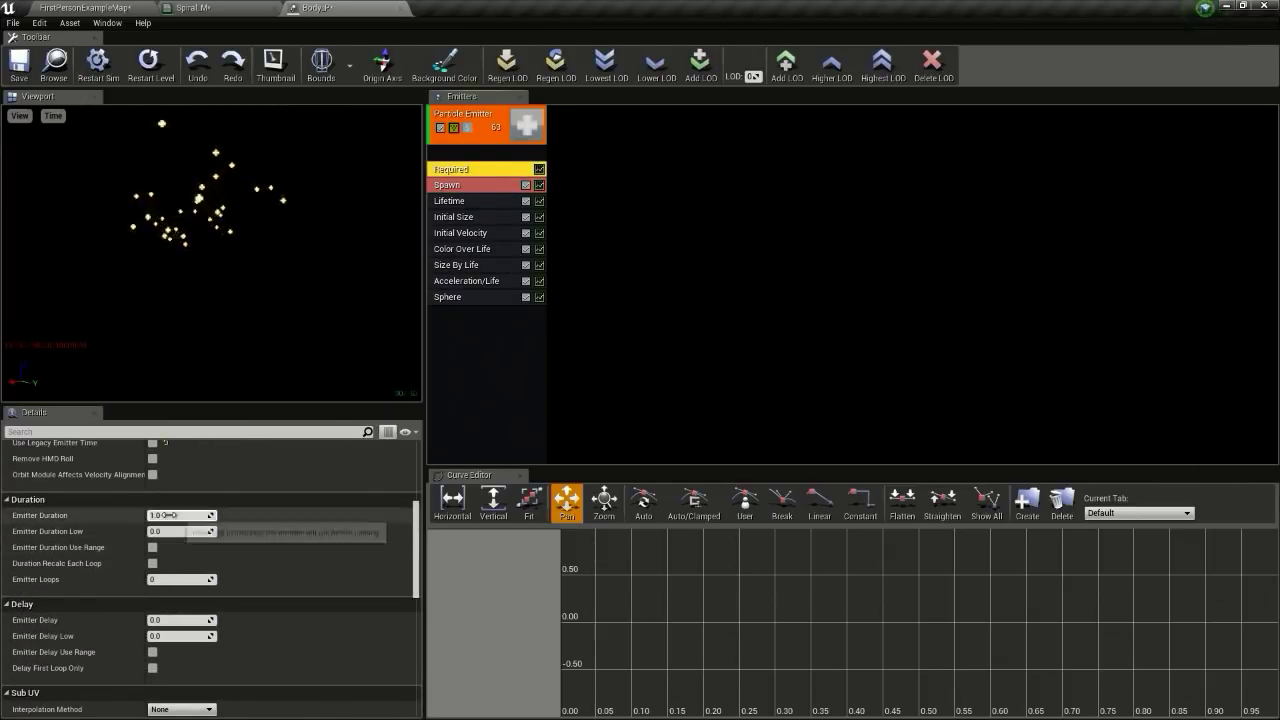
{"action": "left_click", "coordinate": [165, 515]}
{"action": "type", "text": "3"}
{"action": "key", "text": "Return"}
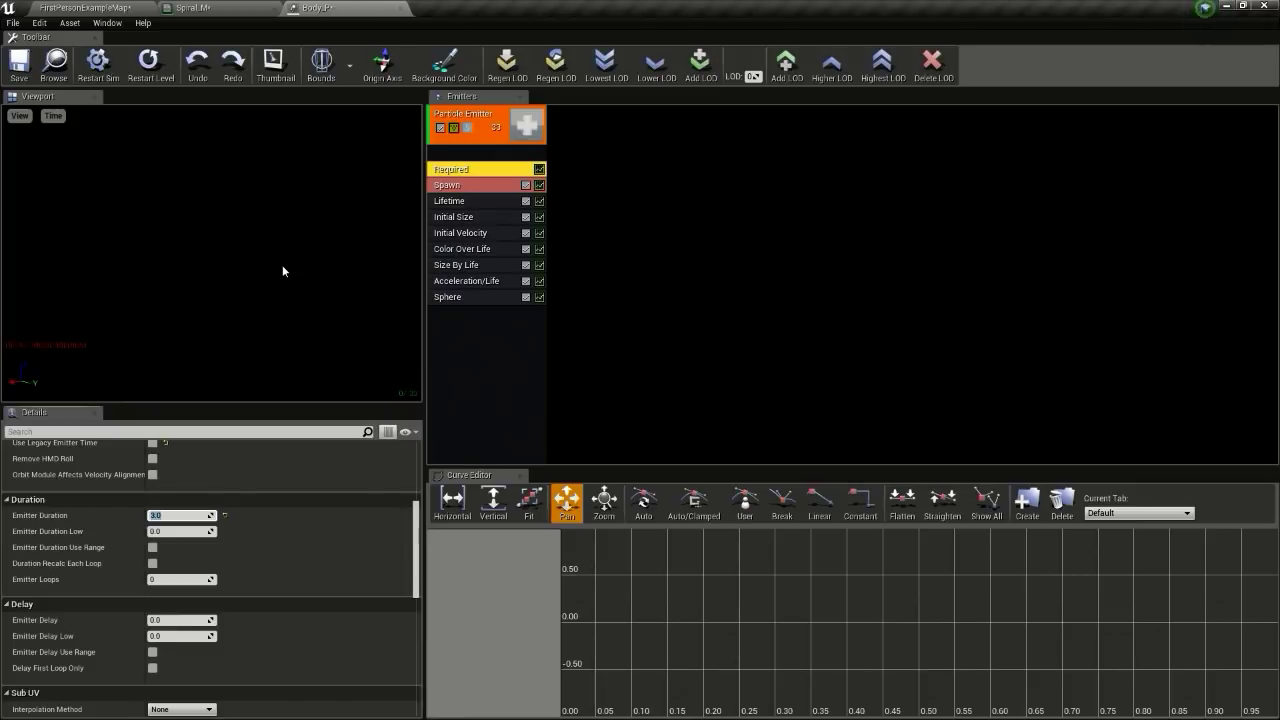
Step: Check the materials in the level editor's Effect folder, including Smoke_M, and return to the Body_P particle system
{"action": "right_click", "coordinate": [620, 172]}
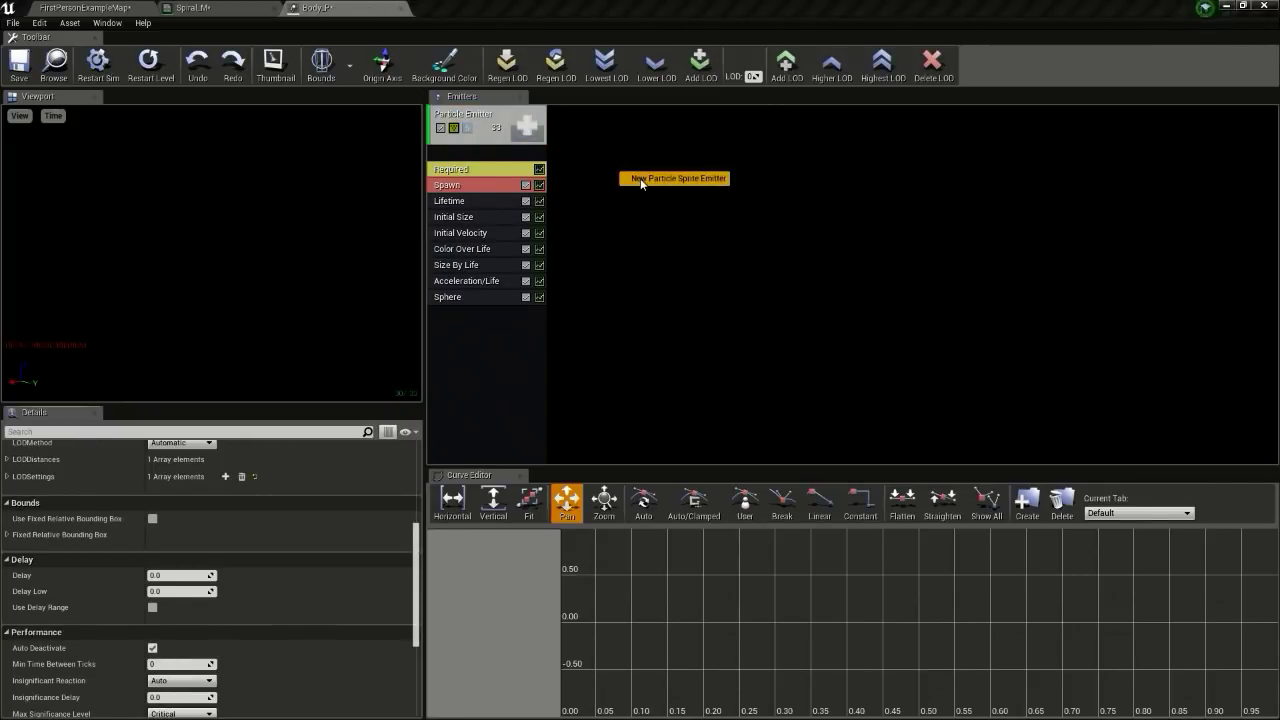
{"action": "left_click", "coordinate": [640, 178]}
{"action": "left_click", "coordinate": [118, 7]}
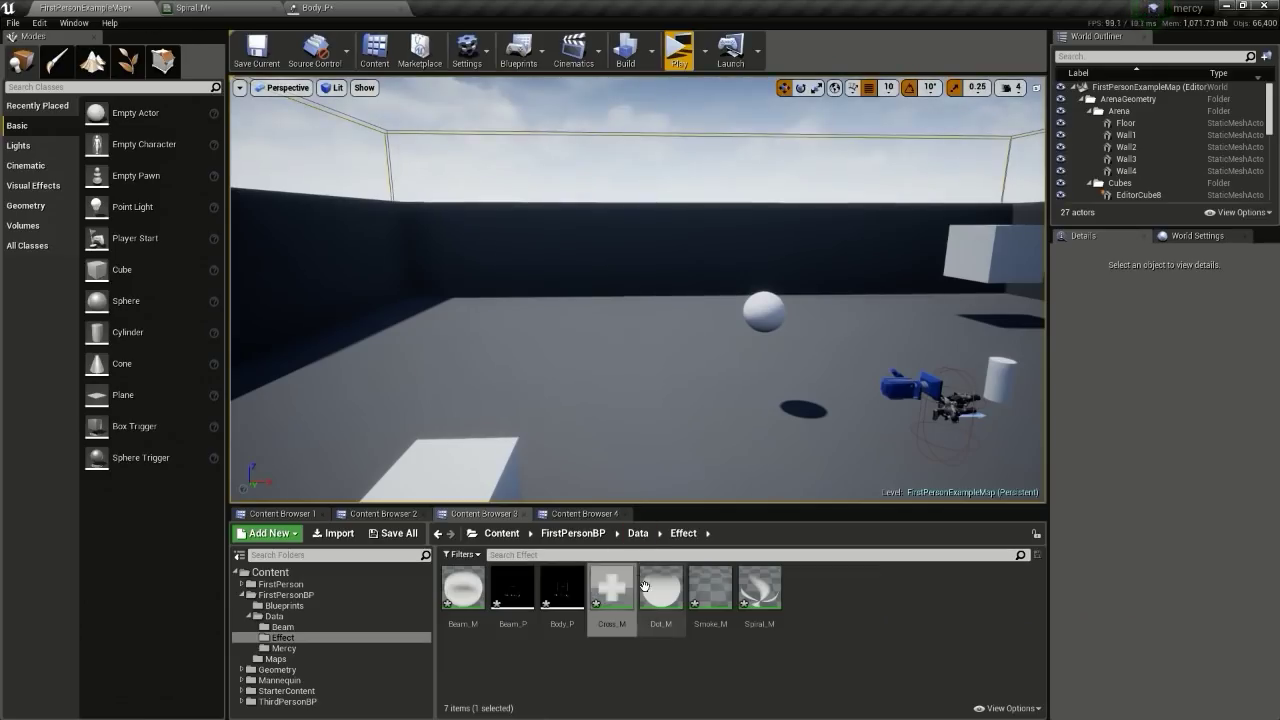
{"action": "left_click", "coordinate": [683, 670]}
{"action": "left_click", "coordinate": [710, 590]}
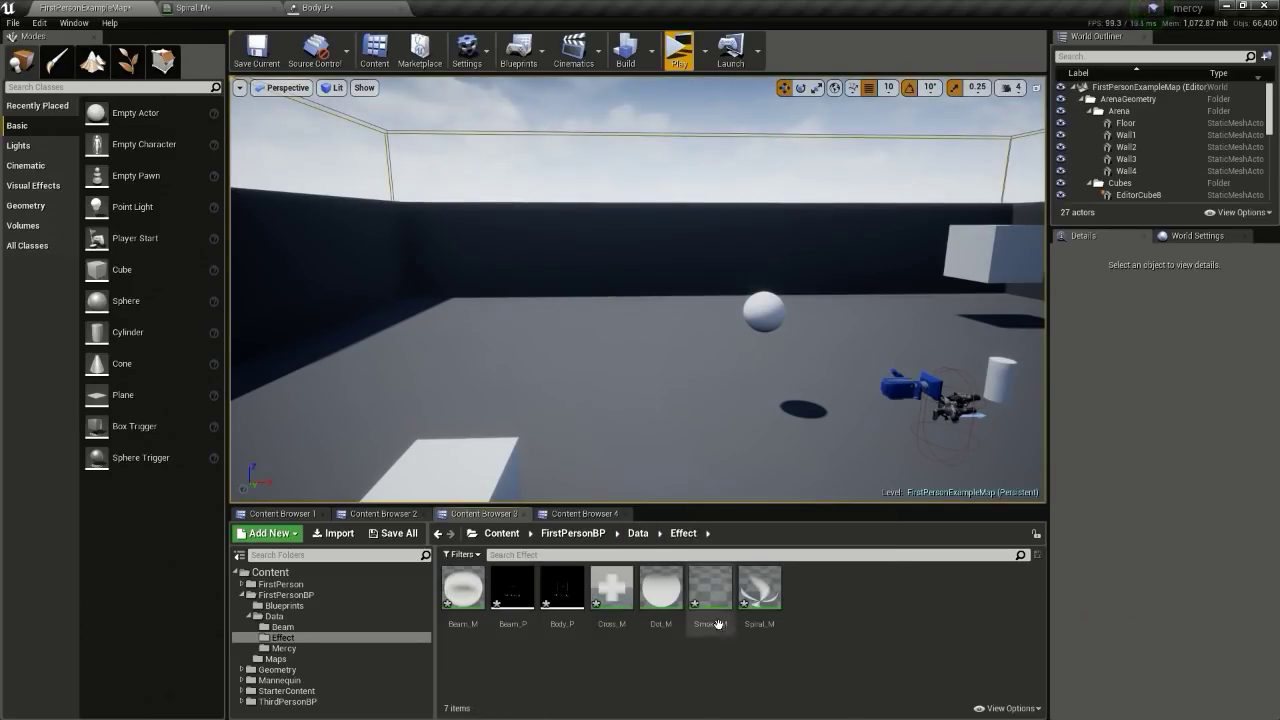
{"action": "left_click", "coordinate": [318, 7]}
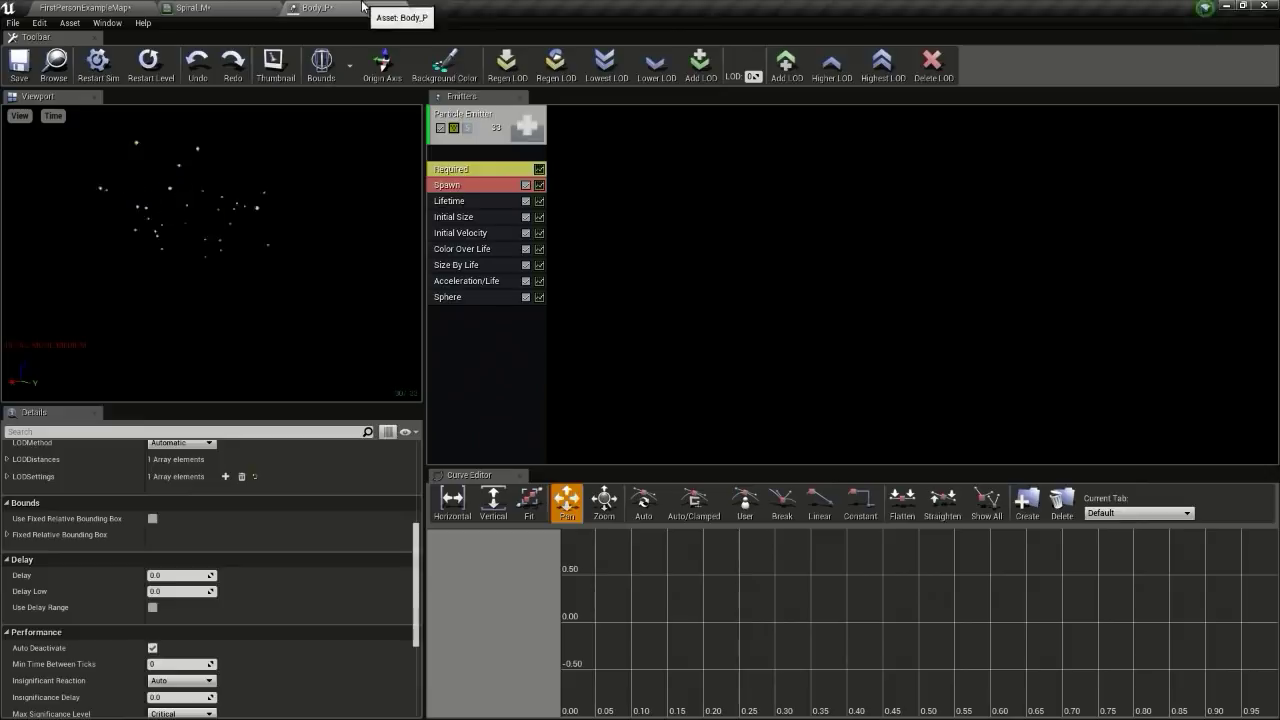
Step: Add a second particle emitter to Body_P and assign the Smoke_M material in its Required module
{"action": "left_click", "coordinate": [681, 177]}
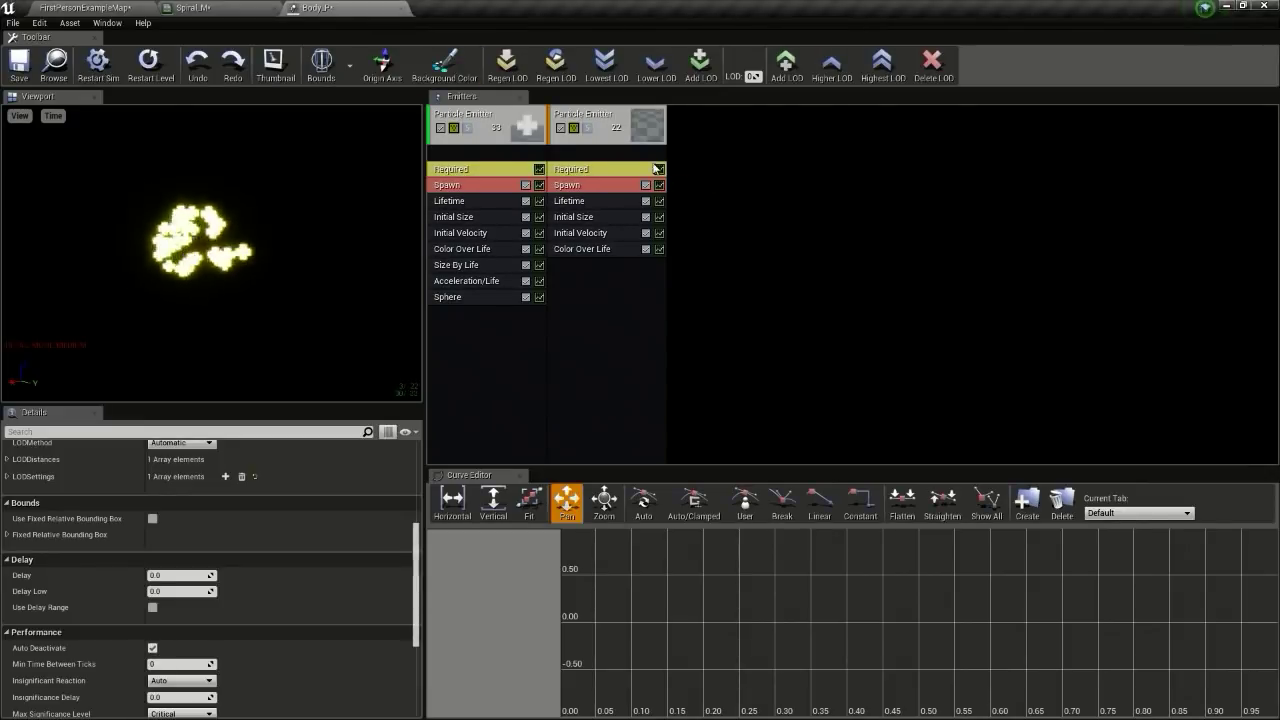
{"action": "left_click", "coordinate": [600, 169]}
{"action": "left_click", "coordinate": [205, 490]}
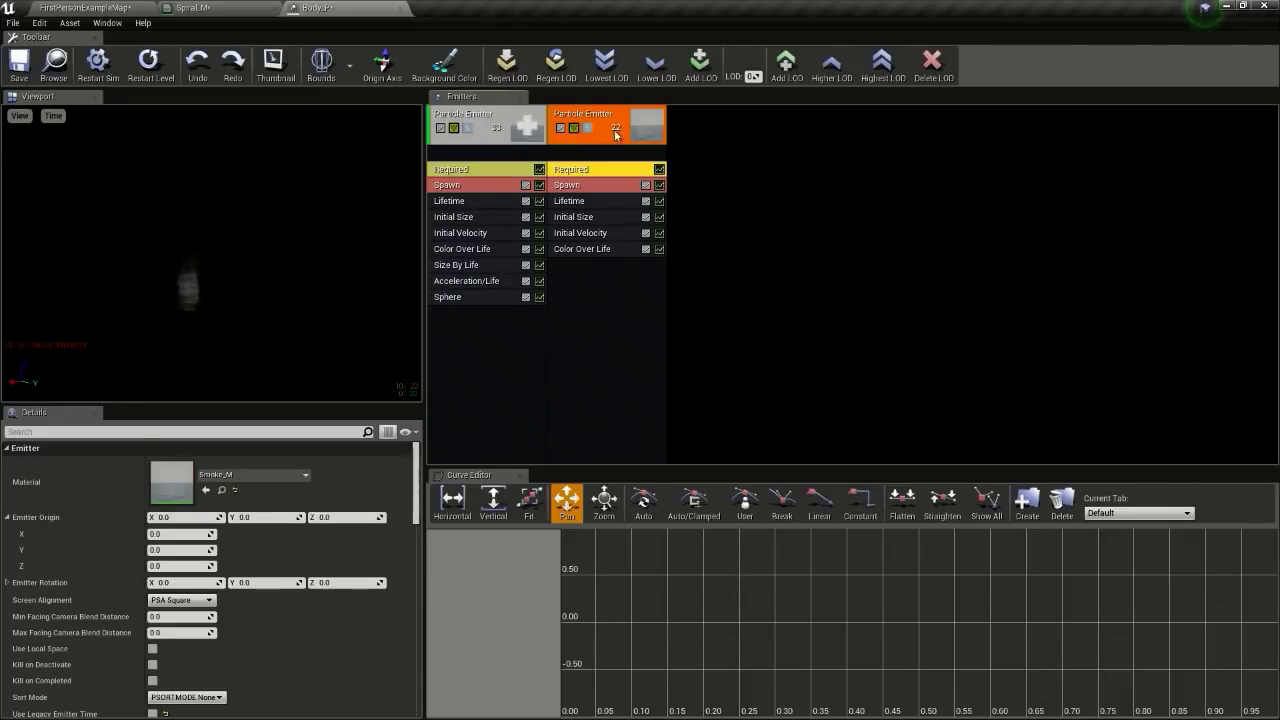
Step: Disable the first emitter with the cross material and delete the Initial Velocity module from the smoke emitter
{"action": "left_click", "coordinate": [468, 131]}
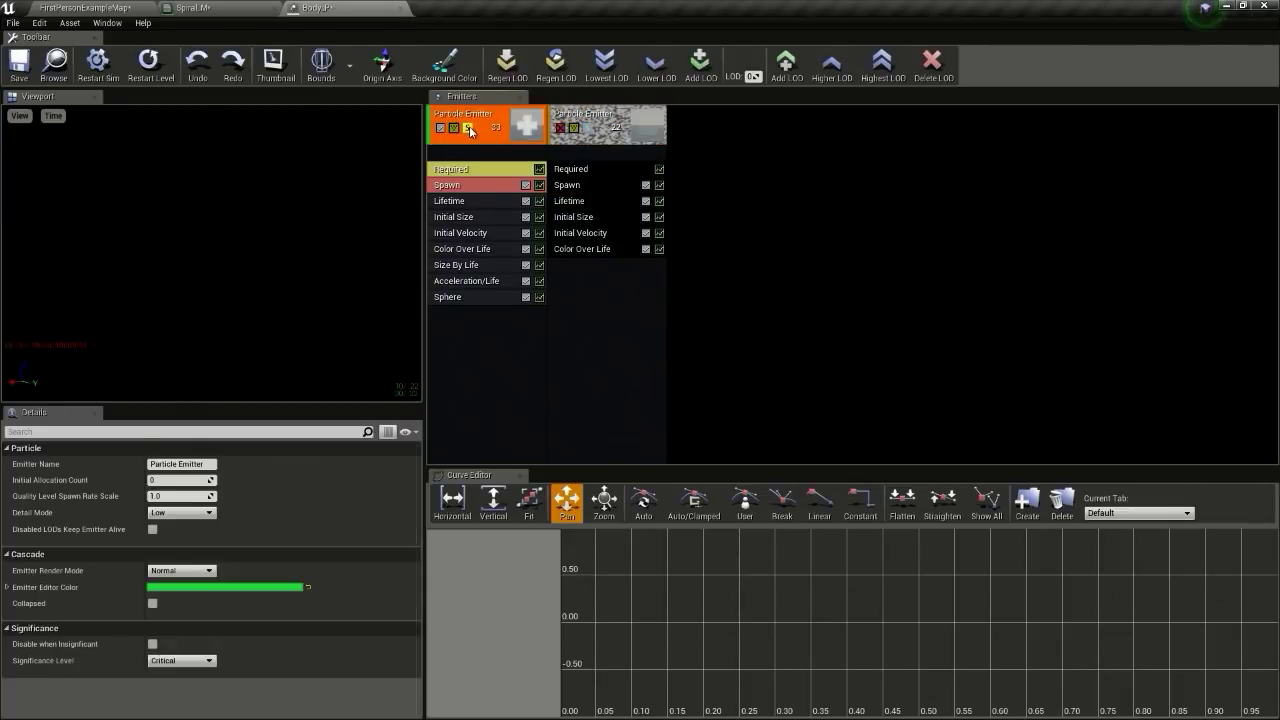
{"action": "left_click", "coordinate": [468, 130]}
{"action": "left_click", "coordinate": [441, 128]}
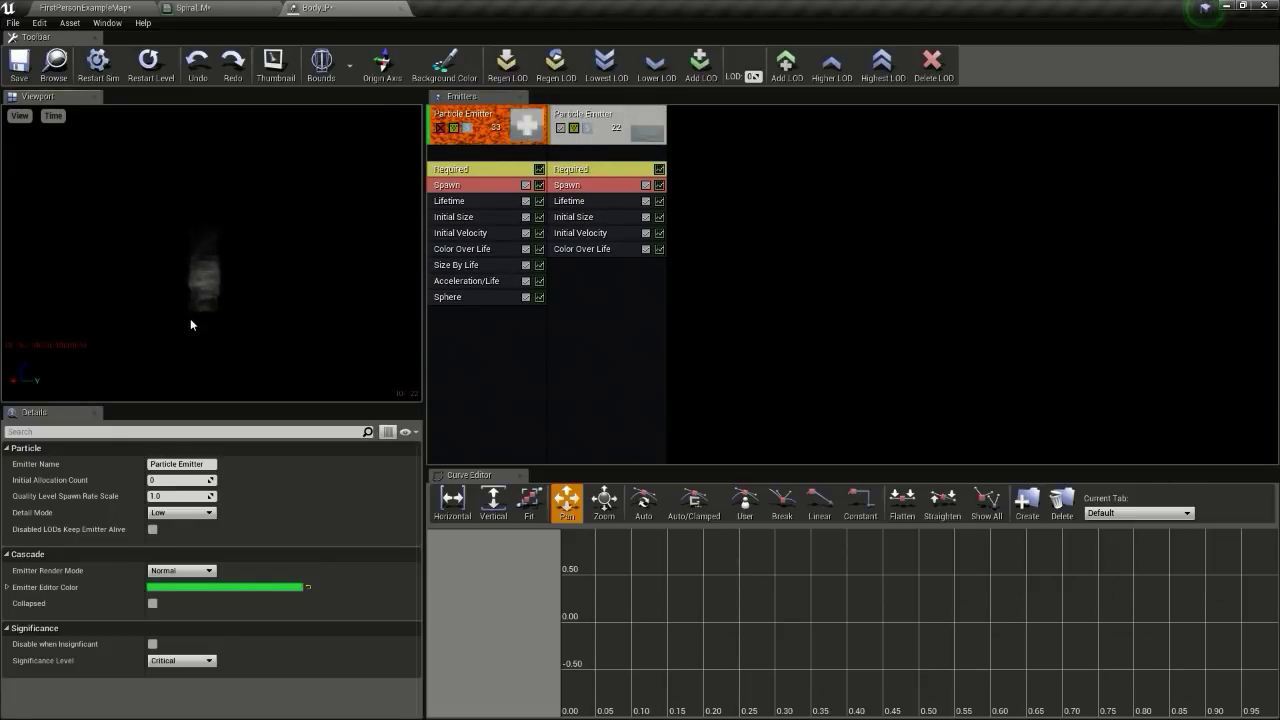
{"action": "left_click", "coordinate": [605, 232]}
{"action": "key", "text": "Delete"}
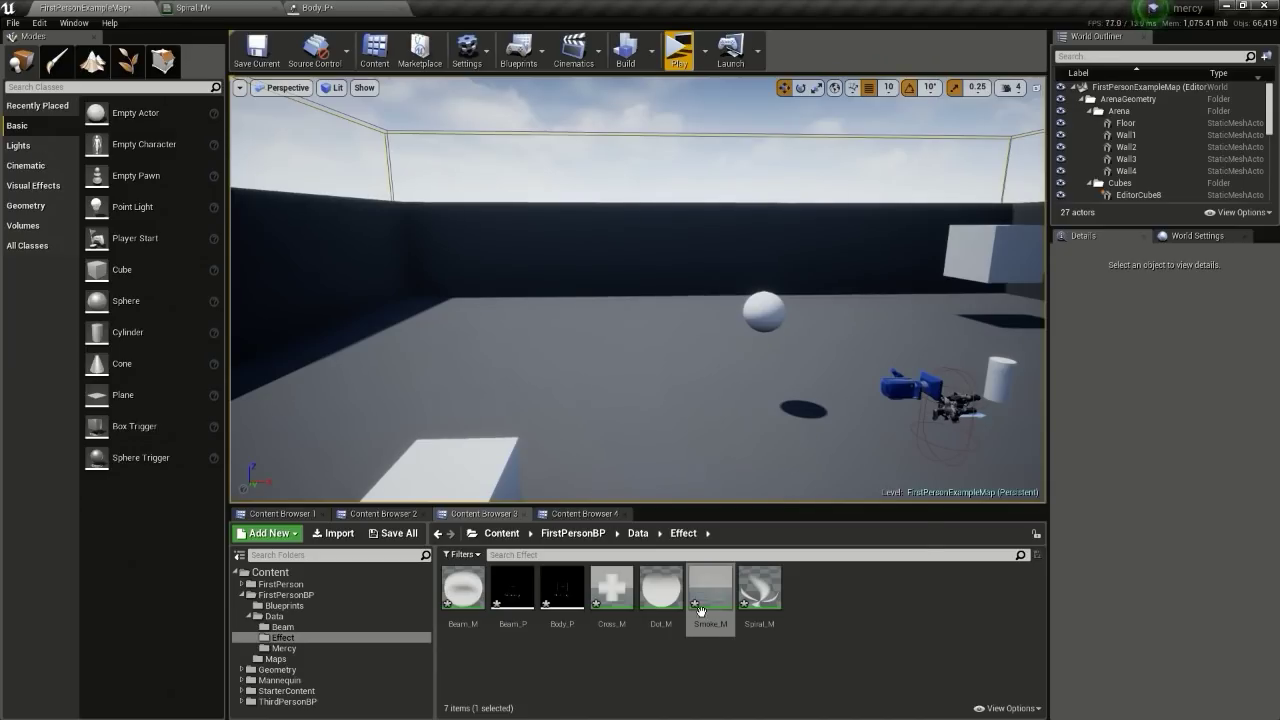
Step: Open the Smoke_M material and insert a Multiply node between the last two Multiply nodes of the opacity chain
{"action": "double_click", "coordinate": [709, 610]}
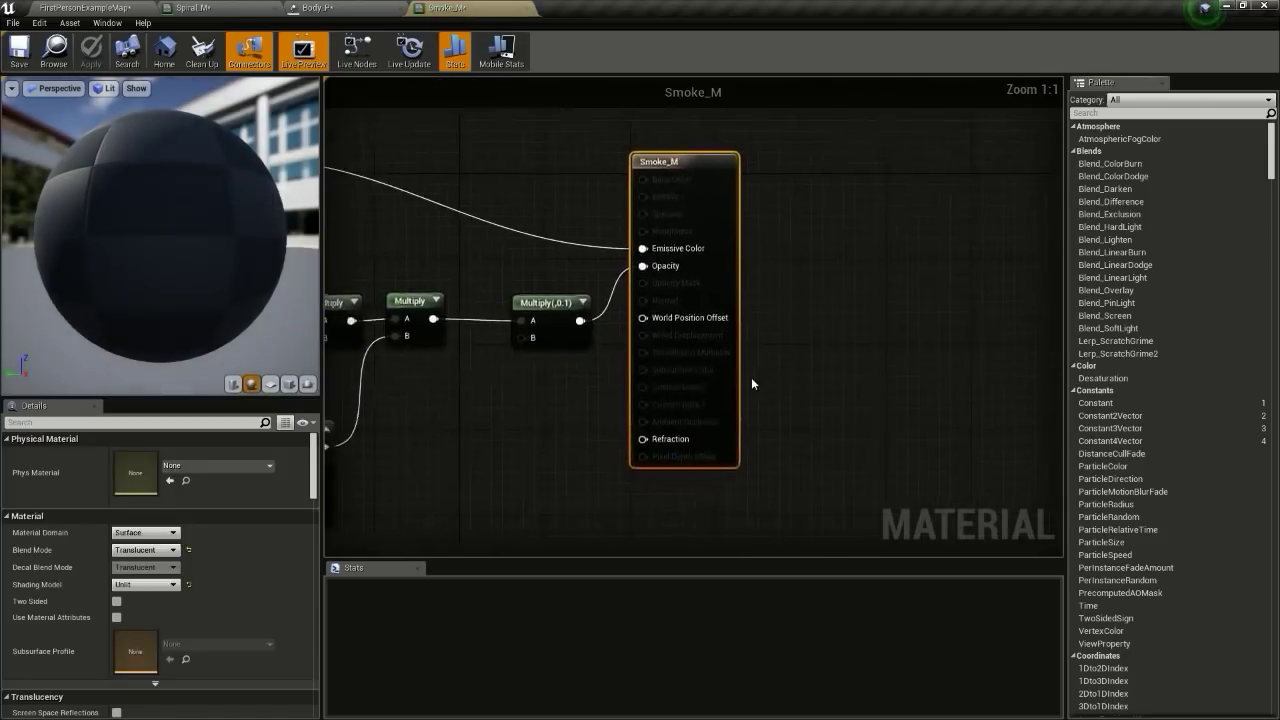
{"action": "right_click_drag", "start_coordinate": [611, 346], "coordinate": [682, 376]}
{"action": "key", "text": "m"}
{"action": "left_click", "coordinate": [704, 331]}
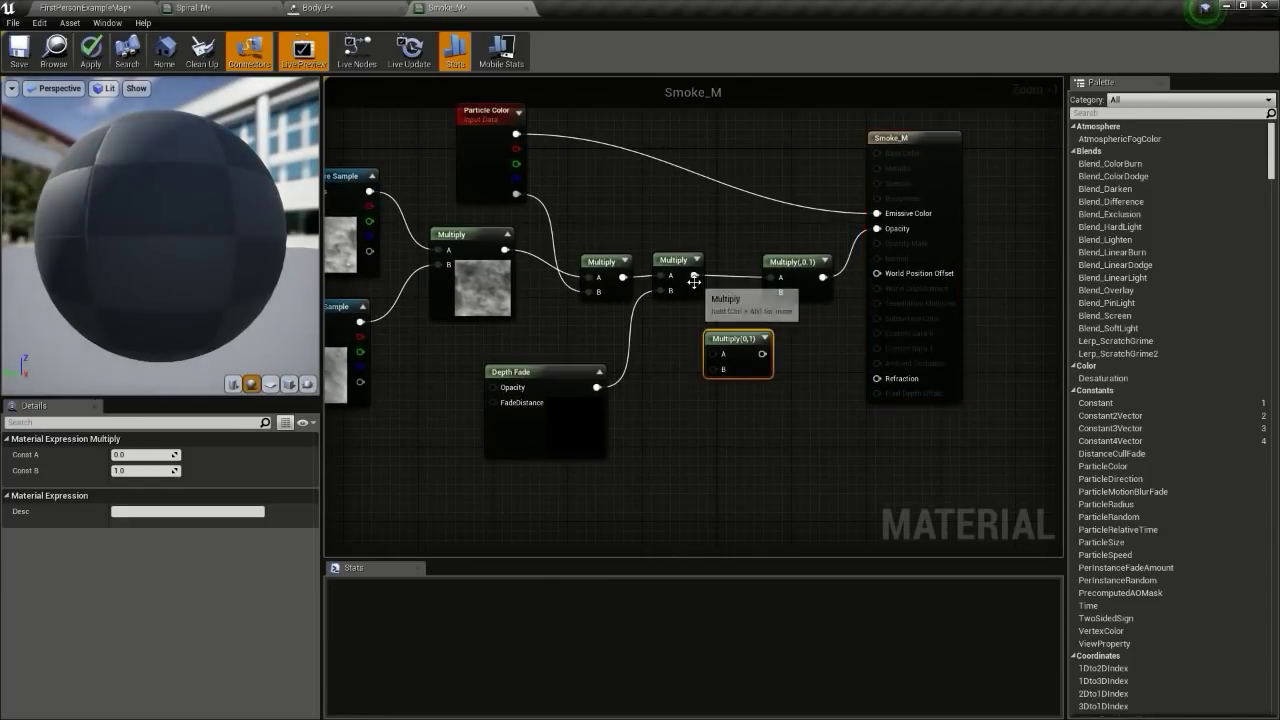
{"action": "left_click_drag", "start_coordinate": [694, 276], "coordinate": [770, 274]}
Step: Add a RadialGradientExponential node feeding the new Multiply node's B input and apply the material changes
{"action": "right_click_drag", "start_coordinate": [624, 491], "coordinate": [643, 357]}
{"action": "right_click", "coordinate": [636, 411]}
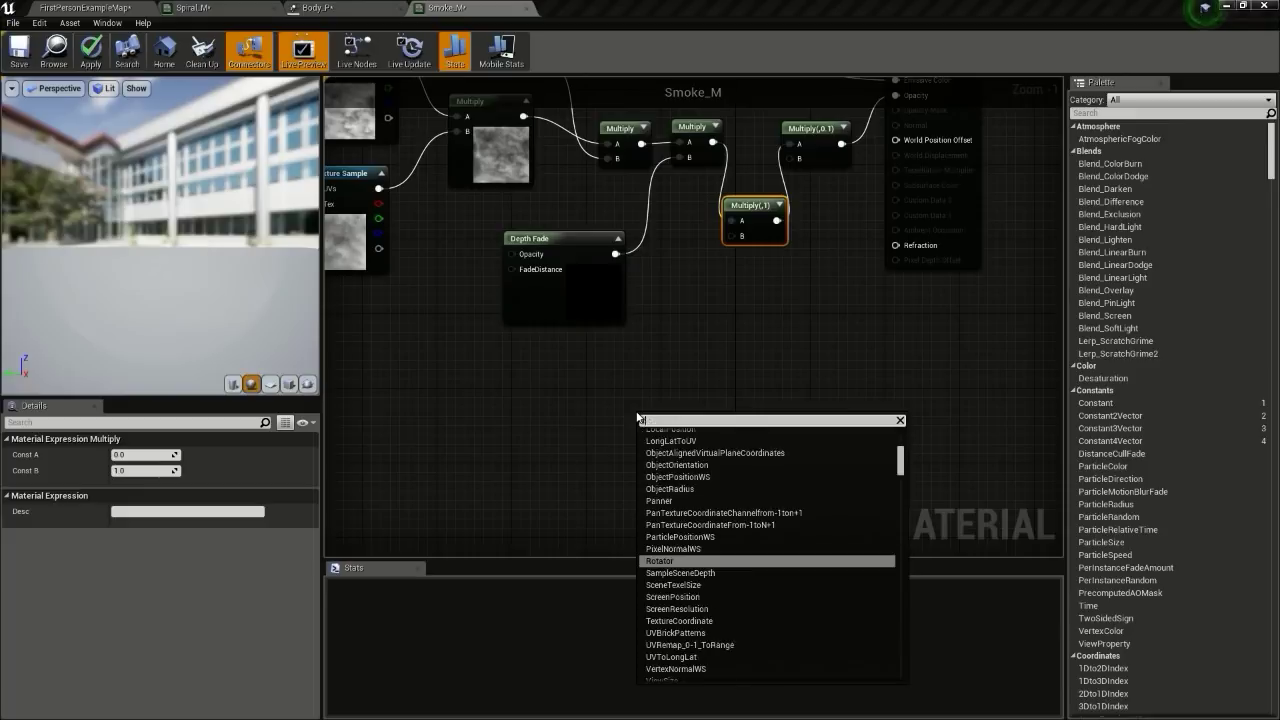
{"action": "type", "text": "radial"}
{"action": "key", "text": "Return"}
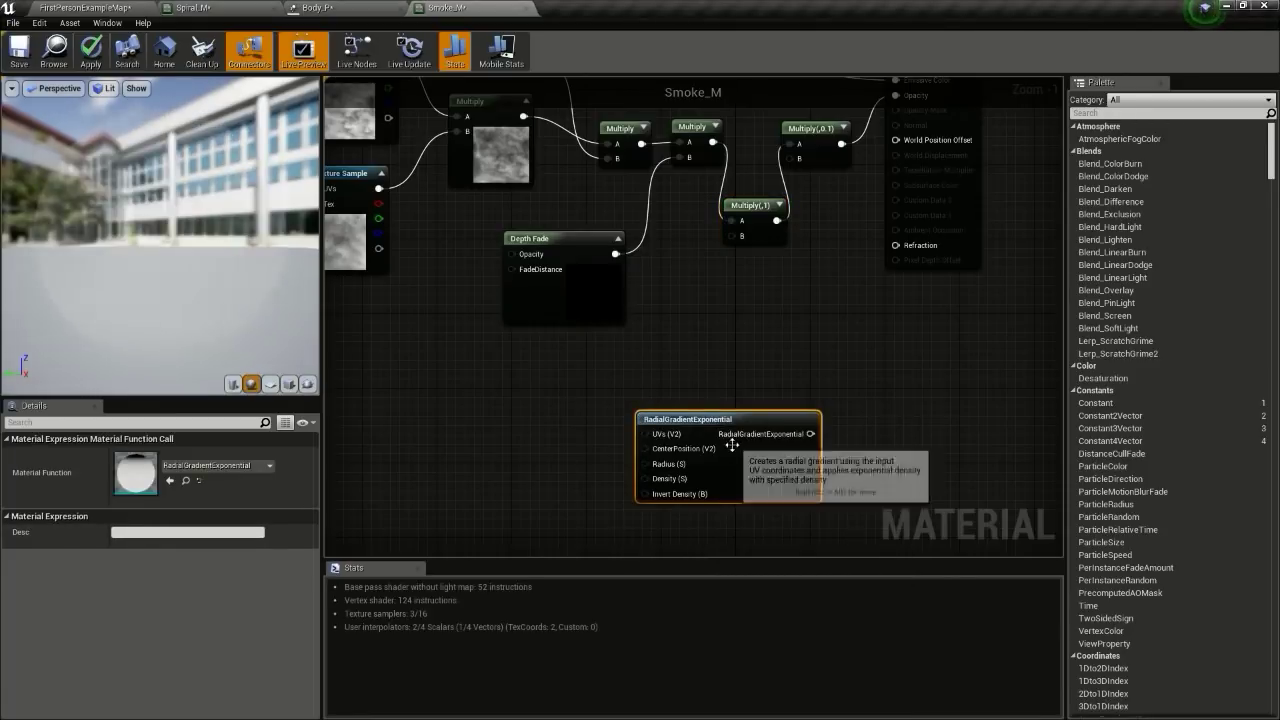
{"action": "left_click_drag", "start_coordinate": [810, 434], "coordinate": [740, 242]}
{"action": "left_click", "coordinate": [741, 368]}
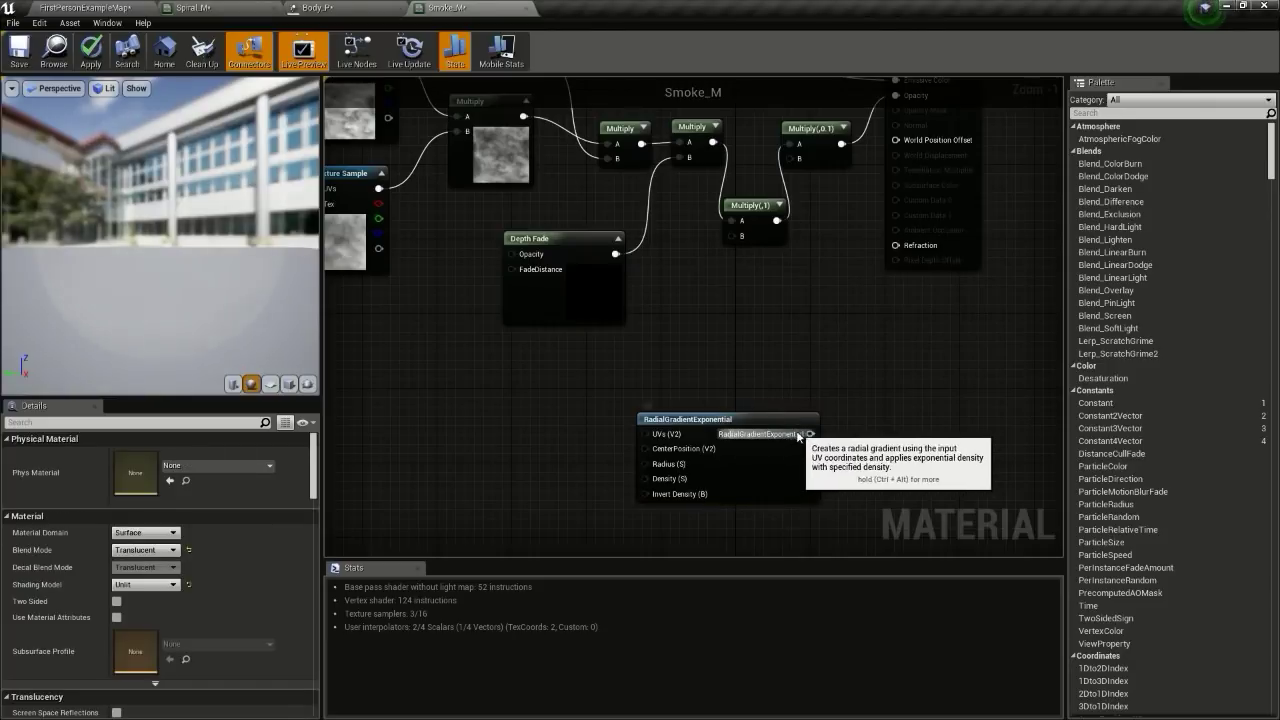
{"action": "left_click_drag", "start_coordinate": [810, 434], "coordinate": [731, 220]}
{"action": "left_click_drag", "start_coordinate": [700, 425], "coordinate": [621, 411]}
{"action": "left_click", "coordinate": [91, 48]}
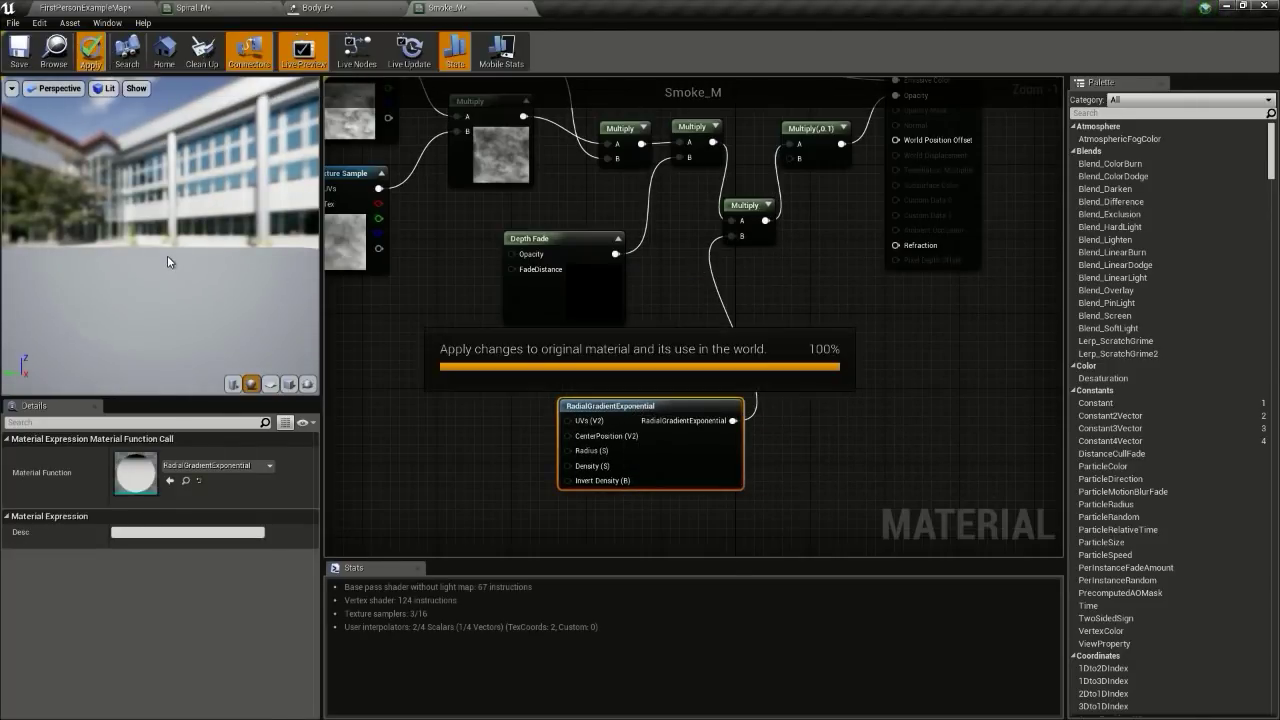
Step: In Body_P, set the first Color Over Life point of the smoke emitter to yellow-green (R 0.810894, G 1.0, B 0.0)
{"action": "left_click", "coordinate": [345, 8]}
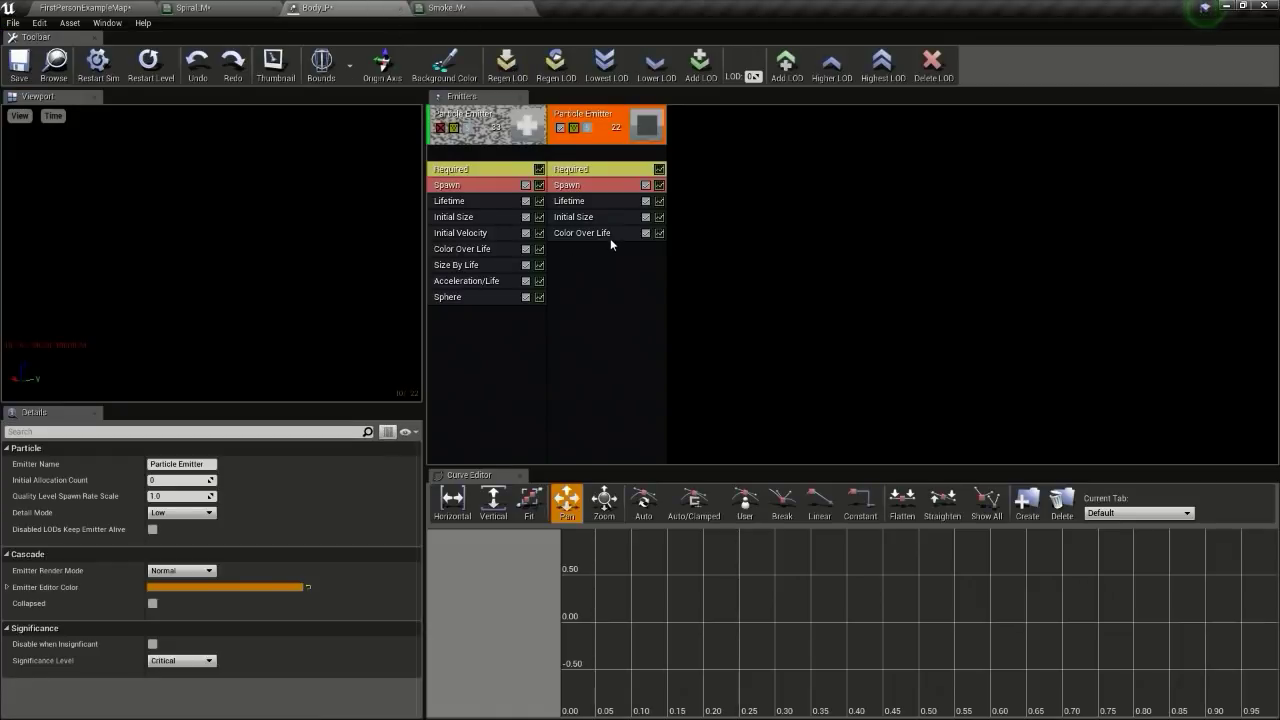
{"action": "left_click", "coordinate": [610, 234]}
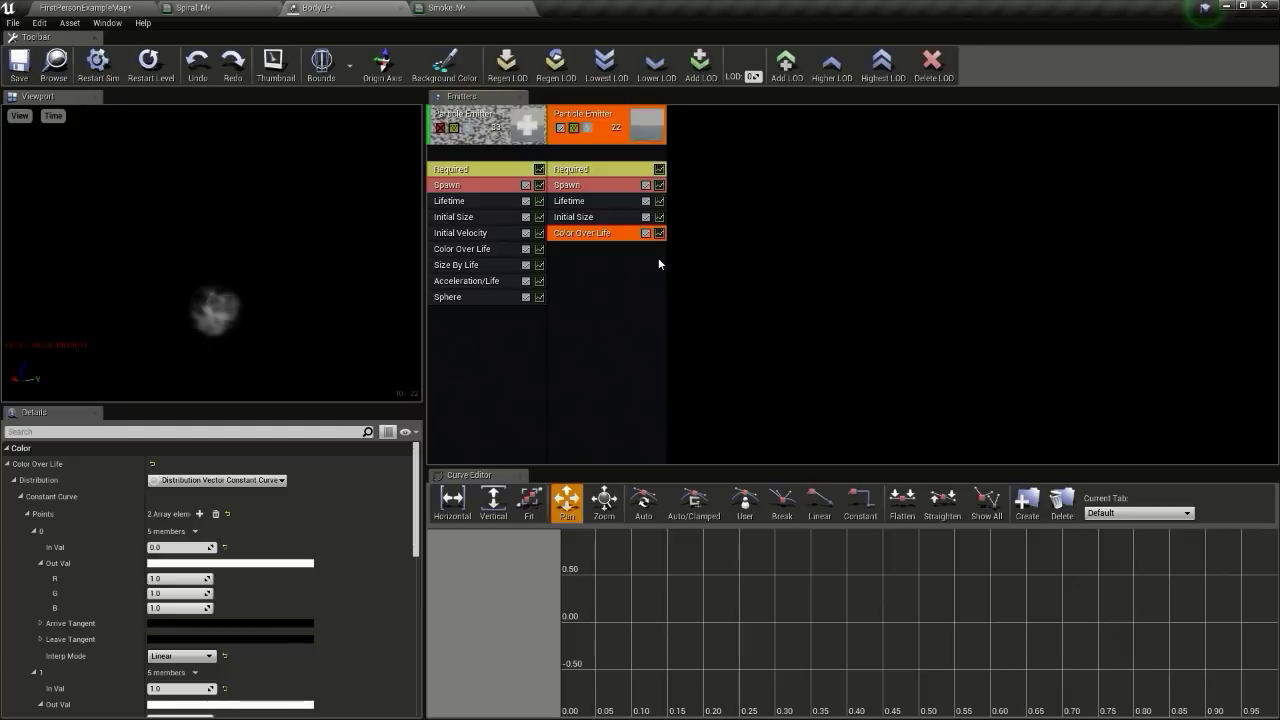
{"action": "left_click", "coordinate": [190, 565]}
{"action": "left_click", "coordinate": [310, 532]}
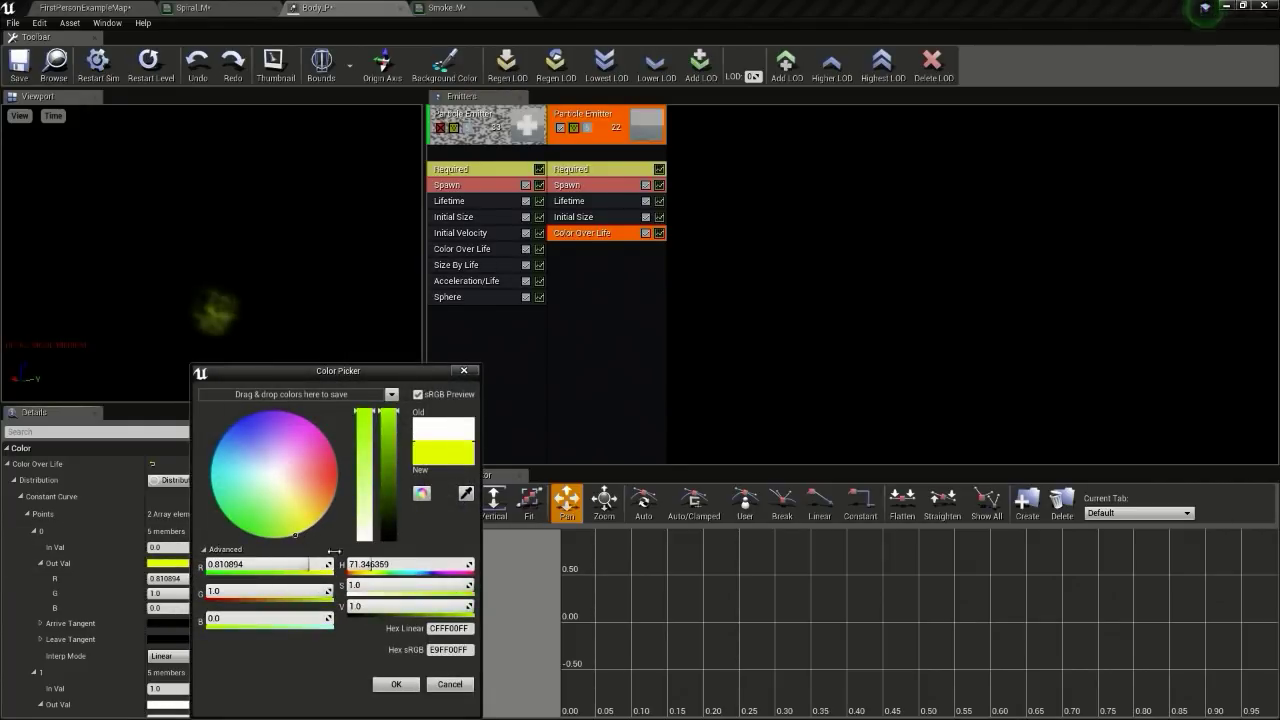
{"action": "left_click", "coordinate": [398, 685]}
Step: Set the second Color Over Life point of the smoke emitter to black
{"action": "scroll", "coordinate": [298, 614], "scroll_direction": "down", "scroll_amount": 2}
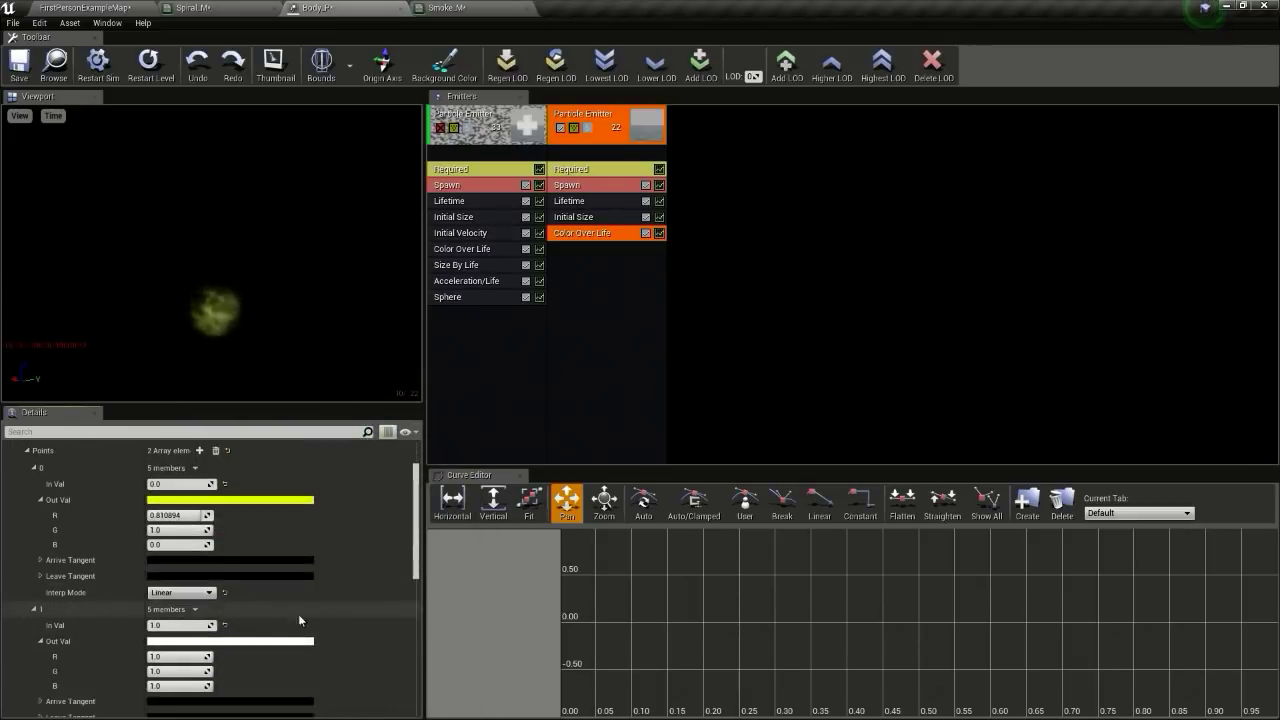
{"action": "left_click", "coordinate": [250, 641]}
{"action": "left_click", "coordinate": [456, 537]}
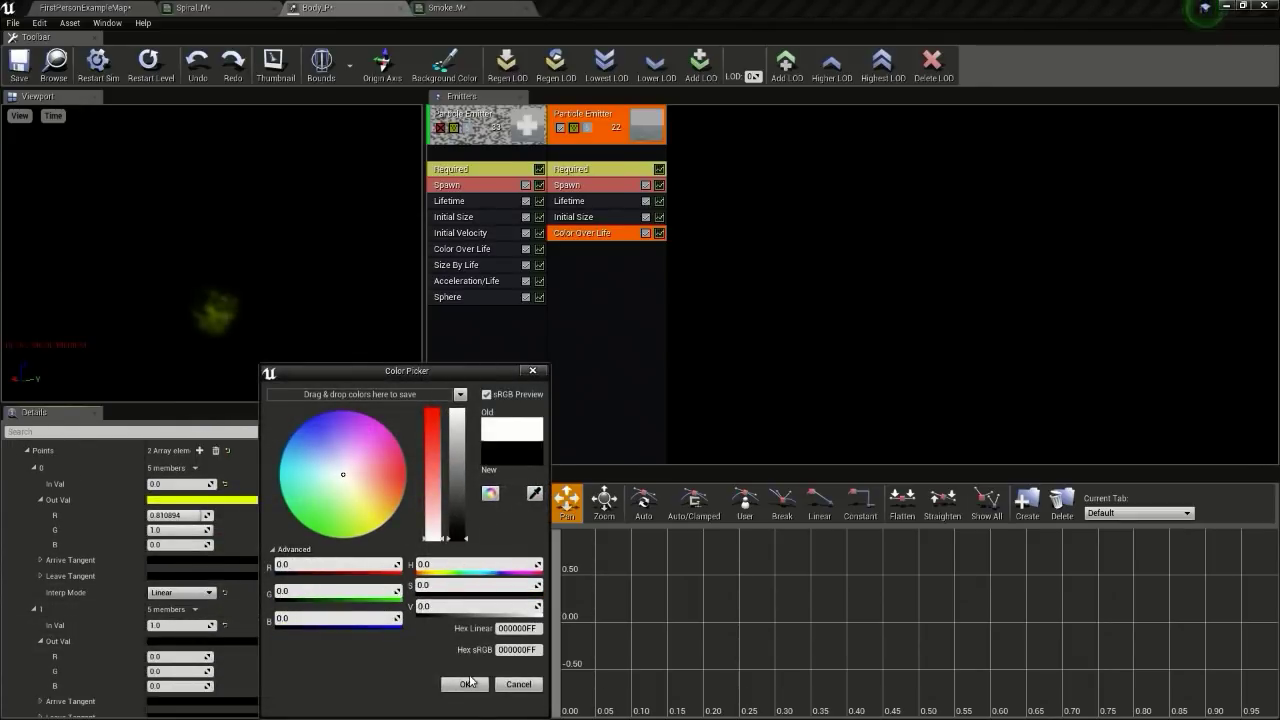
{"action": "left_click", "coordinate": [466, 685]}
Step: Change the smoke emitter's Color Over Life to Distribution Vector Constant with a yellow constant of R 1, G 1, B 0
{"action": "scroll", "coordinate": [244, 573], "scroll_direction": "up", "scroll_amount": 2}
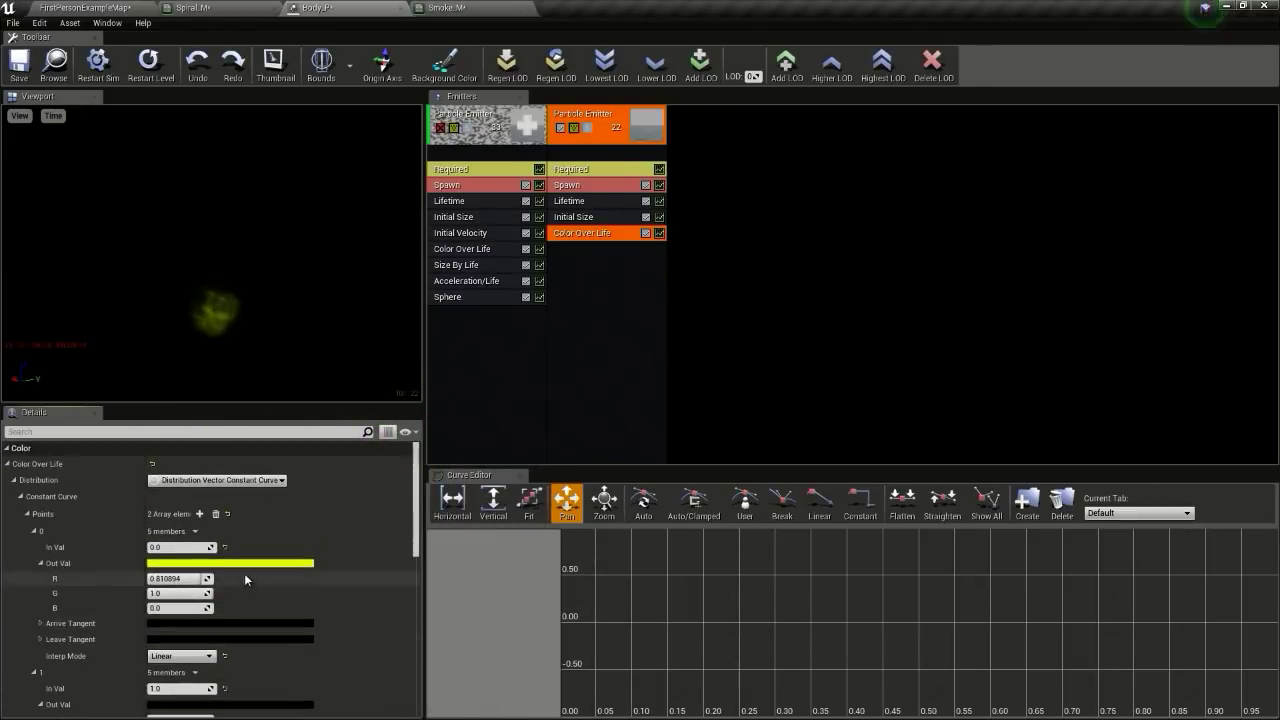
{"action": "left_click", "coordinate": [218, 480]}
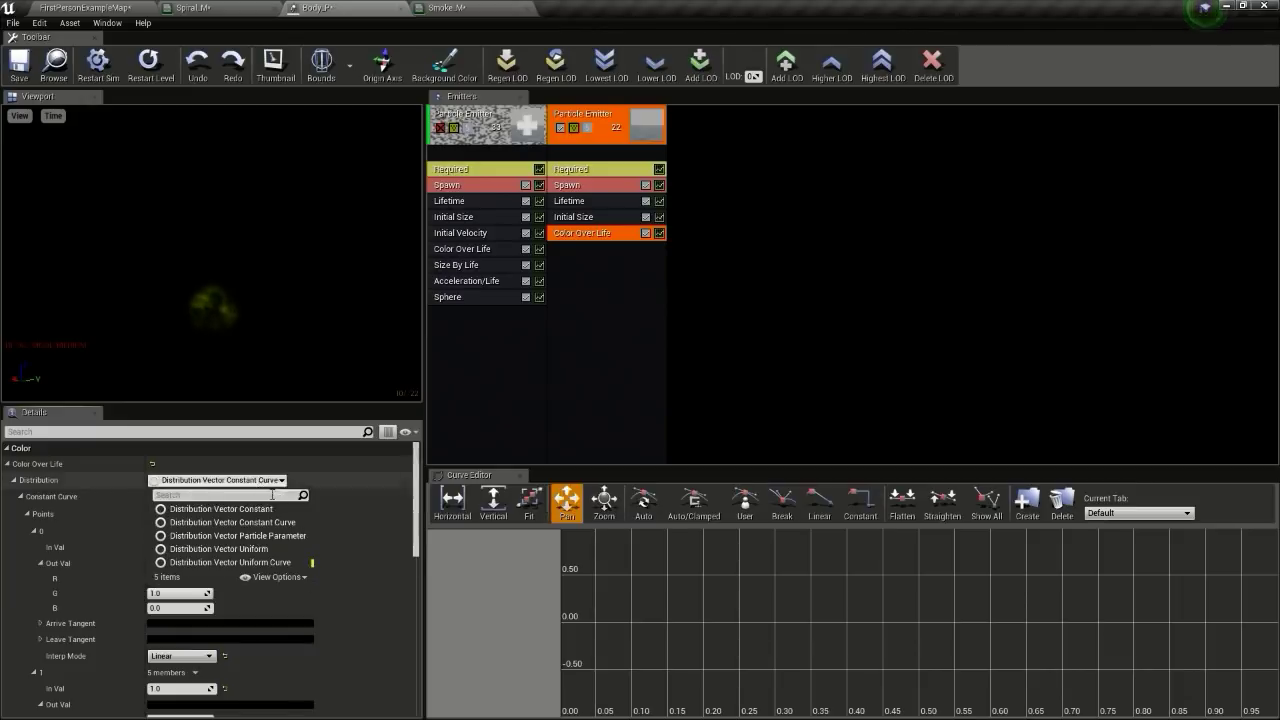
{"action": "left_click", "coordinate": [266, 549]}
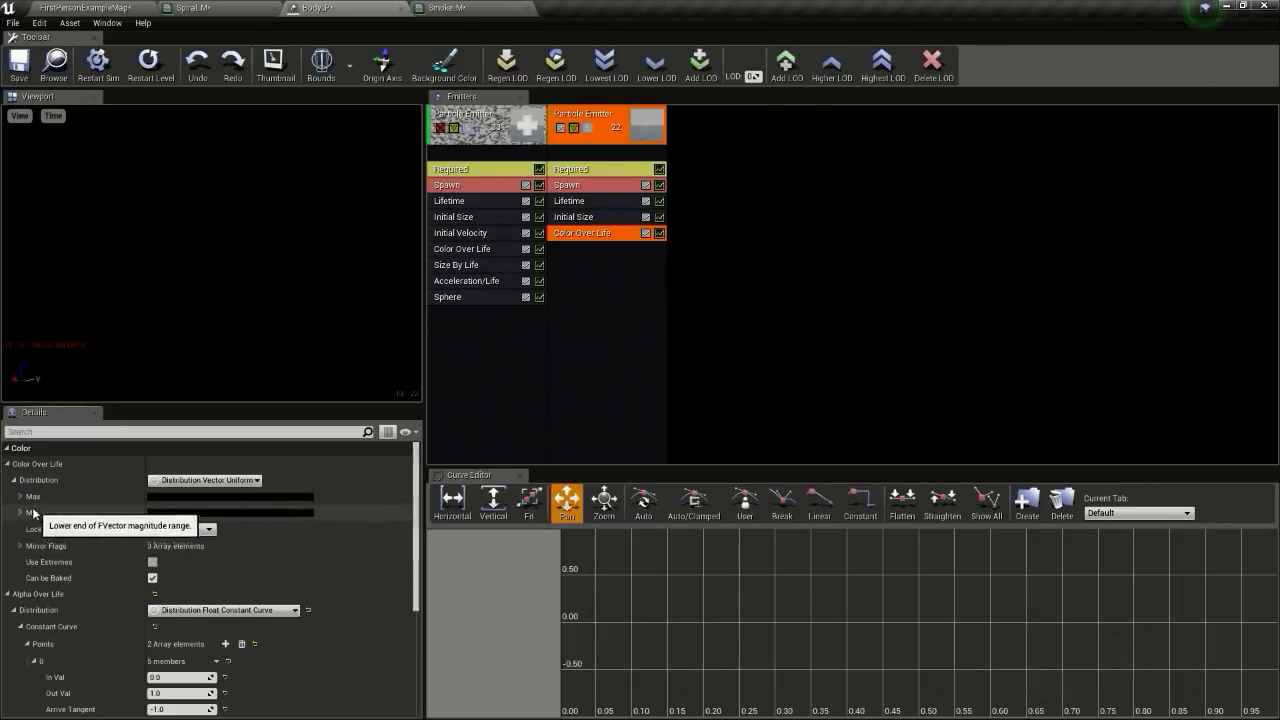
{"action": "left_click", "coordinate": [212, 480]}
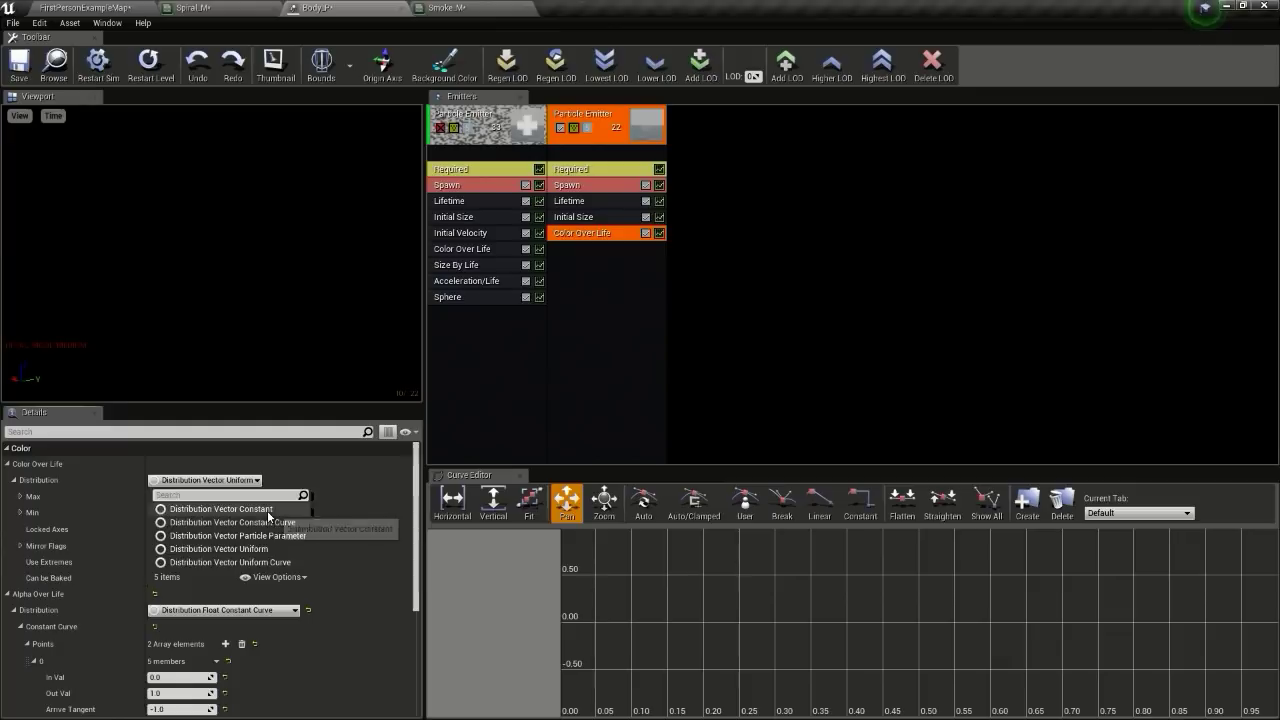
{"action": "left_click", "coordinate": [215, 509]}
{"action": "left_click", "coordinate": [198, 497]}
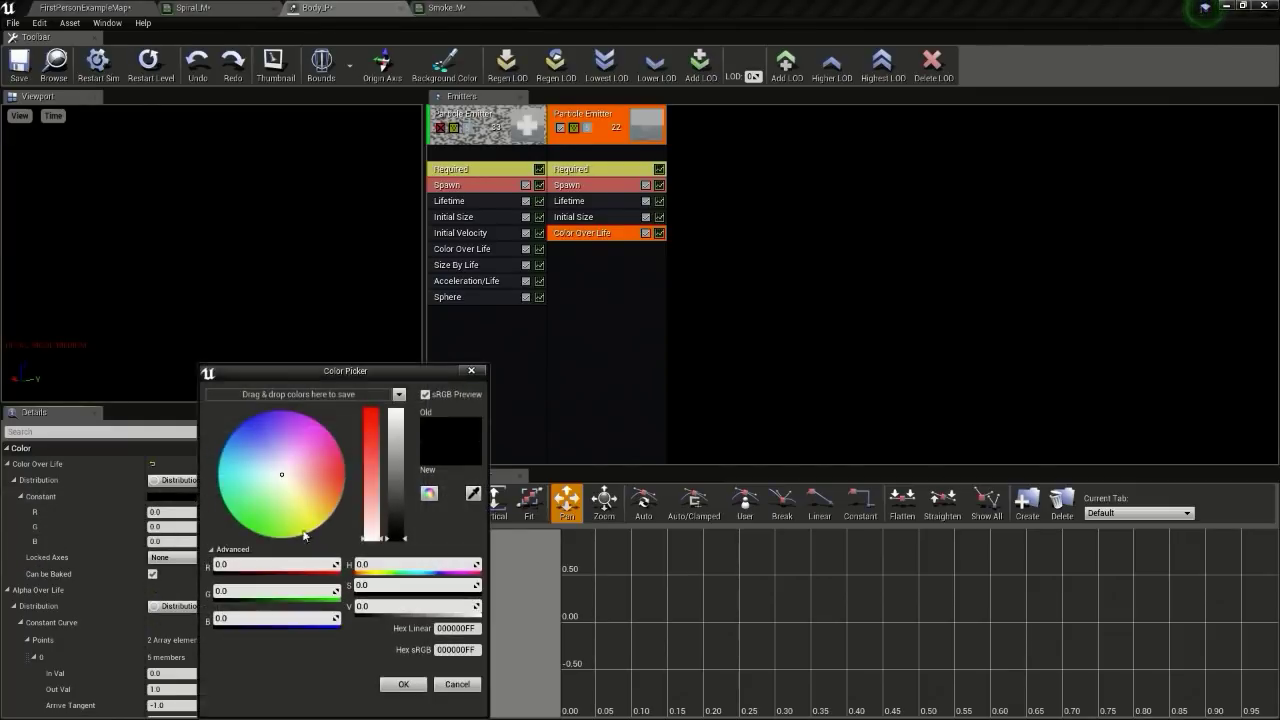
{"action": "left_click", "coordinate": [240, 592]}
{"action": "type", "text": "1"}
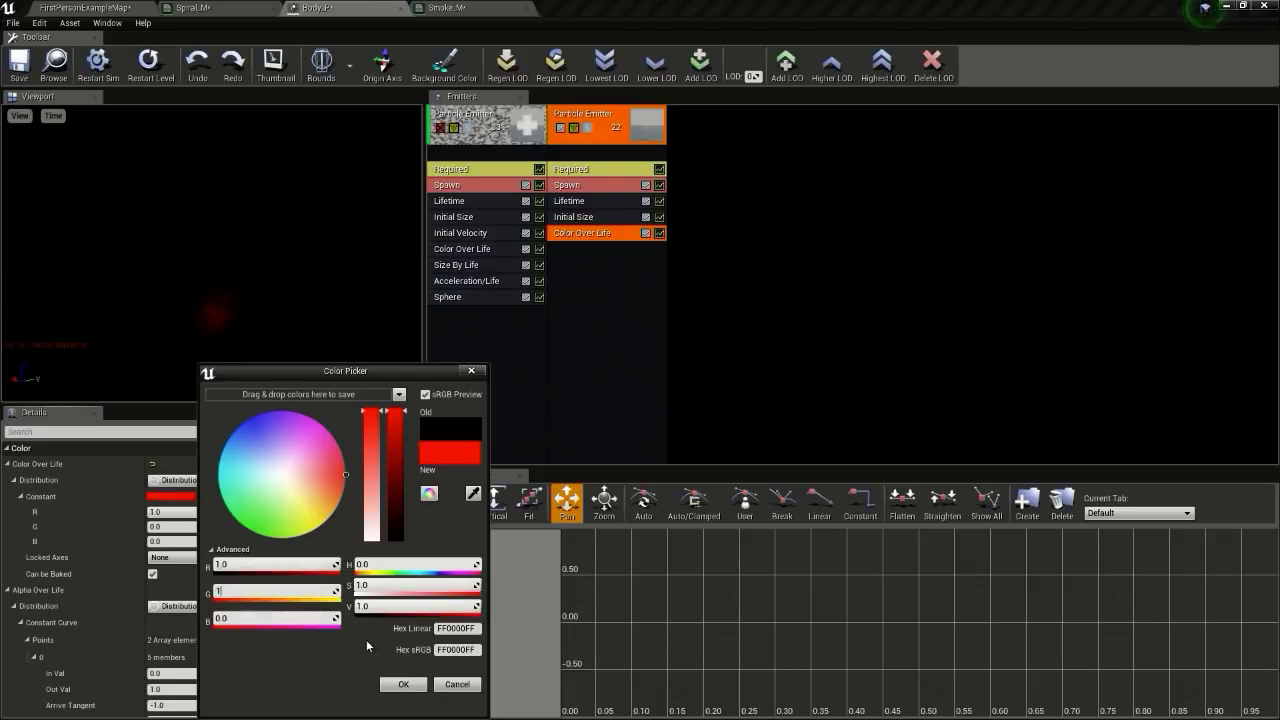
{"action": "left_click", "coordinate": [404, 685]}
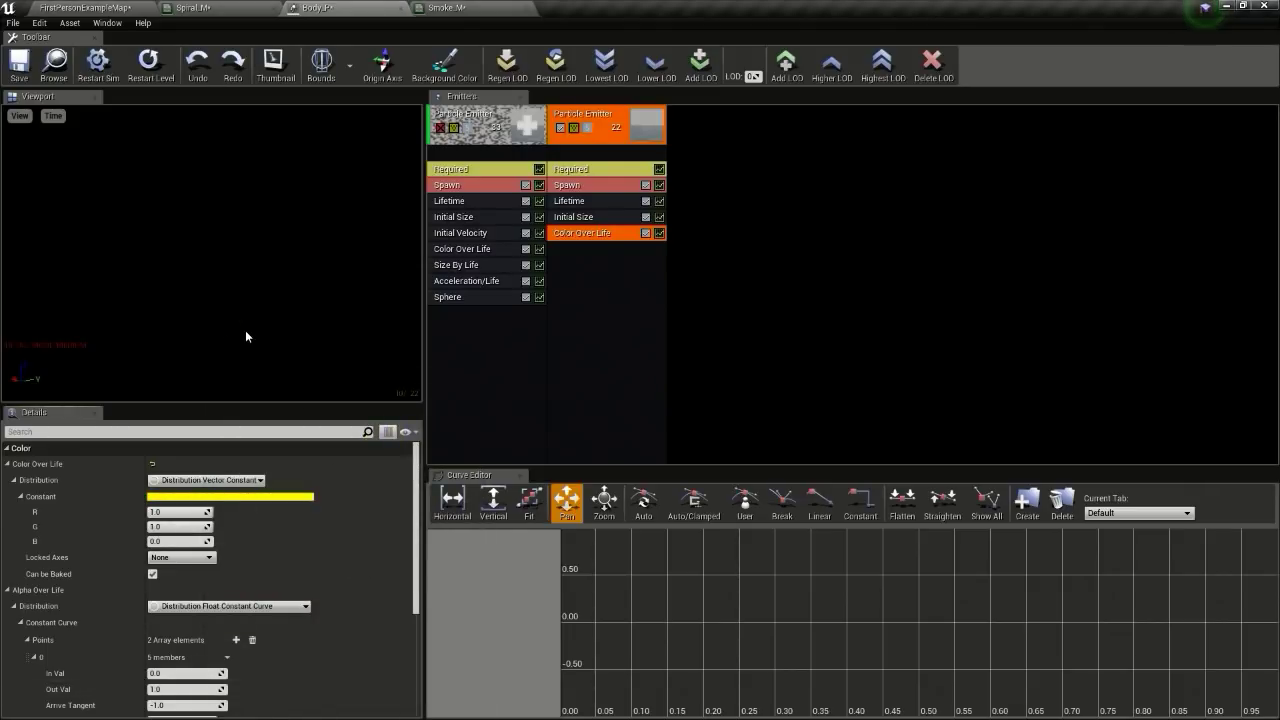
Step: Add an Initial Rotation module to the smoke emitter and set the Max X and Min X of its Initial Size to 50
{"action": "right_click", "coordinate": [614, 266]}
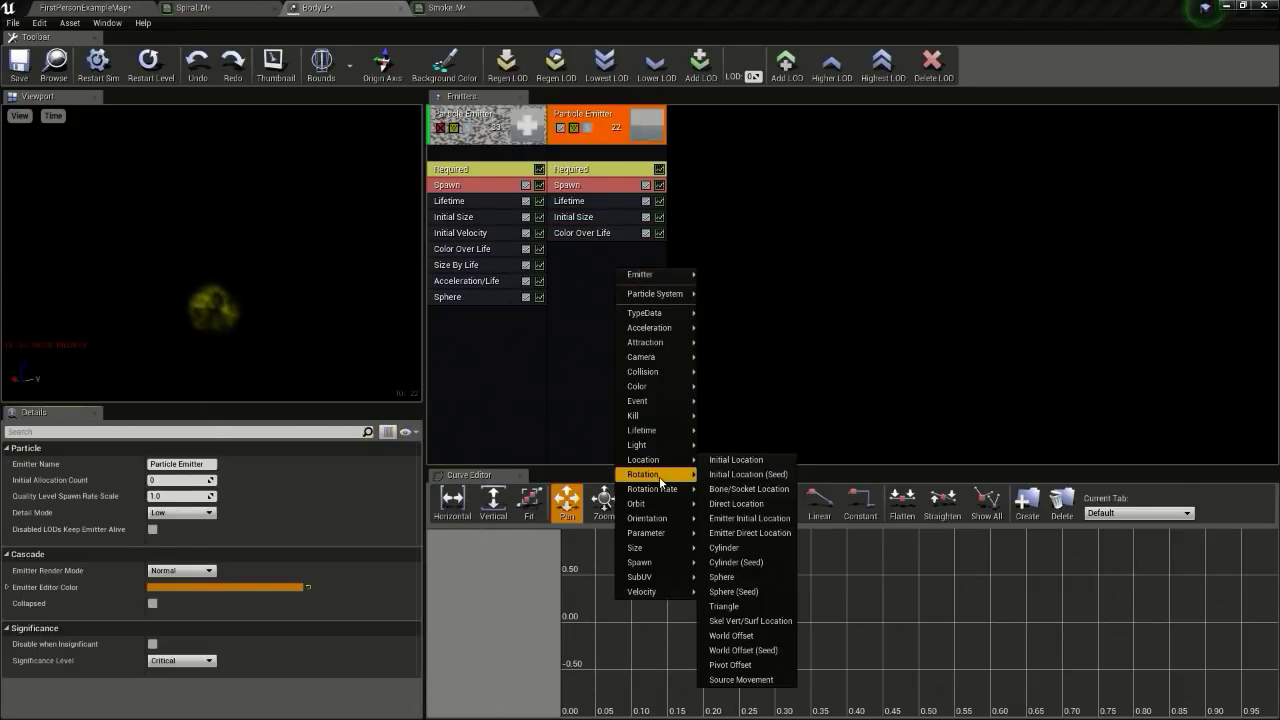
{"action": "left_click", "coordinate": [737, 471]}
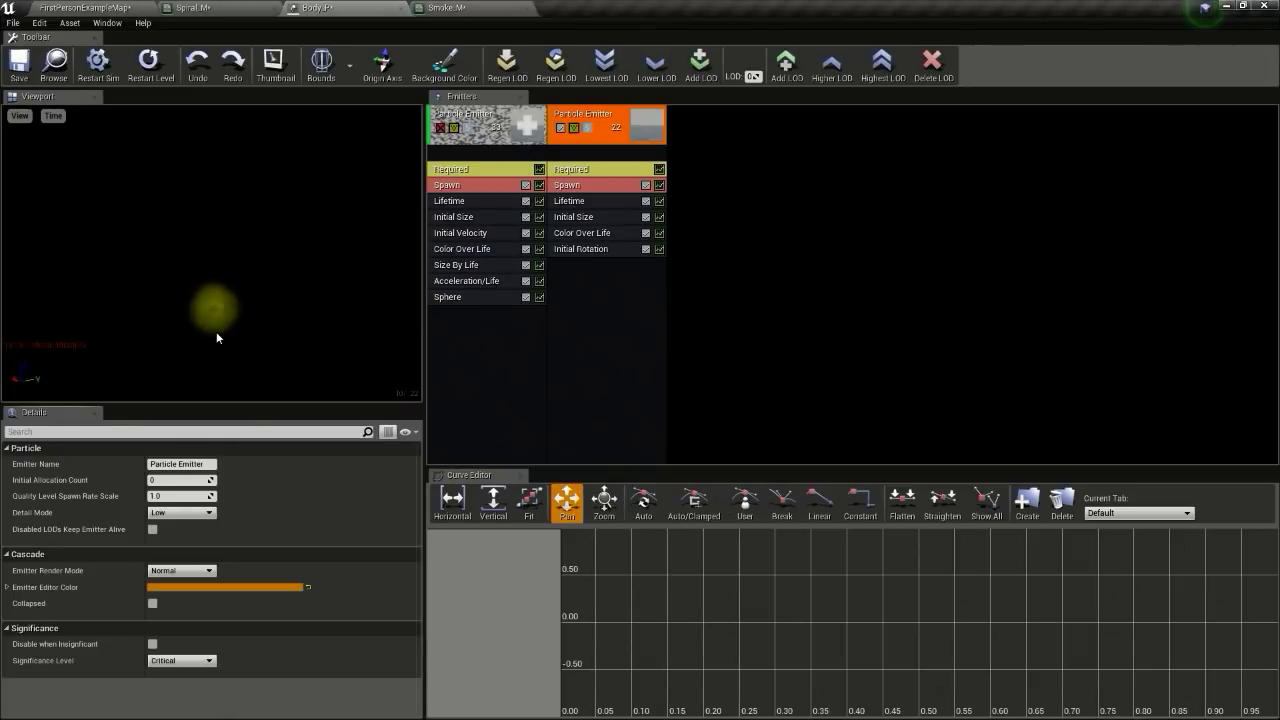
{"action": "left_click", "coordinate": [585, 218]}
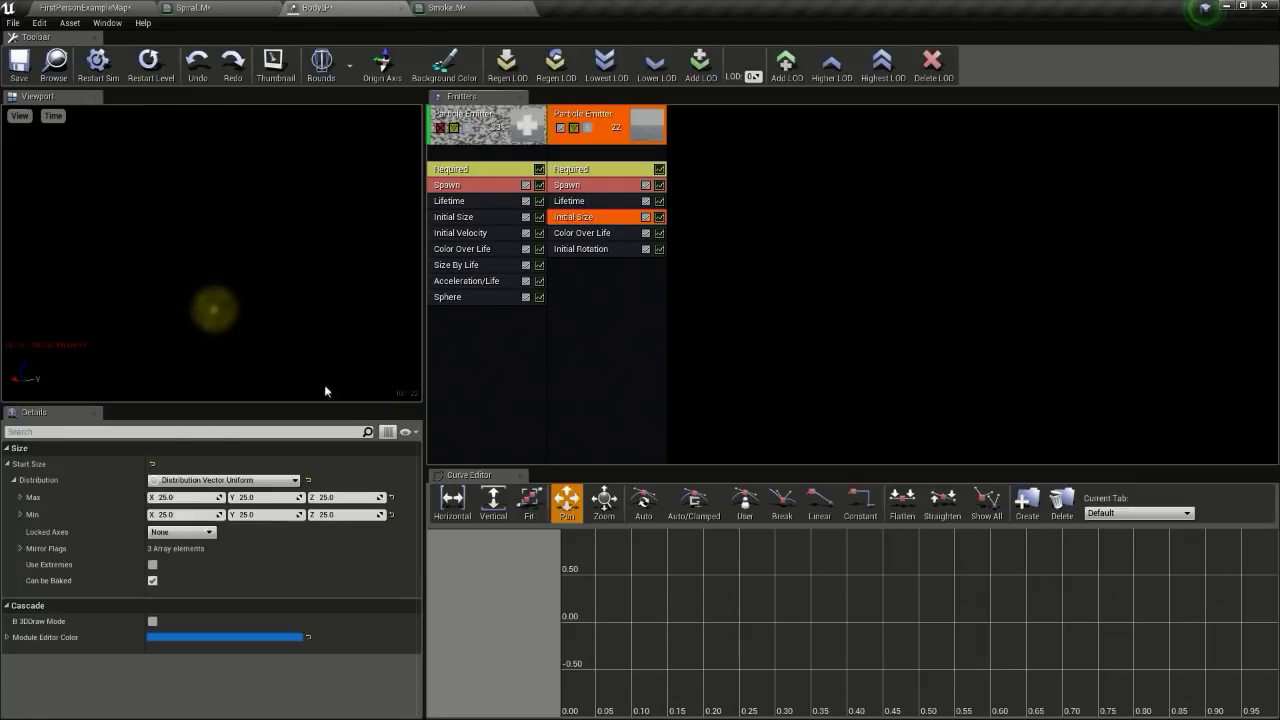
{"action": "type", "text": "50"}
{"action": "left_click", "coordinate": [185, 513]}
{"action": "type", "text": "5"}
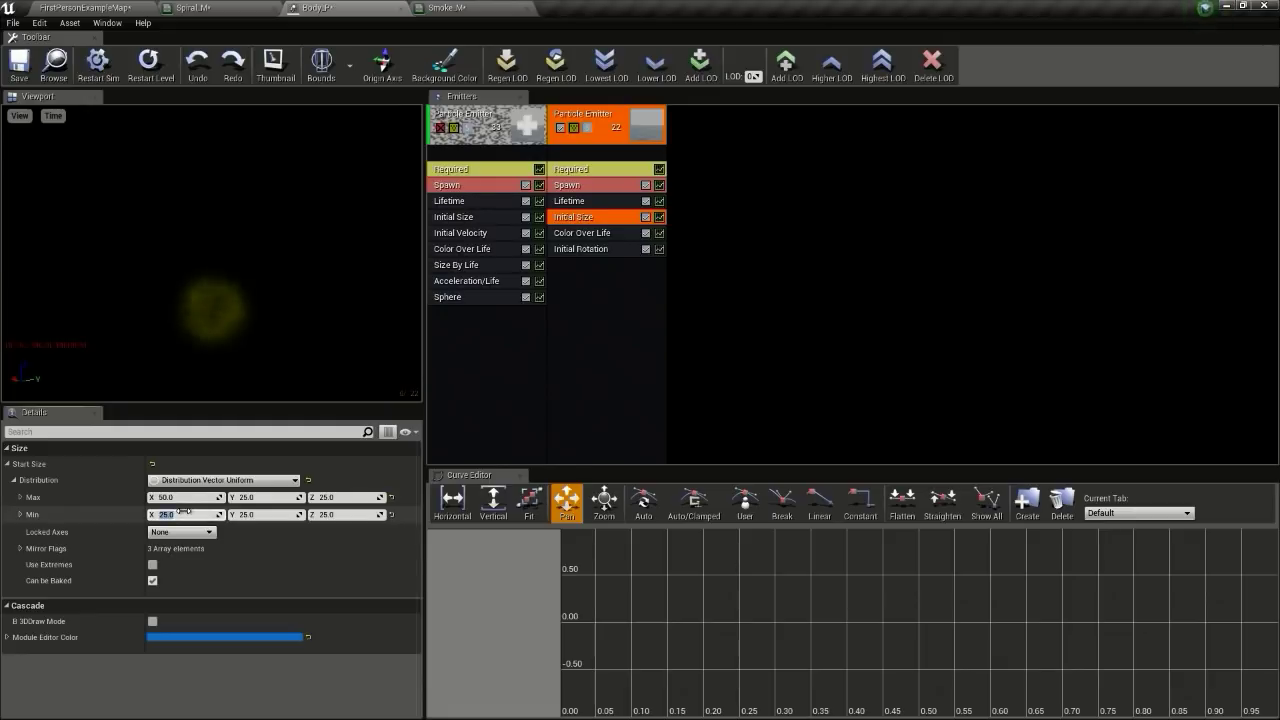
{"action": "type", "text": "0"}
{"action": "key", "text": "Return"}
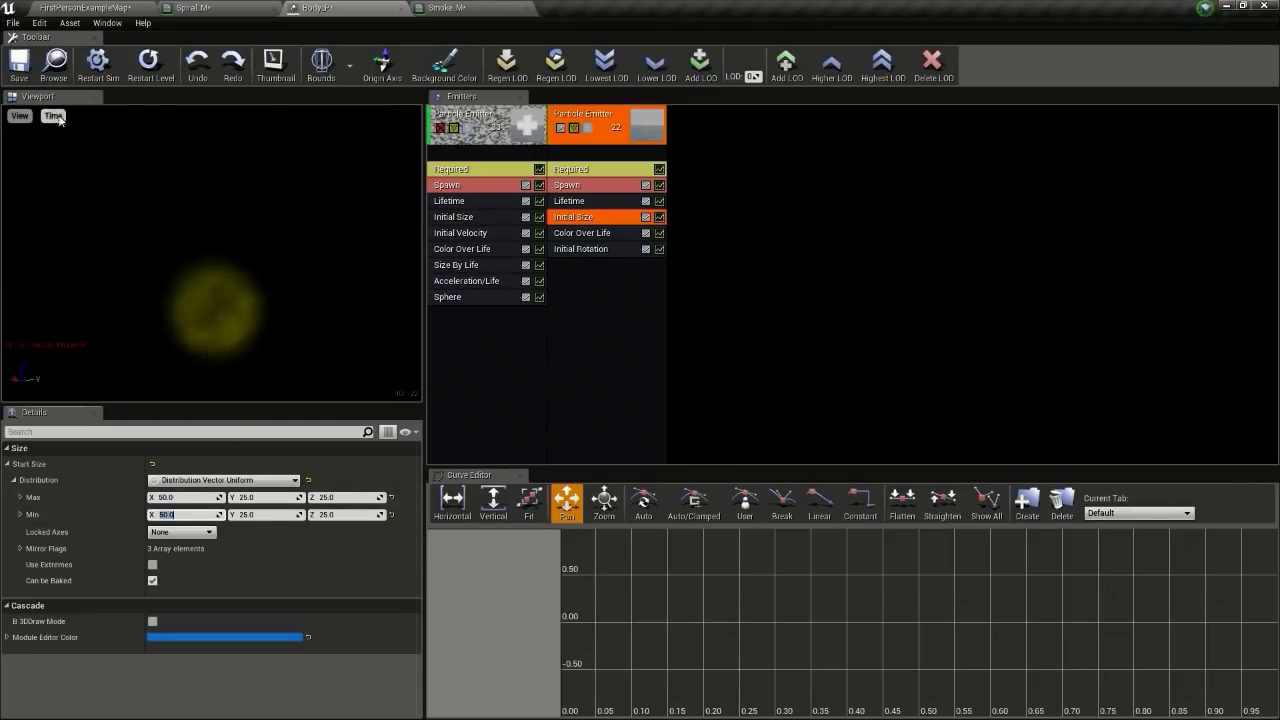
Step: Save Body_P and play the FirstPersonExampleMap level to test the beam on the floating sphere
{"action": "left_click", "coordinate": [19, 62]}
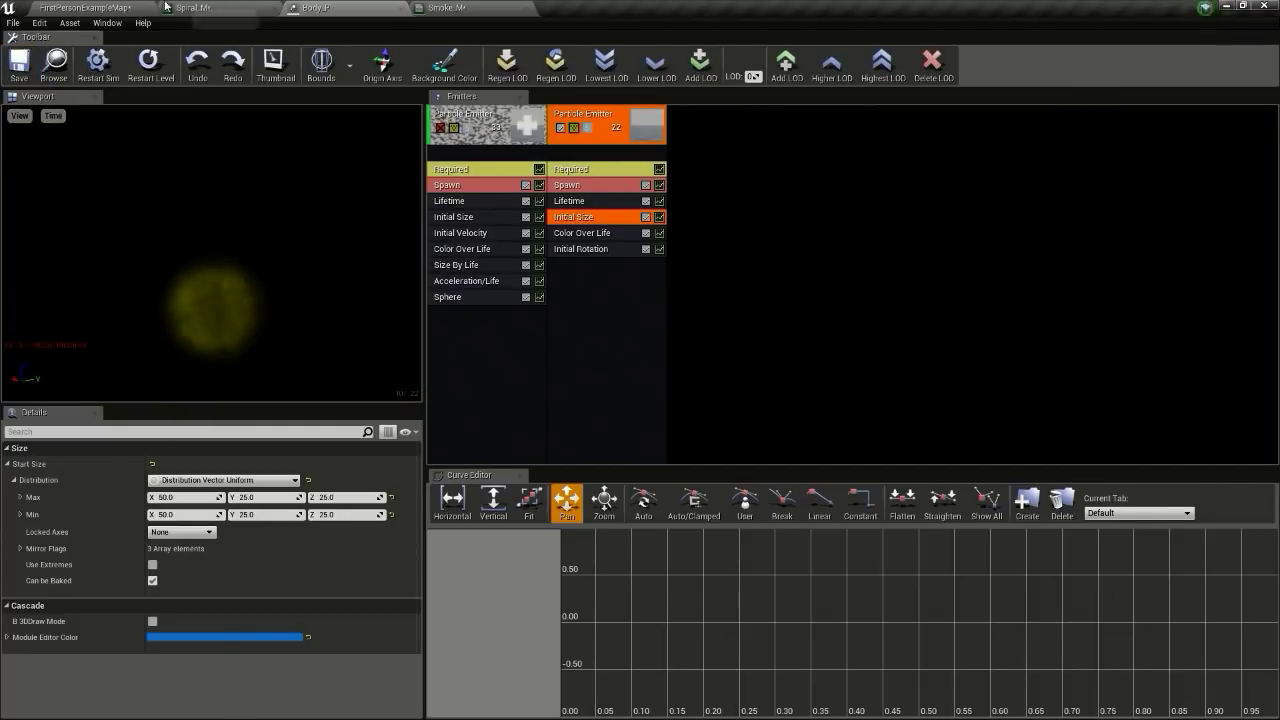
{"action": "left_click", "coordinate": [104, 9]}
{"action": "left_click", "coordinate": [683, 46]}
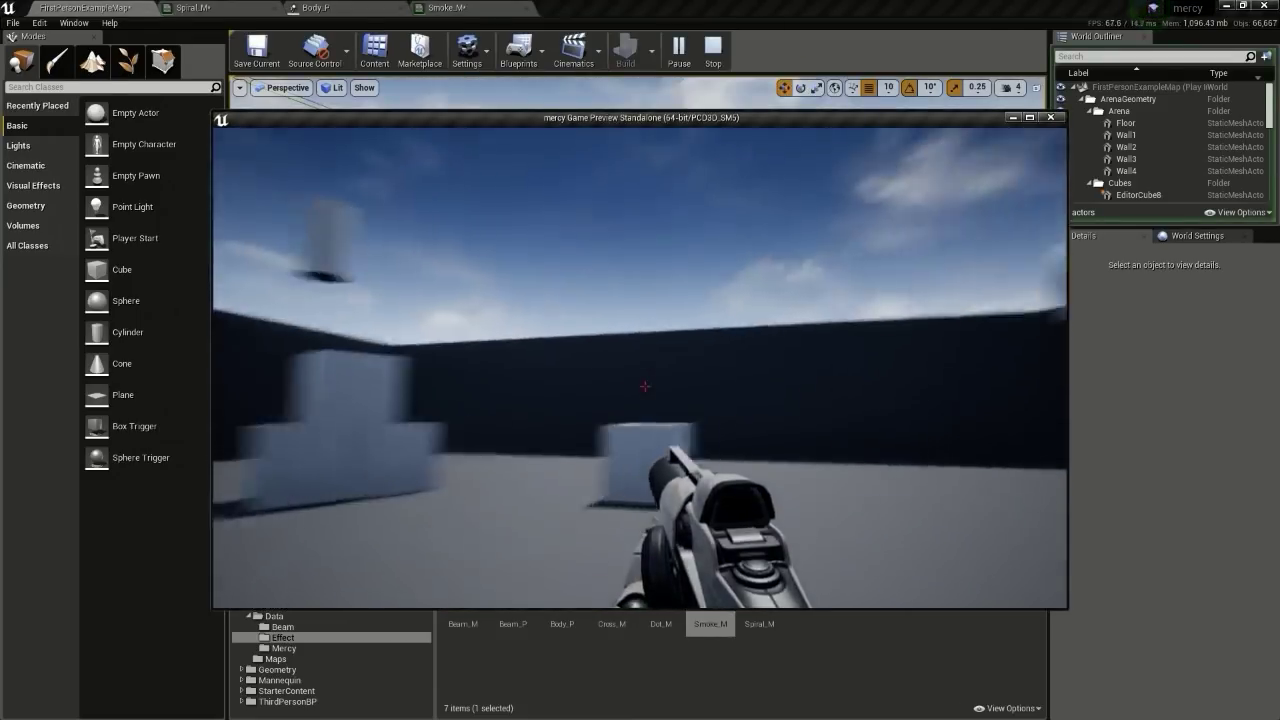
{"action": "left_click", "coordinate": [645, 386]}
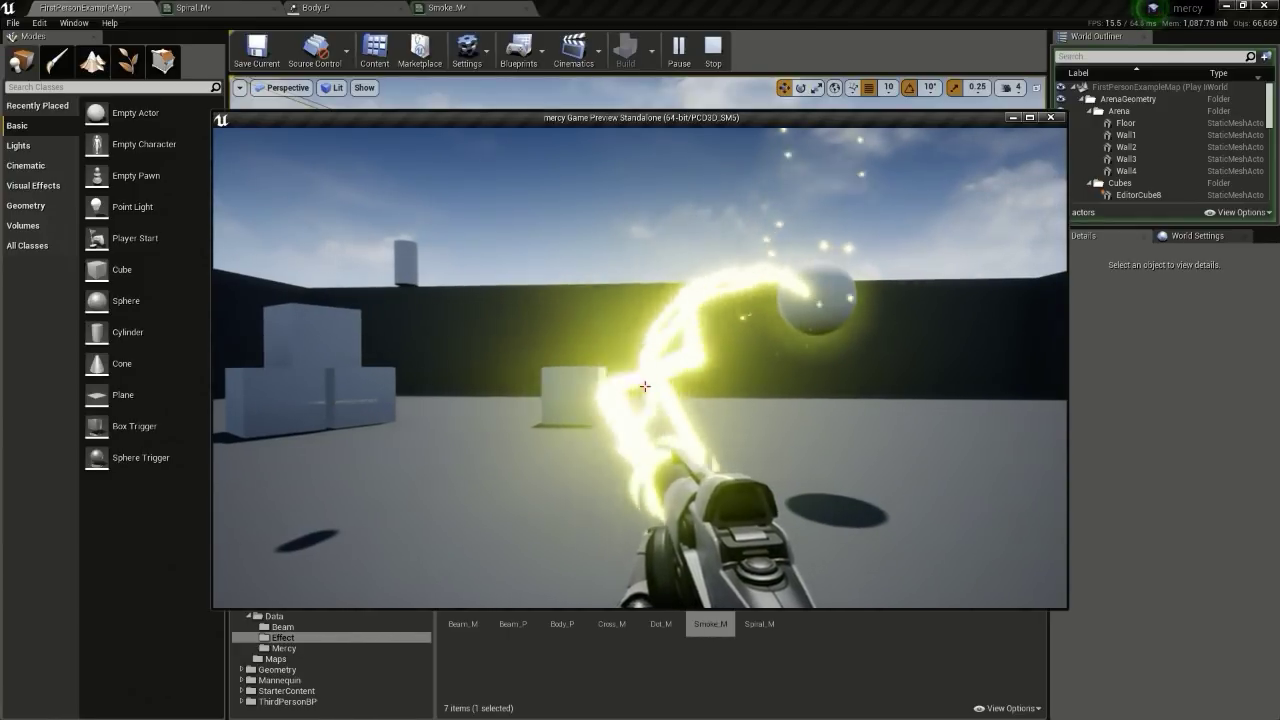
{"action": "key", "text": "Escape"}
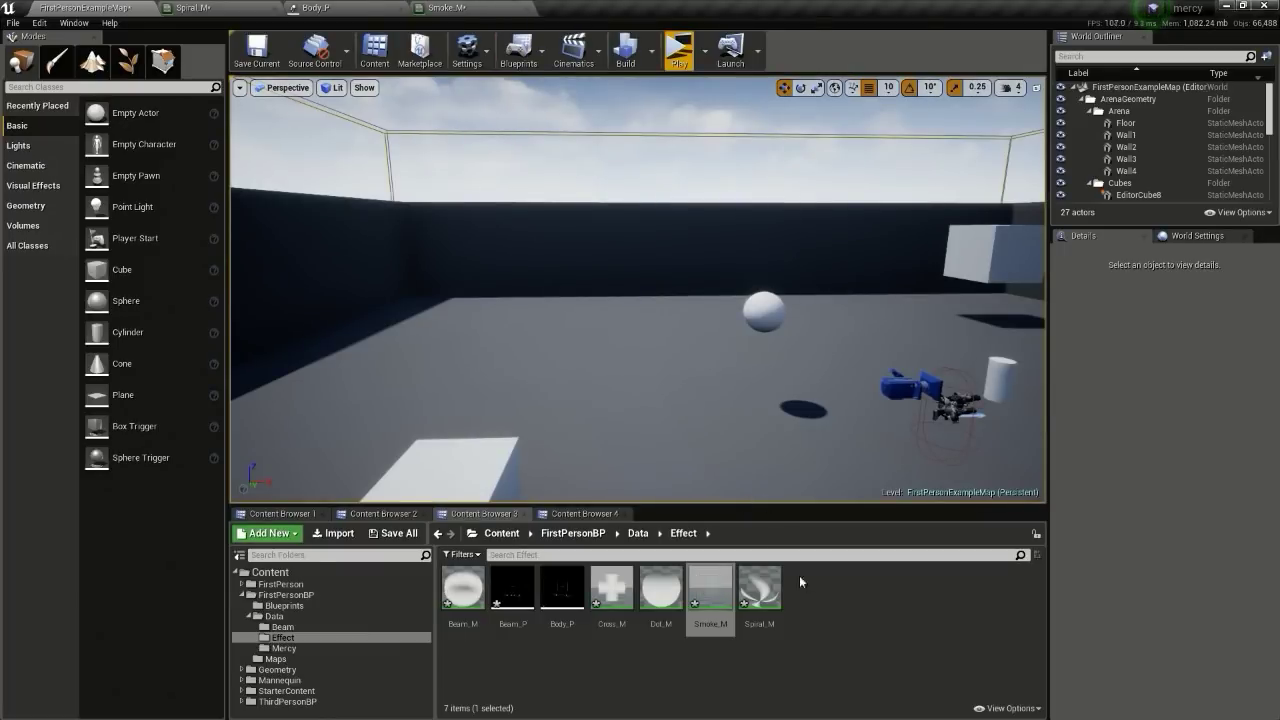
Step: Add a third particle emitter to Body_P and assign it the Dot_M material
{"action": "left_click", "coordinate": [661, 590]}
{"action": "left_click", "coordinate": [459, 8]}
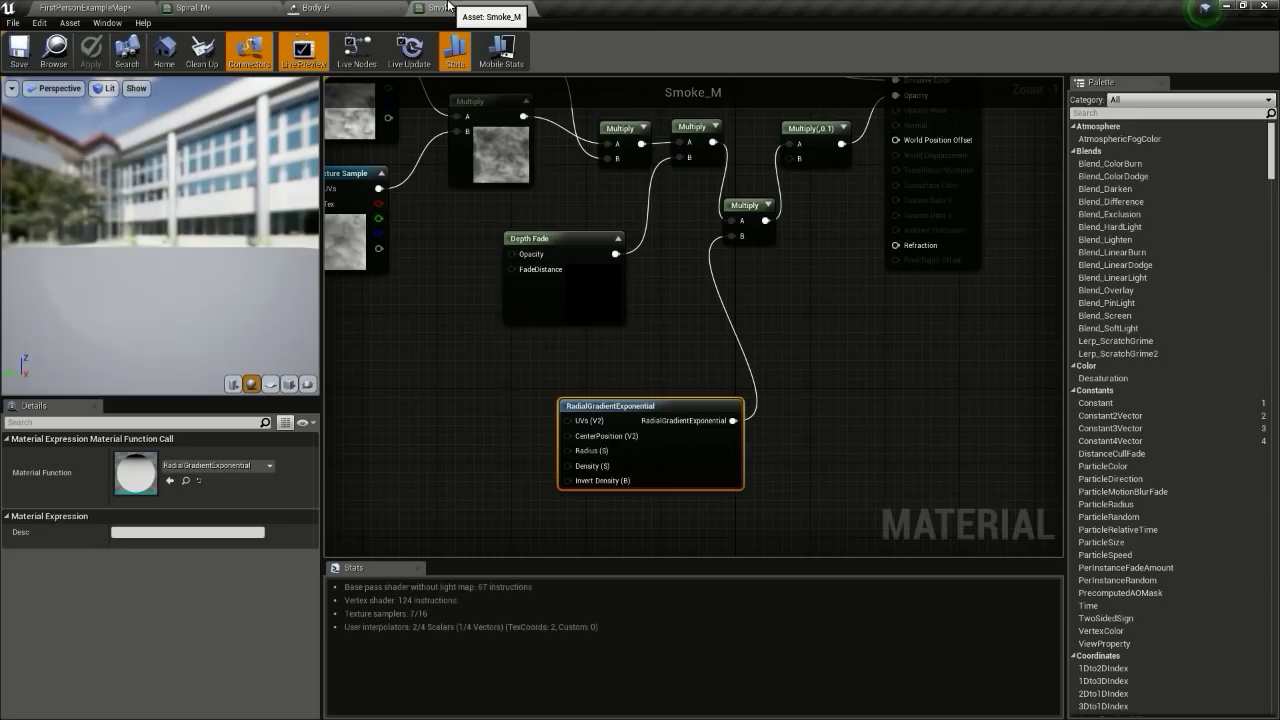
{"action": "left_click", "coordinate": [330, 8]}
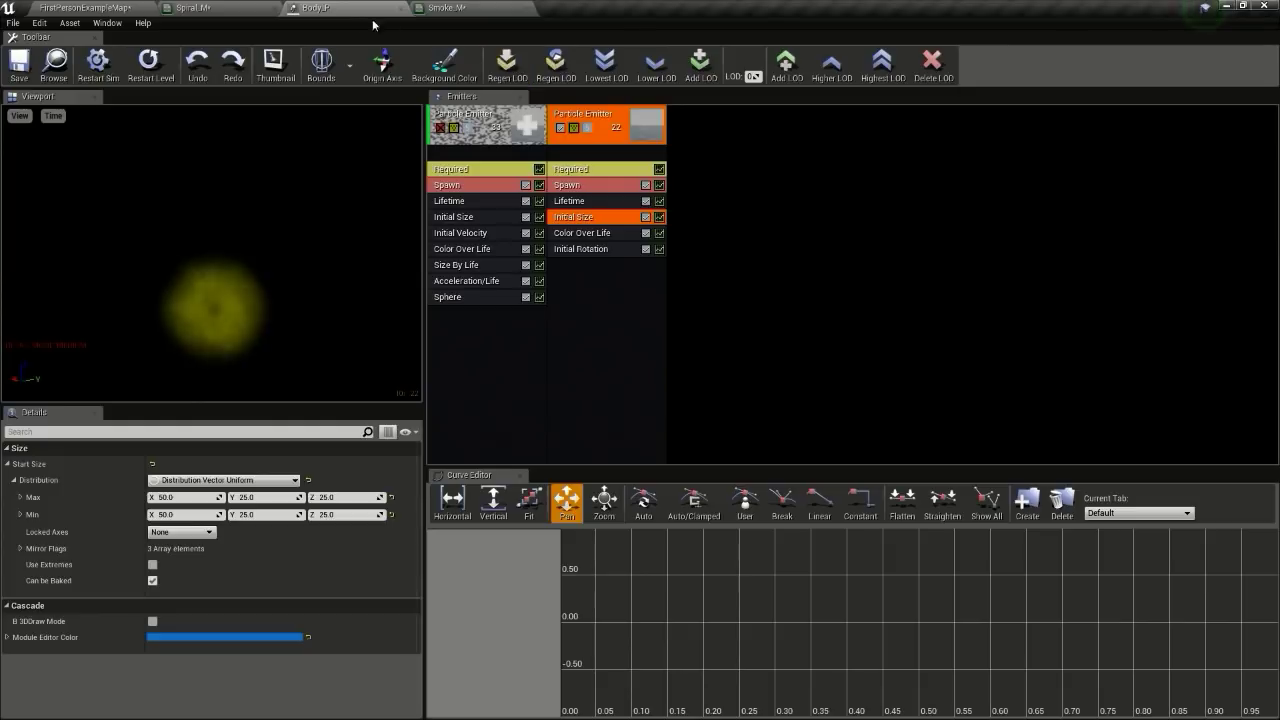
{"action": "left_click", "coordinate": [744, 159]}
{"action": "left_click", "coordinate": [812, 166]}
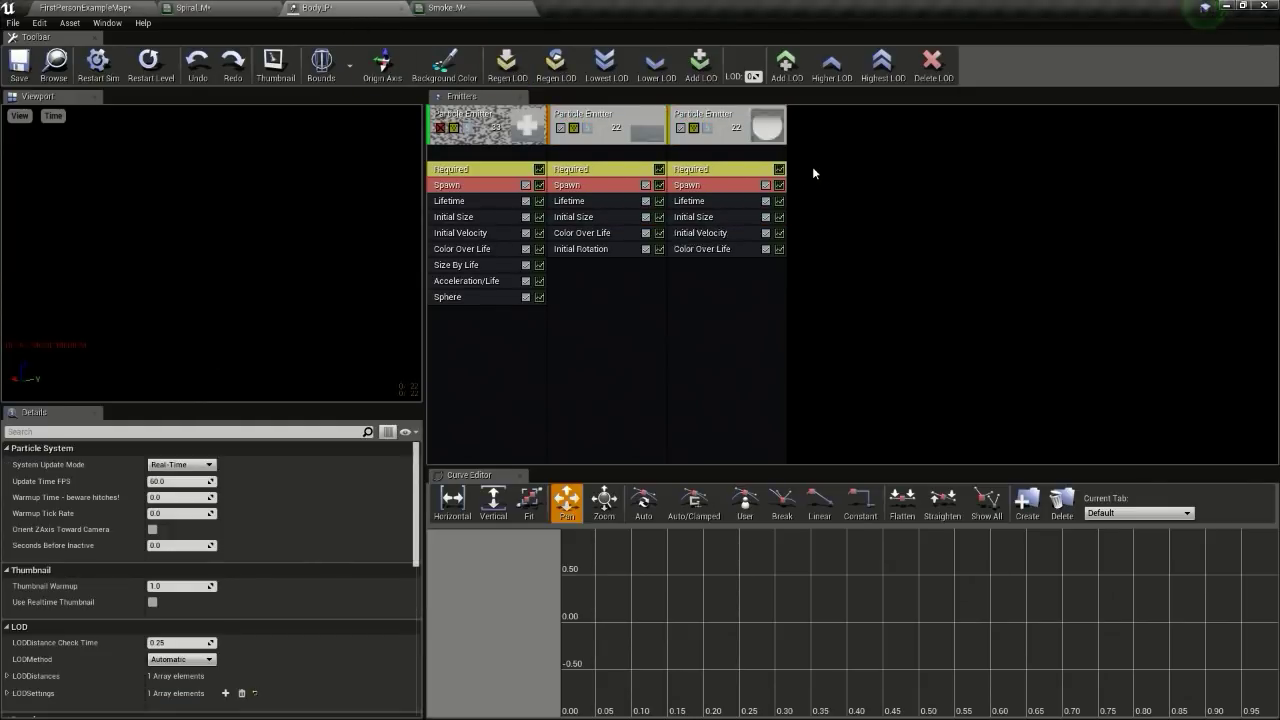
Step: Disable the smoke emitter and set the dot emitter's Screen Alignment to PSA Velocity in its Required module
{"action": "left_click", "coordinate": [561, 128]}
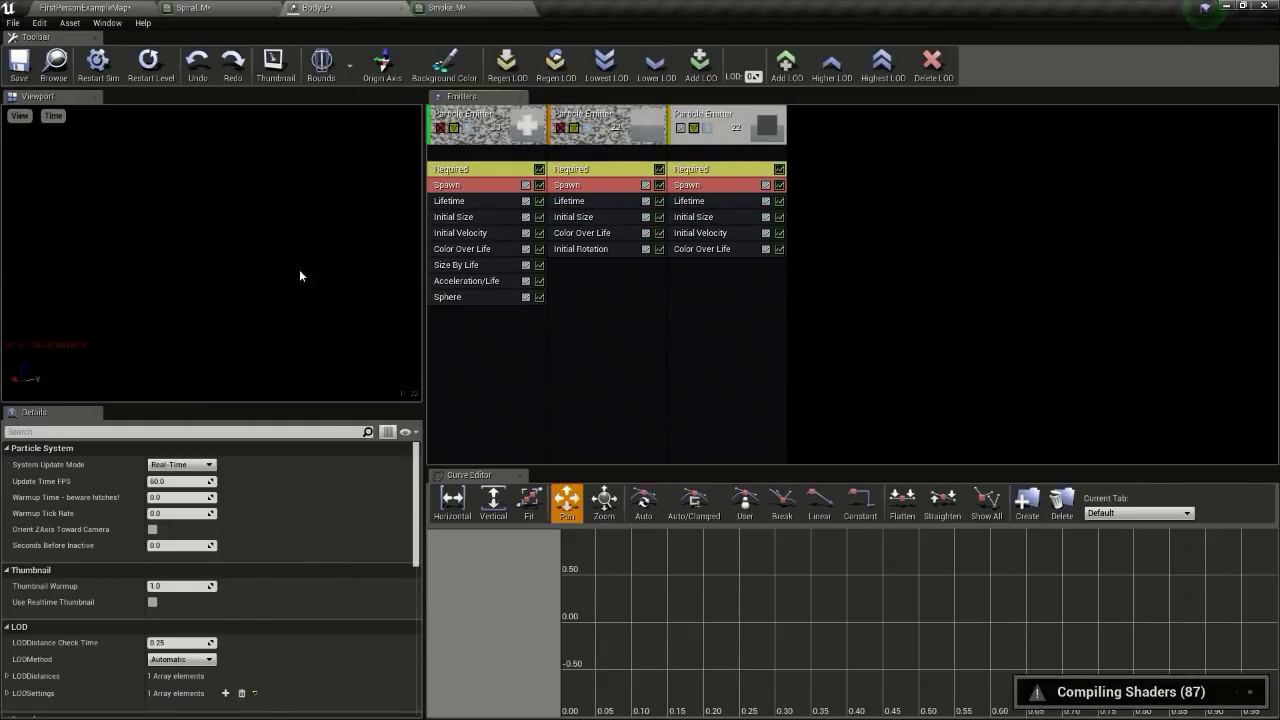
{"action": "left_click", "coordinate": [697, 172]}
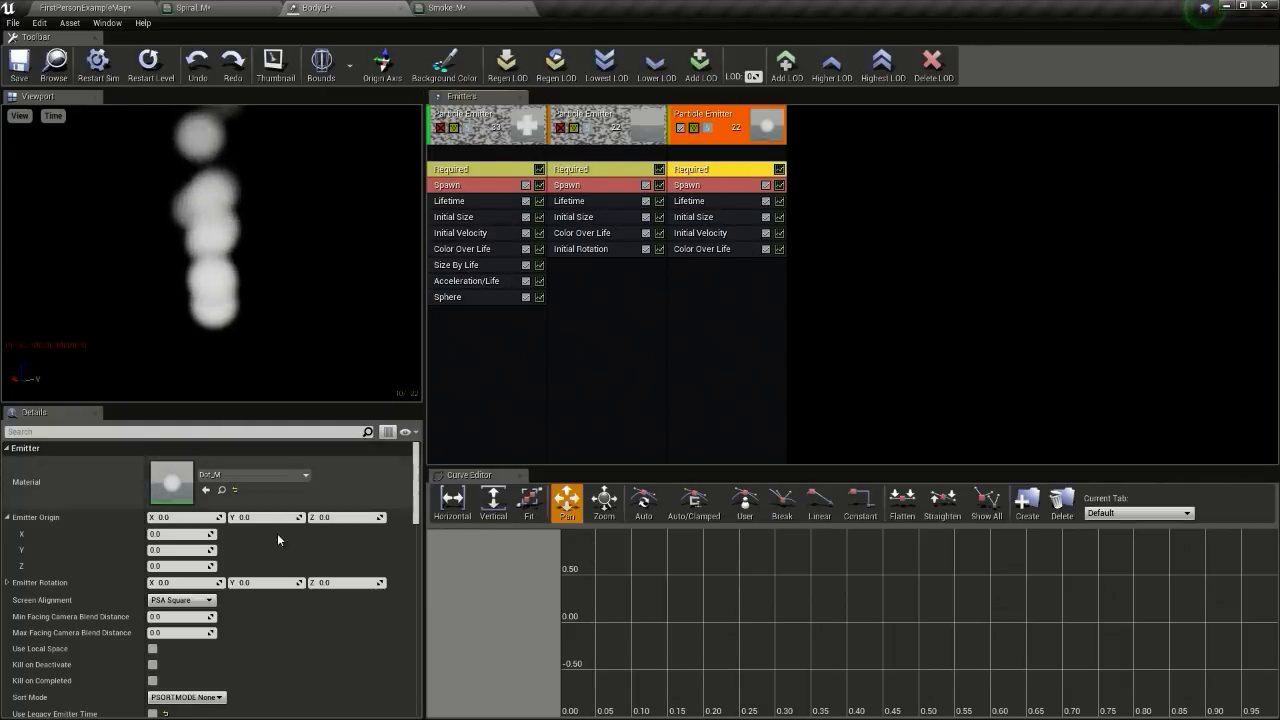
{"action": "scroll", "coordinate": [212, 669], "scroll_direction": "down", "scroll_amount": 2}
{"action": "left_click", "coordinate": [185, 558]}
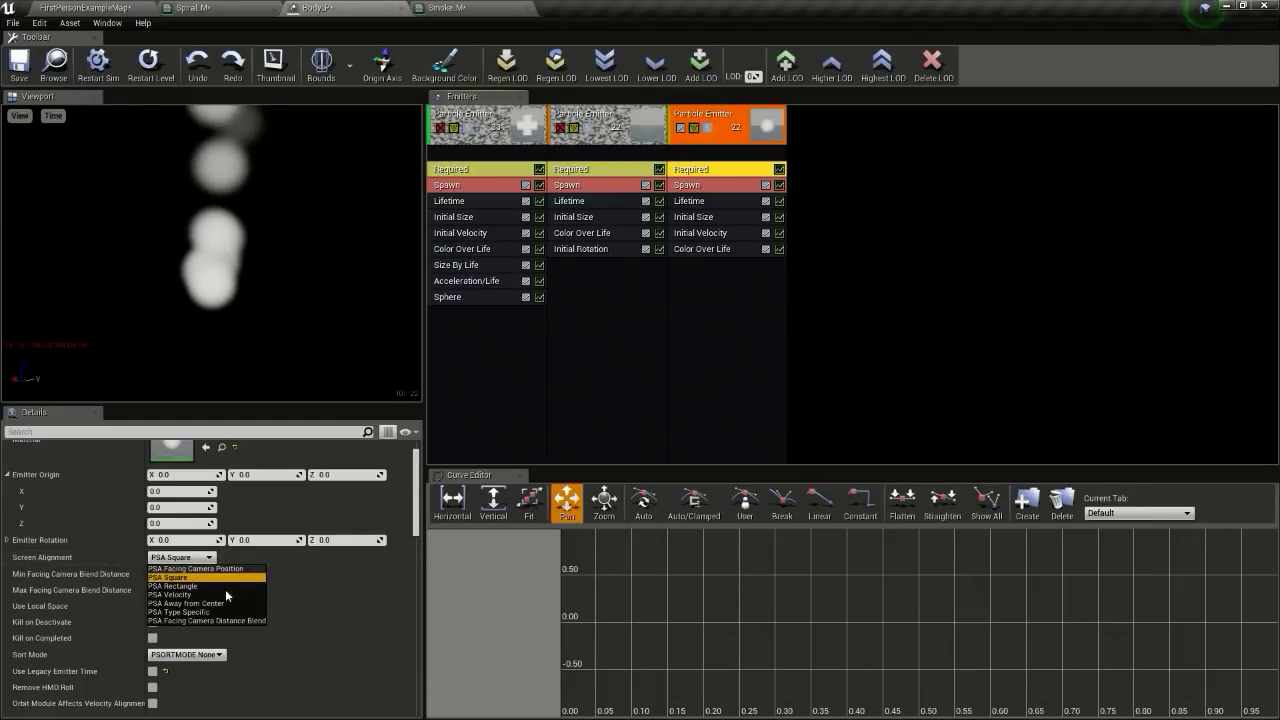
{"action": "left_click", "coordinate": [176, 595]}
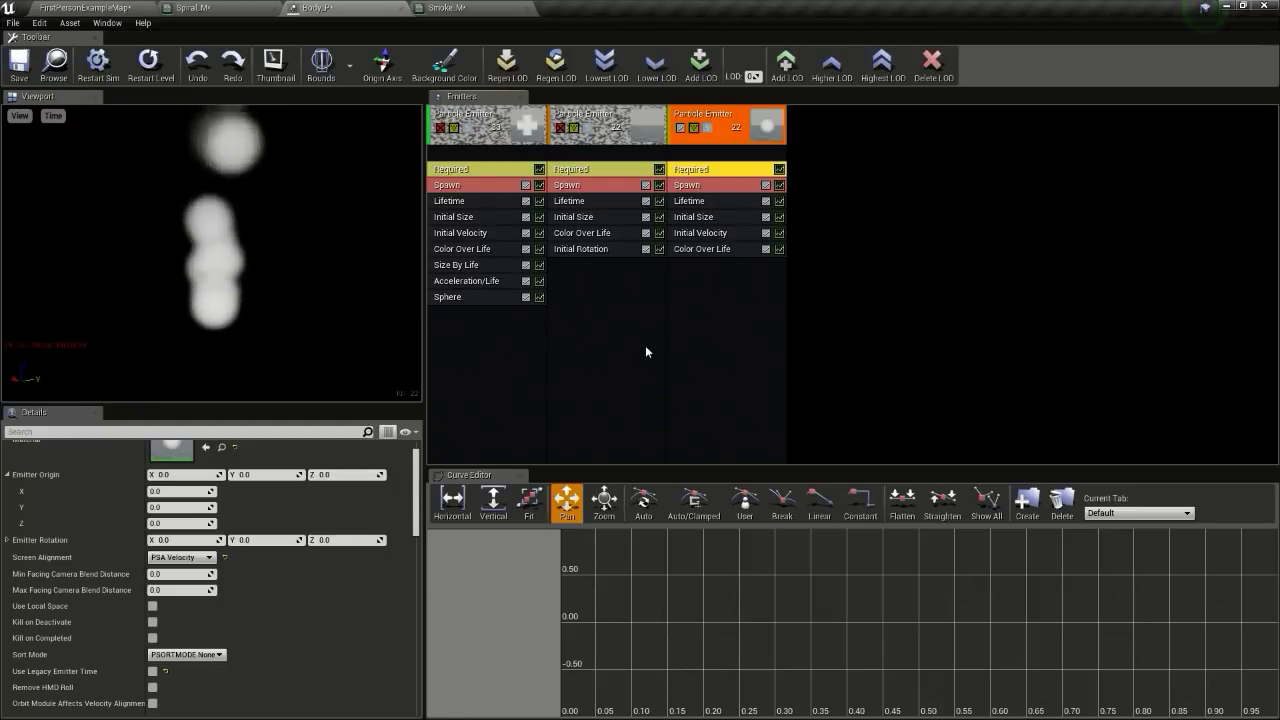
Step: Set the dot emitter's Initial Size to X 5 and Y 10 for both Max and Min
{"action": "left_click", "coordinate": [698, 217]}
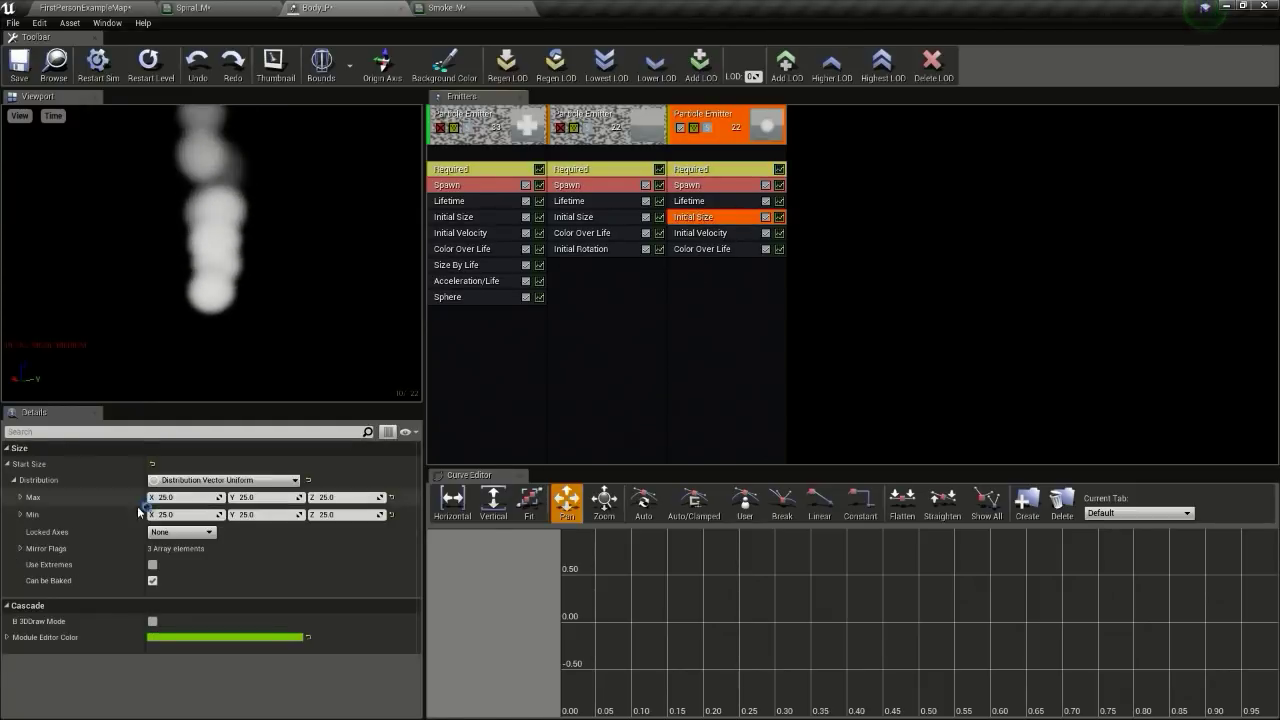
{"action": "left_click", "coordinate": [184, 499]}
{"action": "type", "text": "5"}
{"action": "left_click", "coordinate": [187, 515]}
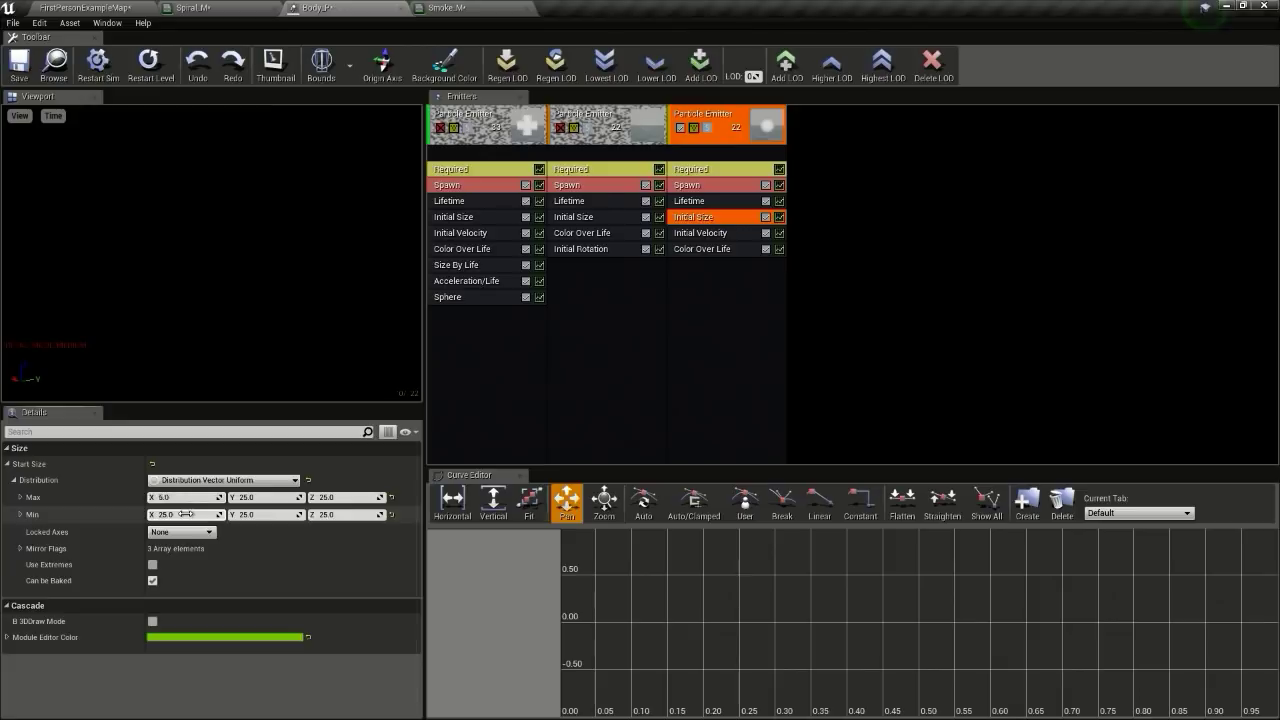
{"action": "type", "text": "5"}
{"action": "left_click", "coordinate": [263, 499]}
{"action": "type", "text": "10"}
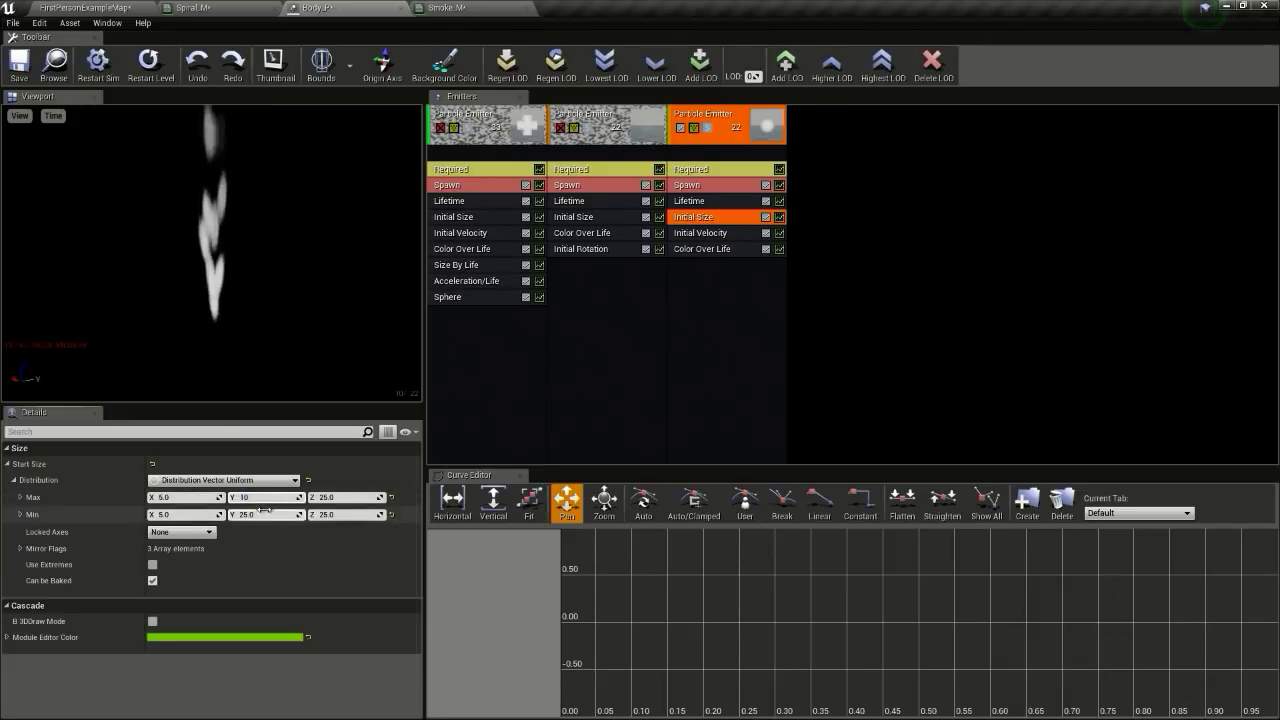
{"action": "left_click", "coordinate": [263, 515]}
{"action": "type", "text": "10"}
{"action": "key", "text": "Return"}
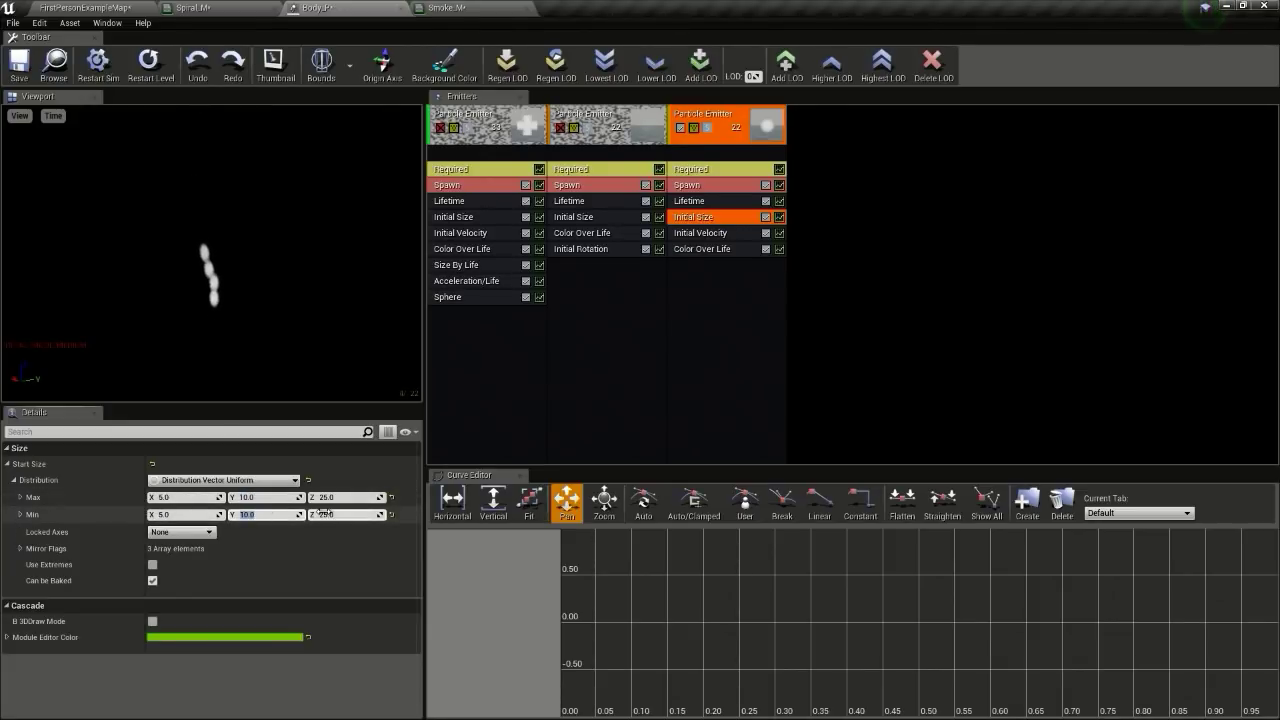
Step: Reduce the X value of the dot emitter's Max and Min Initial Size to 2
{"action": "left_click", "coordinate": [184, 497]}
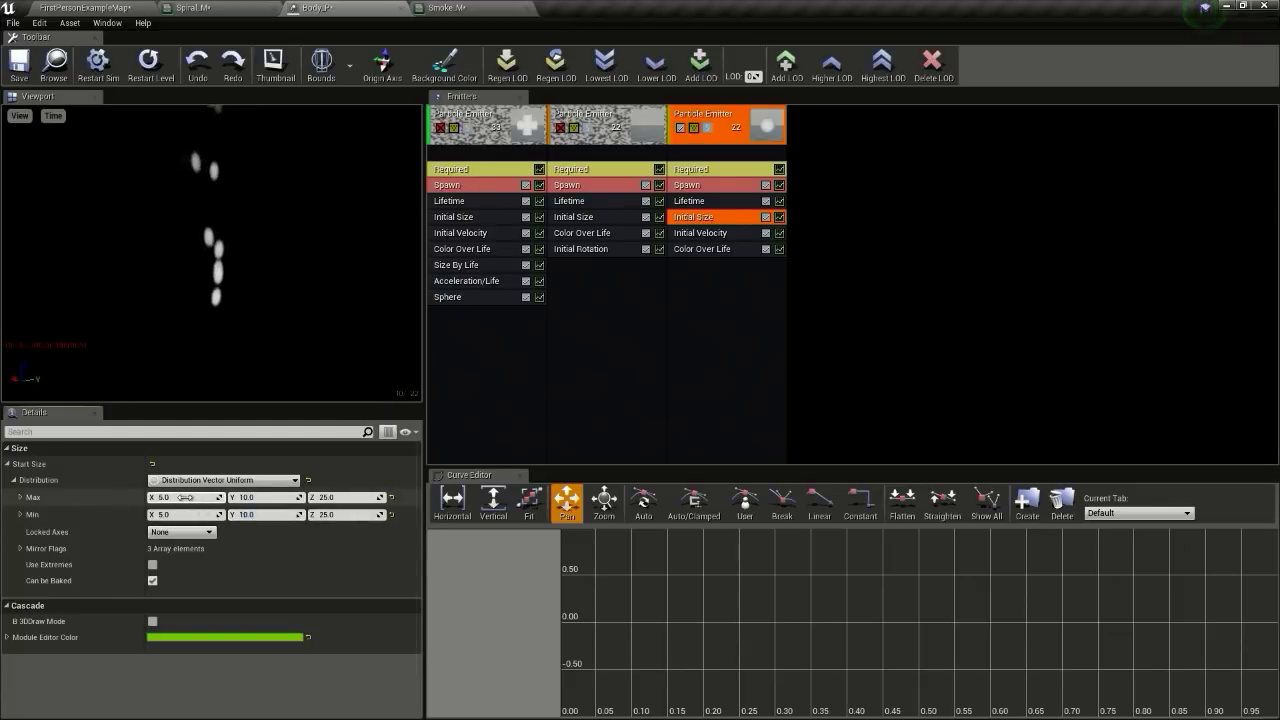
{"action": "type", "text": "2"}
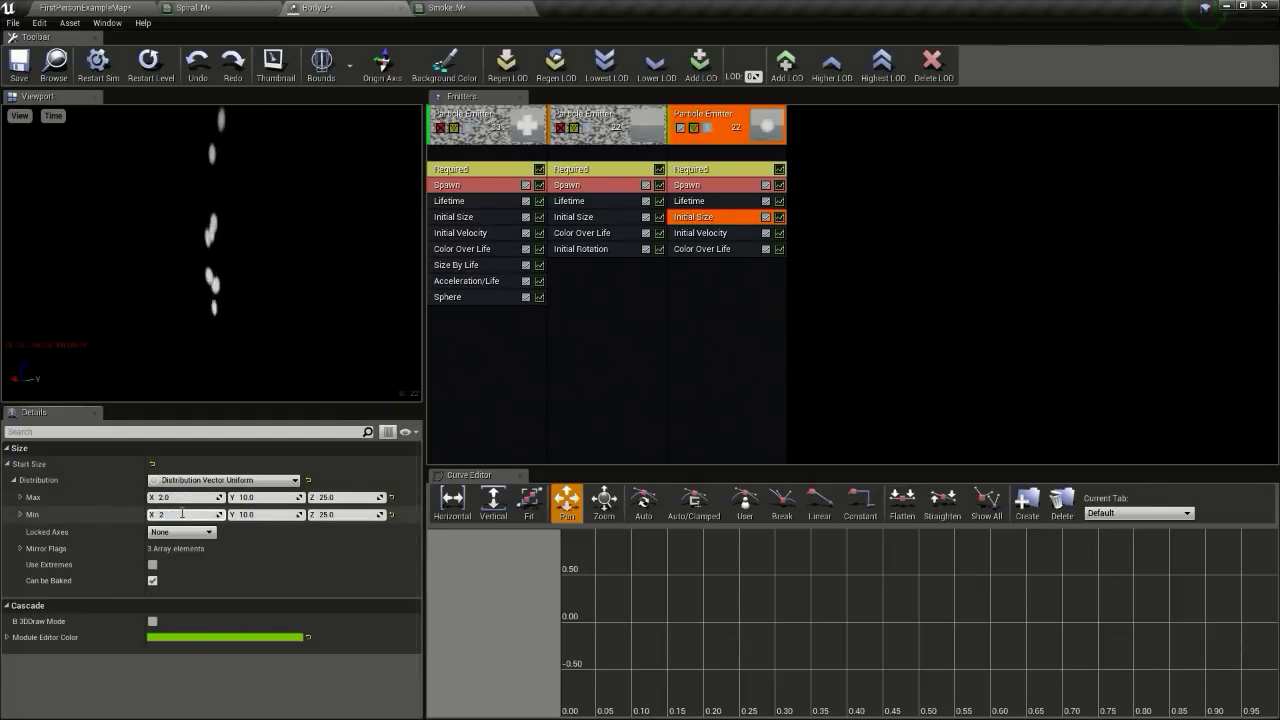
{"action": "key", "text": "Return"}
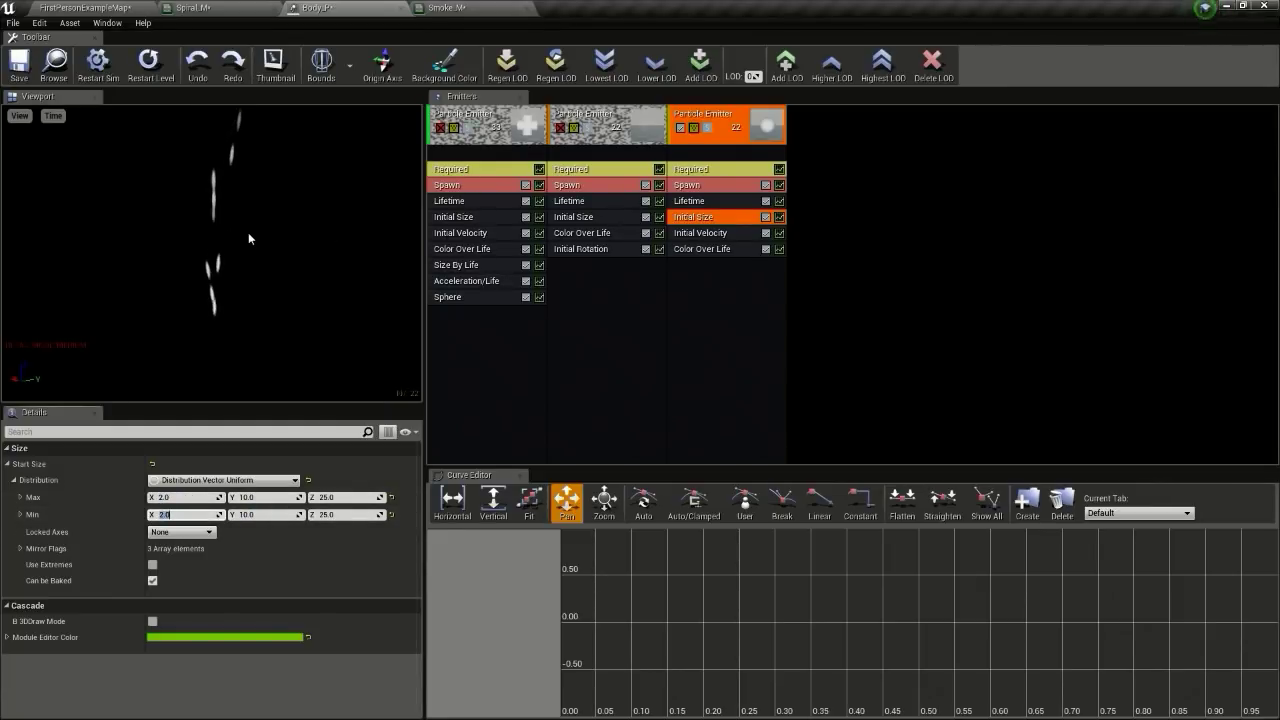
Step: Set the dot emitter's Initial Velocity to Max 100 and Min -100 on the X, Y and Z axes
{"action": "right_click", "coordinate": [689, 262]}
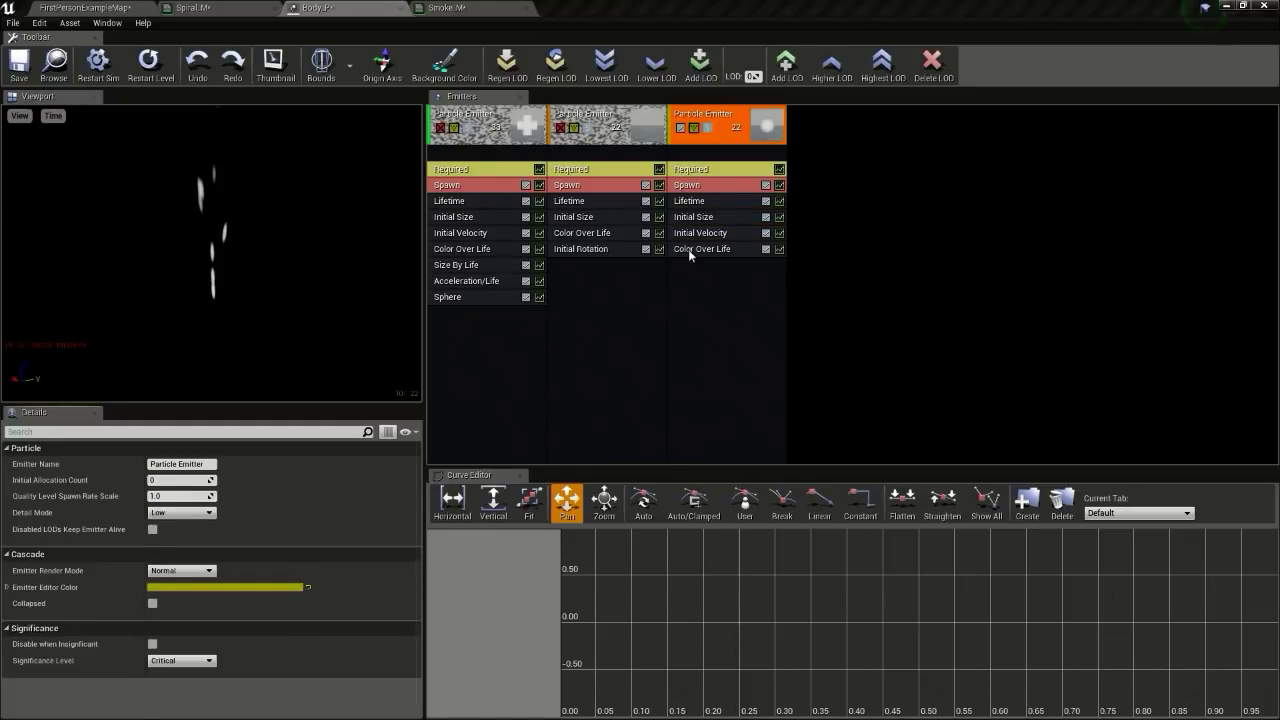
{"action": "left_click", "coordinate": [688, 249]}
{"action": "left_click", "coordinate": [700, 233]}
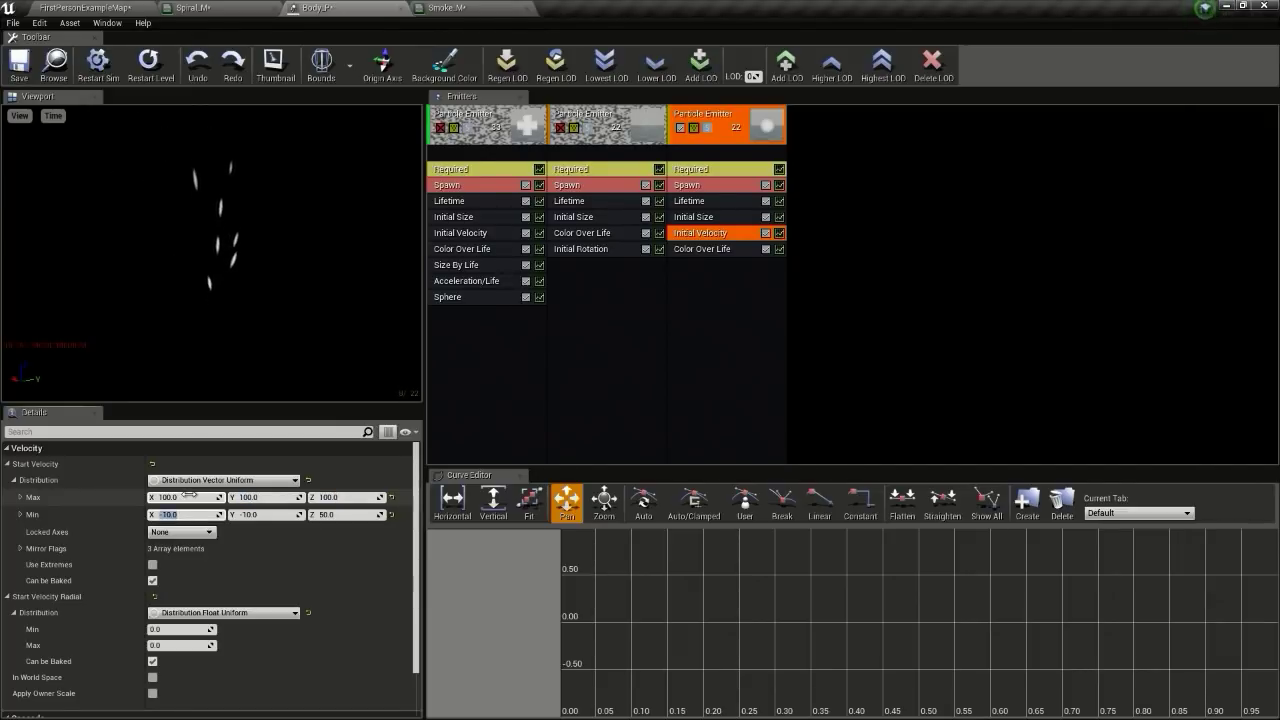
{"action": "type", "text": "-1"}
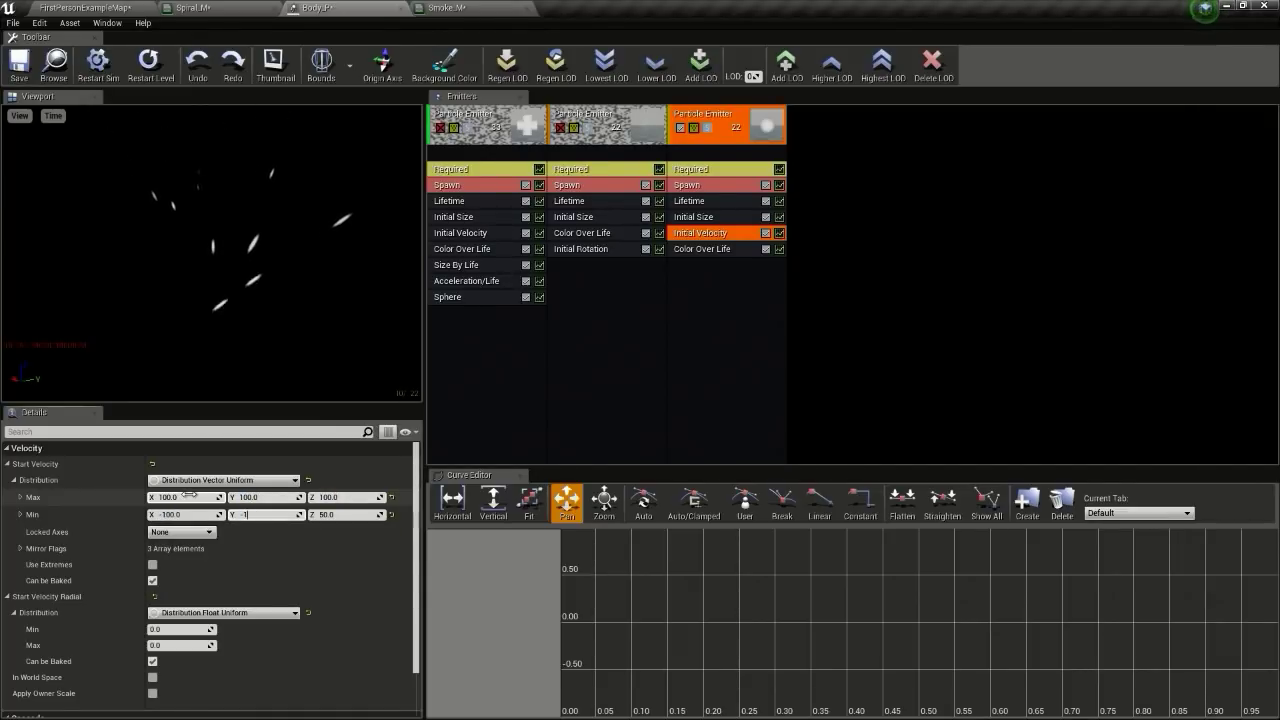
{"action": "type", "text": "00"}
{"action": "type", "text": "-100.0"}
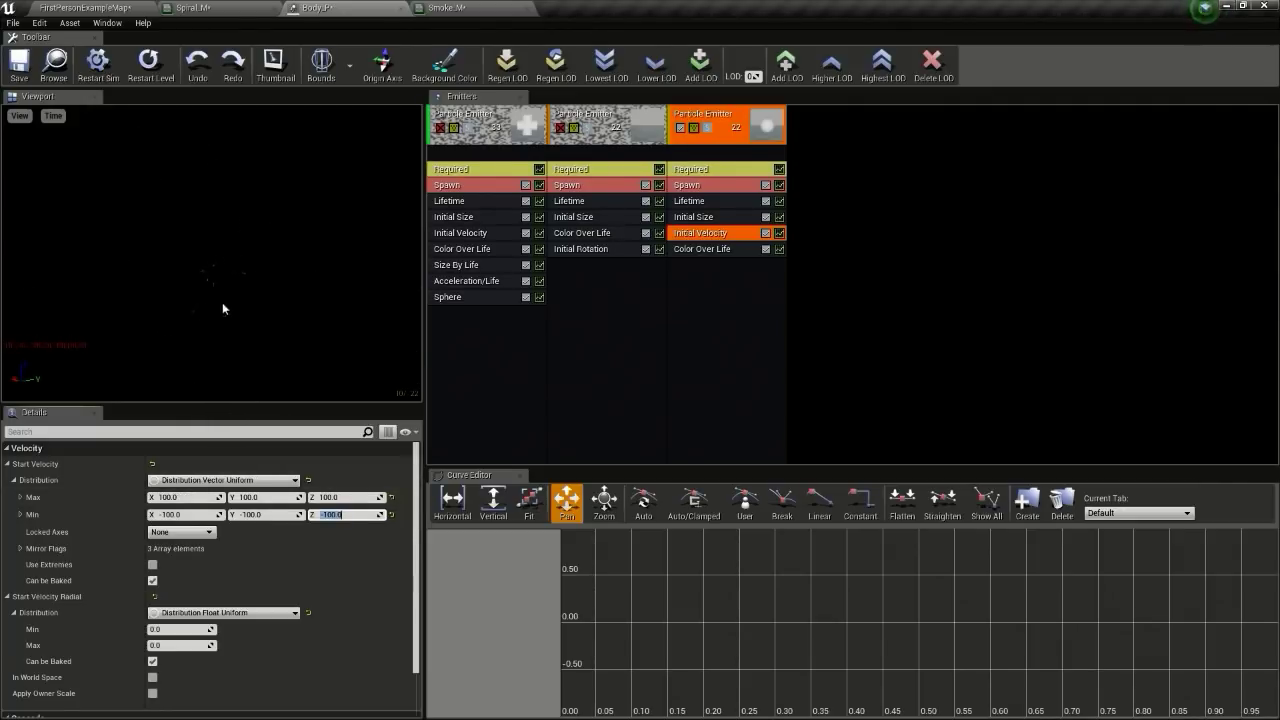
Step: Set the Out Val of point 0 in the dot emitter's Color Over Life to R 22 and G 22
{"action": "left_click", "coordinate": [721, 250]}
{"action": "left_click", "coordinate": [200, 564]}
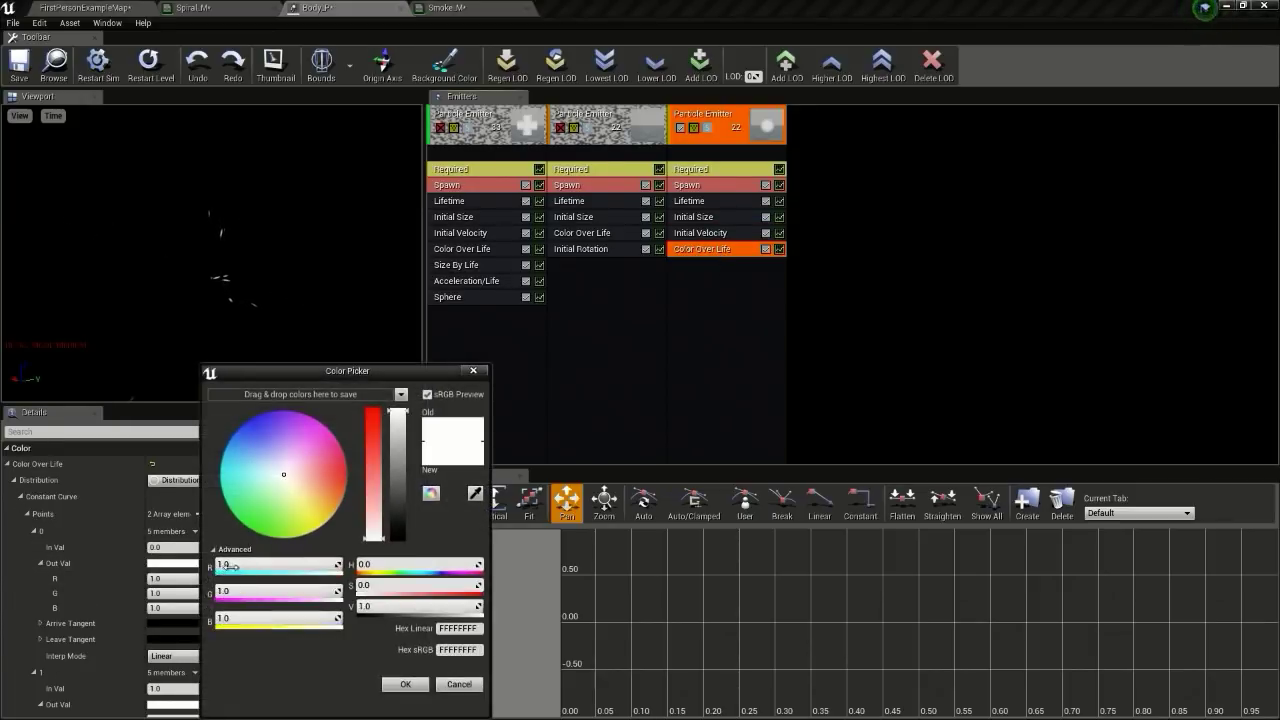
{"action": "left_click", "coordinate": [228, 566]}
{"action": "type", "text": "22"}
{"action": "key", "text": "Tab"}
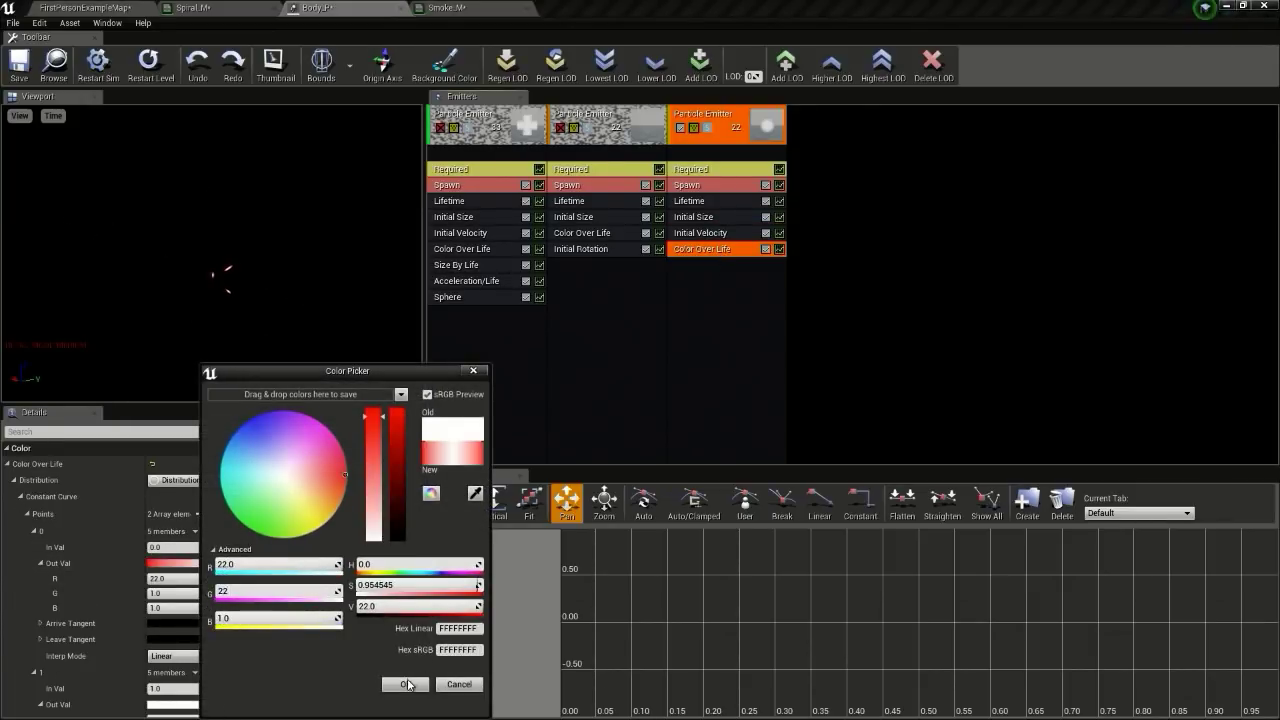
{"action": "left_click", "coordinate": [408, 685]}
Step: Set the Out Val of Color Over Life point 1 to R 0 and G 0, and the B value of point 0 to 0
{"action": "scroll", "coordinate": [320, 582], "scroll_direction": "down", "scroll_amount": 2}
{"action": "left_click", "coordinate": [208, 642]}
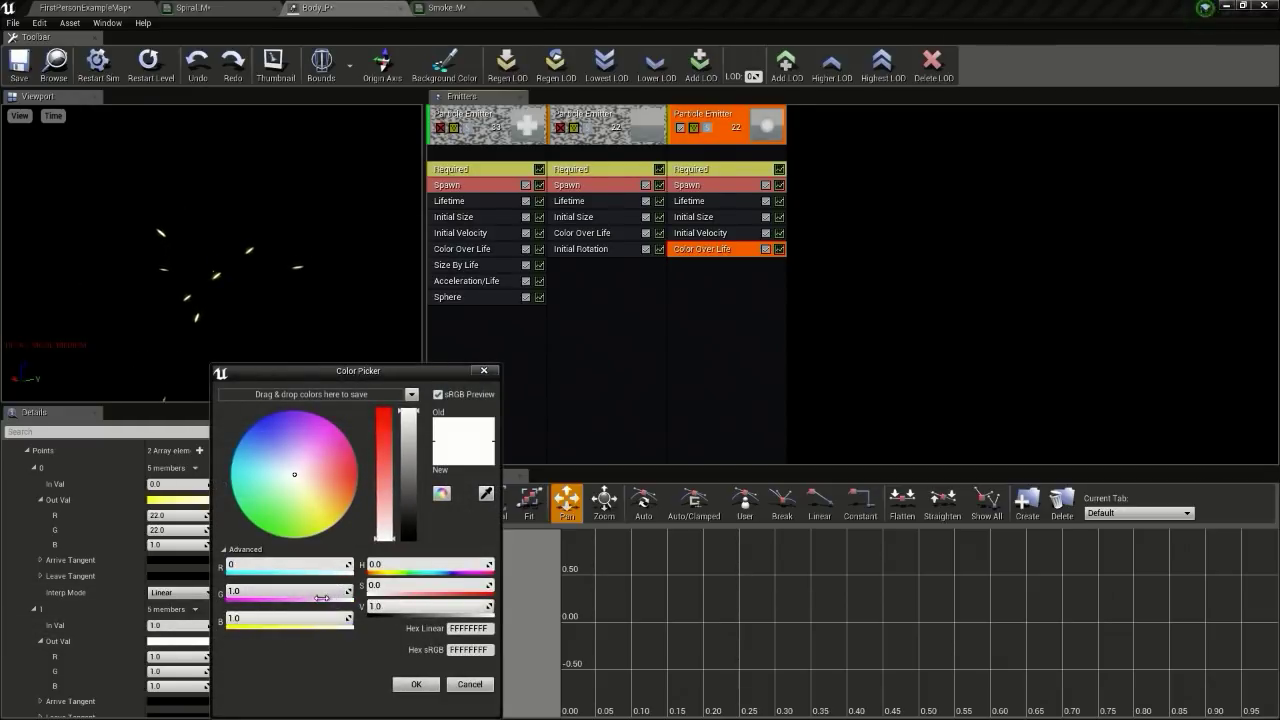
{"action": "key", "text": "Tab"}
{"action": "type", "text": "0"}
{"action": "key", "text": "Return"}
{"action": "left_click", "coordinate": [417, 684]}
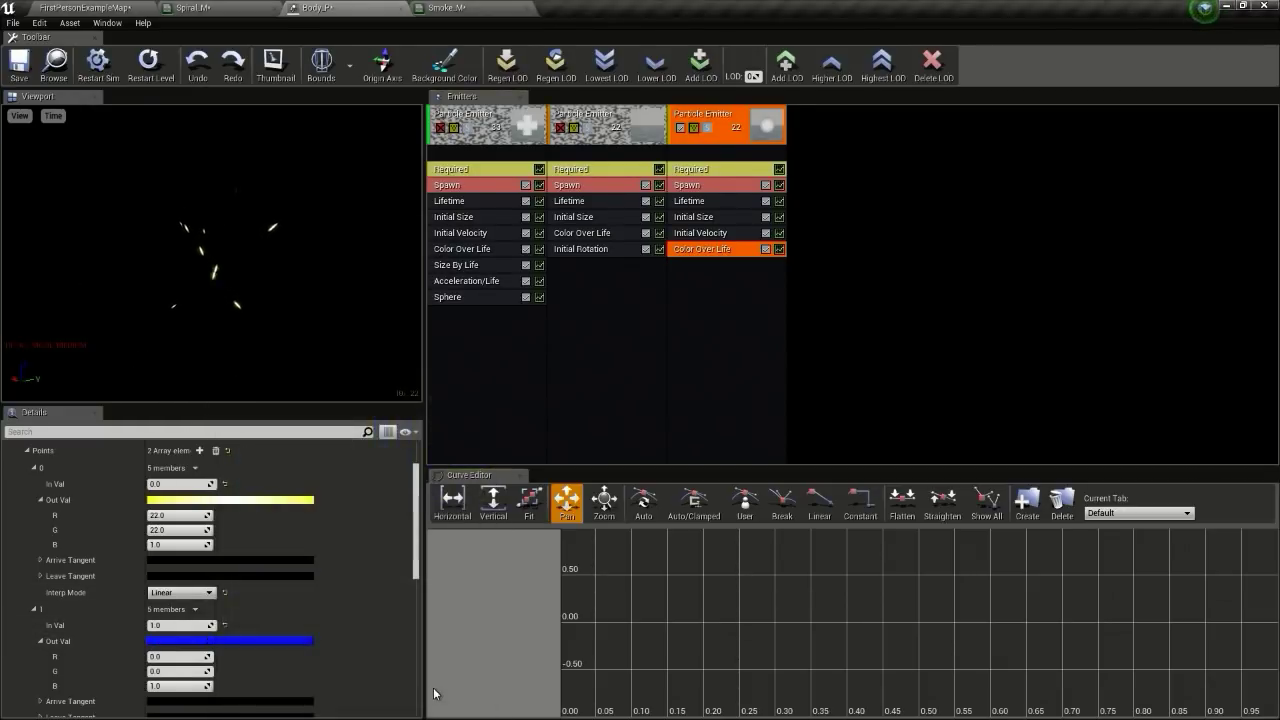
{"action": "left_click", "coordinate": [182, 545]}
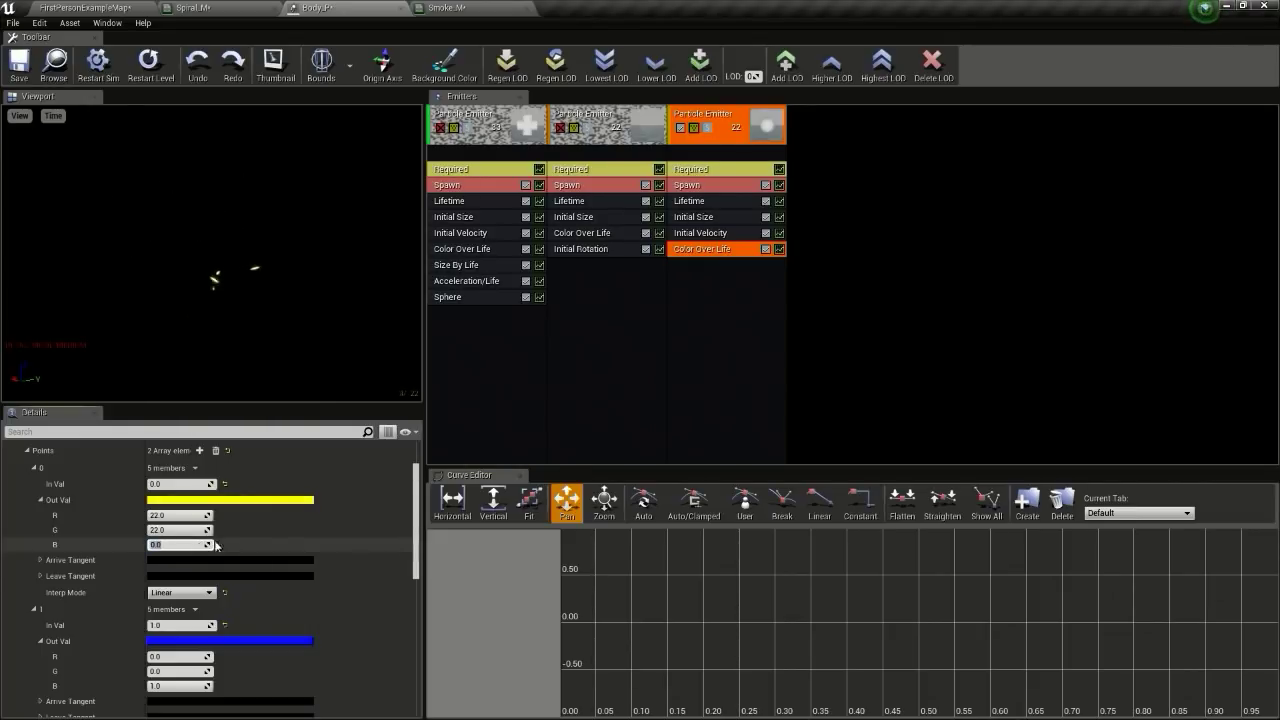
Step: Set the dot emitter's Spawn Rate constant to 30
{"action": "left_click", "coordinate": [695, 186]}
{"action": "scroll", "coordinate": [213, 505], "scroll_direction": "up", "scroll_amount": 1}
{"action": "scroll", "coordinate": [213, 505], "scroll_direction": "up", "scroll_amount": 1}
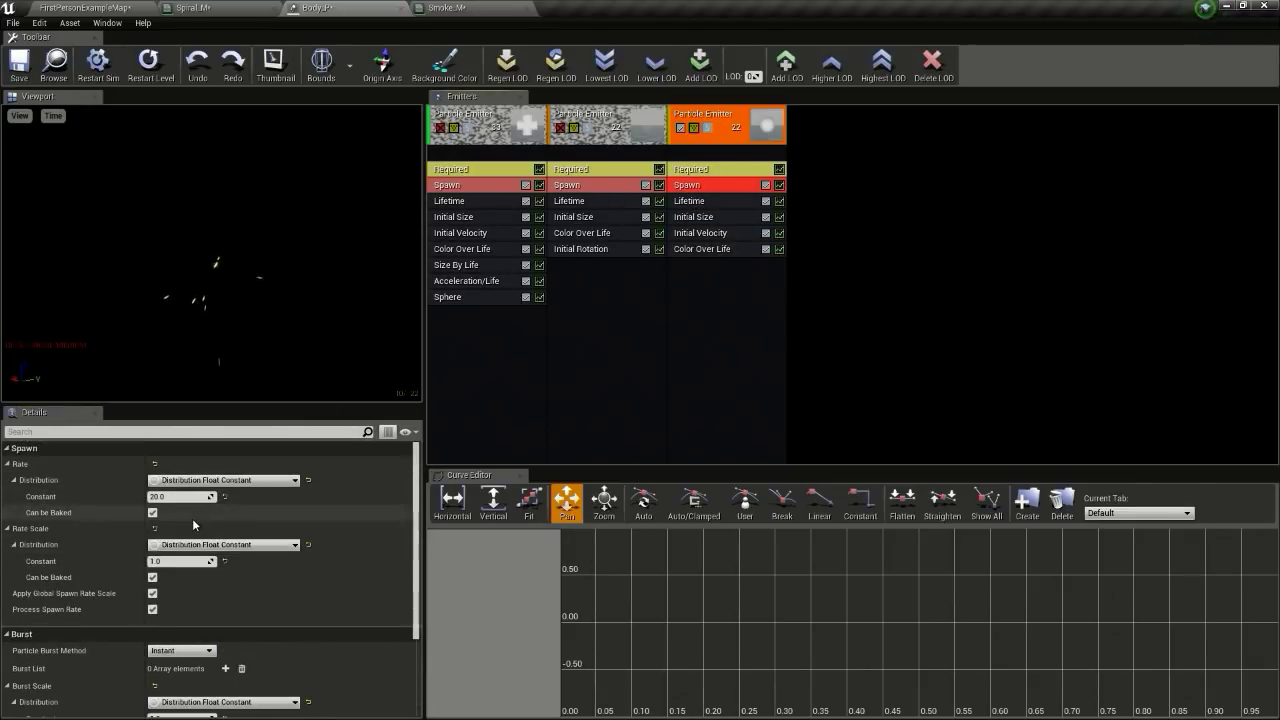
{"action": "left_click", "coordinate": [183, 497]}
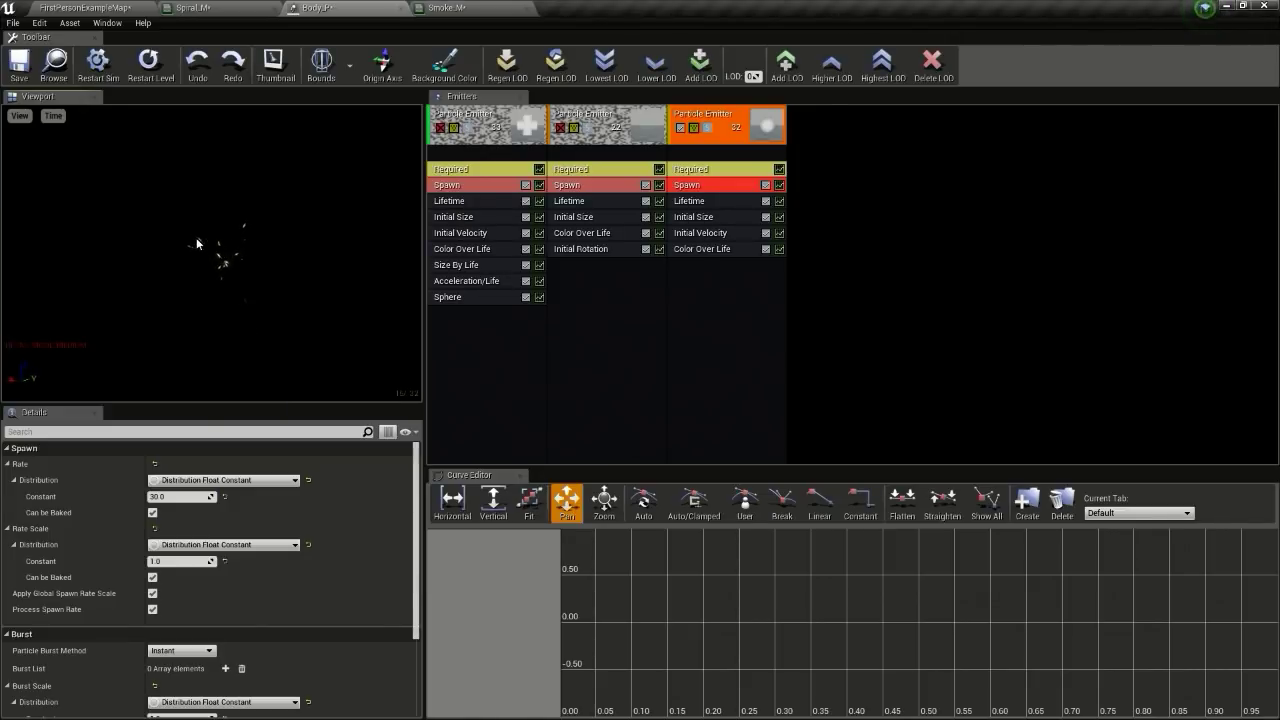
{"action": "left_click", "coordinate": [731, 400]}
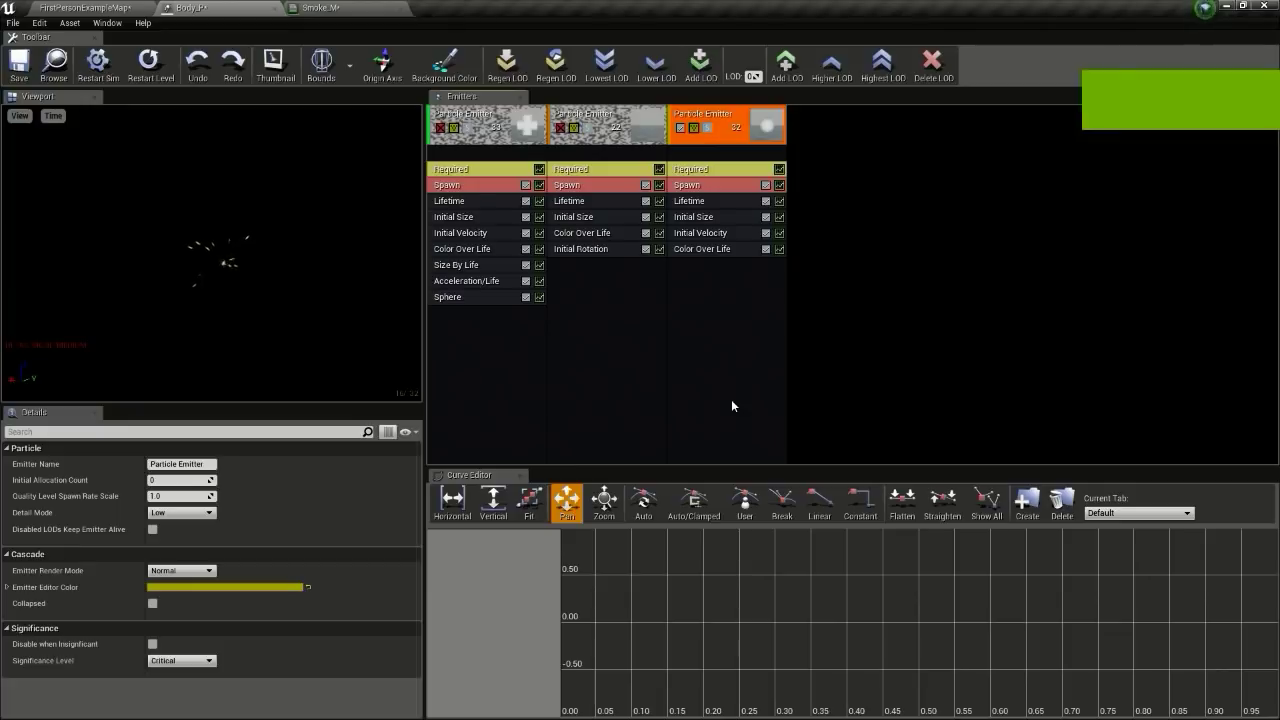
Step: Play the FirstPersonExampleMap level and fire the beam at the floating sphere to check the body effect
{"action": "left_click", "coordinate": [143, 7]}
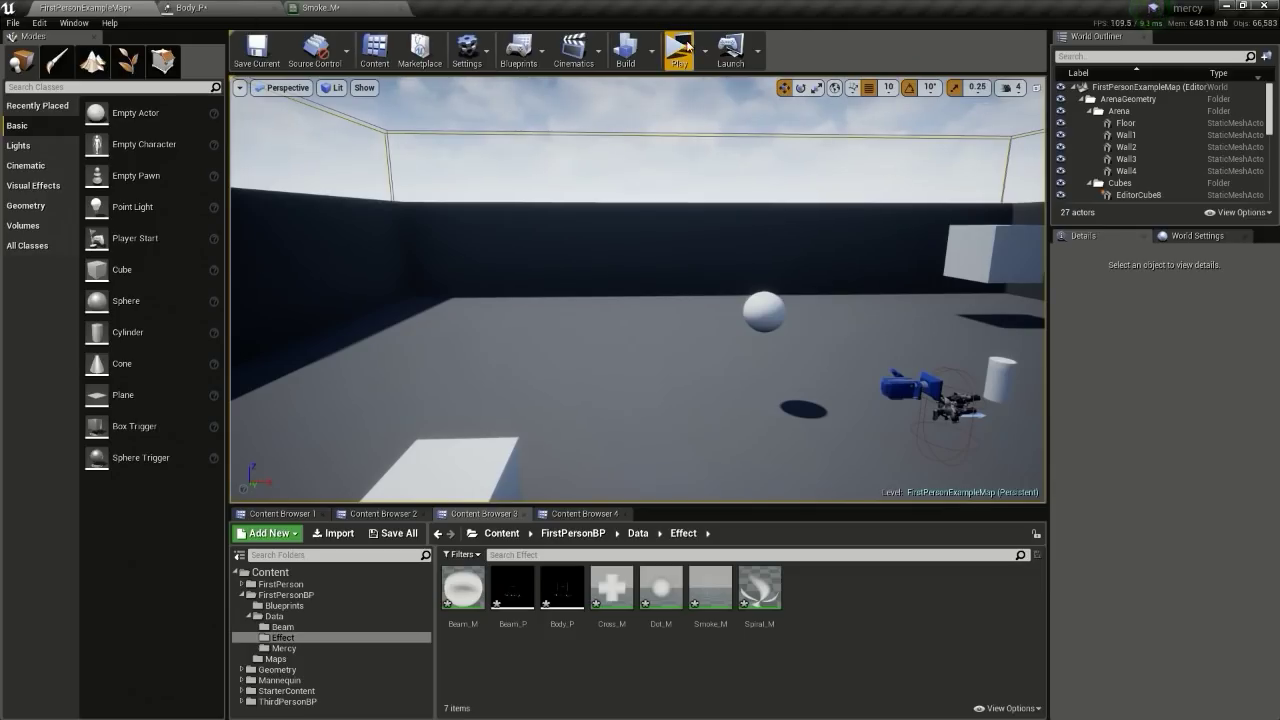
{"action": "left_click", "coordinate": [687, 47]}
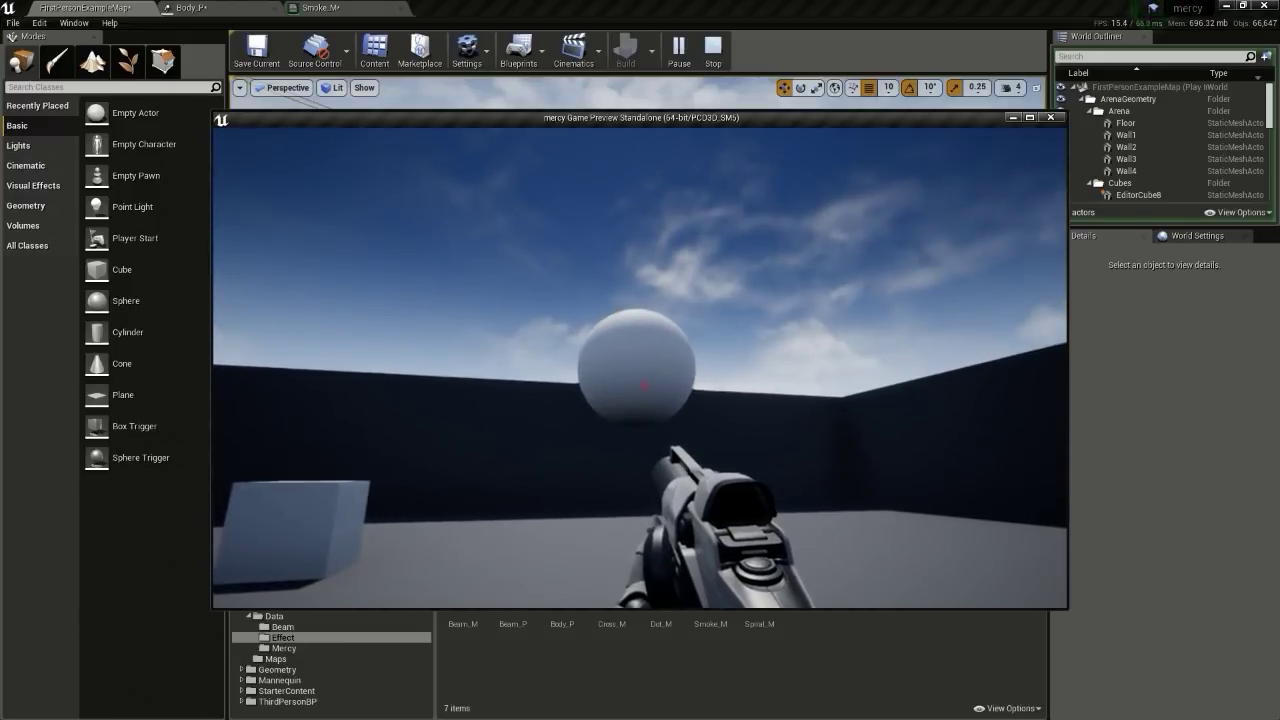
{"action": "left_click", "coordinate": [645, 386]}
{"action": "key", "text": "s"}
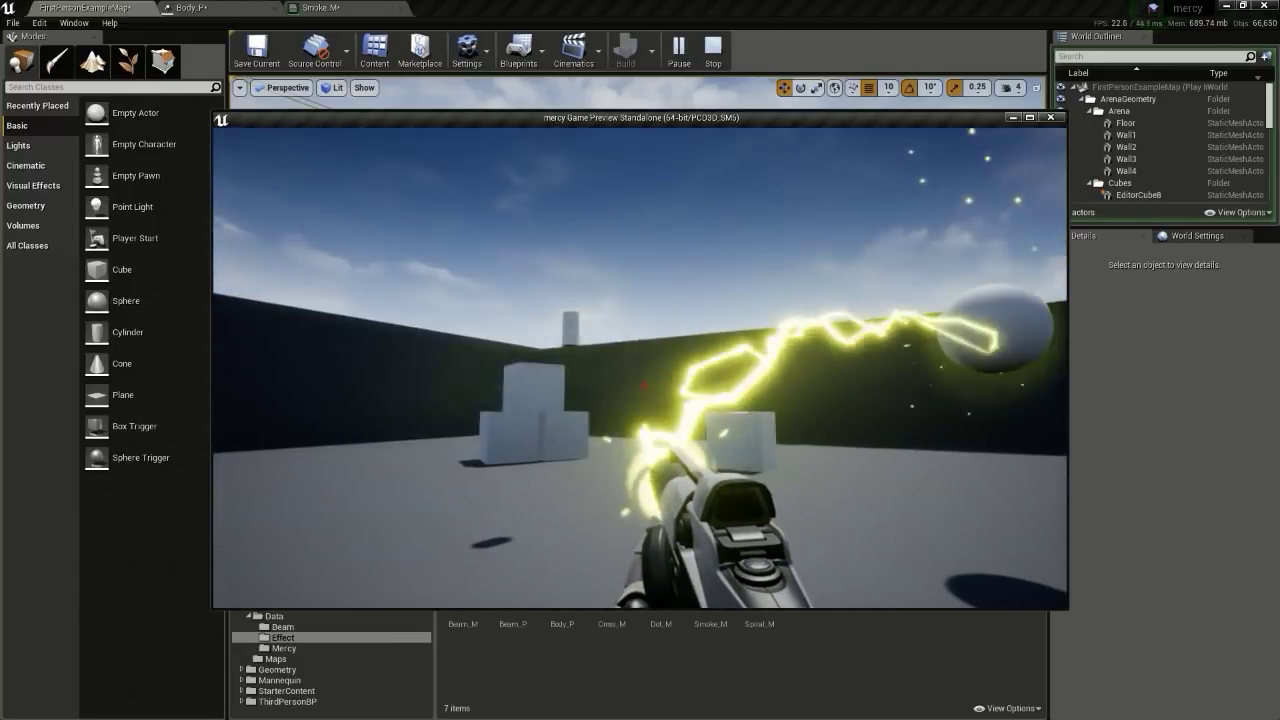
{"action": "key", "text": "a"}
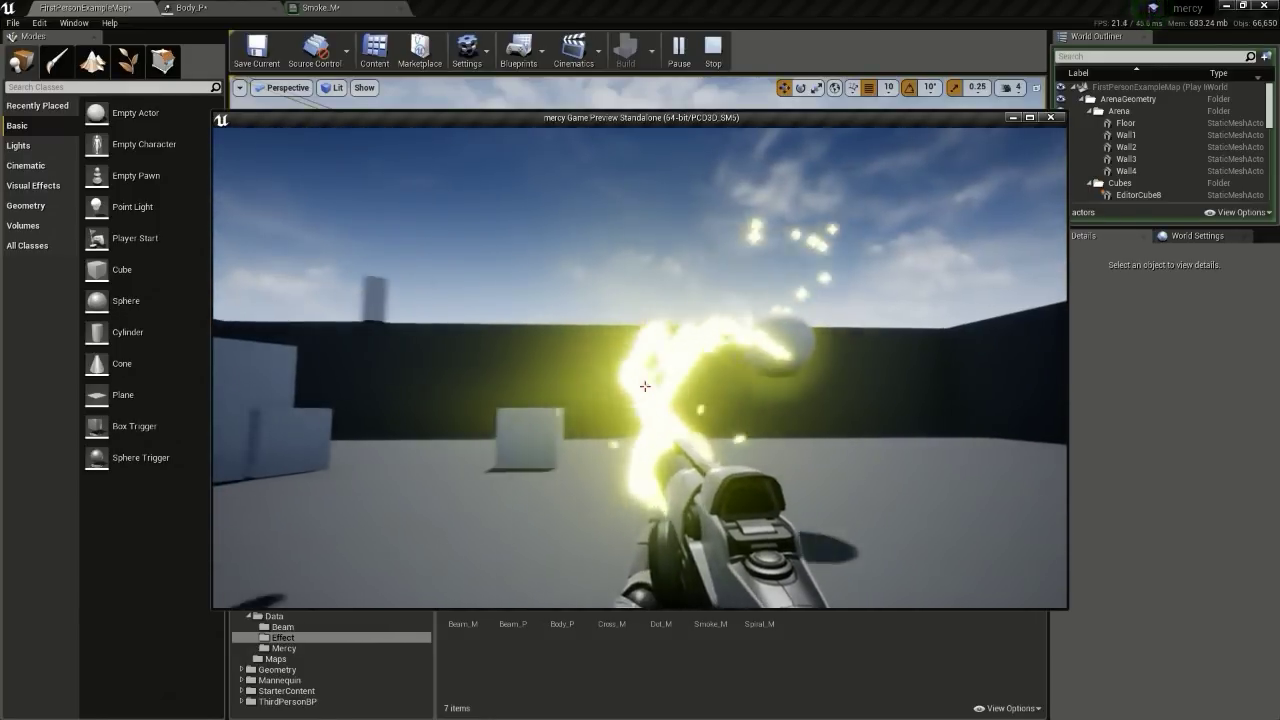
{"action": "key", "text": "d"}
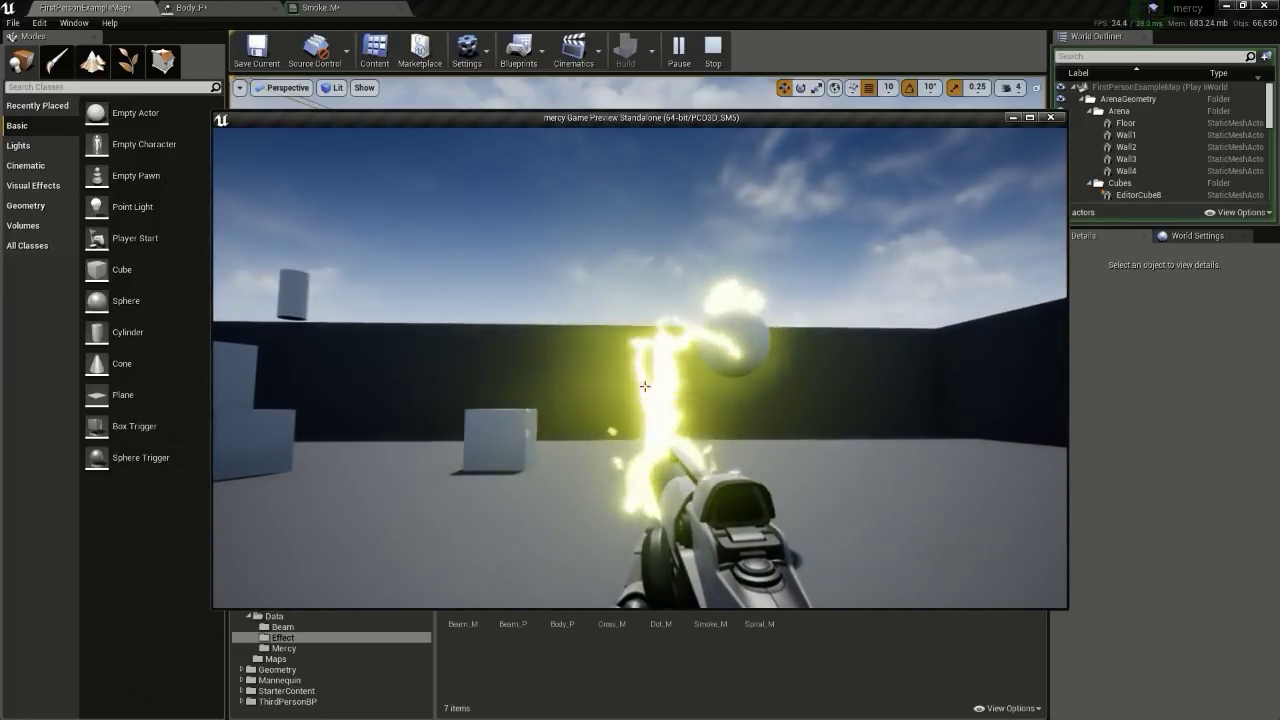
{"action": "key", "text": "Escape"}
Step: Create a new particle system named Spiral_P in the Effect folder and open it
{"action": "right_click", "coordinate": [846, 604]}
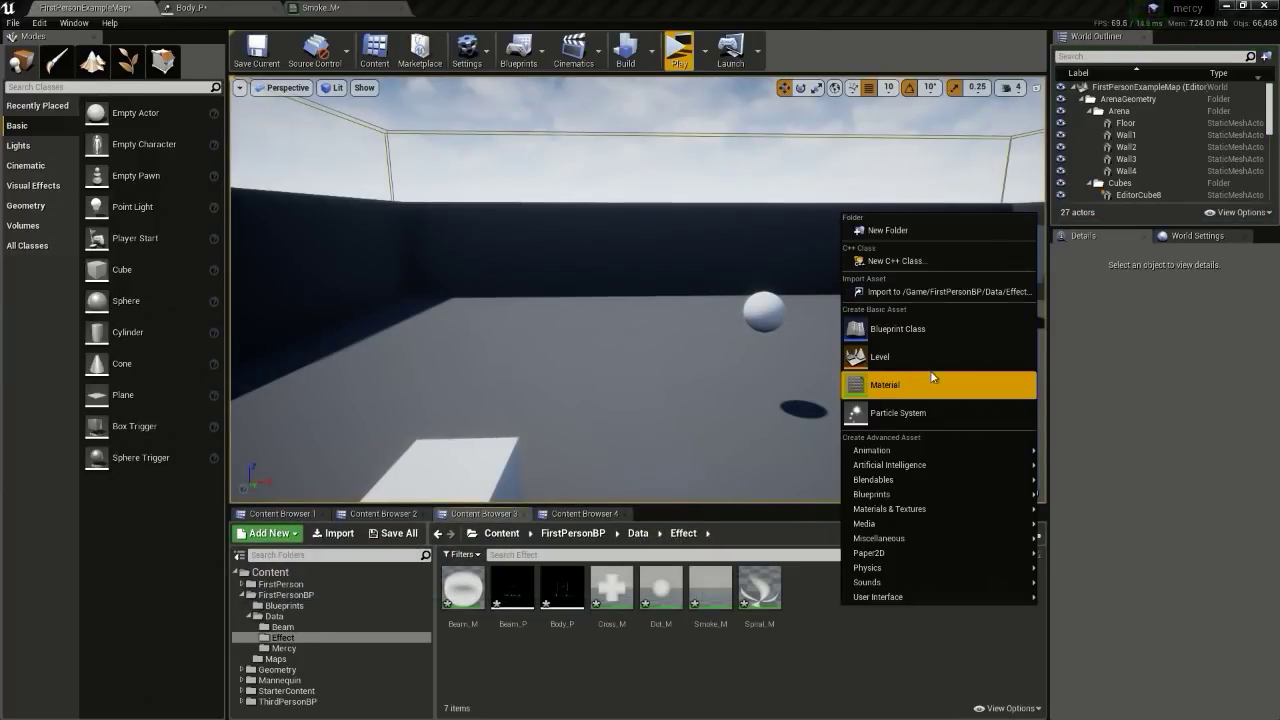
{"action": "left_click", "coordinate": [901, 413]}
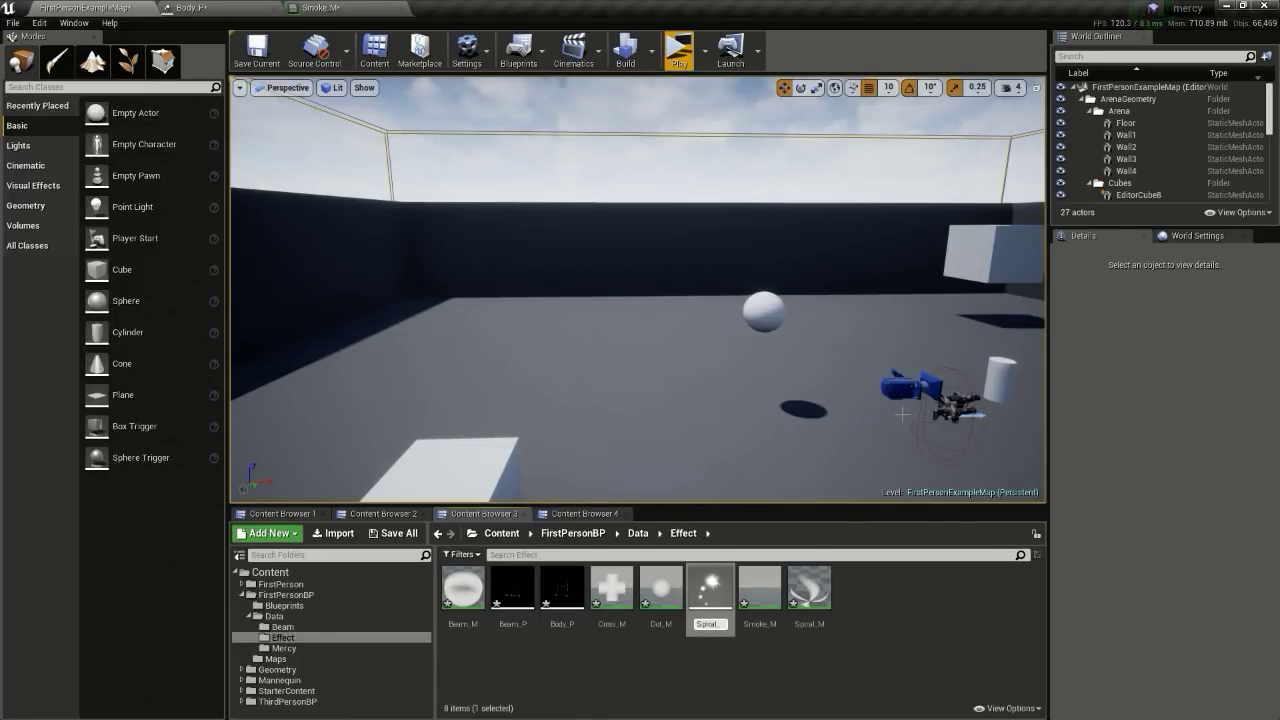
{"action": "key", "text": "Return"}
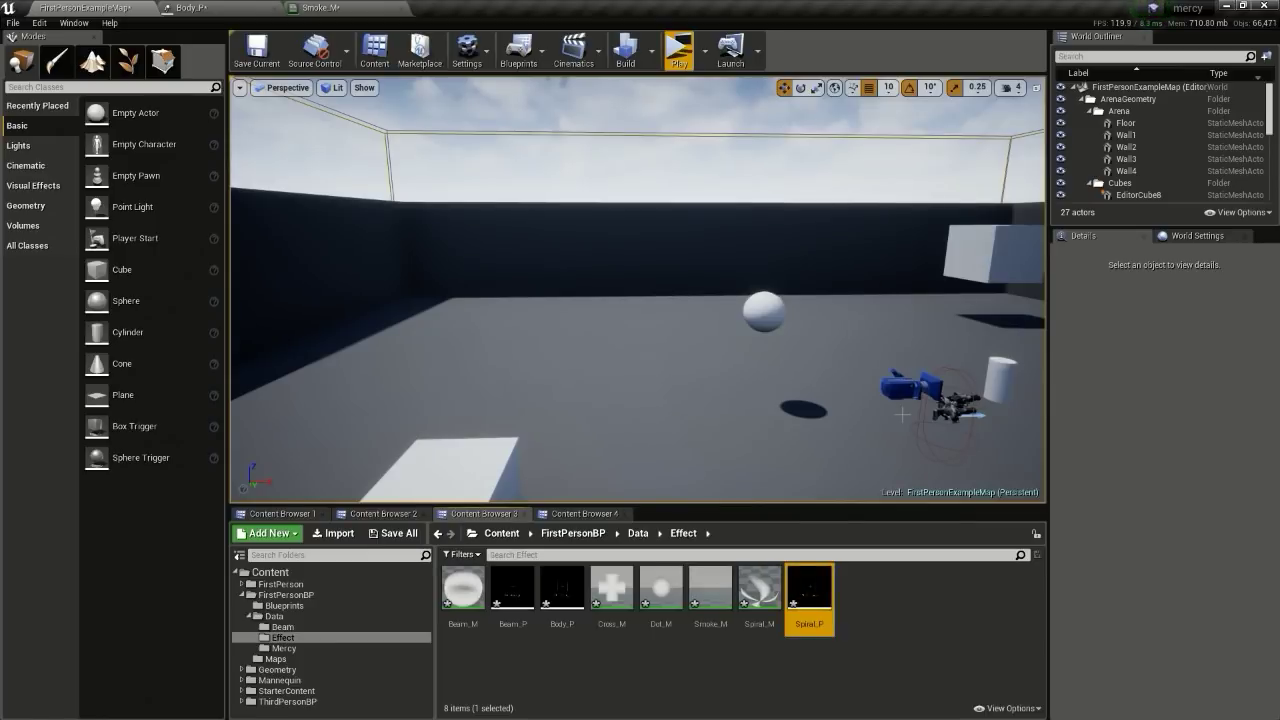
{"action": "double_click", "coordinate": [820, 598]}
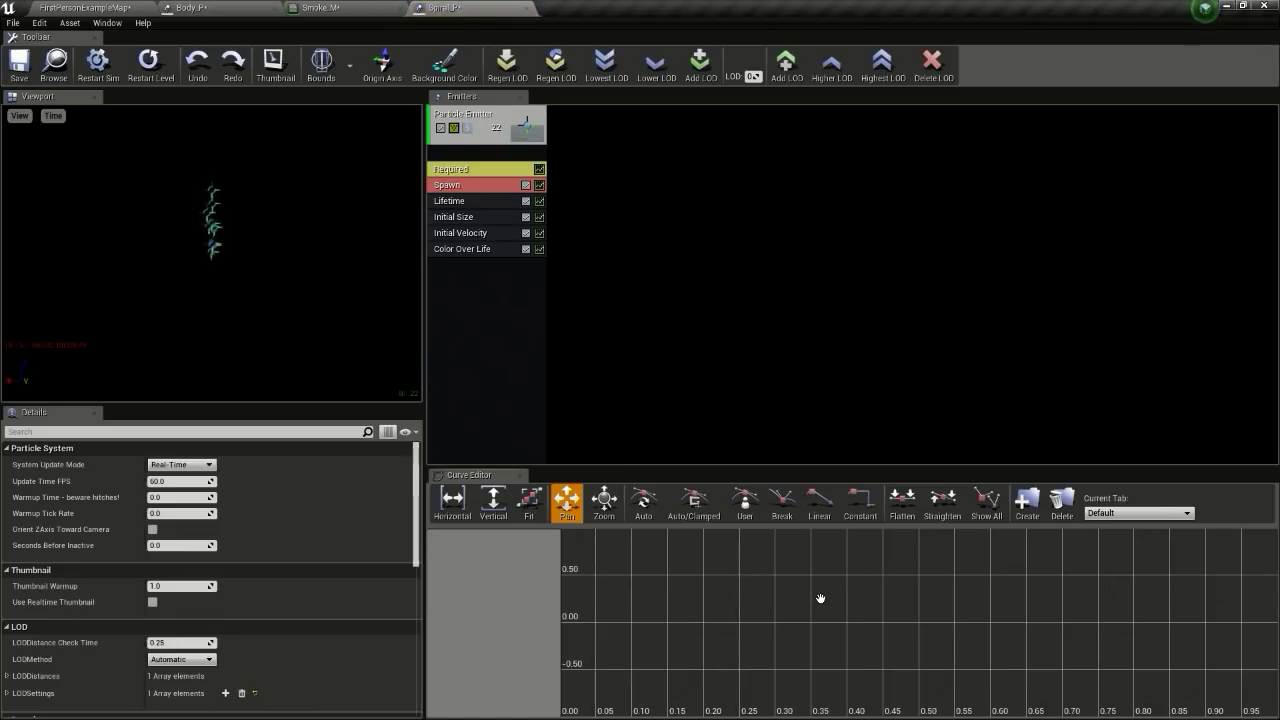
Step: Assign the Spiral_M material from the Effect folder to the particle emitter's Required module
{"action": "left_click", "coordinate": [461, 174]}
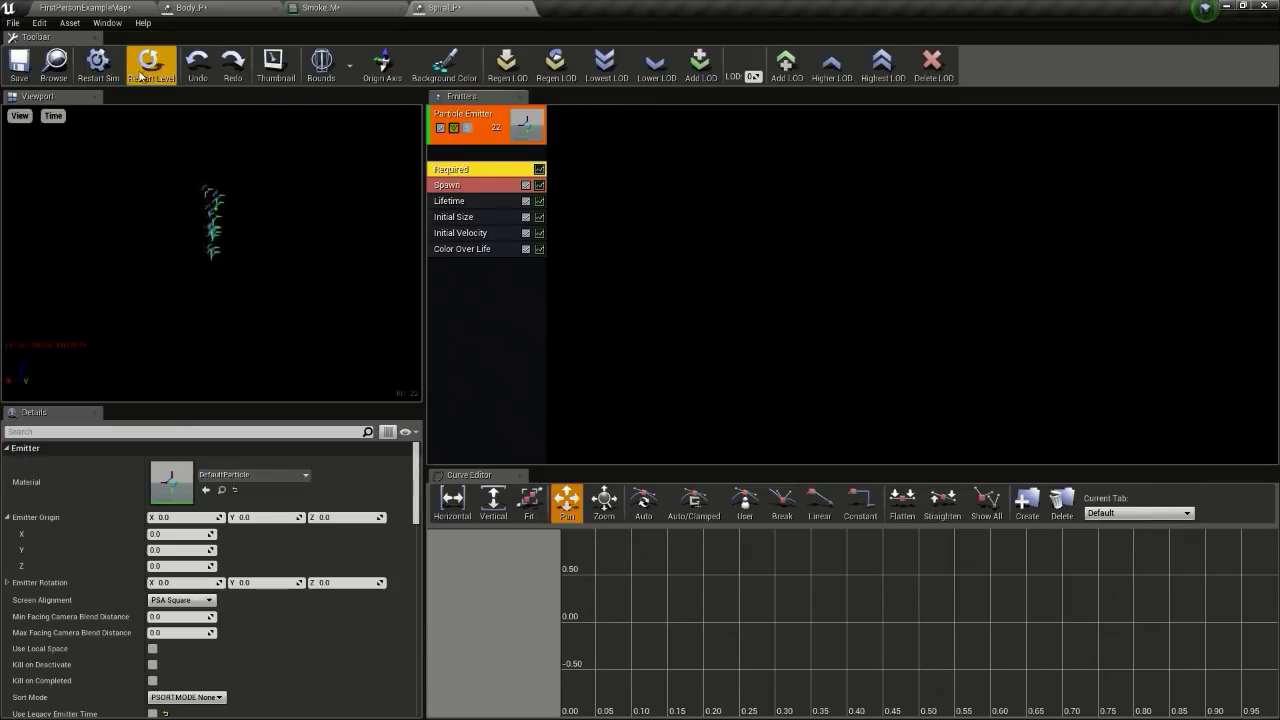
{"action": "left_click", "coordinate": [90, 7]}
{"action": "left_click", "coordinate": [760, 590]}
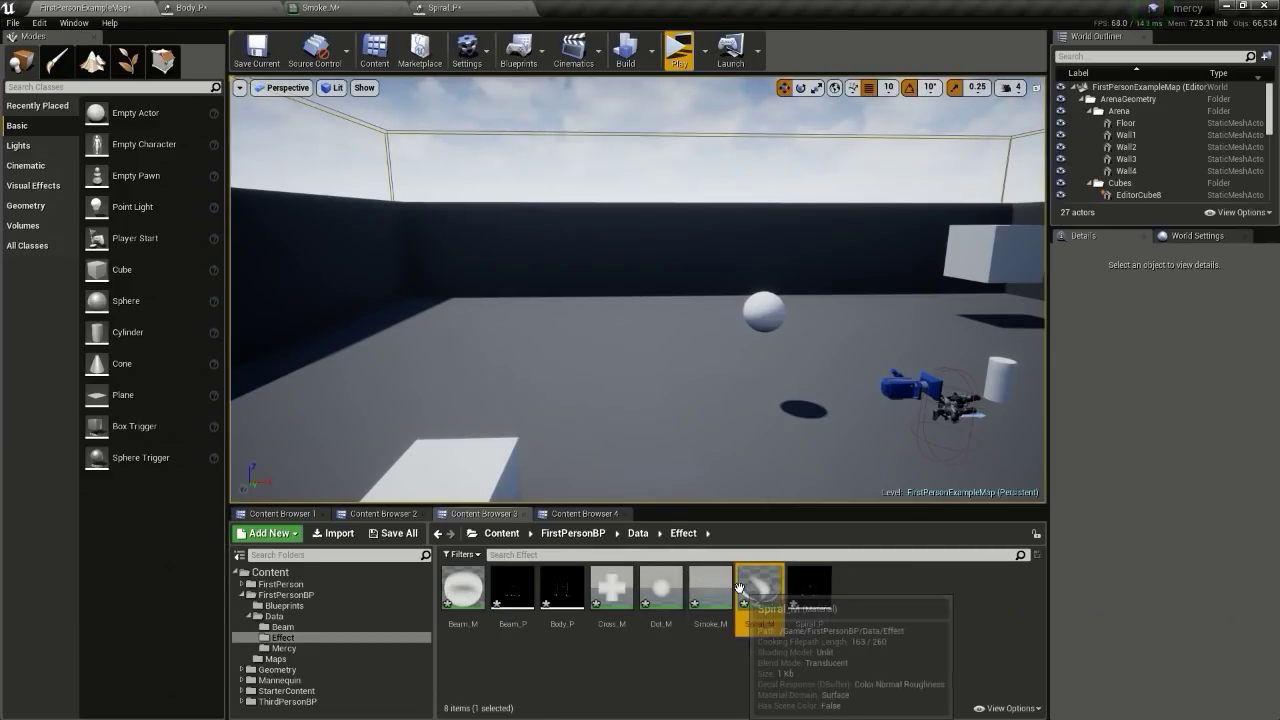
{"action": "left_click", "coordinate": [470, 7]}
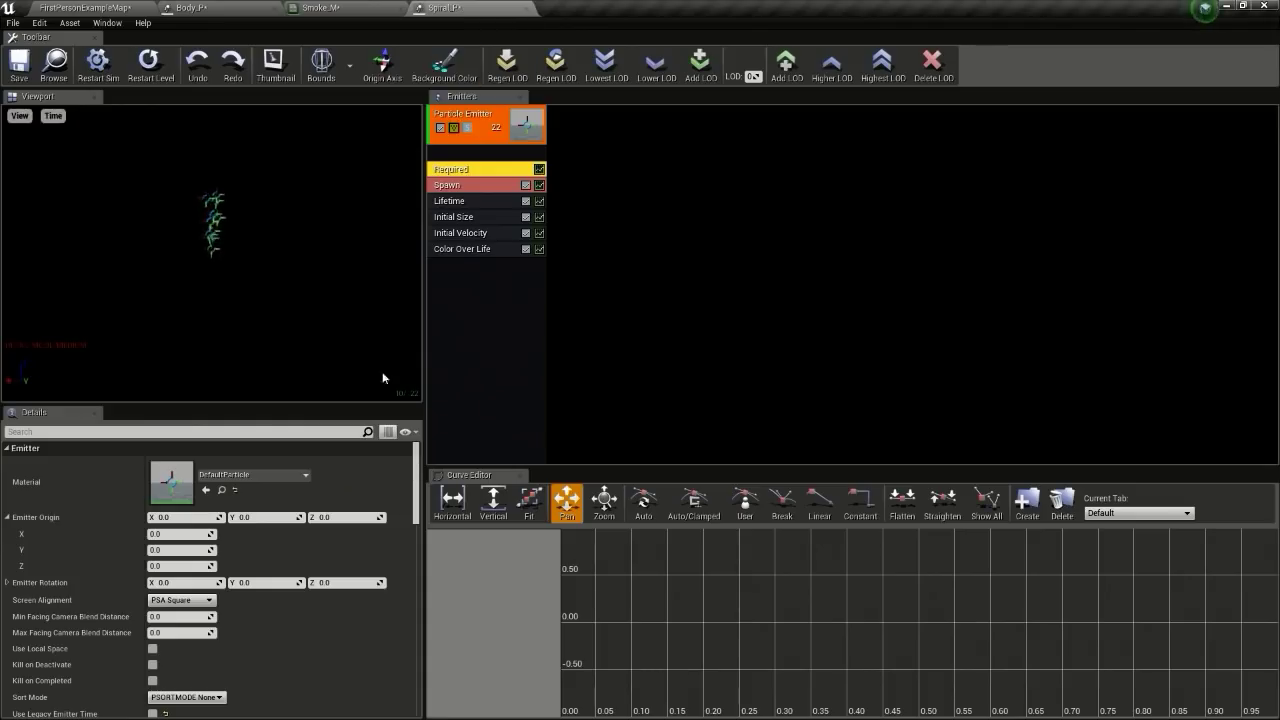
{"action": "left_click", "coordinate": [207, 490]}
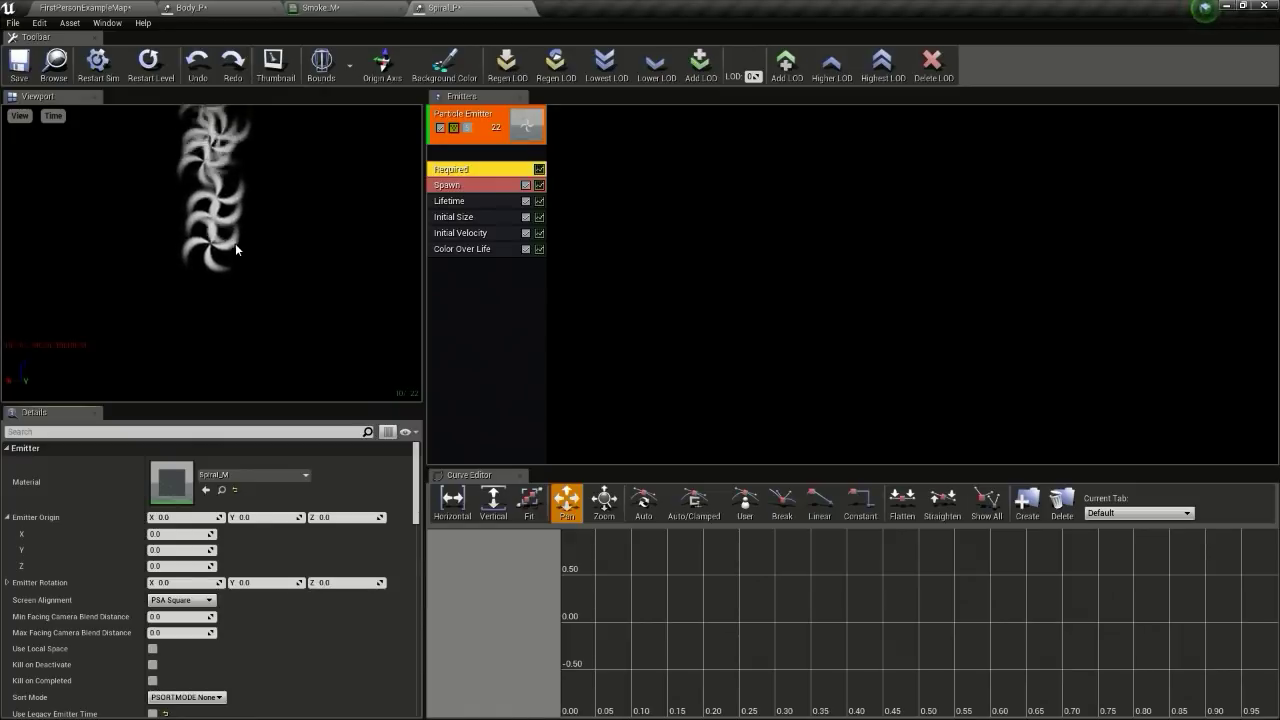
Step: Set Emitter Loops to 1 in the Duration settings of the emitter's Required module
{"action": "scroll", "coordinate": [244, 577], "scroll_direction": "down", "scroll_amount": 2}
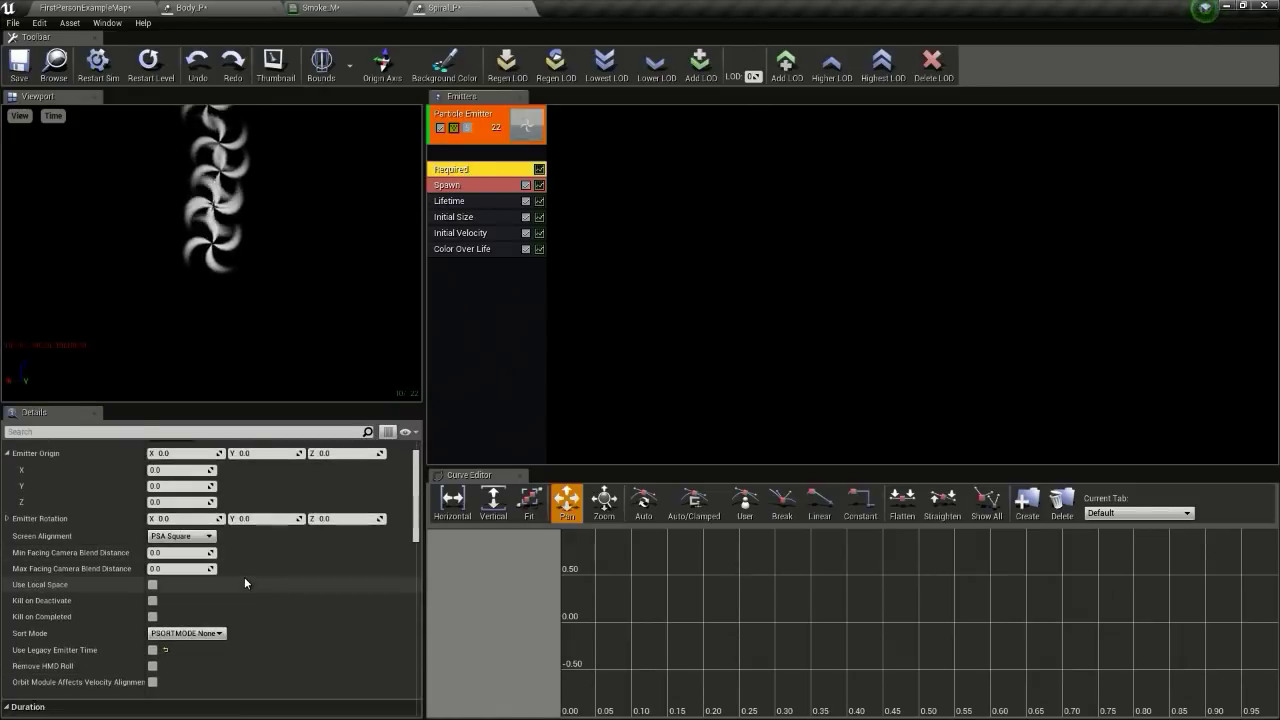
{"action": "scroll", "coordinate": [244, 577], "scroll_direction": "down", "scroll_amount": 5}
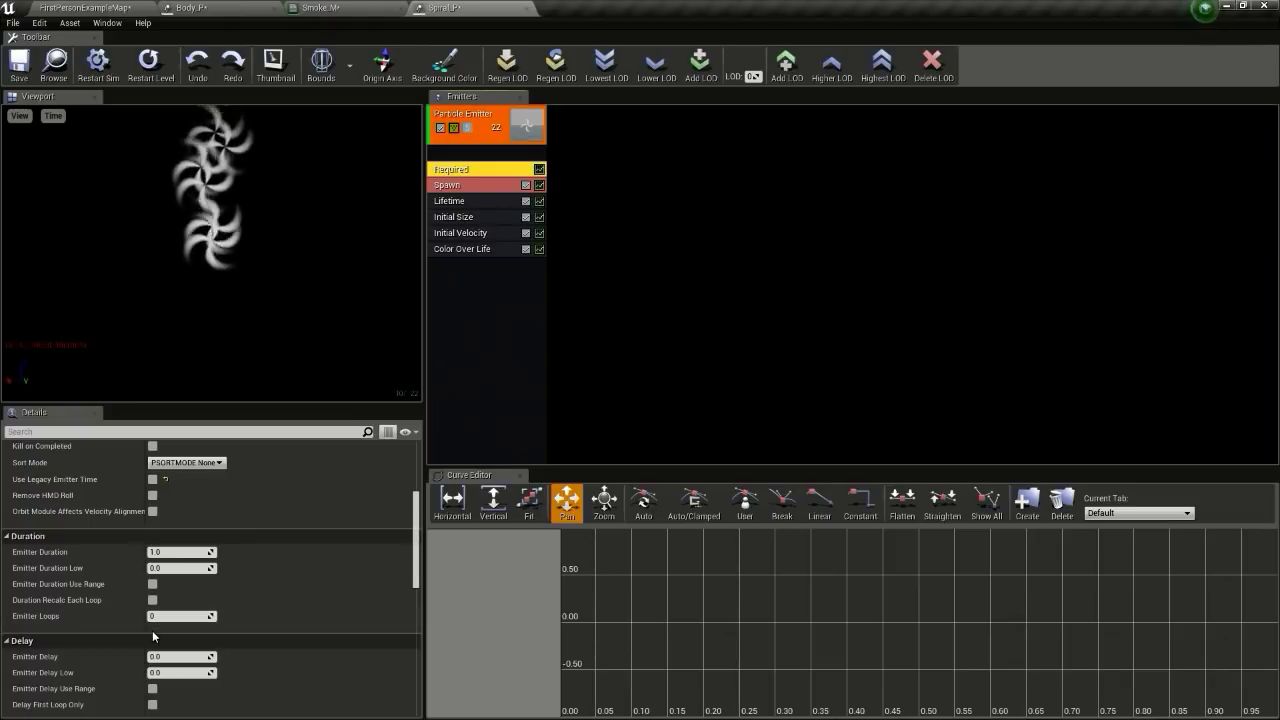
{"action": "scroll", "coordinate": [152, 630], "scroll_direction": "down", "scroll_amount": 1}
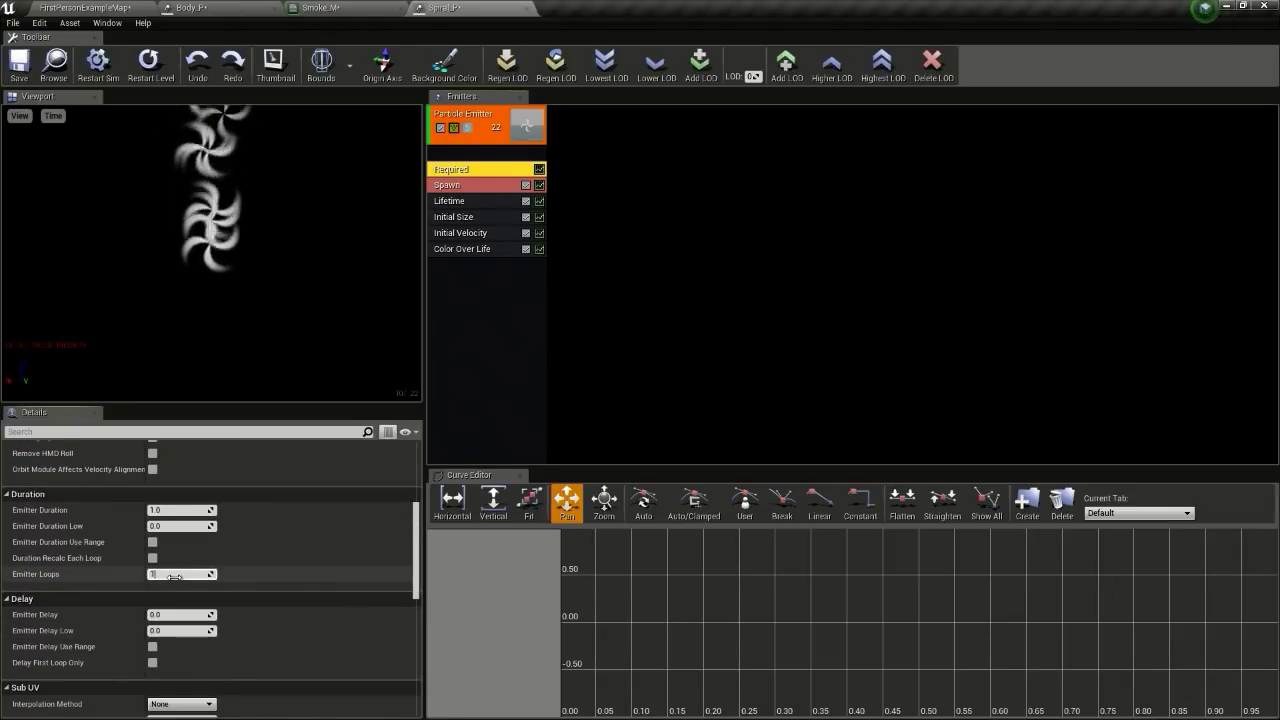
Step: Change the Lifetime module's distribution to Distribution Float Constant
{"action": "left_click", "coordinate": [468, 200]}
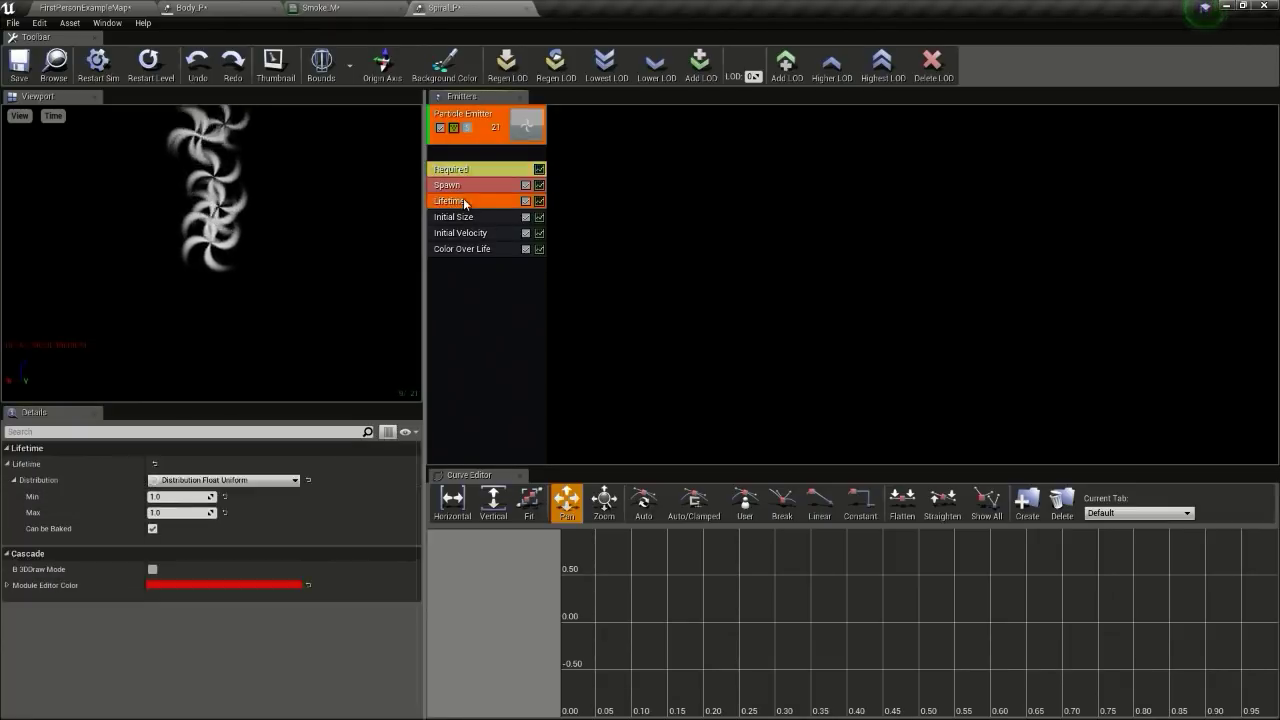
{"action": "left_click", "coordinate": [228, 480]}
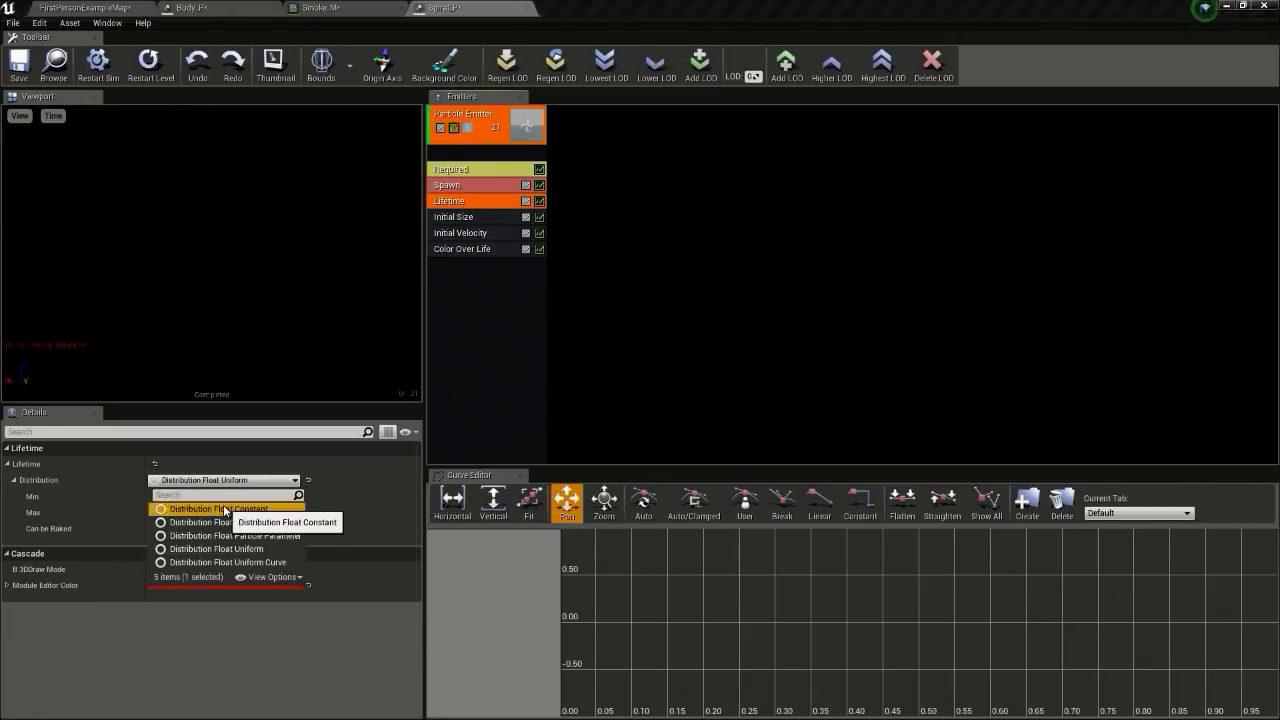
{"action": "left_click", "coordinate": [225, 509]}
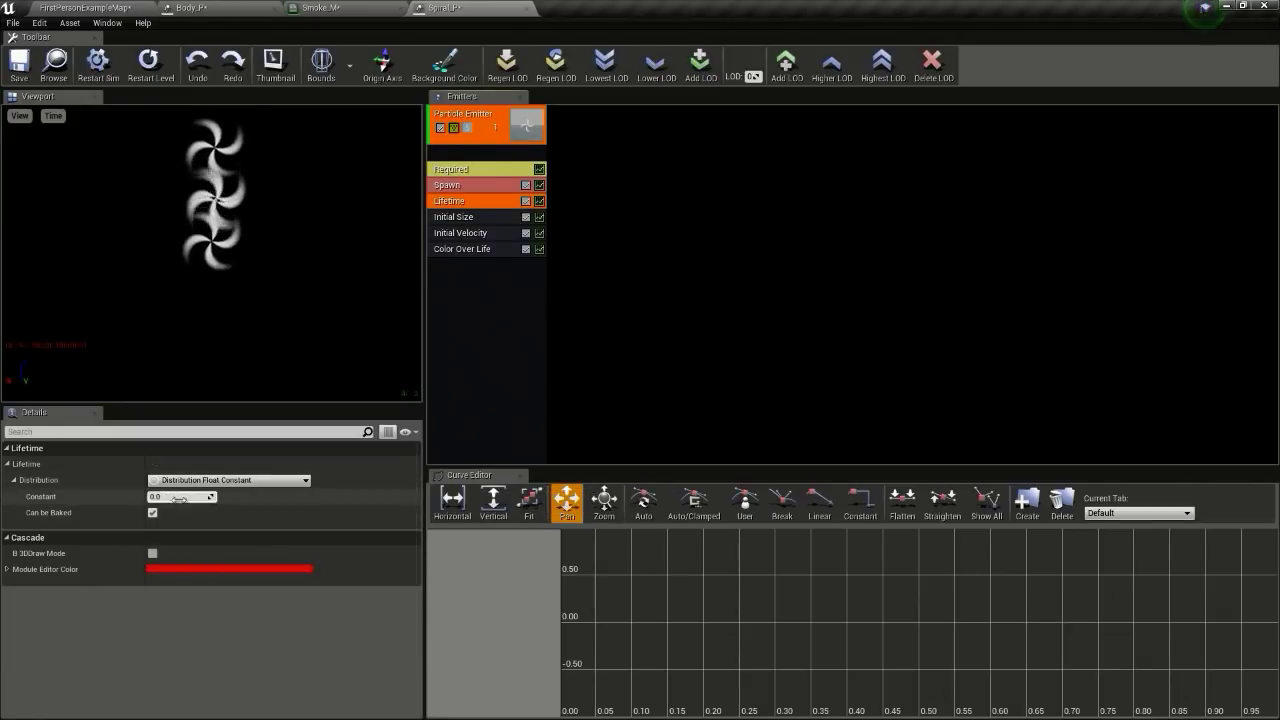
Step: Delete the Initial Velocity module and add an Initial Rotation Rate module to the emitter
{"action": "left_click", "coordinate": [471, 233]}
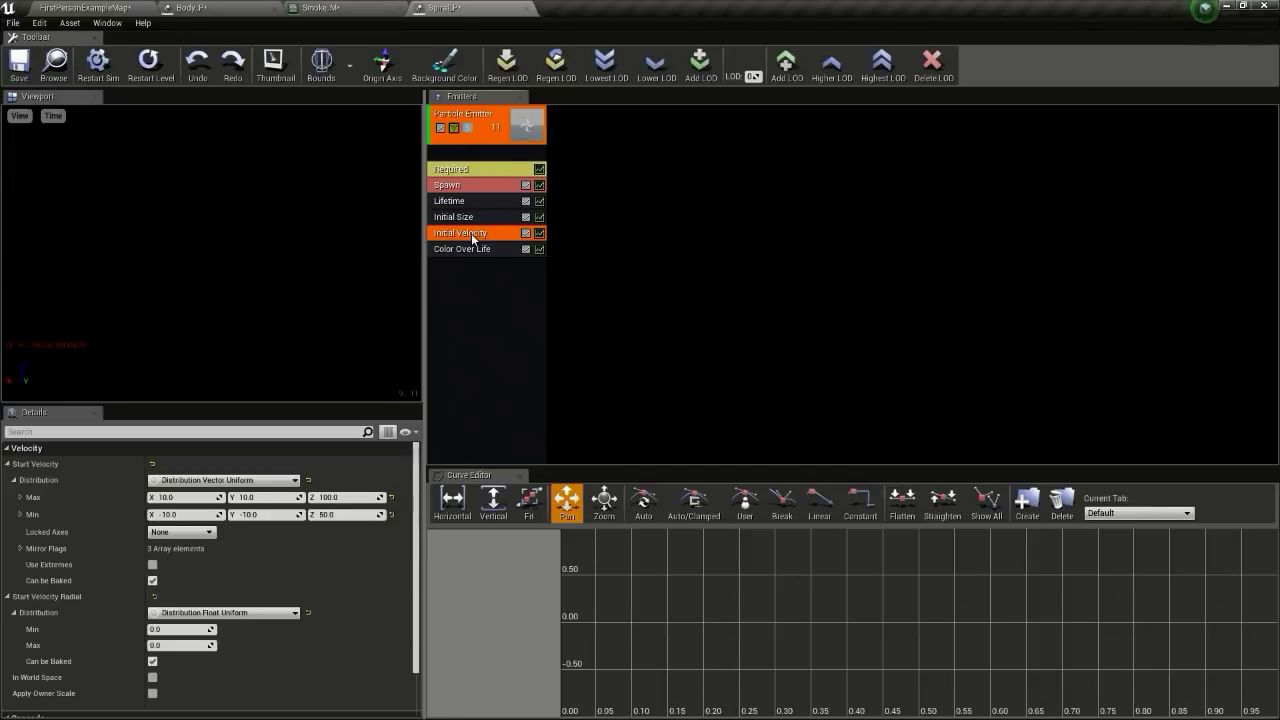
{"action": "key", "text": "Delete"}
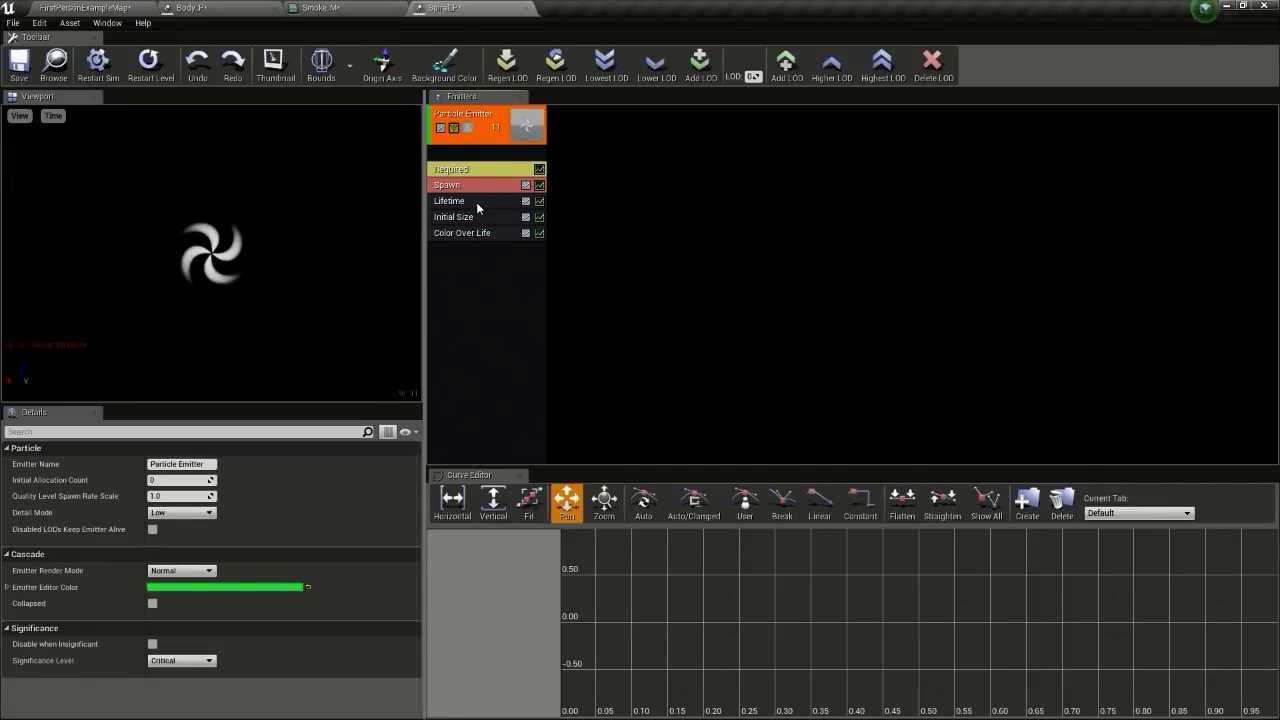
{"action": "right_click", "coordinate": [471, 261]}
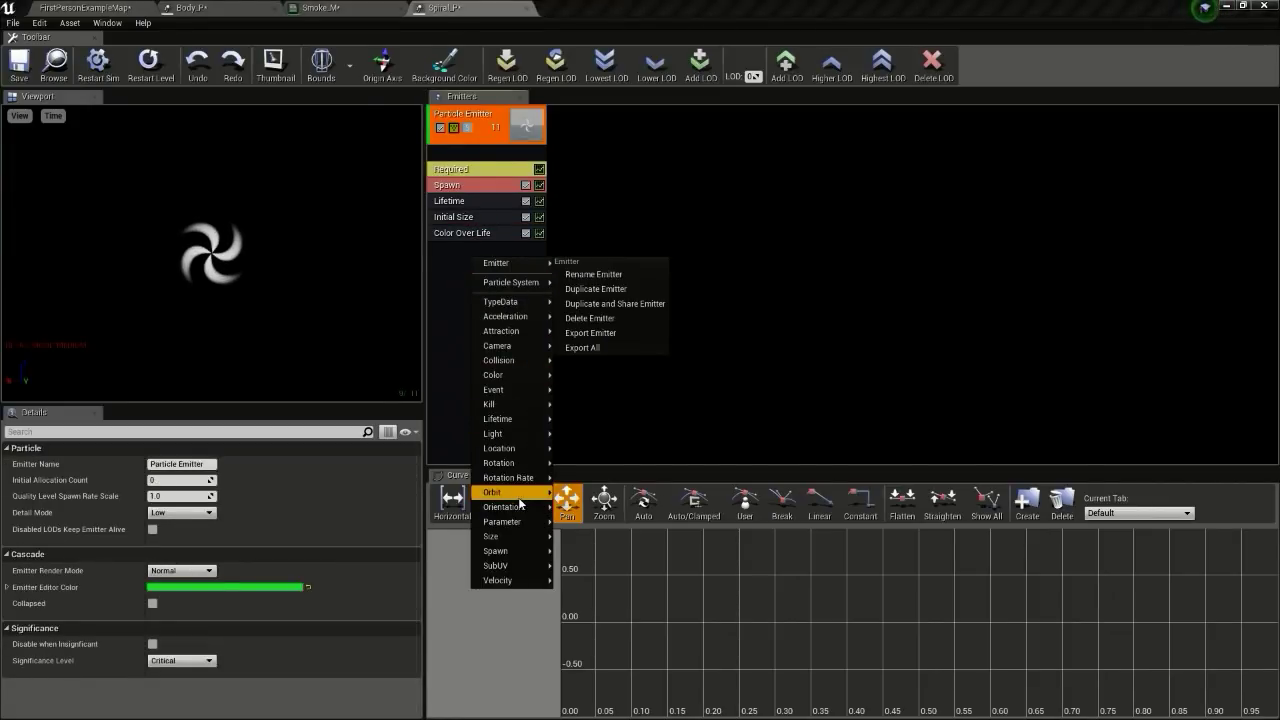
{"action": "mouse_move", "coordinate": [521, 483]}
{"action": "left_click", "coordinate": [600, 477]}
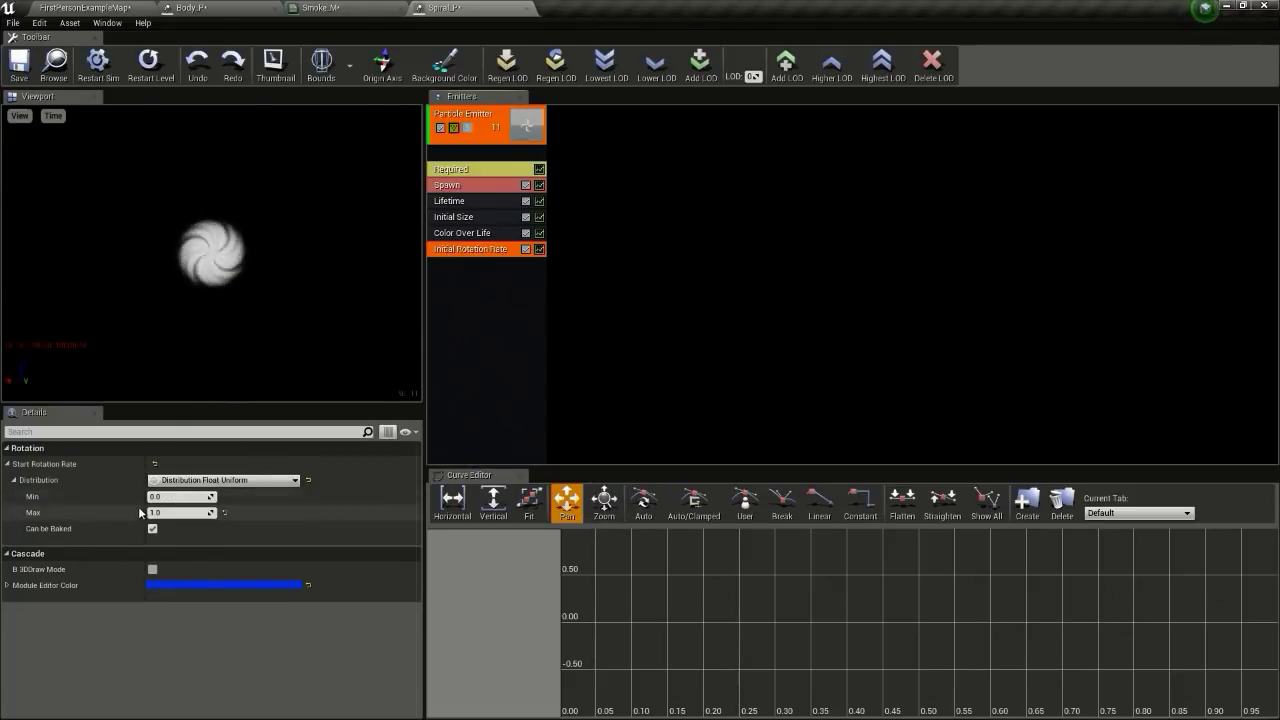
Step: Set the Min value of the Start Rotation Rate distribution to 1.0
{"action": "left_click", "coordinate": [160, 496]}
{"action": "type", "text": "1"}
{"action": "key", "text": "Return"}
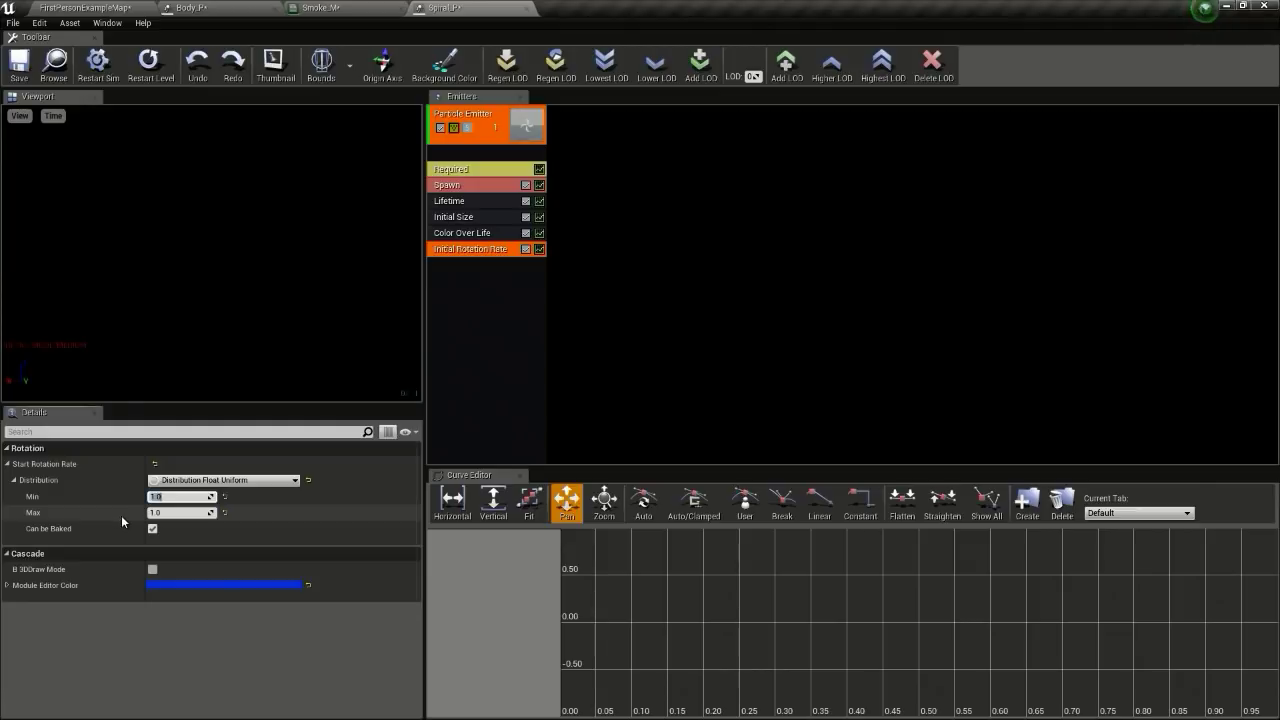
Step: Set the Spawn module's Rate constant to 1.0
{"action": "left_click", "coordinate": [460, 185]}
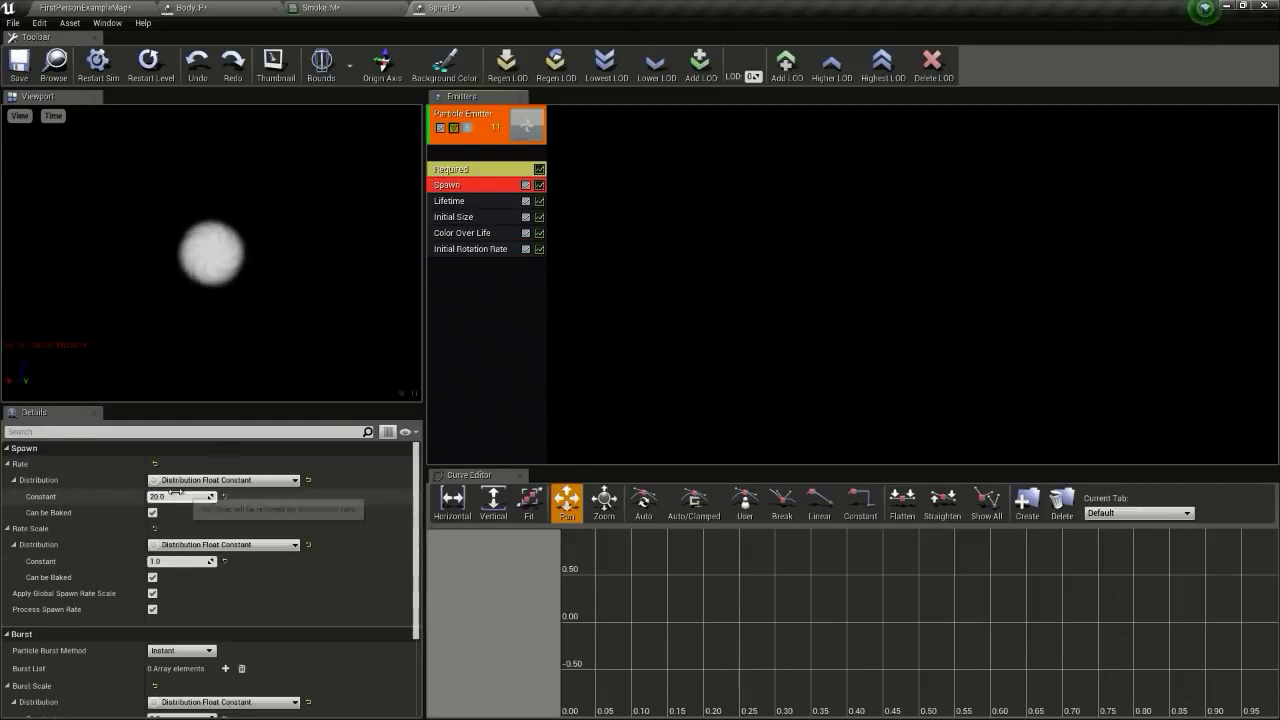
{"action": "left_click", "coordinate": [174, 495]}
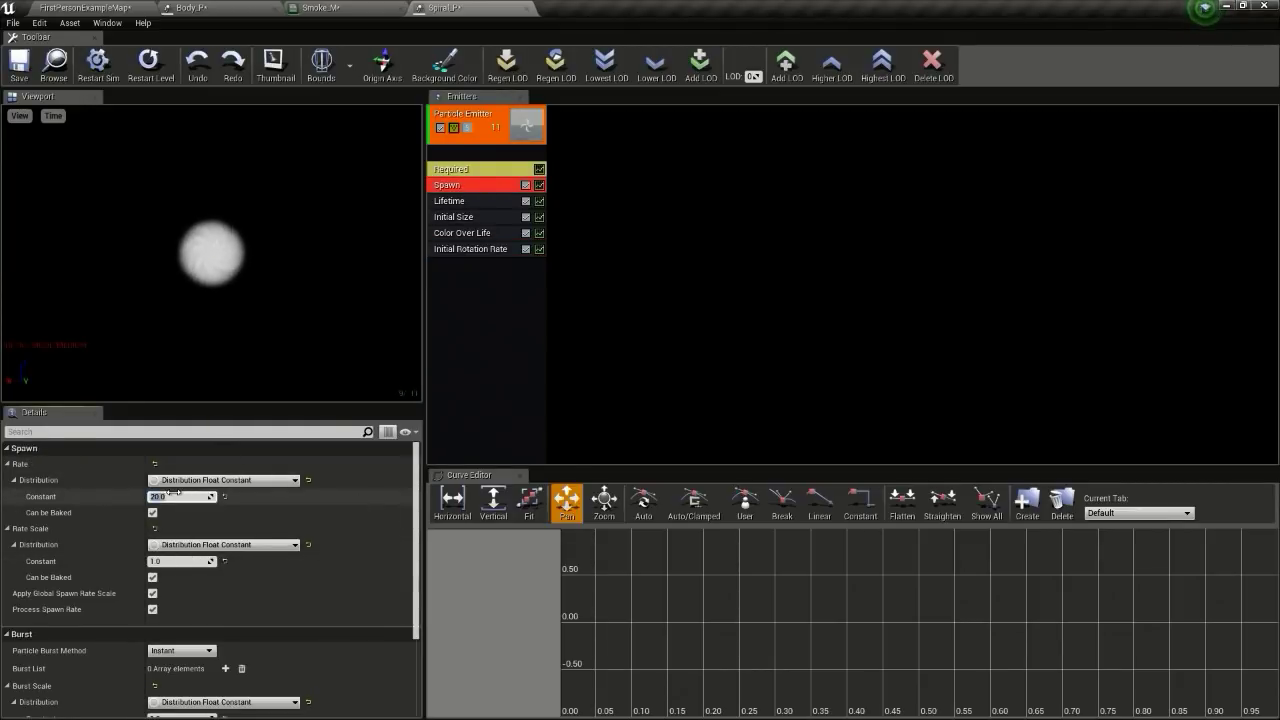
{"action": "key", "text": "Return"}
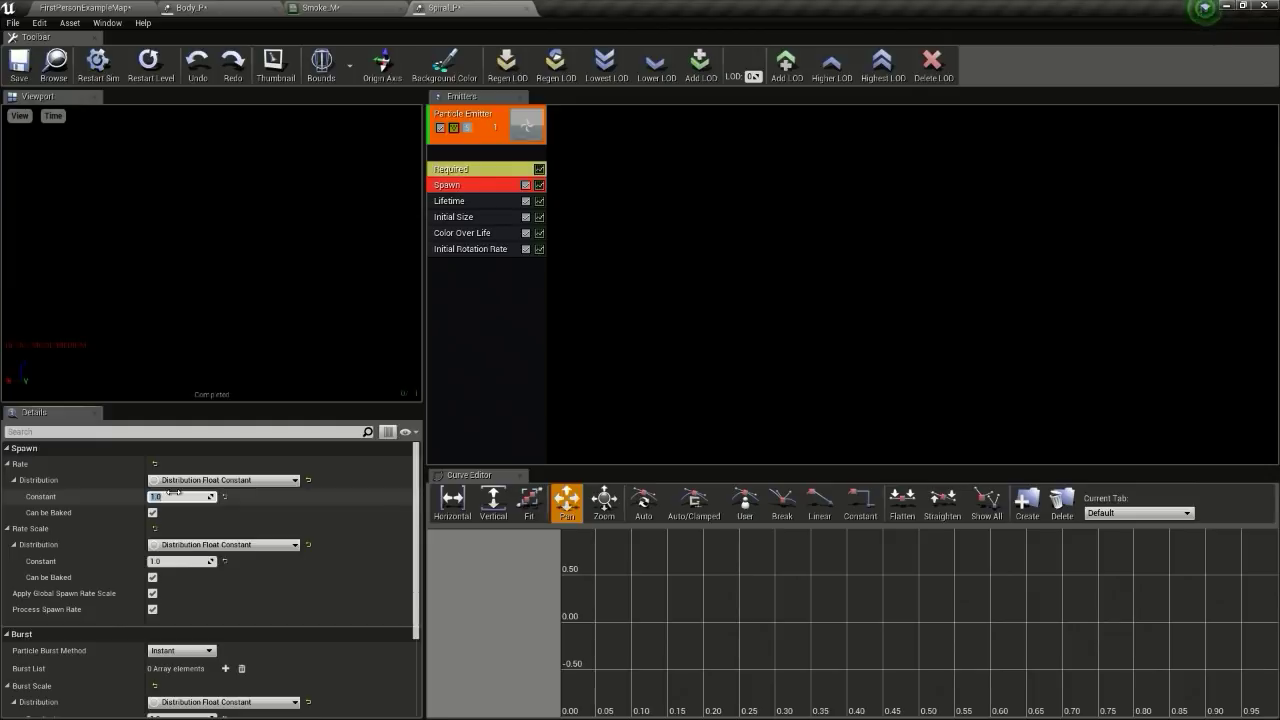
Step: Add one Burst List entry to the Spawn module with a Count of 1
{"action": "scroll", "coordinate": [207, 589], "scroll_direction": "down", "scroll_amount": 2}
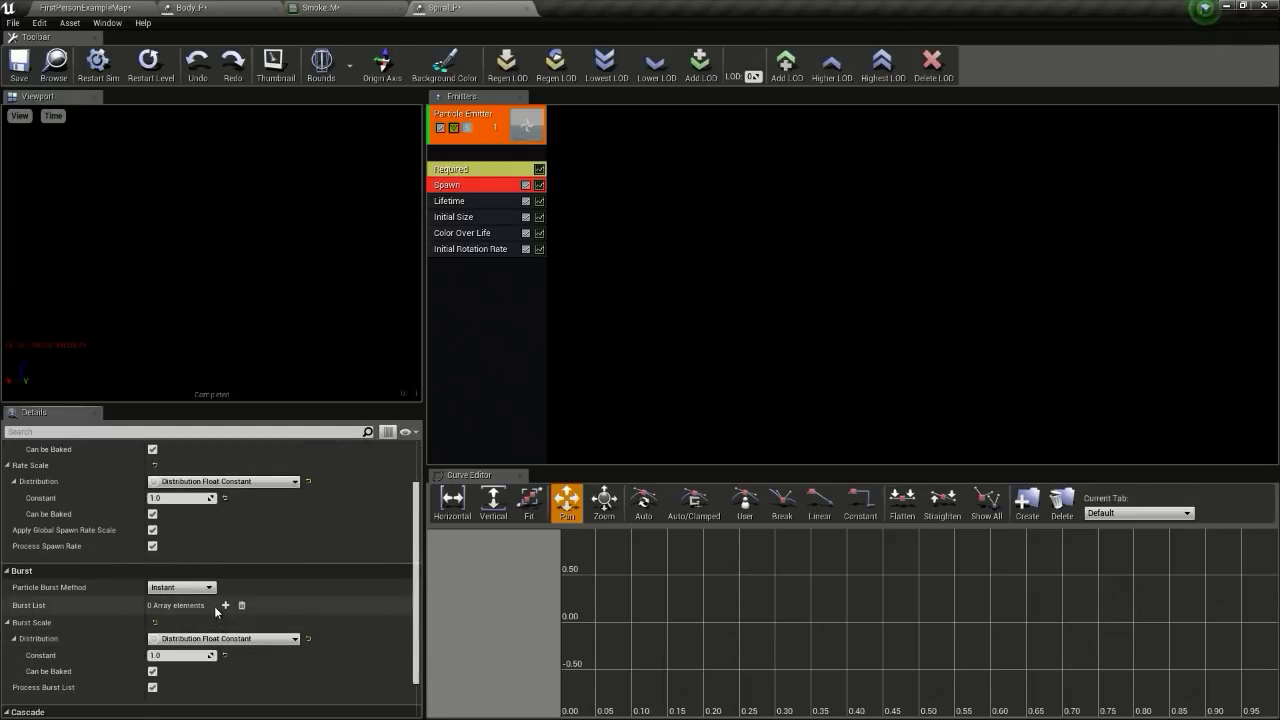
{"action": "left_click", "coordinate": [225, 606]}
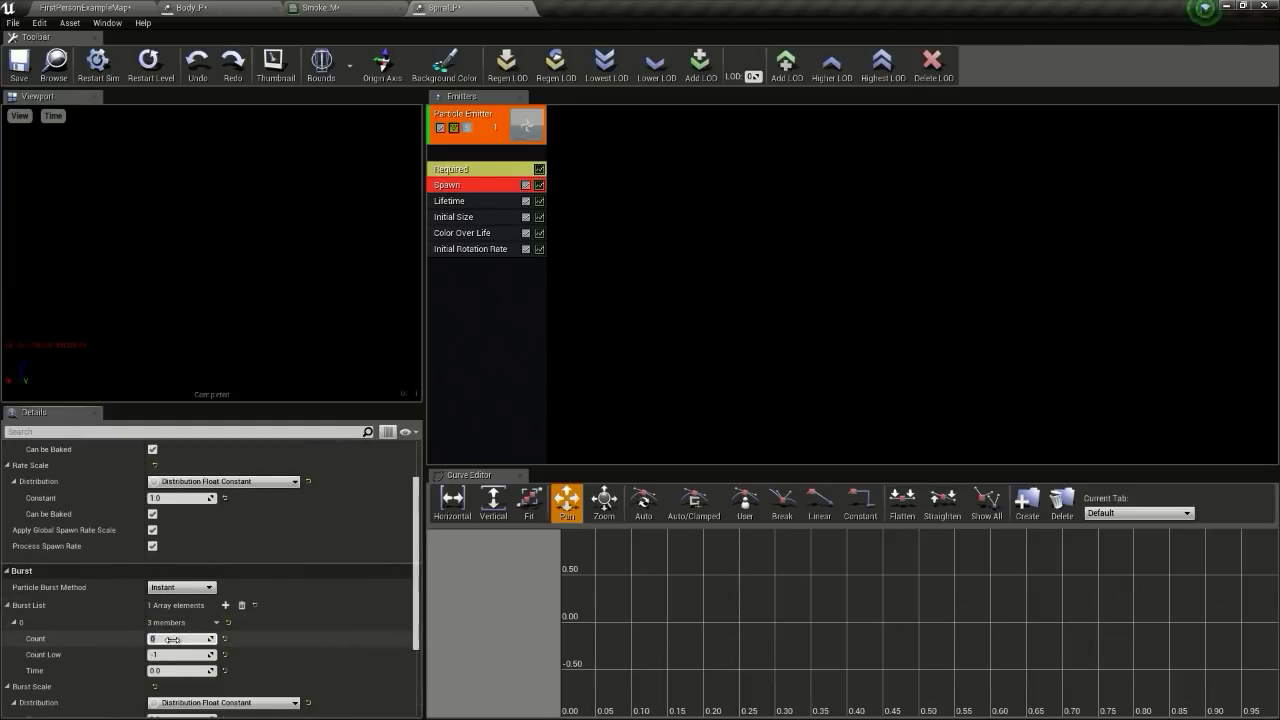
{"action": "left_click", "coordinate": [176, 639]}
{"action": "type", "text": "1"}
{"action": "key", "text": "Return"}
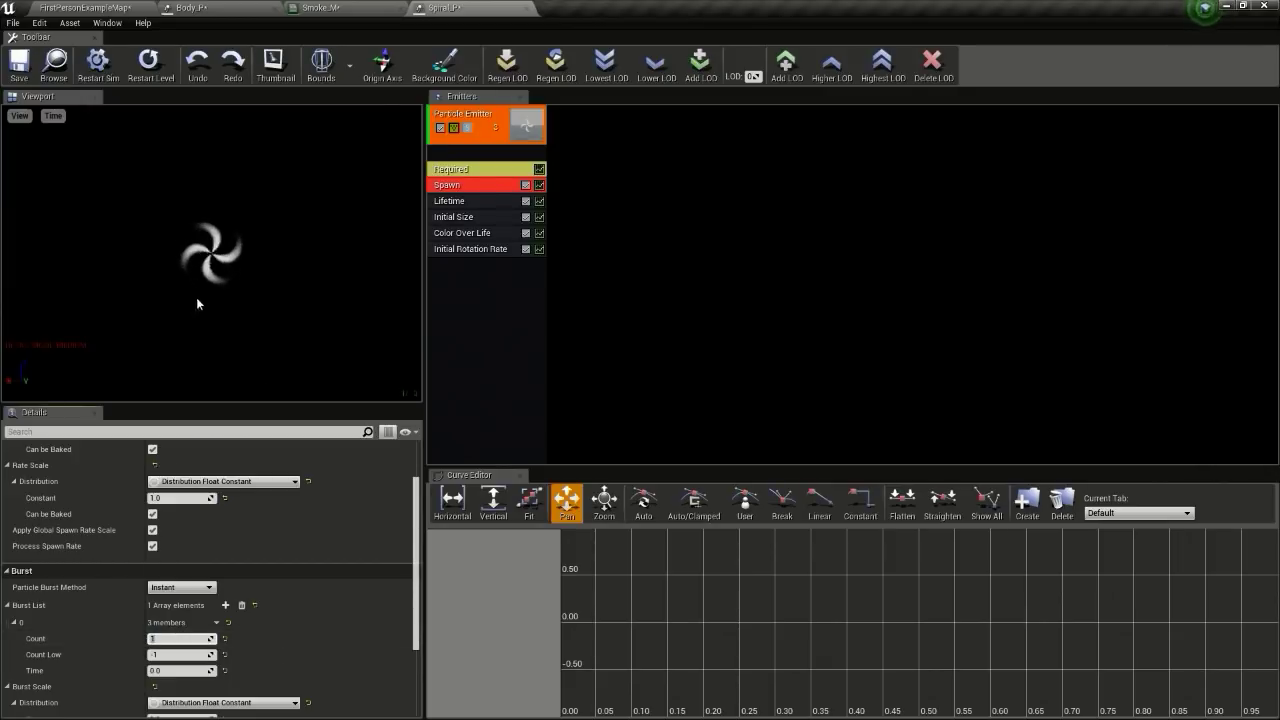
{"action": "left_click_drag", "start_coordinate": [209, 253], "coordinate": [196, 300]}
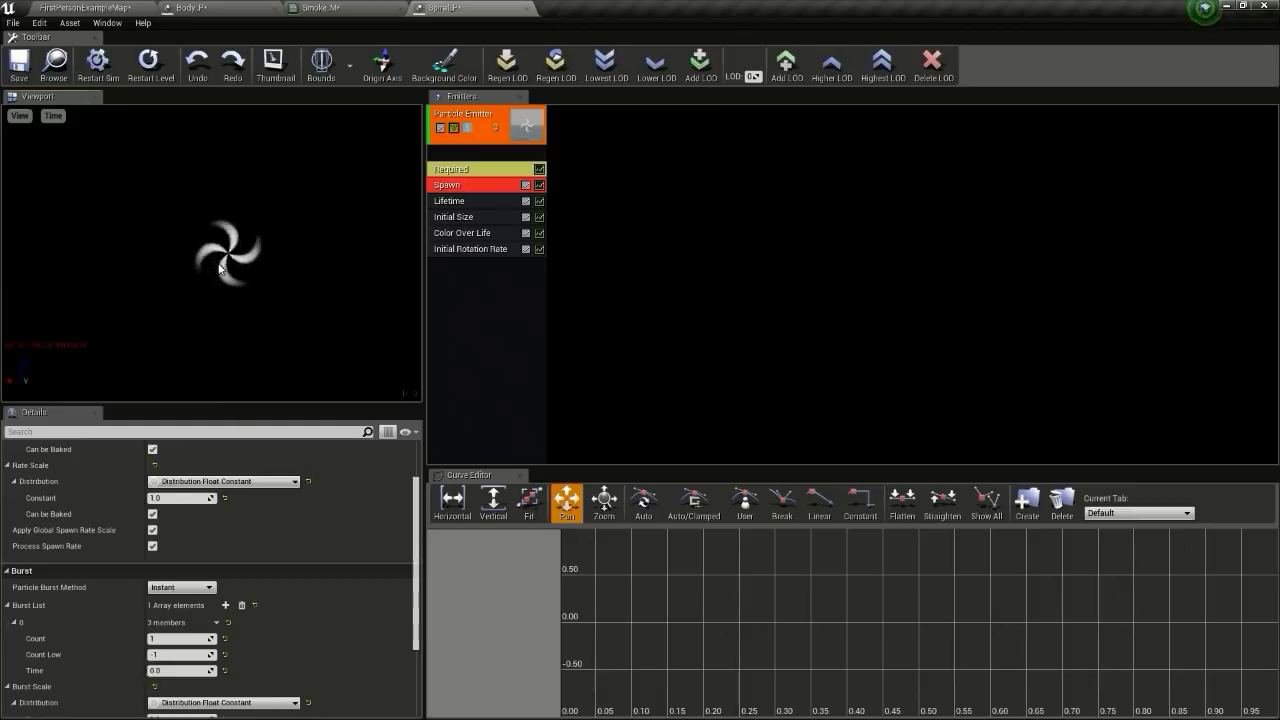
Step: Delete the Color Over Life module and add an Initial Color module in its place
{"action": "left_click", "coordinate": [464, 235]}
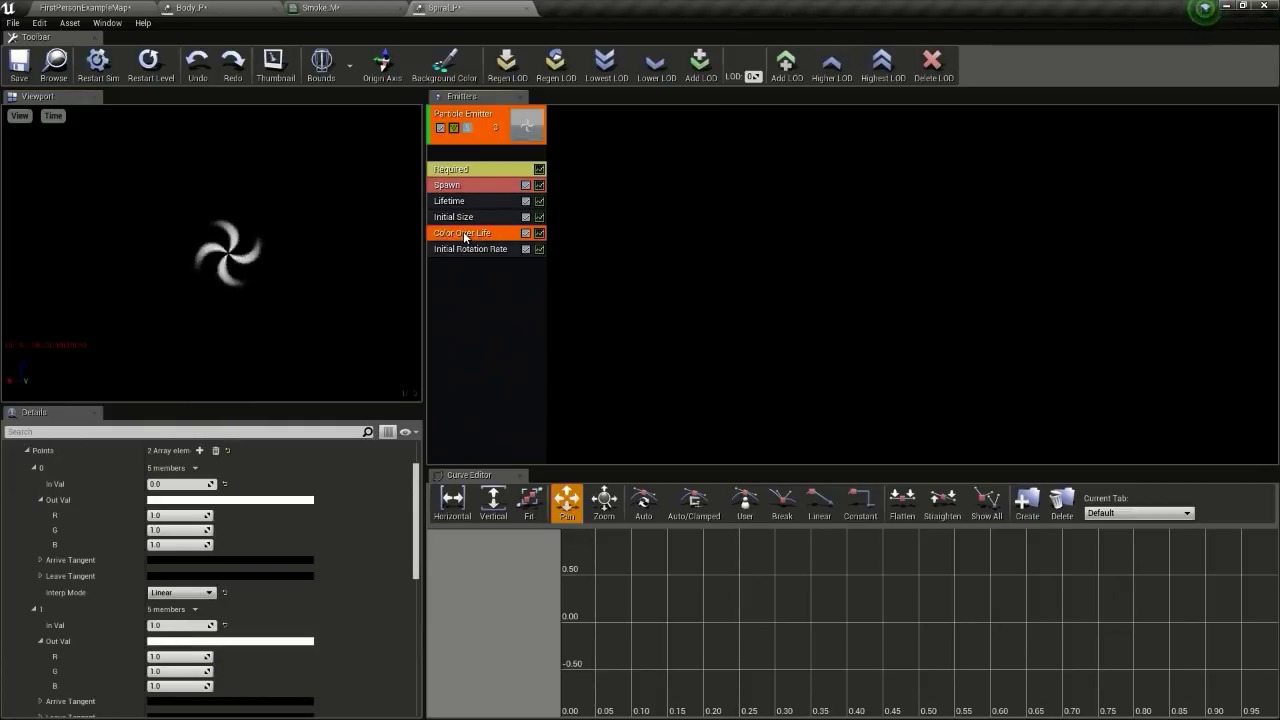
{"action": "key", "text": "Delete"}
{"action": "right_click", "coordinate": [479, 300]}
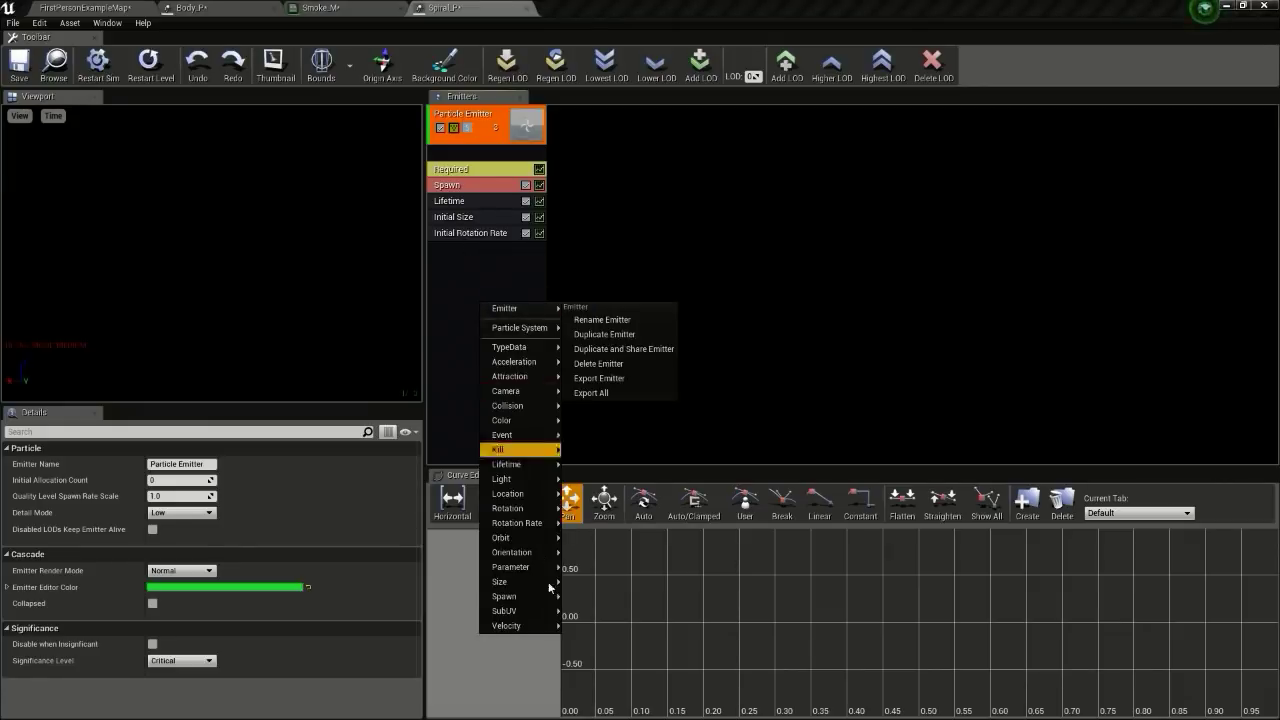
{"action": "mouse_move", "coordinate": [533, 428]}
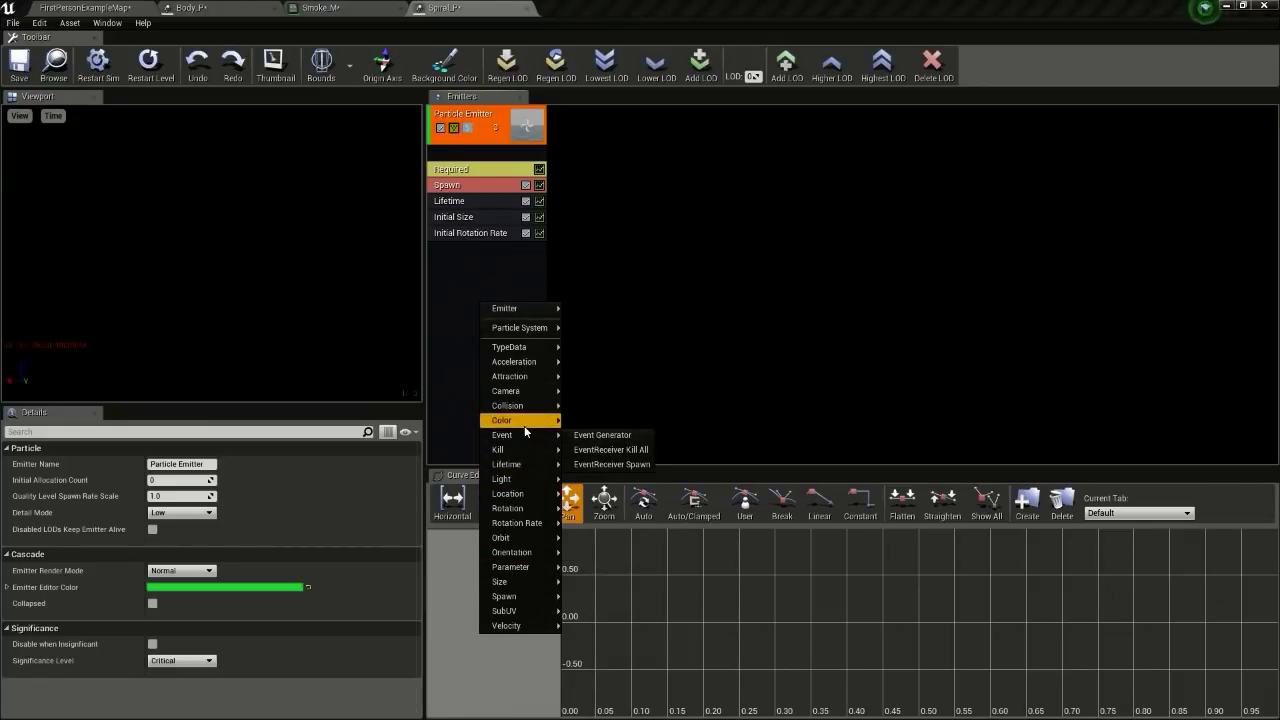
{"action": "left_click", "coordinate": [600, 421]}
Step: Set the Initial Color module's Start Color constant to a glowing yellow with R 22 and G 22
{"action": "left_click", "coordinate": [483, 250]}
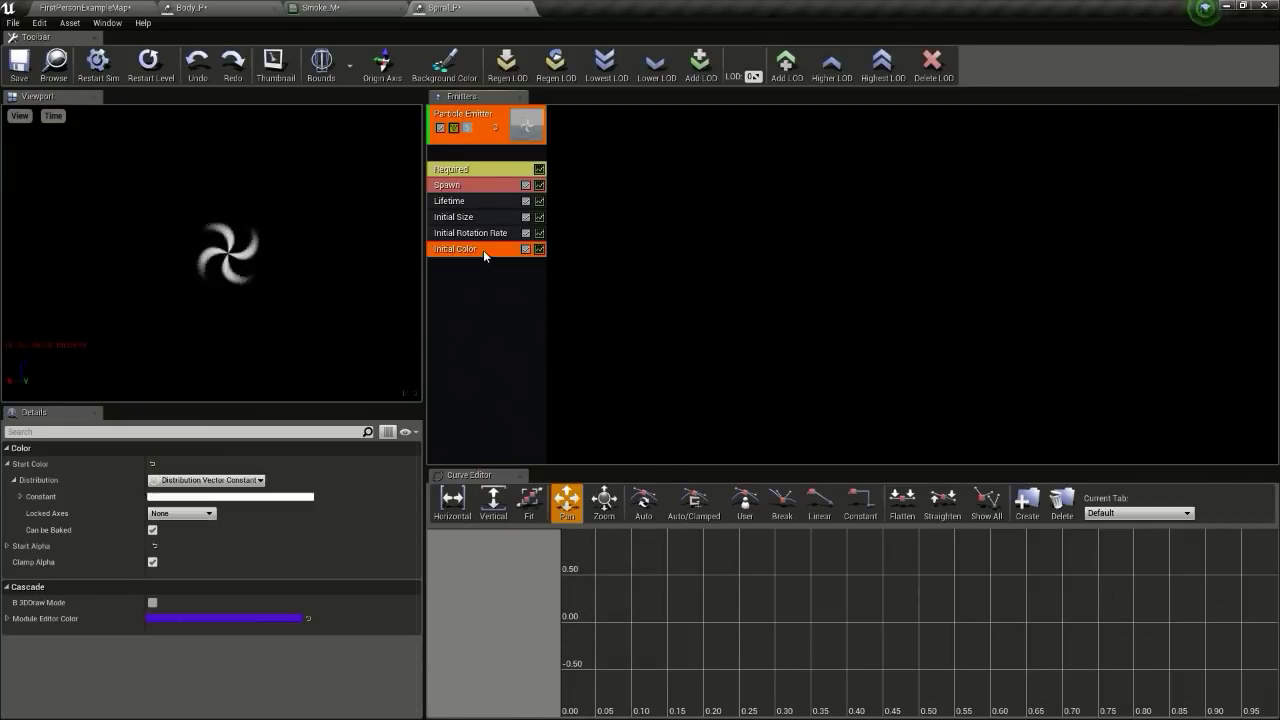
{"action": "left_click", "coordinate": [200, 496]}
{"action": "left_click", "coordinate": [240, 565]}
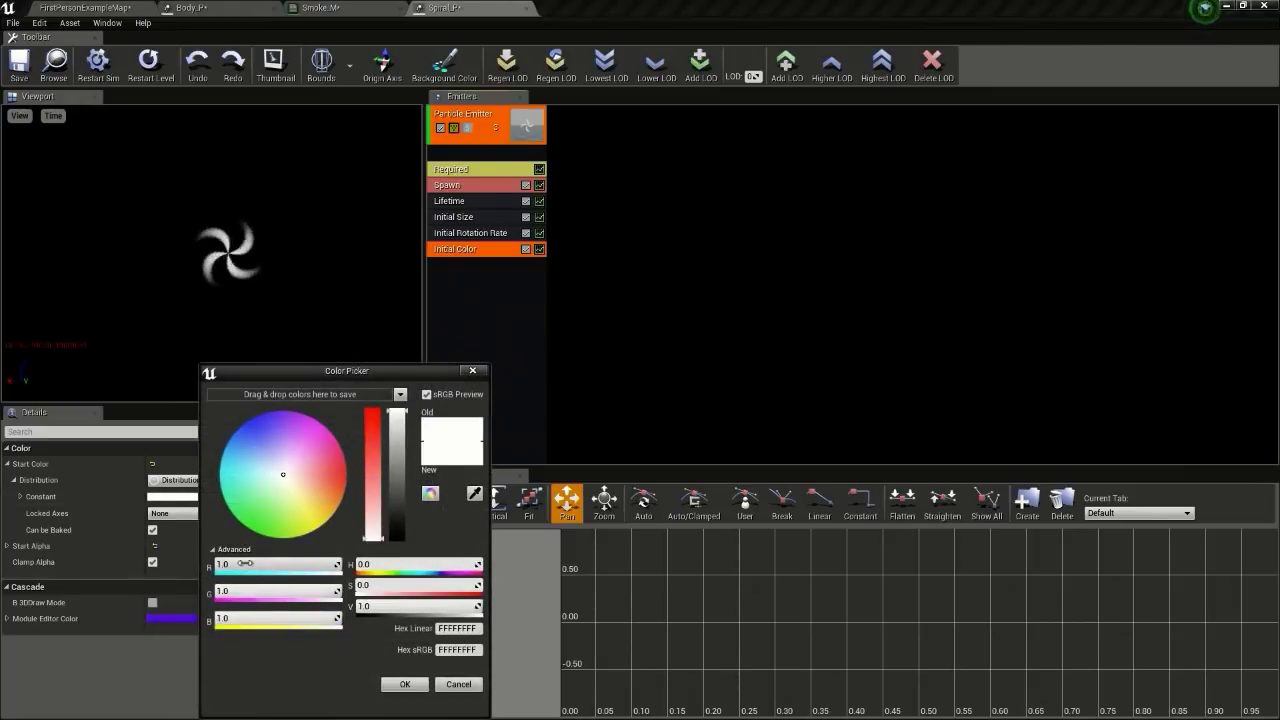
{"action": "type", "text": "22"}
{"action": "left_click", "coordinate": [242, 592]}
{"action": "type", "text": "22"}
{"action": "left_click", "coordinate": [243, 620]}
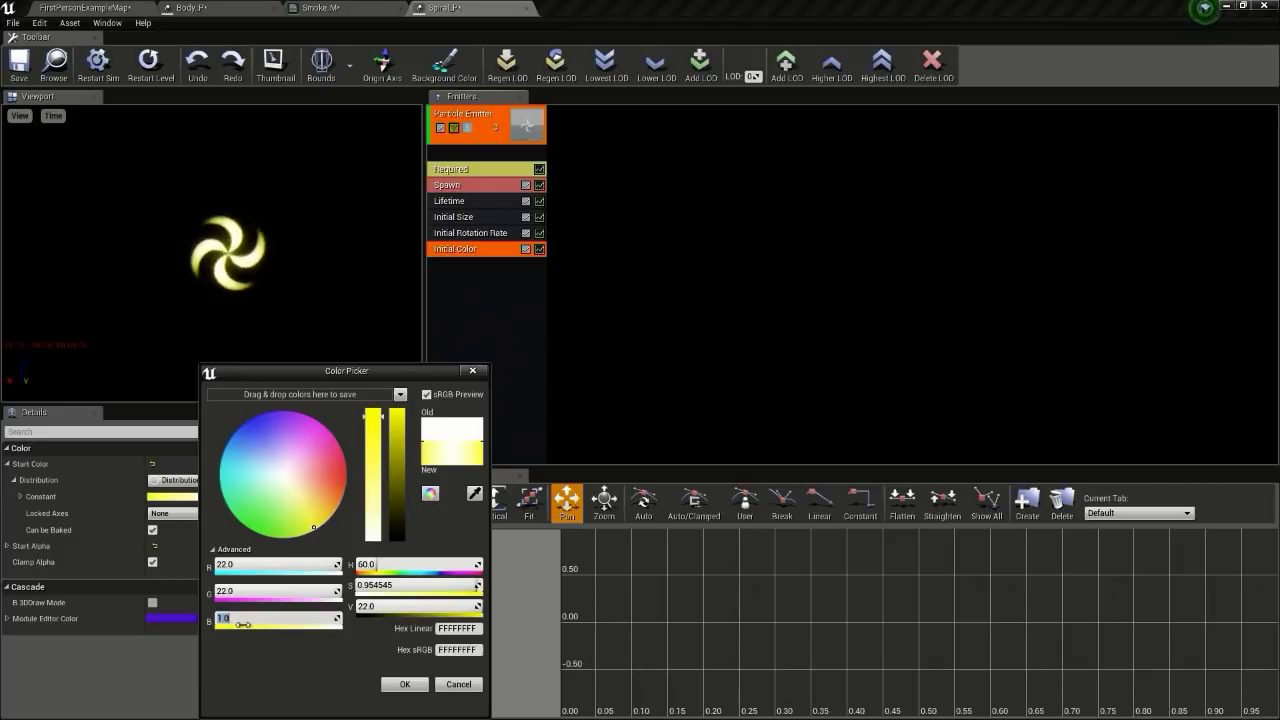
{"action": "left_click", "coordinate": [405, 684]}
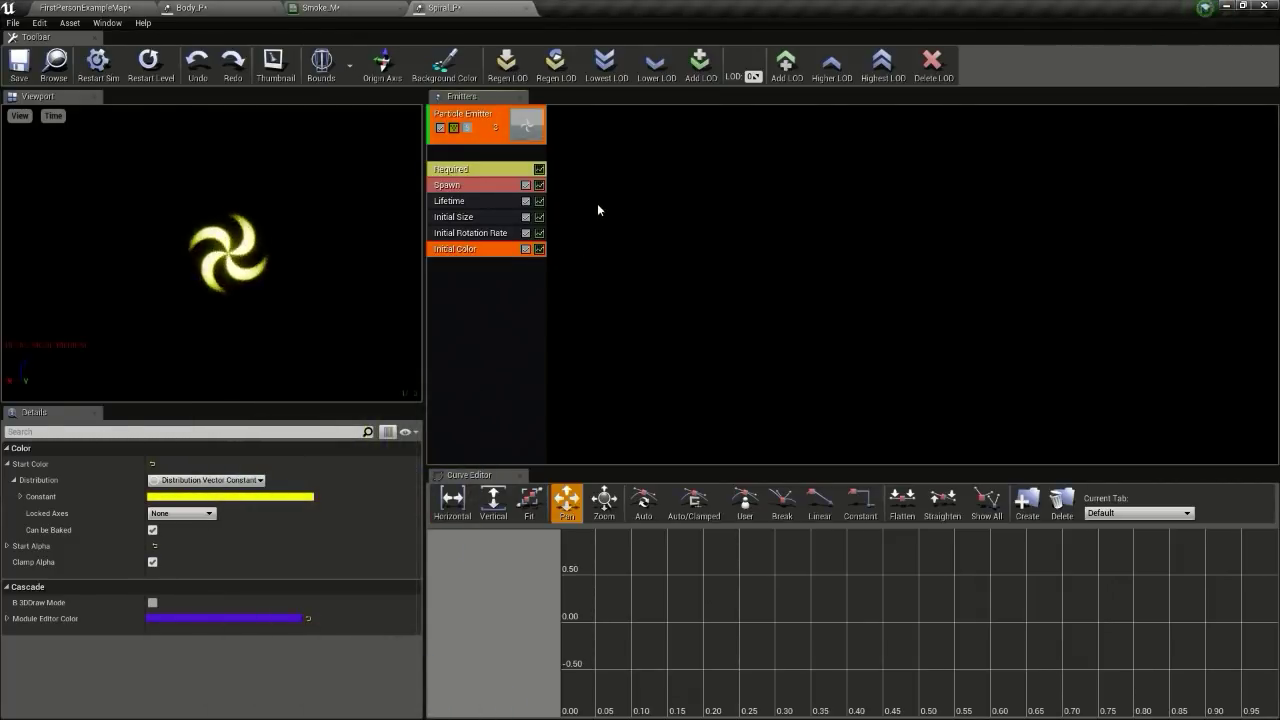
Step: Close the Smoke_M editor, play the FirstPersonExampleMap level and fire the beam at the floating sphere to check the effects
{"action": "left_click", "coordinate": [268, 7]}
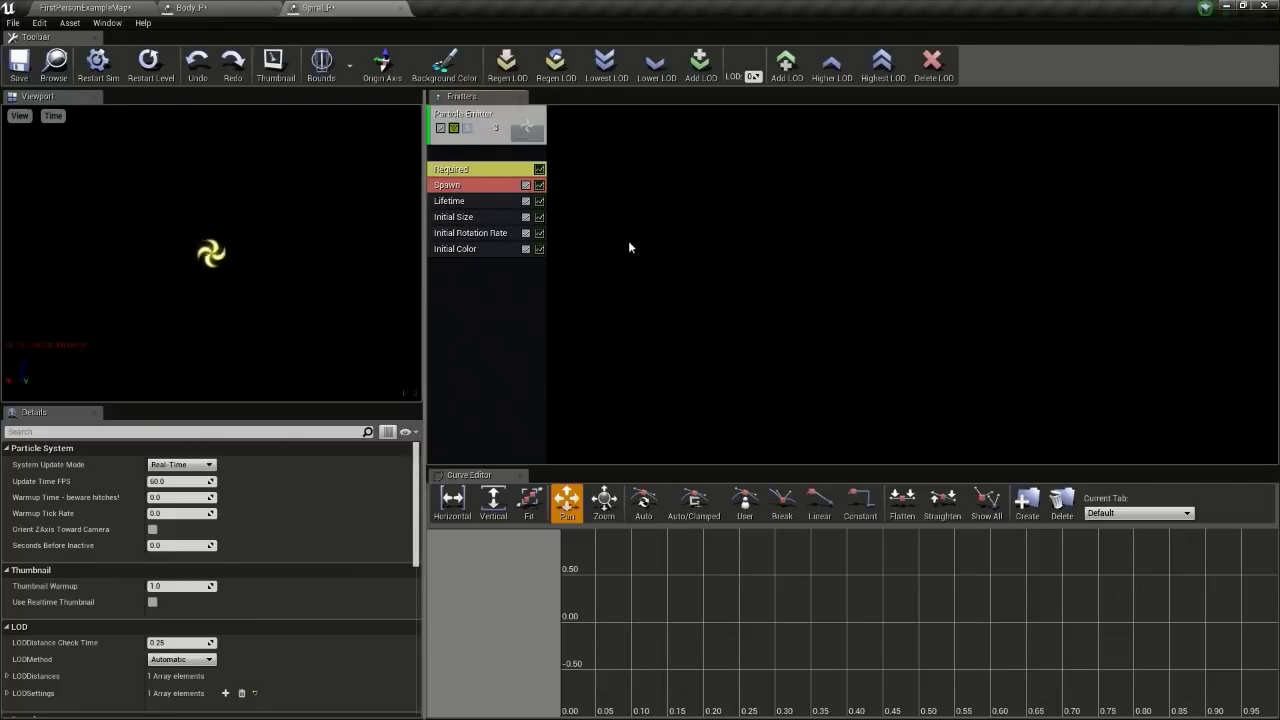
{"action": "left_click", "coordinate": [95, 8]}
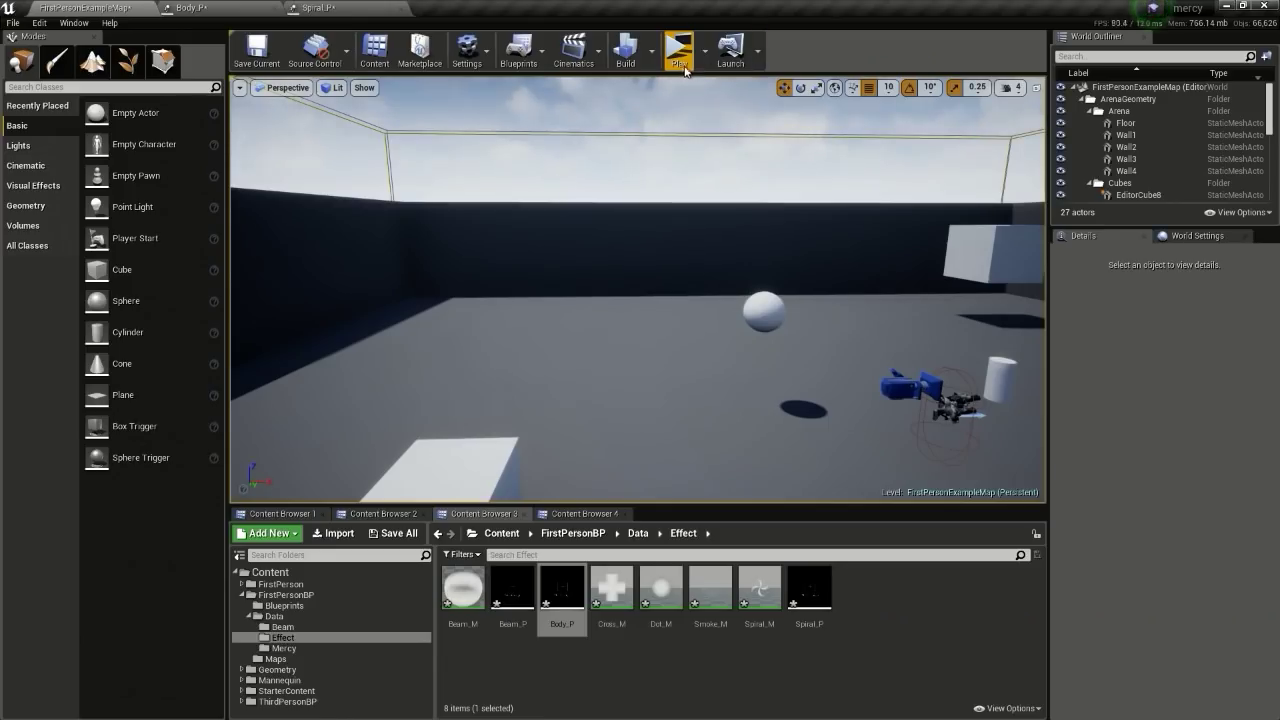
{"action": "left_click", "coordinate": [678, 52]}
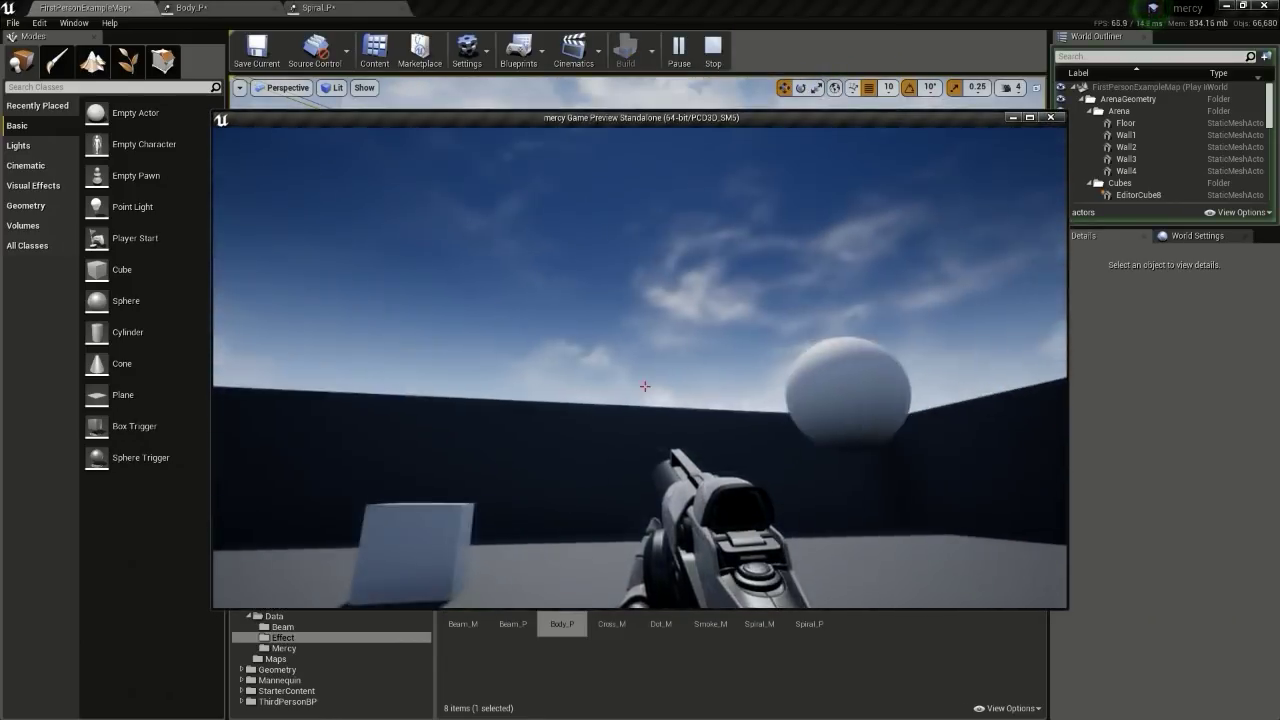
{"action": "left_click", "coordinate": [645, 386]}
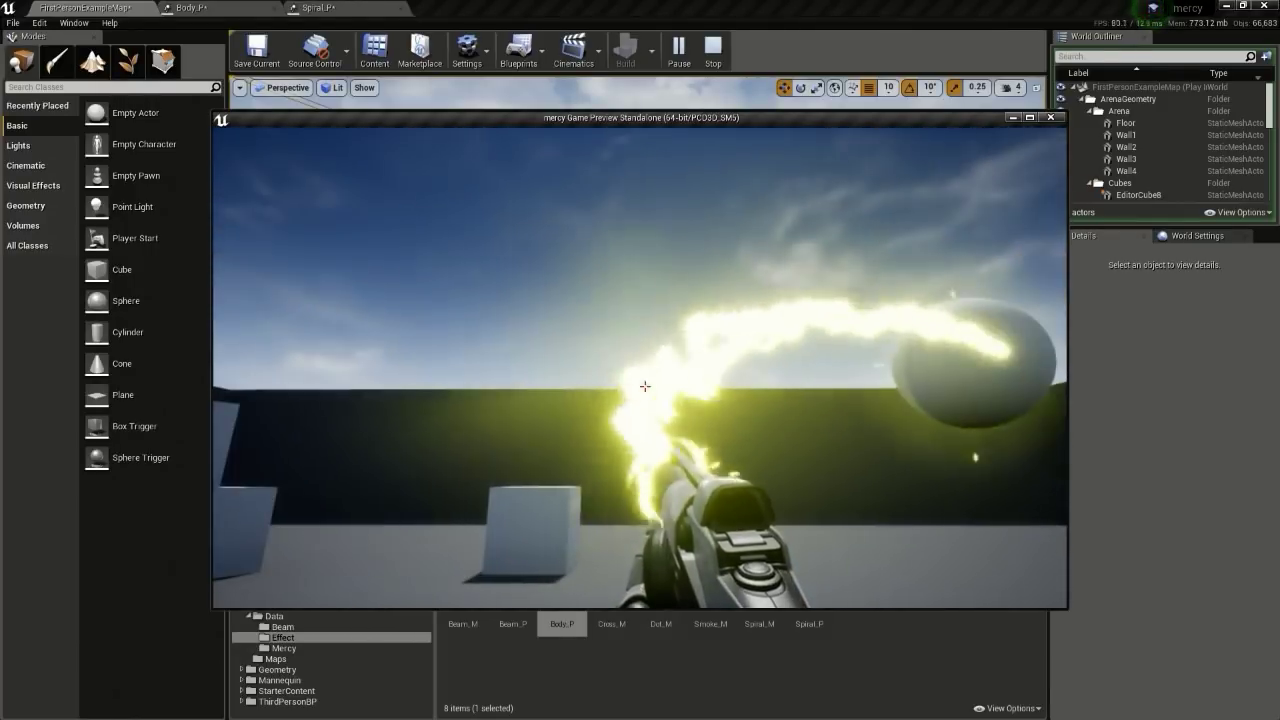
{"action": "key", "text": "Escape"}
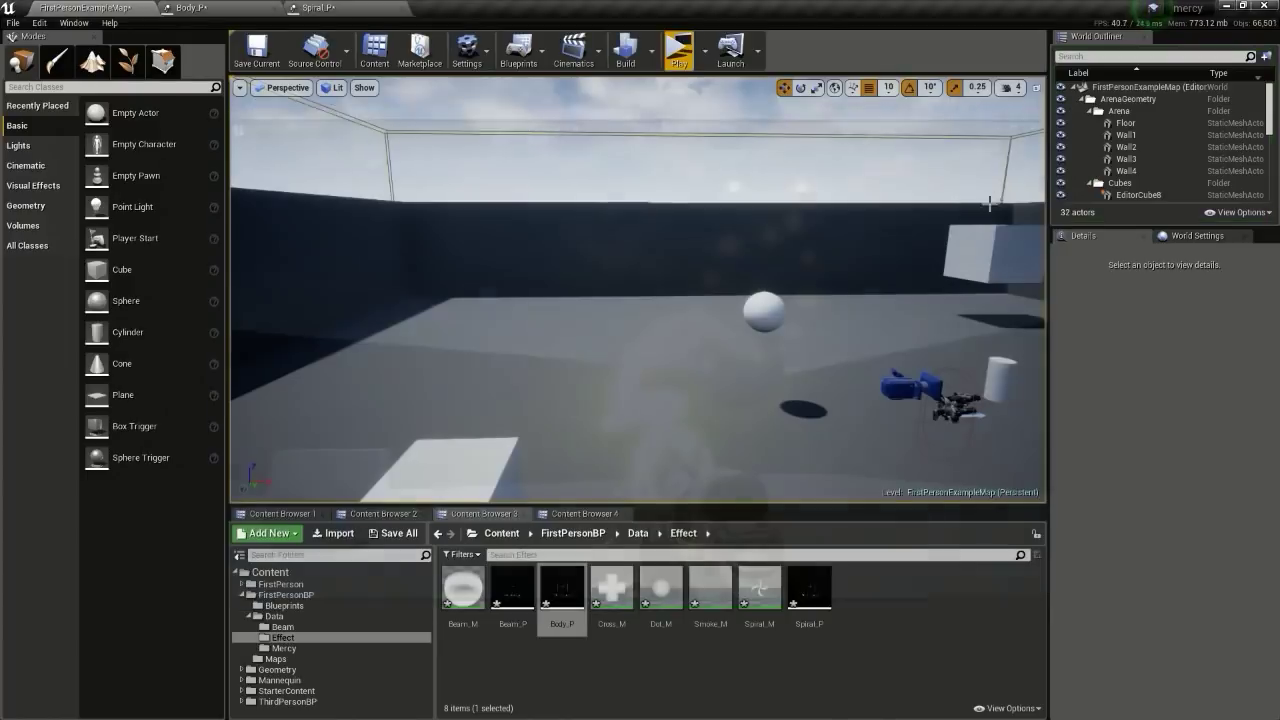
{"action": "left_click", "coordinate": [348, 8]}
{"action": "left_click", "coordinate": [96, 7]}
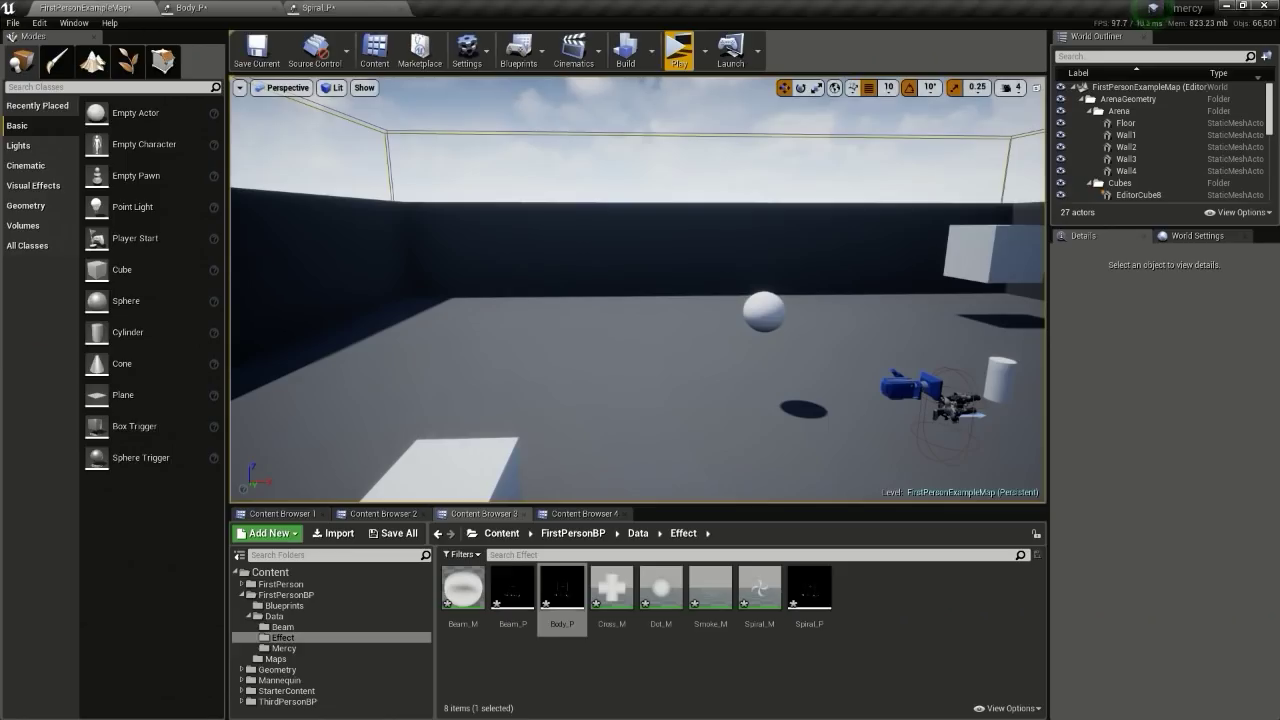
Step: Add a second particle emitter with the Dot_M material to Spiral_P and set its Initial Velocity Max X and Y to 100
{"action": "left_click", "coordinate": [370, 8]}
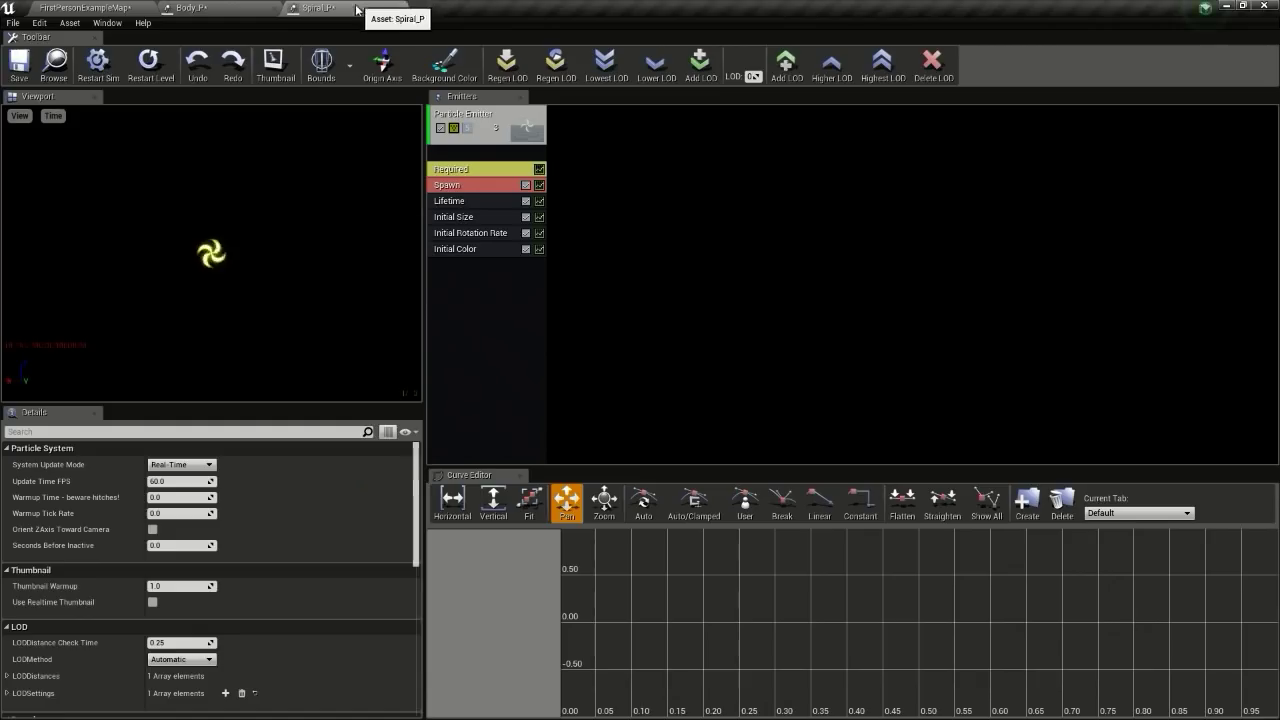
{"action": "left_click", "coordinate": [668, 241]}
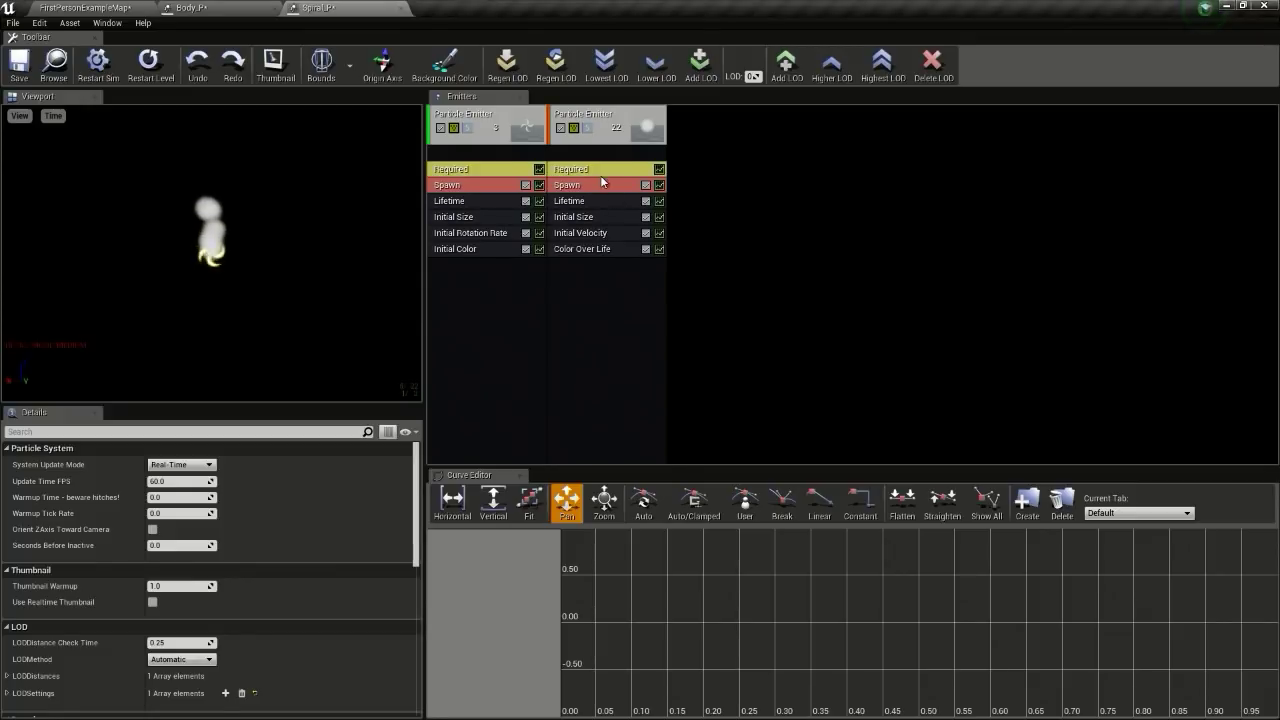
{"action": "left_click", "coordinate": [580, 232]}
{"action": "double_click", "coordinate": [172, 494]}
{"action": "type", "text": "100"}
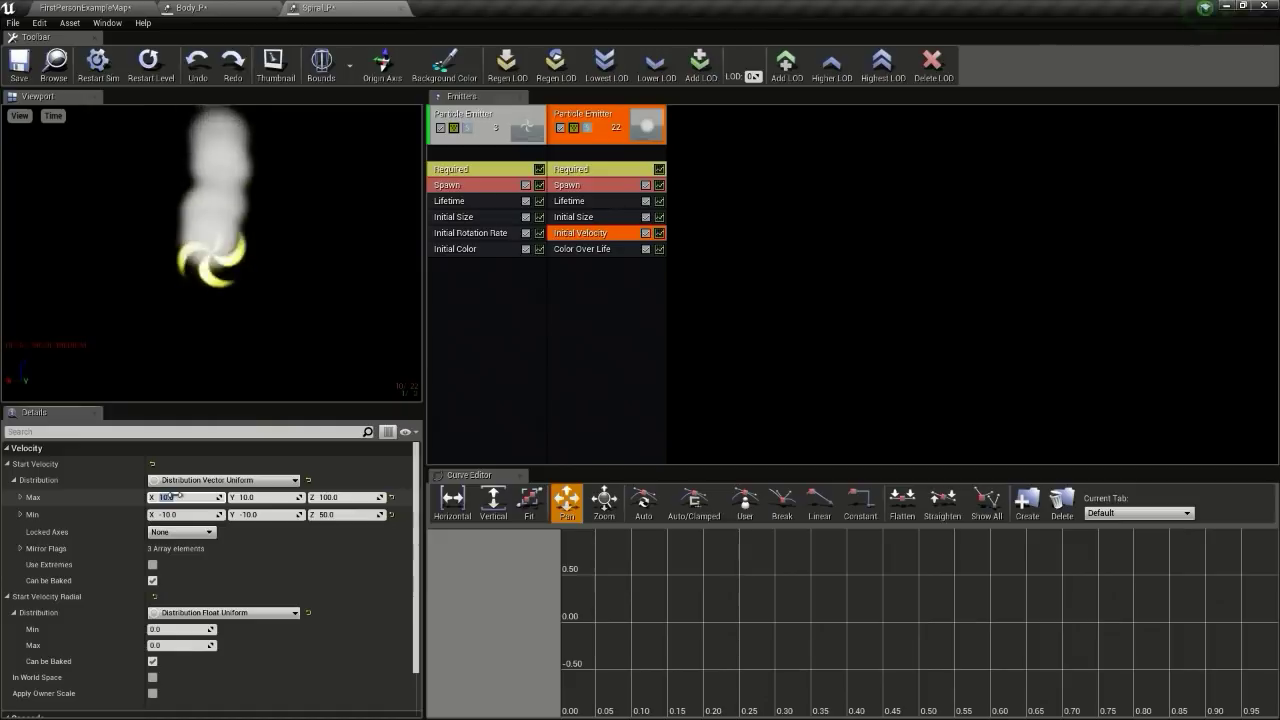
{"action": "key", "text": "Tab"}
{"action": "type", "text": "100"}
{"action": "key", "text": "Tab"}
{"action": "key", "text": "Tab"}
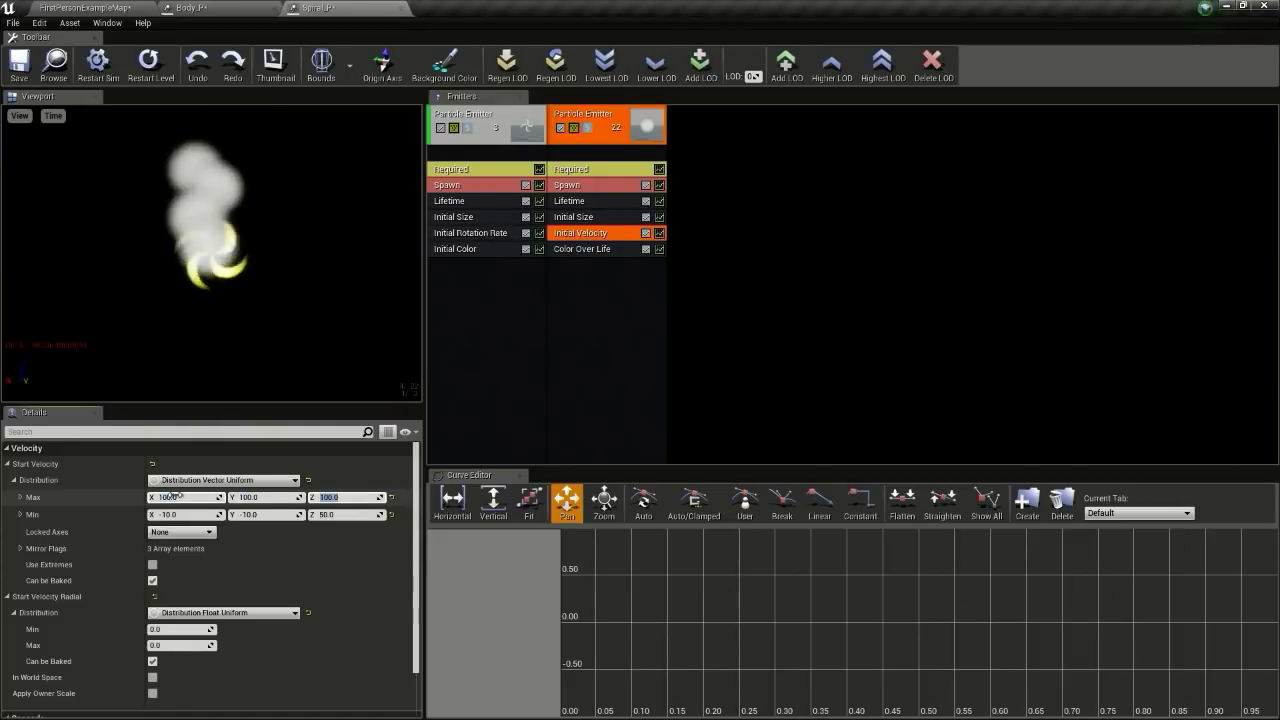
Step: Set the second emitter's Initial Velocity Min to -100 on X, Y and Z
{"action": "type", "text": "-100"}
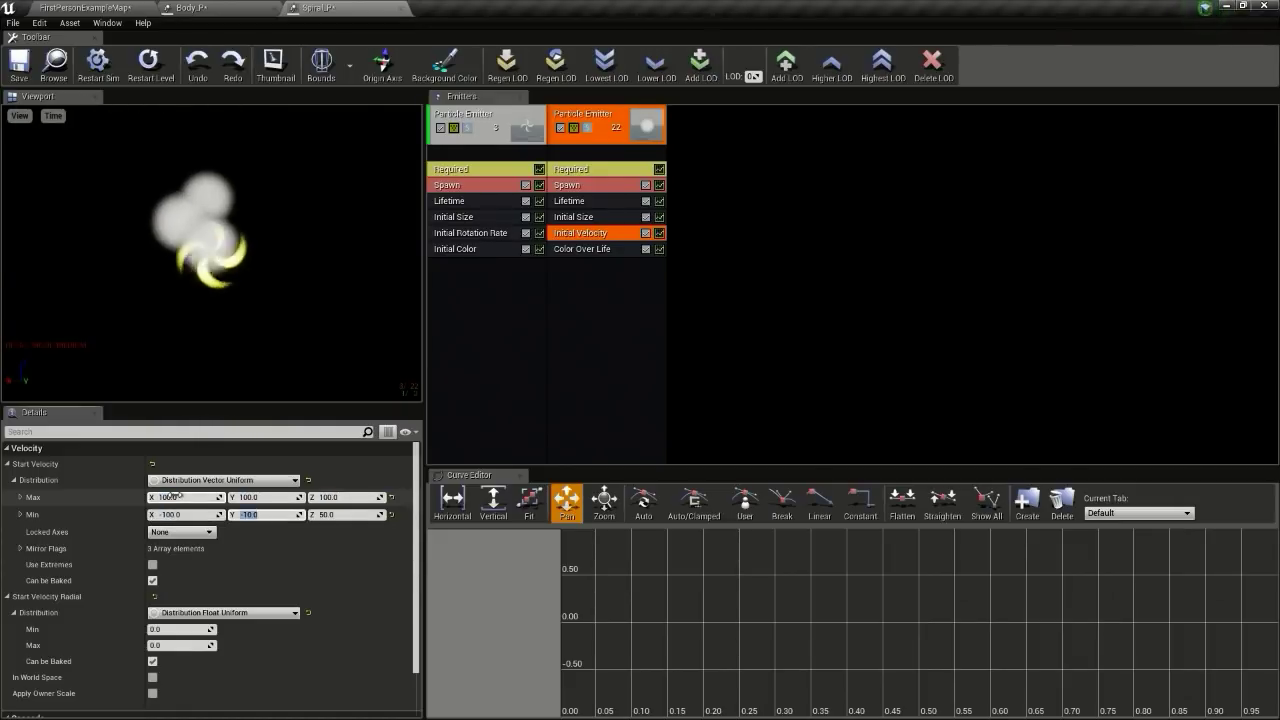
{"action": "key", "text": "Tab"}
{"action": "type", "text": "-100"}
{"action": "key", "text": "Tab"}
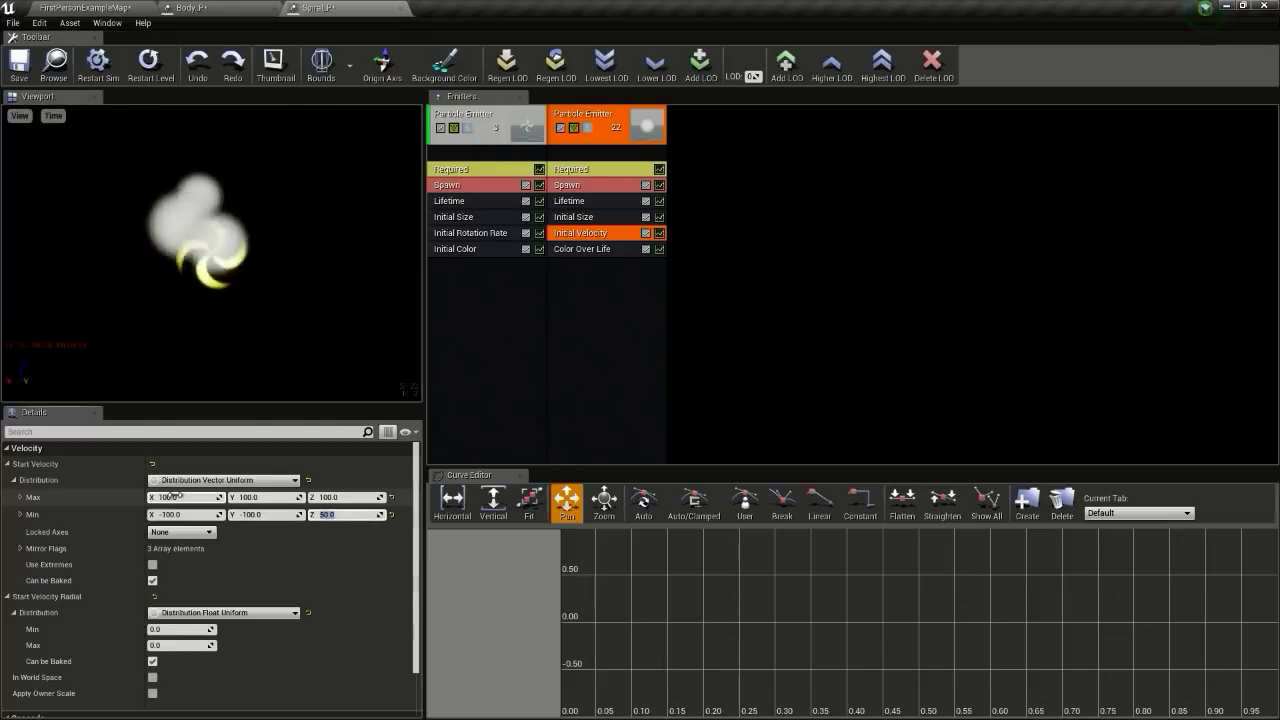
{"action": "type", "text": "-100"}
{"action": "key", "text": "Return"}
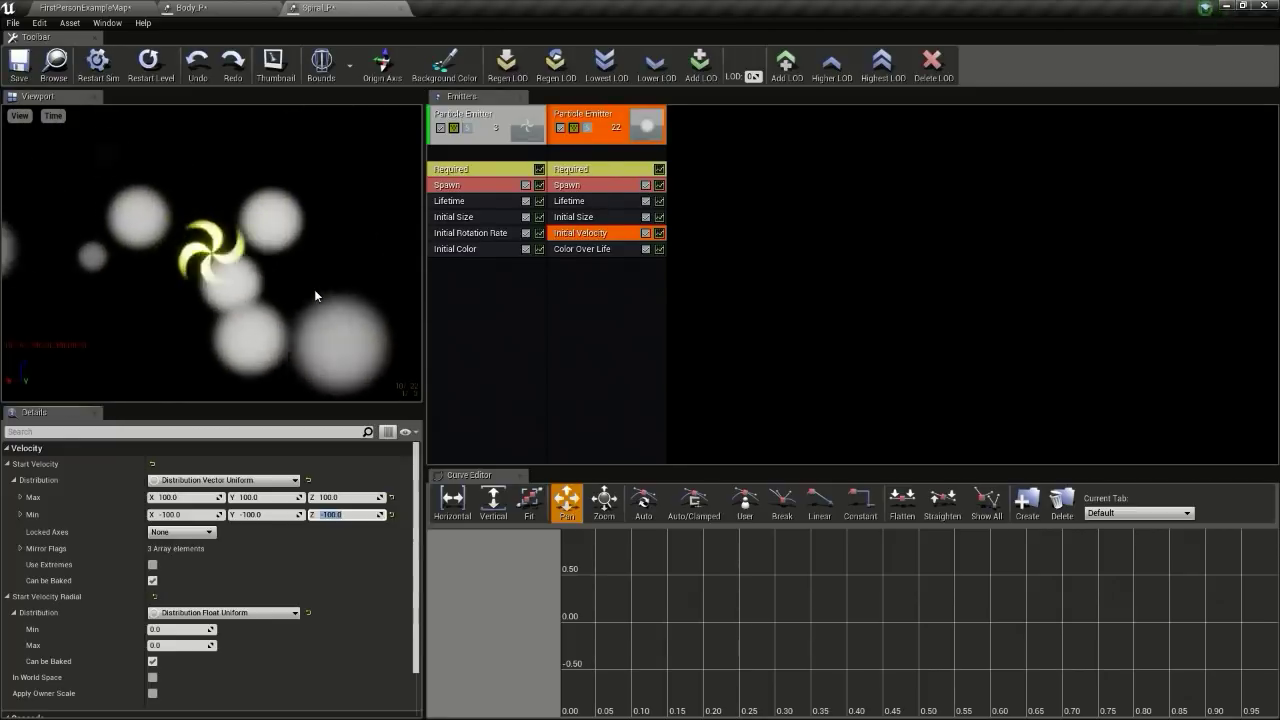
Step: Set the second emitter's Initial Size to a Max X of 2 and a Min X of 1
{"action": "left_click", "coordinate": [578, 217]}
{"action": "left_click", "coordinate": [209, 496]}
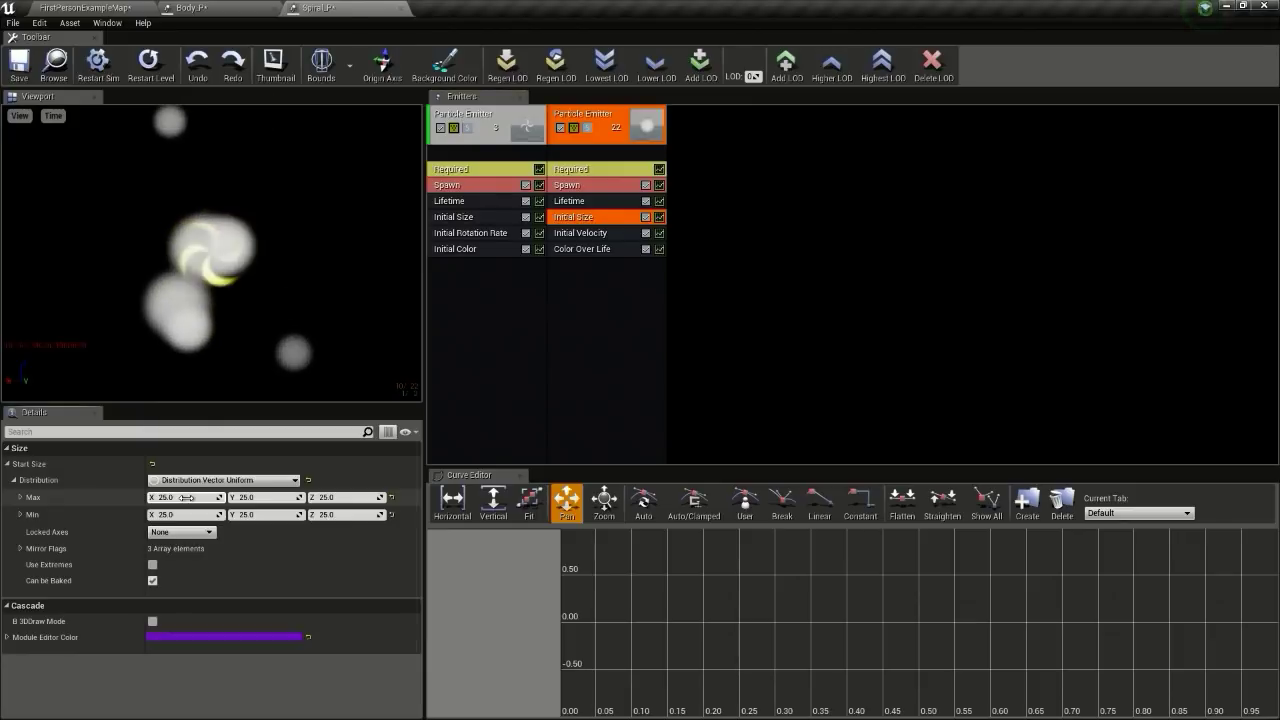
{"action": "type", "text": "2"}
{"action": "key", "text": "Tab"}
{"action": "type", "text": "2"}
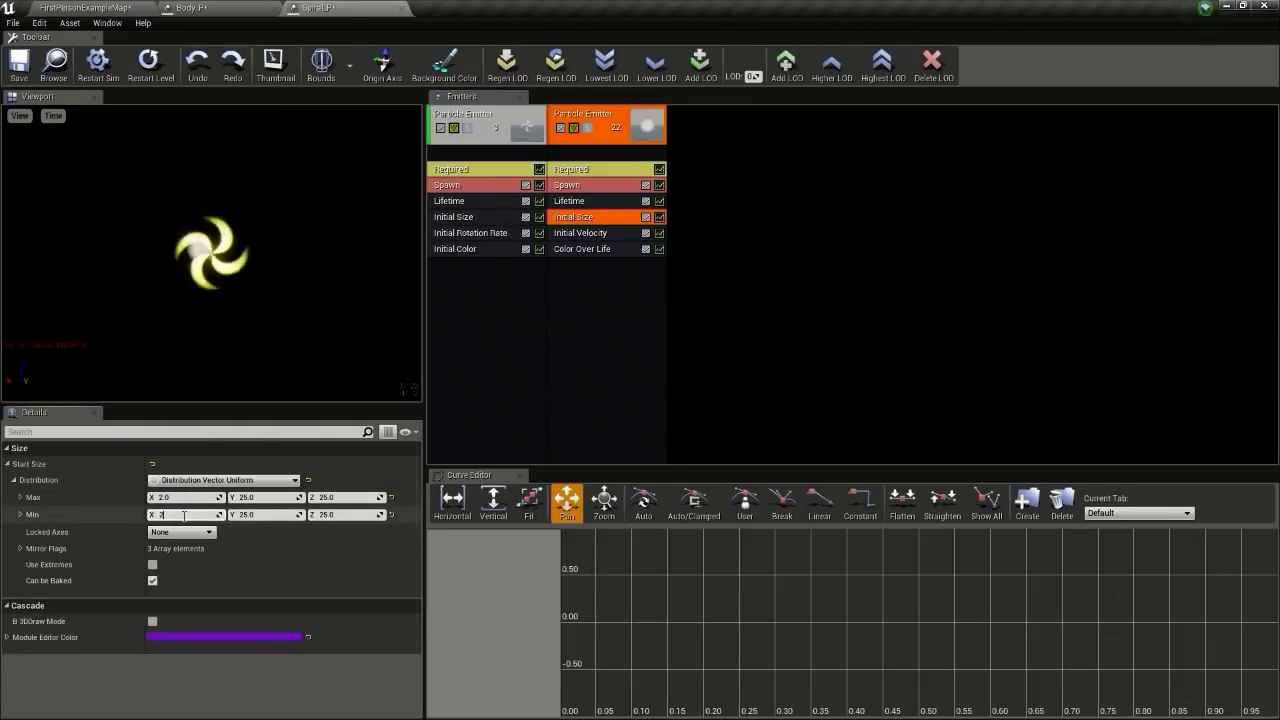
{"action": "key", "text": "Return"}
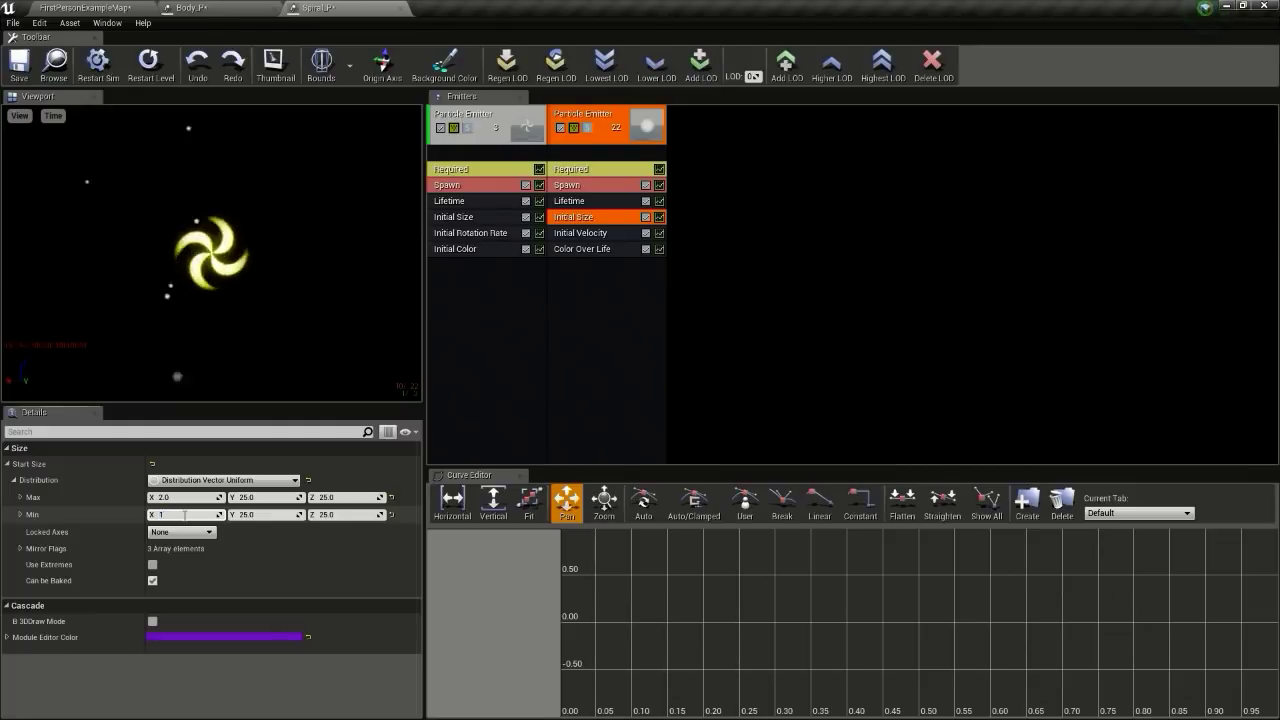
{"action": "type", "text": "1"}
{"action": "key", "text": "Return"}
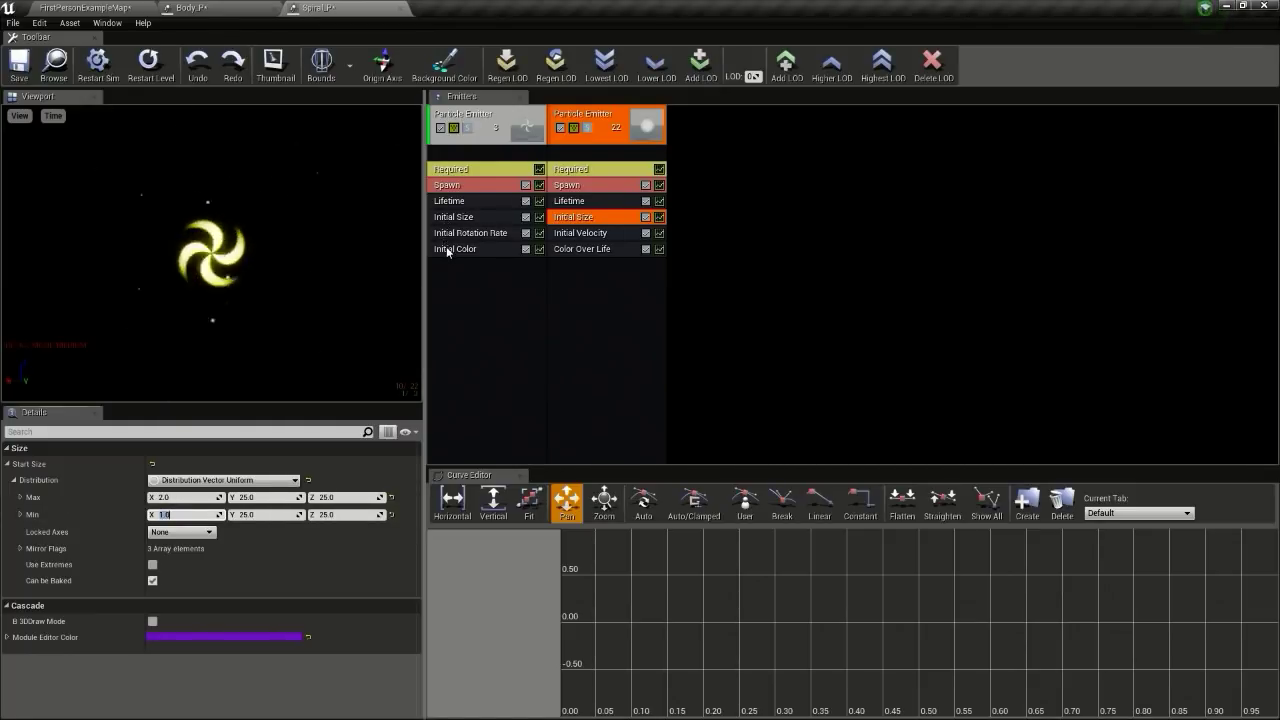
Step: Set the second emitter's Color Over Life point 0 to a glowing yellow with R 22, G 22 and B 0
{"action": "left_click", "coordinate": [586, 250]}
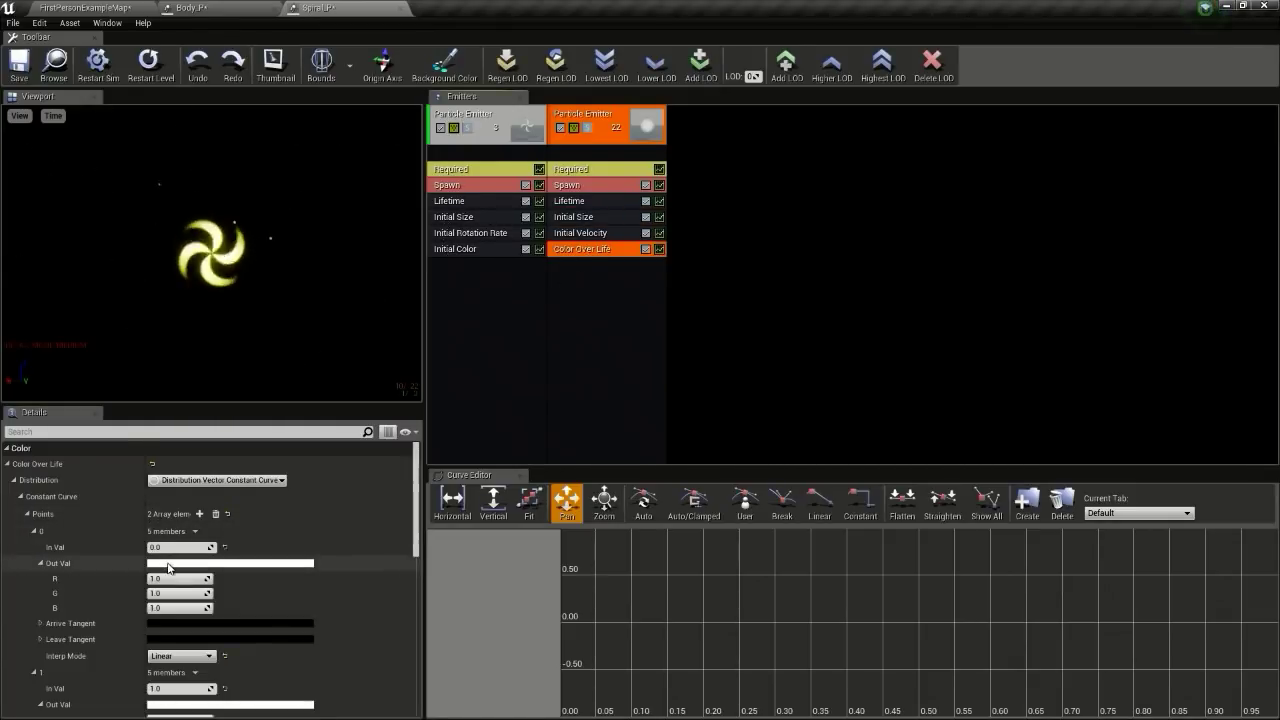
{"action": "left_click", "coordinate": [160, 563]}
{"action": "left_click", "coordinate": [226, 566]}
{"action": "type", "text": "22"}
{"action": "left_click", "coordinate": [224, 591]}
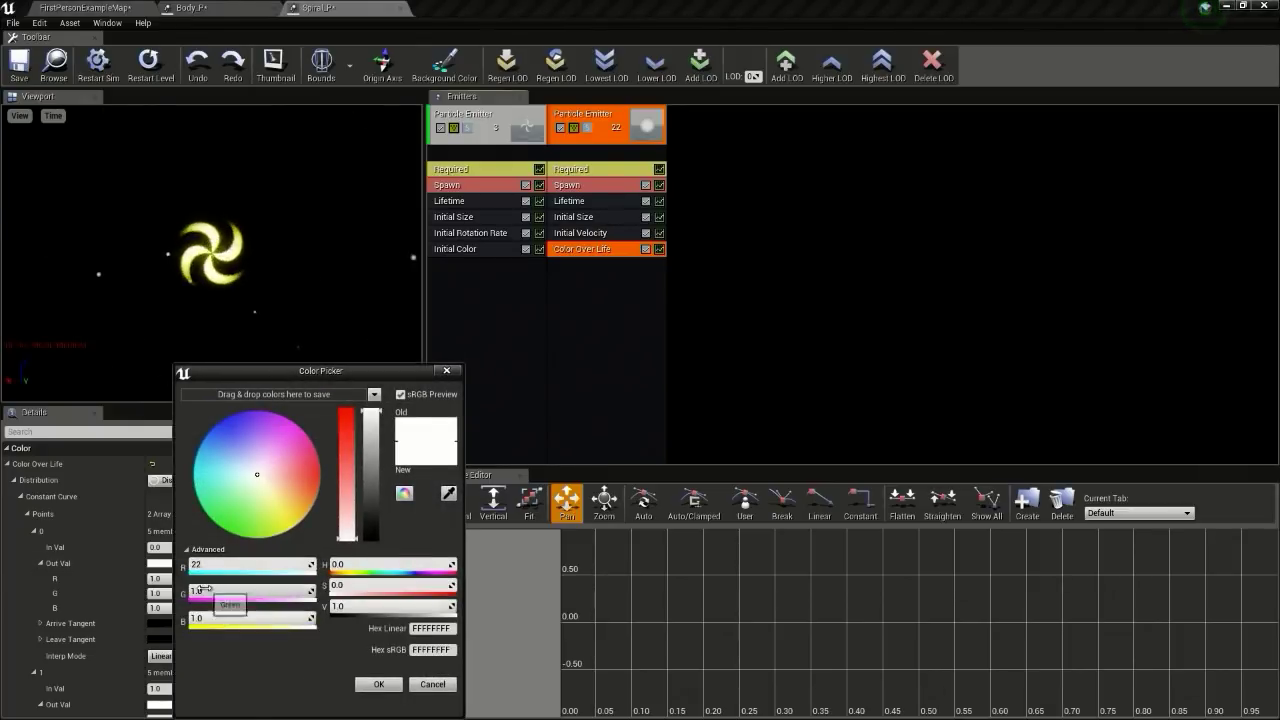
{"action": "type", "text": "22"}
{"action": "key", "text": "Return"}
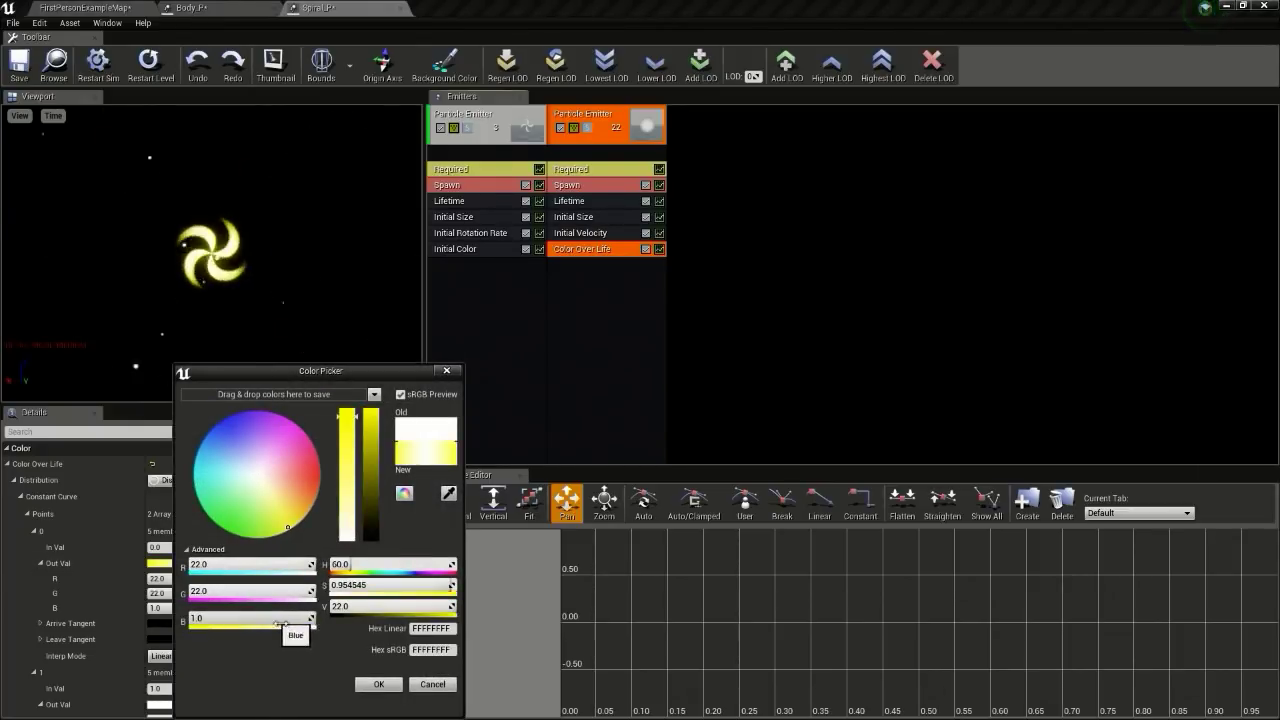
{"action": "left_click", "coordinate": [296, 624]}
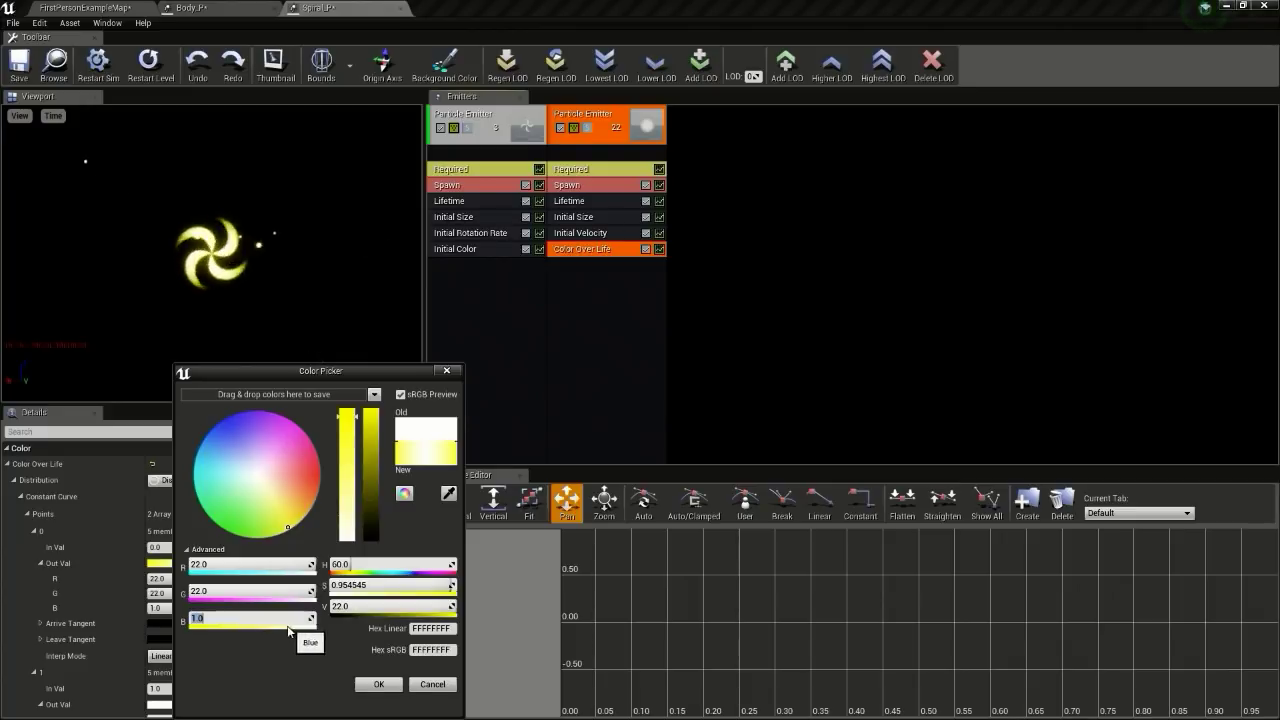
{"action": "type", "text": "0"}
{"action": "left_click", "coordinate": [378, 684]}
Step: Set the Out Val of Color Over Life point 1 to black
{"action": "scroll", "coordinate": [212, 648], "scroll_direction": "down", "scroll_amount": 2}
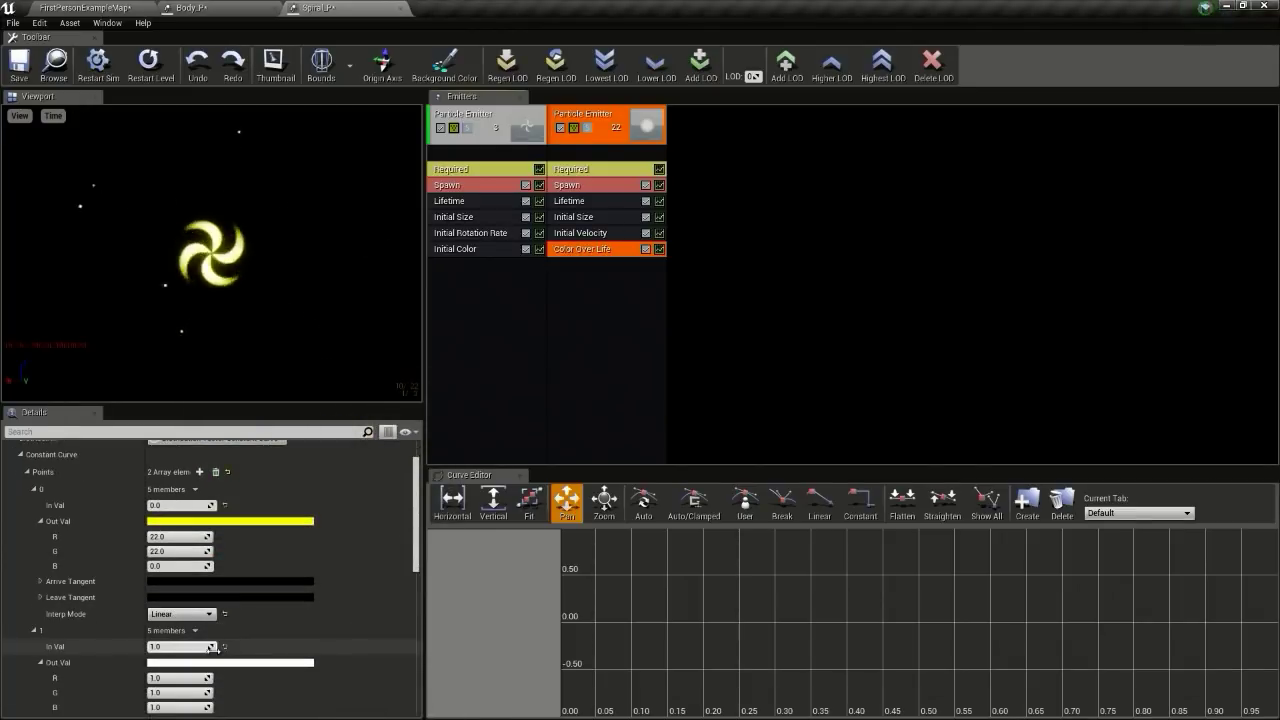
{"action": "left_click", "coordinate": [225, 662]}
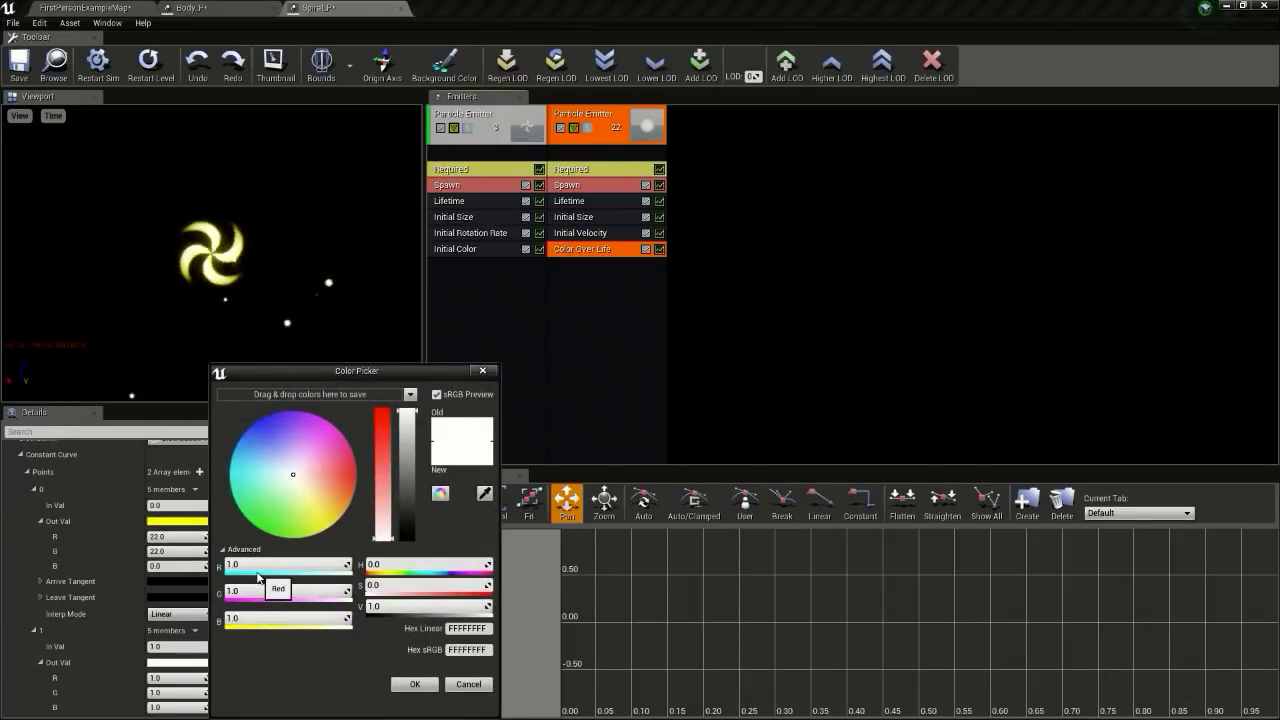
{"action": "left_click_drag", "start_coordinate": [406, 520], "coordinate": [419, 622]}
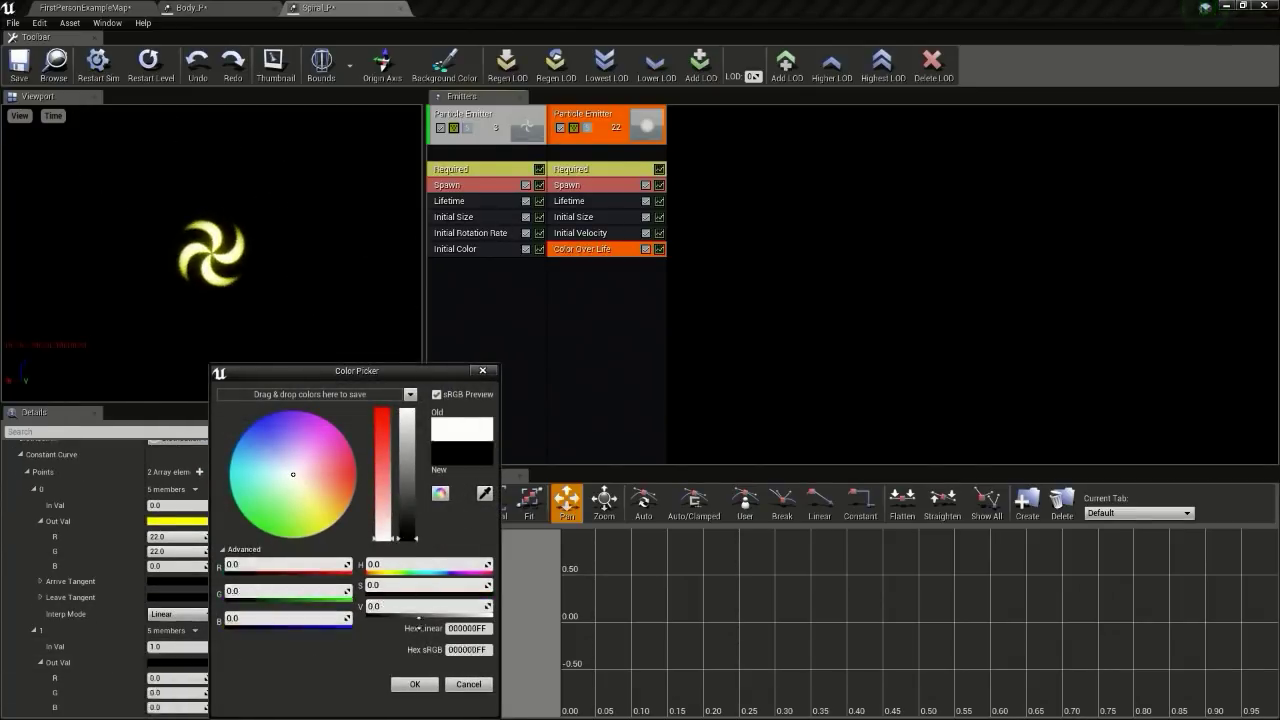
{"action": "left_click", "coordinate": [431, 687]}
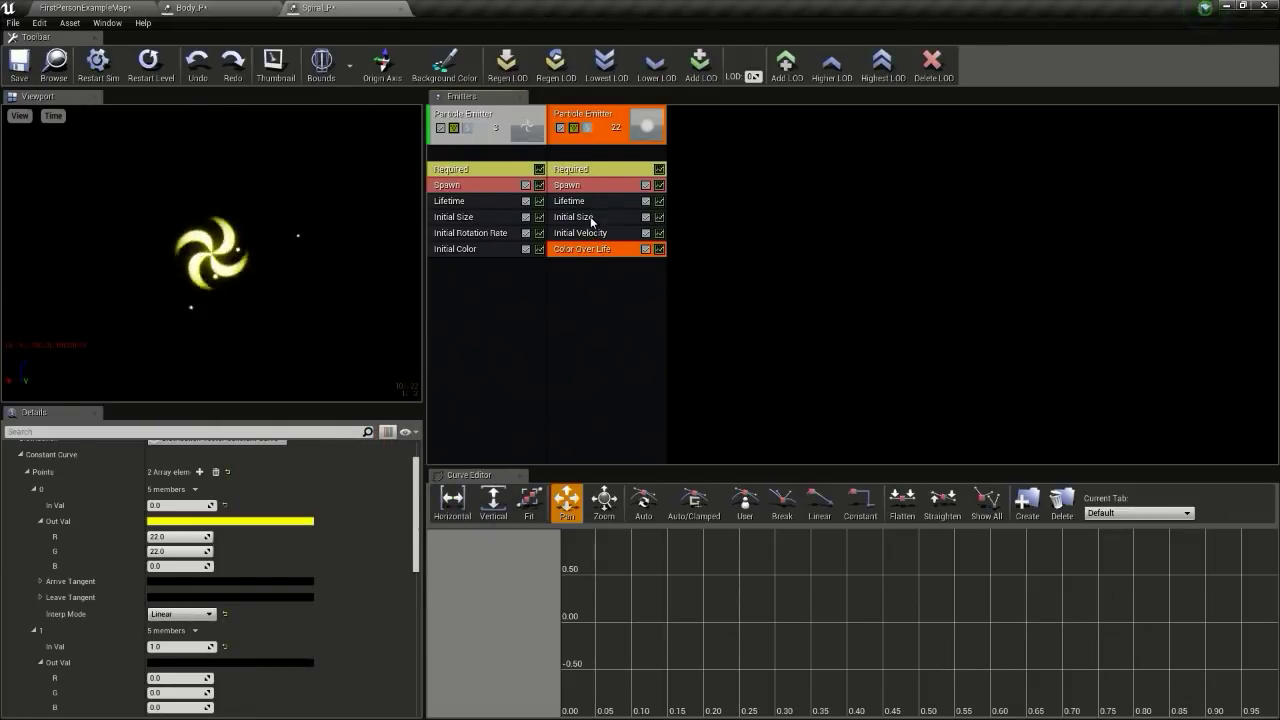
Step: Change the second emitter's Lifetime to a Distribution Float Constant of 0.2 and save Spiral_P
{"action": "left_click", "coordinate": [570, 201]}
{"action": "left_click", "coordinate": [225, 480]}
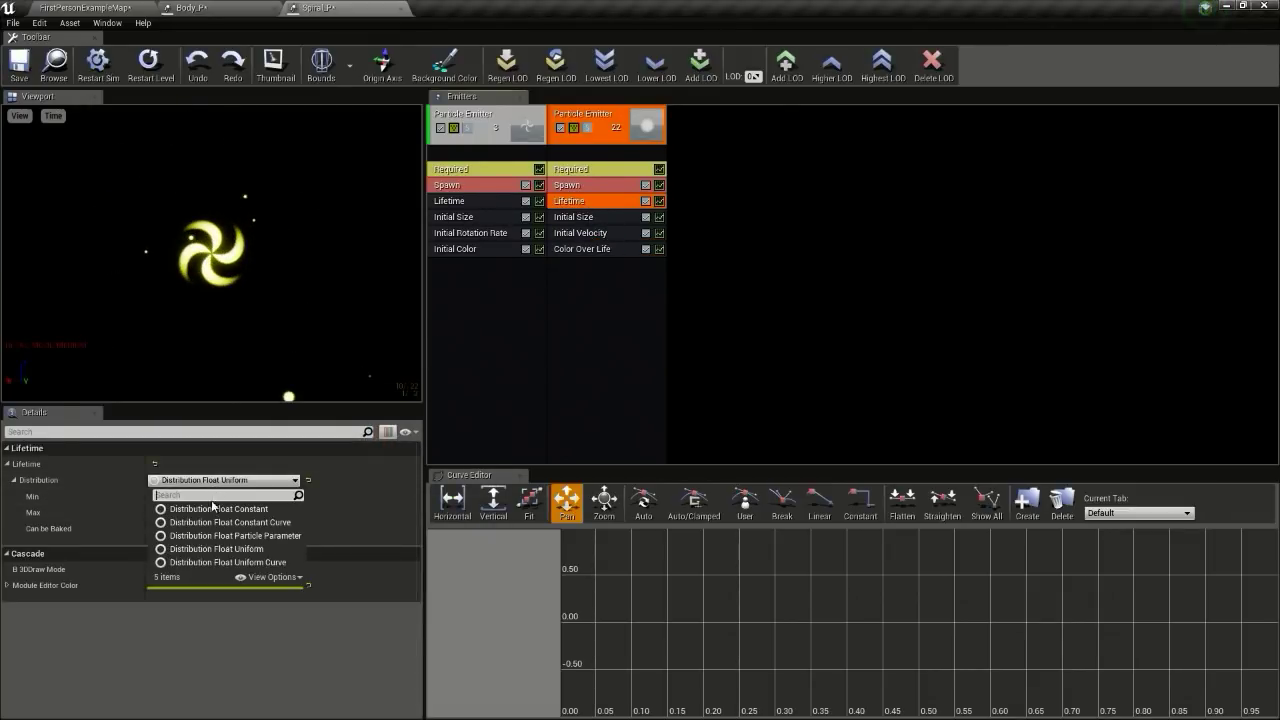
{"action": "left_click", "coordinate": [212, 508]}
{"action": "left_click", "coordinate": [187, 496]}
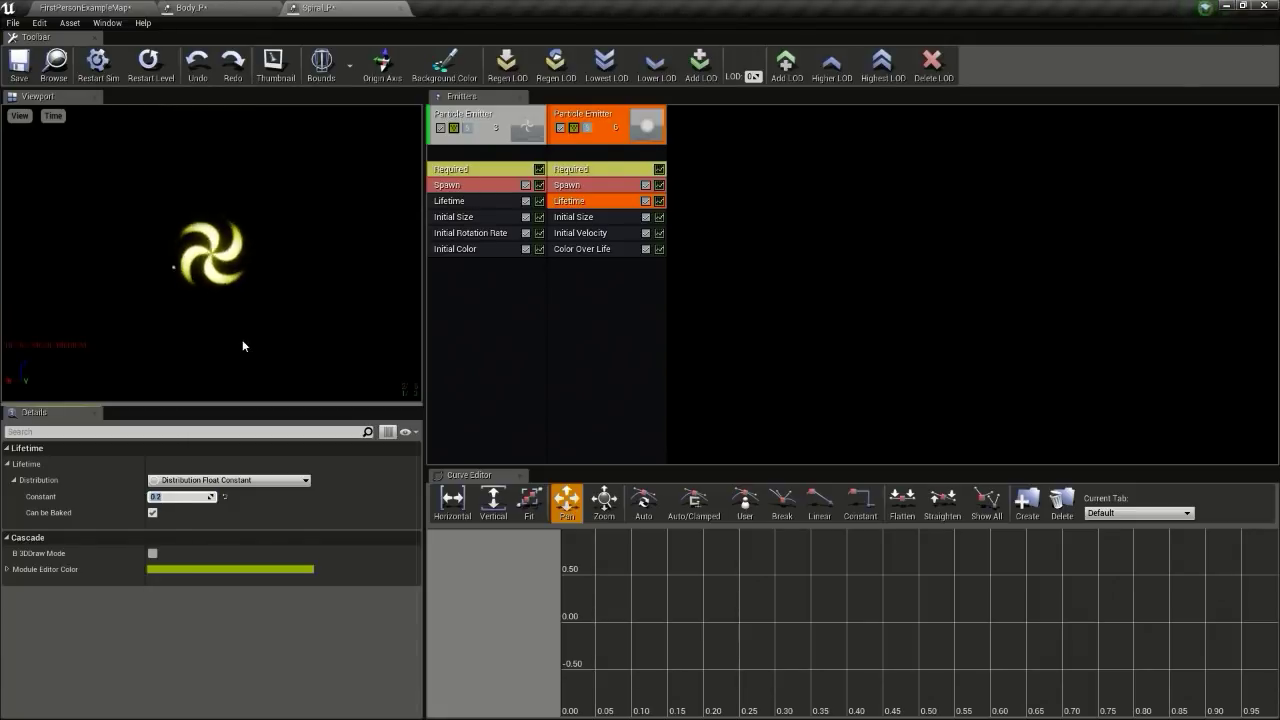
{"action": "left_click", "coordinate": [21, 70]}
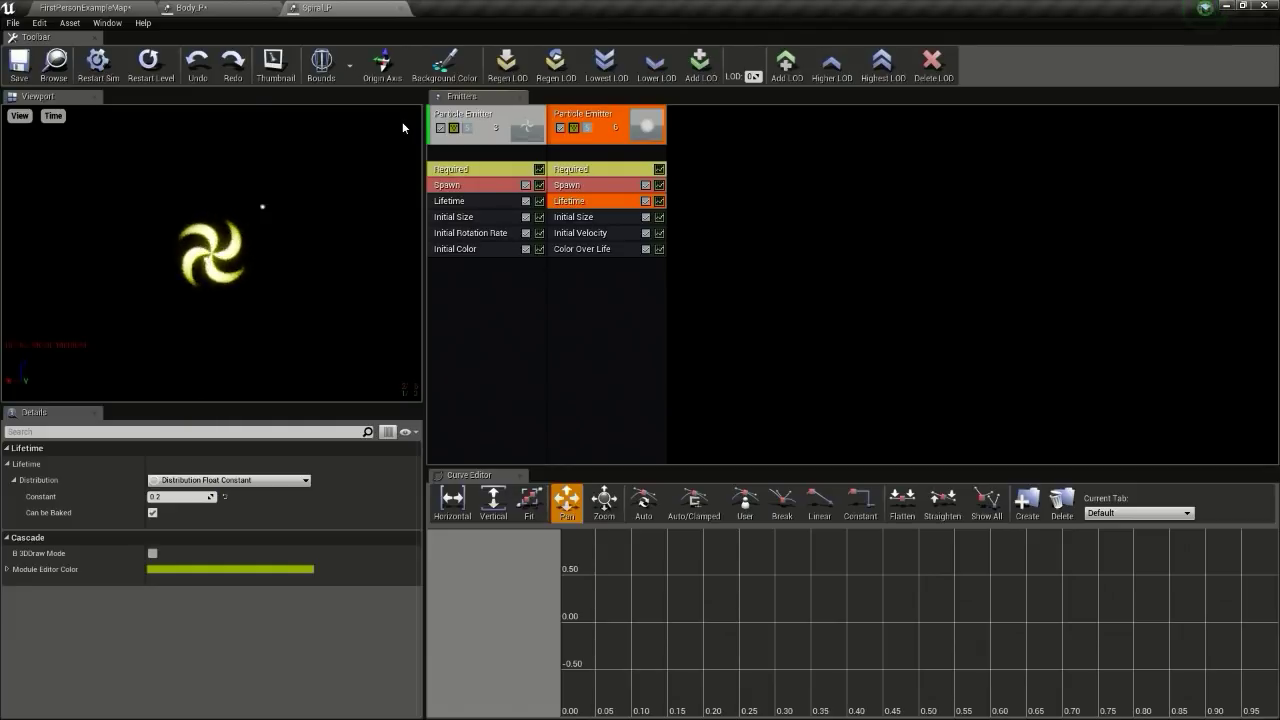
Step: Open the FirstPersonCharacter blueprint from the FirstPersonBP Blueprints folder
{"action": "left_click", "coordinate": [101, 7]}
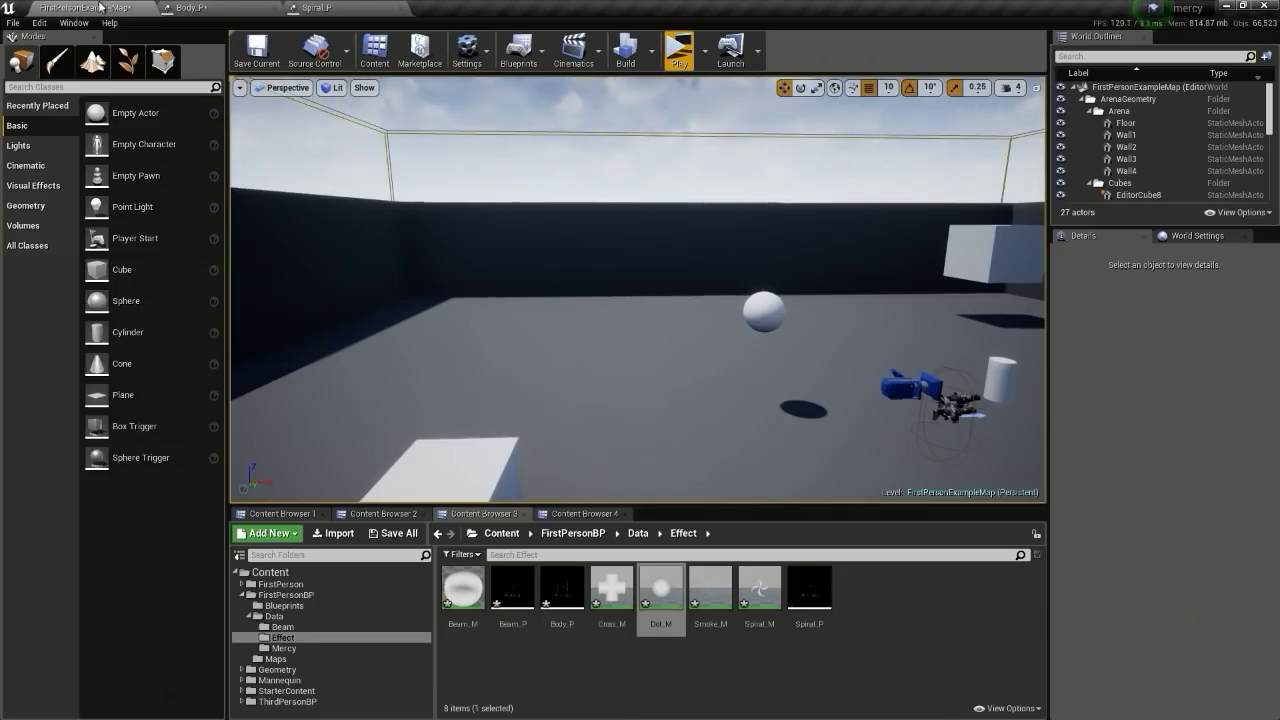
{"action": "left_click", "coordinate": [387, 516]}
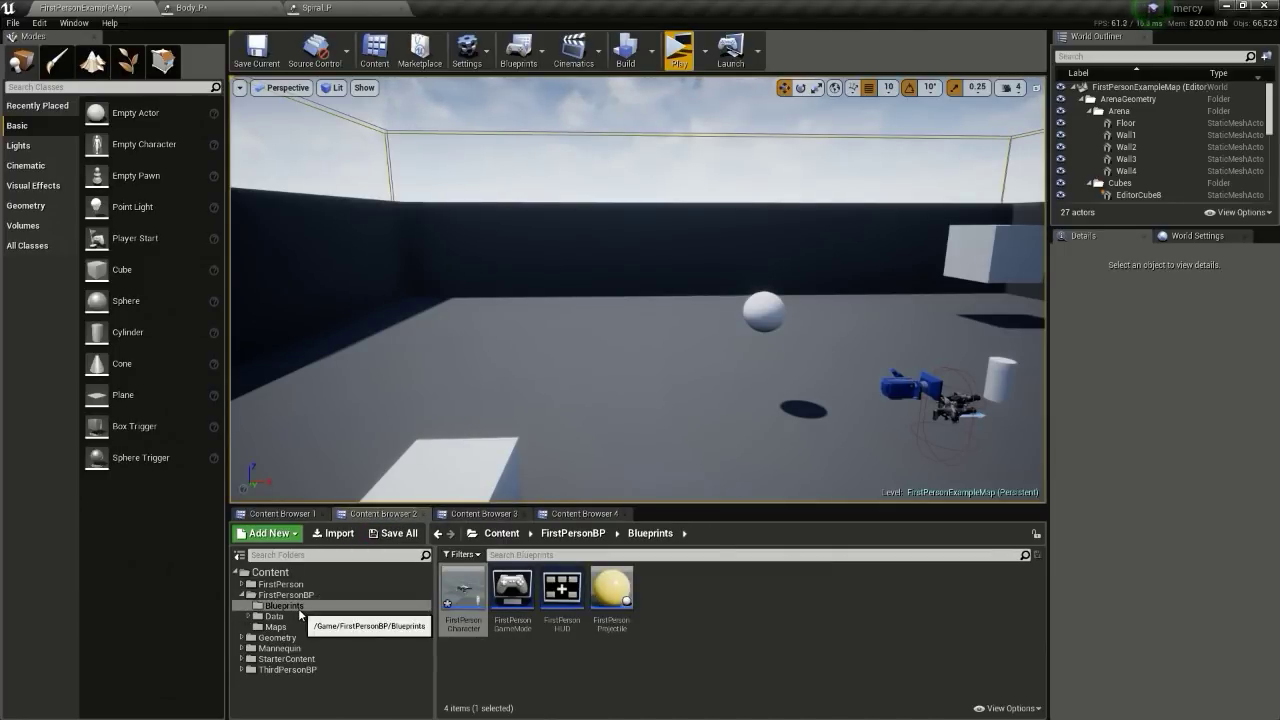
{"action": "double_click", "coordinate": [458, 604]}
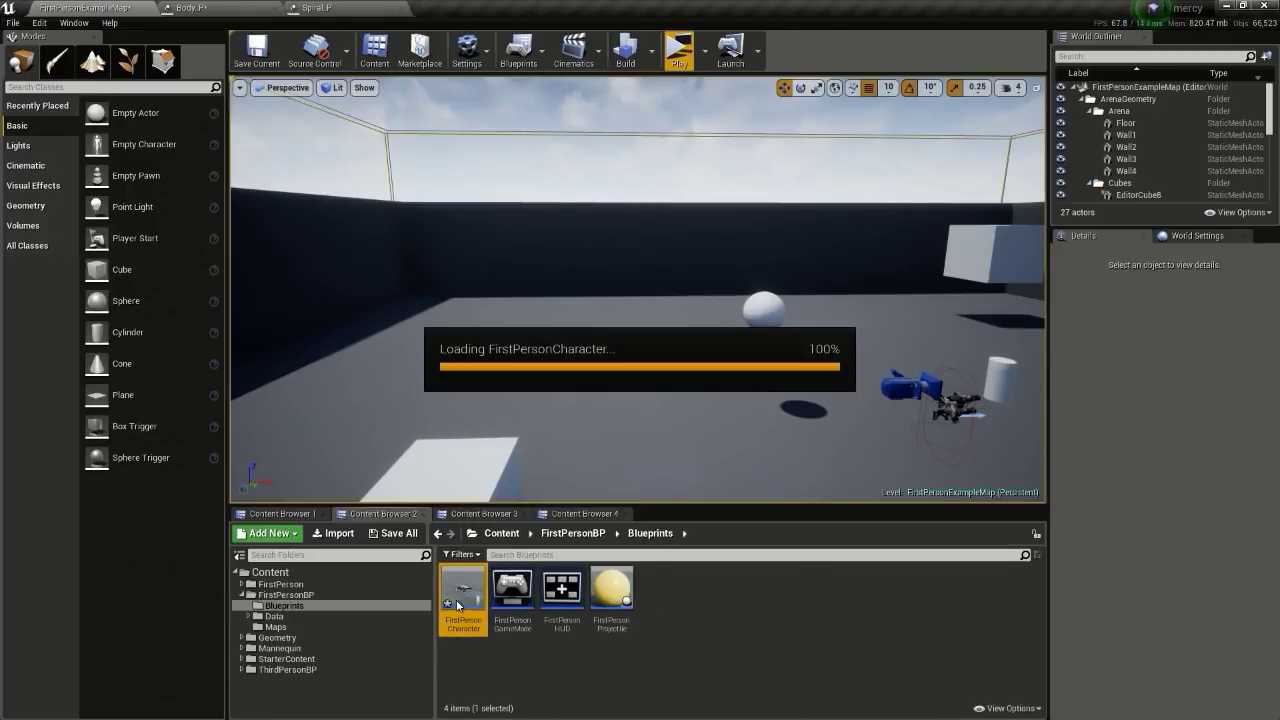
{"action": "scroll", "coordinate": [610, 330], "scroll_direction": "down", "scroll_amount": 5}
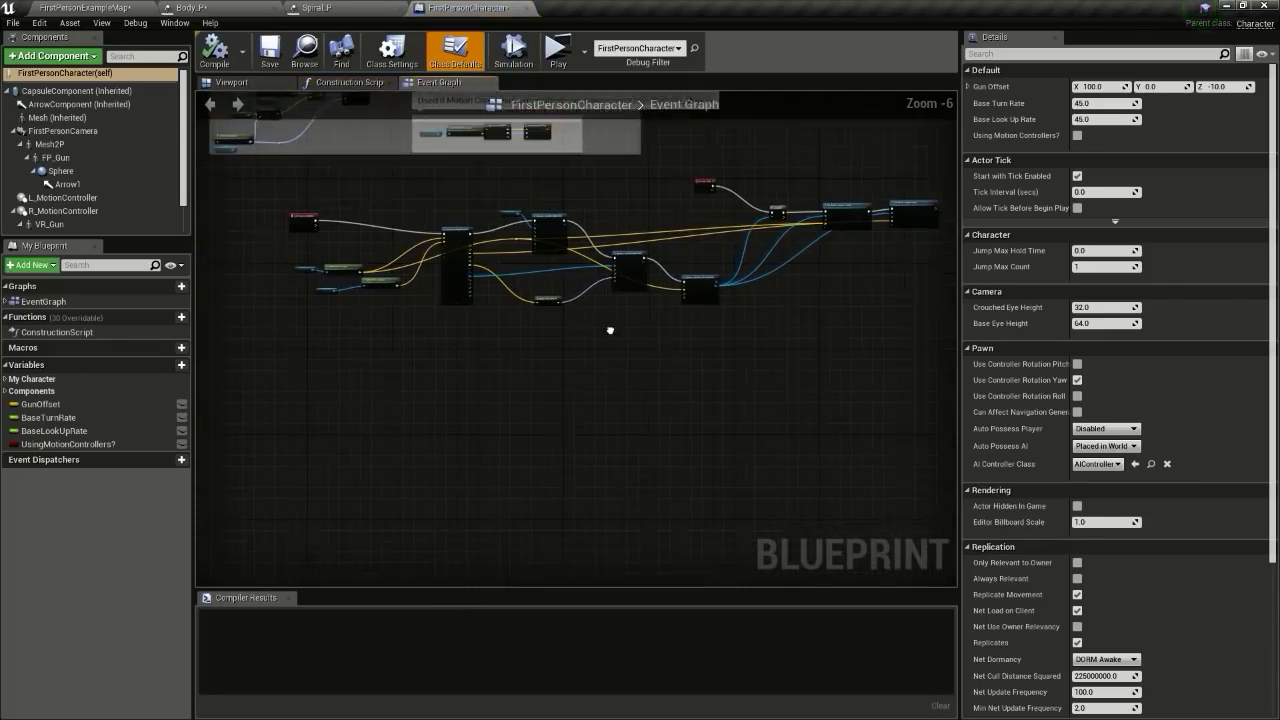
{"action": "right_click_drag", "start_coordinate": [610, 330], "coordinate": [617, 406]}
Step: Examine the character in the blueprint's 3D view and select the distant Arrow1 component
{"action": "left_click", "coordinate": [236, 84]}
{"action": "scroll", "coordinate": [630, 275], "scroll_direction": "down", "scroll_amount": 3}
{"action": "scroll", "coordinate": [654, 300], "scroll_direction": "up", "scroll_amount": 5}
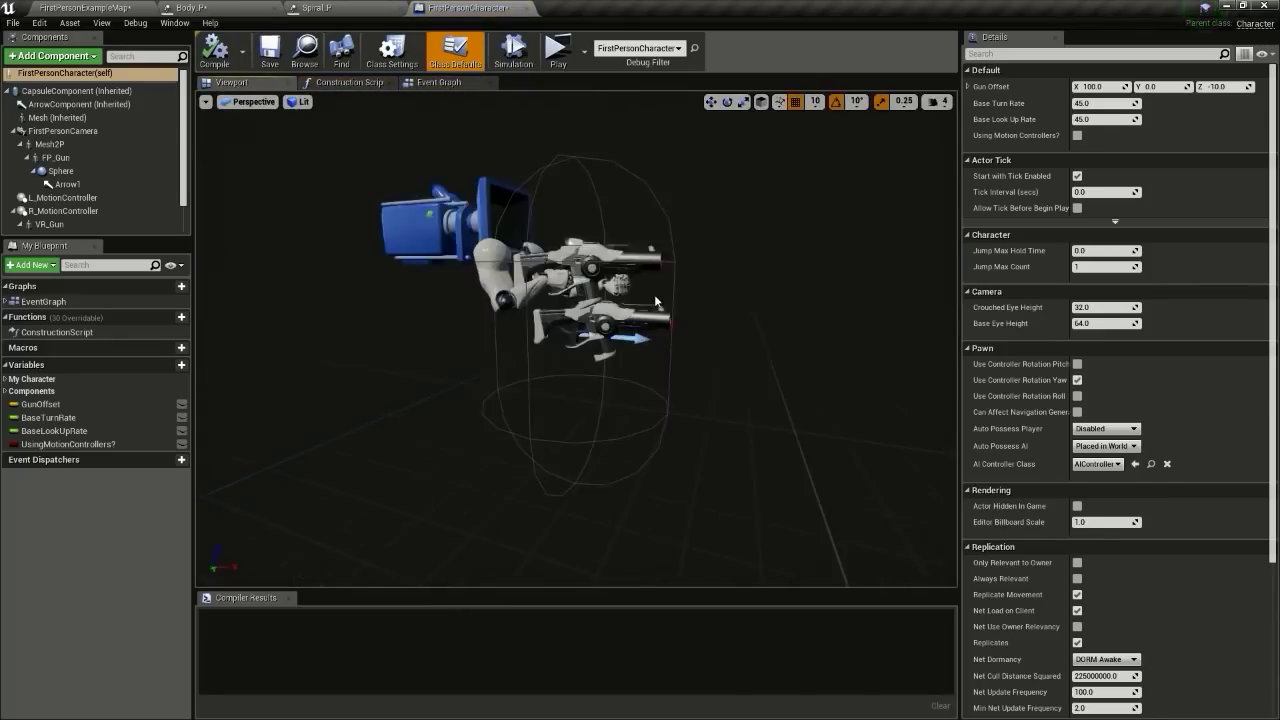
{"action": "scroll", "coordinate": [690, 312], "scroll_direction": "down", "scroll_amount": 10}
{"action": "left_click", "coordinate": [816, 329]}
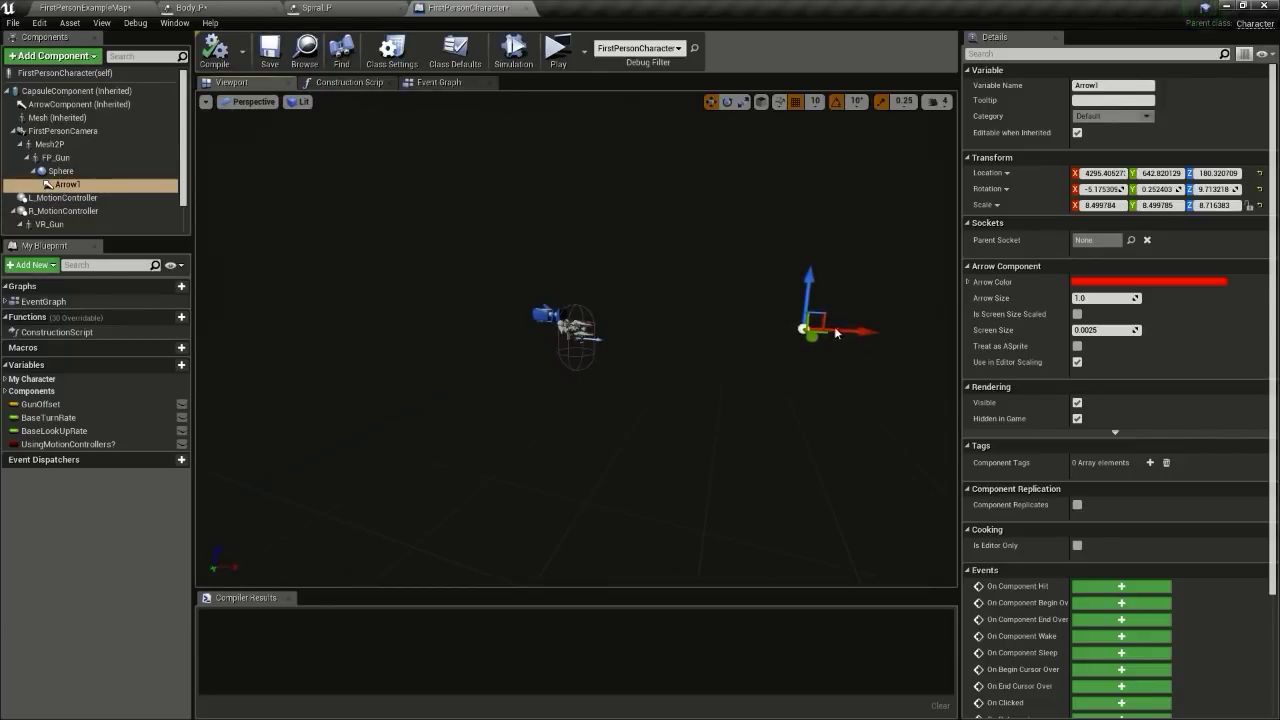
Step: Disconnect the Left Mouse Button event's Pressed output from the LineTraceByChannel node in the Event Graph
{"action": "left_click", "coordinate": [439, 82]}
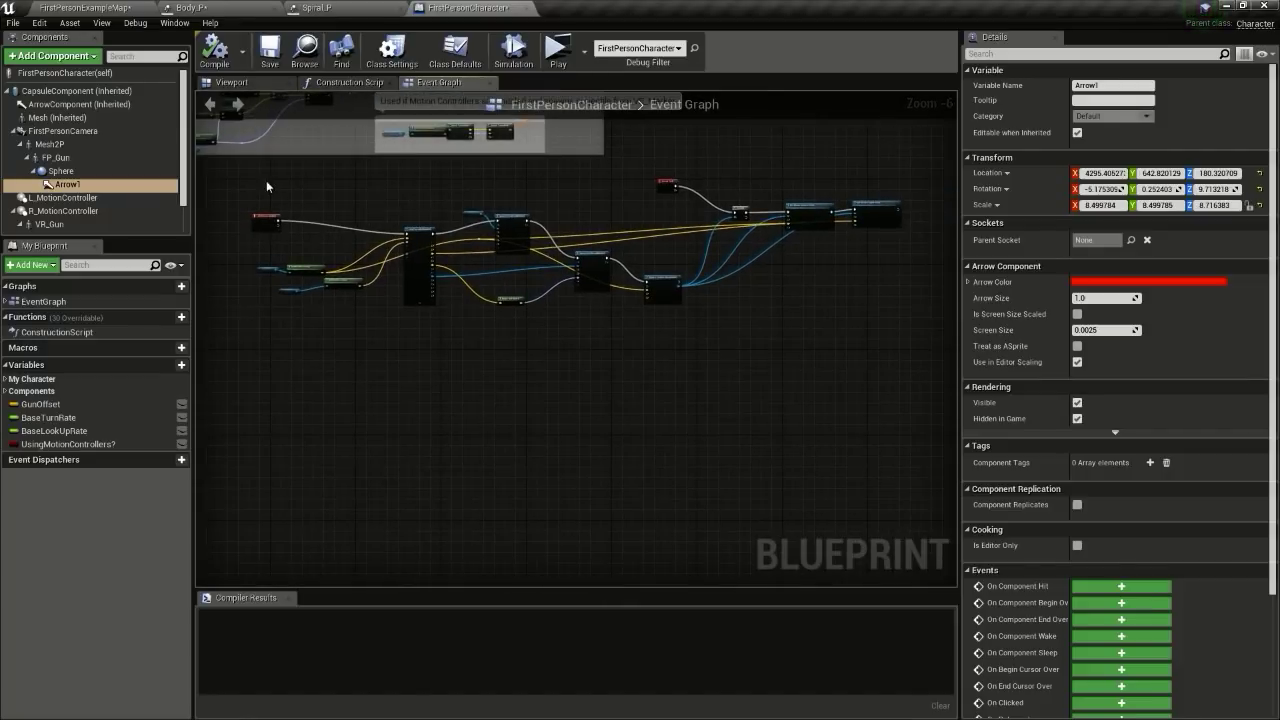
{"action": "scroll", "coordinate": [478, 202], "scroll_direction": "up", "scroll_amount": 2}
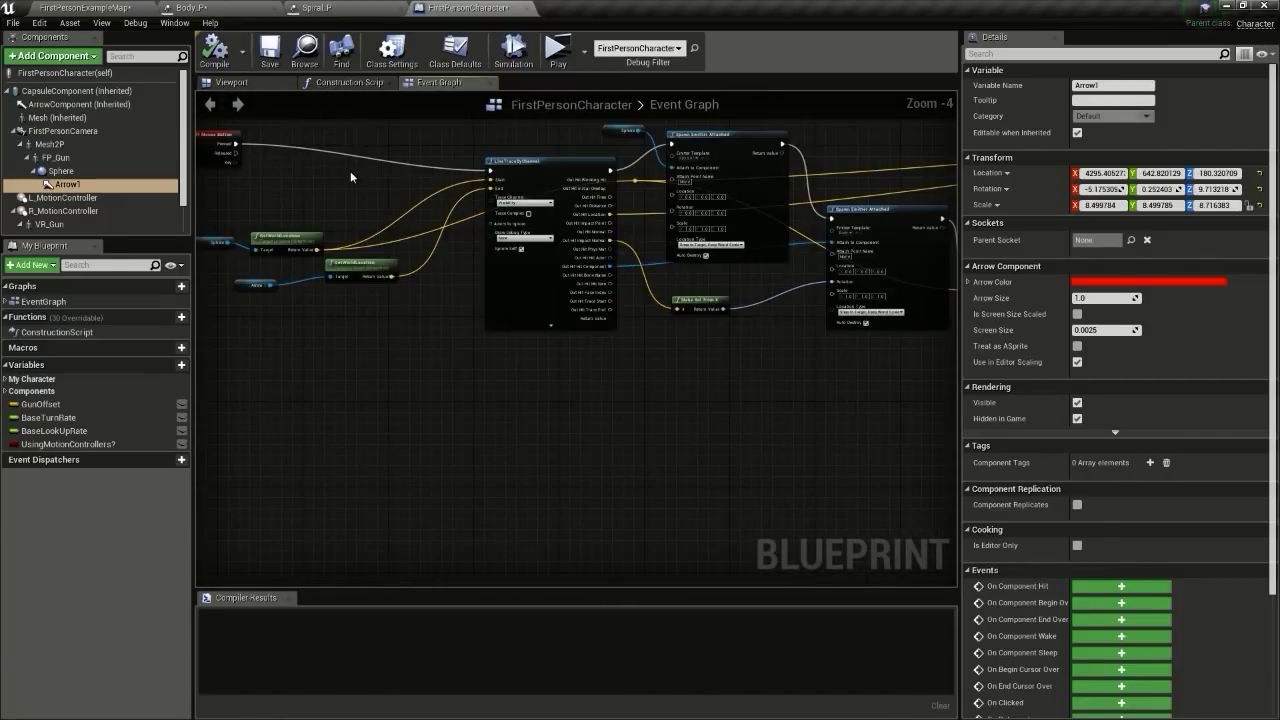
{"action": "right_click_drag", "start_coordinate": [350, 177], "coordinate": [408, 181]}
{"action": "left_click", "coordinate": [295, 149], "text": "alt"}
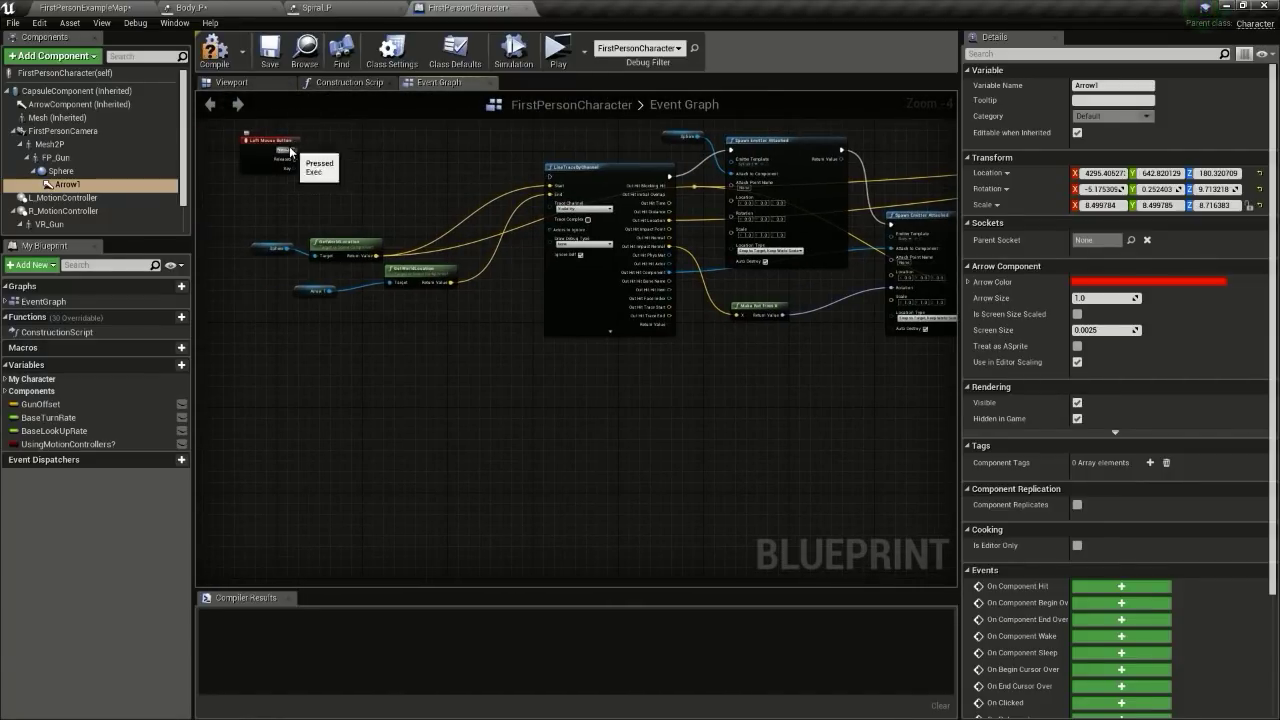
{"action": "left_click", "coordinate": [280, 142]}
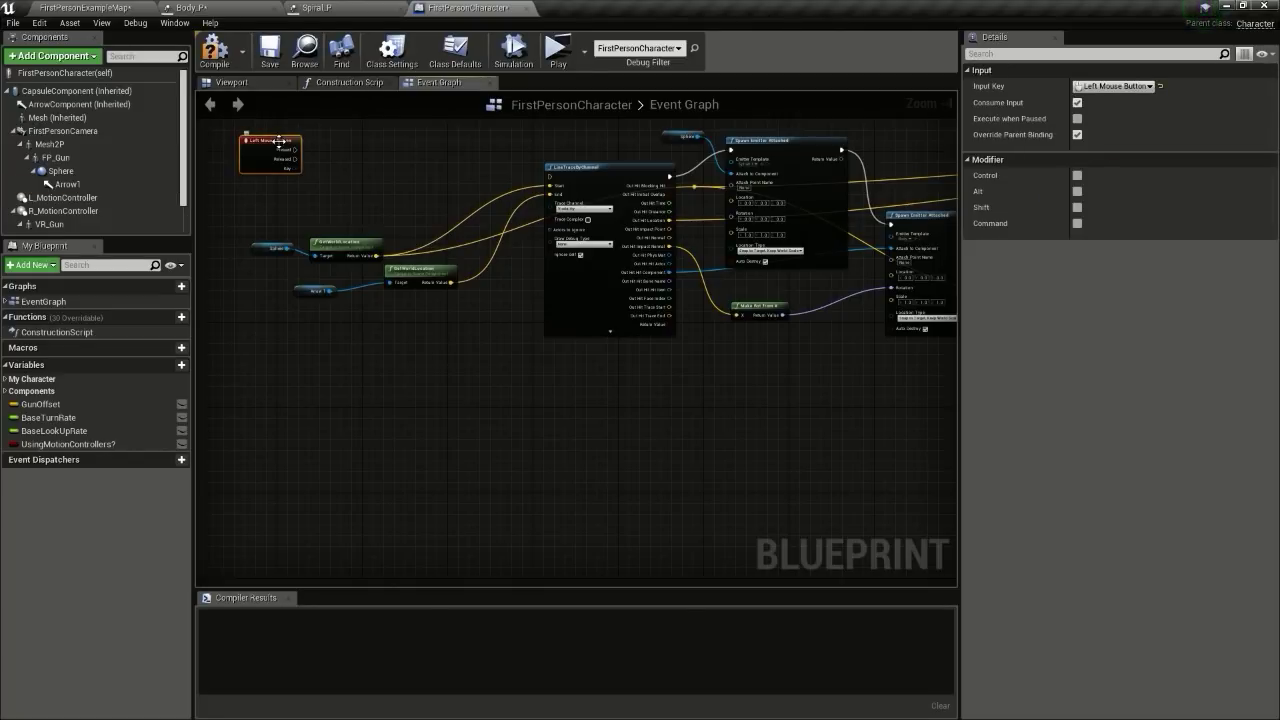
{"action": "left_click", "coordinate": [523, 294]}
Step: Add a new Left Mouse Button event in an empty area below the existing beam nodes
{"action": "right_click_drag", "start_coordinate": [793, 430], "coordinate": [666, 340]}
{"action": "right_click_drag", "start_coordinate": [475, 488], "coordinate": [442, 360]}
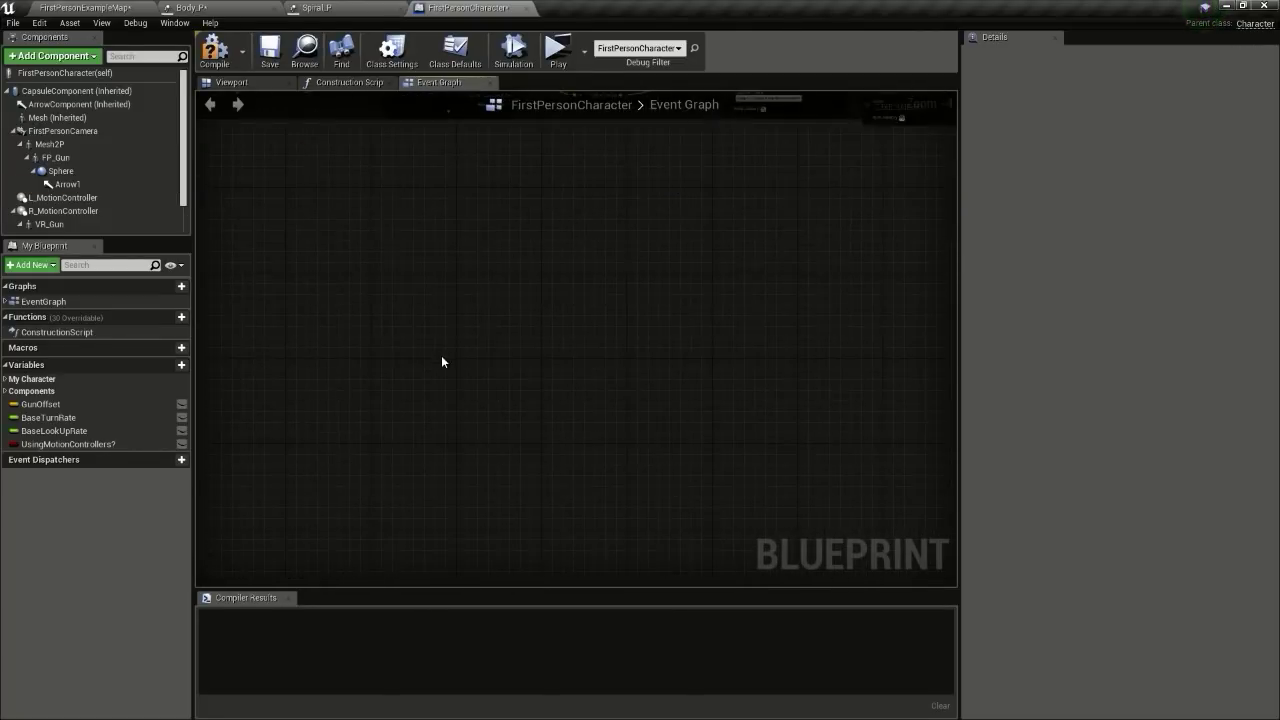
{"action": "right_click", "coordinate": [443, 362]}
{"action": "type", "text": "left mouse"}
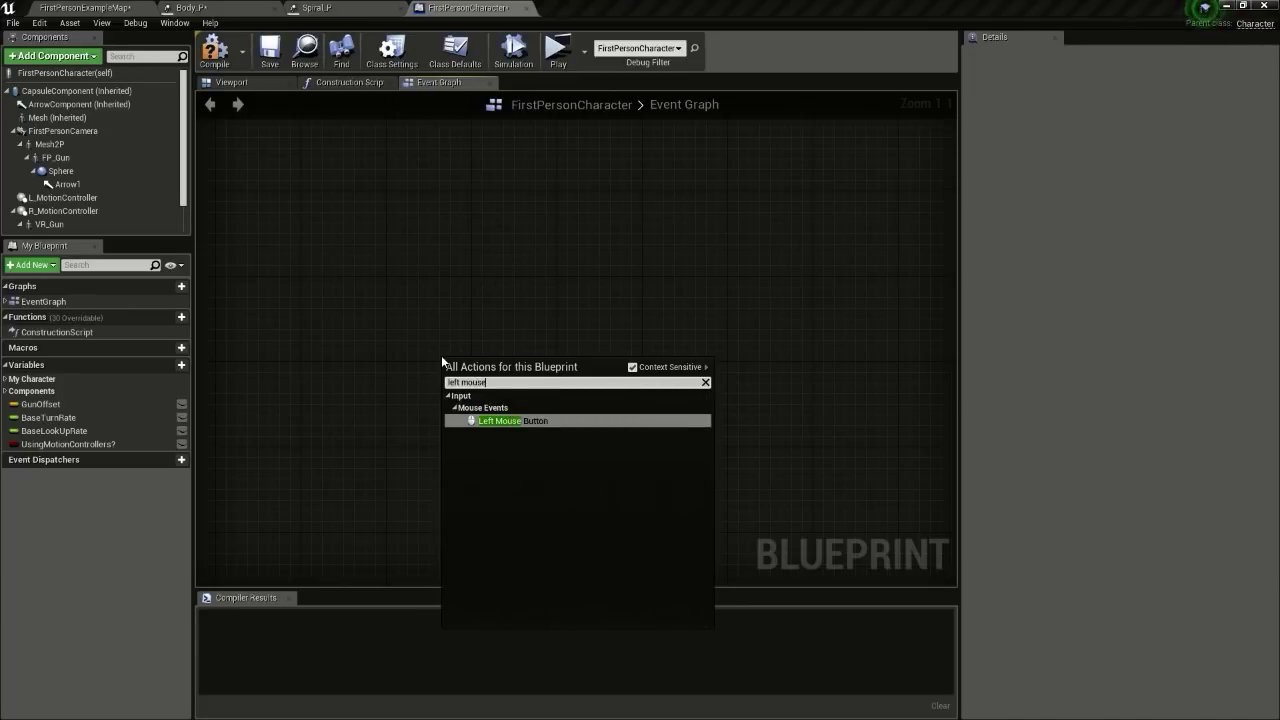
{"action": "key", "text": "Return"}
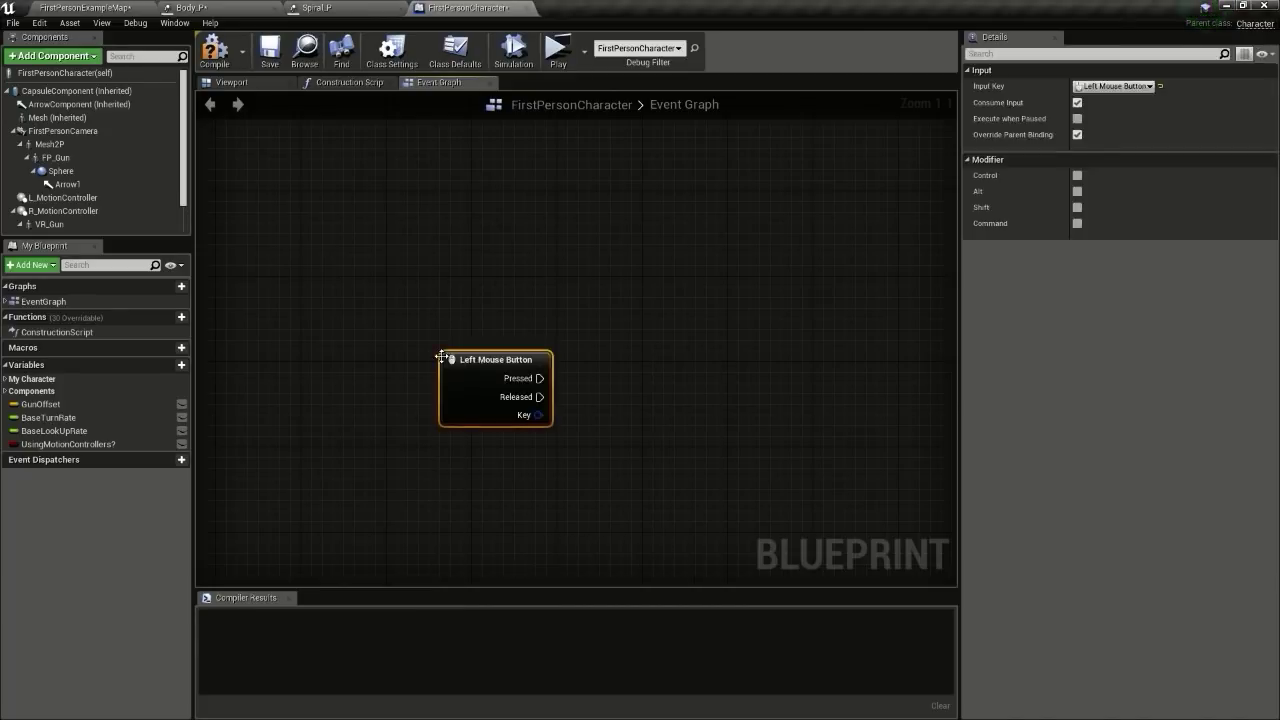
Step: Add a LineTraceByChannel node and connect the new Left Mouse Button event's Pressed output to it
{"action": "left_click_drag", "start_coordinate": [545, 369], "coordinate": [364, 325]}
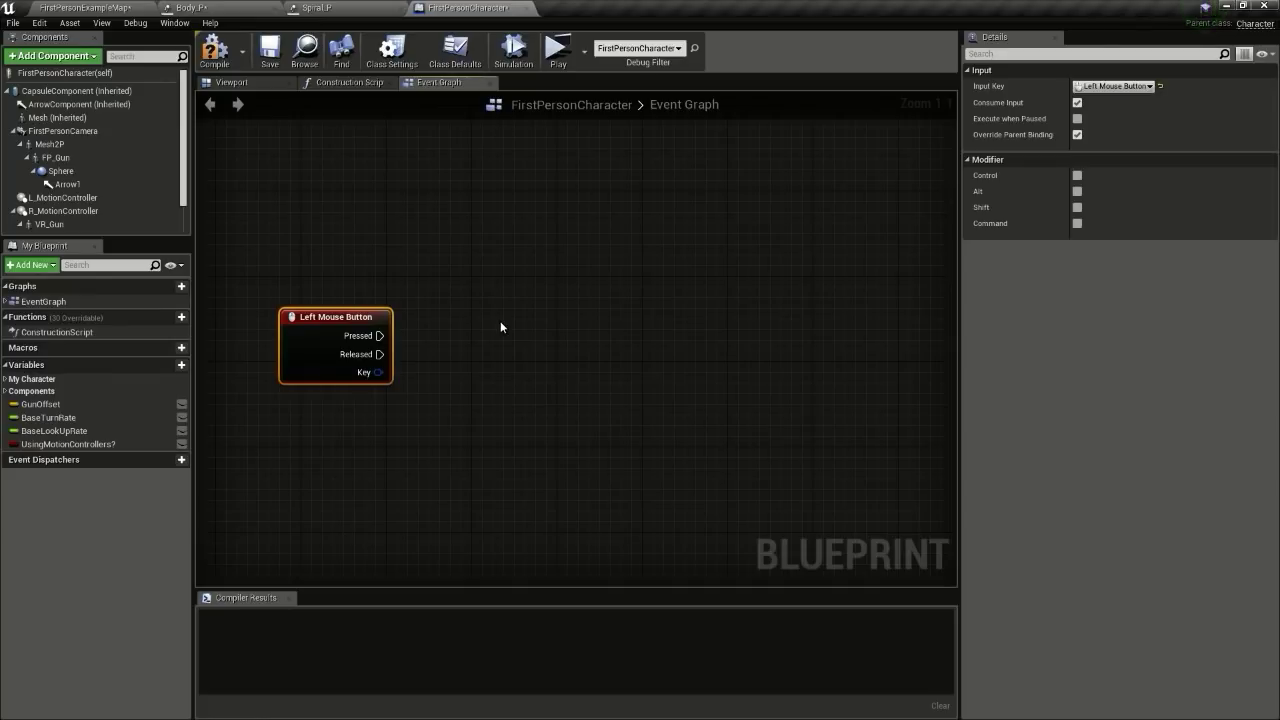
{"action": "right_click_drag", "start_coordinate": [505, 312], "coordinate": [499, 304]}
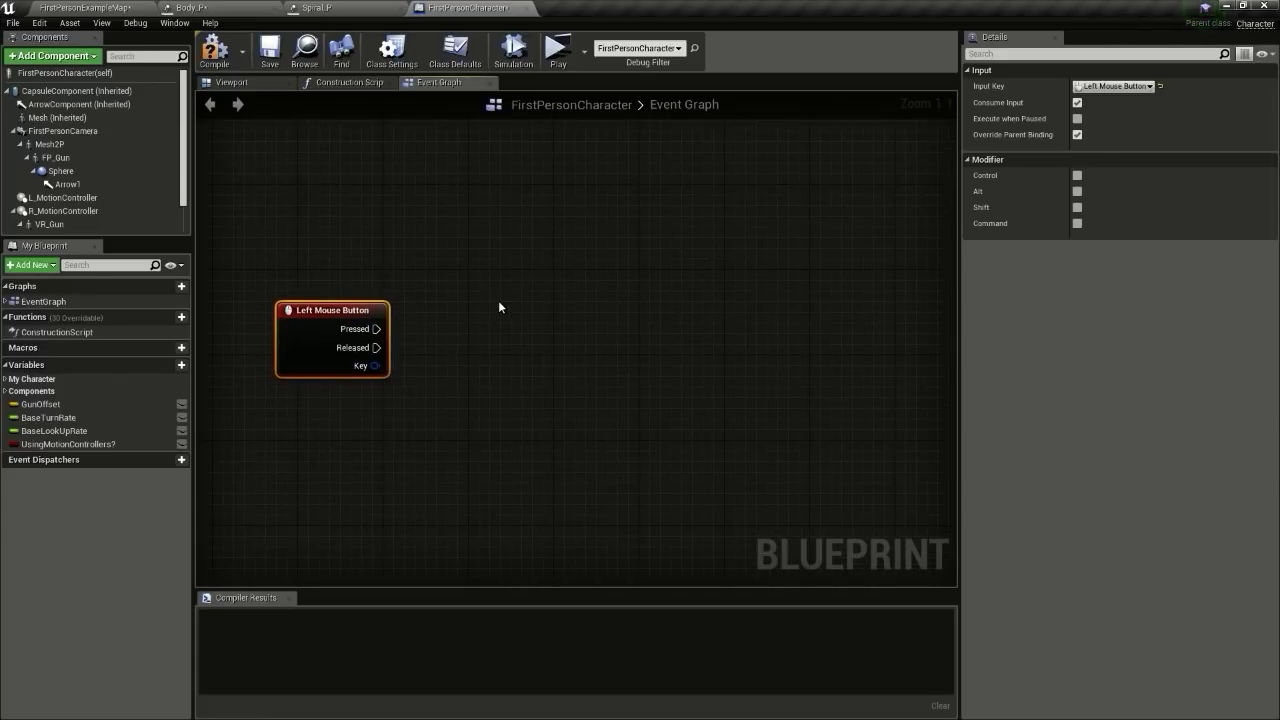
{"action": "right_click", "coordinate": [514, 309]}
{"action": "type", "text": "line t"}
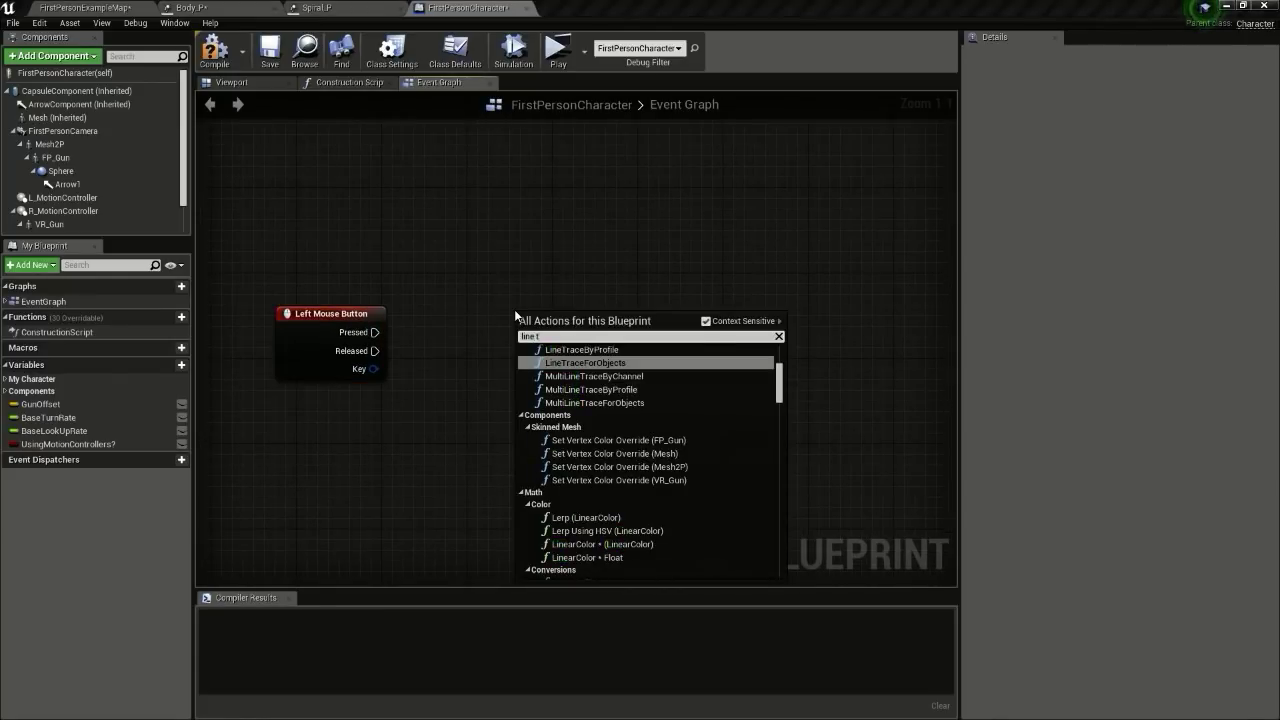
{"action": "type", "text": "race"}
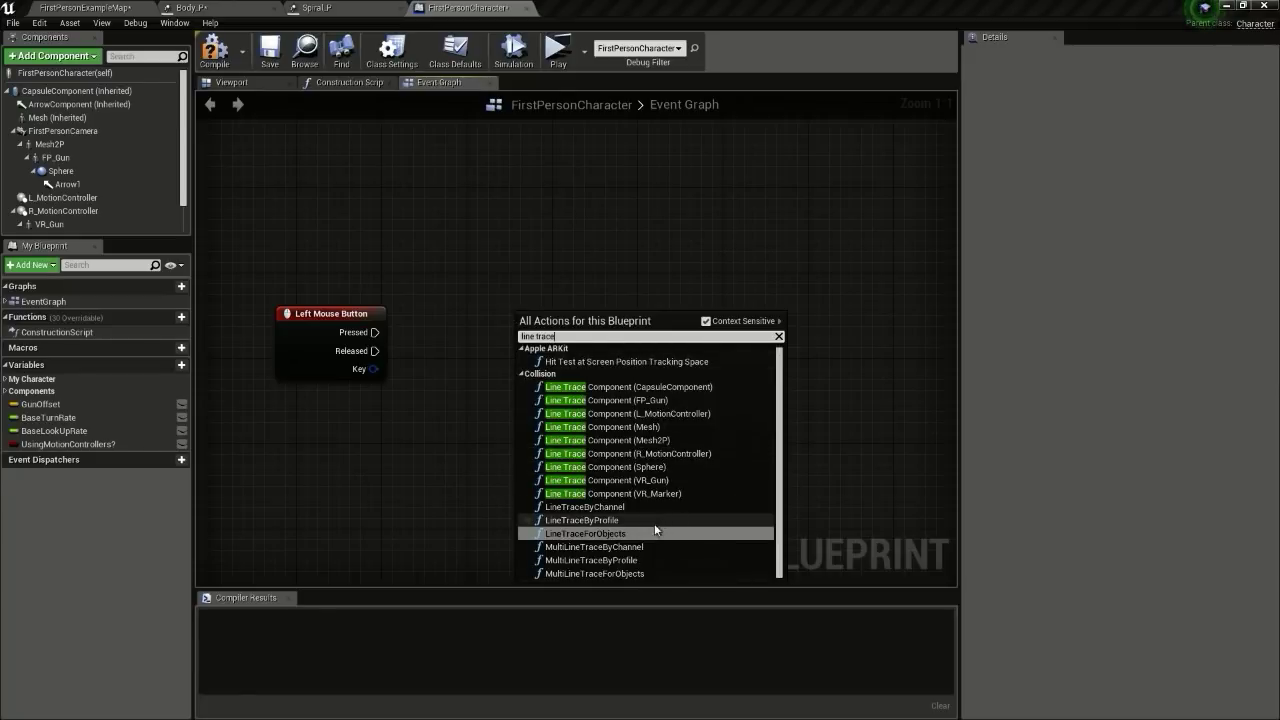
{"action": "left_click", "coordinate": [630, 508]}
{"action": "right_click_drag", "start_coordinate": [344, 308], "coordinate": [374, 243]}
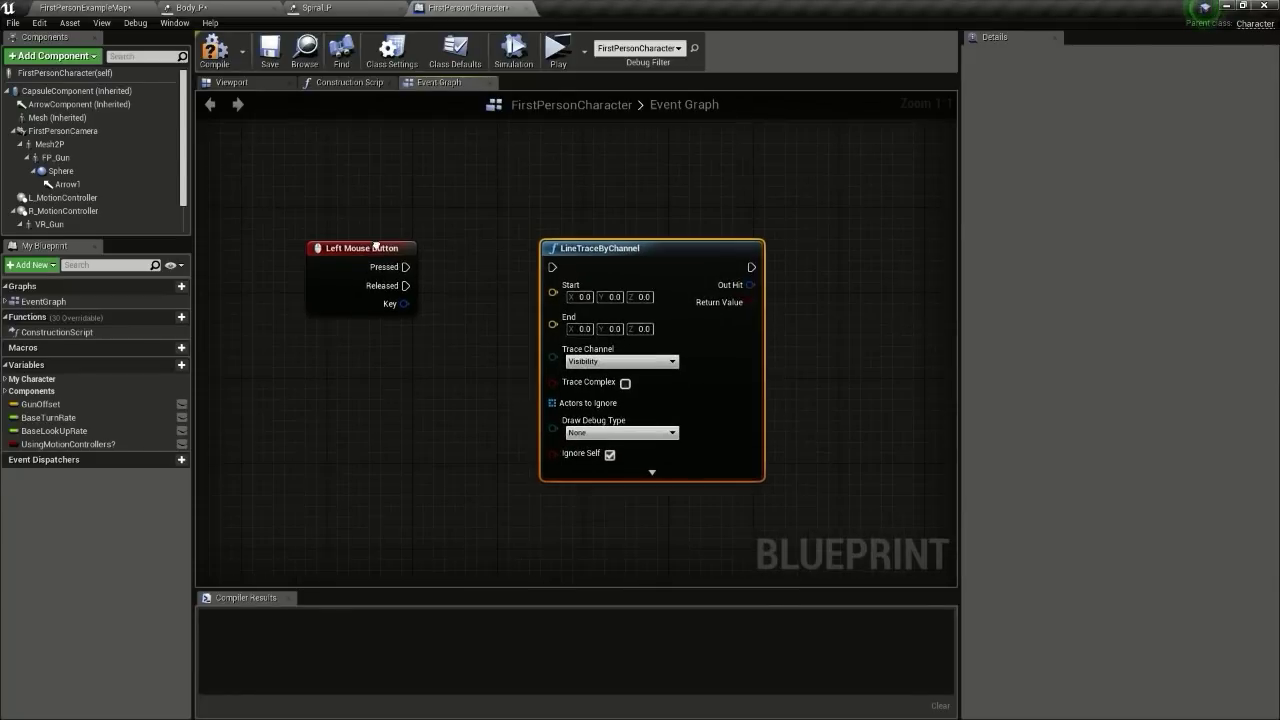
{"action": "left_click_drag", "start_coordinate": [396, 271], "coordinate": [549, 266]}
{"action": "right_click_drag", "start_coordinate": [549, 305], "coordinate": [555, 229]}
{"action": "right_click_drag", "start_coordinate": [446, 254], "coordinate": [498, 283]}
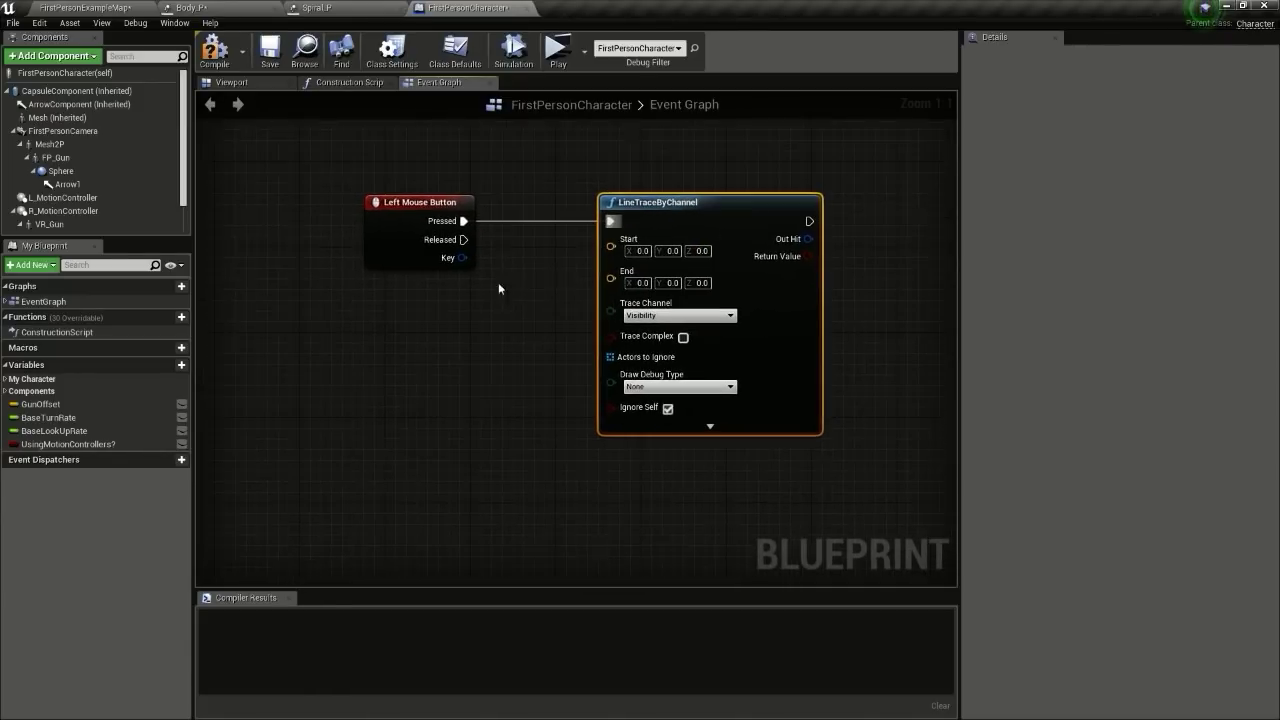
Step: Feed the Sphere component's GetWorldLocation into the Start input of the new line trace
{"action": "left_click_drag", "start_coordinate": [67, 174], "coordinate": [432, 394]}
{"action": "type", "text": "get world"}
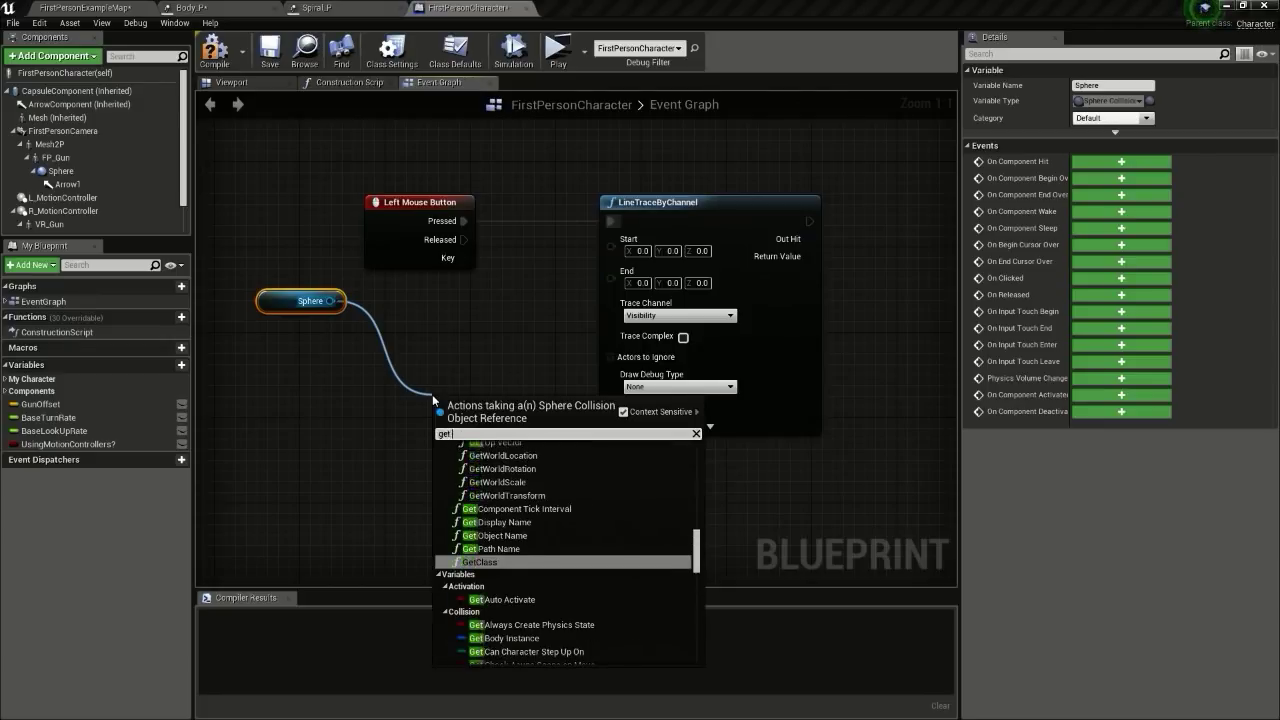
{"action": "key", "text": "Up"}
{"action": "key", "text": "Up"}
{"action": "key", "text": "Up"}
{"action": "key", "text": "Return"}
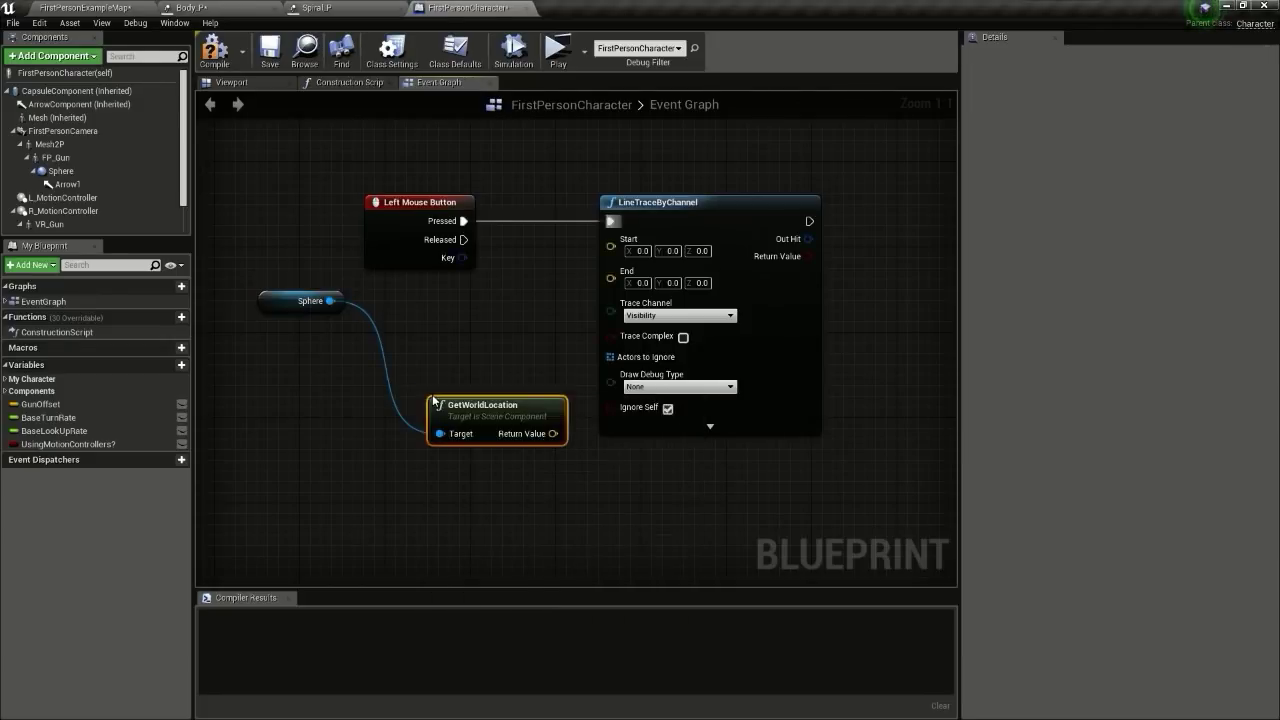
{"action": "left_click_drag", "start_coordinate": [551, 433], "coordinate": [634, 241]}
Step: Feed the Arrow1 component's world location into the trace's End input using a copy of the GetWorldLocation node
{"action": "left_click_drag", "start_coordinate": [67, 184], "coordinate": [264, 422]}
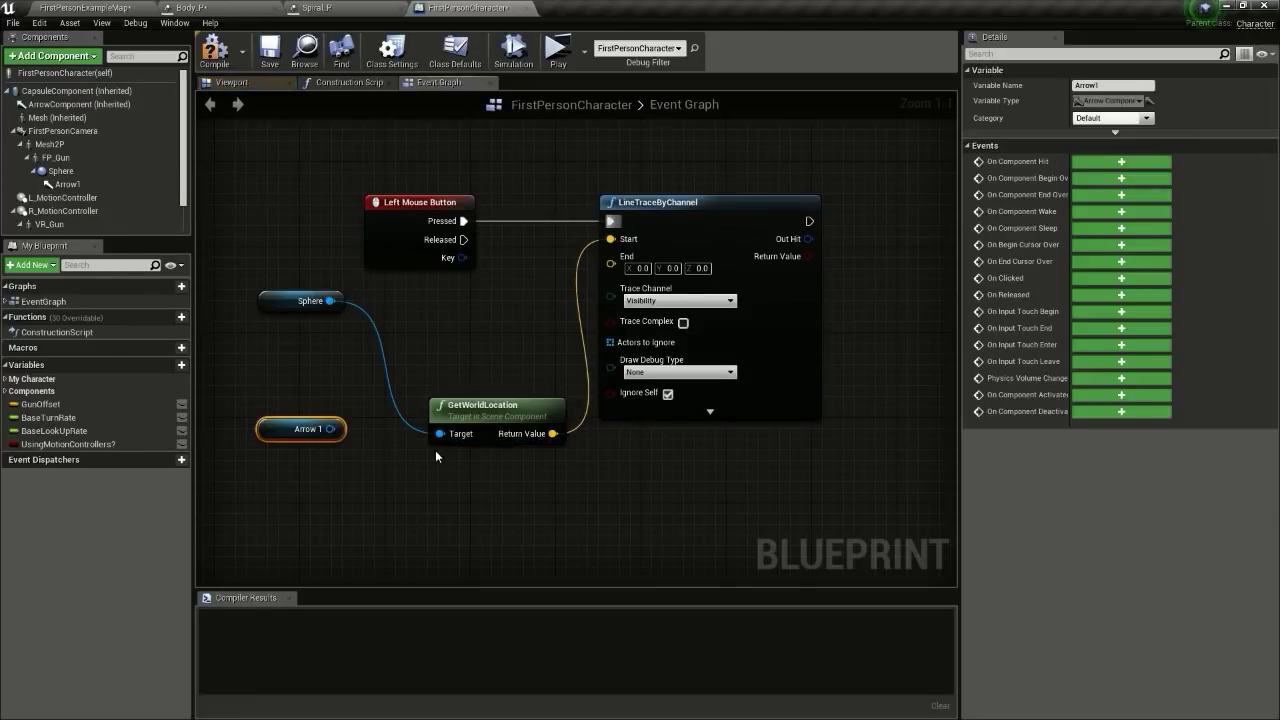
{"action": "left_click", "coordinate": [441, 410]}
{"action": "left_click_drag", "start_coordinate": [497, 429], "coordinate": [463, 333]}
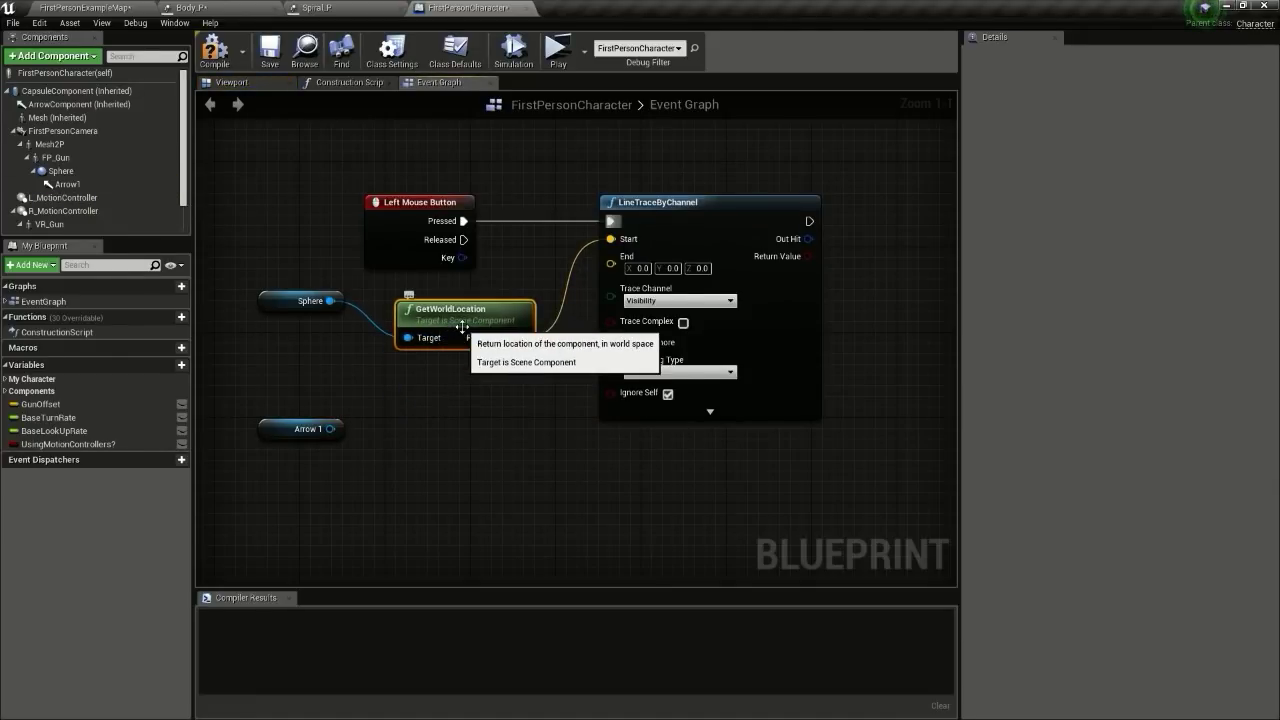
{"action": "key", "text": "ctrl+c"}
{"action": "key", "text": "ctrl+v"}
{"action": "left_click_drag", "start_coordinate": [528, 361], "coordinate": [485, 438]}
{"action": "left_click_drag", "start_coordinate": [338, 430], "coordinate": [430, 434]}
{"action": "left_click_drag", "start_coordinate": [549, 434], "coordinate": [612, 262]}
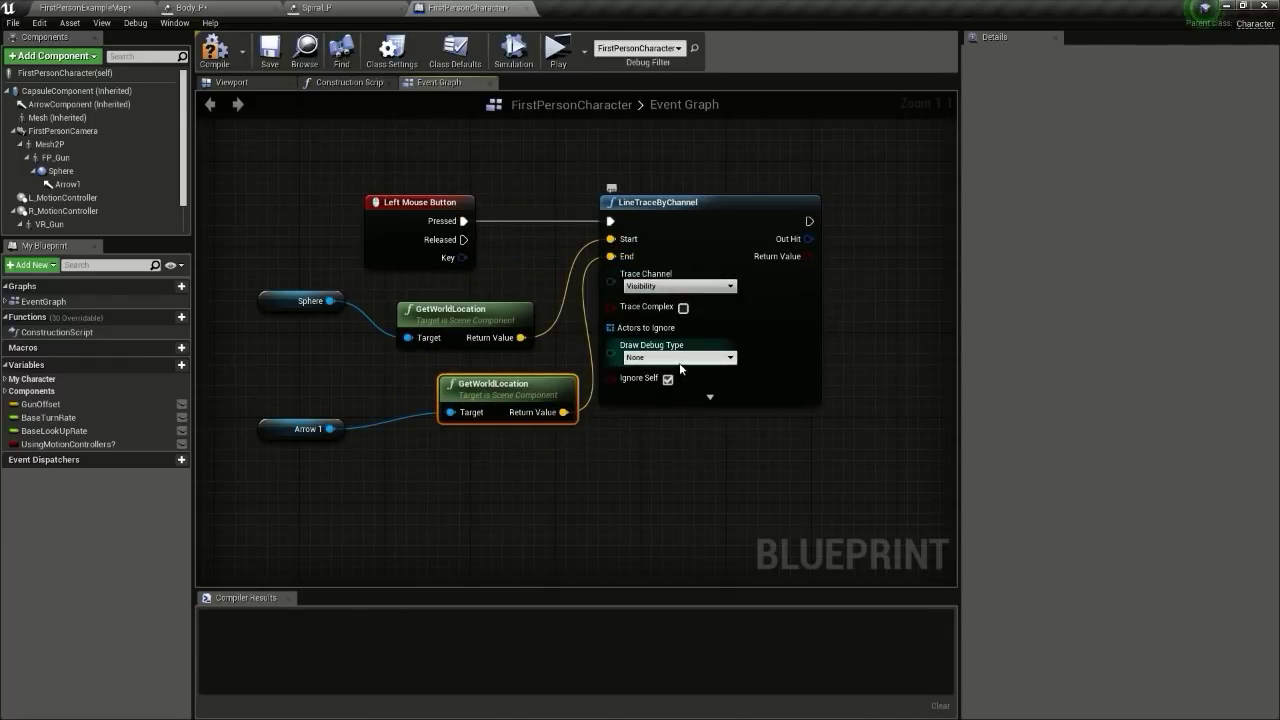
Step: Set the new line trace's Draw Debug Type to Persistent and try to play the level
{"action": "left_click", "coordinate": [680, 358]}
{"action": "left_click", "coordinate": [663, 396]}
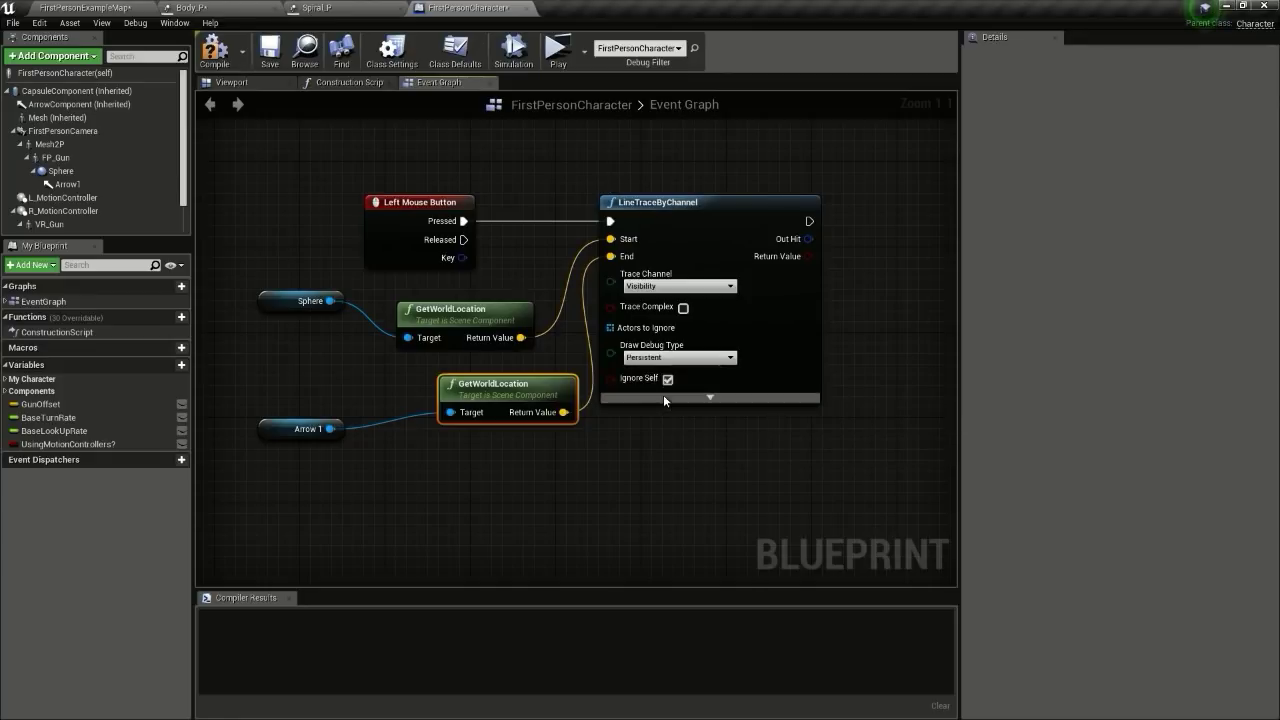
{"action": "left_click", "coordinate": [565, 66]}
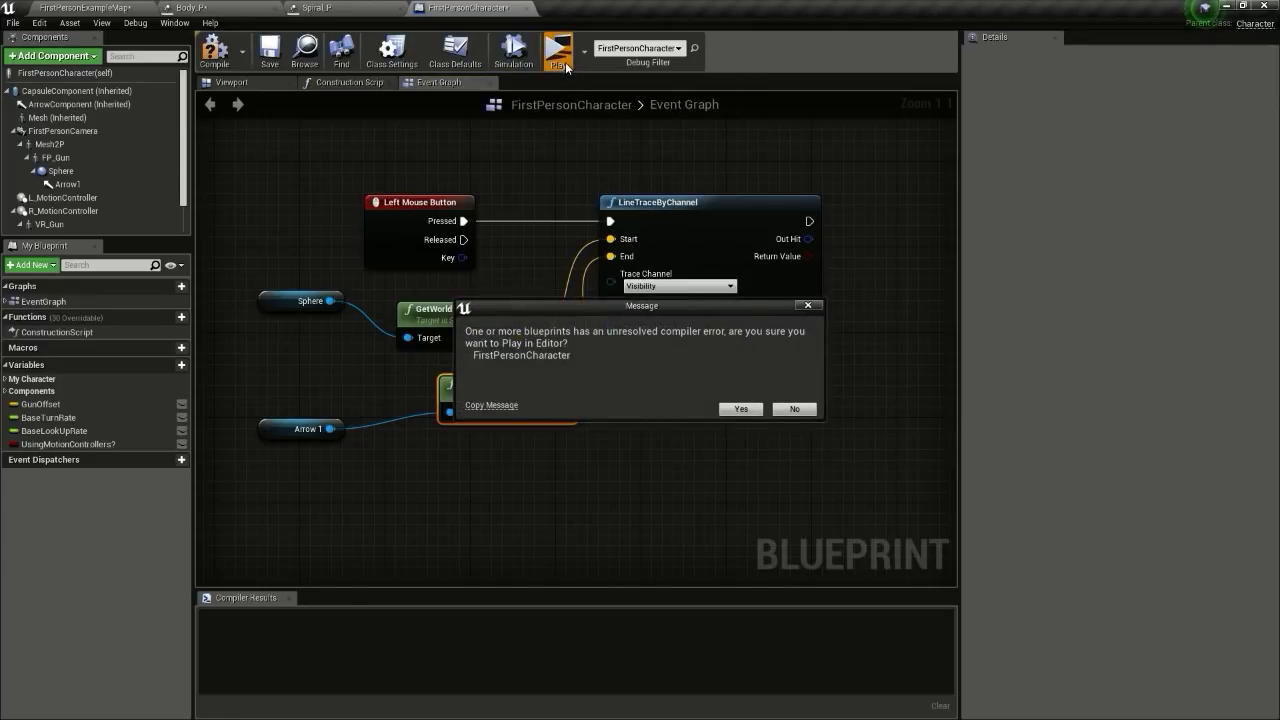
{"action": "left_click", "coordinate": [806, 306]}
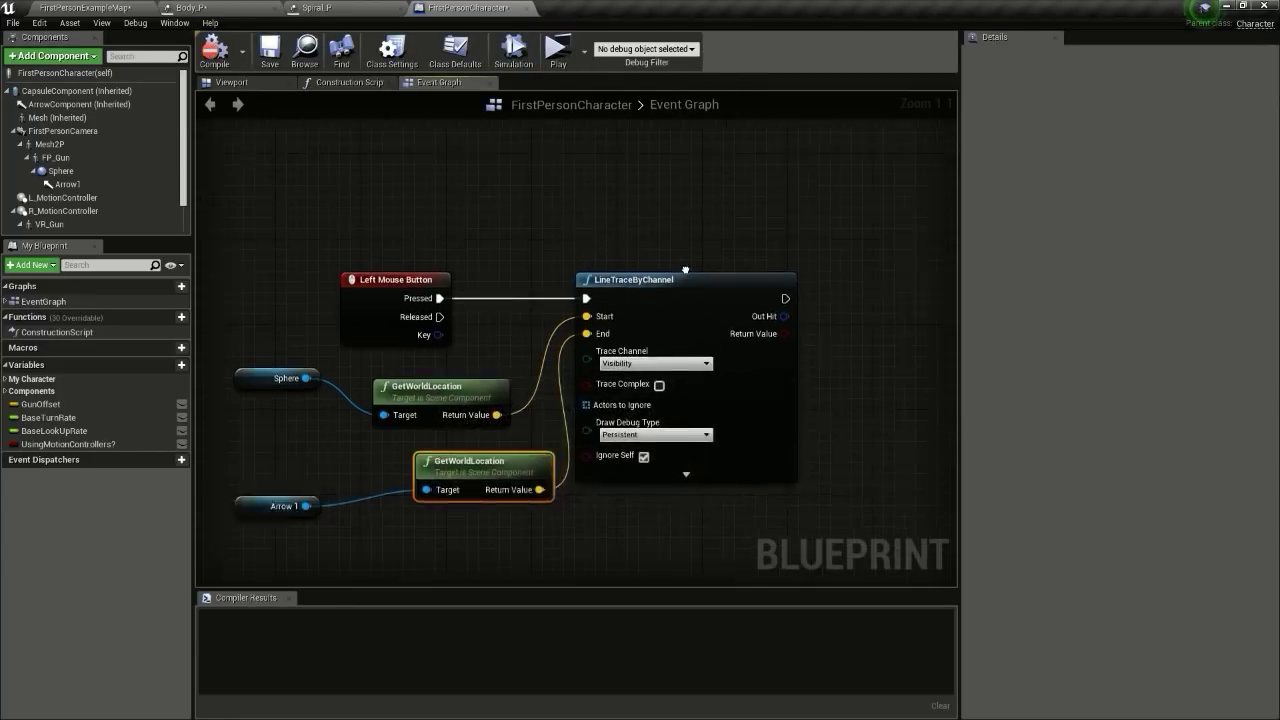
Step: Delete the Event Tick node feeding the old IsValid check and play the level to test the debug trace
{"action": "scroll", "coordinate": [662, 288], "scroll_direction": "down", "scroll_amount": 7}
{"action": "scroll", "coordinate": [703, 267], "scroll_direction": "up", "scroll_amount": 6}
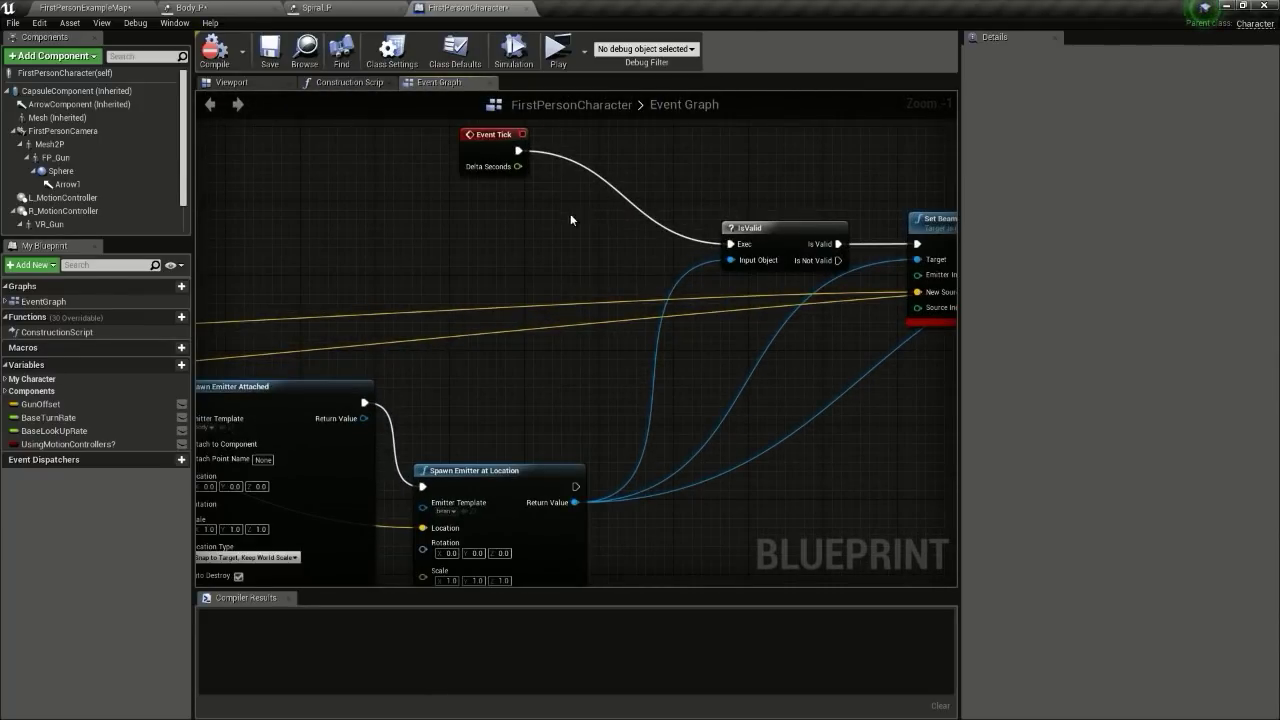
{"action": "left_click", "coordinate": [482, 150]}
{"action": "key", "text": "Delete"}
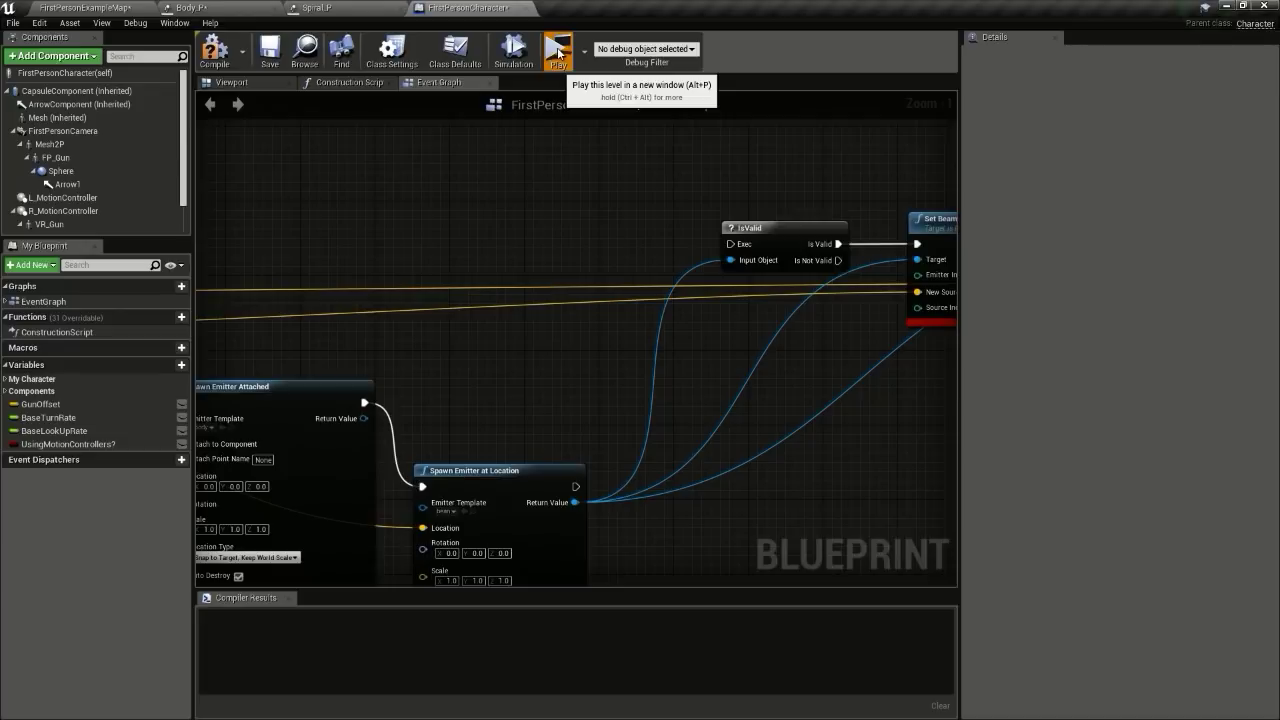
{"action": "left_click", "coordinate": [557, 55]}
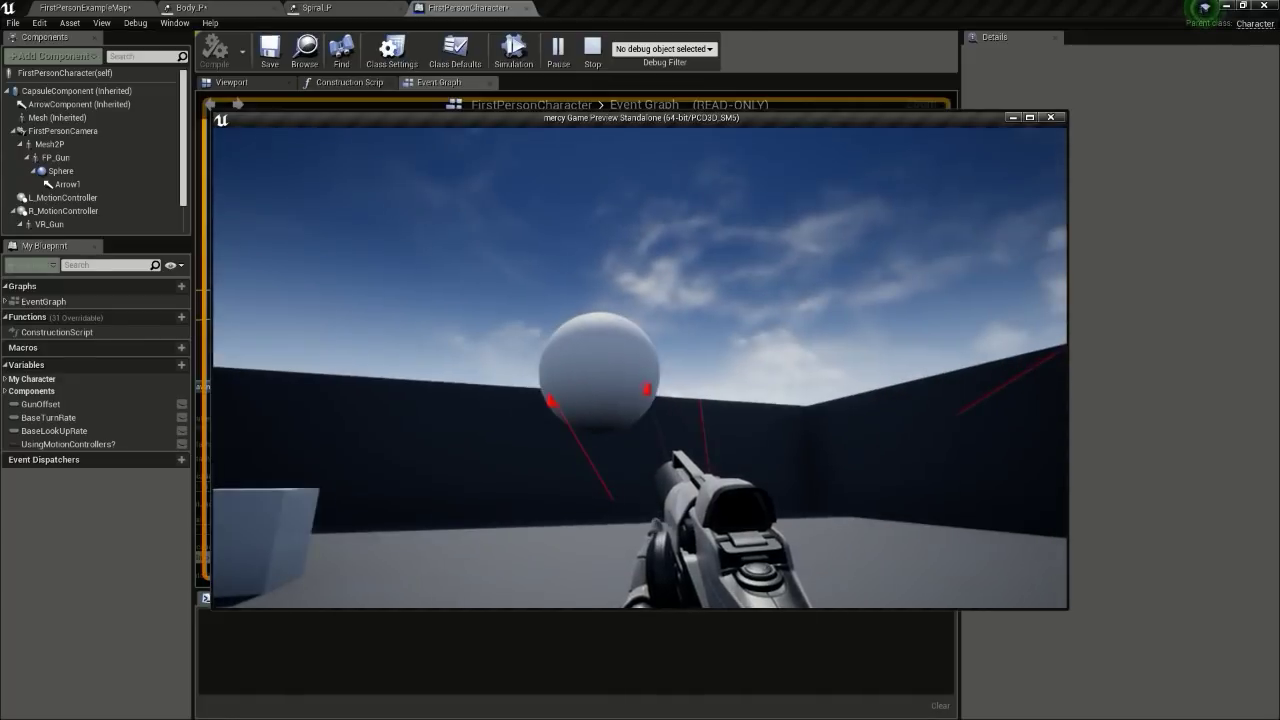
{"action": "key", "text": "Escape"}
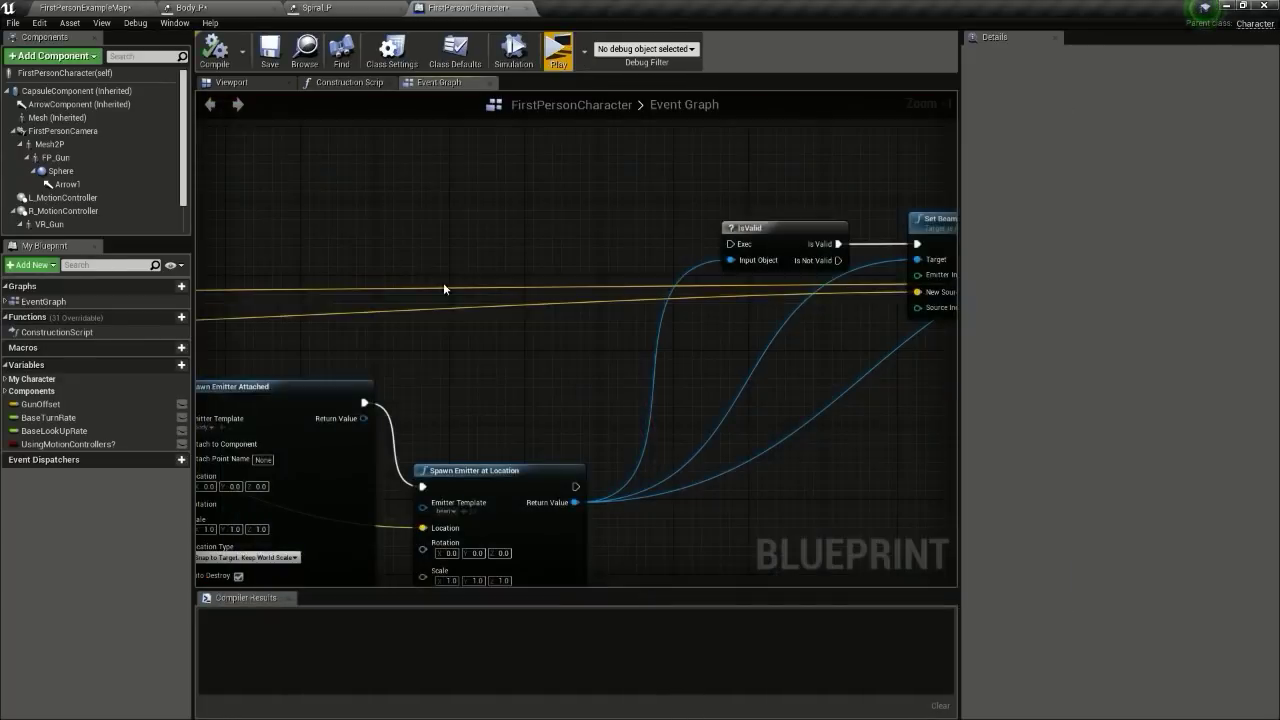
Step: Split the Out Hit struct pin on the new LineTraceByChannel node
{"action": "scroll", "coordinate": [522, 361], "scroll_direction": "down", "scroll_amount": 4}
{"action": "right_click_drag", "start_coordinate": [522, 361], "coordinate": [676, 304]}
{"action": "right_click_drag", "start_coordinate": [548, 305], "coordinate": [698, 238]}
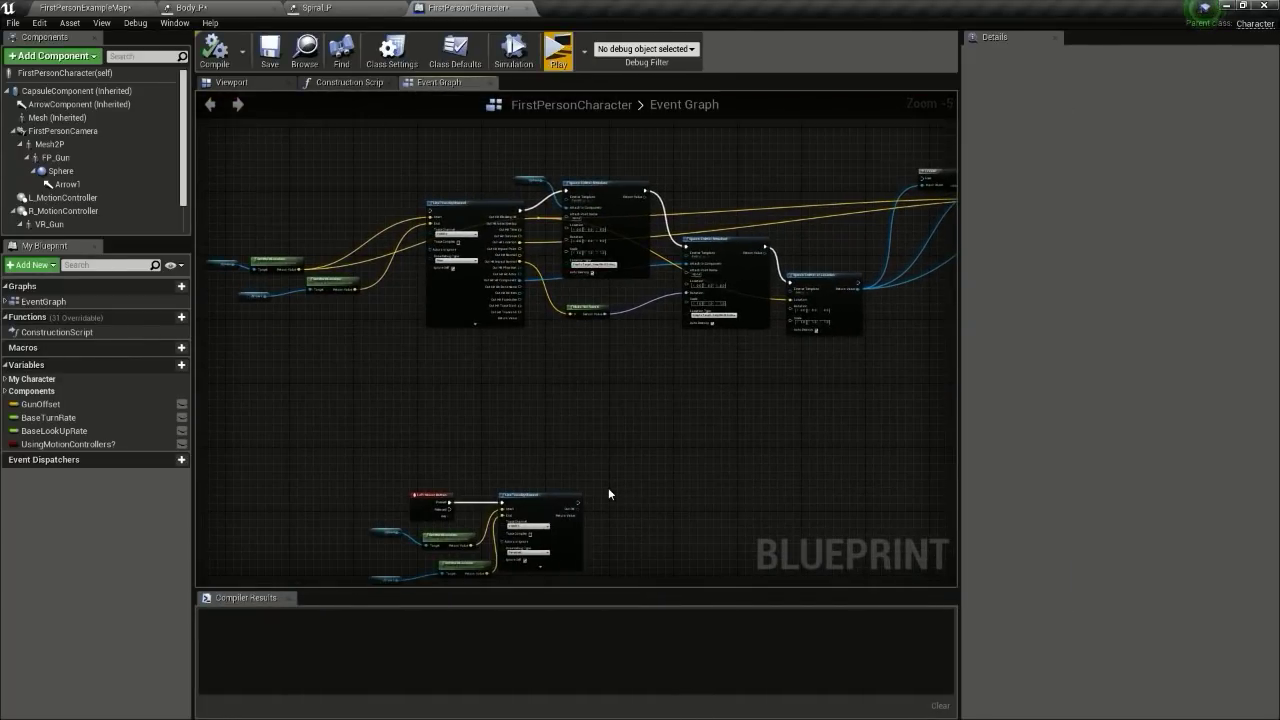
{"action": "right_click_drag", "start_coordinate": [608, 488], "coordinate": [588, 398]}
{"action": "scroll", "coordinate": [580, 397], "scroll_direction": "up", "scroll_amount": 5}
{"action": "right_click_drag", "start_coordinate": [532, 446], "coordinate": [549, 340]}
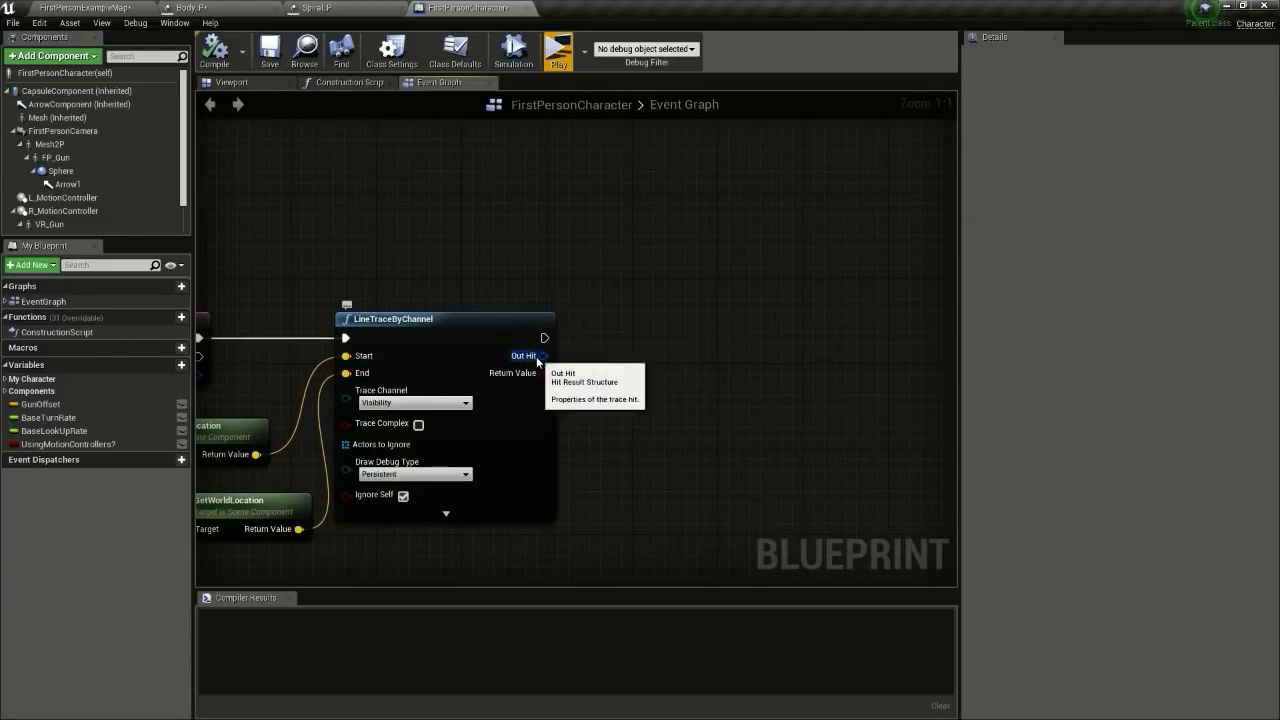
{"action": "right_click", "coordinate": [537, 361]}
{"action": "left_click", "coordinate": [574, 396]}
Step: Add a Branch after the new line trace, using the trace's Return Value as its condition
{"action": "right_click_drag", "start_coordinate": [647, 385], "coordinate": [569, 266]}
{"action": "right_click", "coordinate": [567, 247]}
{"action": "left_click", "coordinate": [520, 257]}
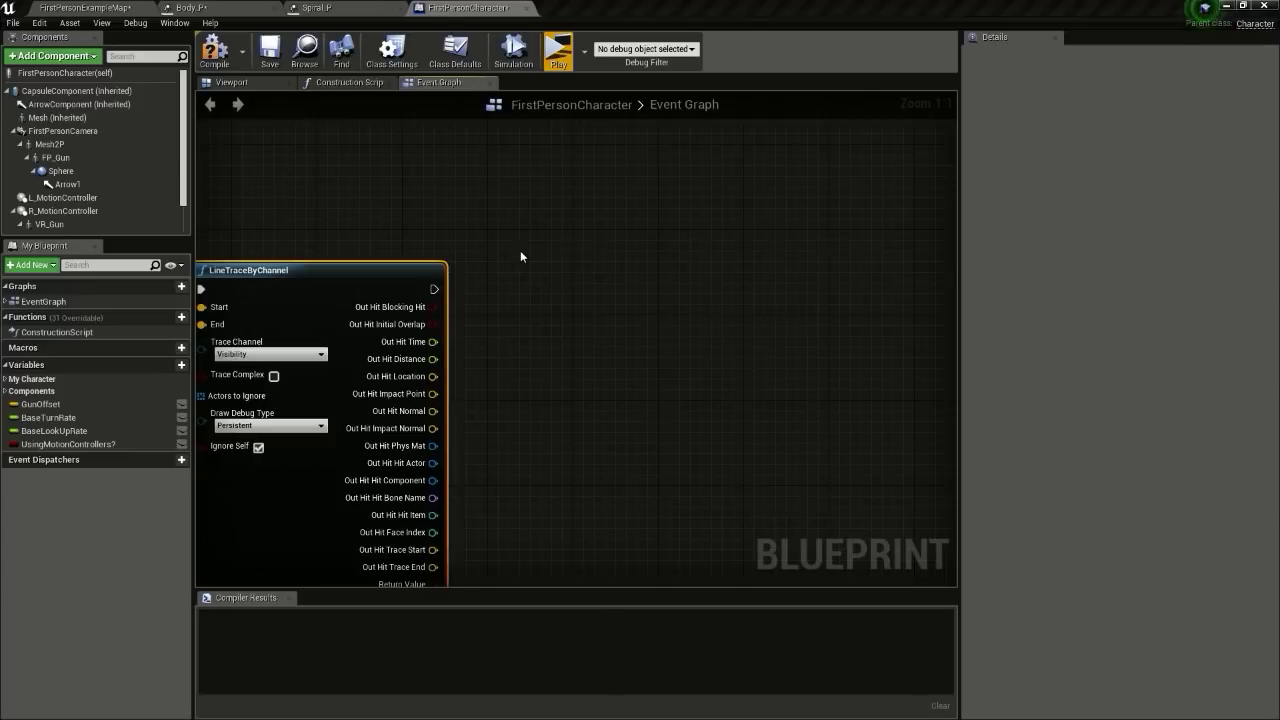
{"action": "left_click", "coordinate": [520, 267]}
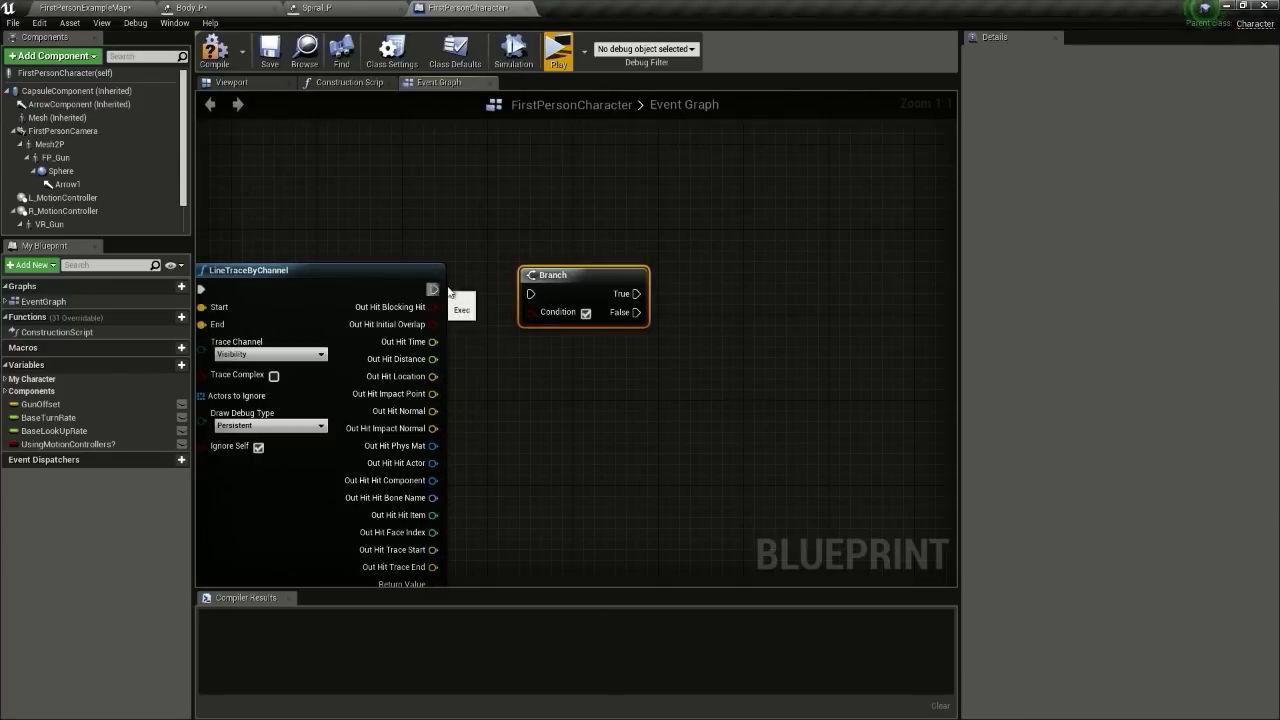
{"action": "left_click_drag", "start_coordinate": [449, 292], "coordinate": [530, 296]}
{"action": "scroll", "coordinate": [445, 326], "scroll_direction": "down", "scroll_amount": 1}
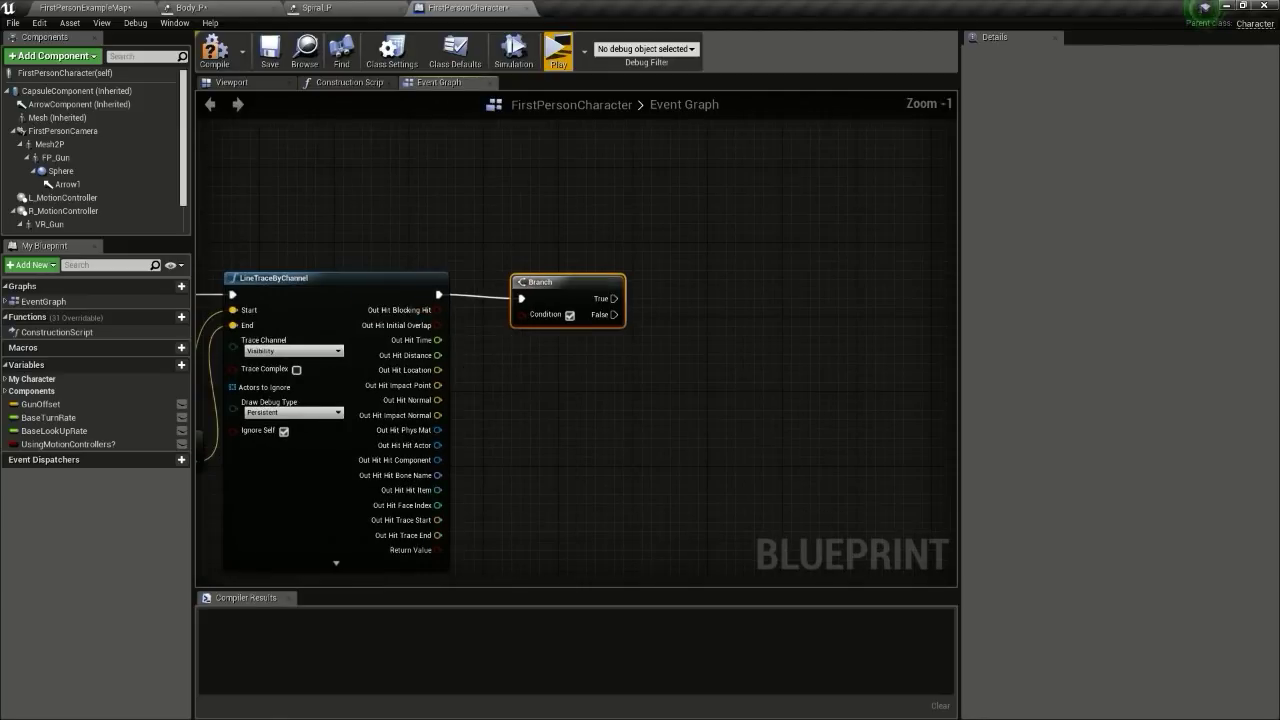
{"action": "right_click_drag", "start_coordinate": [445, 330], "coordinate": [445, 300]}
{"action": "left_click_drag", "start_coordinate": [441, 523], "coordinate": [522, 288]}
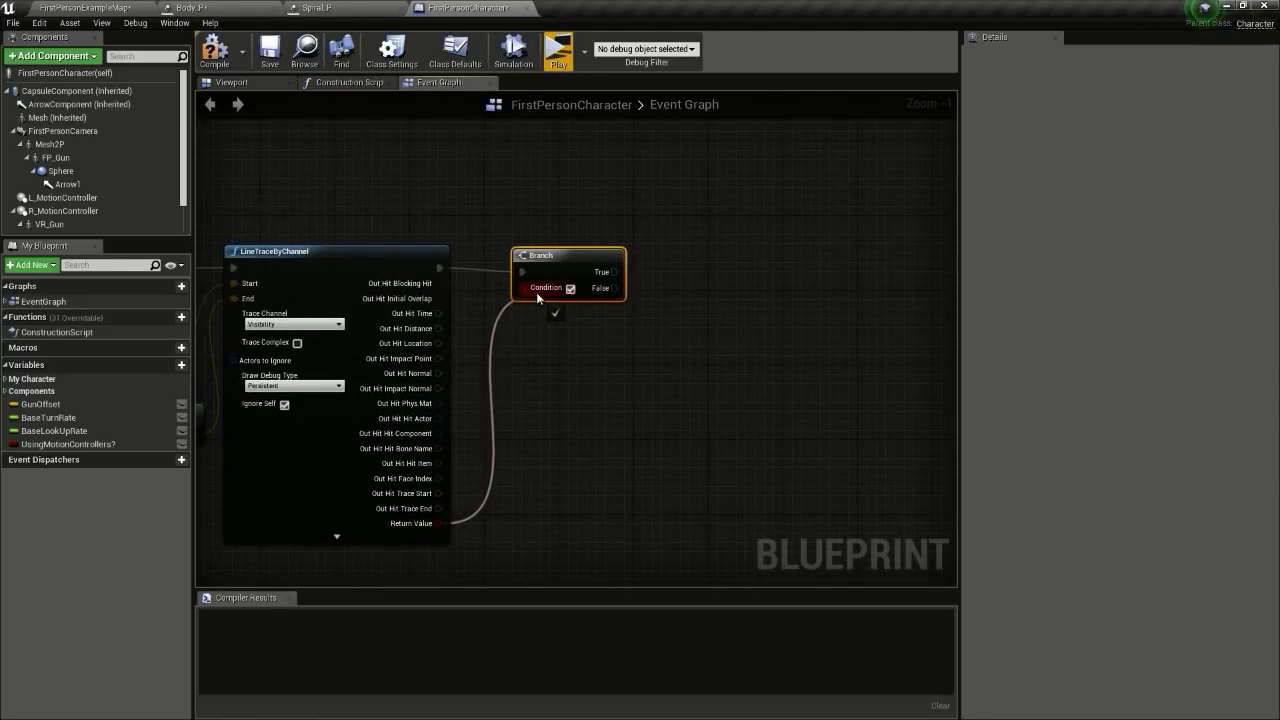
Step: Examine the old beam graph's Spawn Emitter Attached and Spawn Emitter at Location nodes and their connections
{"action": "scroll", "coordinate": [608, 323], "scroll_direction": "down", "scroll_amount": 4}
{"action": "right_click_drag", "start_coordinate": [593, 396], "coordinate": [585, 472]}
{"action": "scroll", "coordinate": [502, 319], "scroll_direction": "up", "scroll_amount": 4}
{"action": "right_click_drag", "start_coordinate": [500, 324], "coordinate": [527, 497]}
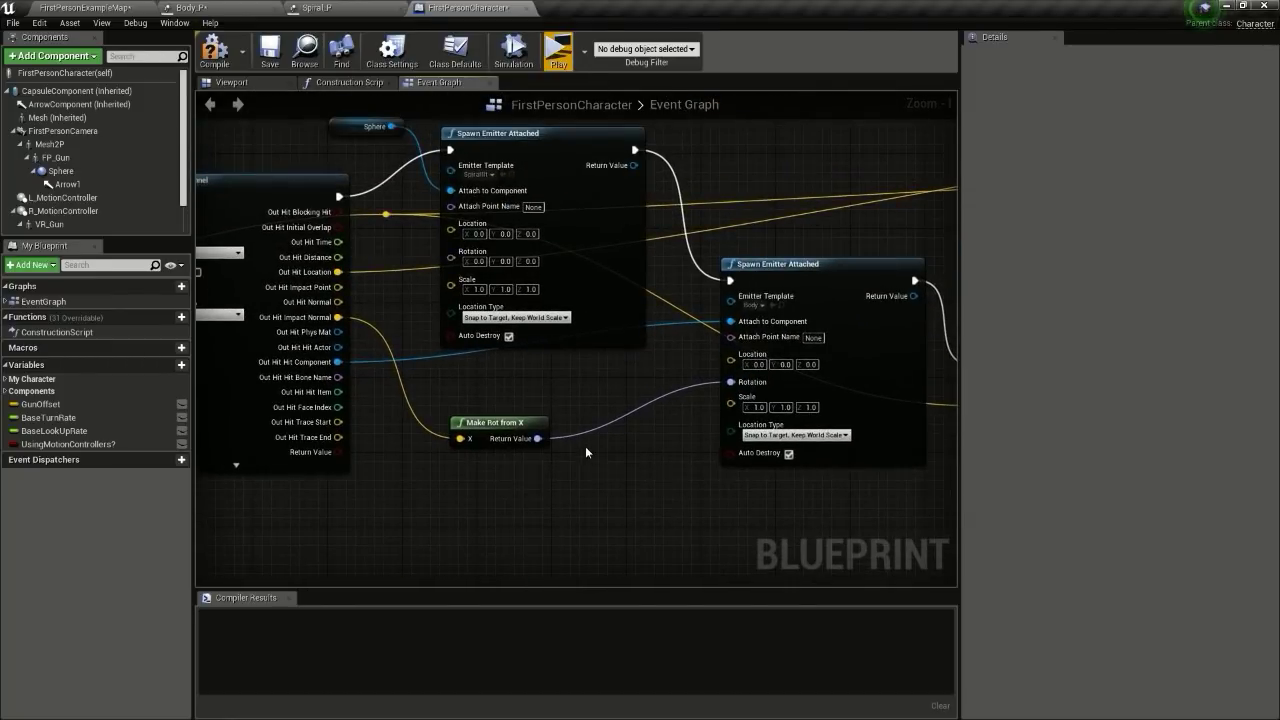
{"action": "right_click_drag", "start_coordinate": [585, 446], "coordinate": [575, 480]}
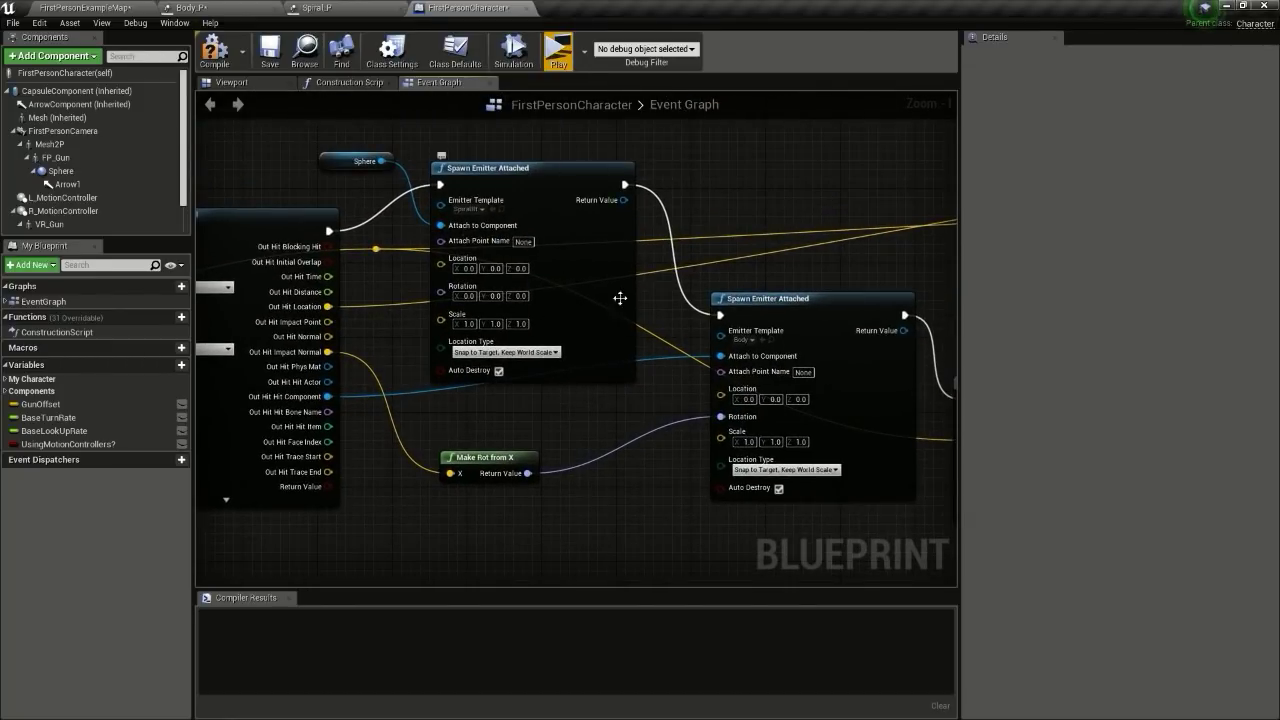
{"action": "right_click_drag", "start_coordinate": [620, 294], "coordinate": [395, 228]}
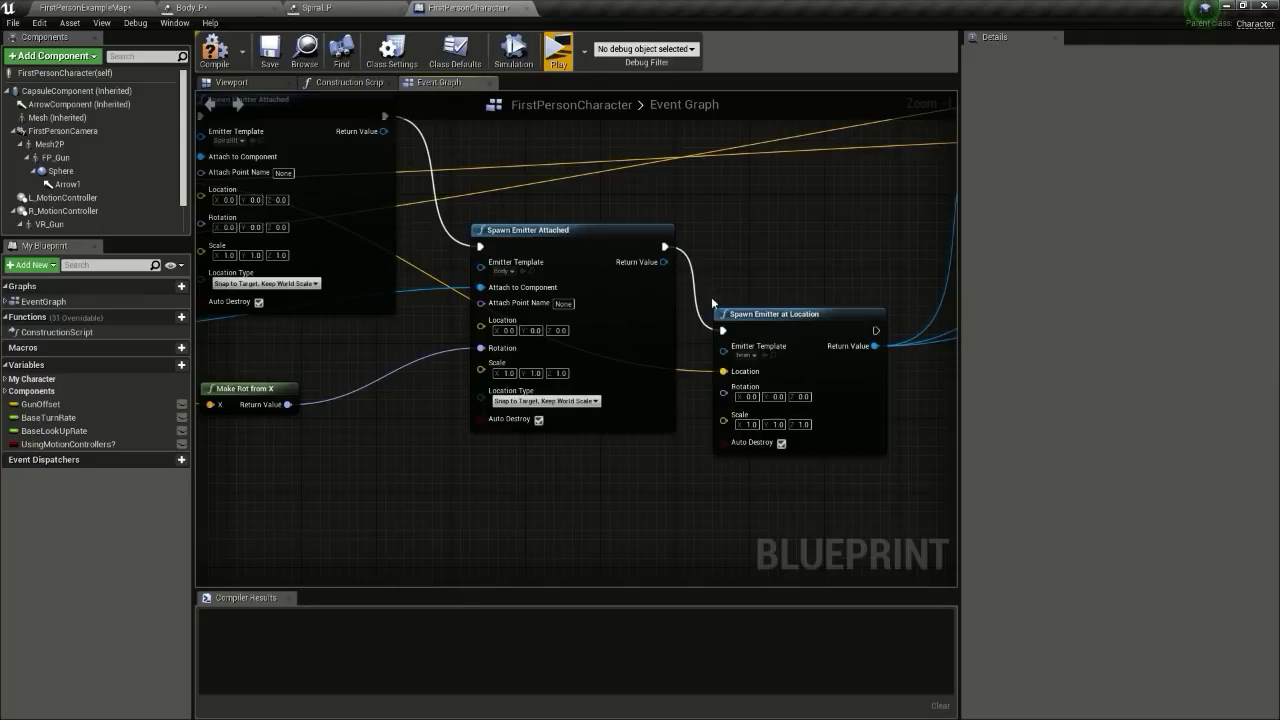
{"action": "right_click_drag", "start_coordinate": [830, 351], "coordinate": [662, 304]}
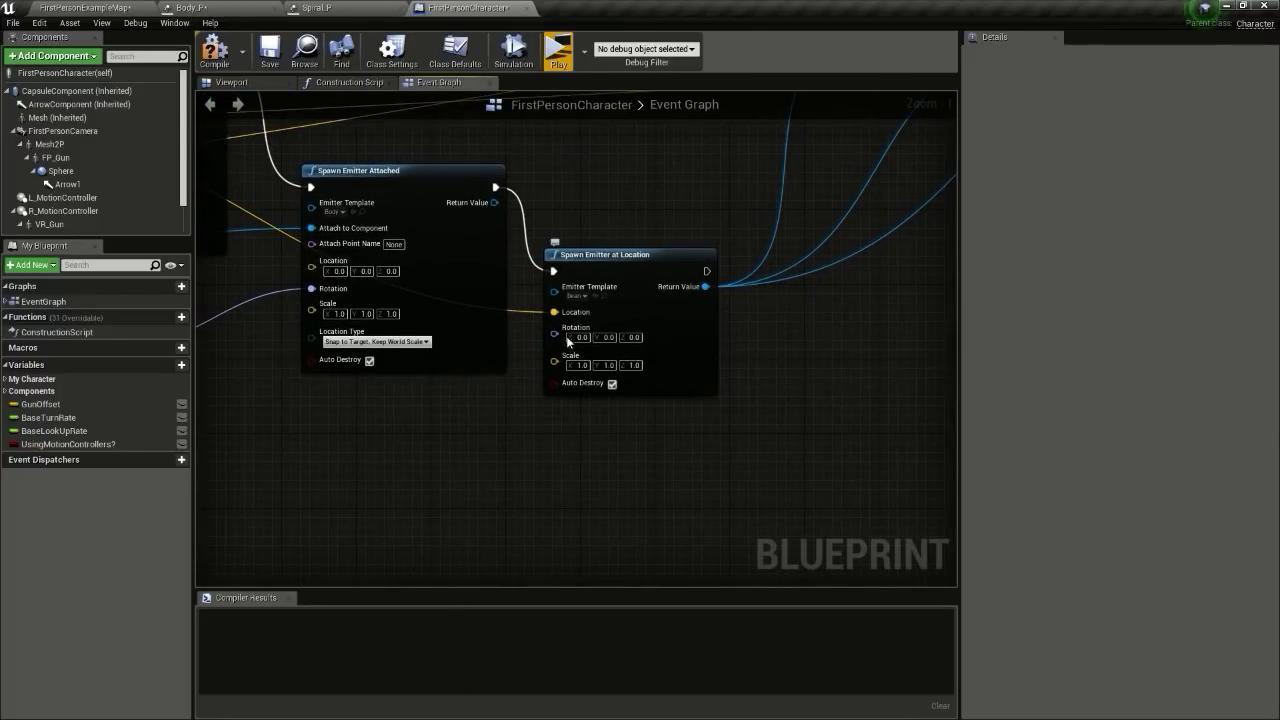
Step: Add a Spawn Emitter at Location node beside the new Branch
{"action": "scroll", "coordinate": [667, 408], "scroll_direction": "down", "scroll_amount": 6}
{"action": "right_click_drag", "start_coordinate": [667, 408], "coordinate": [629, 247]}
{"action": "right_click_drag", "start_coordinate": [595, 410], "coordinate": [580, 454]}
{"action": "scroll", "coordinate": [566, 281], "scroll_direction": "up", "scroll_amount": 4}
{"action": "scroll", "coordinate": [457, 306], "scroll_direction": "up", "scroll_amount": 3}
{"action": "right_click", "coordinate": [430, 271]}
{"action": "type", "text": "s"}
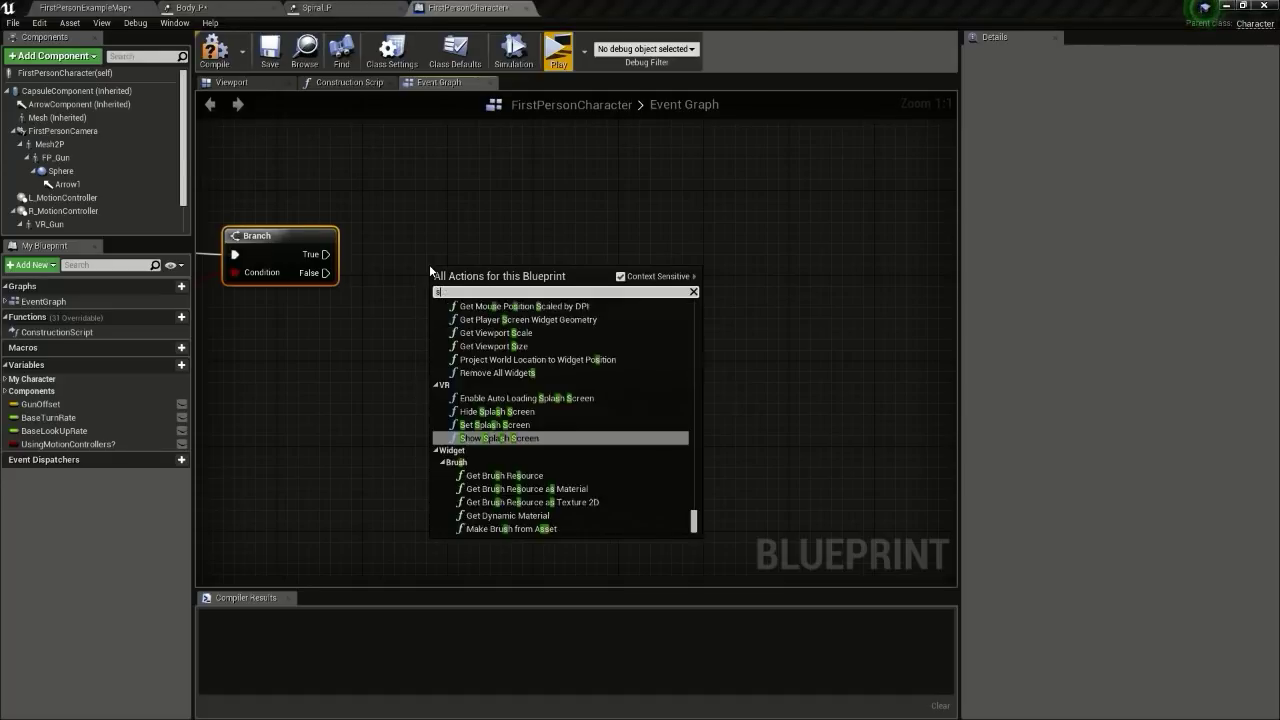
{"action": "type", "text": "pawn emi"}
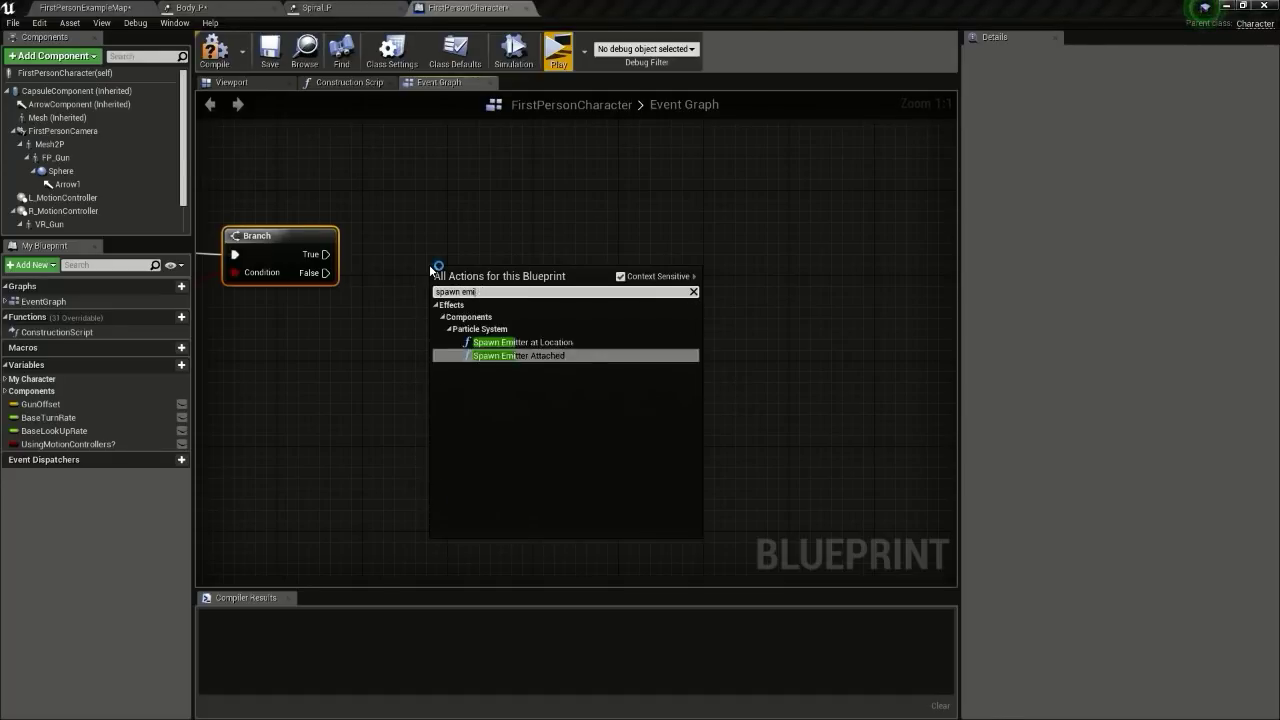
{"action": "key", "text": "Up"}
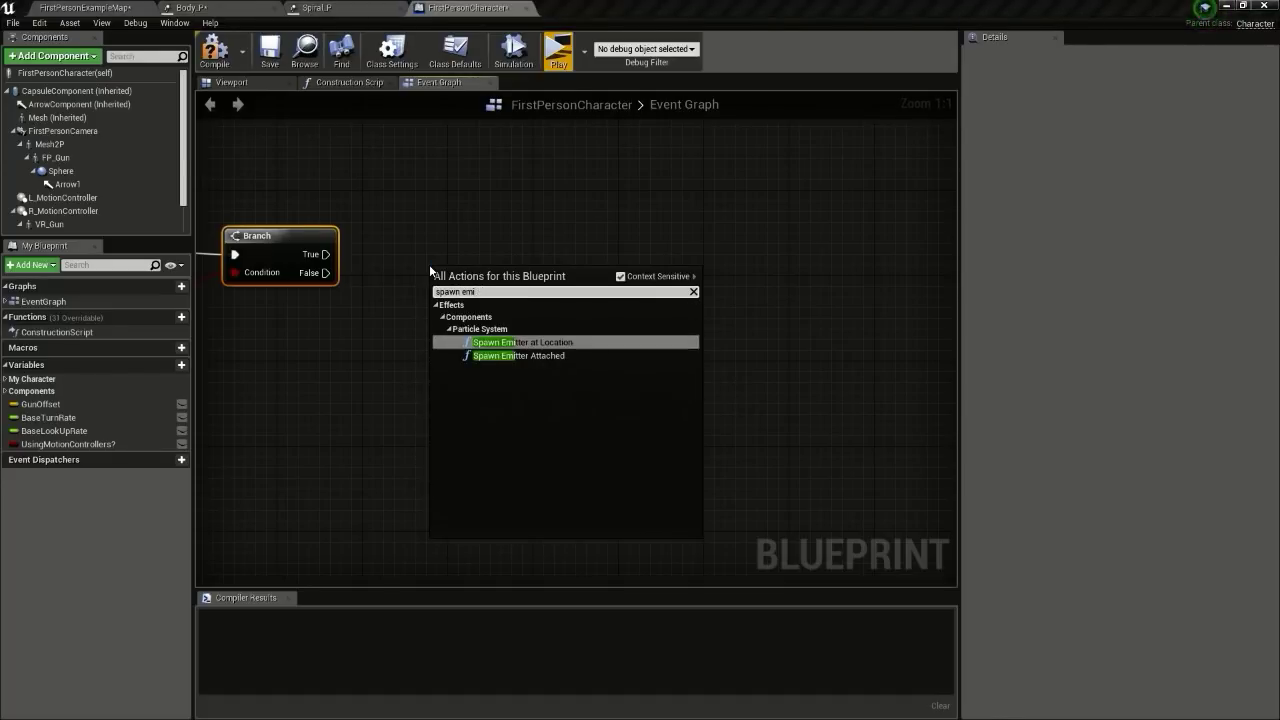
{"action": "key", "text": "Return"}
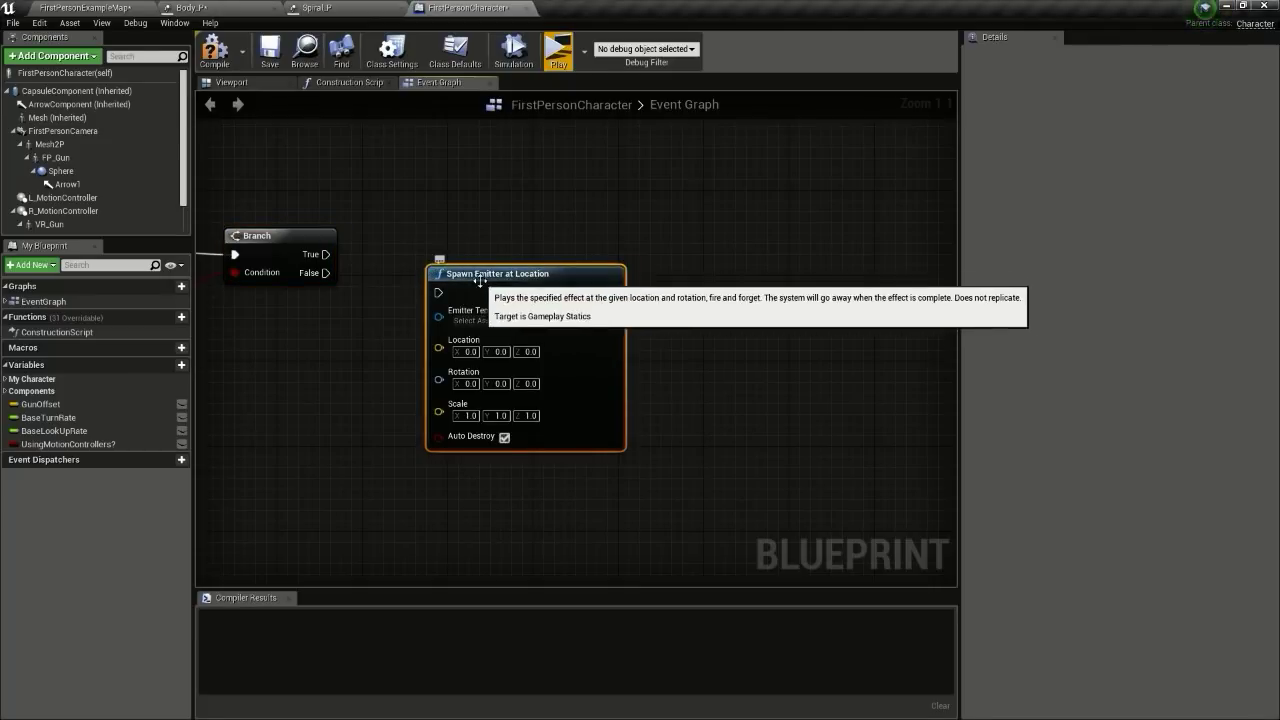
{"action": "left_click_drag", "start_coordinate": [440, 274], "coordinate": [458, 251]}
{"action": "left_click_drag", "start_coordinate": [572, 235], "coordinate": [625, 235]}
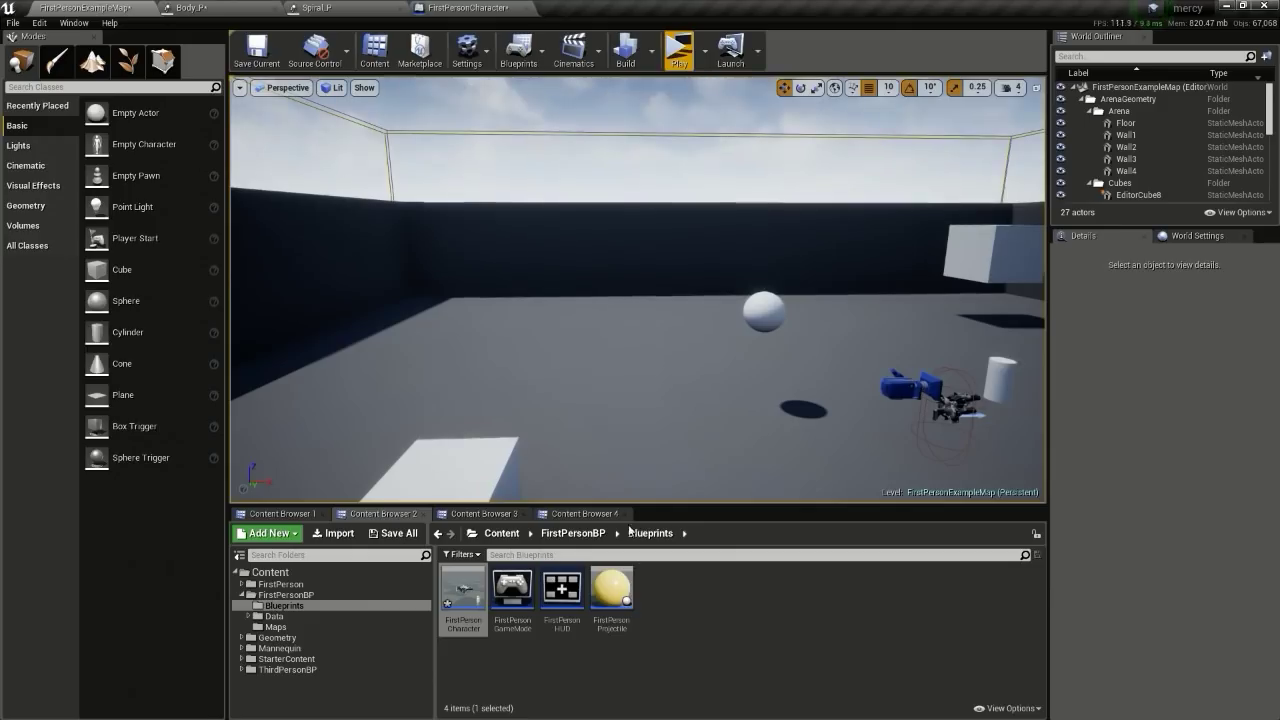
Step: Set the new Spawn Emitter at Location node's Emitter Template to the Beam_P particle system
{"action": "left_click", "coordinate": [485, 517]}
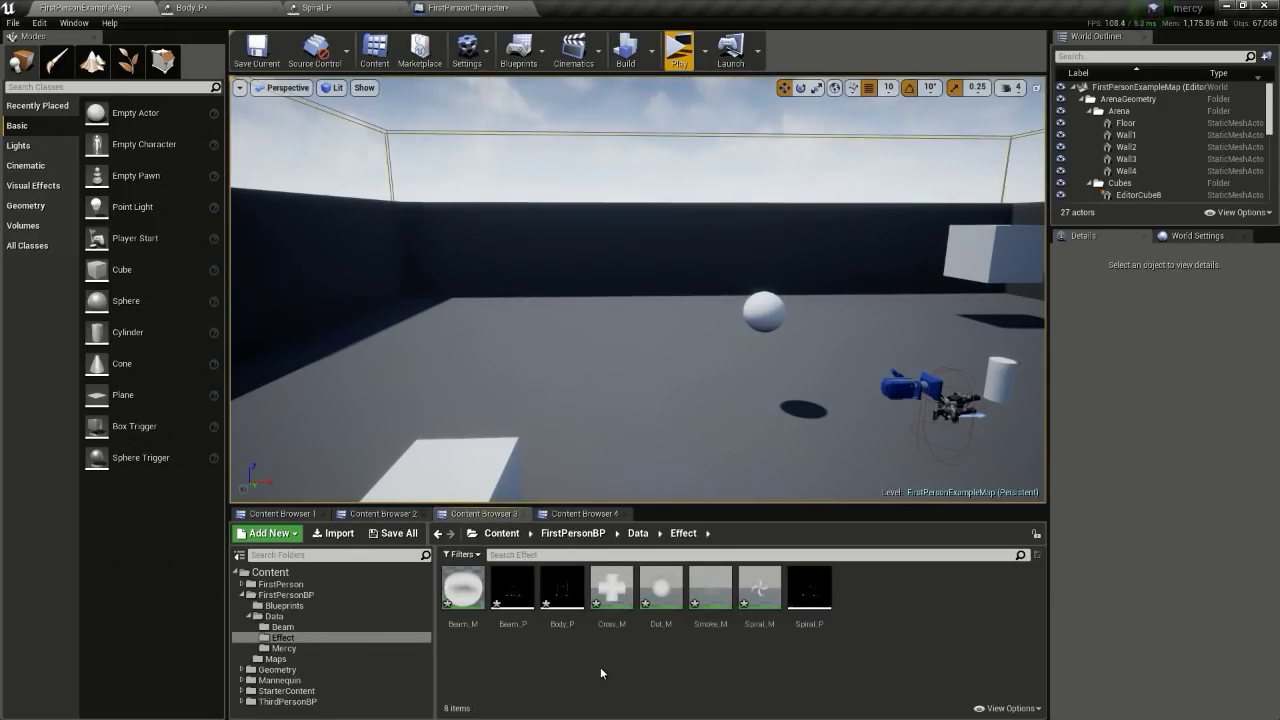
{"action": "left_click", "coordinate": [512, 588]}
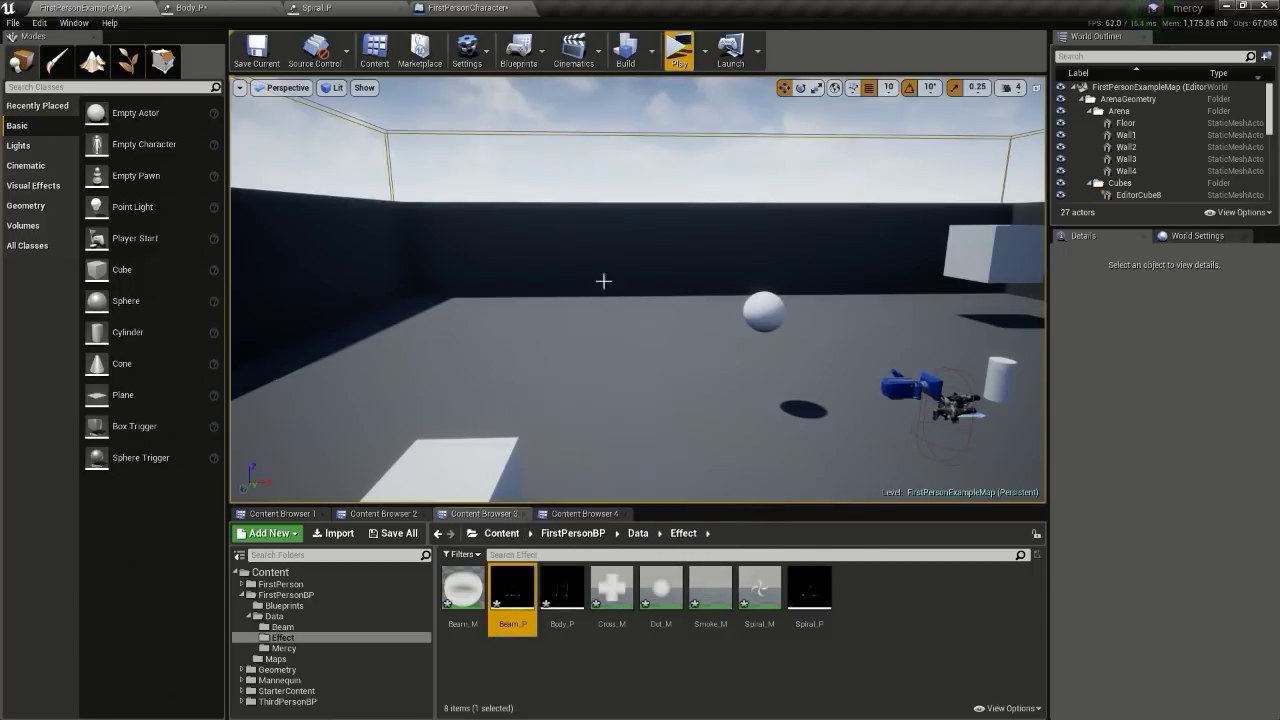
{"action": "left_click", "coordinate": [497, 7]}
{"action": "left_click", "coordinate": [545, 279]}
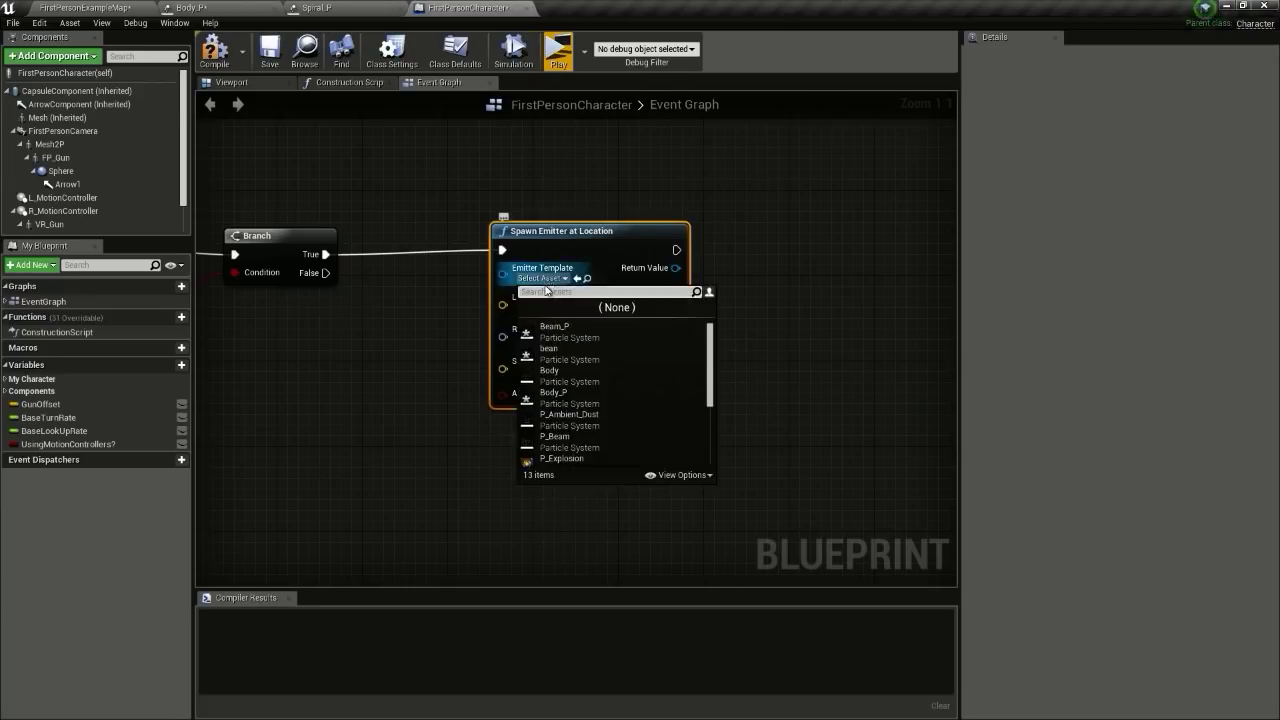
{"action": "type", "text": "beam"}
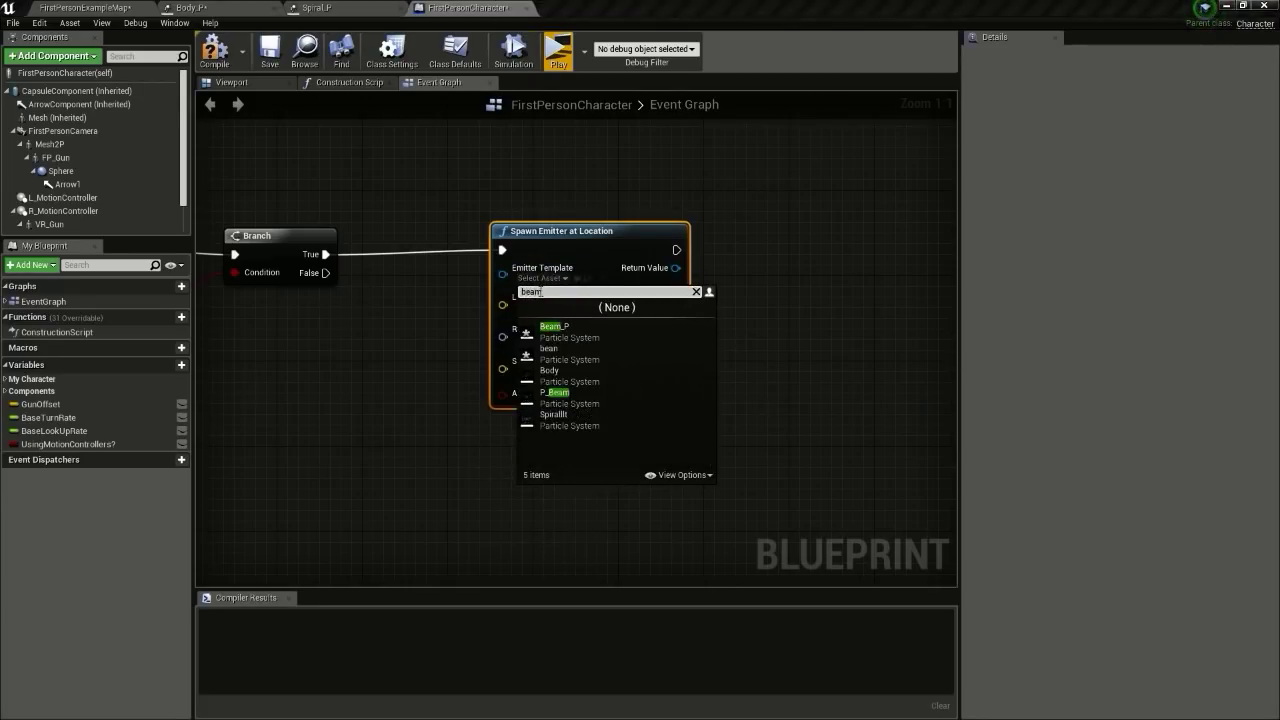
{"action": "left_click", "coordinate": [562, 333]}
Step: Connect the upper GetWorldLocation node's Return Value to the Location input of the Spawn Emitter at Location node
{"action": "right_click_drag", "start_coordinate": [744, 324], "coordinate": [671, 311]}
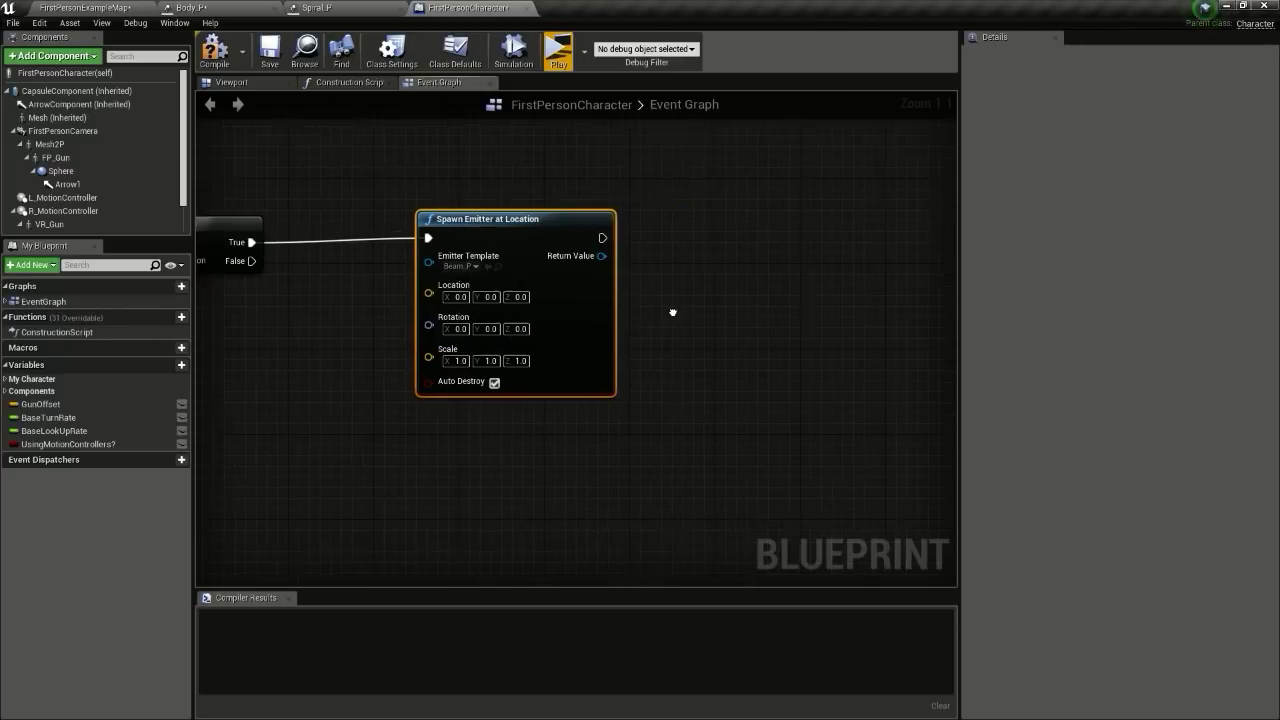
{"action": "right_click_drag", "start_coordinate": [471, 308], "coordinate": [671, 316]}
{"action": "scroll", "coordinate": [671, 316], "scroll_direction": "down", "scroll_amount": 1}
{"action": "right_click_drag", "start_coordinate": [494, 306], "coordinate": [625, 318]}
{"action": "scroll", "coordinate": [625, 320], "scroll_direction": "down", "scroll_amount": 2}
{"action": "right_click_drag", "start_coordinate": [530, 368], "coordinate": [590, 368]}
{"action": "left_click_drag", "start_coordinate": [331, 348], "coordinate": [796, 310]}
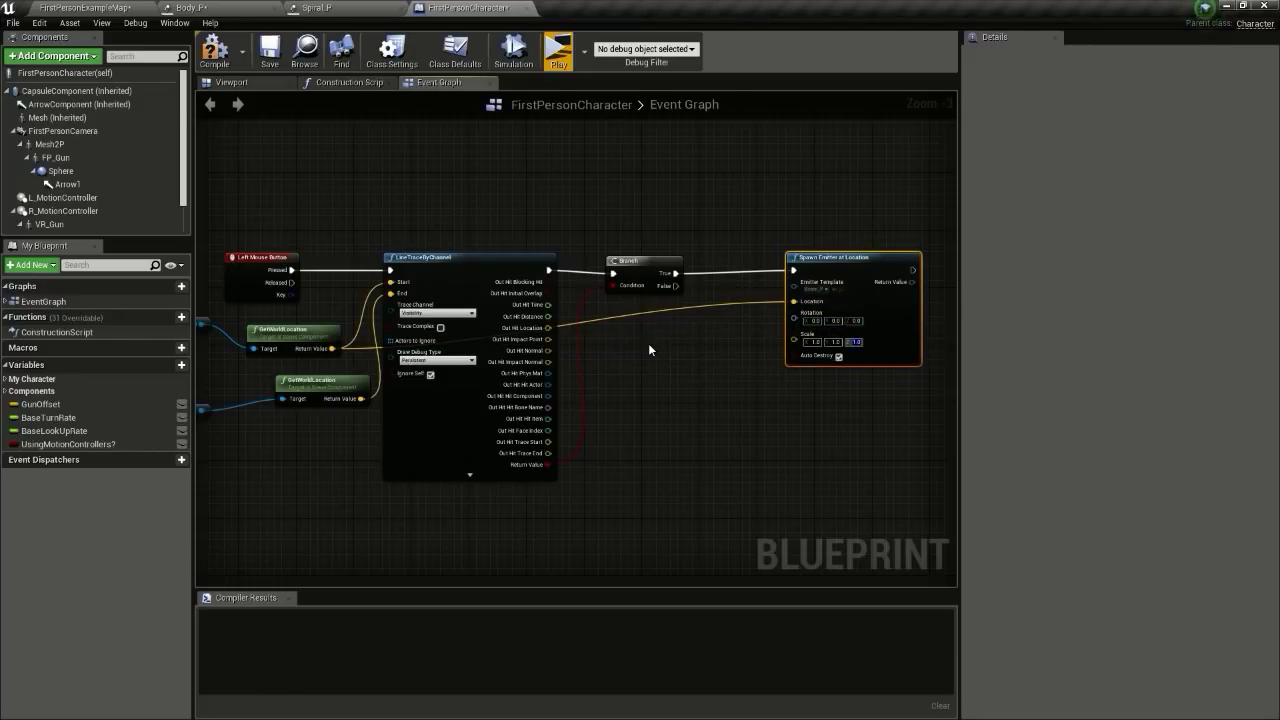
Step: Add a Set Beam Source Point node from the spawned emitter's Return Value and align it beside the spawn node
{"action": "scroll", "coordinate": [655, 342], "scroll_direction": "up", "scroll_amount": 3}
{"action": "right_click_drag", "start_coordinate": [627, 309], "coordinate": [504, 298]}
{"action": "left_click_drag", "start_coordinate": [483, 288], "coordinate": [596, 316]}
{"action": "type", "text": "set s"}
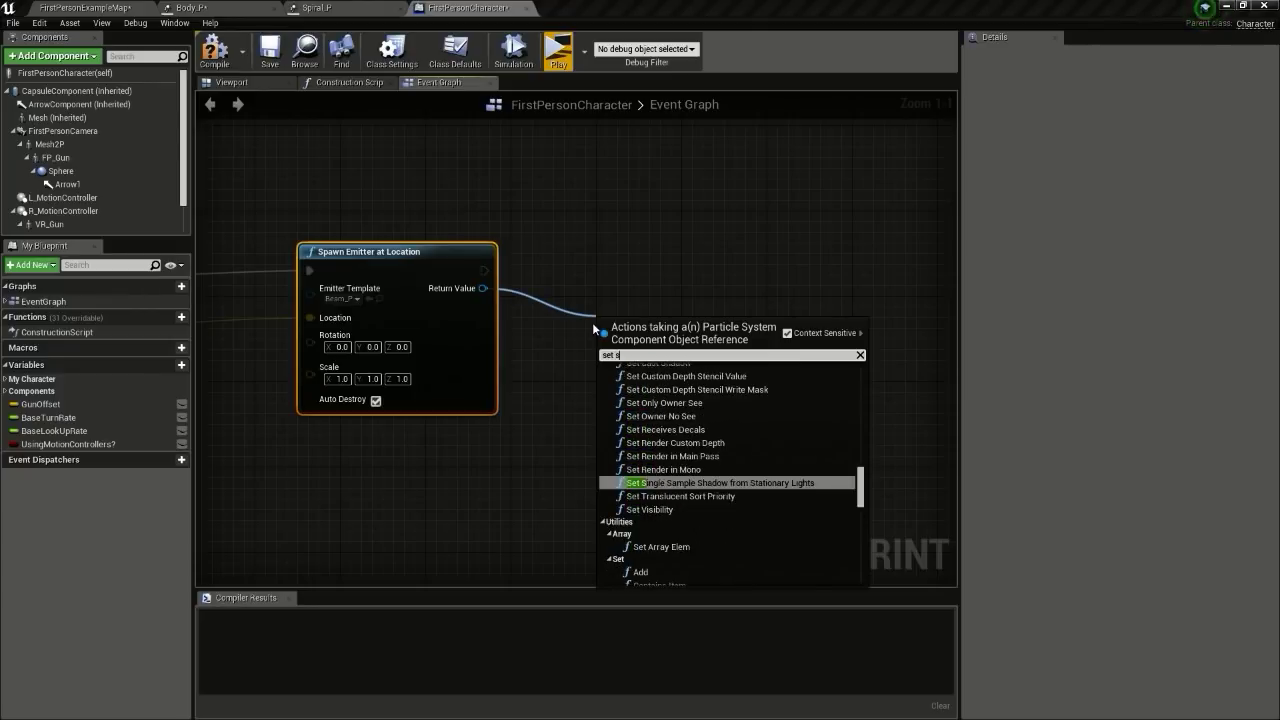
{"action": "type", "text": "ou"}
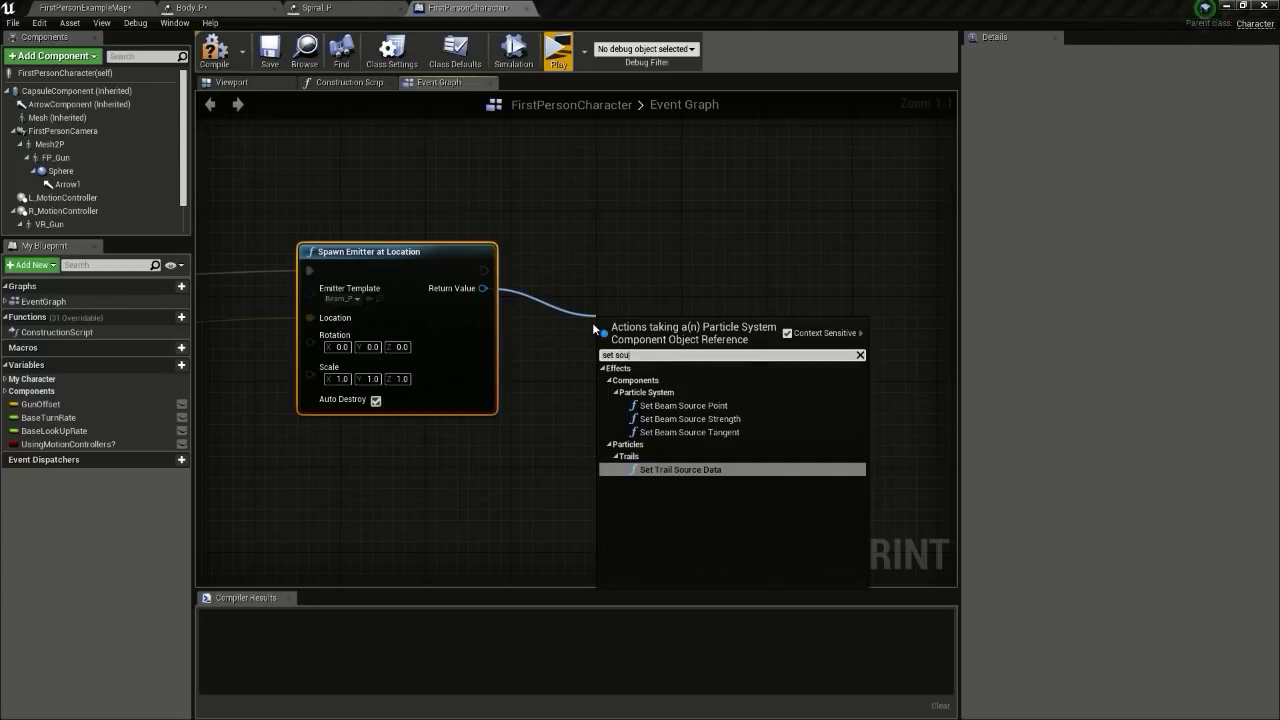
{"action": "left_click", "coordinate": [749, 408]}
{"action": "left_click_drag", "start_coordinate": [680, 330], "coordinate": [688, 256]}
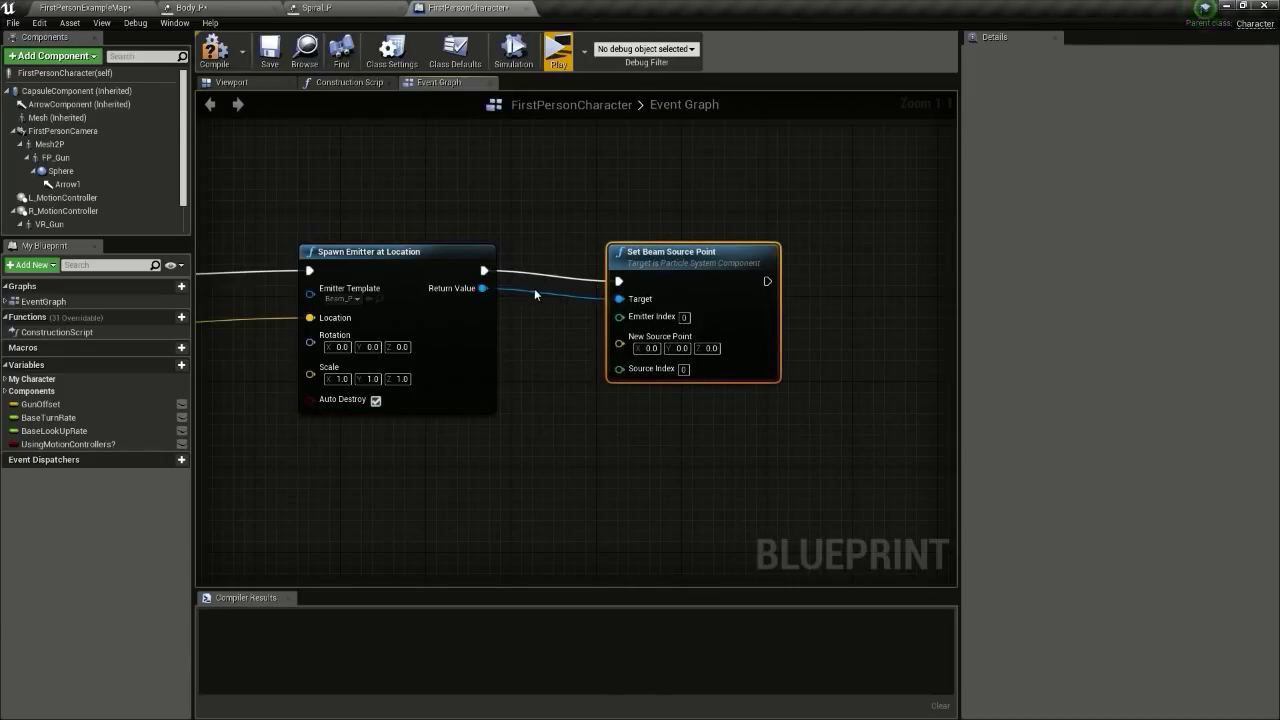
Step: Add a Set Beam Target Point node from the emitter's Return Value and place it beside the Set Beam Source Point node
{"action": "left_click_drag", "start_coordinate": [484, 288], "coordinate": [710, 452]}
{"action": "type", "text": "set"}
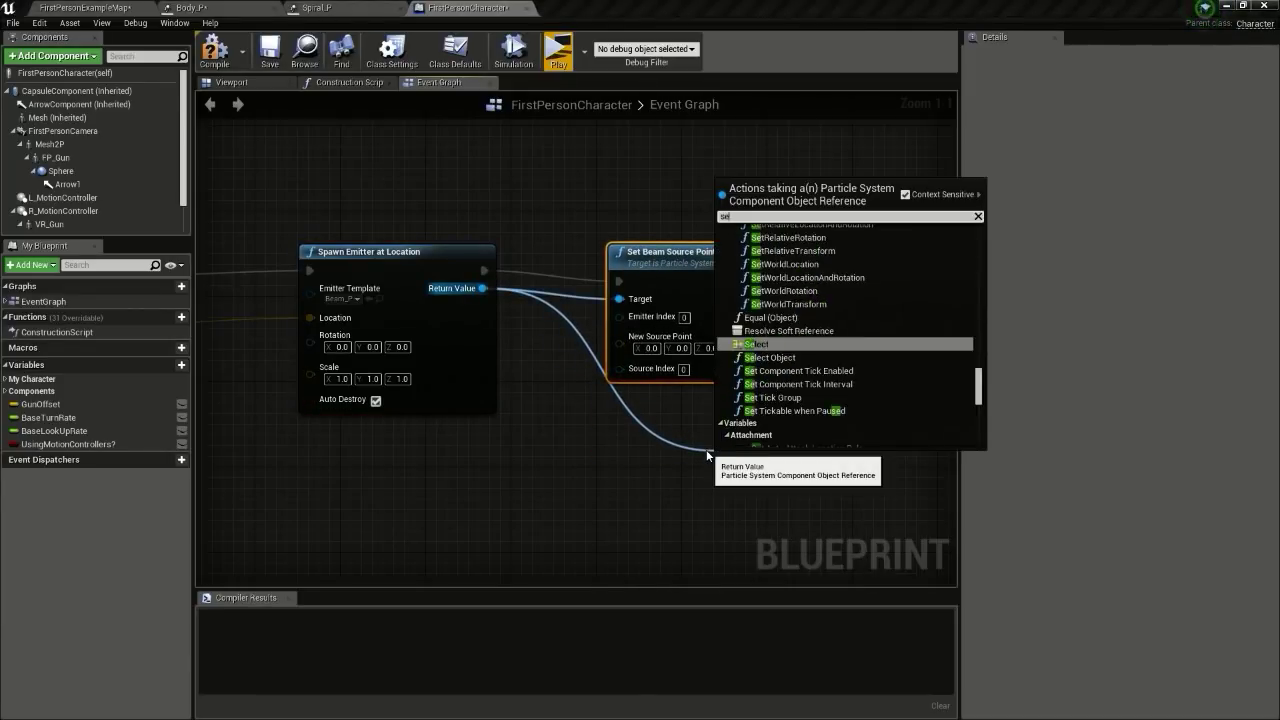
{"action": "type", "text": " traget"}
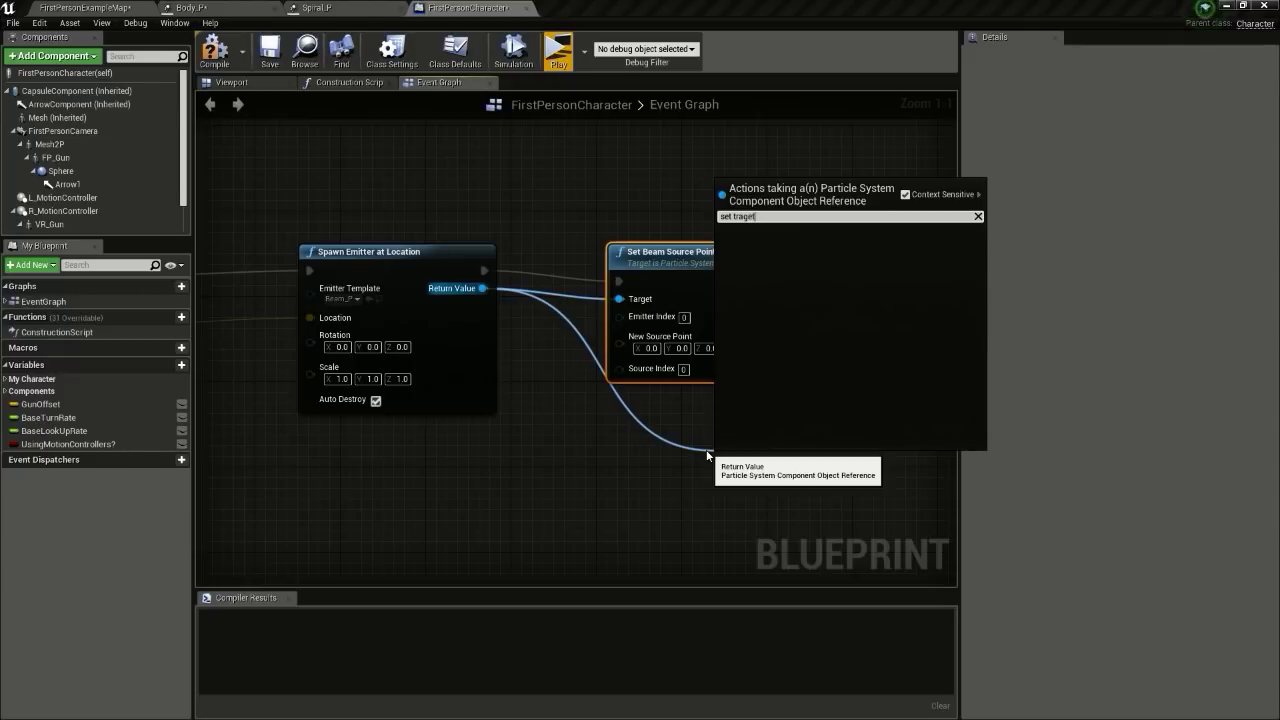
{"action": "key", "text": "BackSpace"}
{"action": "key", "text": "BackSpace"}
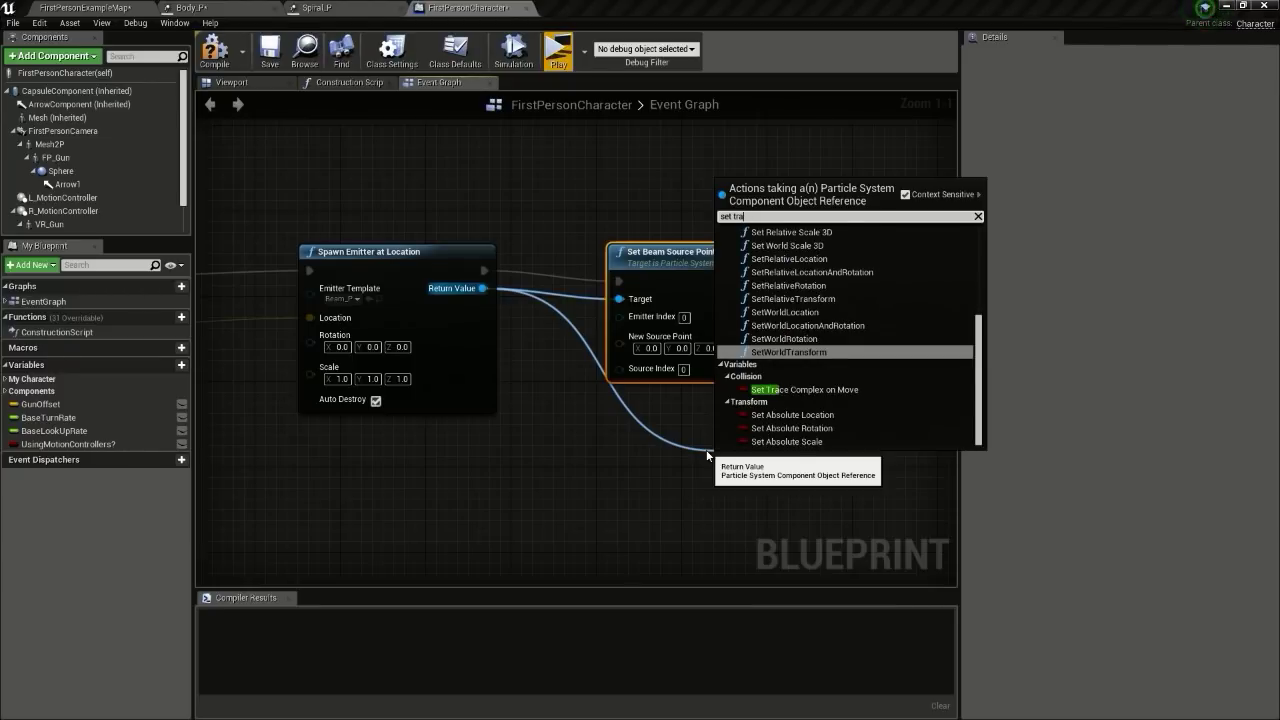
{"action": "key", "text": "BackSpace"}
{"action": "key", "text": "BackSpace"}
{"action": "type", "text": "arget"}
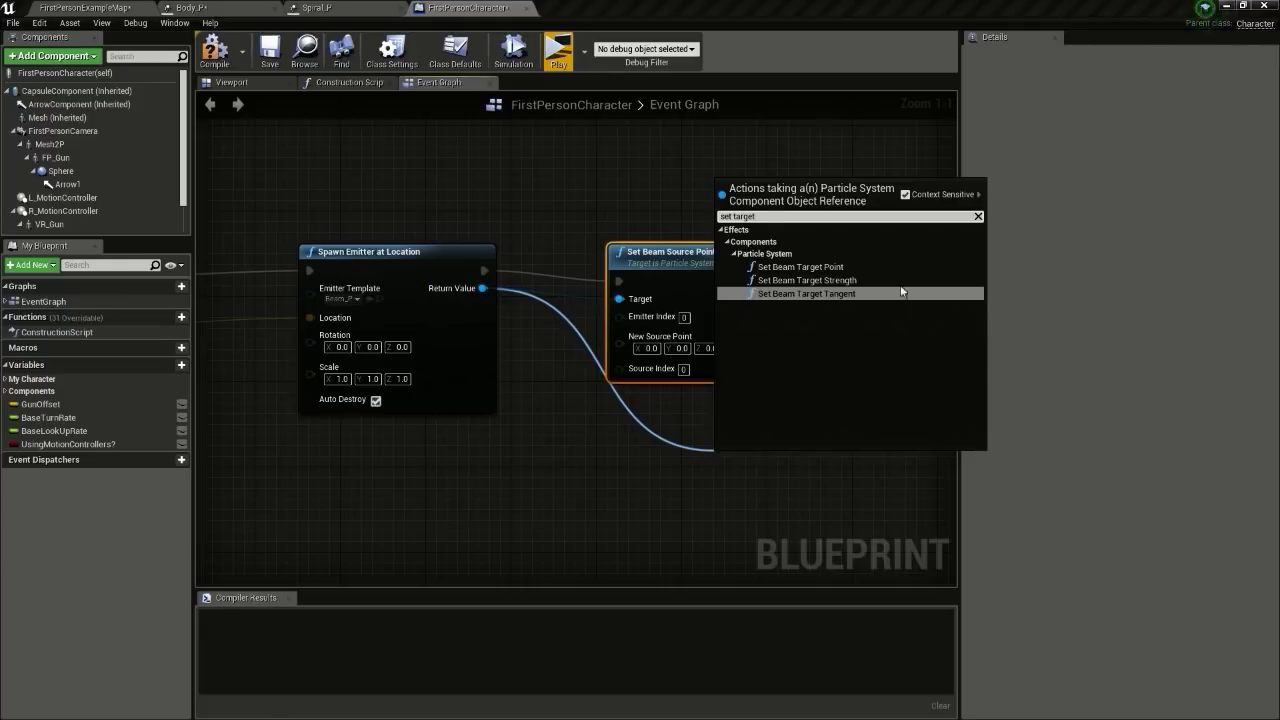
{"action": "left_click", "coordinate": [840, 267]}
{"action": "left_click_drag", "start_coordinate": [762, 458], "coordinate": [858, 266]}
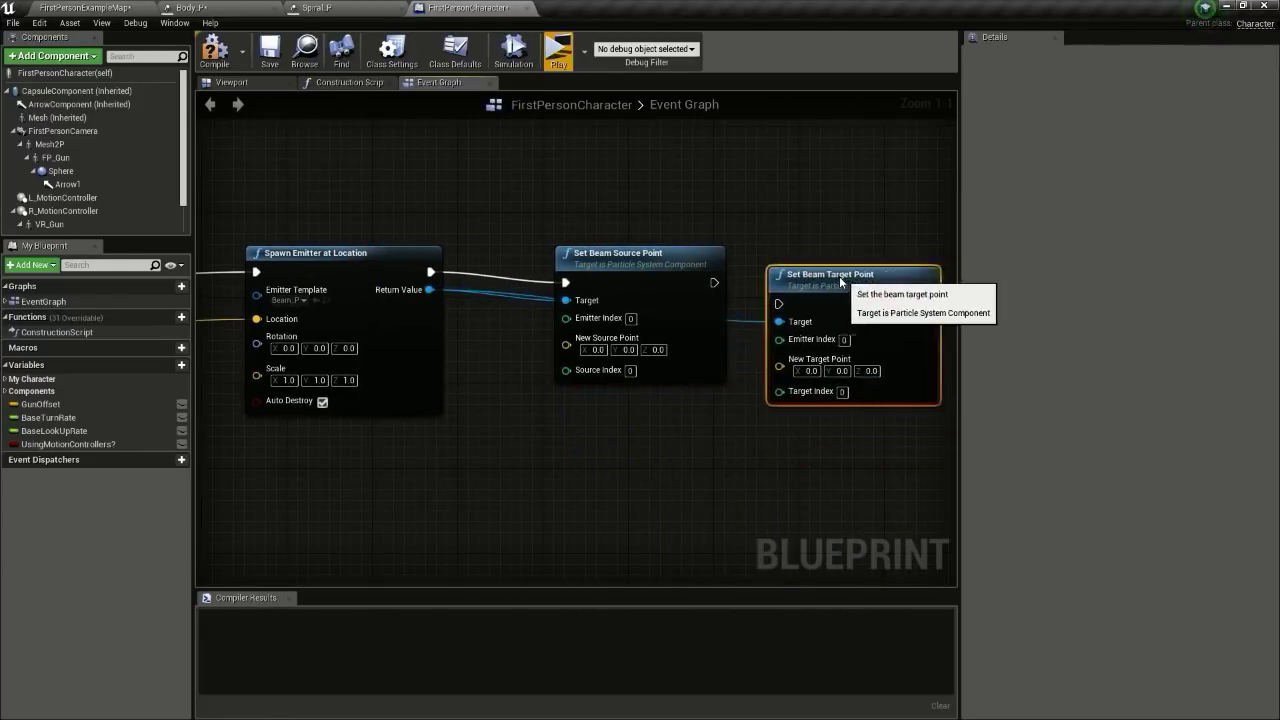
Step: Connect the execution flow from Set Beam Source Point to Set Beam Target Point and move both nodes up and away from the spawn node
{"action": "left_click_drag", "start_coordinate": [714, 283], "coordinate": [769, 293]}
{"action": "left_click_drag", "start_coordinate": [619, 205], "coordinate": [820, 348]}
{"action": "left_click_drag", "start_coordinate": [832, 289], "coordinate": [894, 192]}
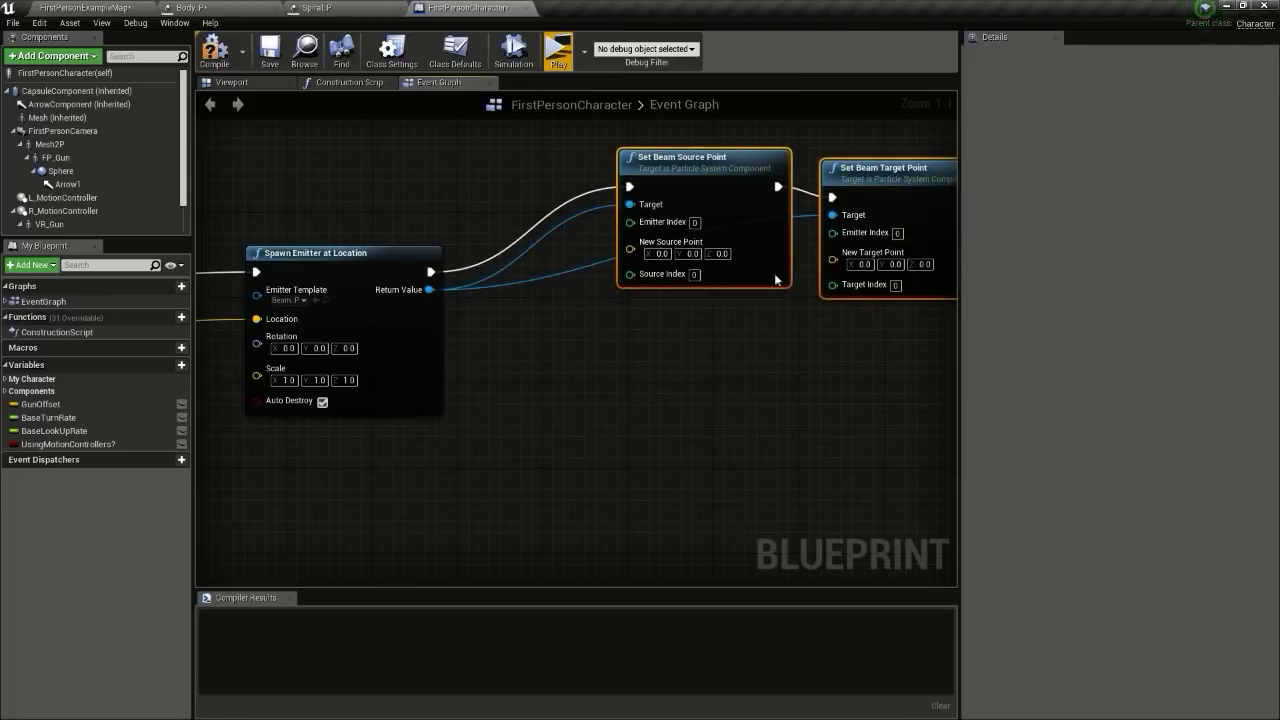
Step: Insert a reroute point on the spawn Location wire and connect it to New Source Point on Set Beam Source Point
{"action": "right_click_drag", "start_coordinate": [655, 395], "coordinate": [699, 393]}
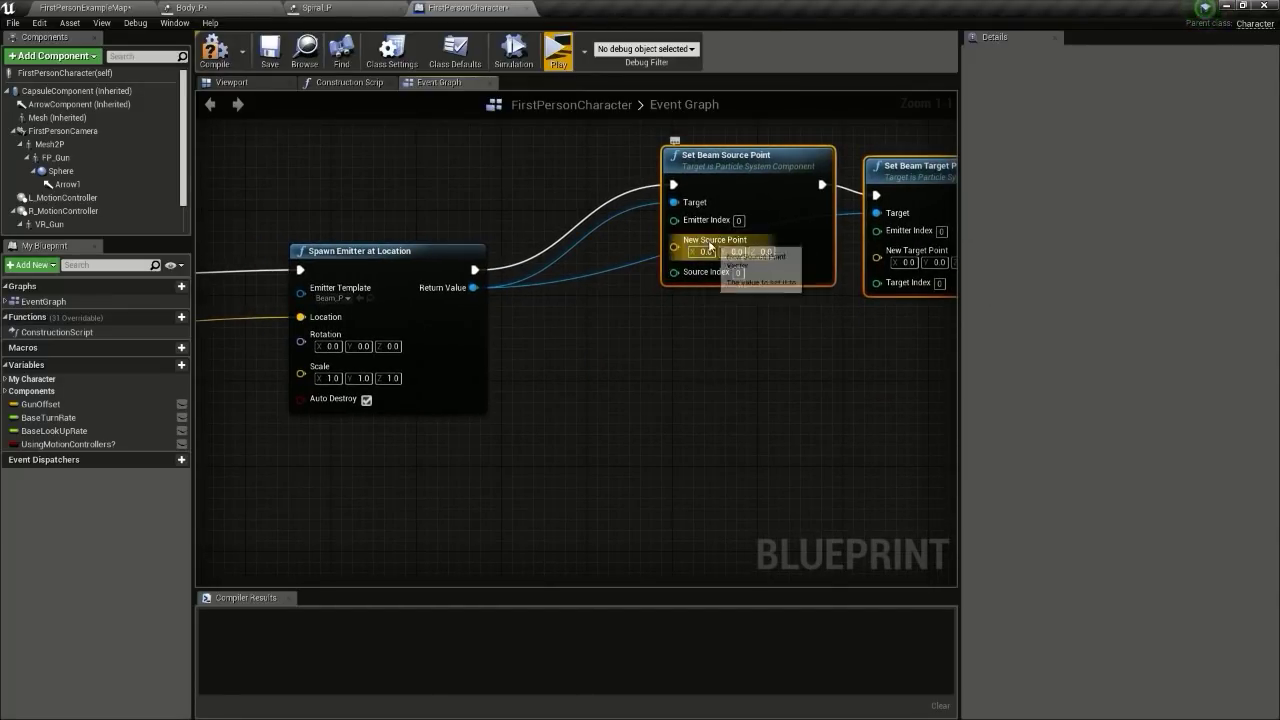
{"action": "right_click_drag", "start_coordinate": [581, 377], "coordinate": [702, 359]}
{"action": "scroll", "coordinate": [678, 360], "scroll_direction": "down", "scroll_amount": 1}
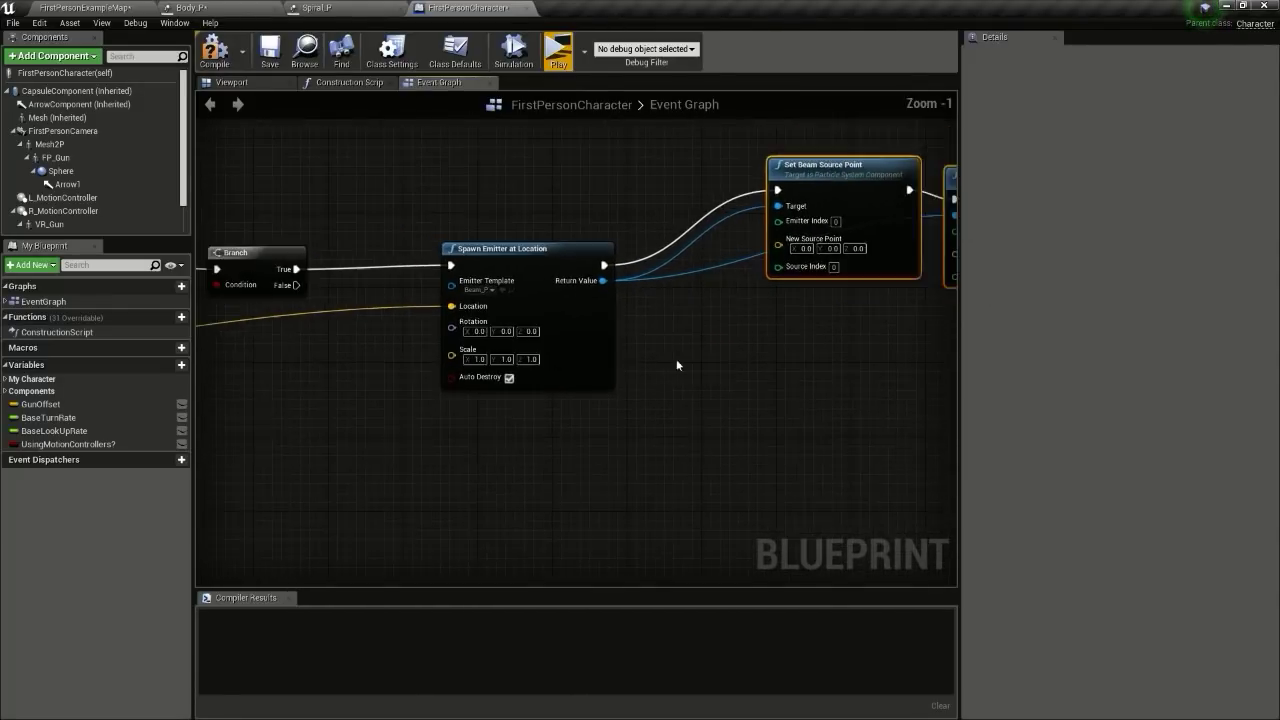
{"action": "left_click", "coordinate": [361, 309]}
{"action": "double_click", "coordinate": [360, 309]}
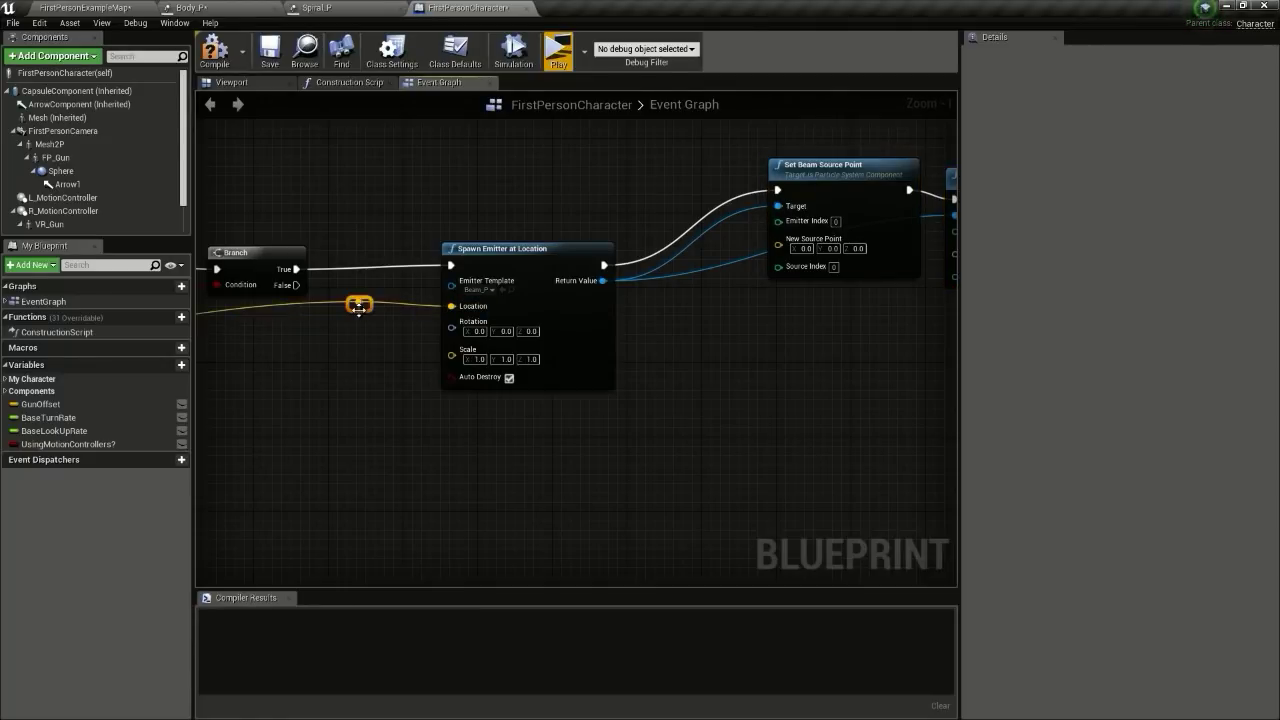
{"action": "left_click_drag", "start_coordinate": [361, 303], "coordinate": [785, 246]}
{"action": "right_click_drag", "start_coordinate": [848, 319], "coordinate": [620, 323]}
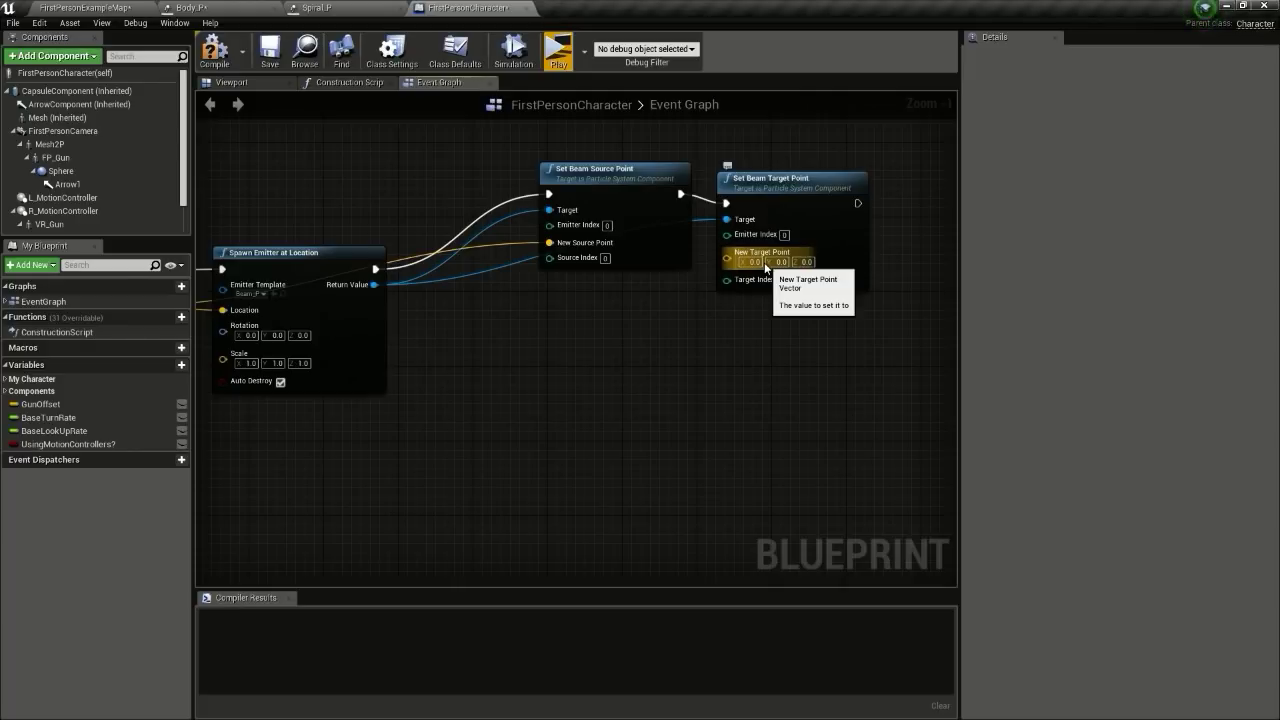
Step: Connect the line trace's Out Hit Location to New Target Point on Set Beam Target Point
{"action": "right_click_drag", "start_coordinate": [743, 264], "coordinate": [801, 274]}
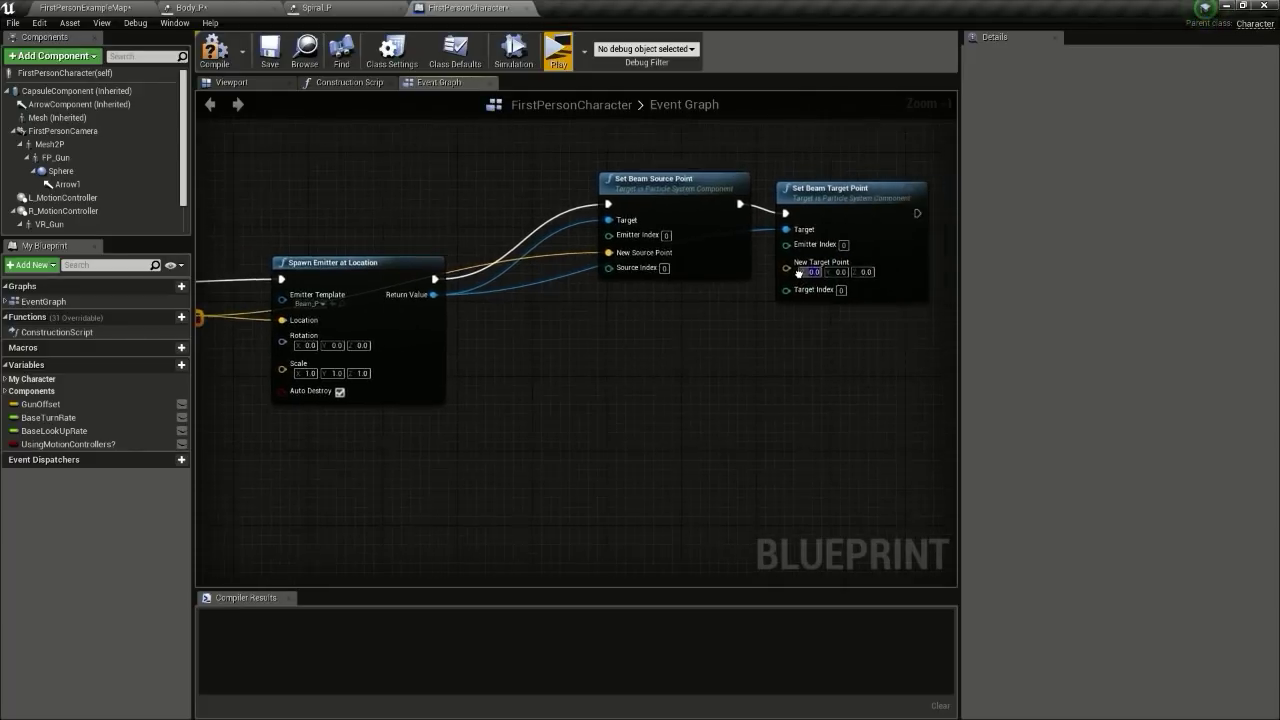
{"action": "scroll", "coordinate": [597, 354], "scroll_direction": "down", "scroll_amount": 2}
{"action": "scroll", "coordinate": [694, 344], "scroll_direction": "down", "scroll_amount": 1}
{"action": "scroll", "coordinate": [330, 336], "scroll_direction": "up", "scroll_amount": 2}
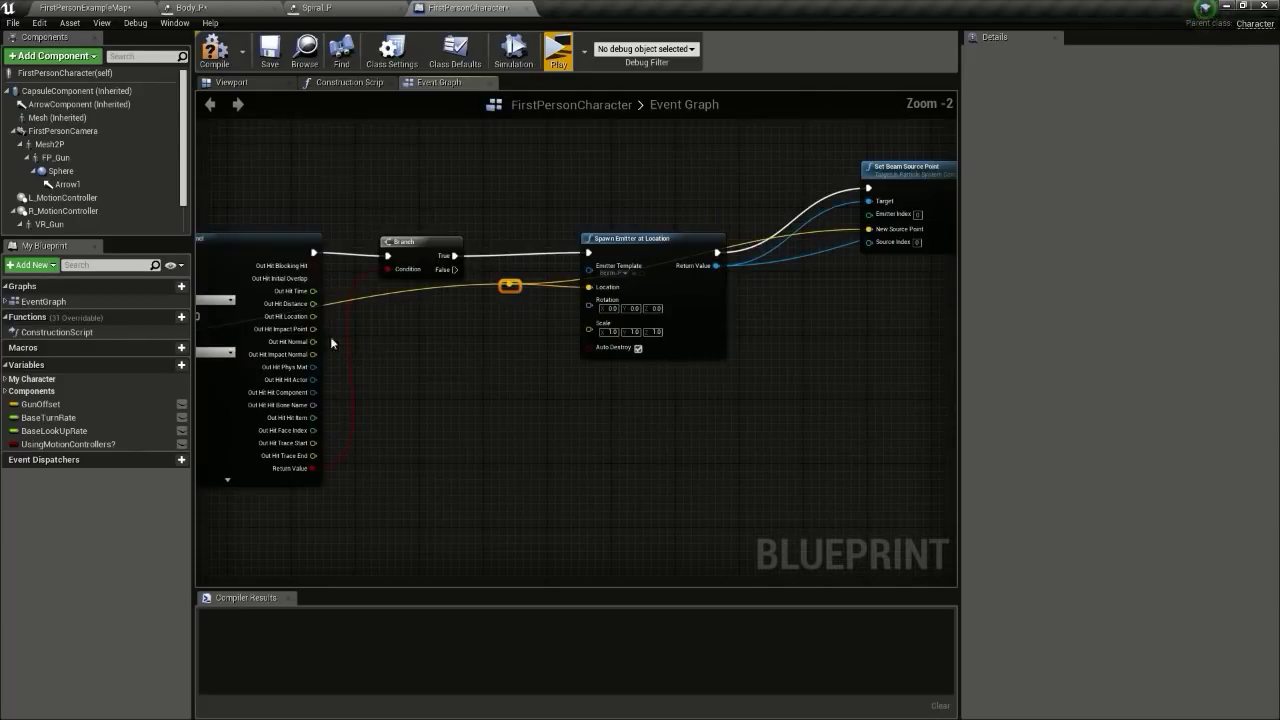
{"action": "scroll", "coordinate": [308, 343], "scroll_direction": "up", "scroll_amount": 1}
{"action": "left_click_drag", "start_coordinate": [318, 313], "coordinate": [351, 231]}
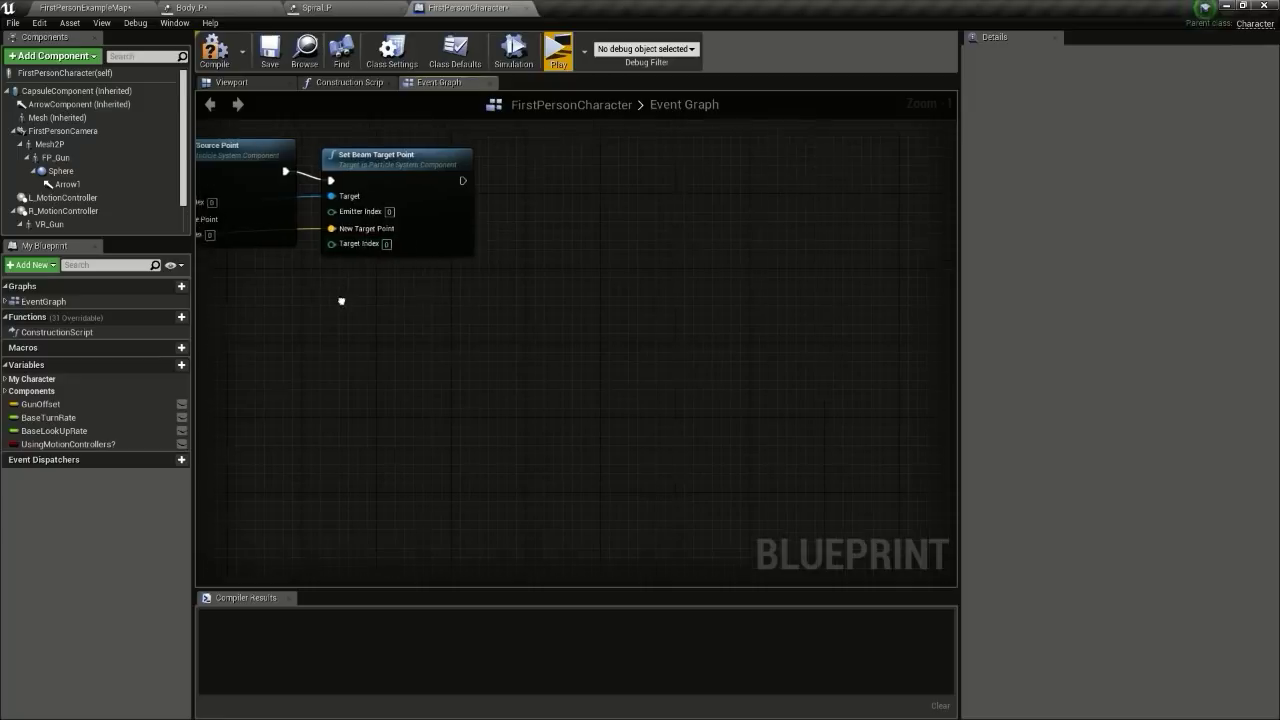
{"action": "right_click_drag", "start_coordinate": [352, 324], "coordinate": [585, 413]}
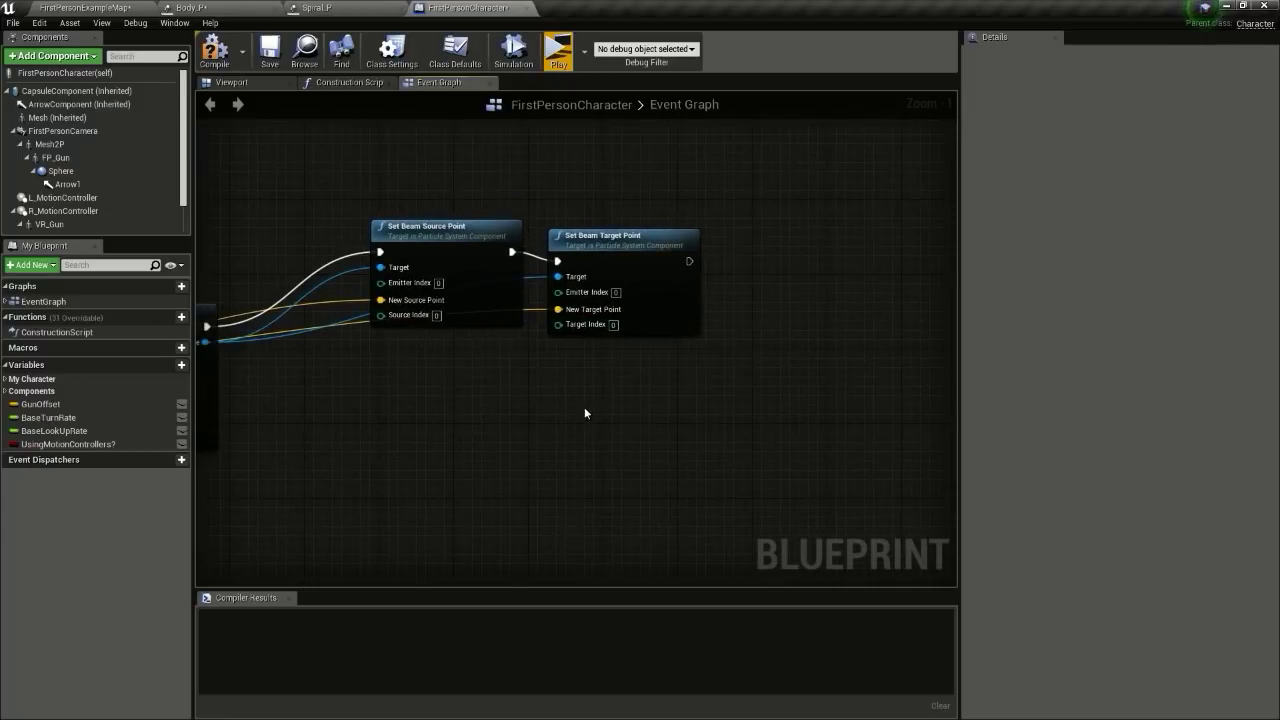
Step: Play the level, fire the beam and move around to check how it behaves, and end the preview
{"action": "left_click", "coordinate": [558, 55]}
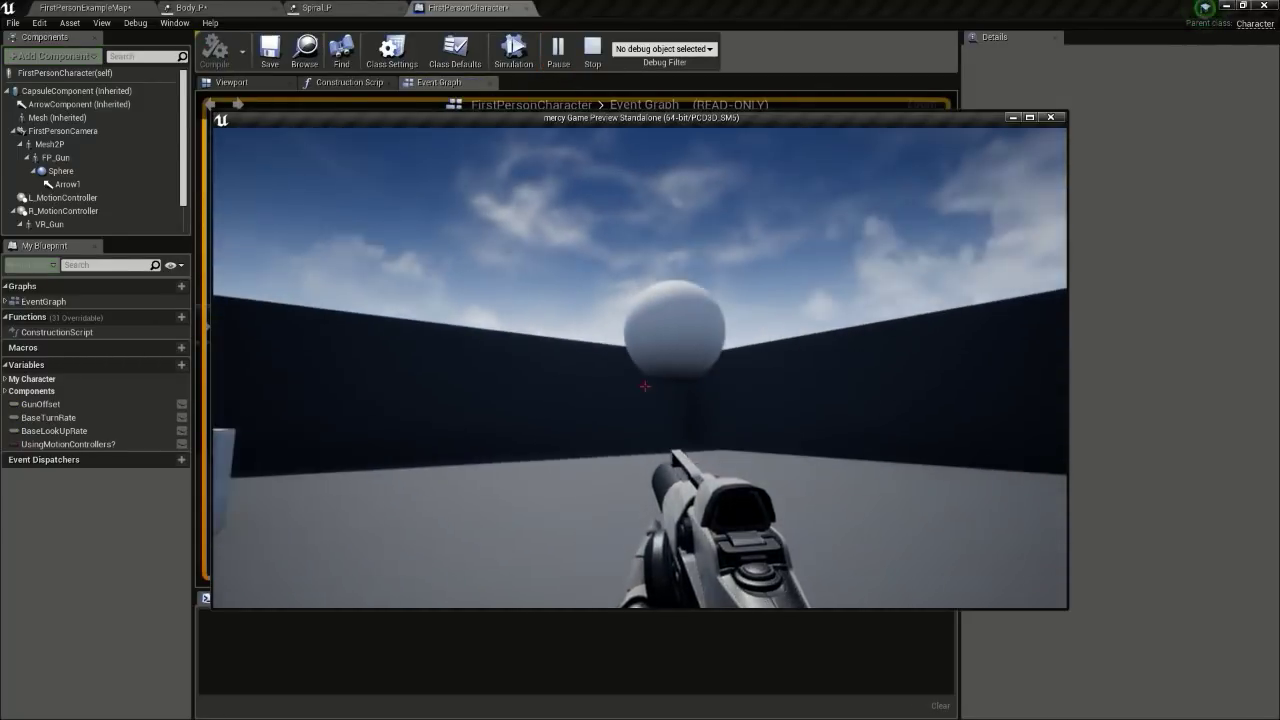
{"action": "left_click", "coordinate": [645, 386]}
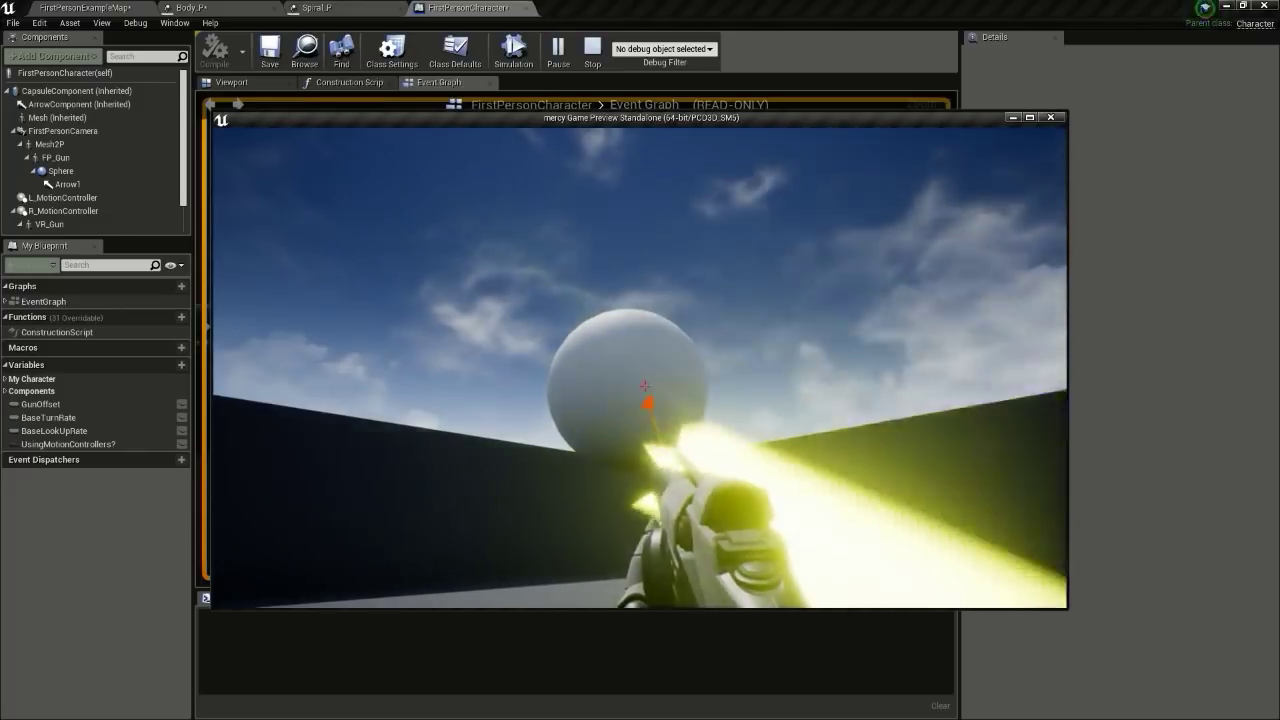
{"action": "key", "text": "s"}
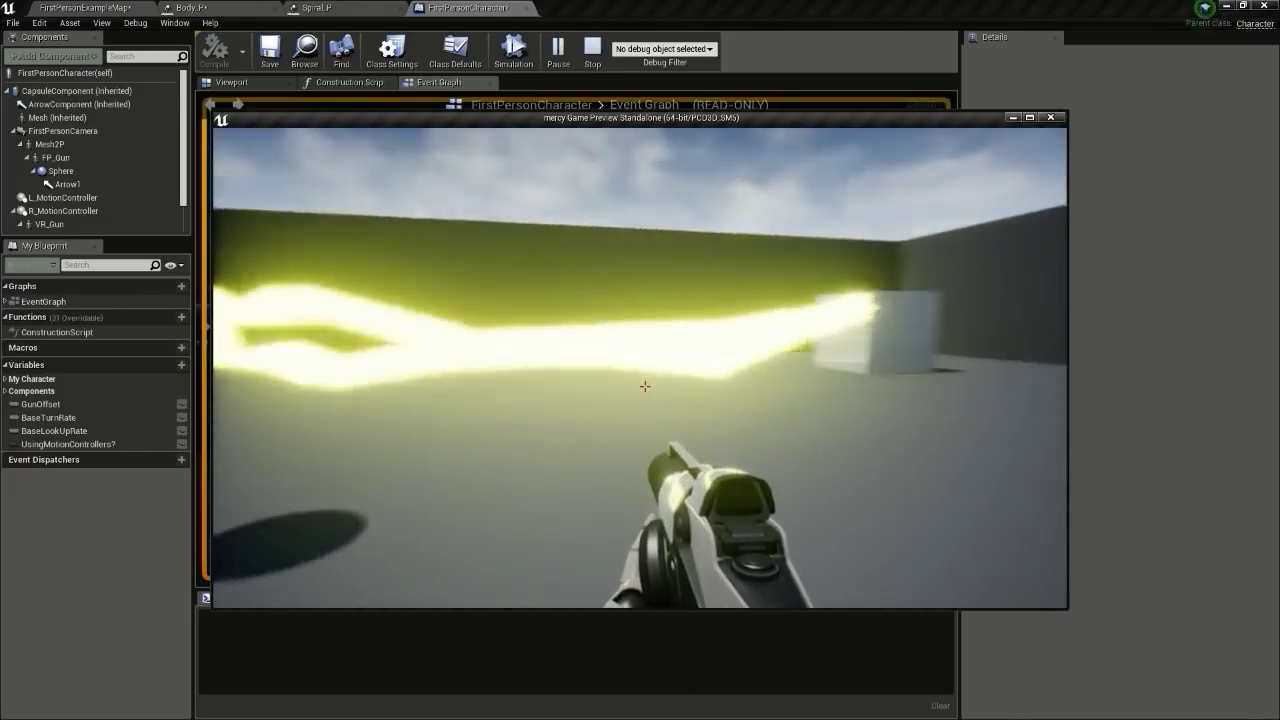
{"action": "key", "text": "d"}
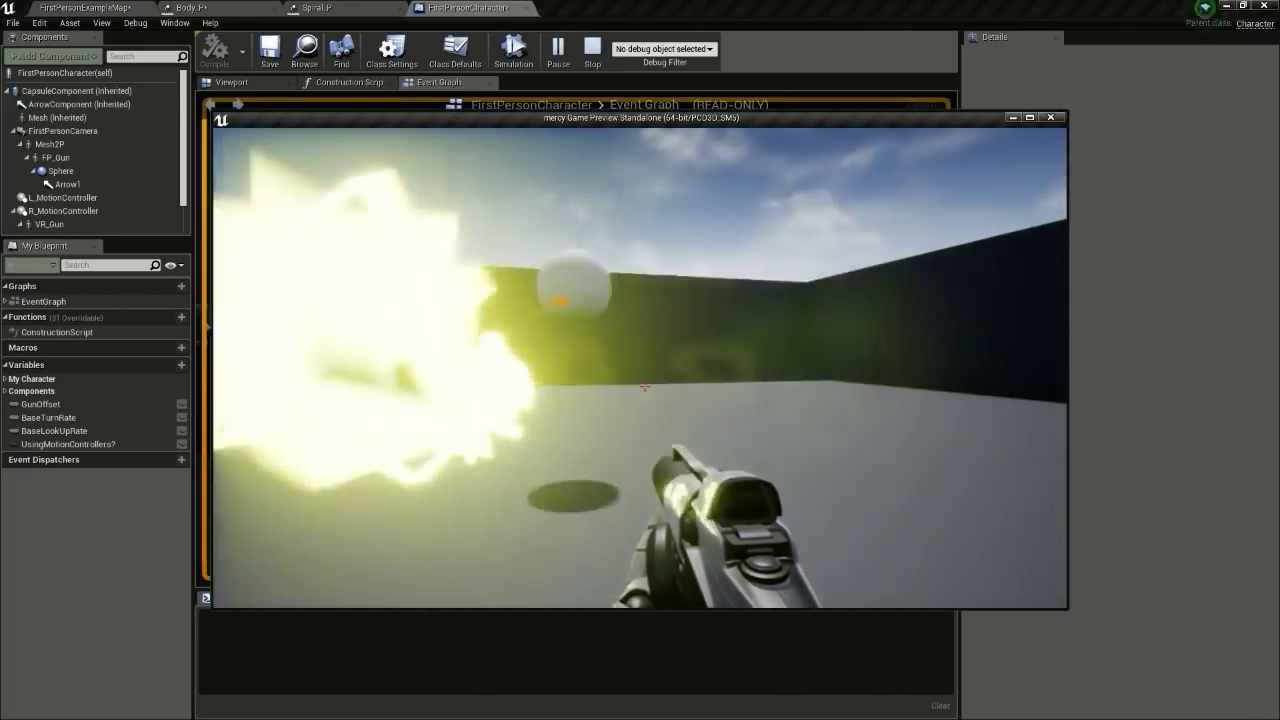
{"action": "key", "text": "Escape"}
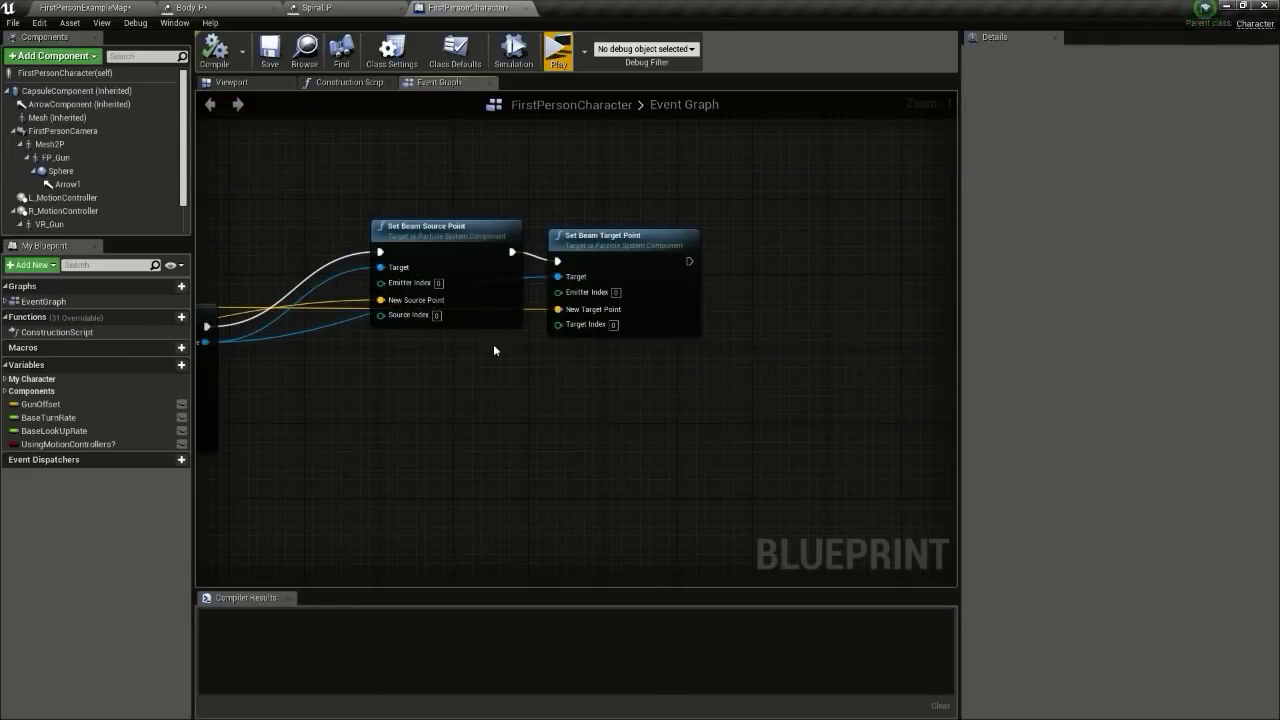
Step: Add an Event Tick node above the emitter chain and connect its execution output to Set Beam Source Point
{"action": "right_click_drag", "start_coordinate": [532, 360], "coordinate": [708, 403]}
{"action": "right_click", "coordinate": [416, 223]}
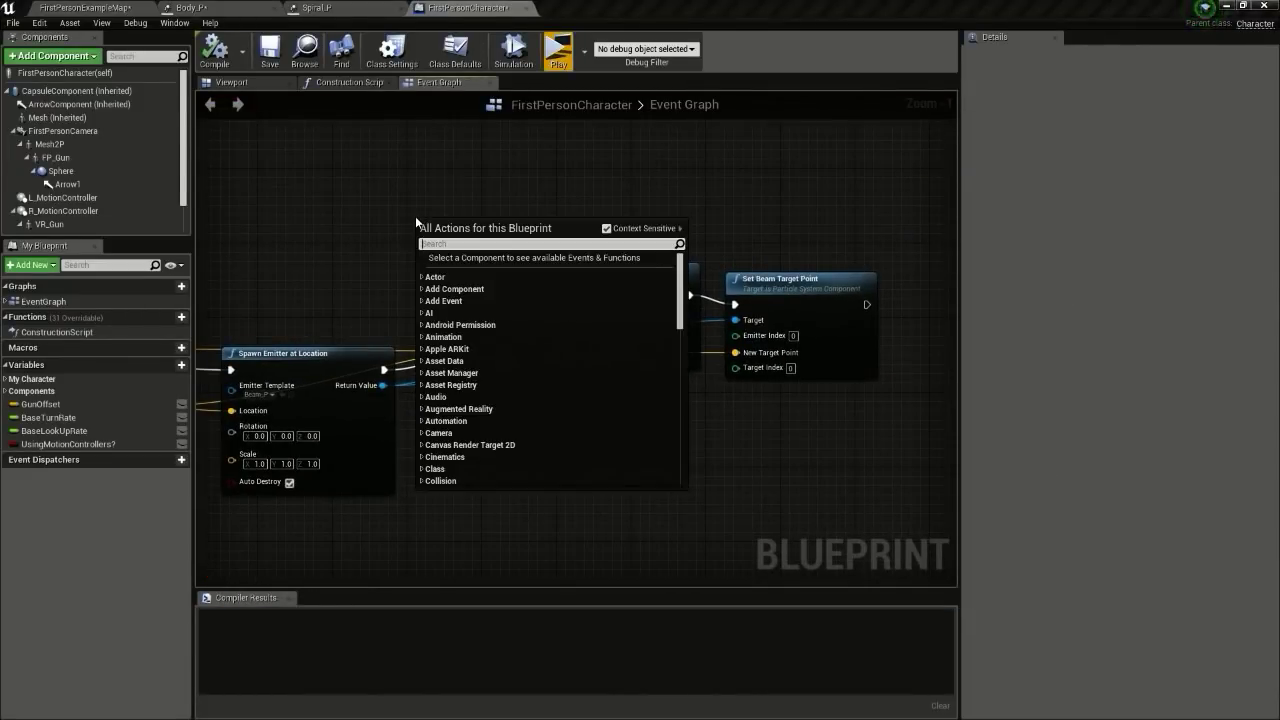
{"action": "type", "text": "event tick"}
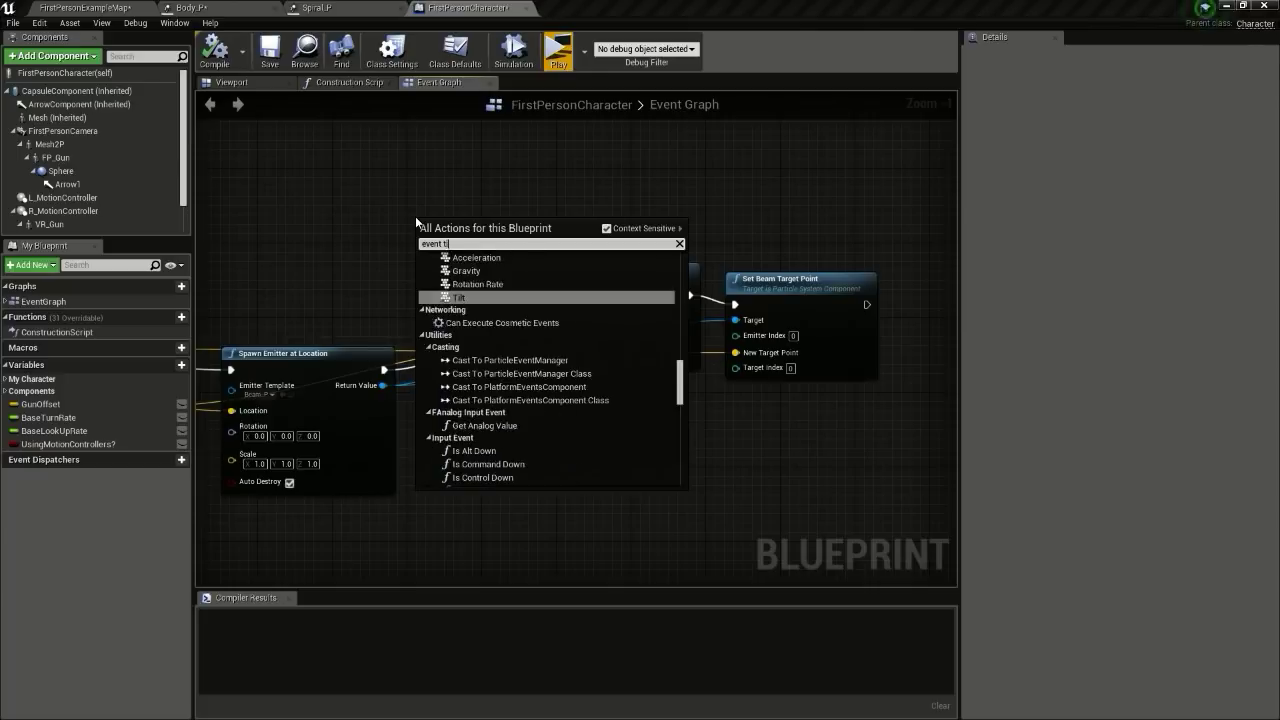
{"action": "key", "text": "Return"}
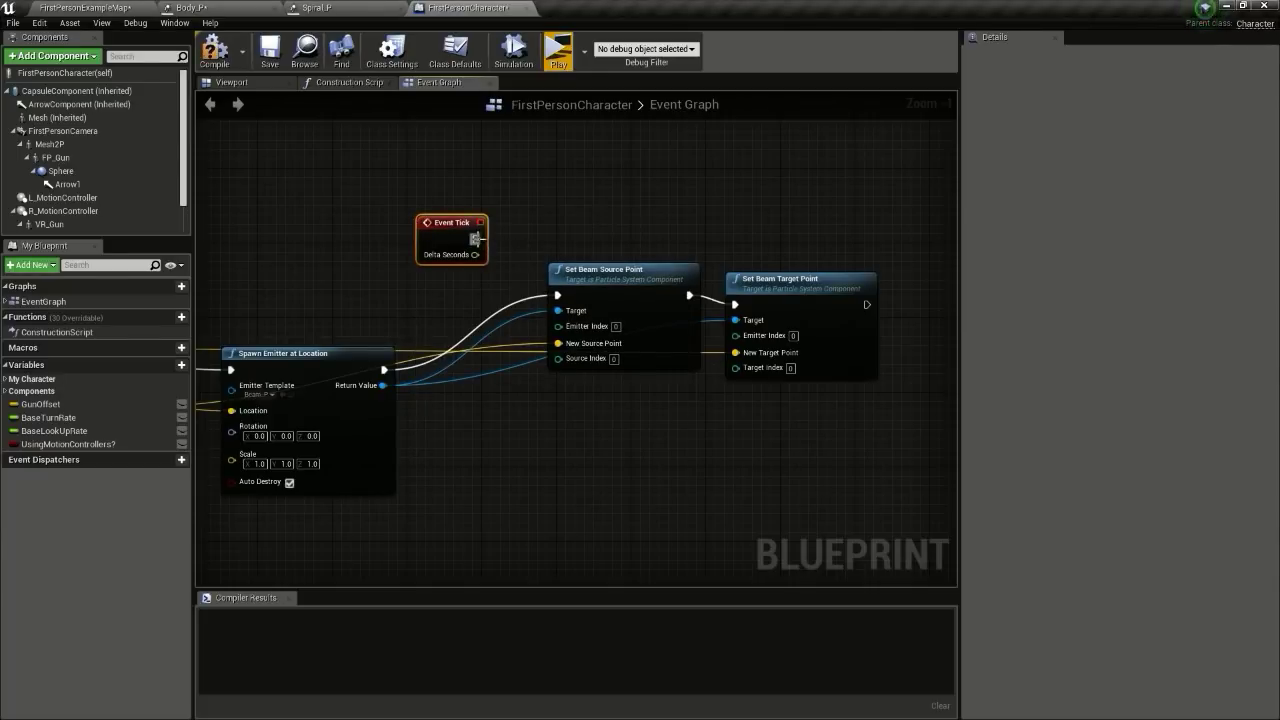
{"action": "left_click_drag", "start_coordinate": [476, 239], "coordinate": [558, 296]}
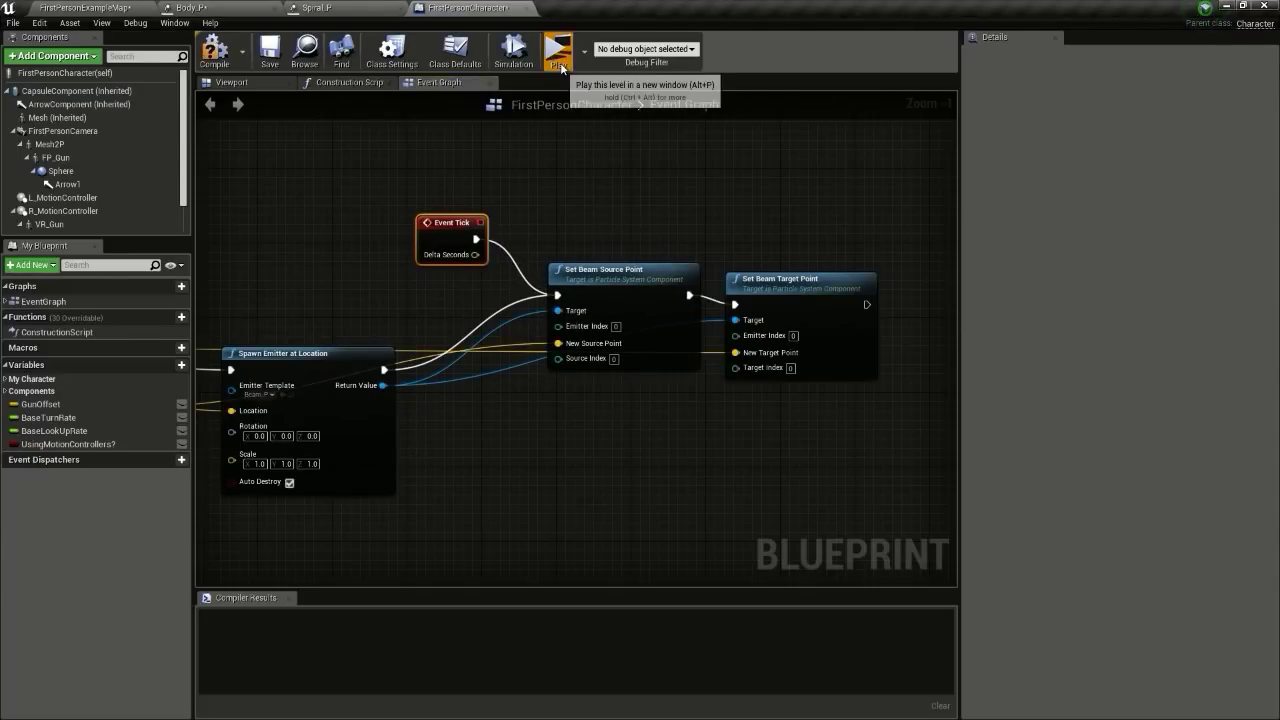
Step: Play the level, fire the beam while walking back and forth to test the tick update, and end the preview
{"action": "left_click", "coordinate": [566, 67]}
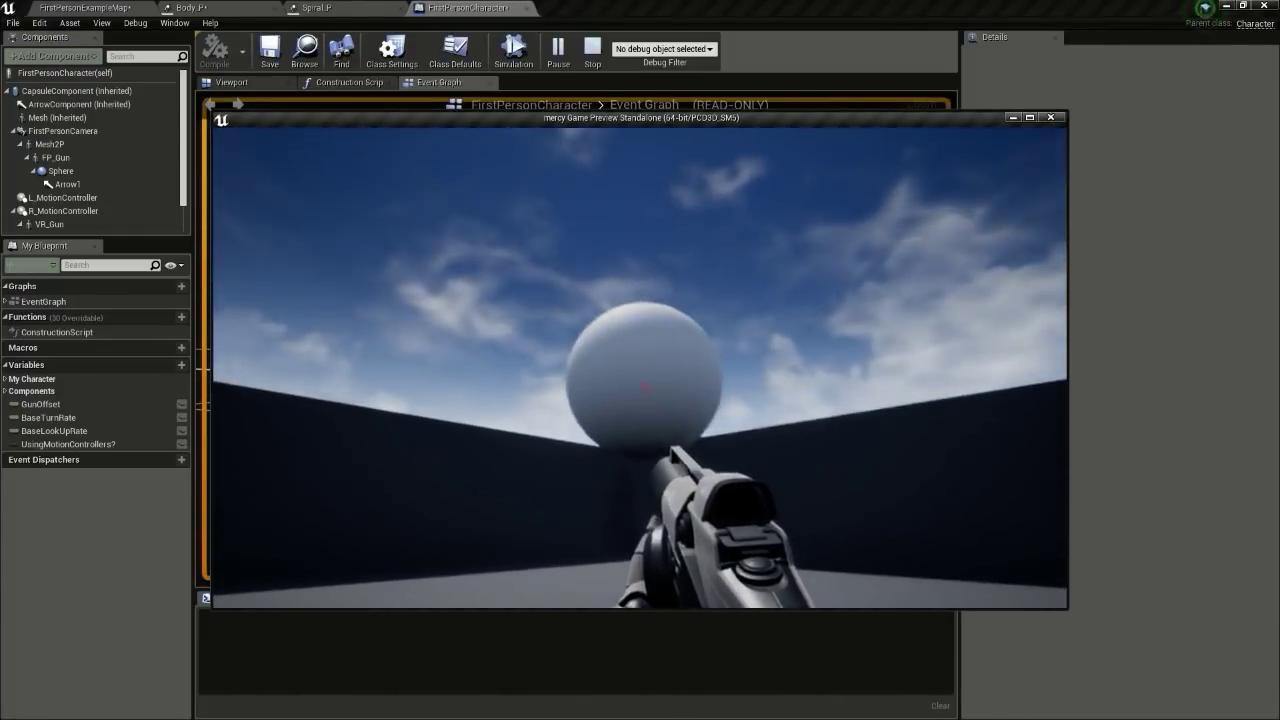
{"action": "left_click", "coordinate": [646, 401]}
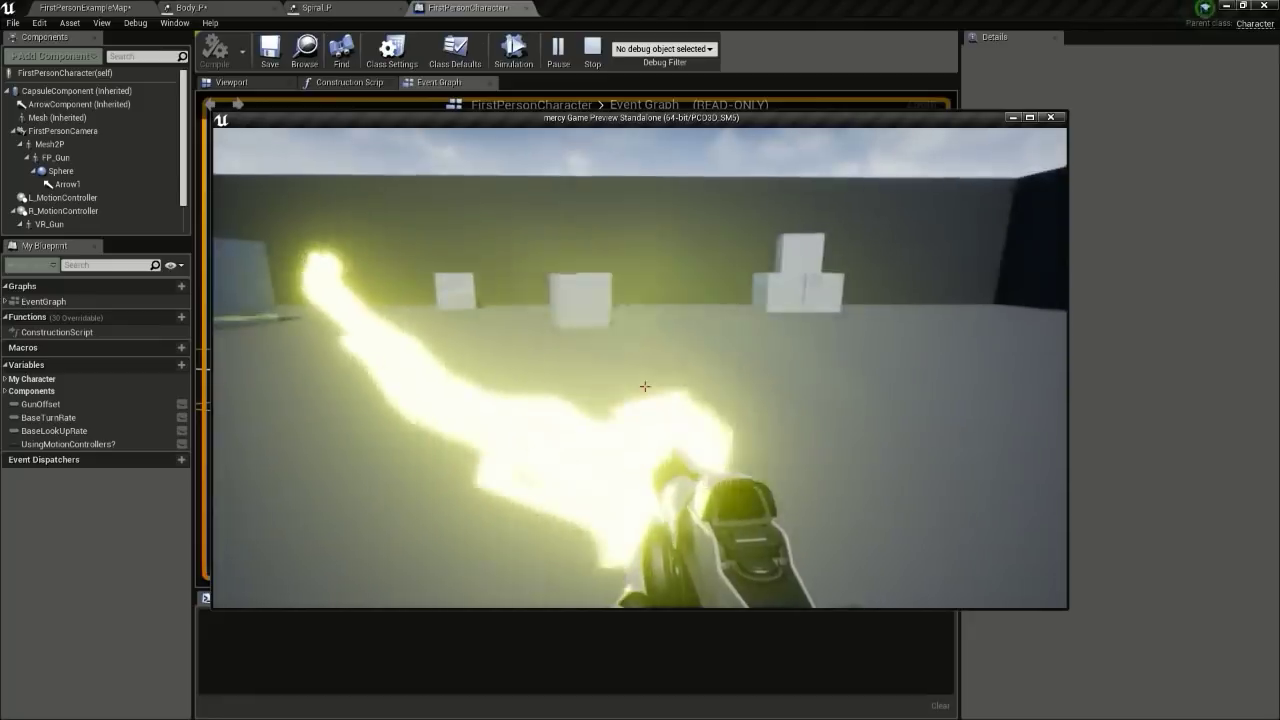
{"action": "key", "text": "w"}
{"action": "key", "text": "s"}
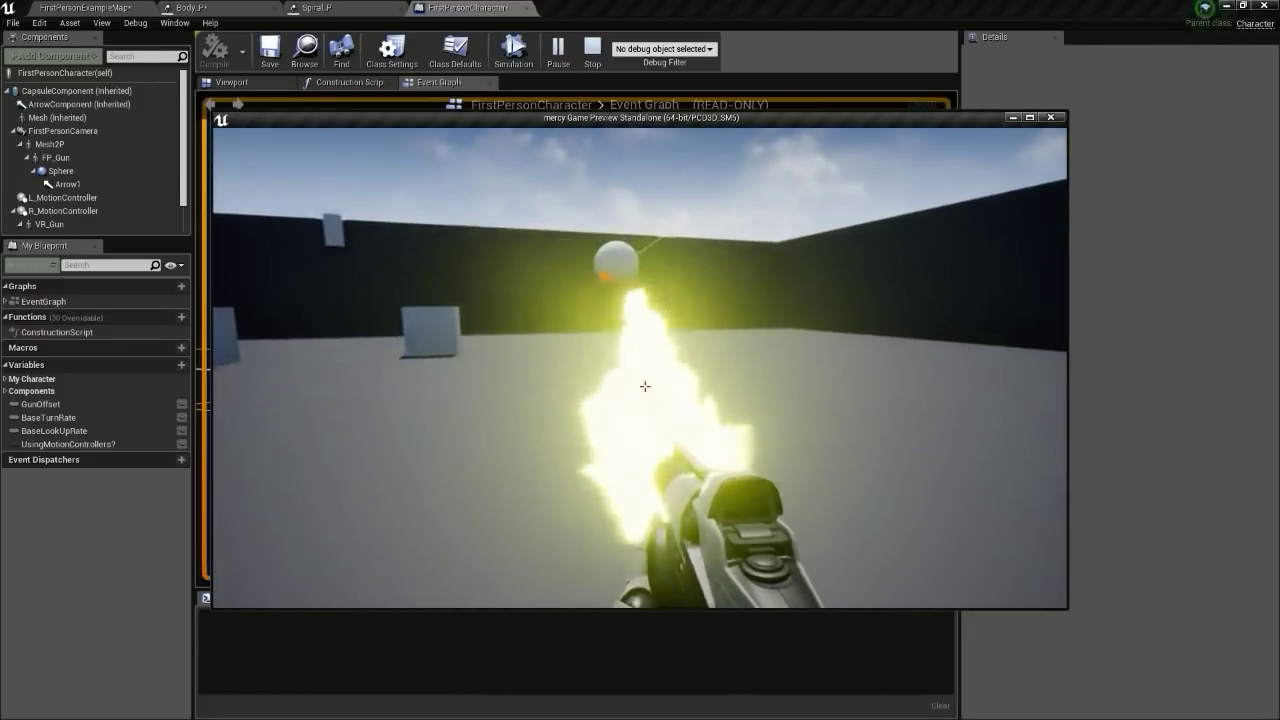
{"action": "key", "text": "w"}
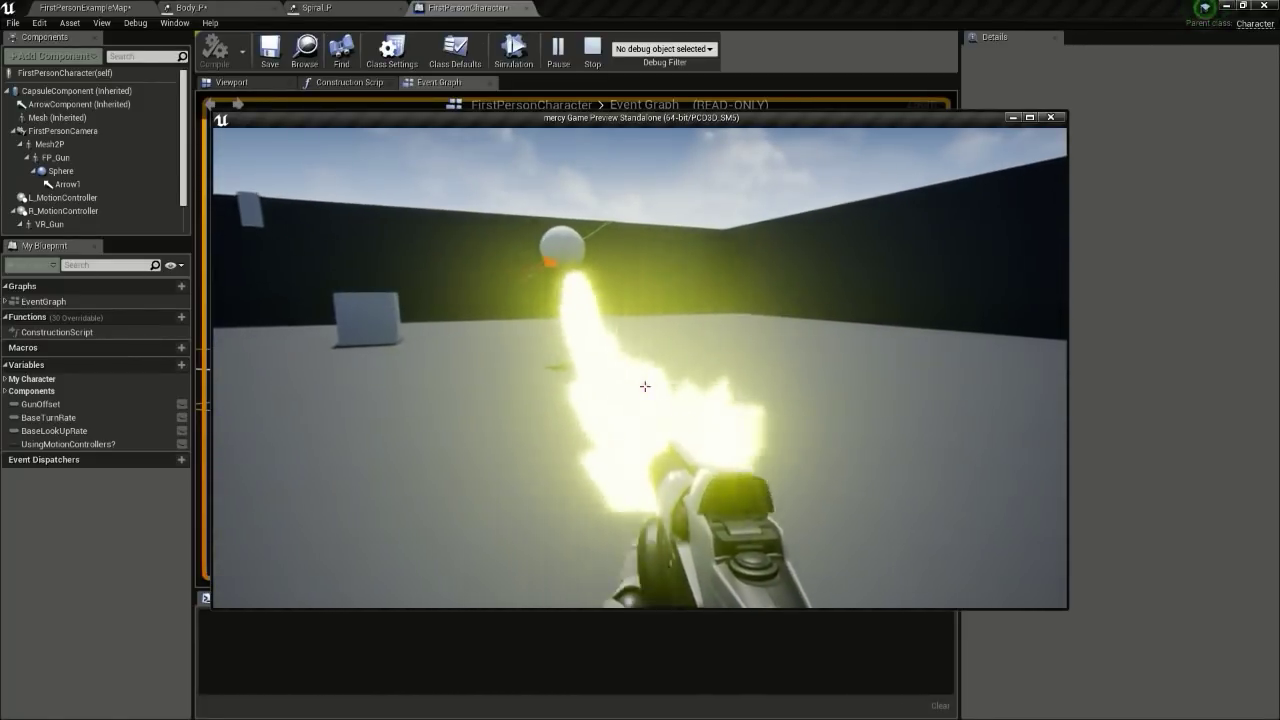
{"action": "key", "text": "Escape"}
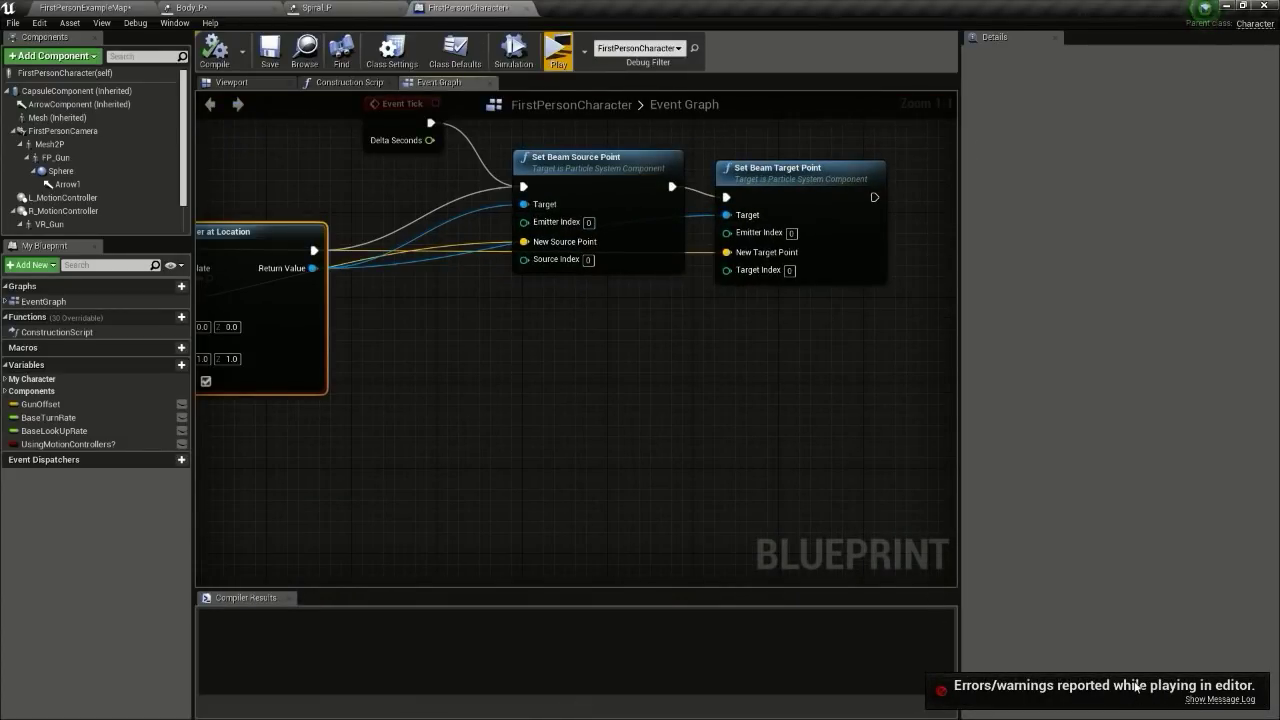
Step: Move Event Tick farther up and away from Set Beam Source Point, and add an IsValid macro node beside it
{"action": "right_click_drag", "start_coordinate": [411, 264], "coordinate": [552, 421]}
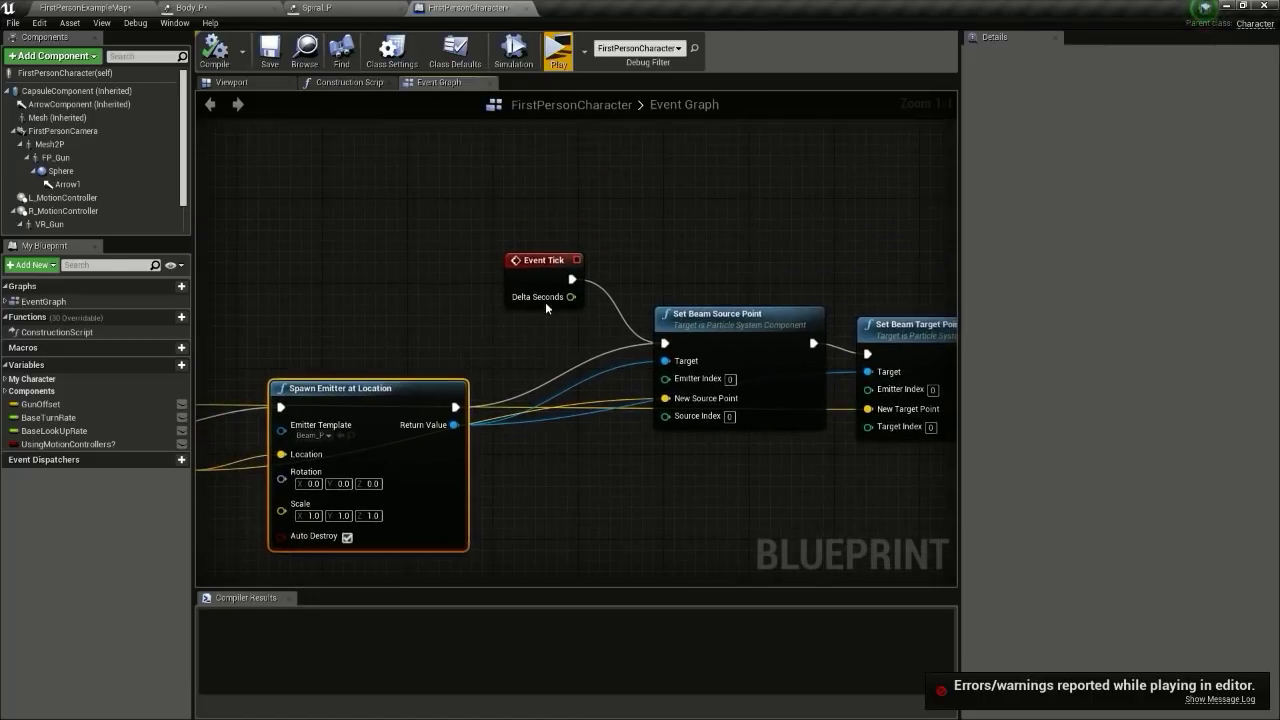
{"action": "left_click_drag", "start_coordinate": [528, 268], "coordinate": [413, 205]}
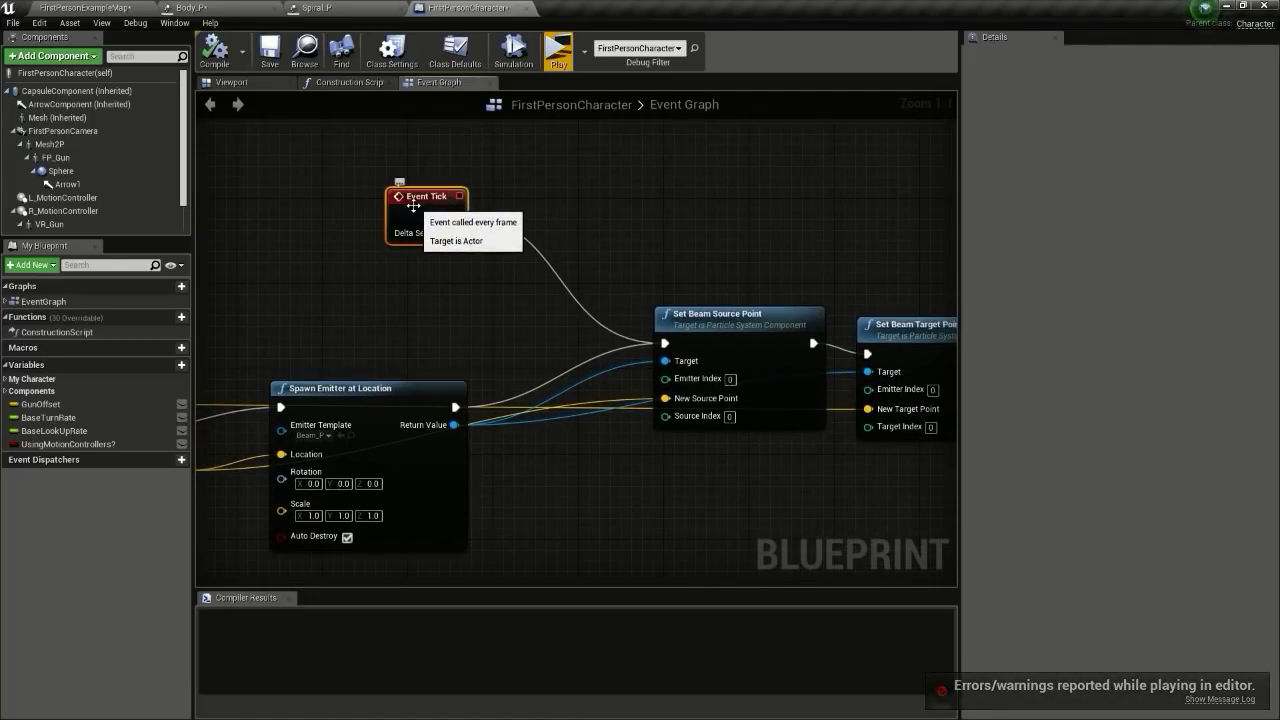
{"action": "right_click", "coordinate": [565, 159]}
{"action": "type", "text": "is valid"}
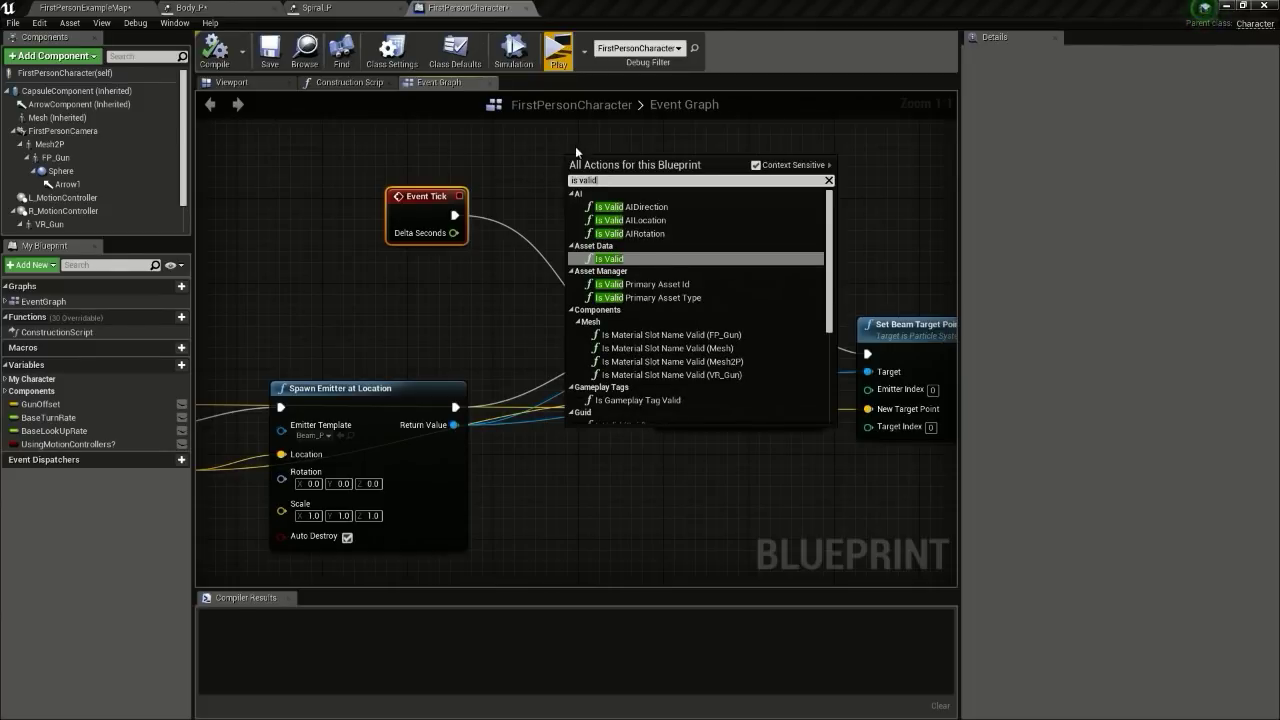
{"action": "scroll", "coordinate": [641, 242], "scroll_direction": "down", "scroll_amount": 5}
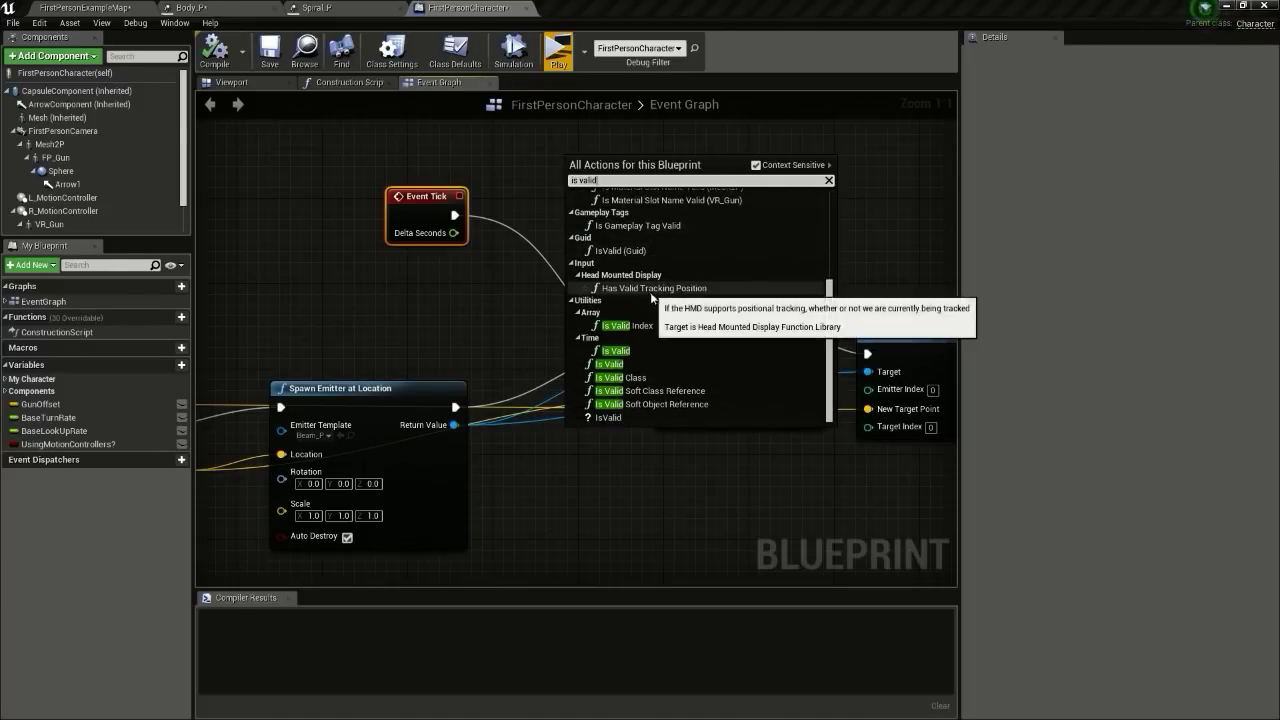
{"action": "left_click", "coordinate": [612, 417]}
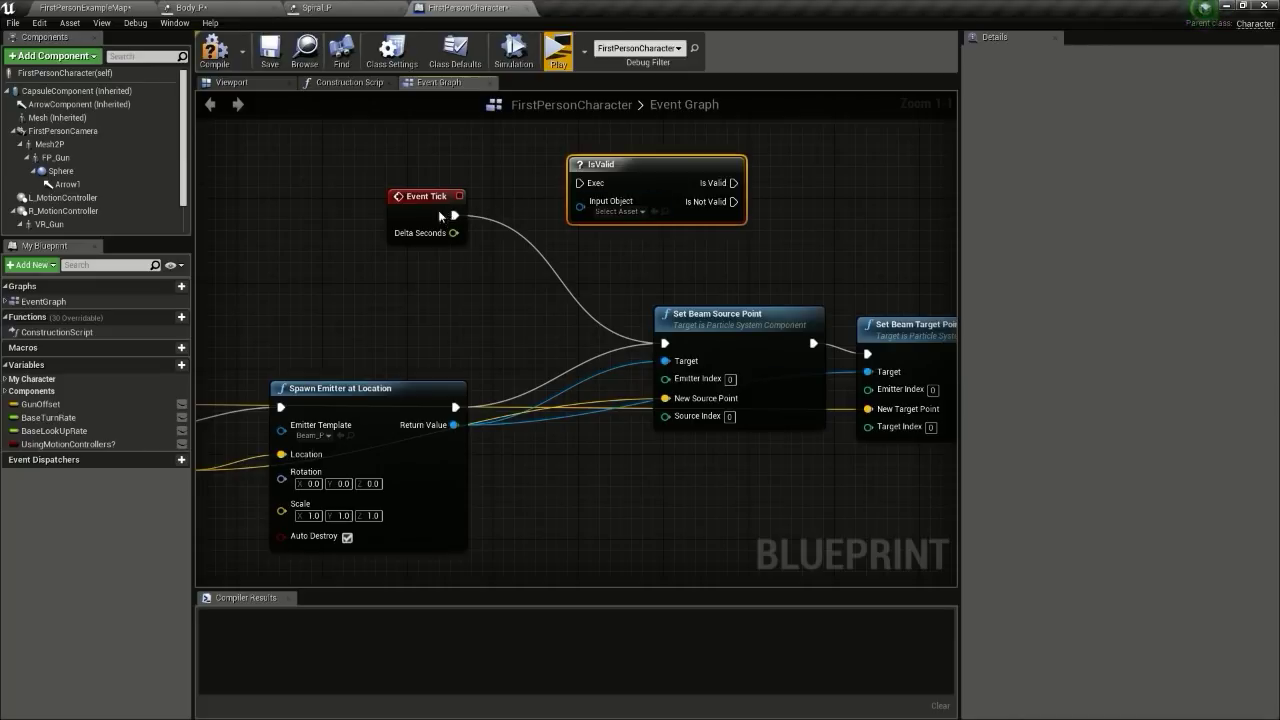
Step: Route Event Tick through IsValid into Set Beam Source Point, feed the emitter's Return Value to Input Object, and unlink the emitter's execution output
{"action": "left_click_drag", "start_coordinate": [440, 215], "coordinate": [580, 183]}
{"action": "left_click_drag", "start_coordinate": [733, 183], "coordinate": [666, 343]}
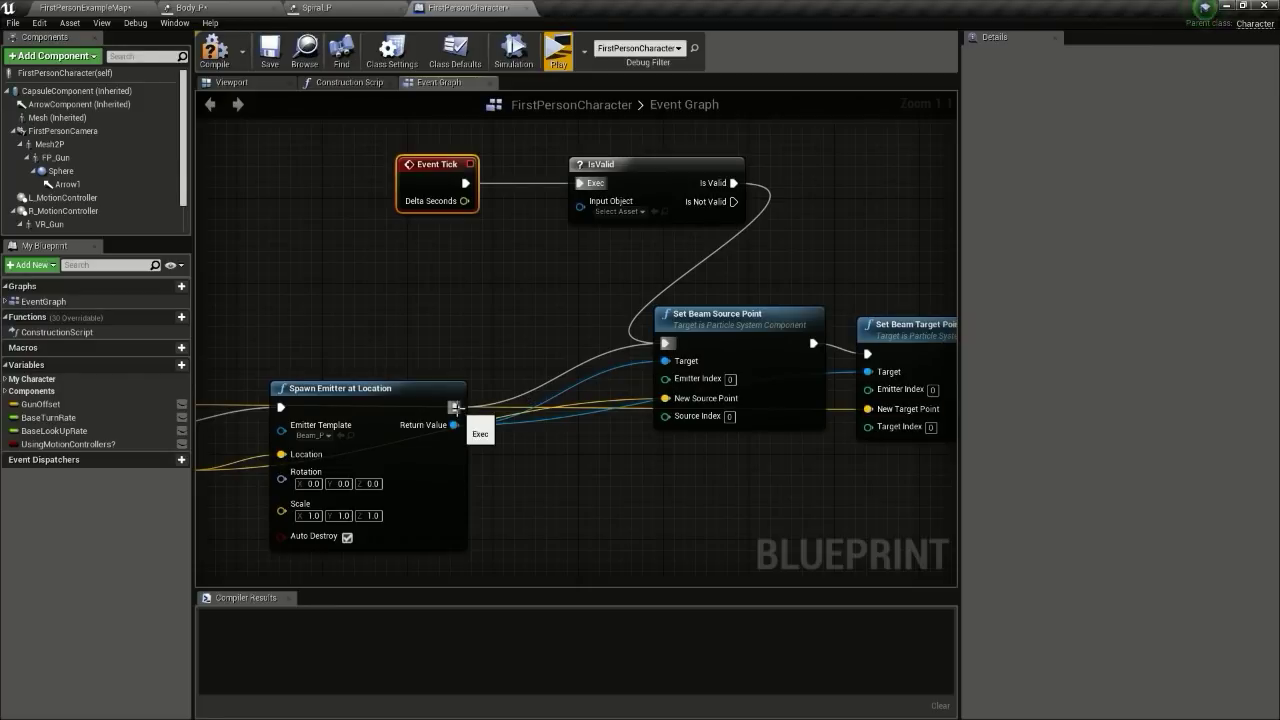
{"action": "left_click_drag", "start_coordinate": [454, 425], "coordinate": [594, 211]}
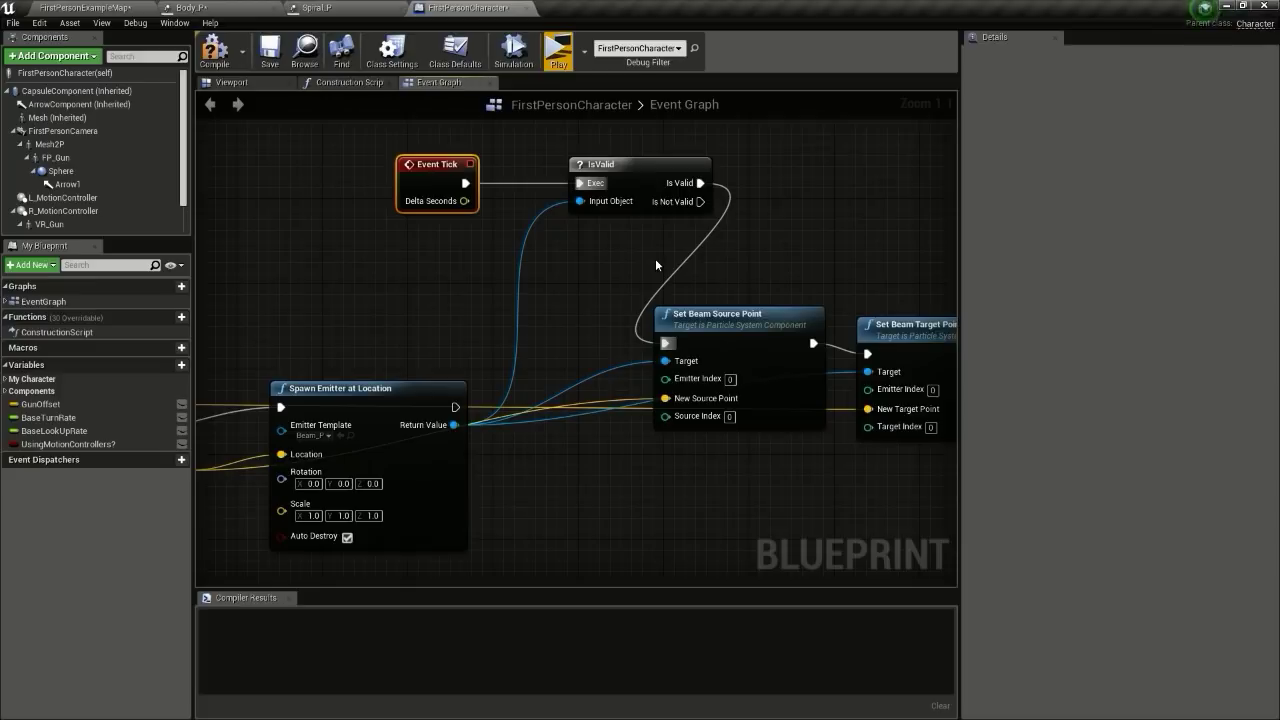
Step: Move Set Beam Source Point and Set Beam Target Point together farther from the Spawn Emitter at Location node
{"action": "right_click_drag", "start_coordinate": [375, 148], "coordinate": [336, 217]}
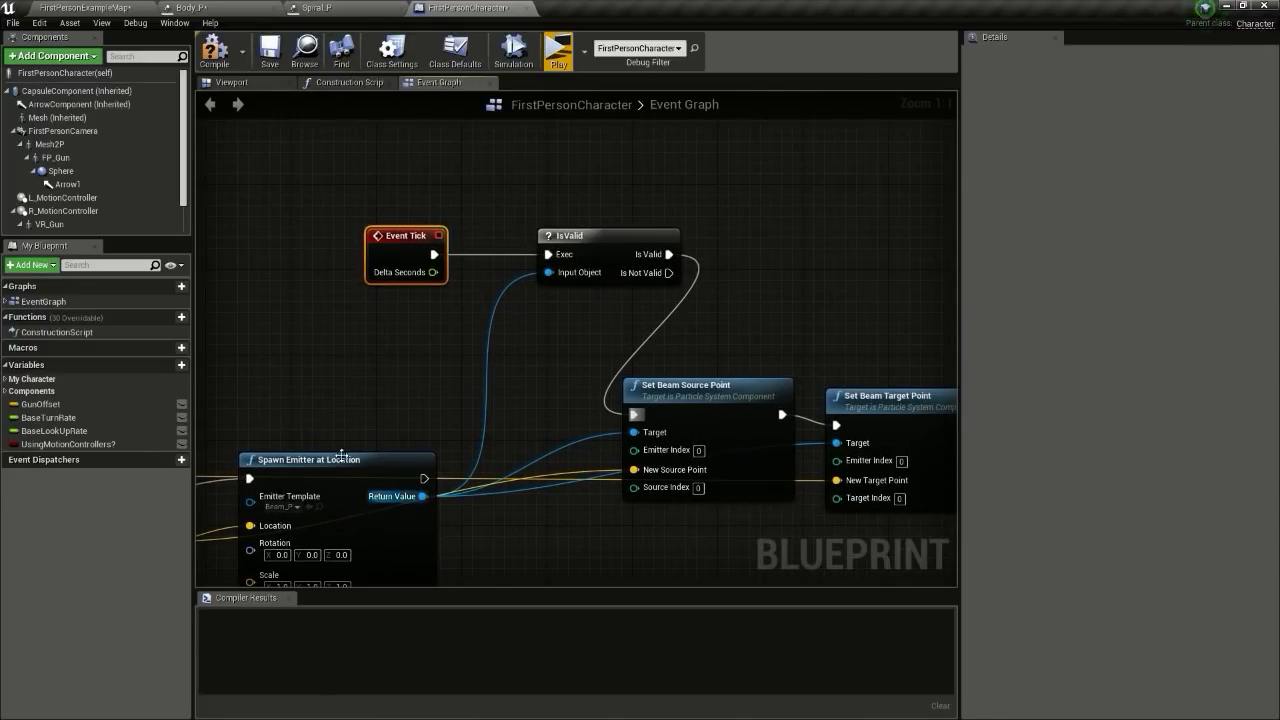
{"action": "right_click_drag", "start_coordinate": [461, 511], "coordinate": [357, 349]}
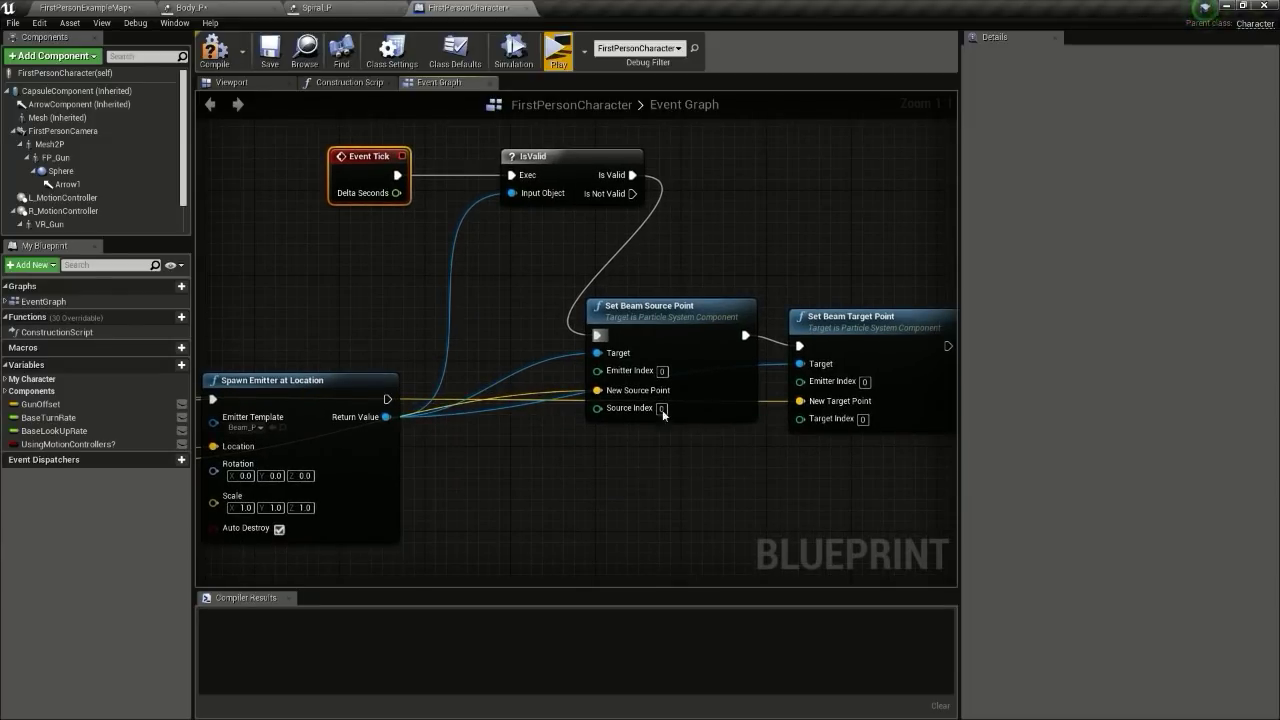
{"action": "right_click_drag", "start_coordinate": [663, 413], "coordinate": [637, 318]}
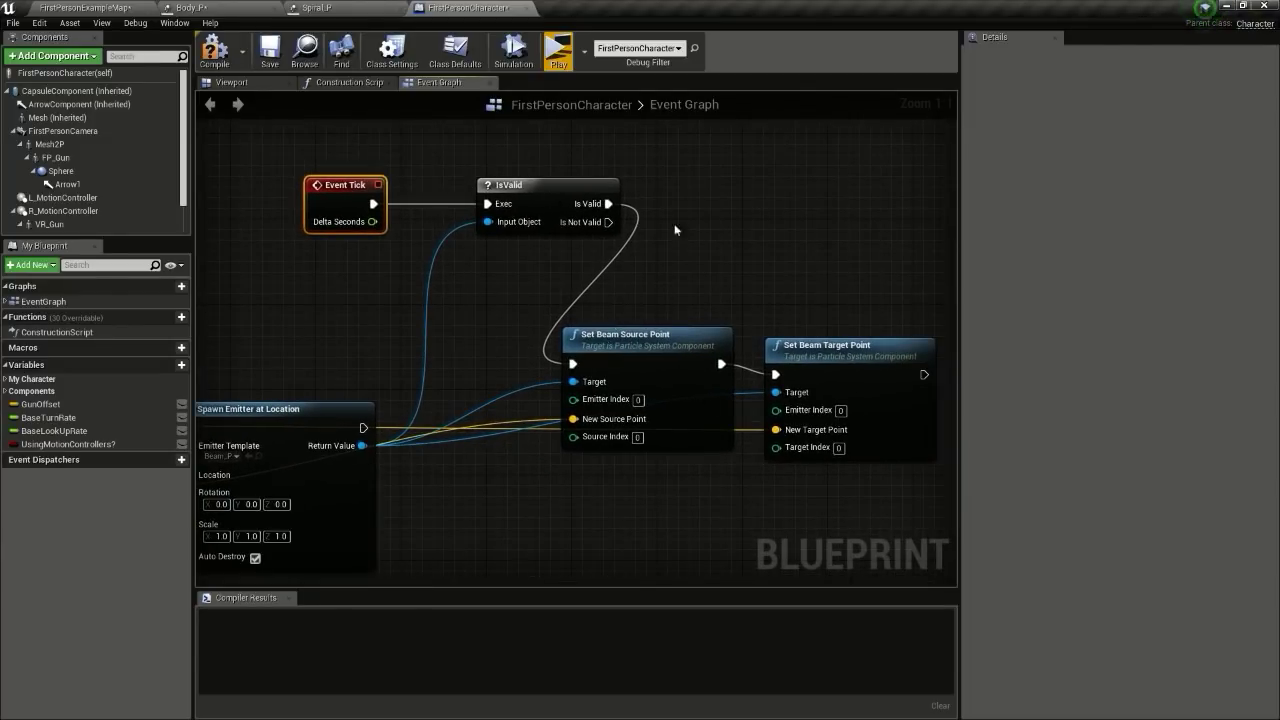
{"action": "right_click_drag", "start_coordinate": [491, 215], "coordinate": [355, 233]}
{"action": "right_click_drag", "start_coordinate": [804, 354], "coordinate": [677, 350]}
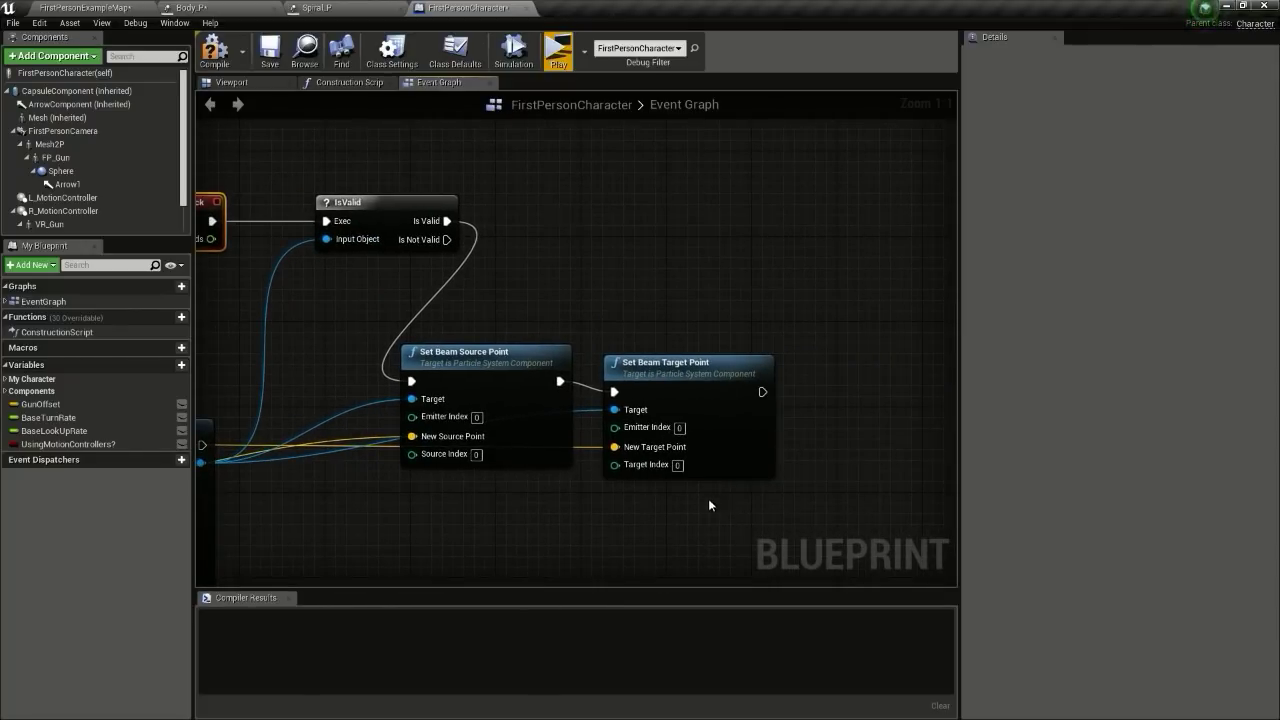
{"action": "left_click_drag", "start_coordinate": [708, 505], "coordinate": [657, 322]}
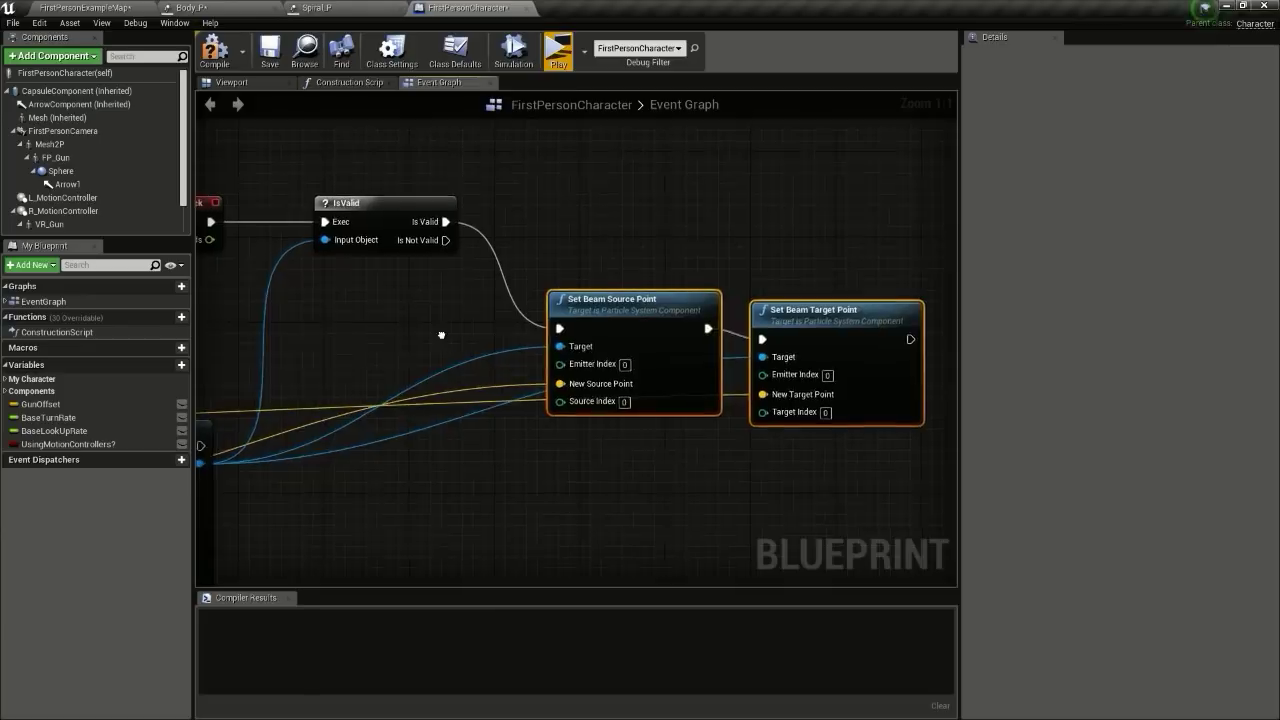
{"action": "right_click_drag", "start_coordinate": [441, 335], "coordinate": [586, 339]}
{"action": "right_click_drag", "start_coordinate": [378, 262], "coordinate": [480, 236]}
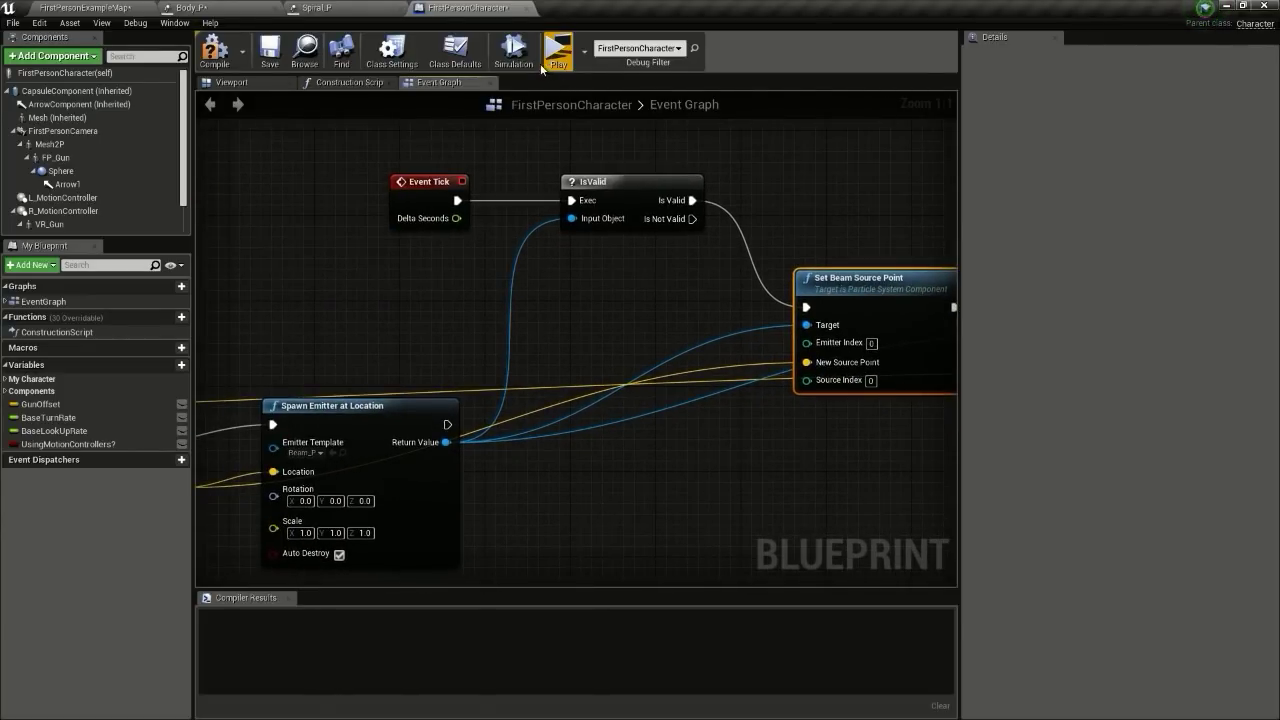
Step: Connect the line trace's Out Hit Impact Point to New Target Point on Set Beam Target Point
{"action": "right_click_drag", "start_coordinate": [376, 185], "coordinate": [625, 125]}
{"action": "right_click_drag", "start_coordinate": [404, 307], "coordinate": [612, 207]}
{"action": "scroll", "coordinate": [460, 308], "scroll_direction": "down", "scroll_amount": 2}
{"action": "scroll", "coordinate": [422, 380], "scroll_direction": "up", "scroll_amount": 2}
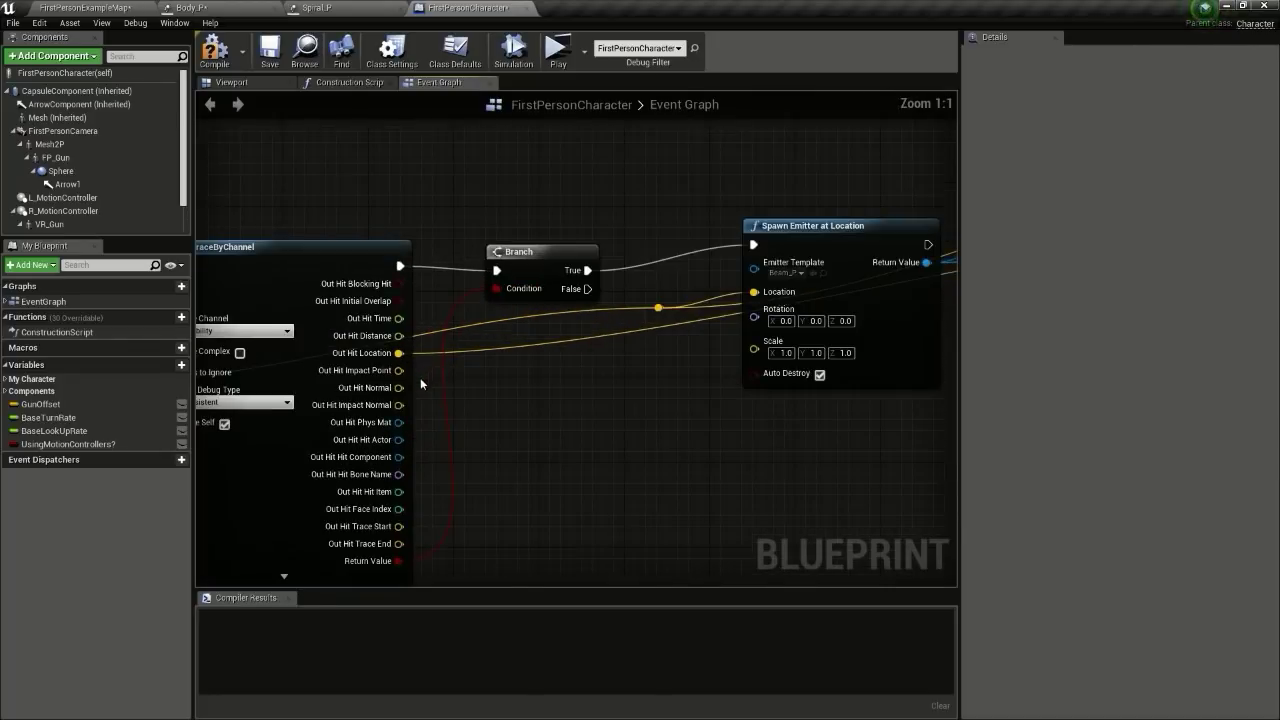
{"action": "right_click_drag", "start_coordinate": [420, 377], "coordinate": [376, 359]}
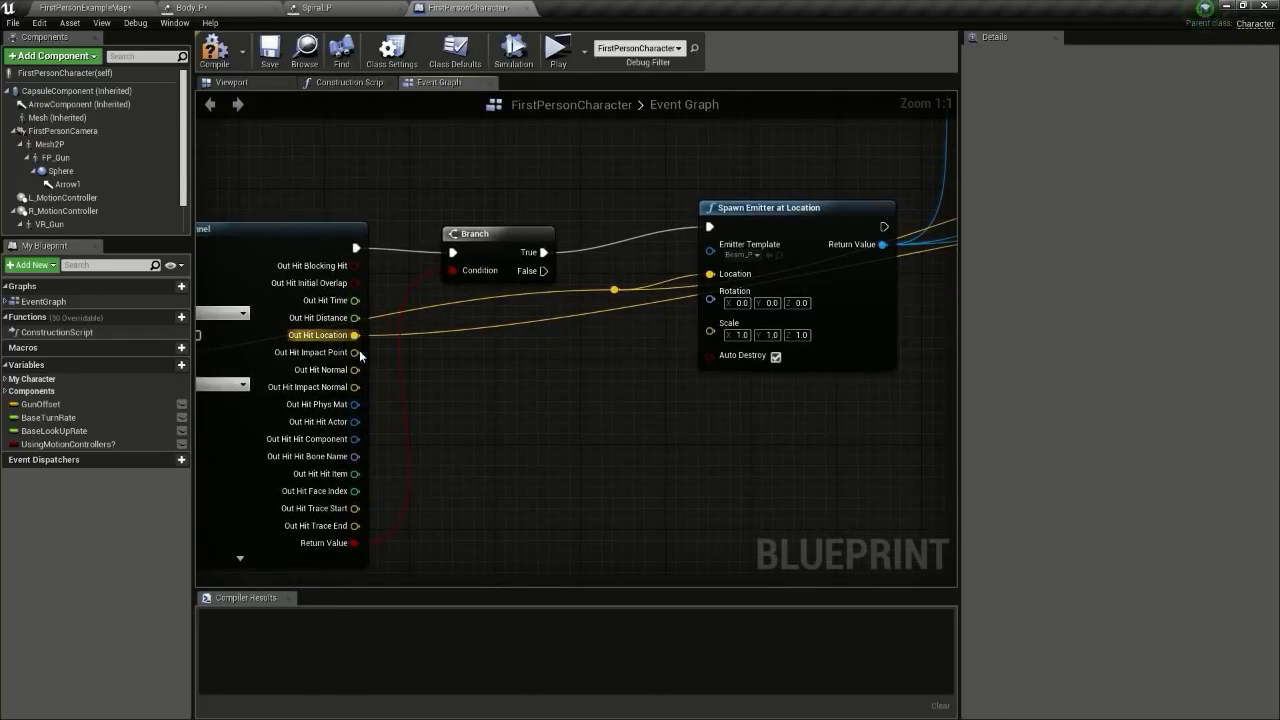
{"action": "scroll", "coordinate": [285, 382], "scroll_direction": "down", "scroll_amount": 1}
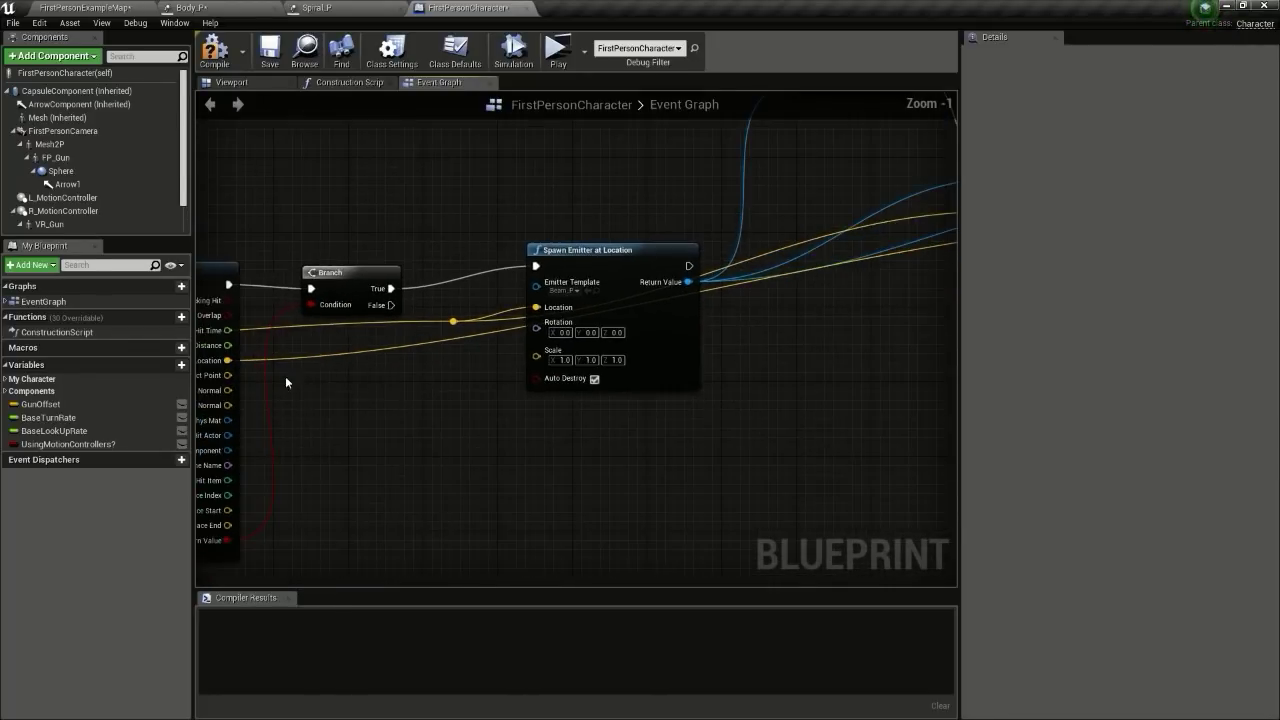
{"action": "left_click_drag", "start_coordinate": [232, 375], "coordinate": [807, 222]}
{"action": "scroll", "coordinate": [766, 346], "scroll_direction": "up", "scroll_amount": 1}
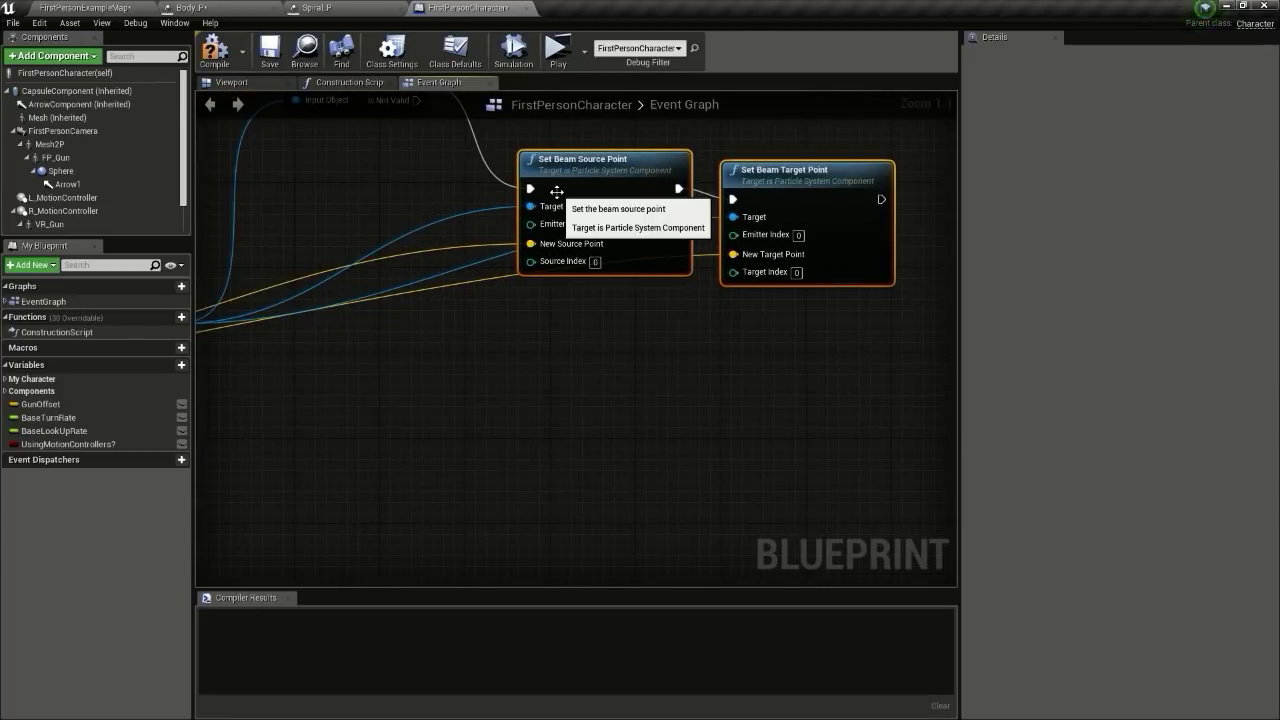
Step: Play the level, fire the beam at the sphere to check the new target connection, and end the preview
{"action": "left_click", "coordinate": [558, 50]}
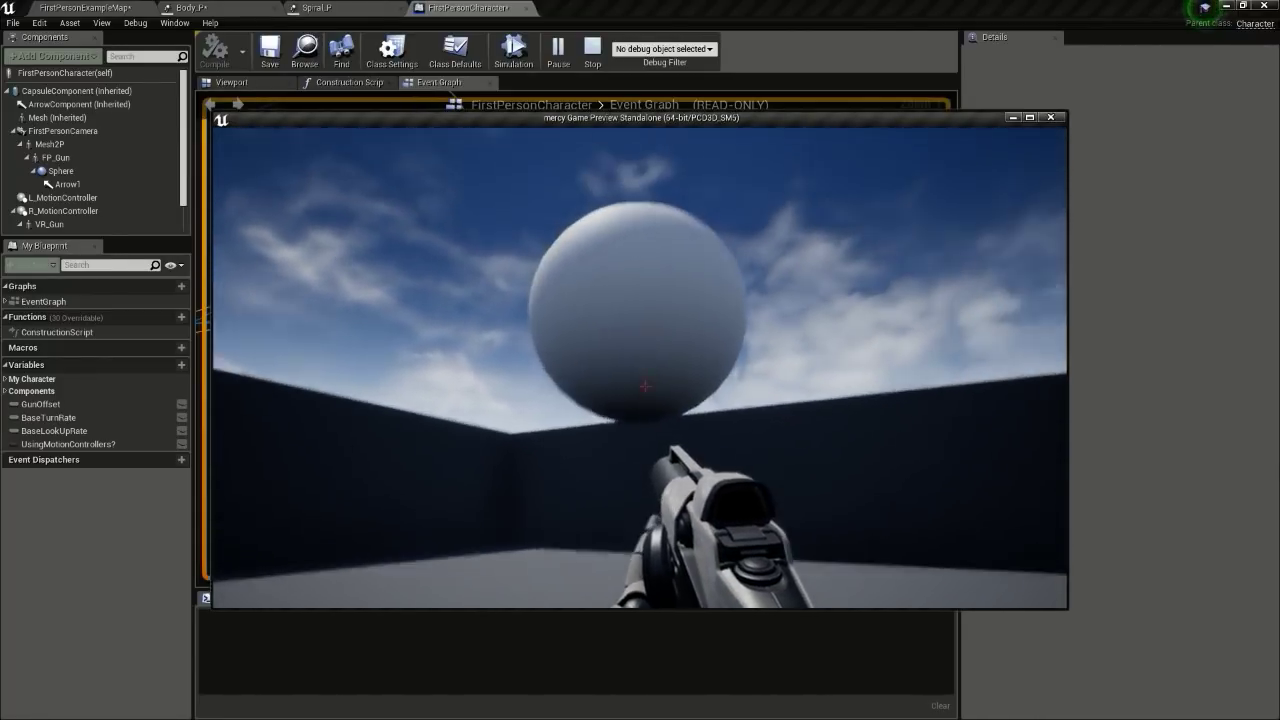
{"action": "left_click", "coordinate": [645, 386]}
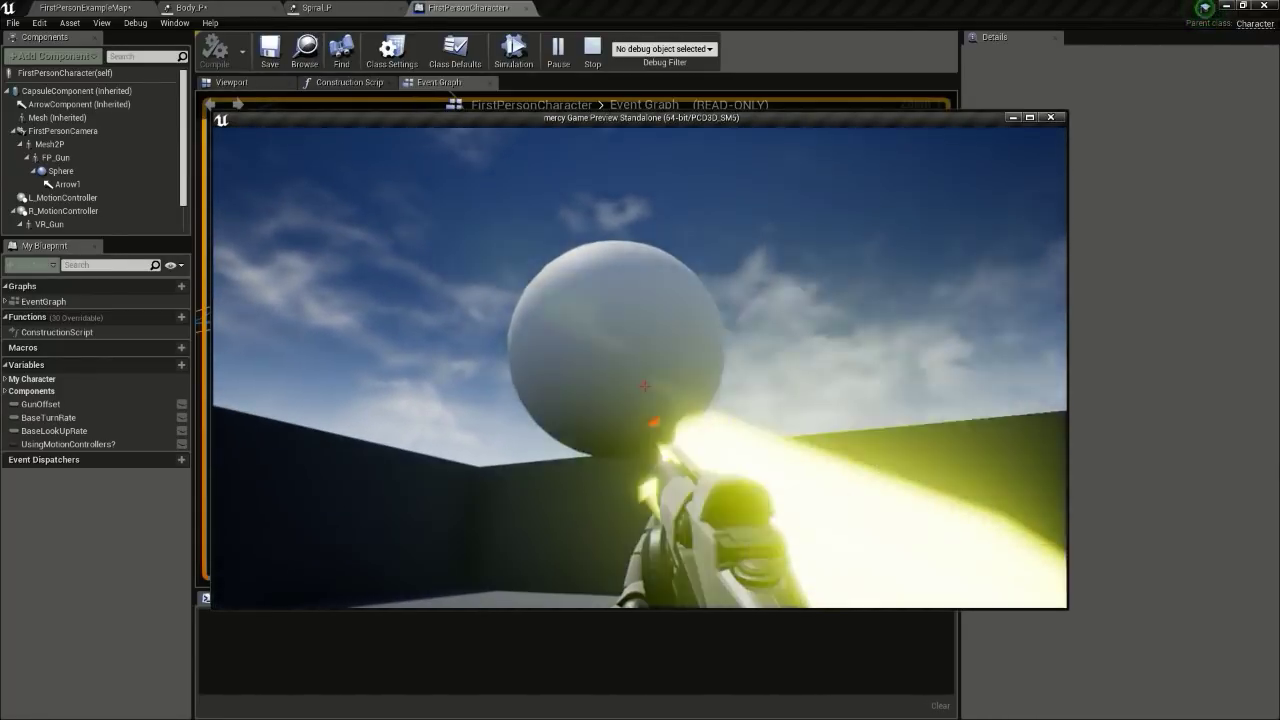
{"action": "key", "text": "Escape"}
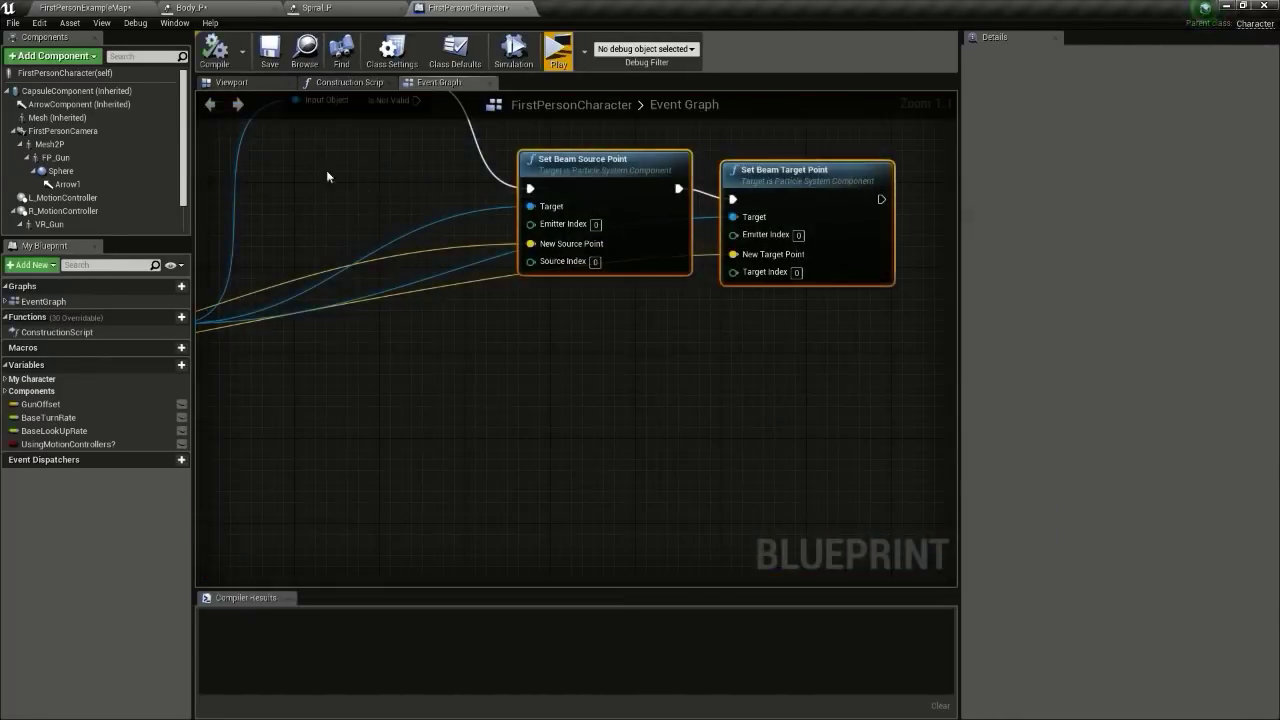
Step: Open the Beam_P particle system, set the Target module's Target Method to User Set, and save it
{"action": "left_click", "coordinate": [90, 7]}
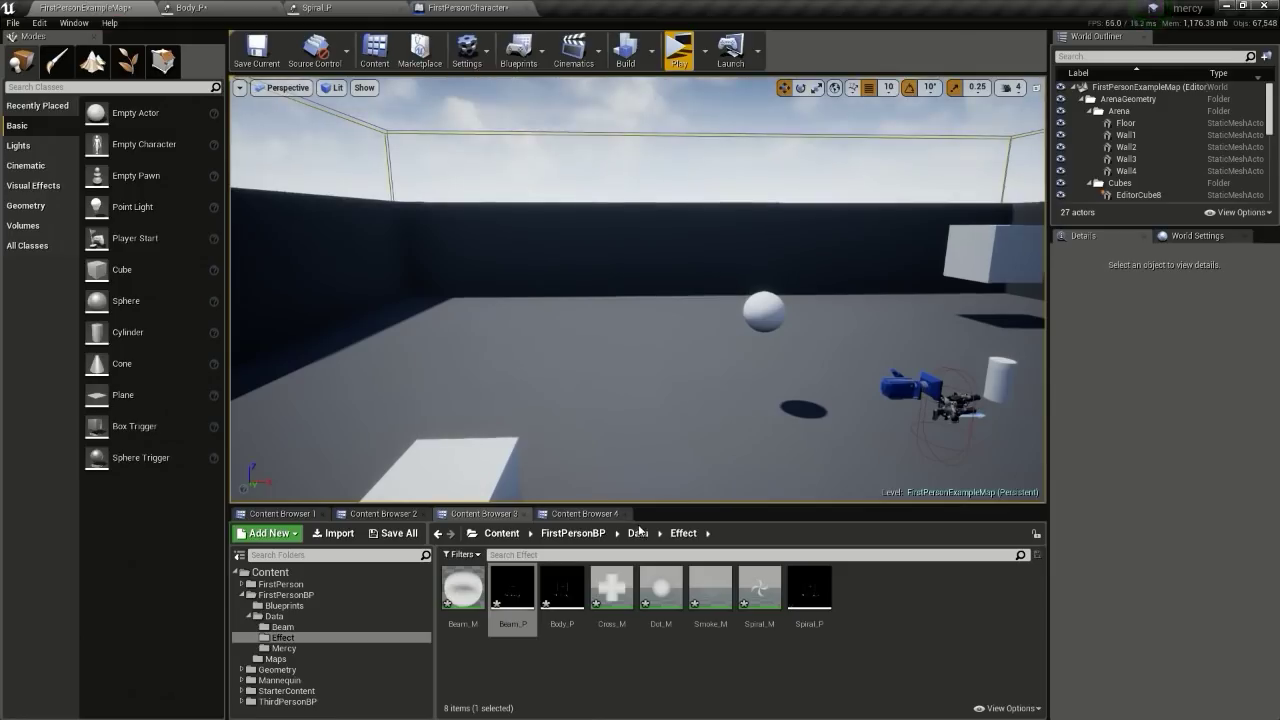
{"action": "double_click", "coordinate": [495, 600]}
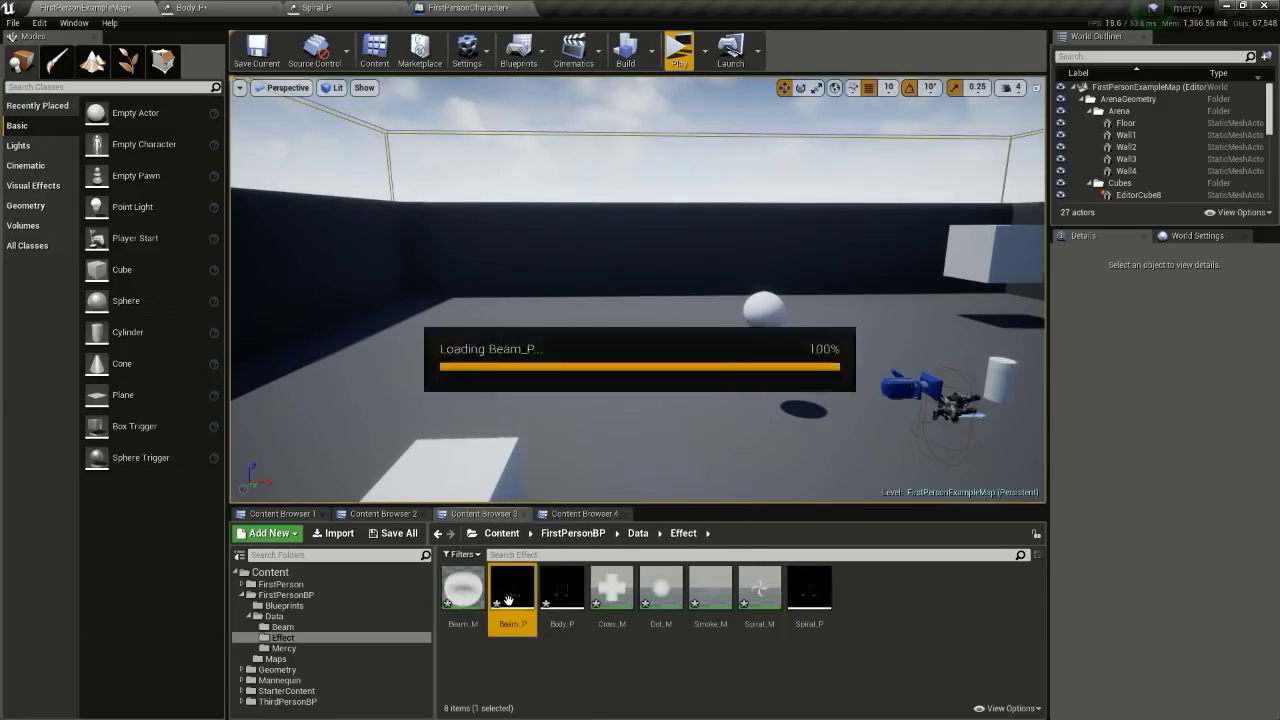
{"action": "left_click", "coordinate": [470, 265]}
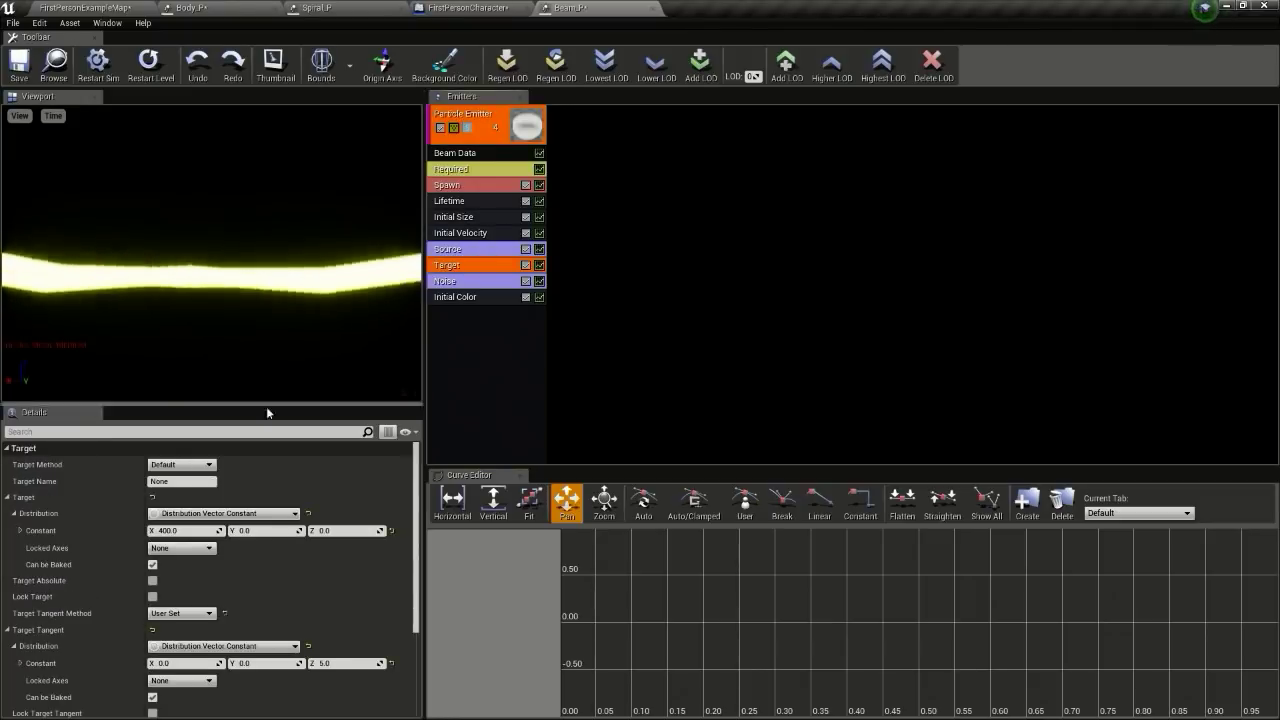
{"action": "left_click", "coordinate": [180, 464]}
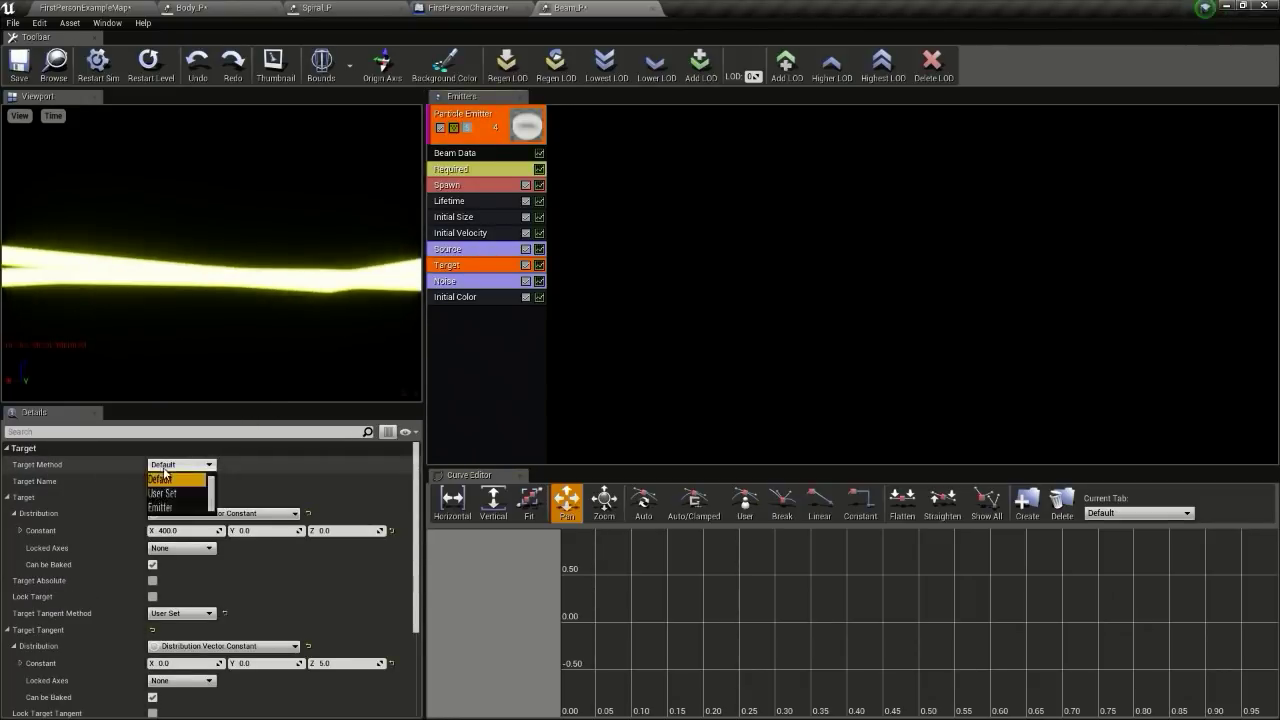
{"action": "left_click", "coordinate": [173, 486]}
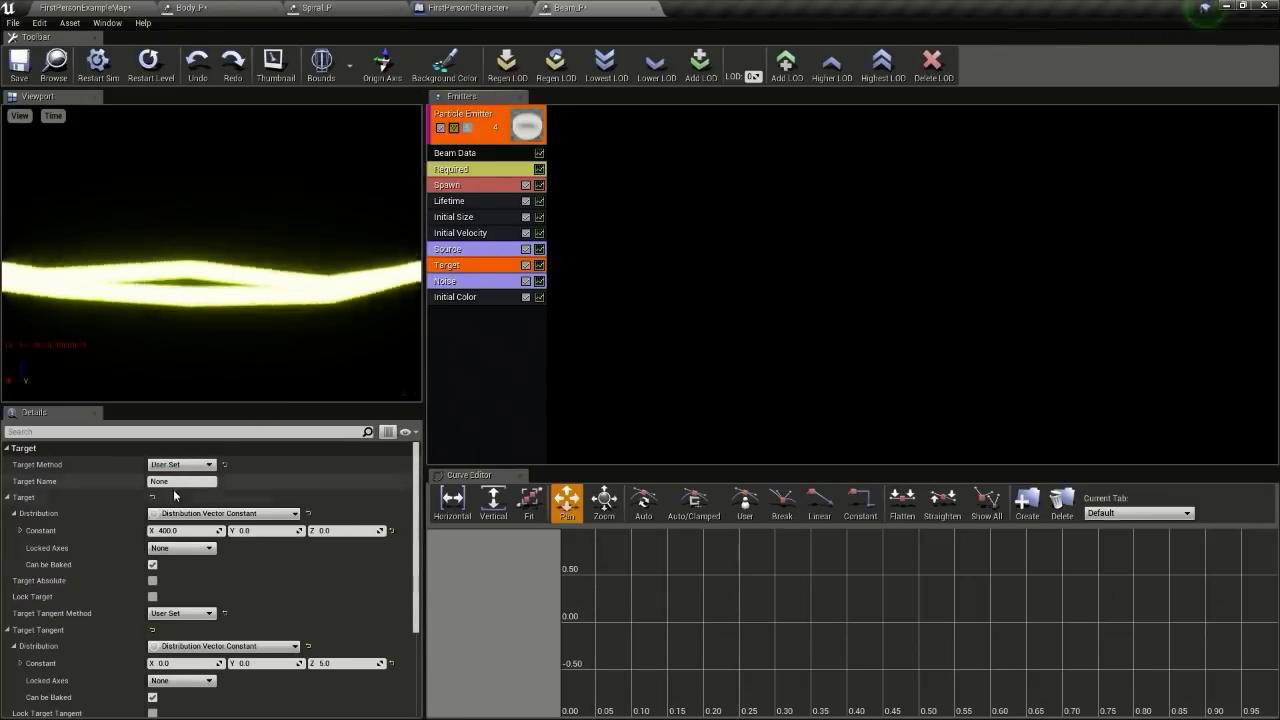
{"action": "left_click", "coordinate": [19, 63]}
Step: Play FirstPersonExampleMap, fire the beam while strafing to check its target, end the preview and return to Beam_P
{"action": "left_click", "coordinate": [126, 8]}
{"action": "left_click", "coordinate": [686, 47]}
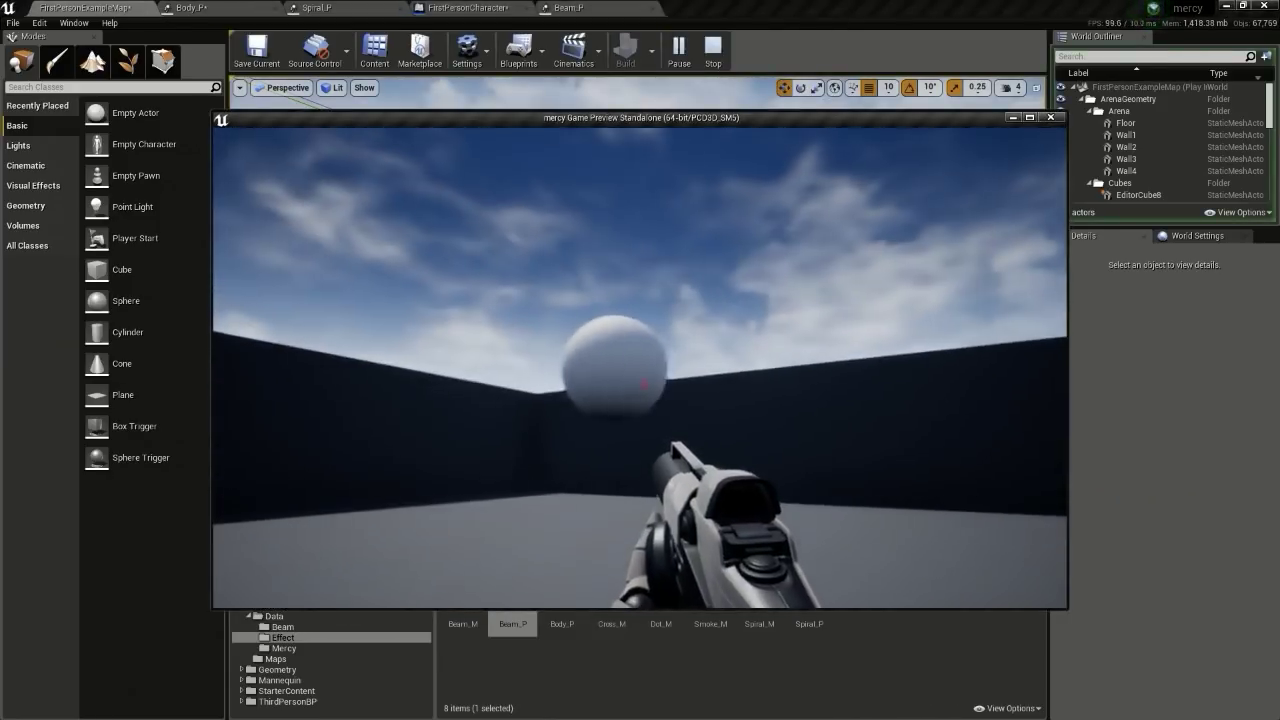
{"action": "left_click", "coordinate": [645, 386]}
{"action": "key", "text": "d"}
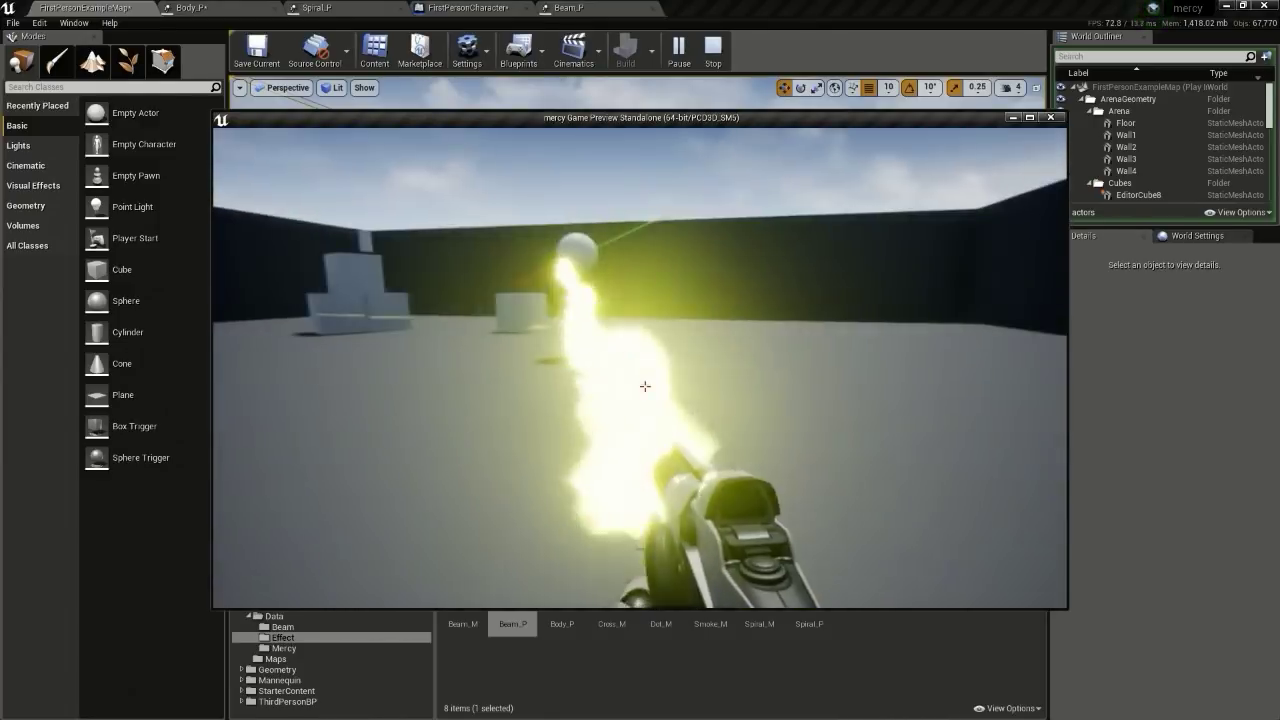
{"action": "key", "text": "d"}
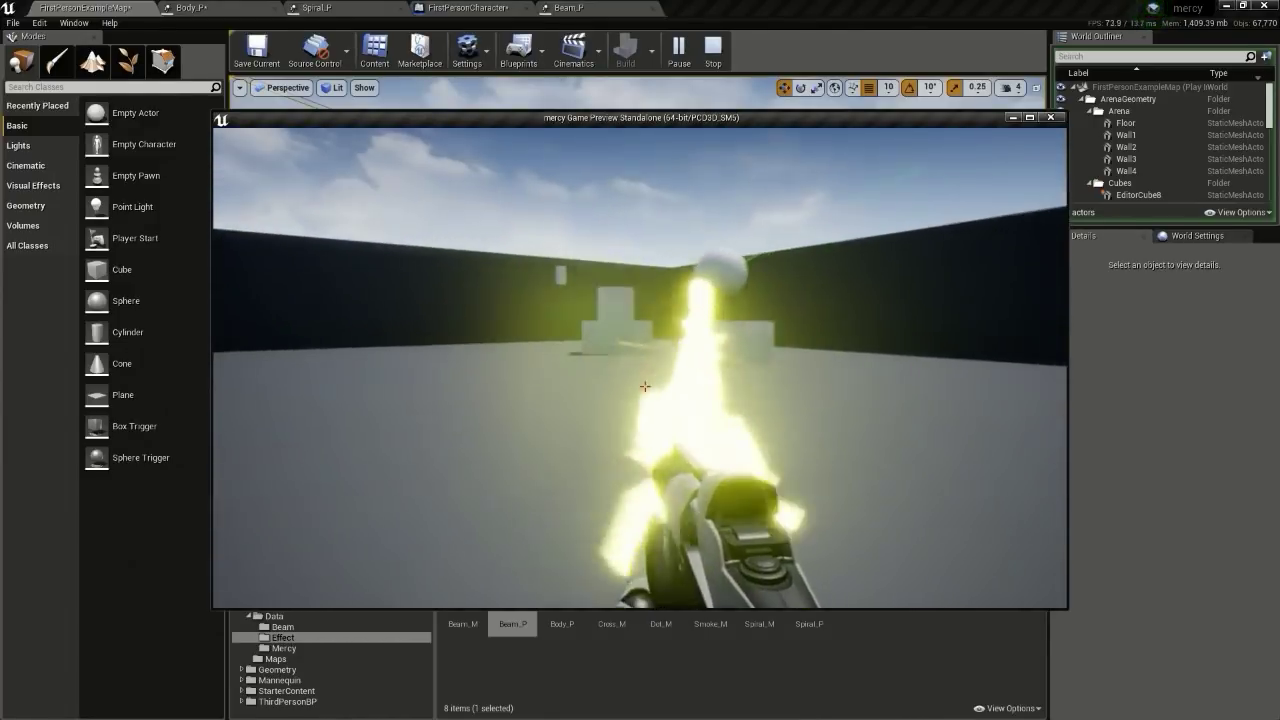
{"action": "key", "text": "a"}
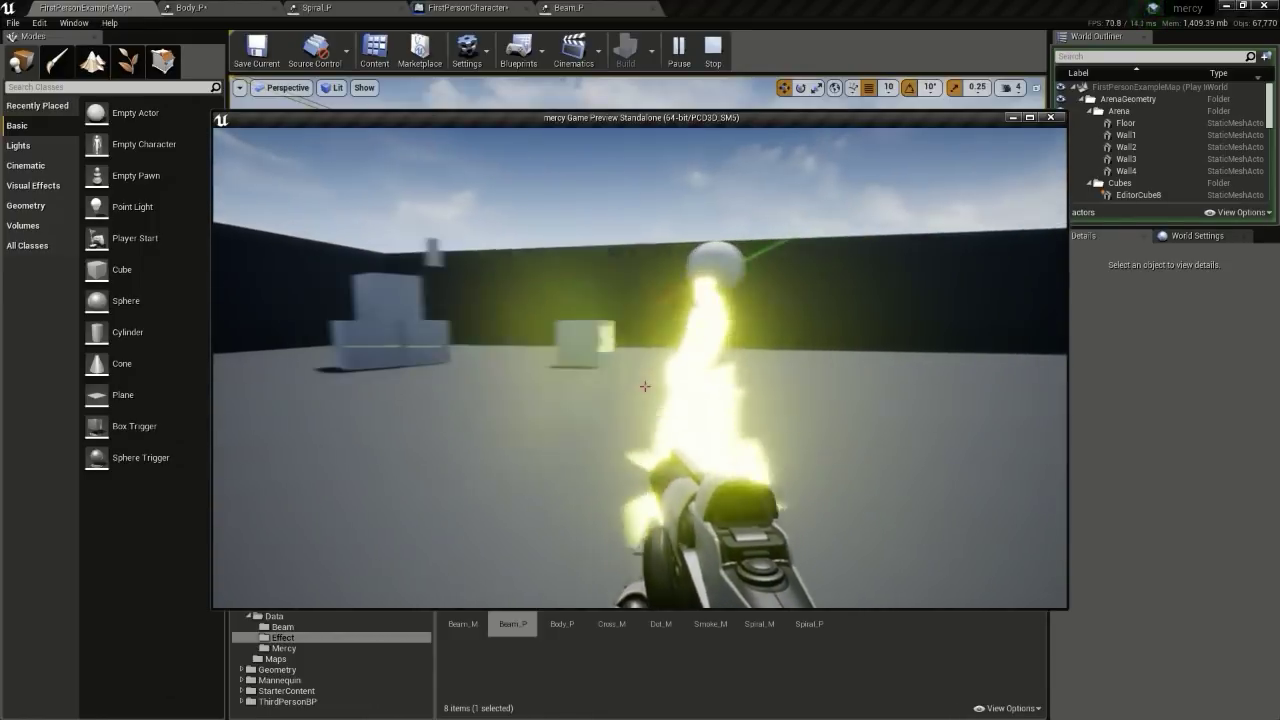
{"action": "key", "text": "Escape"}
{"action": "left_click", "coordinate": [568, 7]}
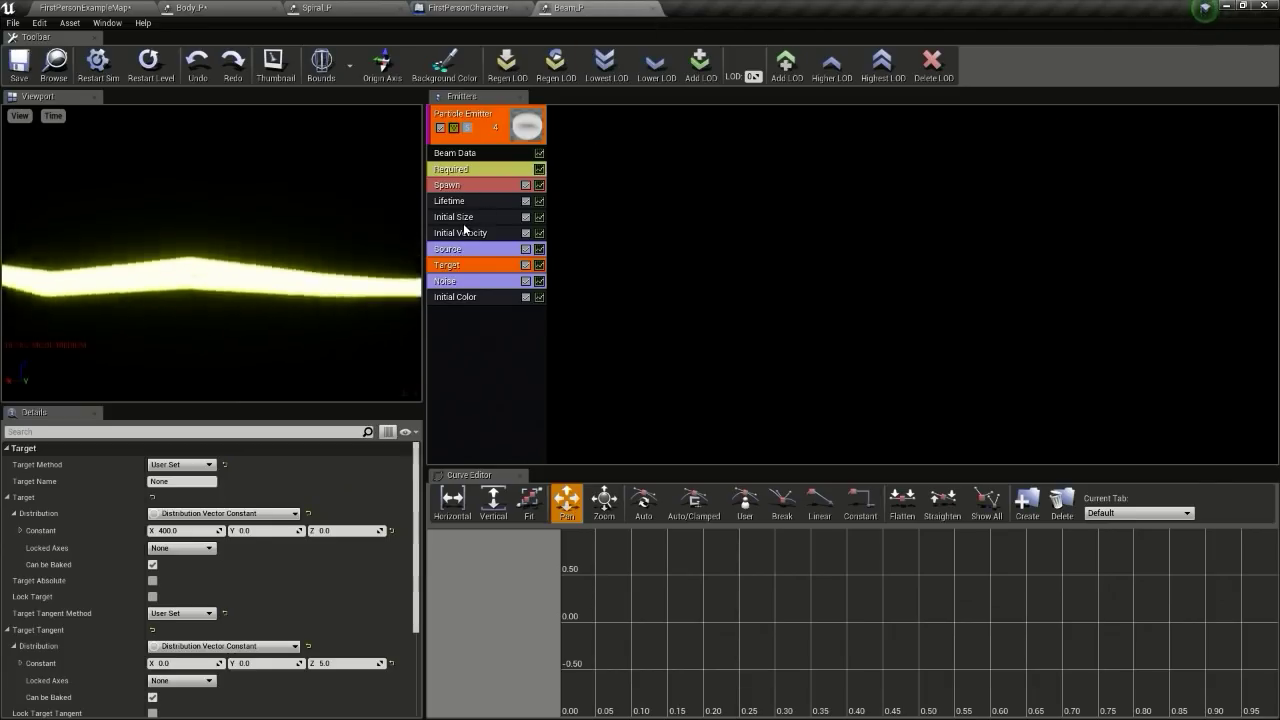
Step: Set the X value of both Max and Min start size to 5 in the beam emitter's Initial Size module
{"action": "left_click", "coordinate": [478, 215]}
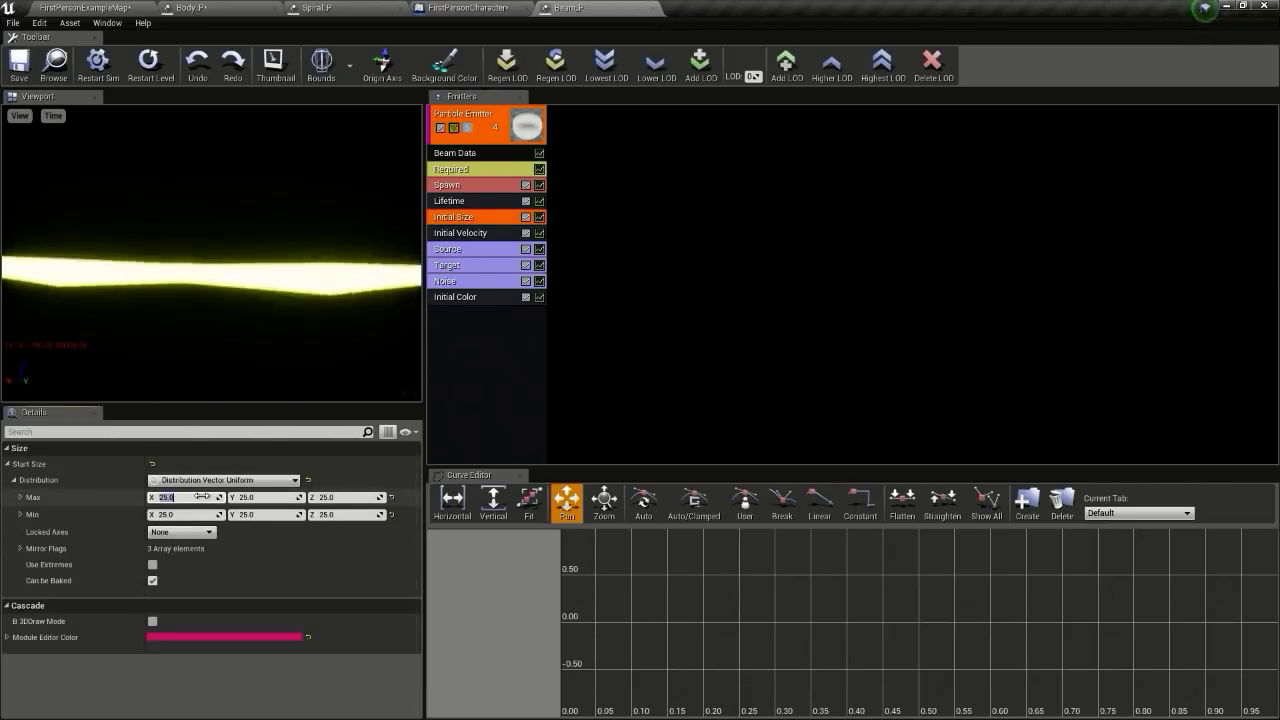
{"action": "type", "text": "5"}
{"action": "key", "text": "Tab"}
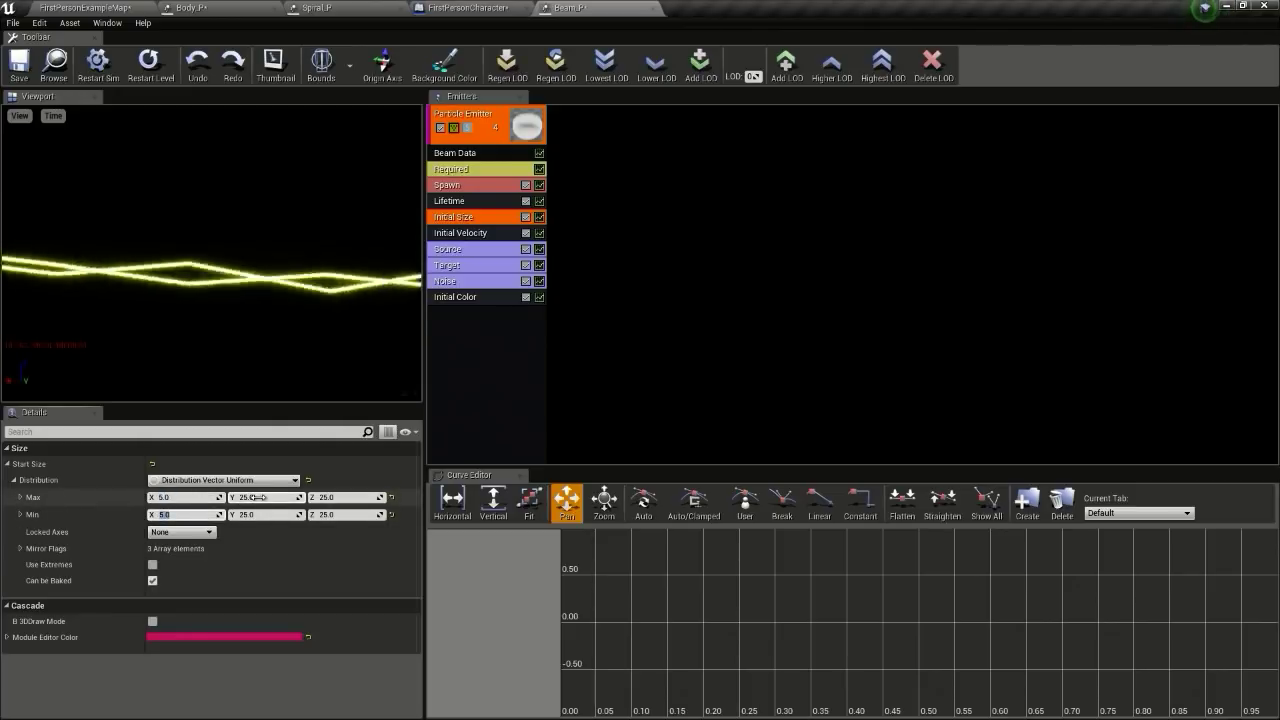
Step: Play FirstPersonExampleMap, fire the beam at the sphere while strafing to check its thinner size, and end the preview
{"action": "left_click", "coordinate": [85, 7]}
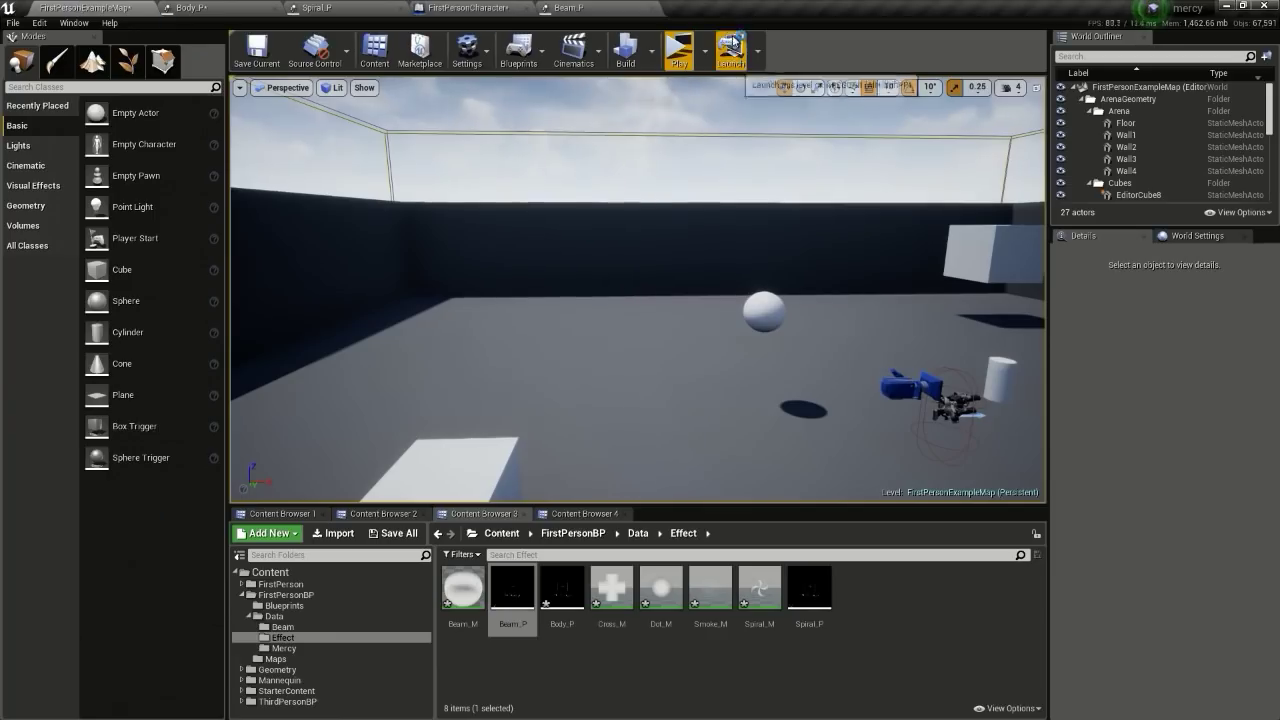
{"action": "left_click", "coordinate": [686, 55]}
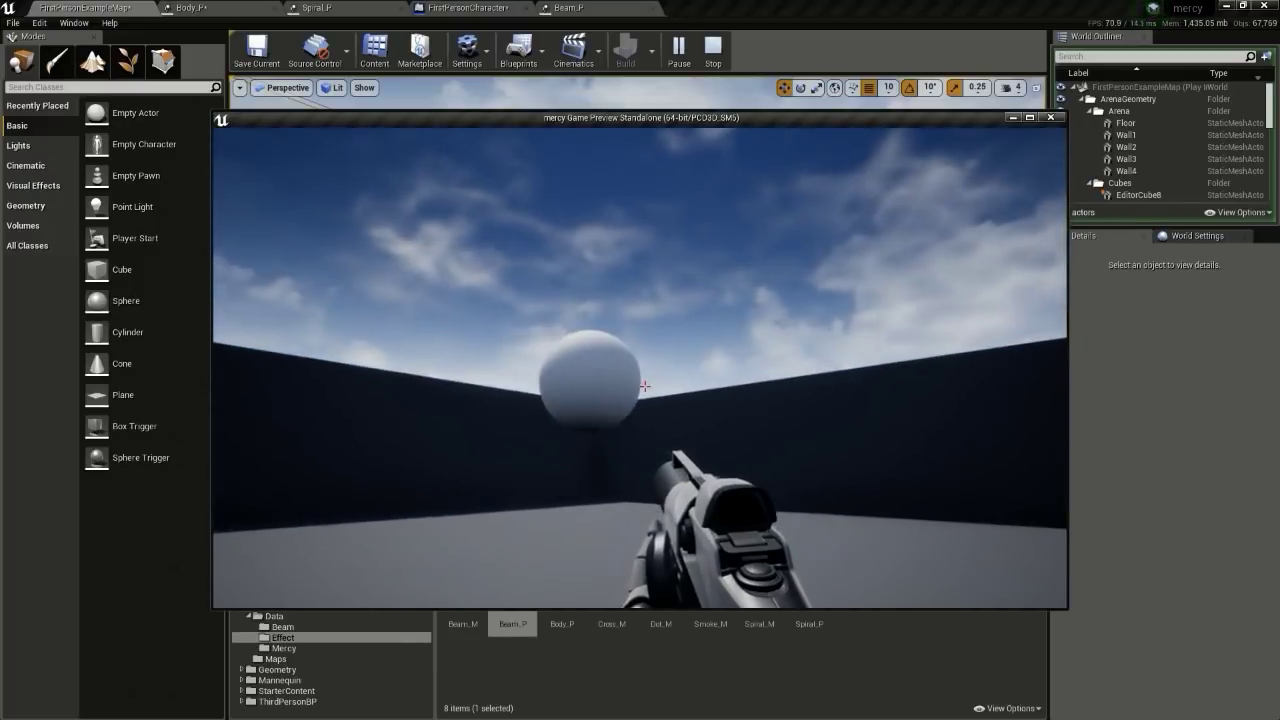
{"action": "left_click", "coordinate": [645, 386]}
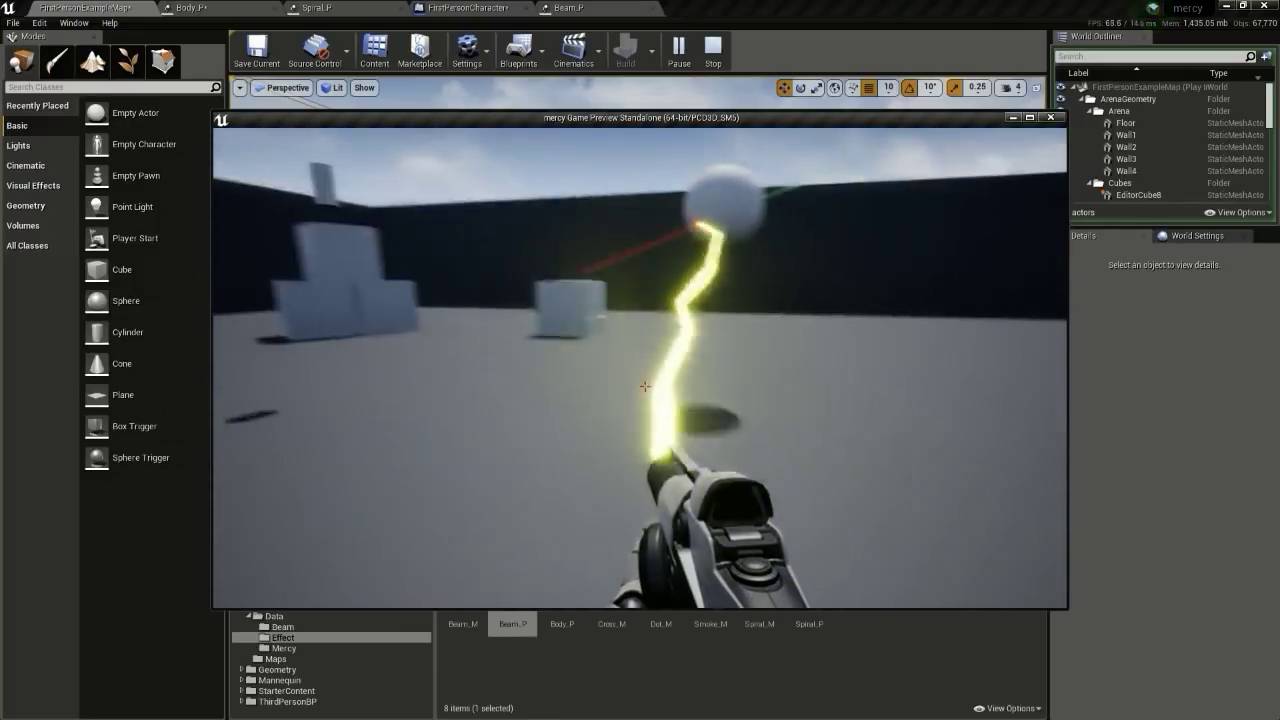
{"action": "key", "text": "a"}
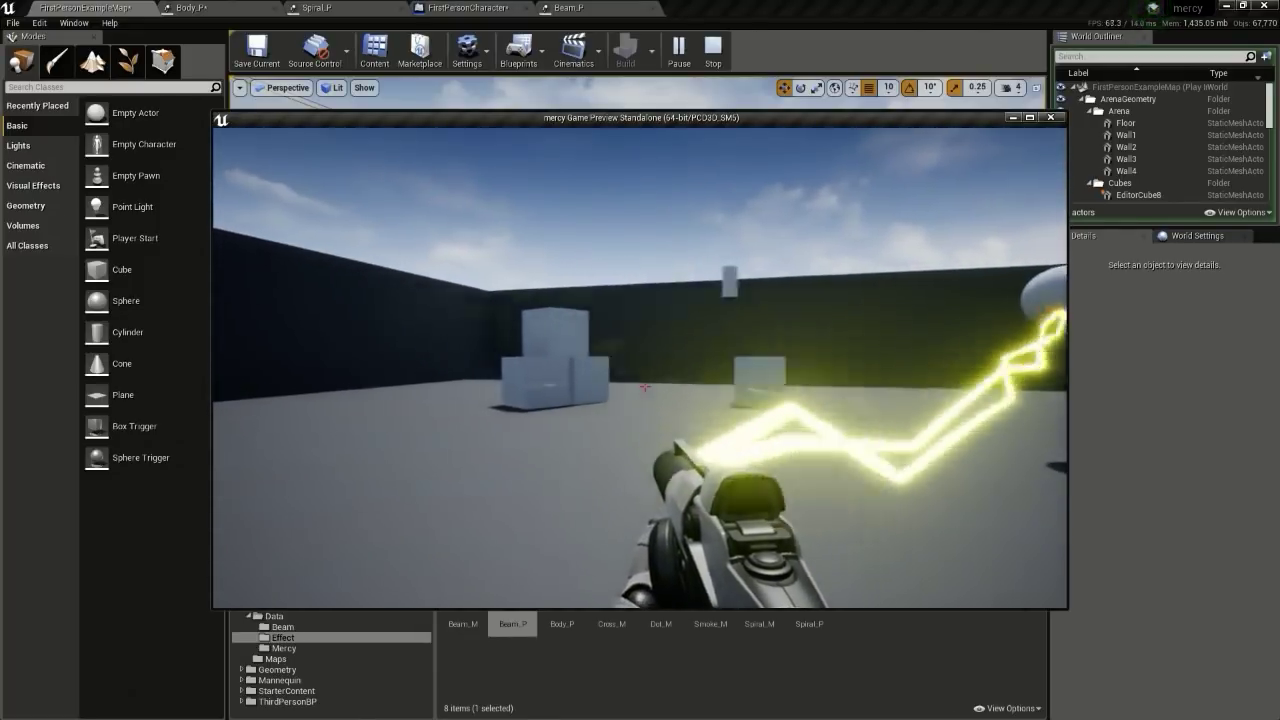
{"action": "key", "text": "d"}
{"action": "key", "text": "a"}
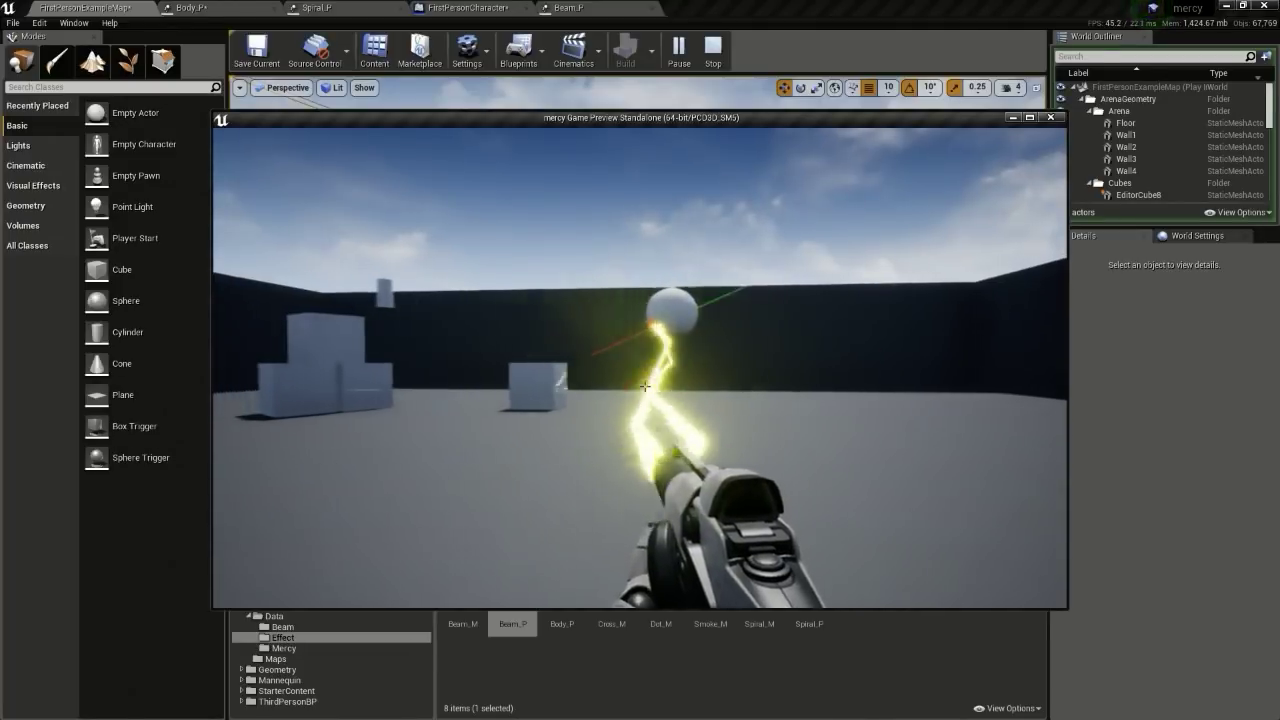
{"action": "key", "text": "Escape"}
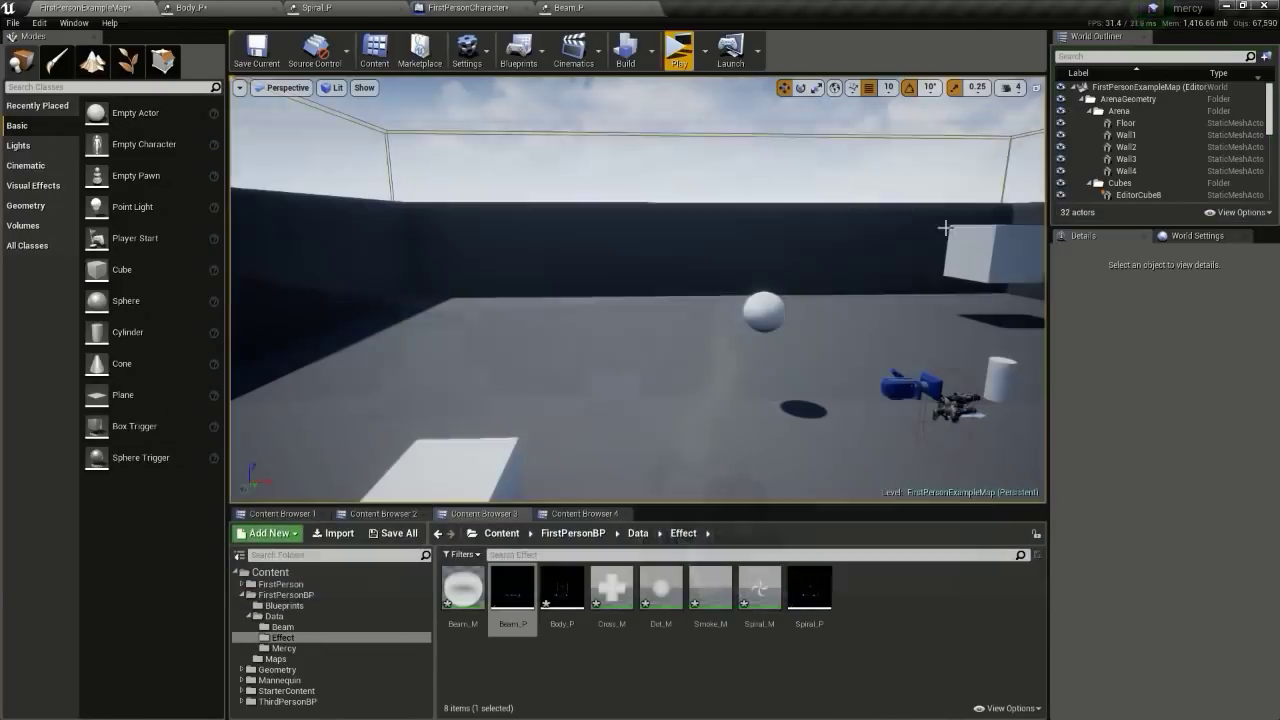
Step: Open Beam_P and set the Target module's Target Tangent constant Z to -5.0
{"action": "double_click", "coordinate": [512, 590]}
{"action": "left_click", "coordinate": [465, 264]}
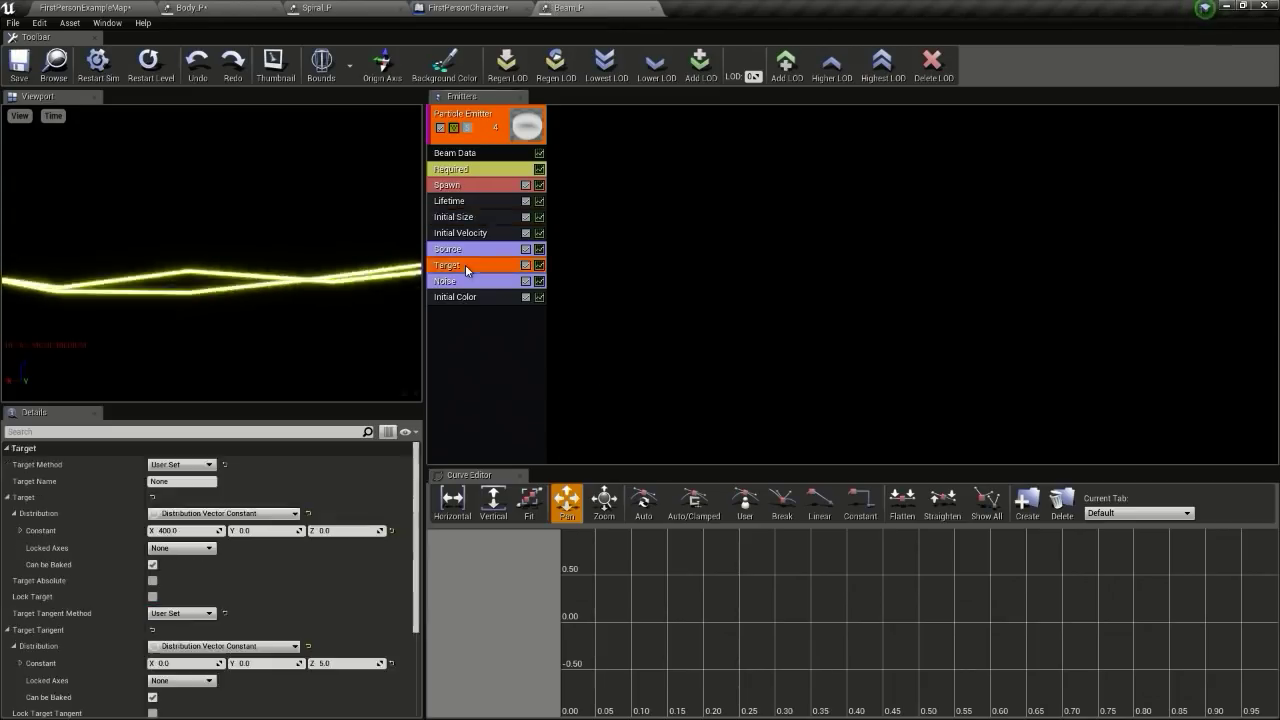
{"action": "left_click", "coordinate": [333, 664]}
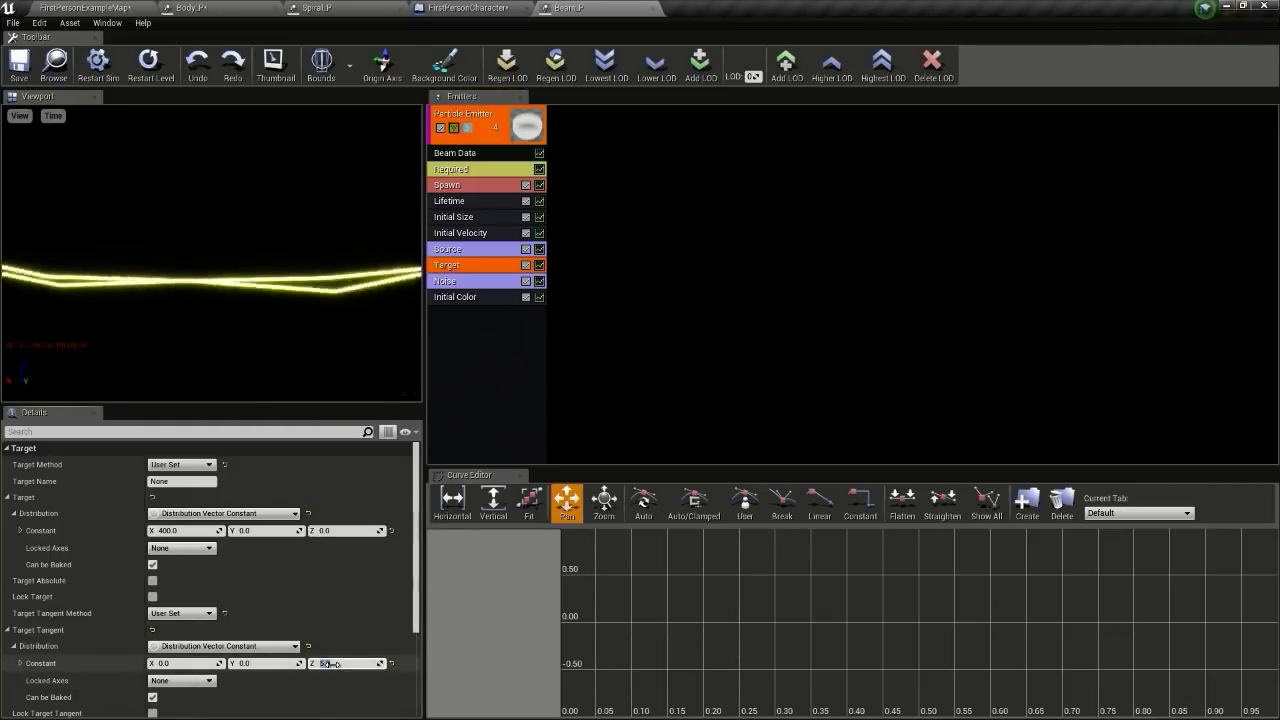
{"action": "type", "text": "-5.0"}
{"action": "key", "text": "Return"}
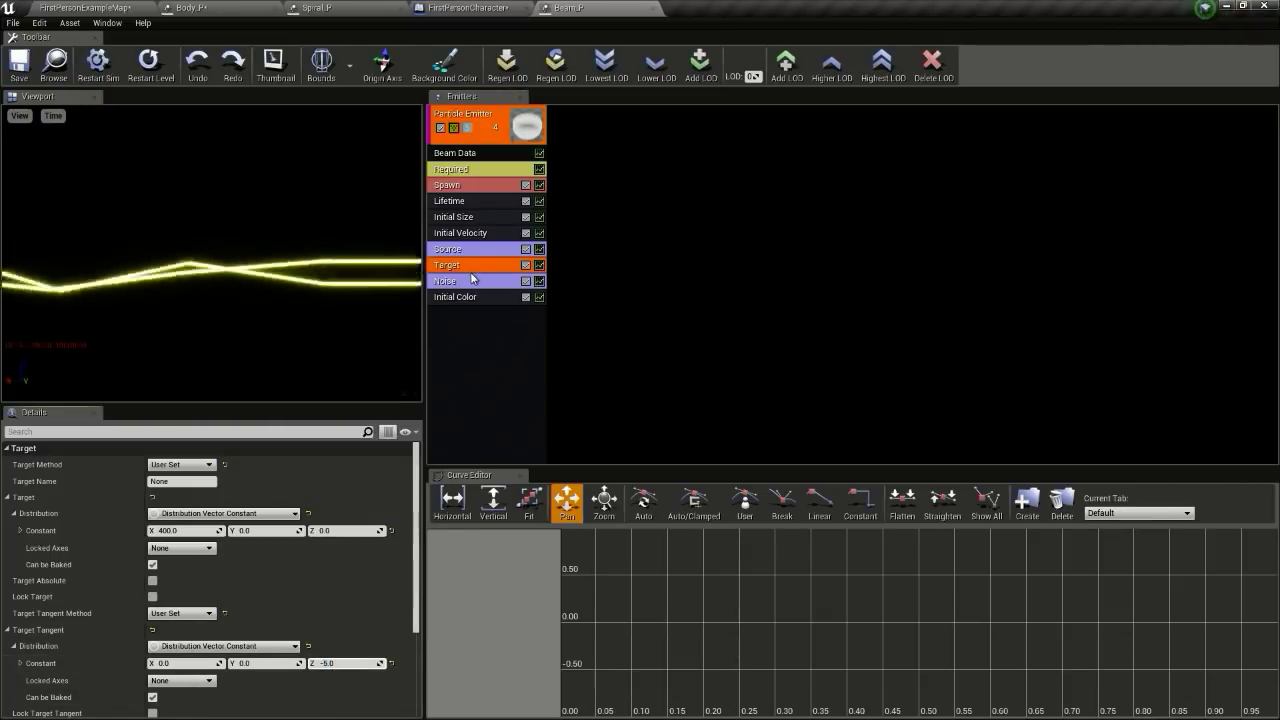
Step: Set the Source module's Source Tangent constant Z to 5.0
{"action": "left_click", "coordinate": [447, 249]}
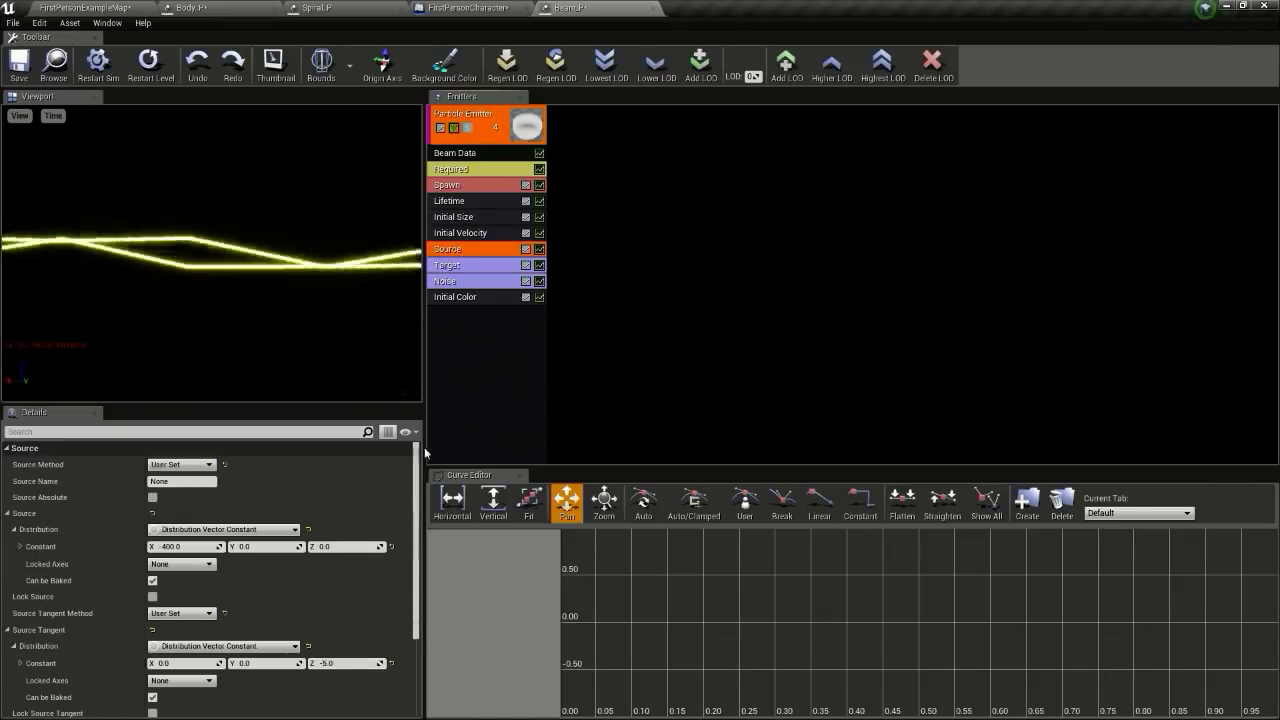
{"action": "left_click", "coordinate": [343, 663]}
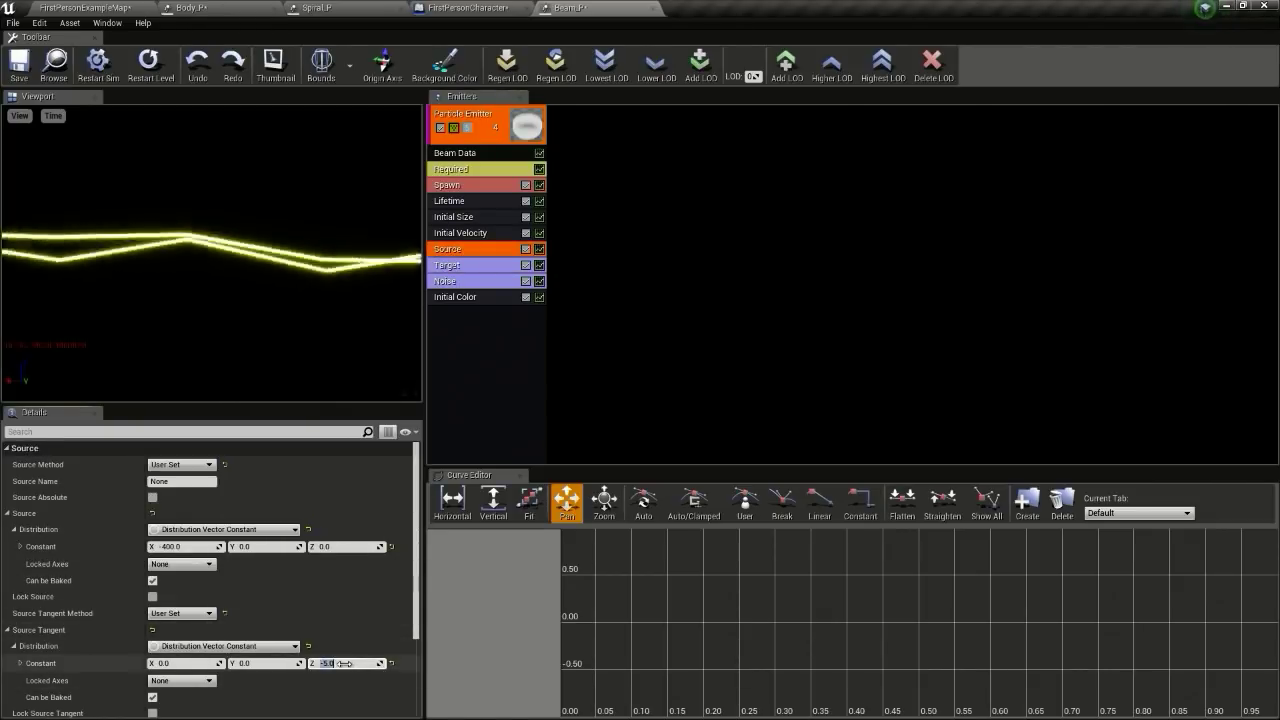
{"action": "type", "text": "5.0"}
{"action": "key", "text": "Return"}
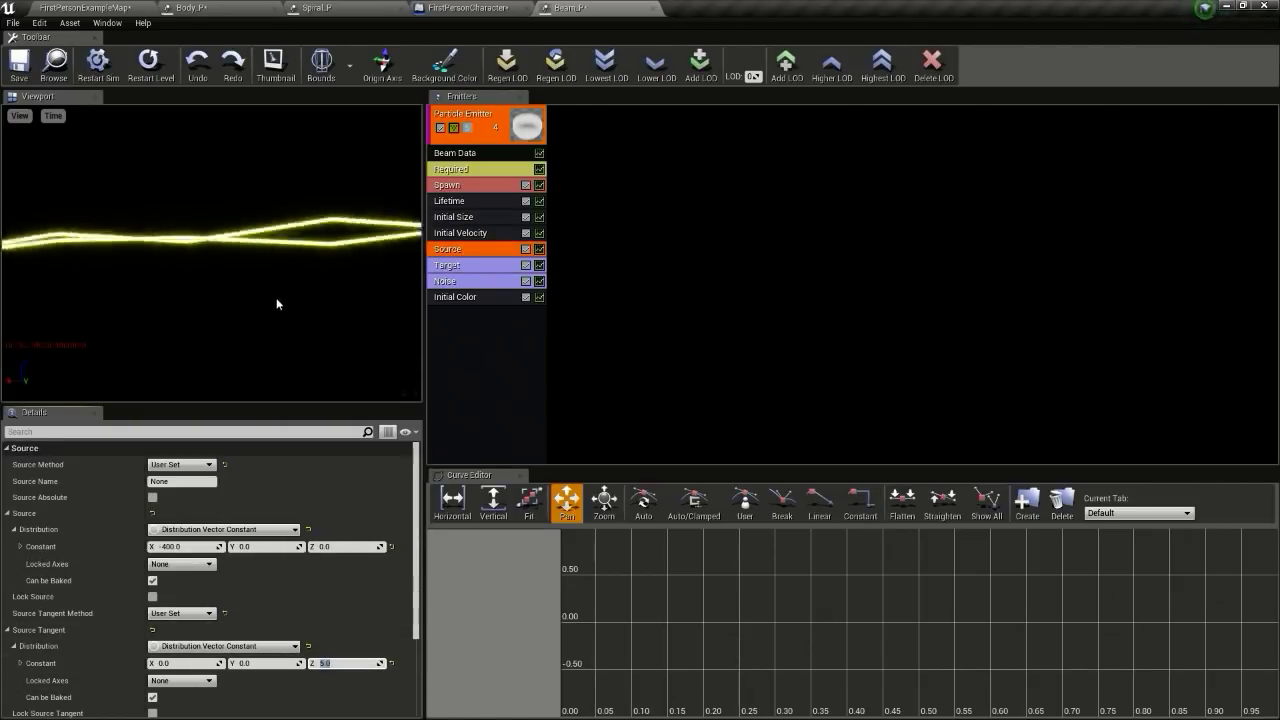
{"action": "scroll", "coordinate": [197, 238], "scroll_direction": "down", "scroll_amount": 4}
Step: Return to FirstPersonExampleMap, play it, fire the beam at the sphere while moving back to check the tangents, and end the preview
{"action": "left_click", "coordinate": [55, 62]}
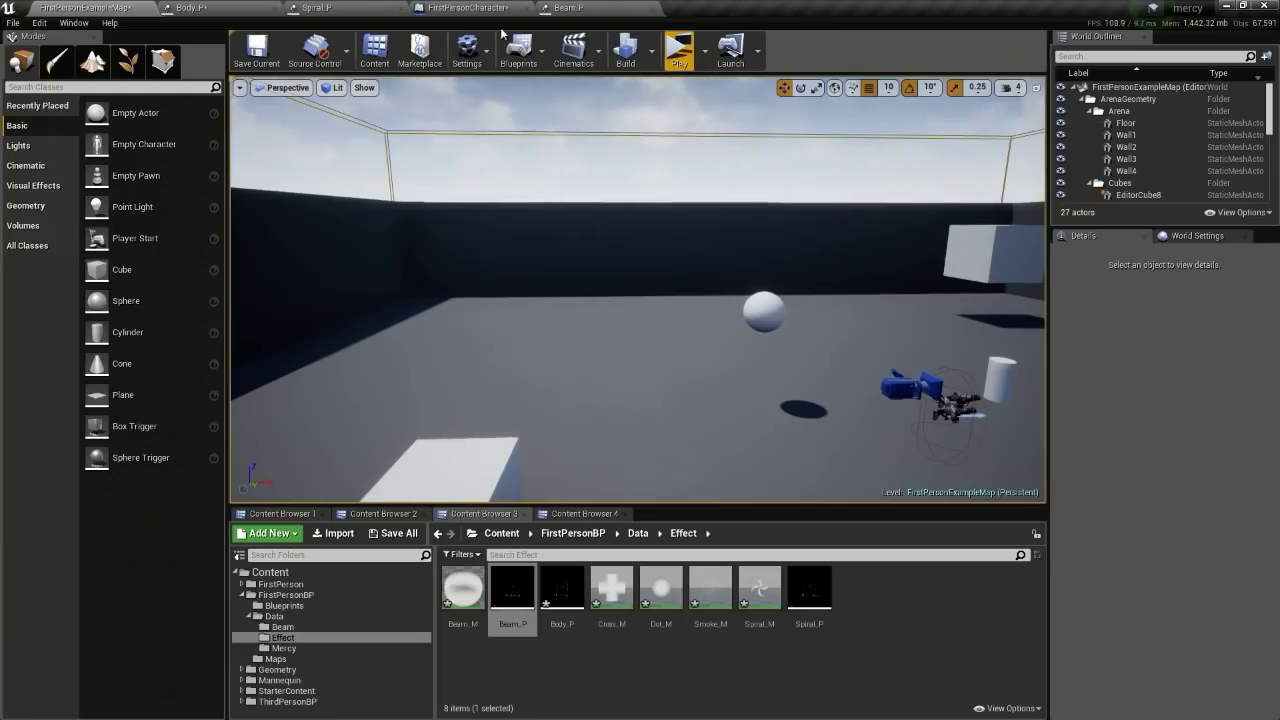
{"action": "left_click", "coordinate": [686, 57]}
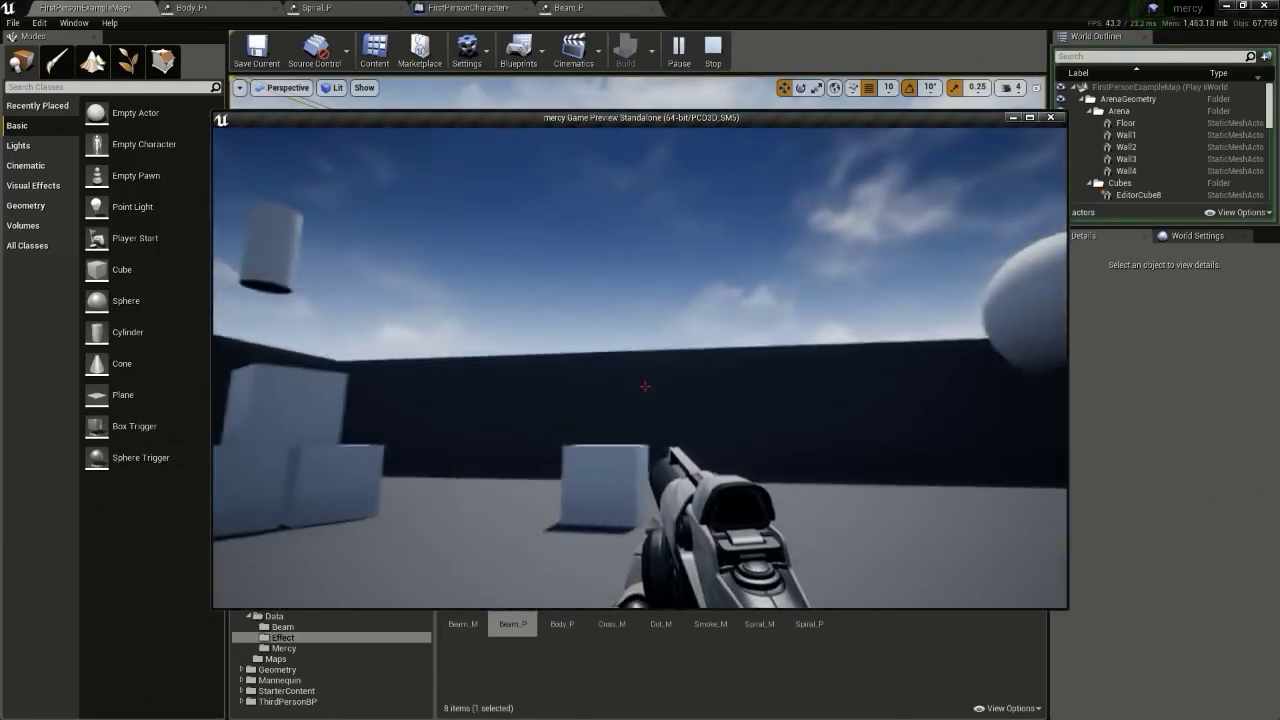
{"action": "left_click", "coordinate": [645, 386]}
{"action": "key", "text": "s"}
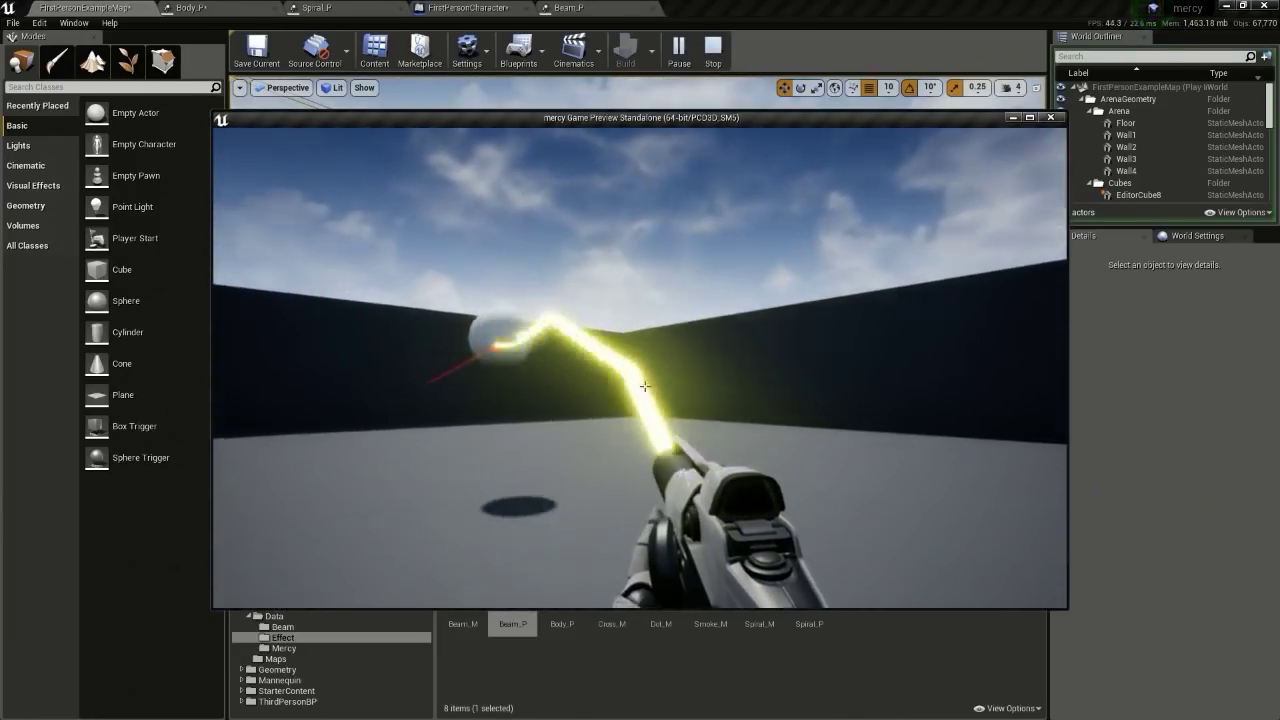
{"action": "key", "text": "Escape"}
Step: Open FirstPersonCharacter's Event Graph and search the actions of Spawn Emitter at Location's Return Value for beam tangent nodes
{"action": "left_click", "coordinate": [568, 7]}
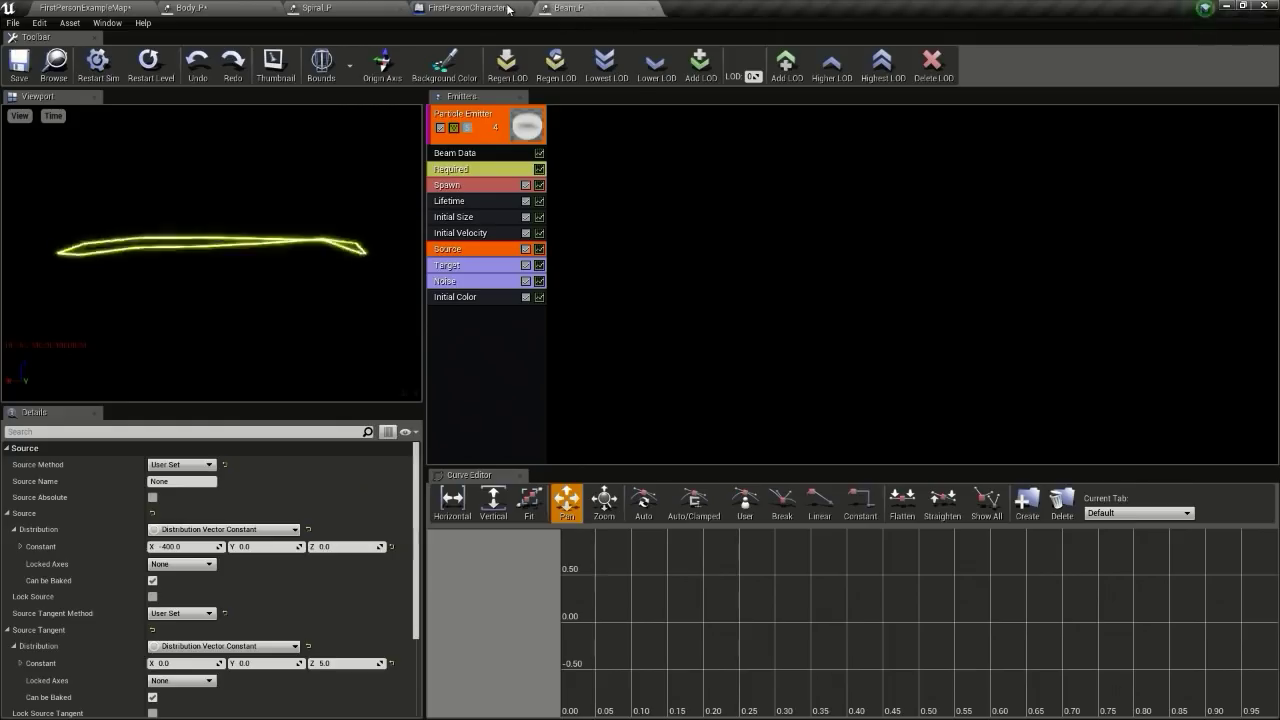
{"action": "left_click", "coordinate": [448, 6]}
{"action": "right_click_drag", "start_coordinate": [521, 311], "coordinate": [435, 338]}
{"action": "scroll", "coordinate": [435, 338], "scroll_direction": "down", "scroll_amount": 4}
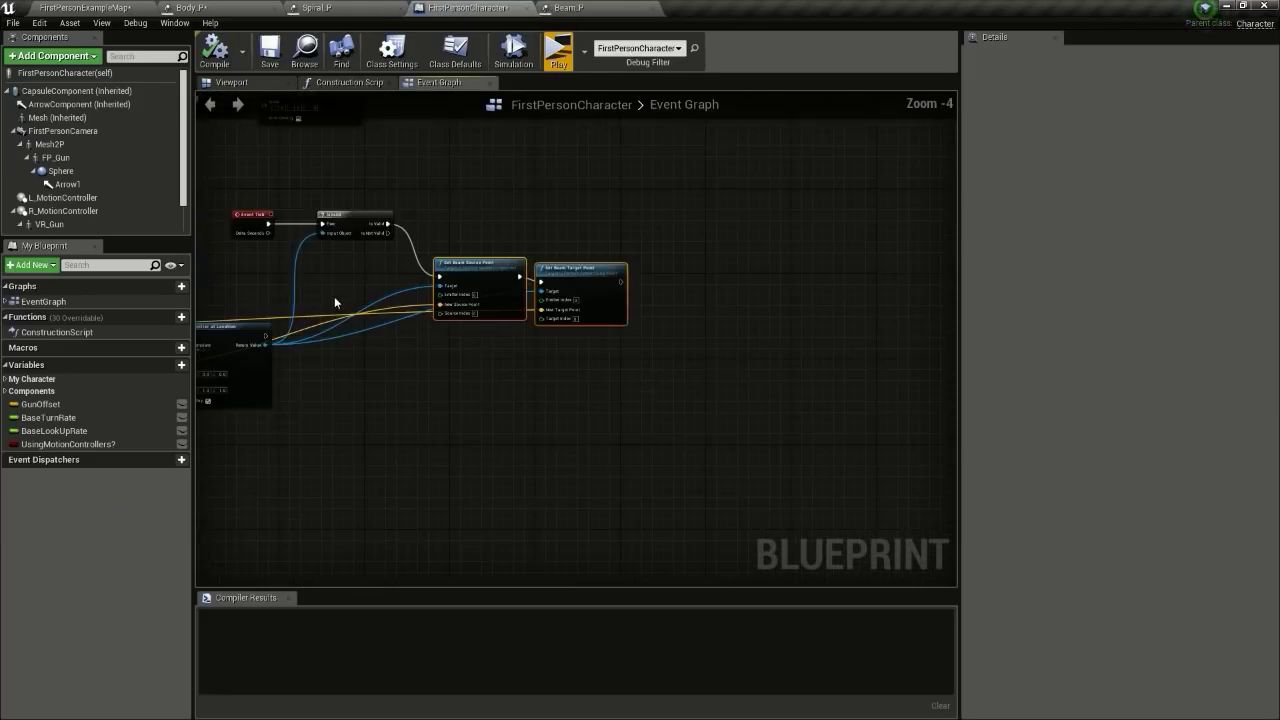
{"action": "scroll", "coordinate": [334, 298], "scroll_direction": "up", "scroll_amount": 3}
{"action": "right_click_drag", "start_coordinate": [204, 381], "coordinate": [355, 376]}
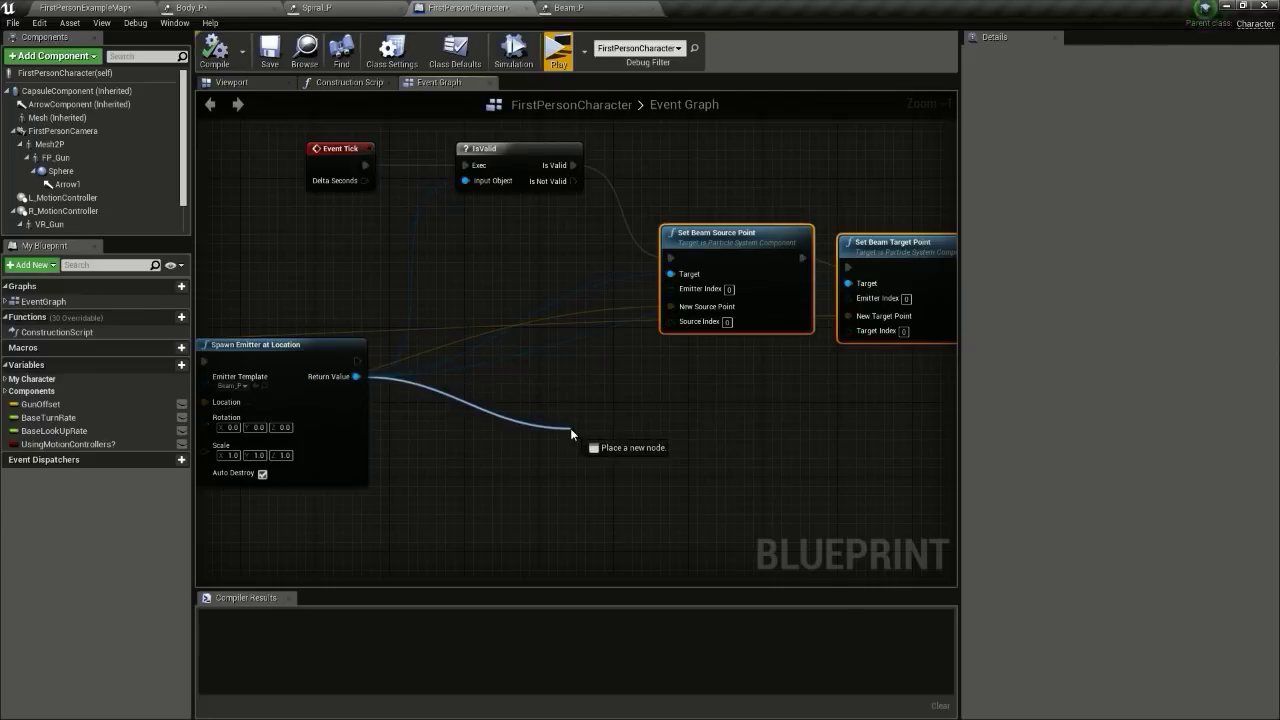
{"action": "left_click_drag", "start_coordinate": [570, 428], "coordinate": [571, 428]}
{"action": "type", "text": "ta"}
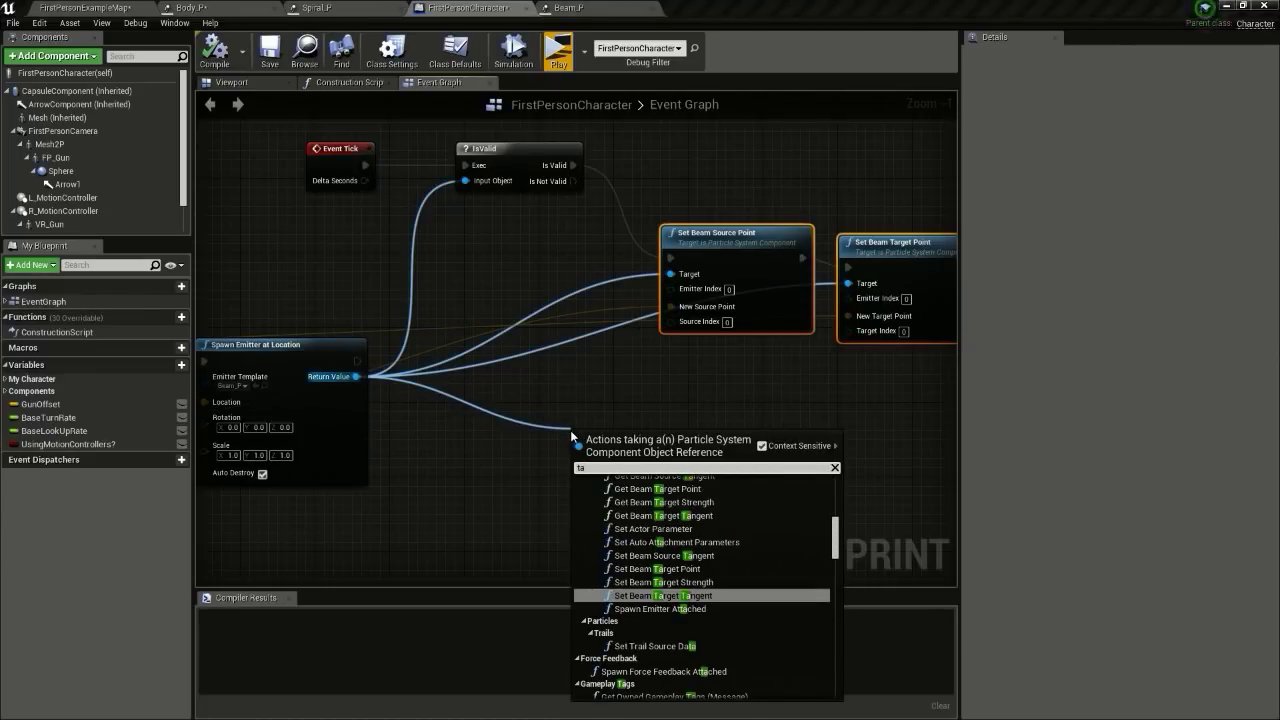
{"action": "type", "text": "nge"}
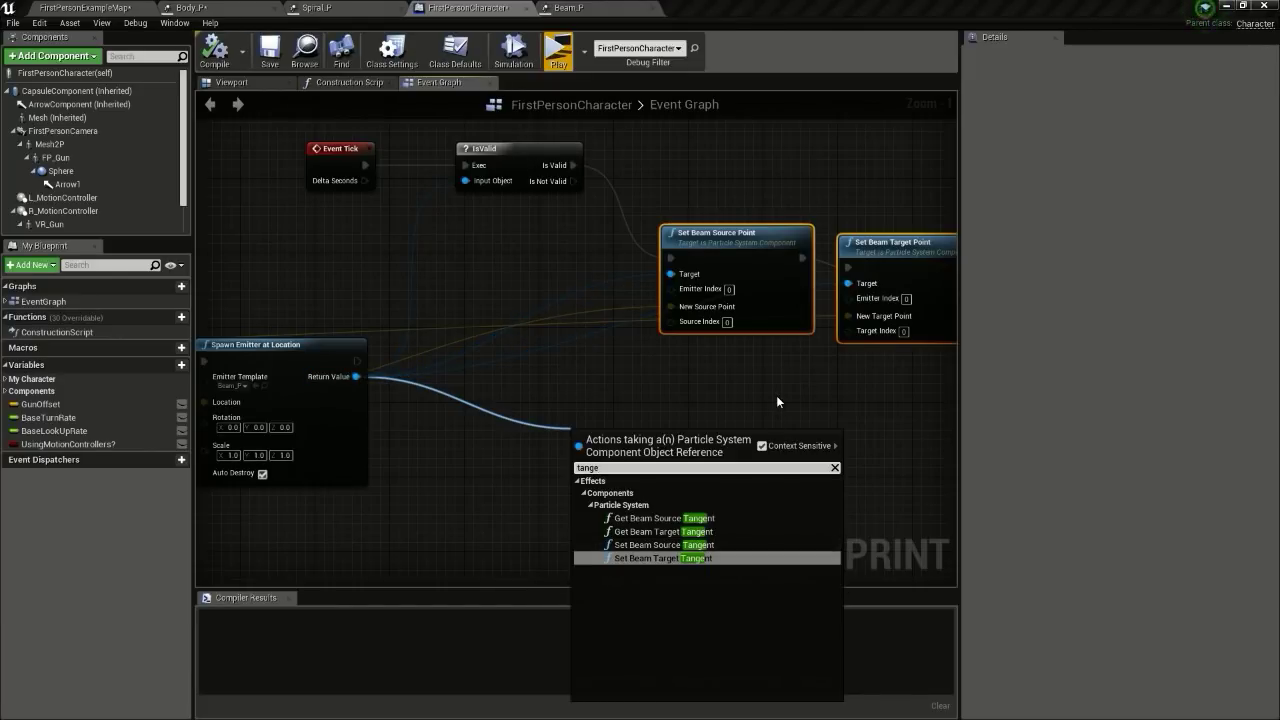
{"action": "right_click_drag", "start_coordinate": [750, 380], "coordinate": [670, 391]}
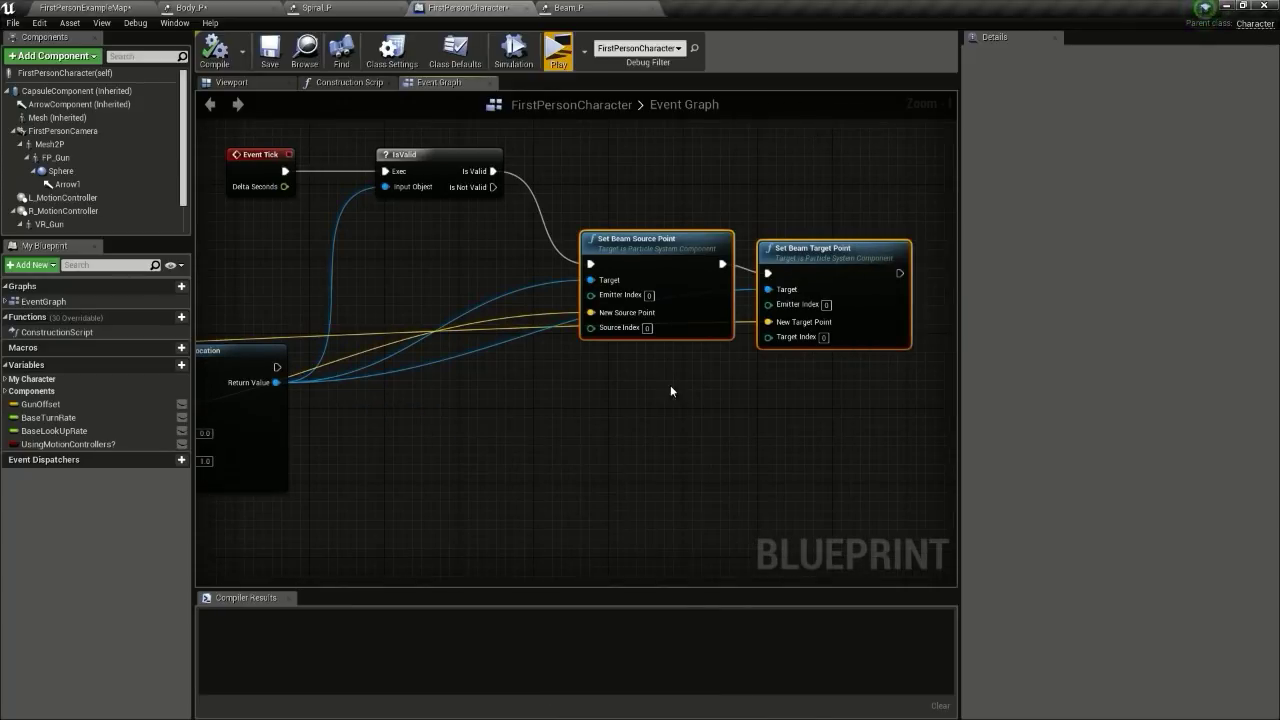
Step: Move the beam's Spawn Emitter at Location together with the Event Tick node chain farther from the Branch to free up space
{"action": "scroll", "coordinate": [675, 391], "scroll_direction": "down", "scroll_amount": 4}
{"action": "scroll", "coordinate": [631, 399], "scroll_direction": "up", "scroll_amount": 2}
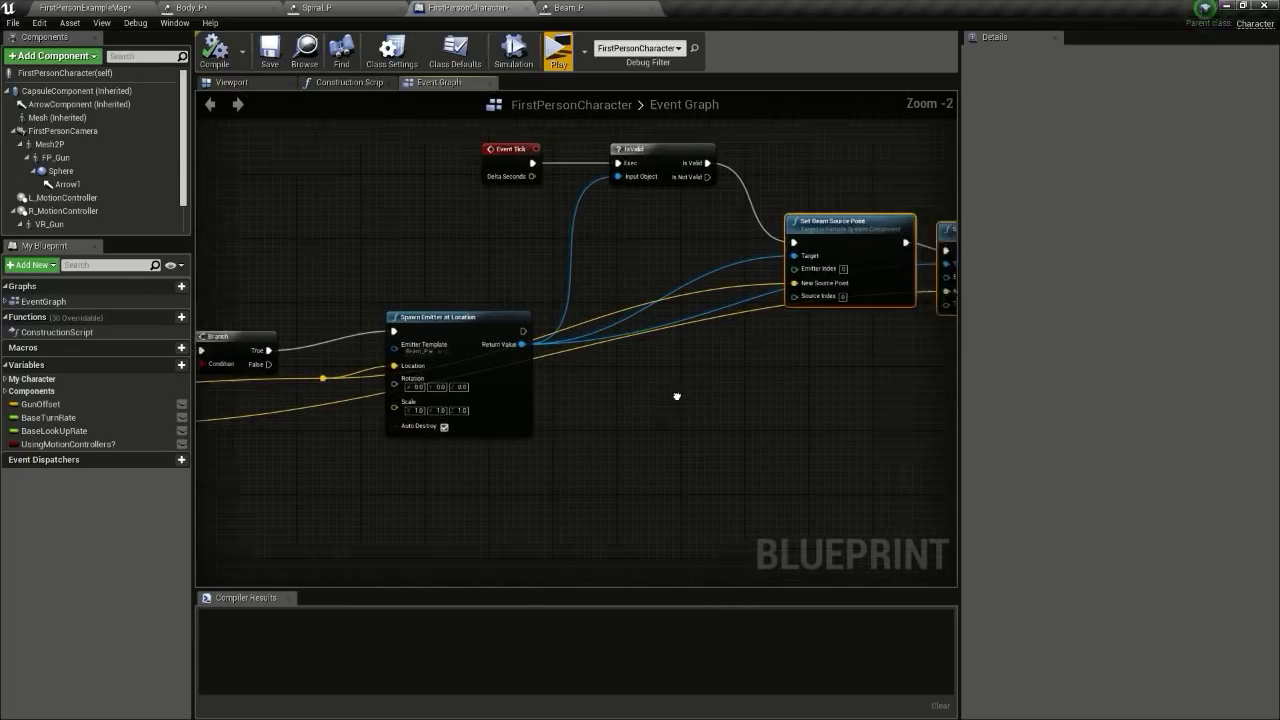
{"action": "scroll", "coordinate": [586, 391], "scroll_direction": "down", "scroll_amount": 2}
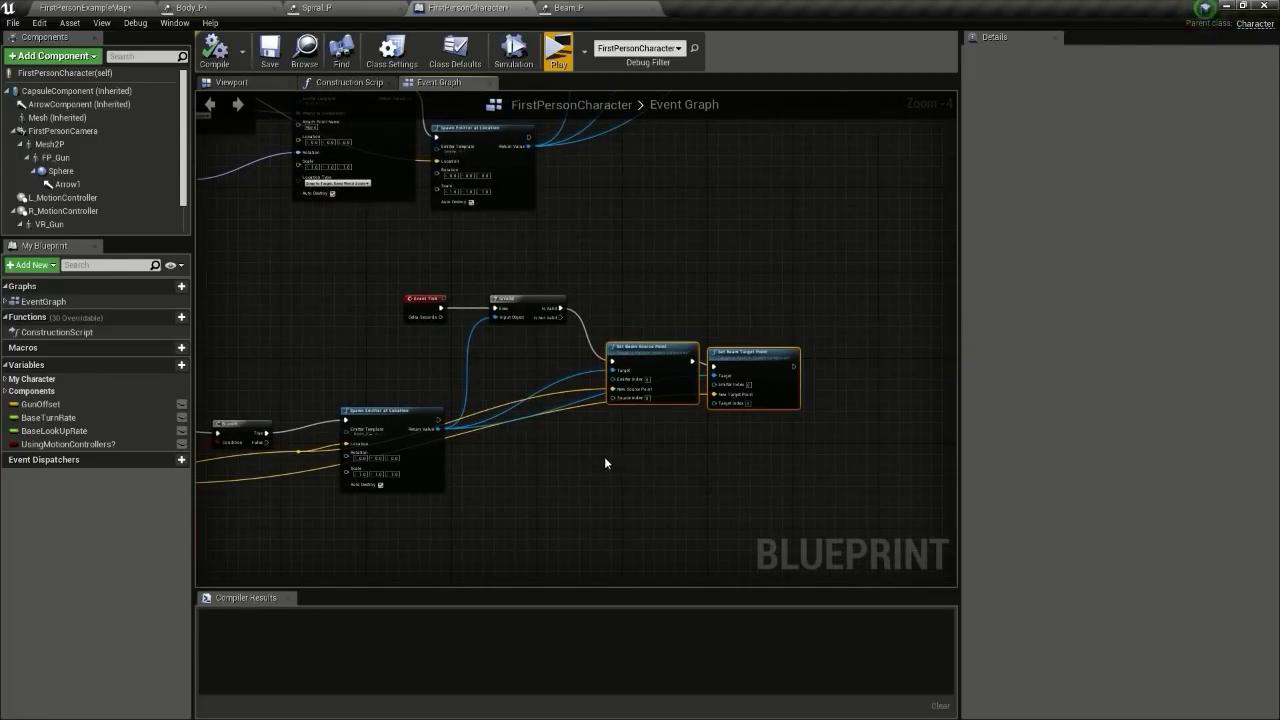
{"action": "right_click_drag", "start_coordinate": [575, 462], "coordinate": [630, 350]}
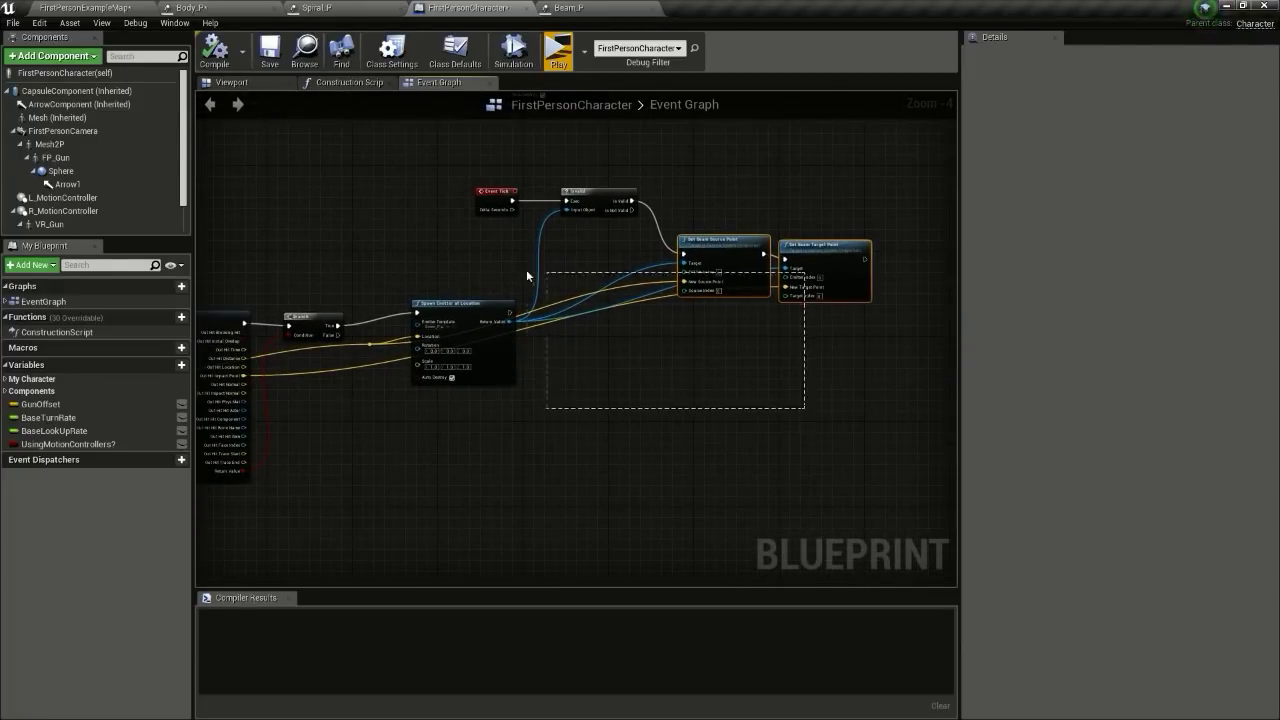
{"action": "right_click_drag", "start_coordinate": [495, 200], "coordinate": [732, 203]}
{"action": "scroll", "coordinate": [589, 362], "scroll_direction": "up", "scroll_amount": 1}
{"action": "scroll", "coordinate": [589, 363], "scroll_direction": "down", "scroll_amount": 1}
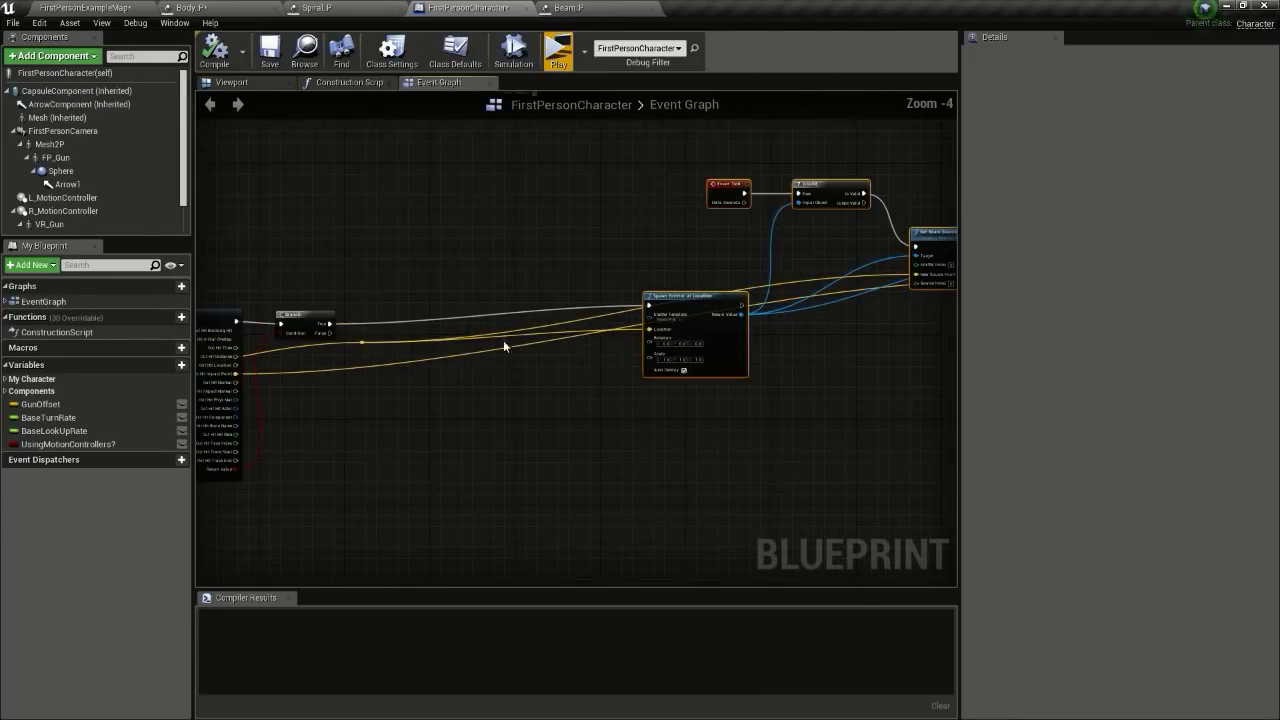
Step: Insert a Sequence node with three outputs between the Branch's True output and Spawn Emitter at Location, wired through Then 0
{"action": "scroll", "coordinate": [392, 317], "scroll_direction": "up", "scroll_amount": 1}
{"action": "right_click", "coordinate": [386, 326]}
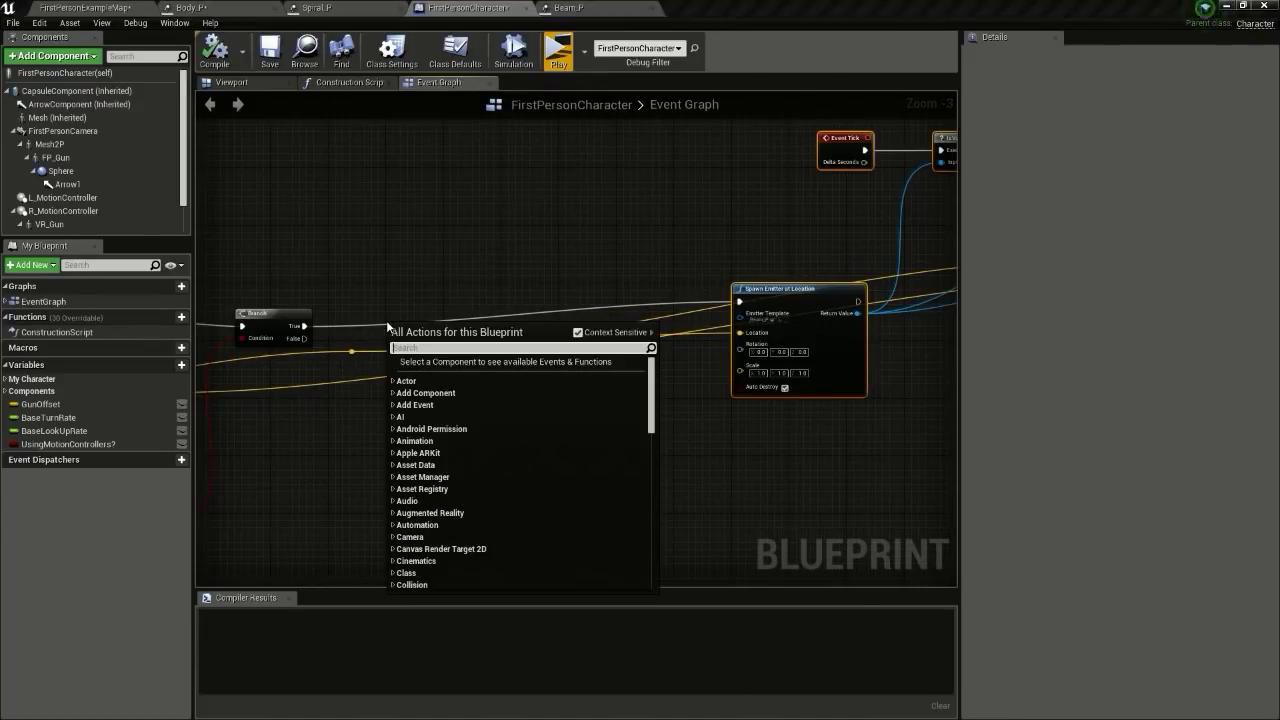
{"action": "type", "text": "seq"}
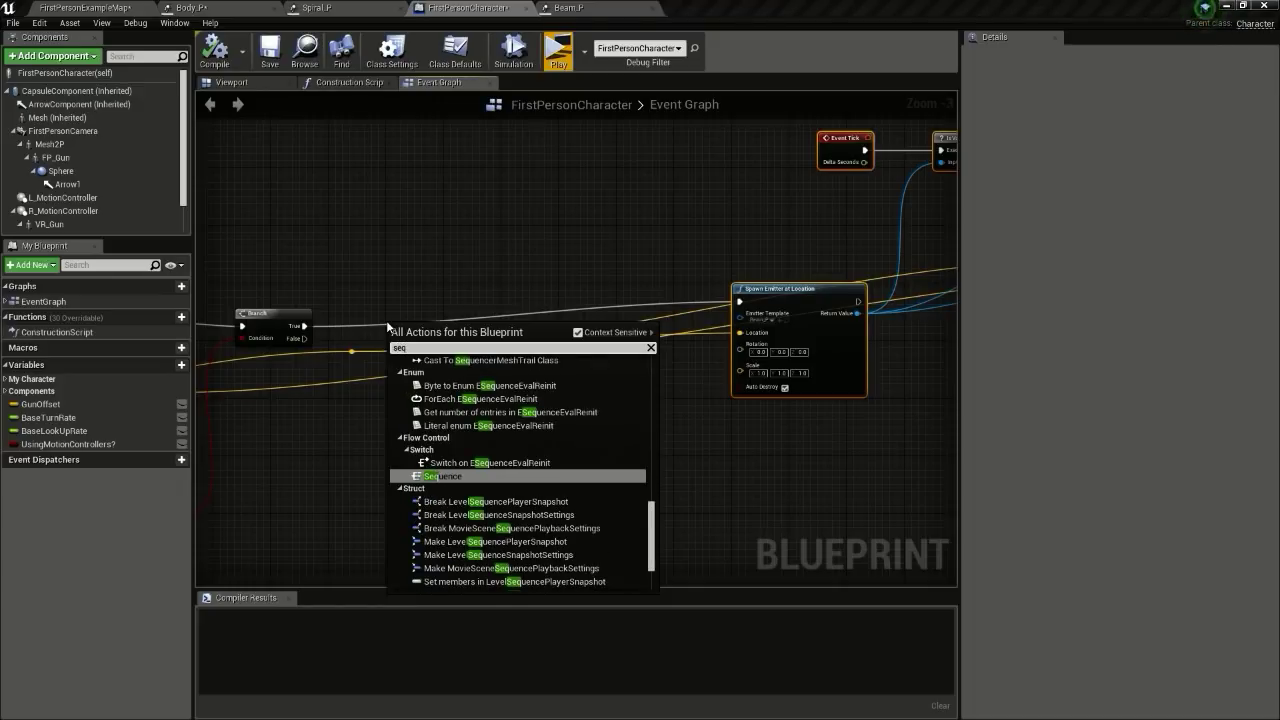
{"action": "type", "text": "uen"}
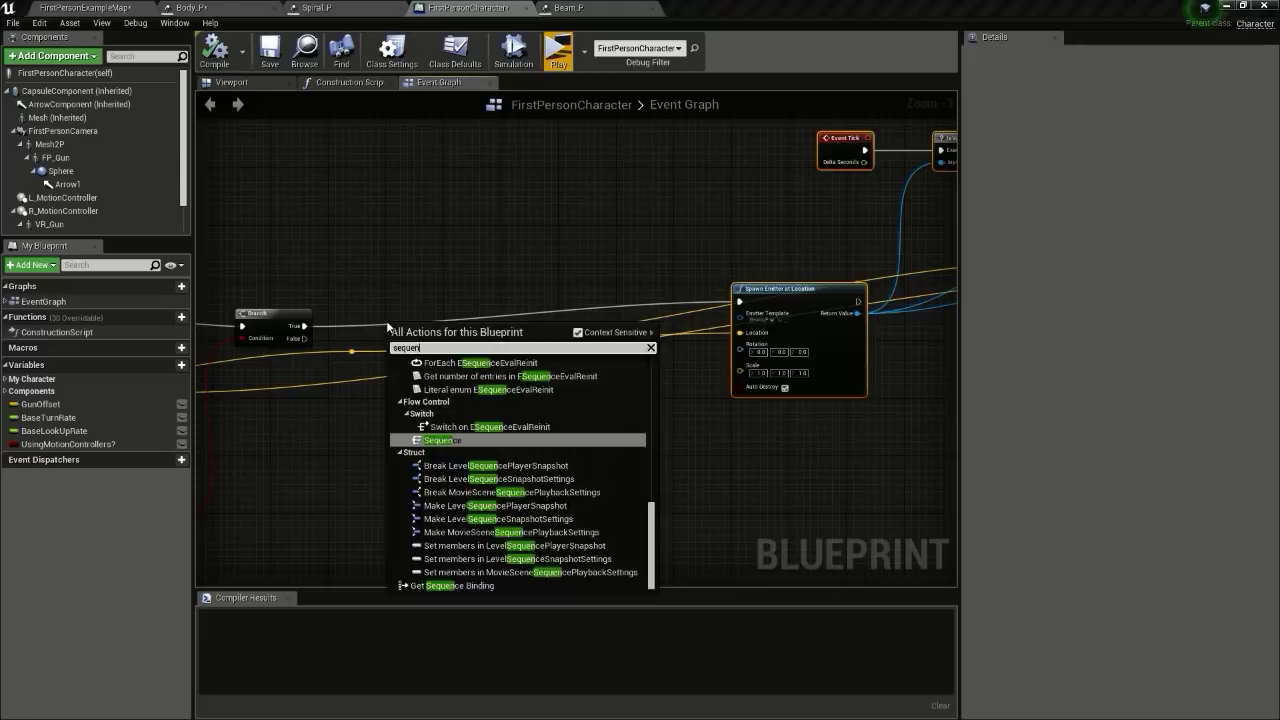
{"action": "key", "text": "Return"}
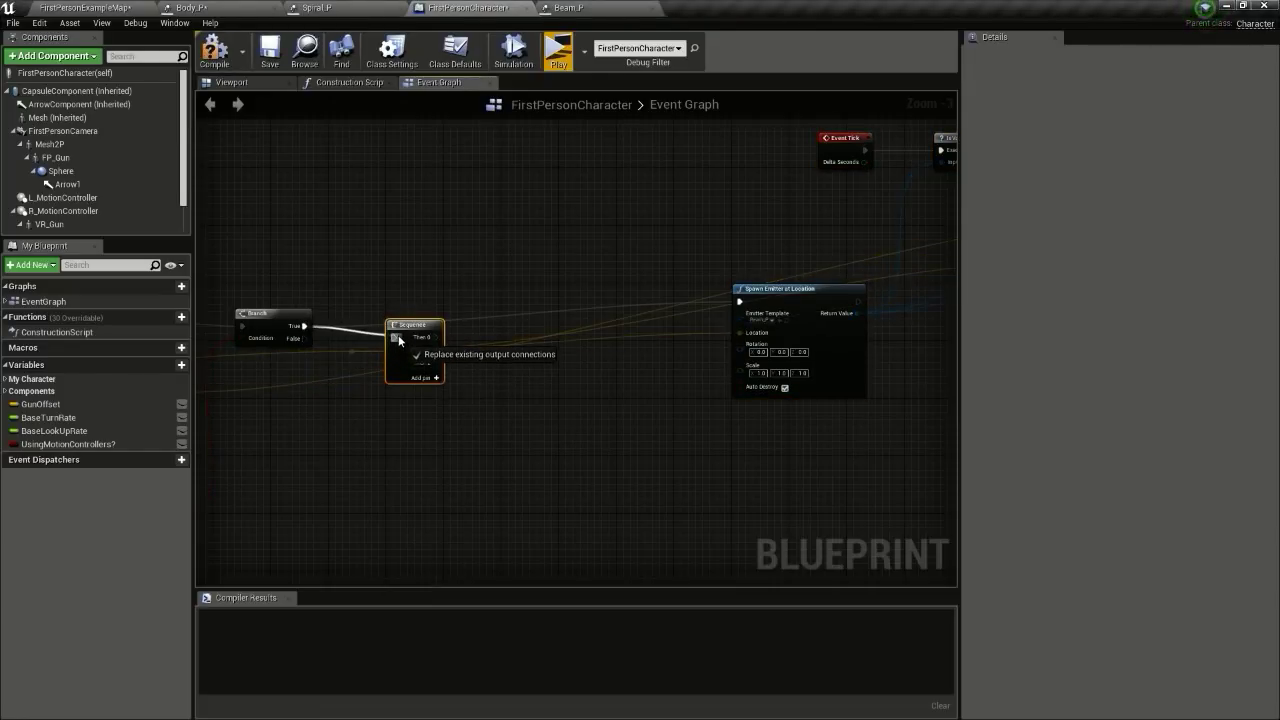
{"action": "left_click_drag", "start_coordinate": [398, 336], "coordinate": [398, 336]}
{"action": "left_click_drag", "start_coordinate": [435, 337], "coordinate": [467, 406]}
Step: Add a Spawn Emitter Attached node from the Sequence's Then 1 output and paste a copy of it alongside
{"action": "right_click_drag", "start_coordinate": [554, 445], "coordinate": [482, 353]}
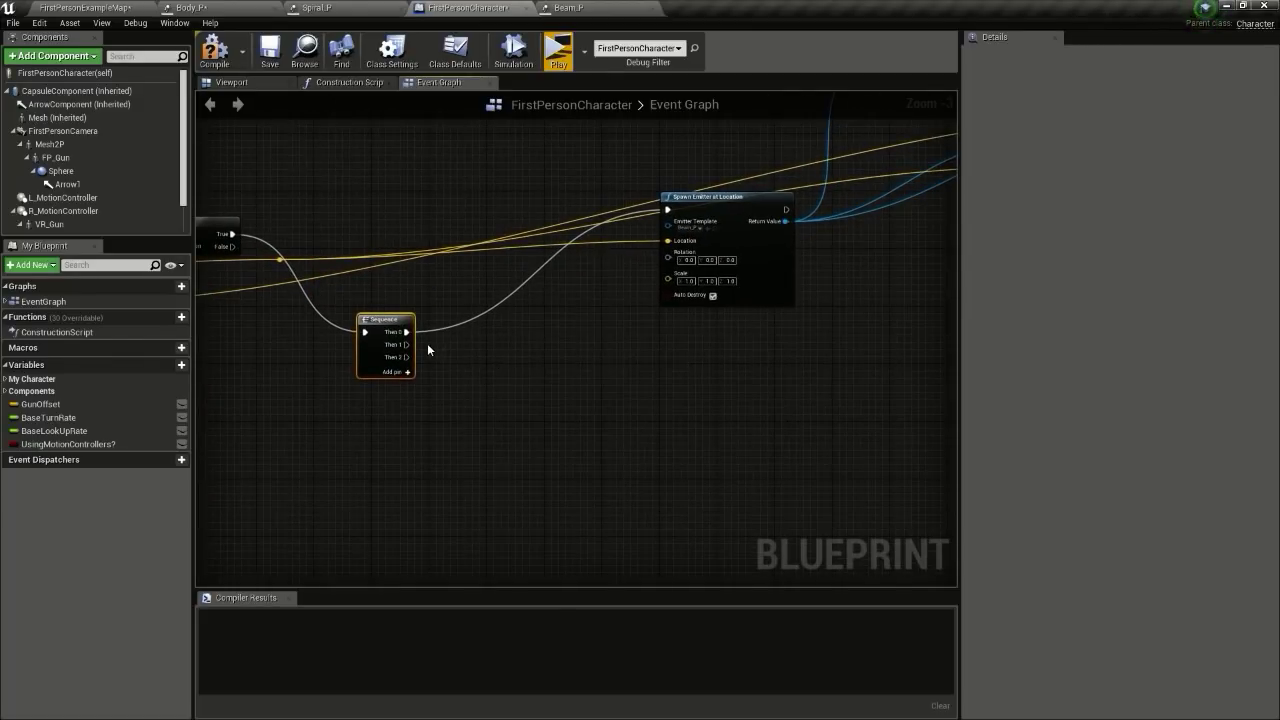
{"action": "left_click_drag", "start_coordinate": [405, 344], "coordinate": [626, 388]}
{"action": "type", "text": "spawn em"}
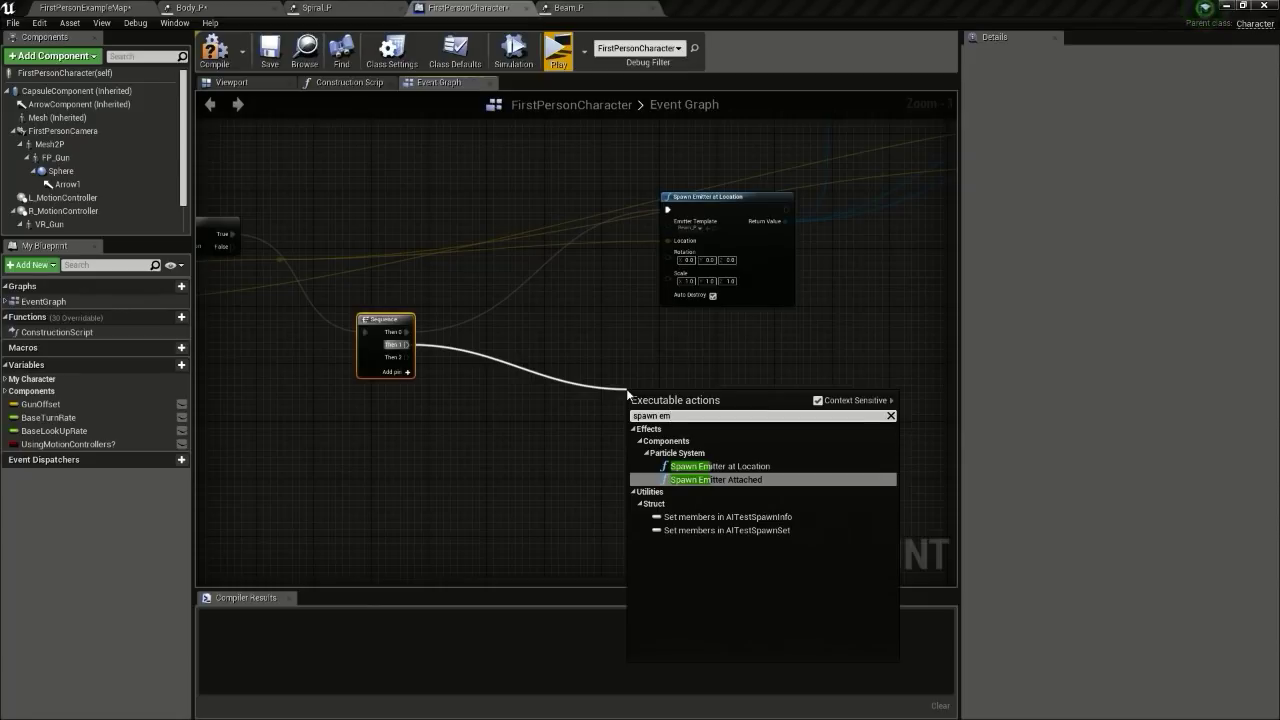
{"action": "key", "text": "Return"}
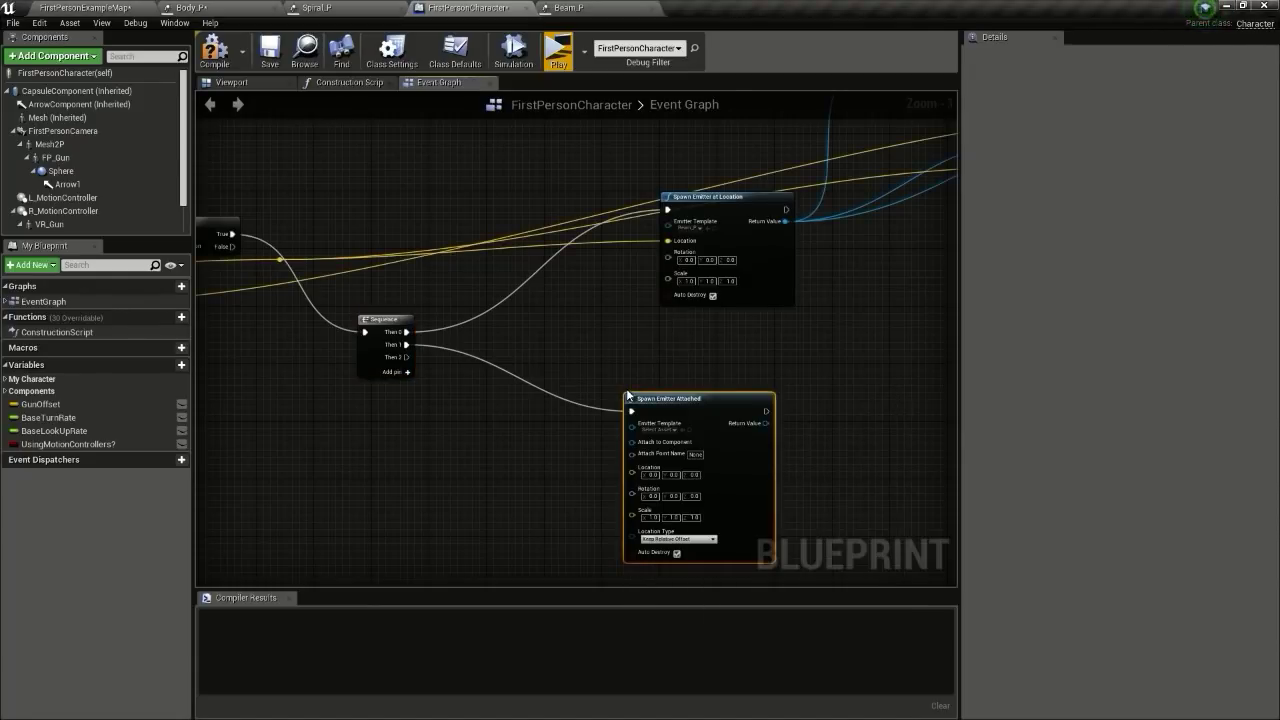
{"action": "key", "text": "ctrl+c"}
{"action": "key", "text": "ctrl+v"}
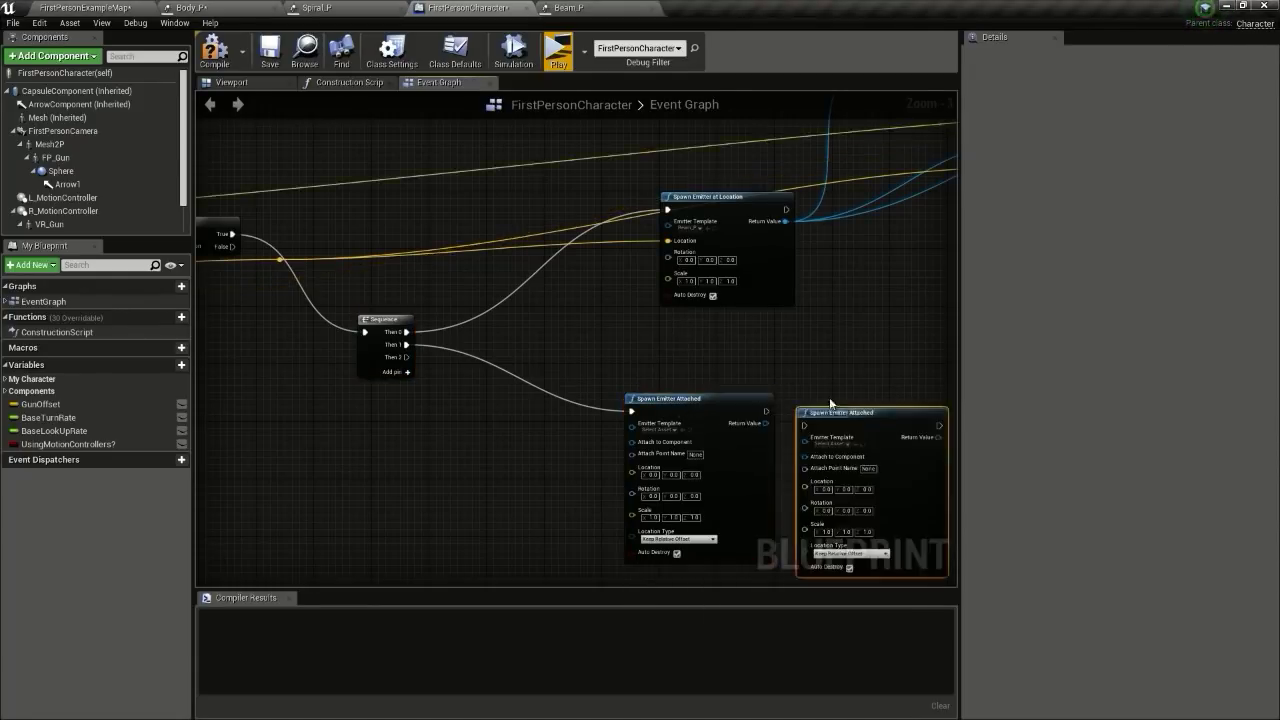
Step: Place the copied Spawn Emitter Attached node below the first one and wire the Sequence's Then 2 output into it
{"action": "right_click_drag", "start_coordinate": [831, 403], "coordinate": [770, 235]}
{"action": "left_click_drag", "start_coordinate": [786, 250], "coordinate": [590, 425]}
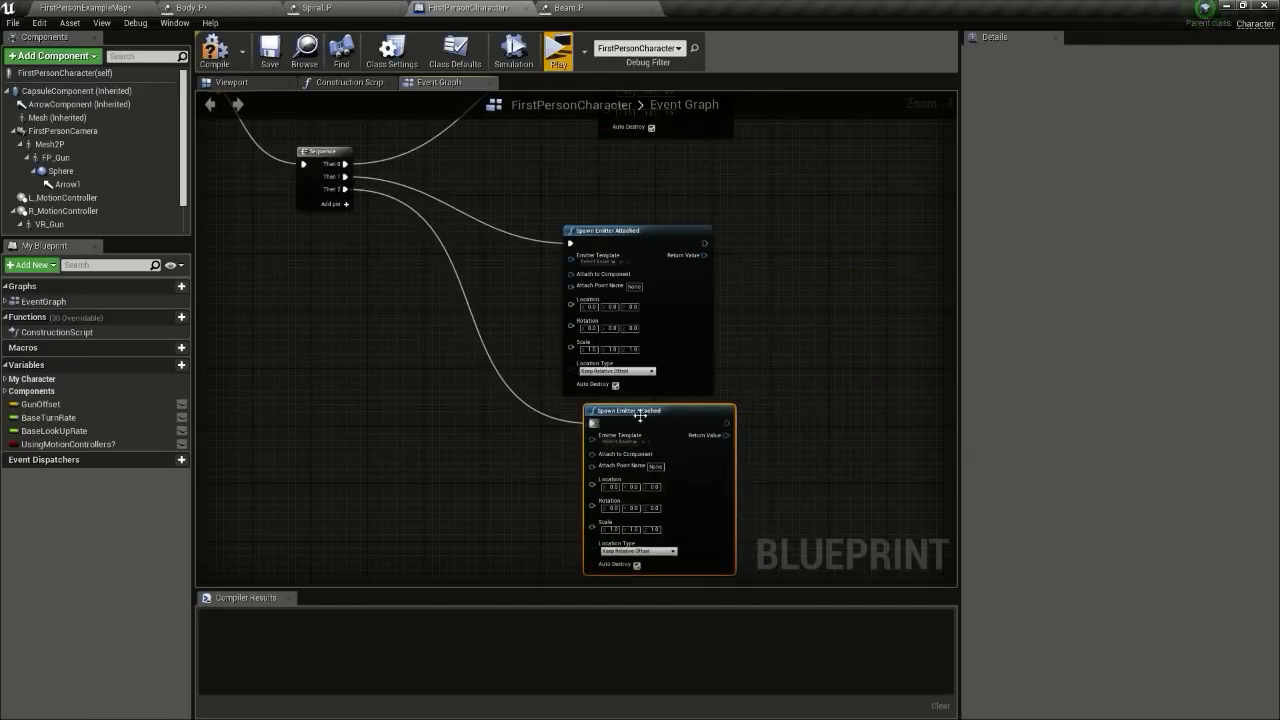
{"action": "left_click_drag", "start_coordinate": [674, 409], "coordinate": [641, 409]}
Step: Assign Body_P as Emitter Template of the Then 1 Spawn Emitter Attached node and Spiral_P to the Then 2 one
{"action": "scroll", "coordinate": [598, 272], "scroll_direction": "up", "scroll_amount": 3}
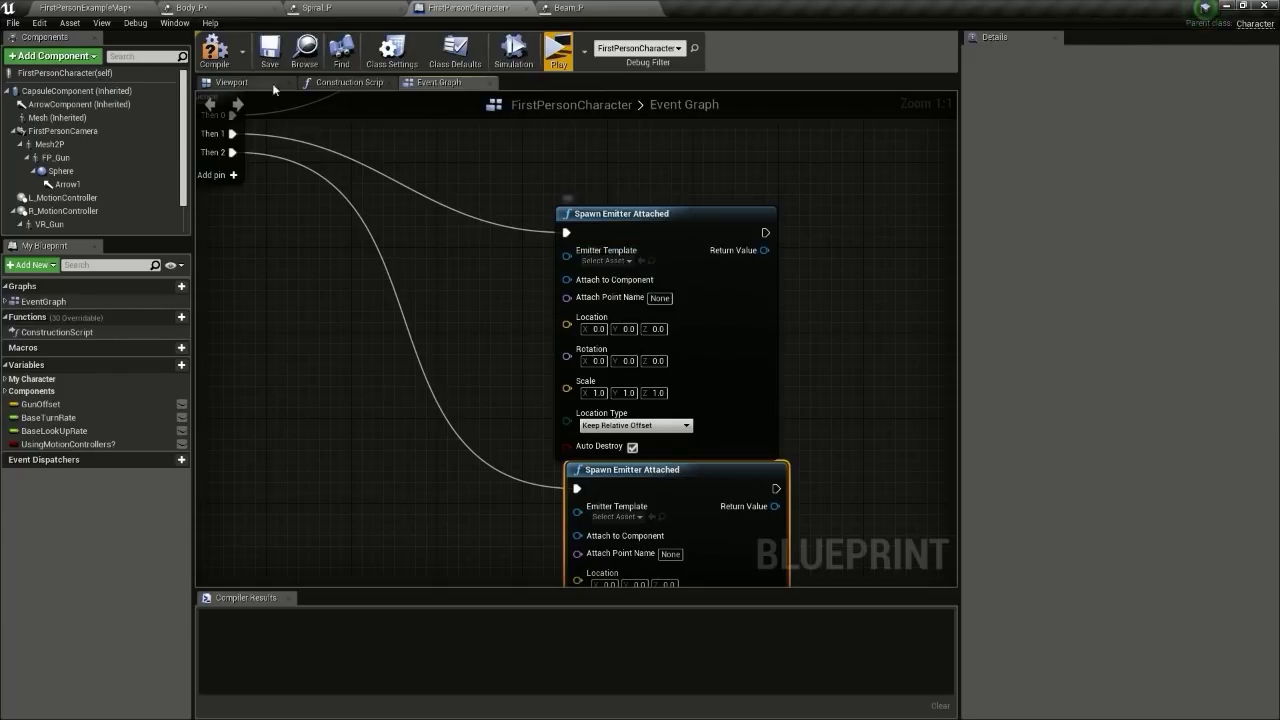
{"action": "left_click", "coordinate": [85, 7]}
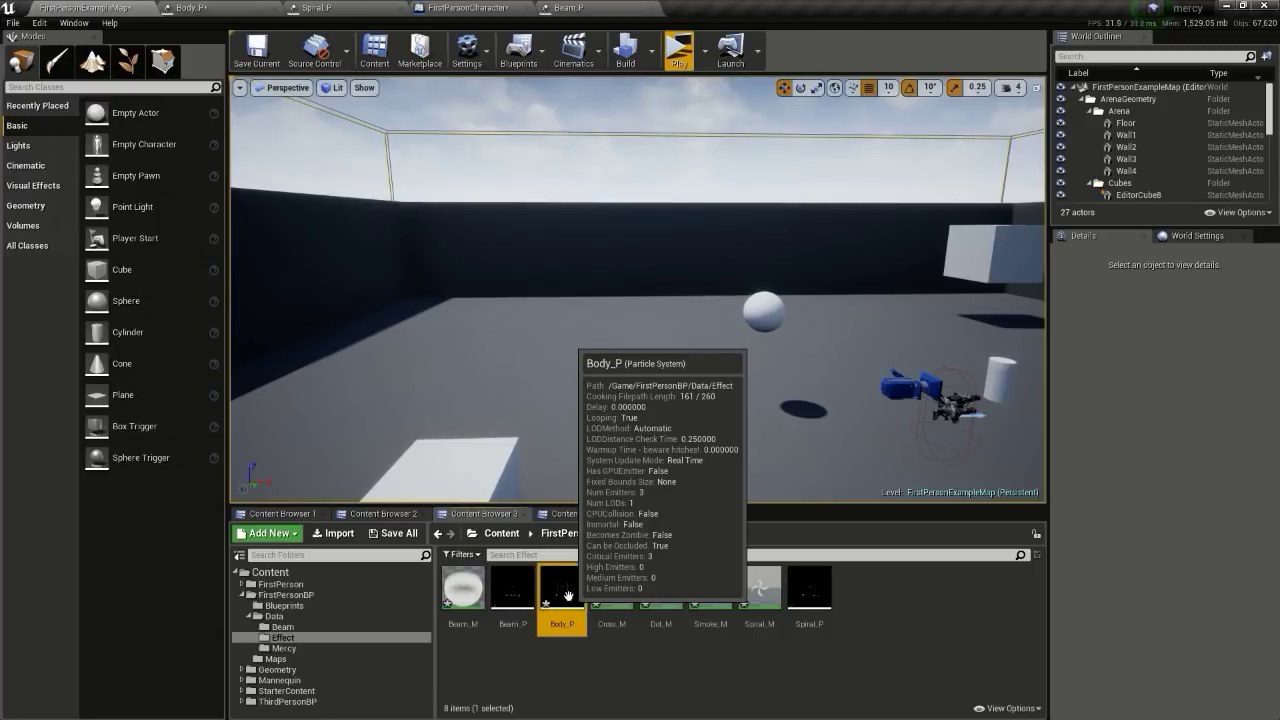
{"action": "left_click", "coordinate": [495, 7]}
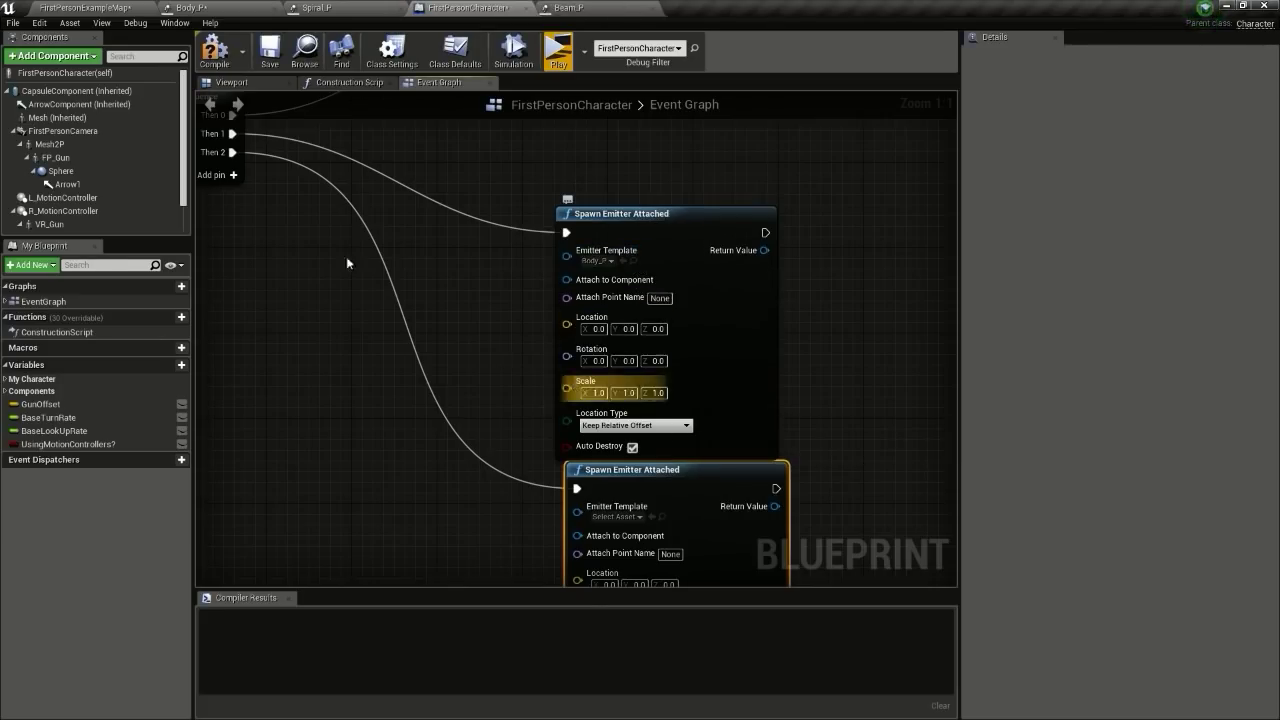
{"action": "left_click", "coordinate": [117, 8]}
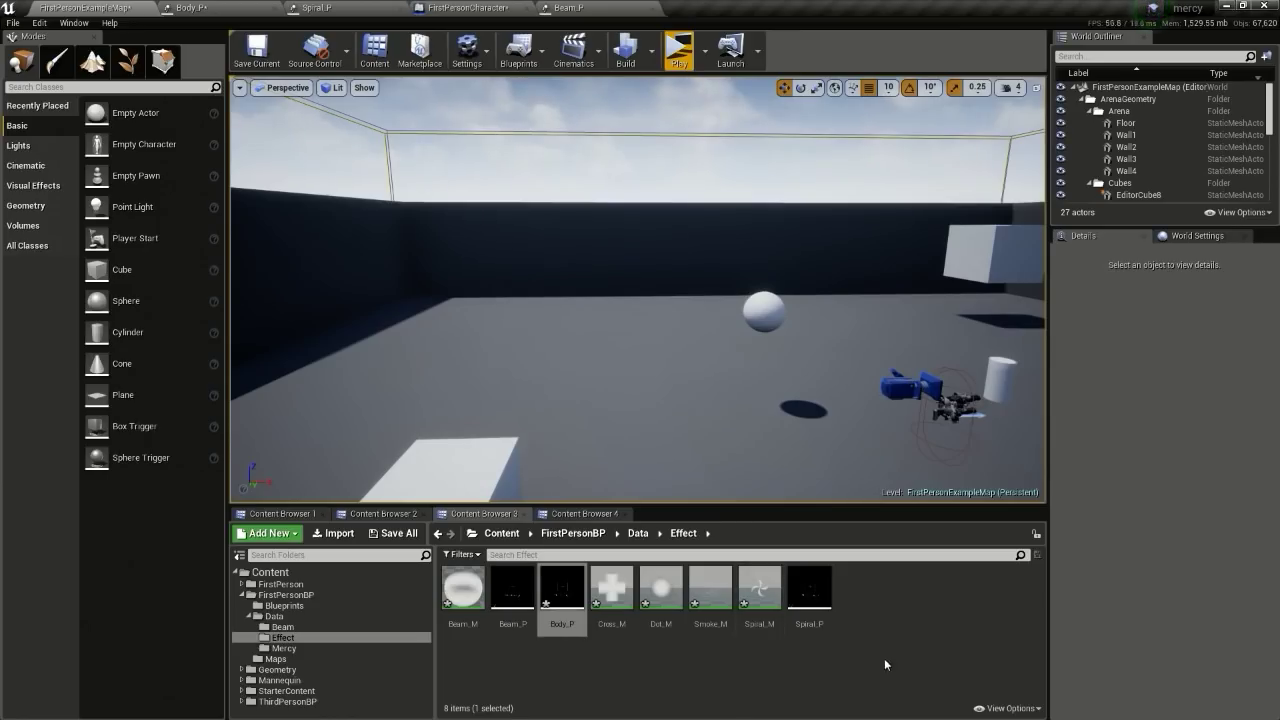
{"action": "left_click", "coordinate": [810, 600]}
{"action": "left_click", "coordinate": [468, 7]}
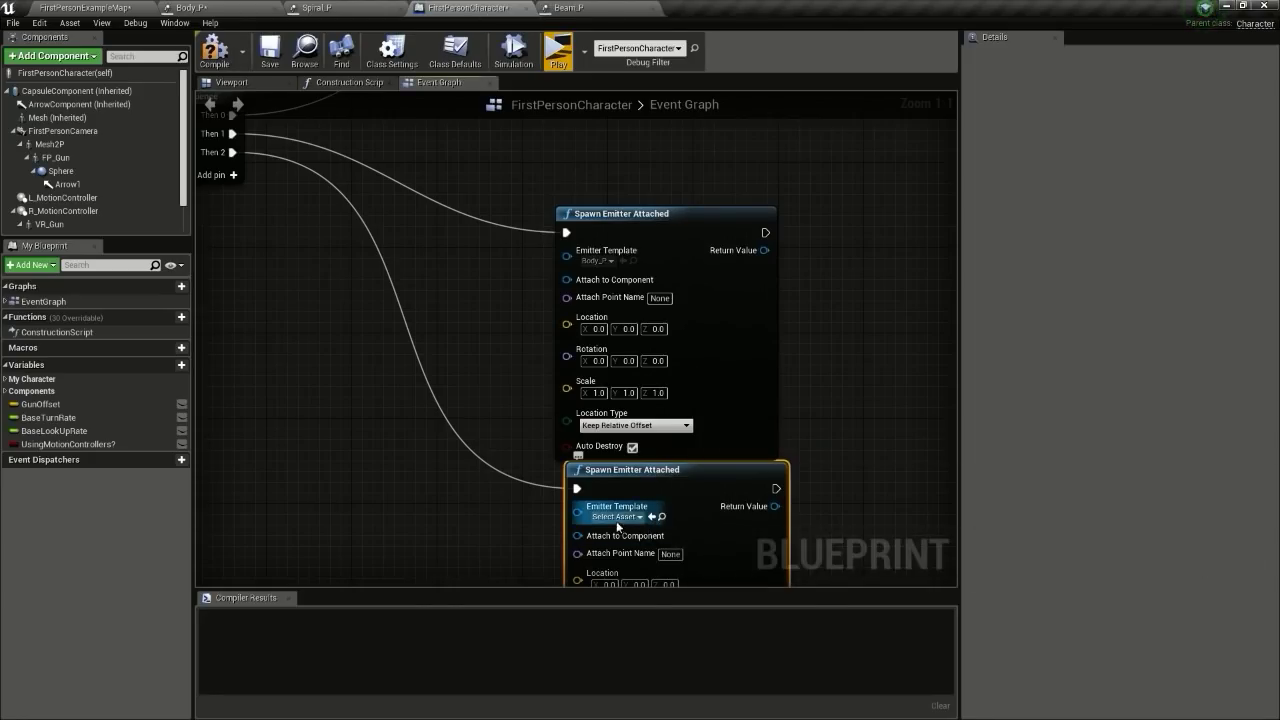
Step: Add a Sphere component reference to the graph and wire it to Attach to Component on the Spiral_P emitter node
{"action": "right_click_drag", "start_coordinate": [437, 439], "coordinate": [528, 319]}
{"action": "scroll", "coordinate": [530, 320], "scroll_direction": "down", "scroll_amount": 1}
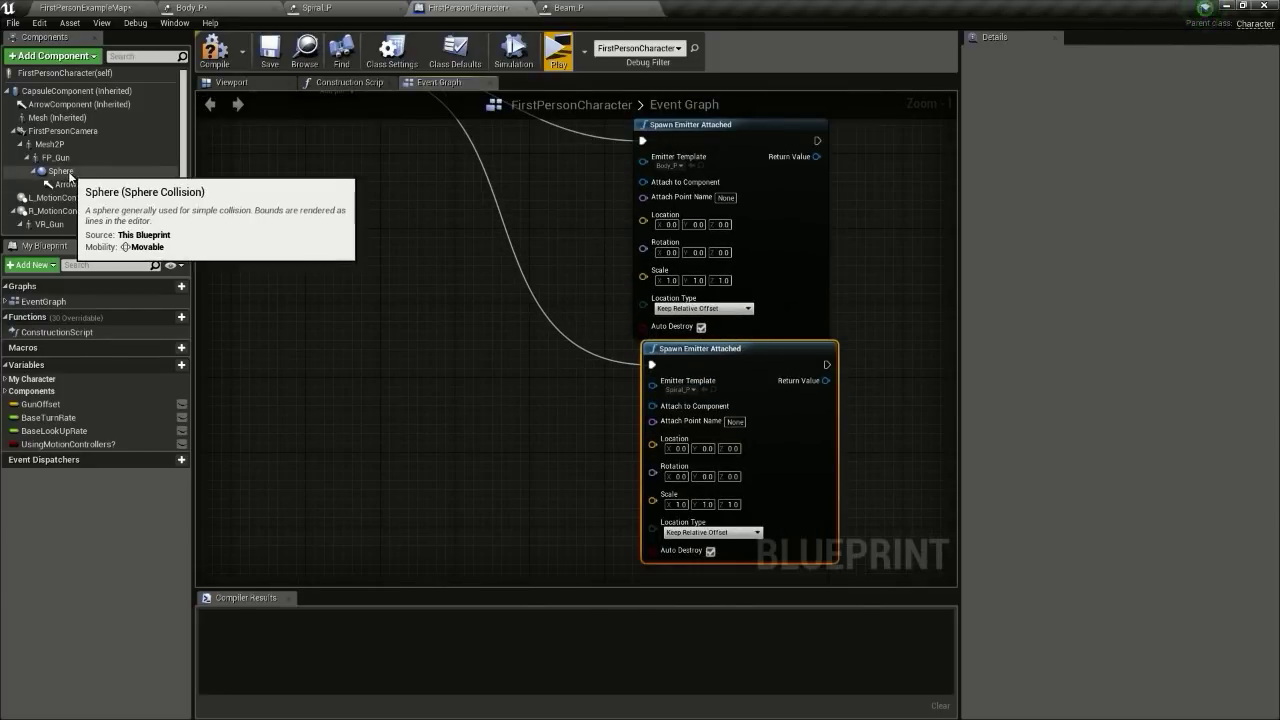
{"action": "left_click_drag", "start_coordinate": [74, 173], "coordinate": [512, 364]}
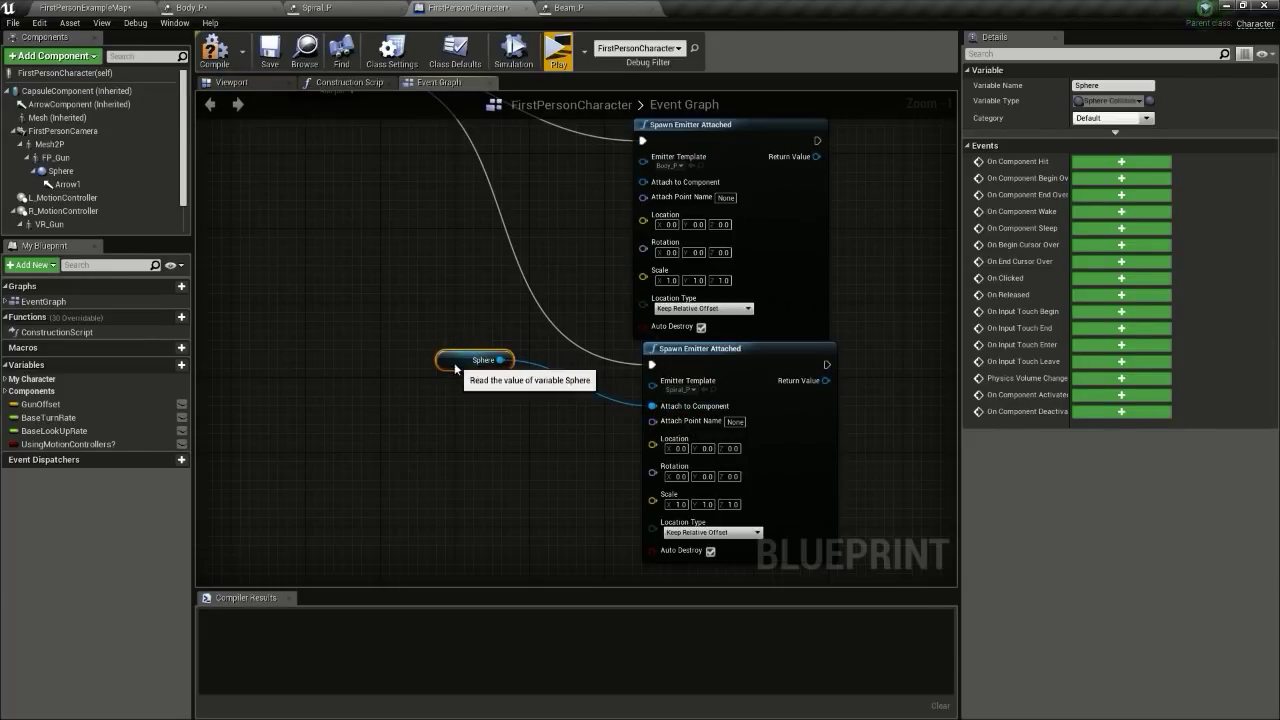
Step: Connect the trace's Out Hit Hit Component output to Attach to Component on the Body_P emitter node
{"action": "right_click_drag", "start_coordinate": [575, 372], "coordinate": [513, 466]}
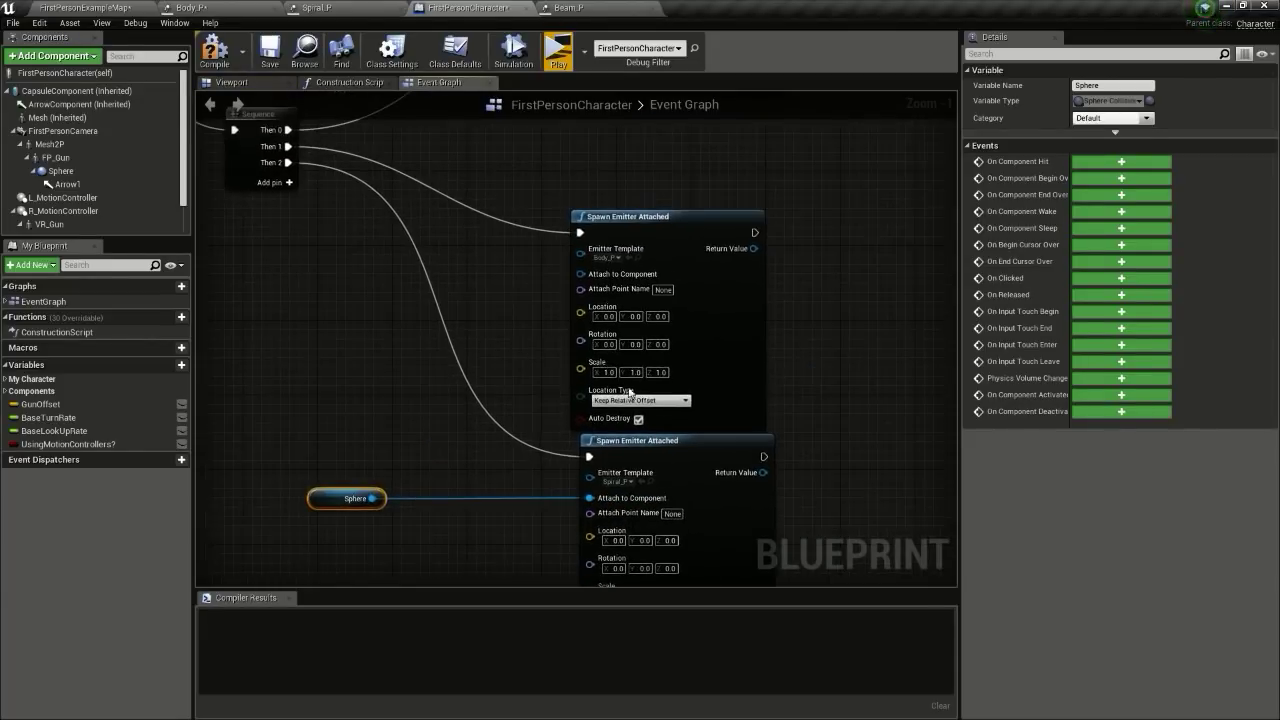
{"action": "scroll", "coordinate": [612, 258], "scroll_direction": "up", "scroll_amount": 1}
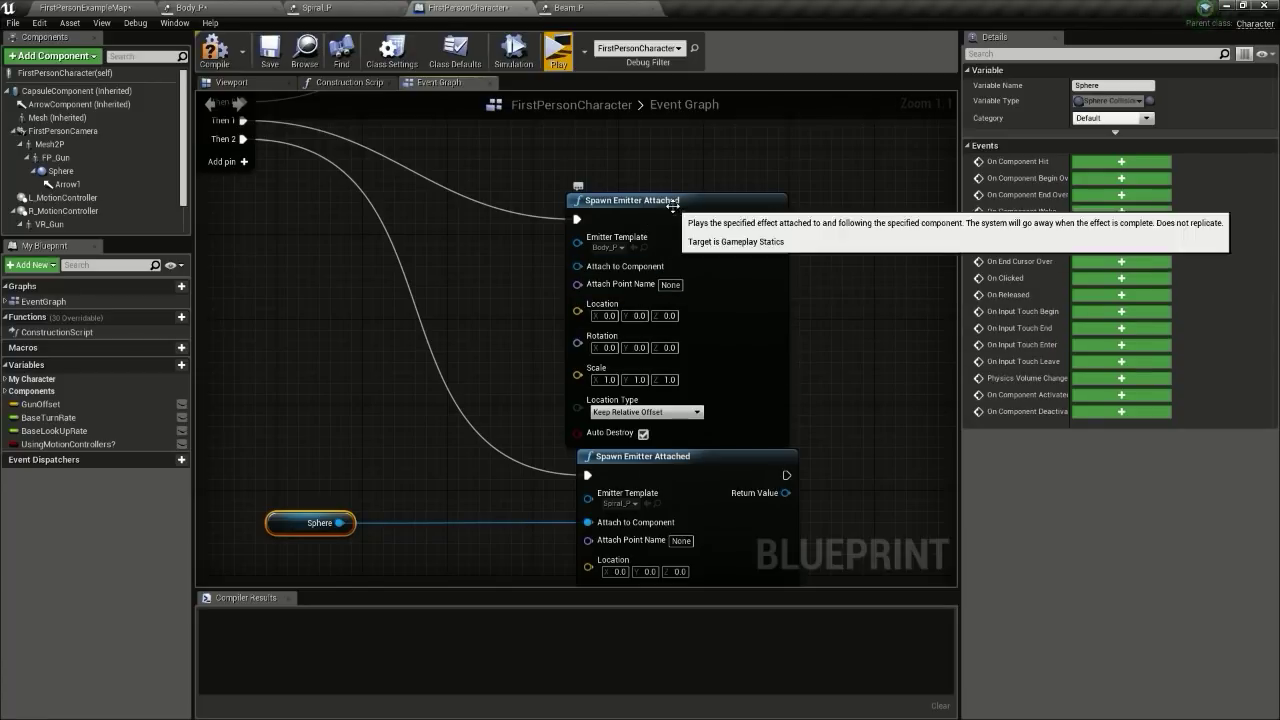
{"action": "right_click_drag", "start_coordinate": [626, 255], "coordinate": [649, 325]}
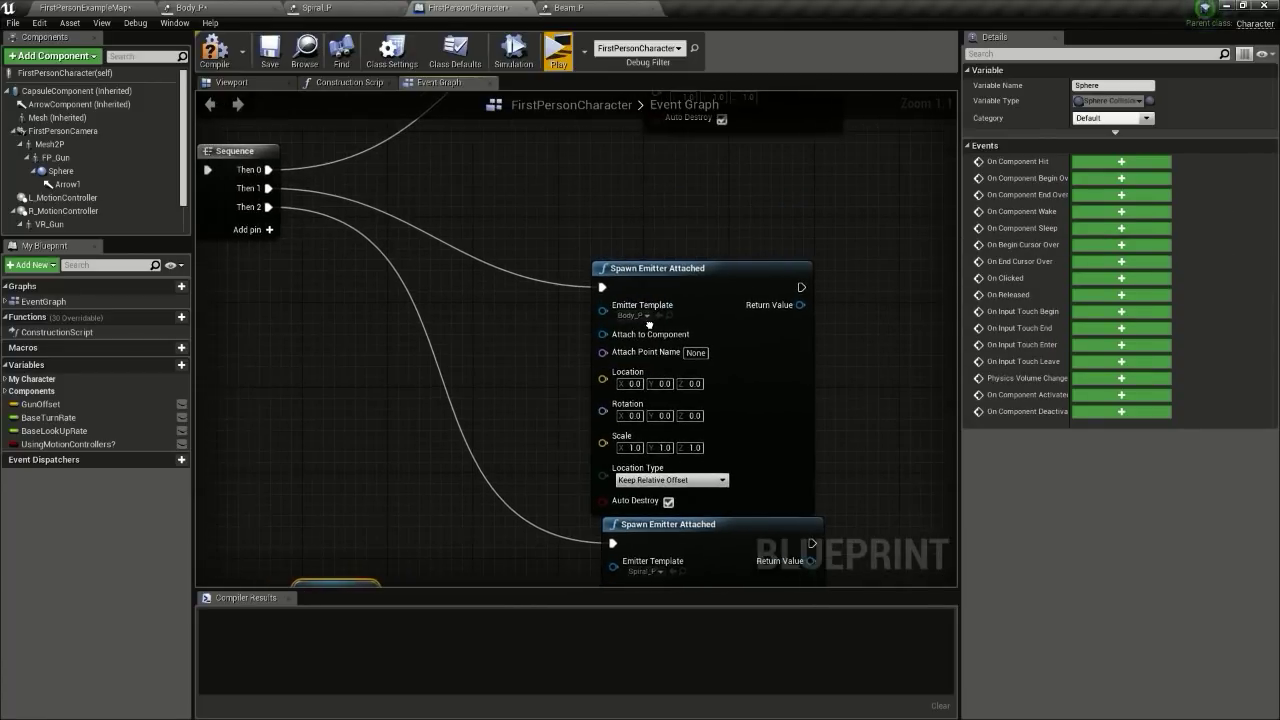
{"action": "scroll", "coordinate": [649, 325], "scroll_direction": "down", "scroll_amount": 4}
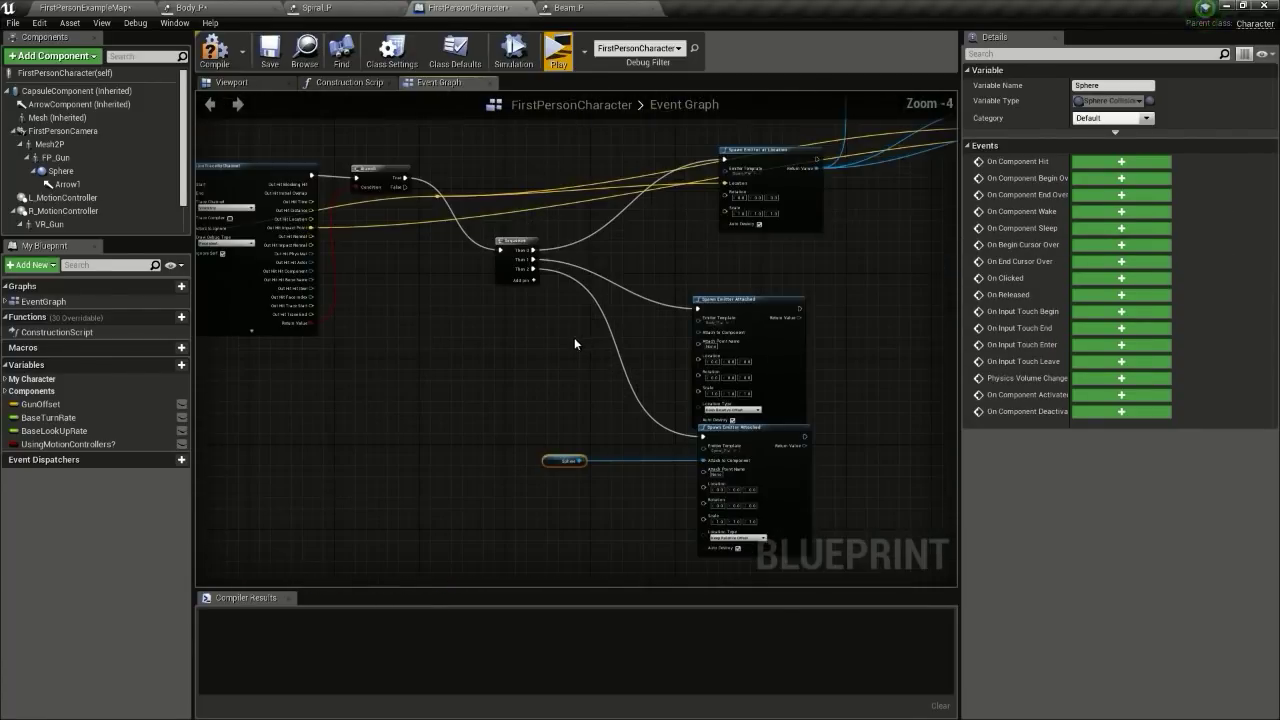
{"action": "scroll", "coordinate": [356, 345], "scroll_direction": "up", "scroll_amount": 3}
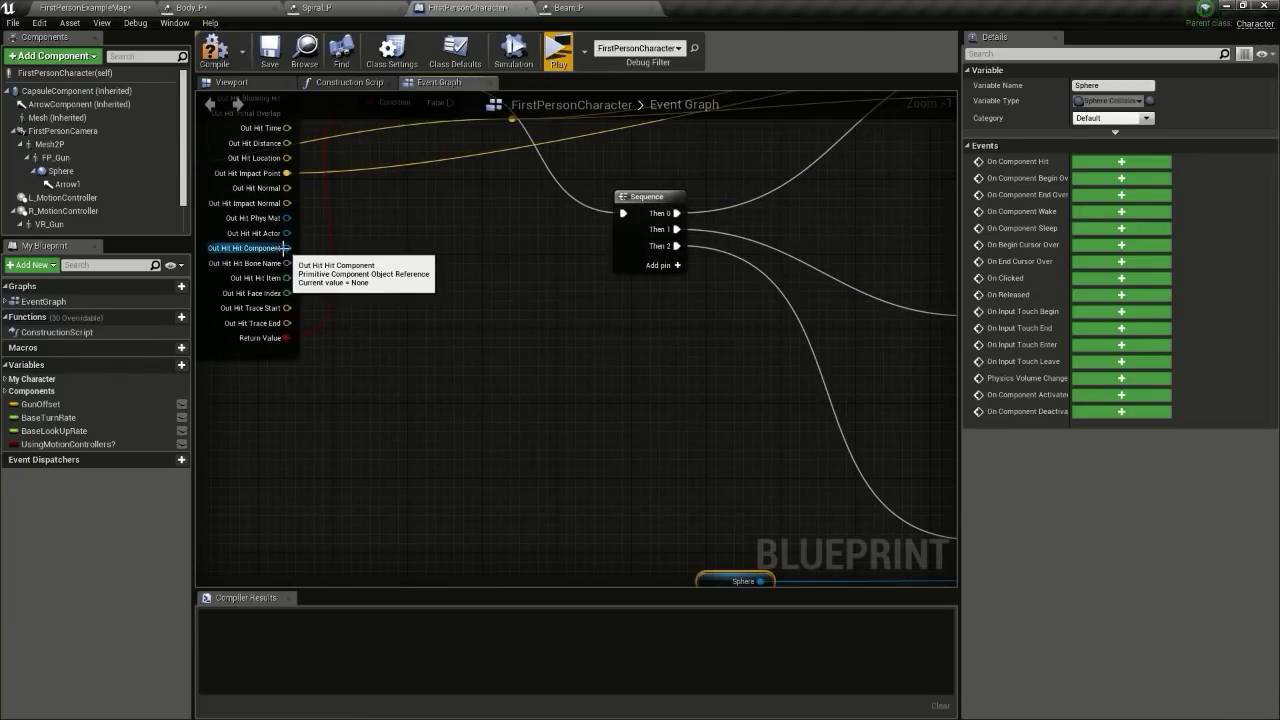
{"action": "scroll", "coordinate": [355, 270], "scroll_direction": "down", "scroll_amount": 1}
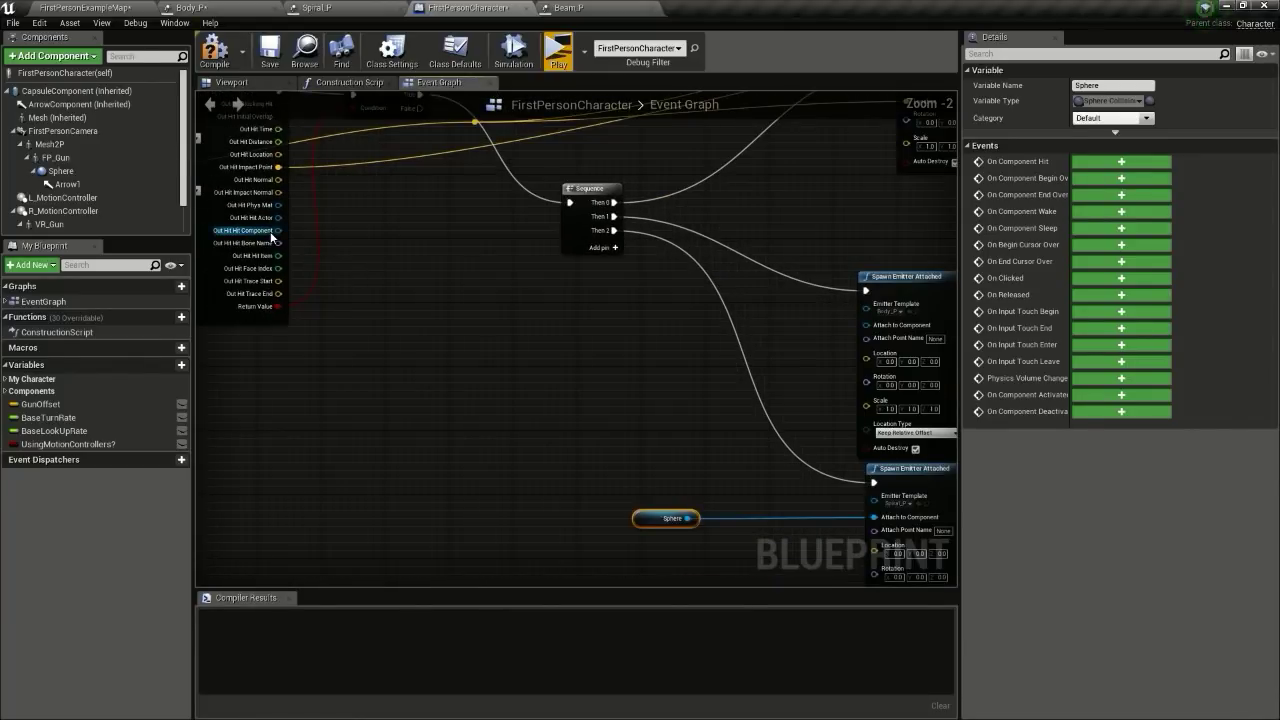
{"action": "left_click_drag", "start_coordinate": [271, 235], "coordinate": [889, 333]}
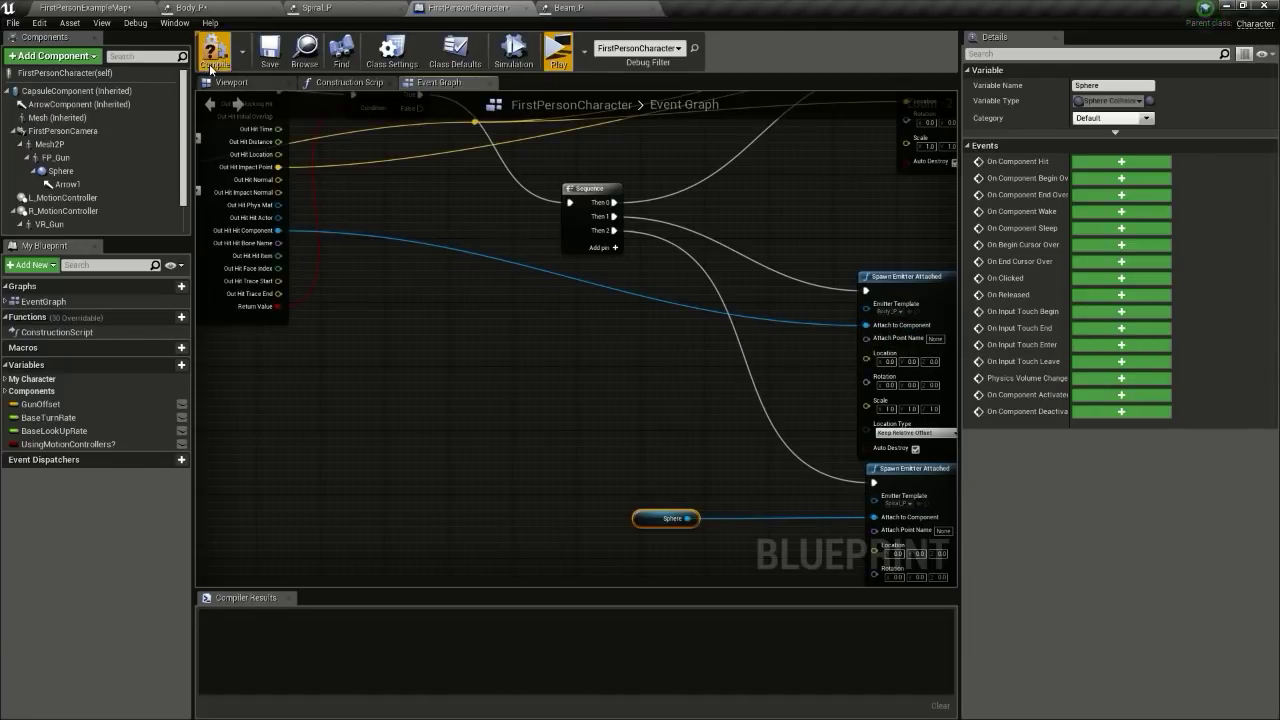
Step: Compile the blueprint and playtest firing the beam at the sphere while moving around, then end the play session
{"action": "left_click", "coordinate": [553, 55]}
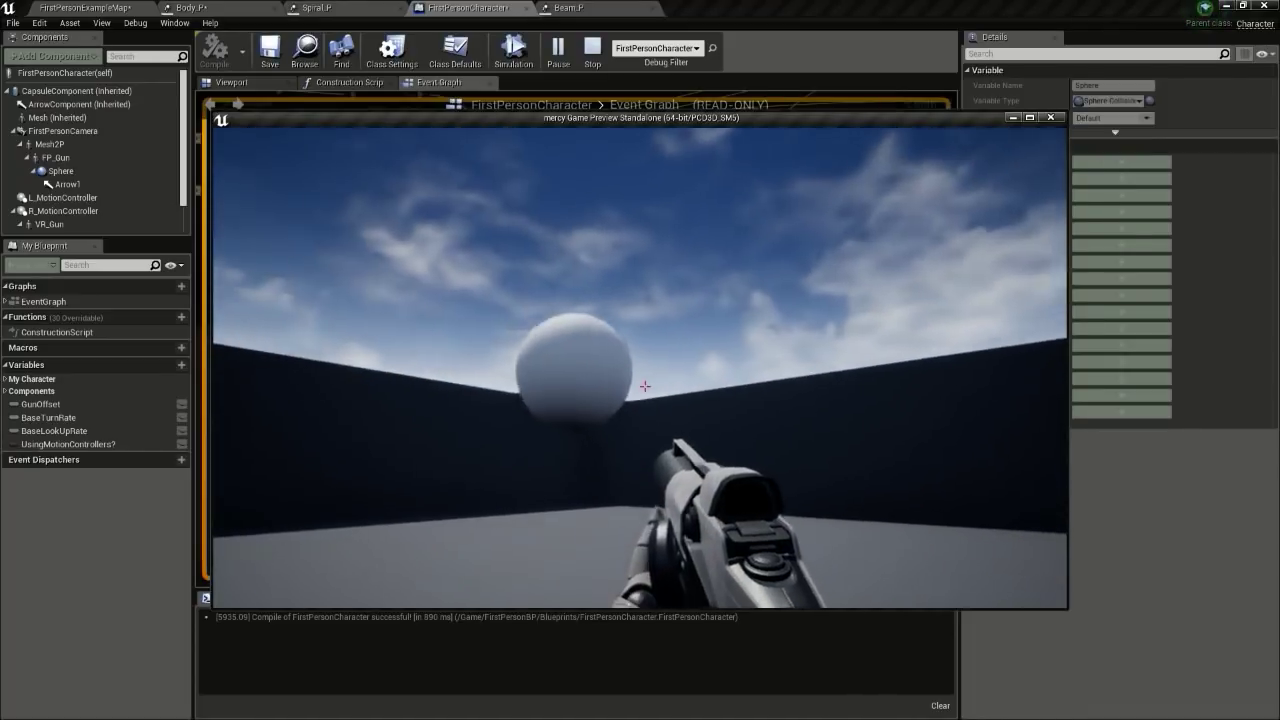
{"action": "left_click", "coordinate": [645, 386]}
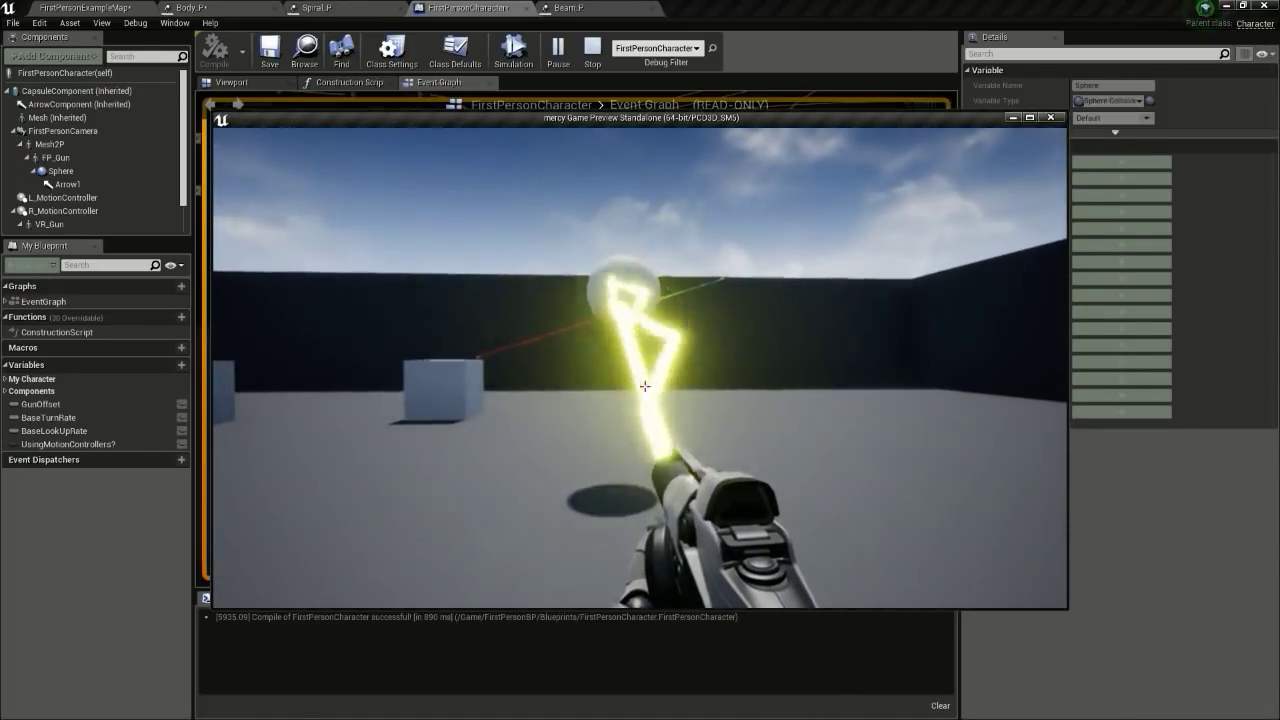
{"action": "key", "text": "d"}
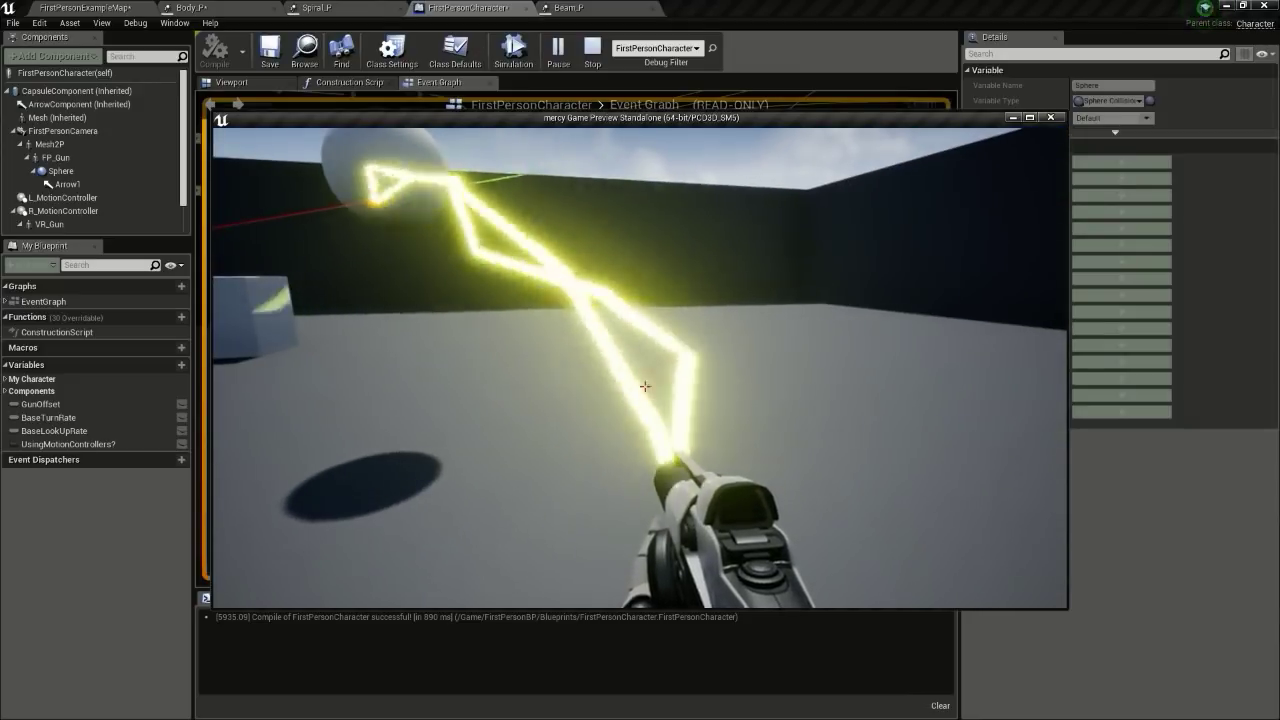
{"action": "key", "text": "s"}
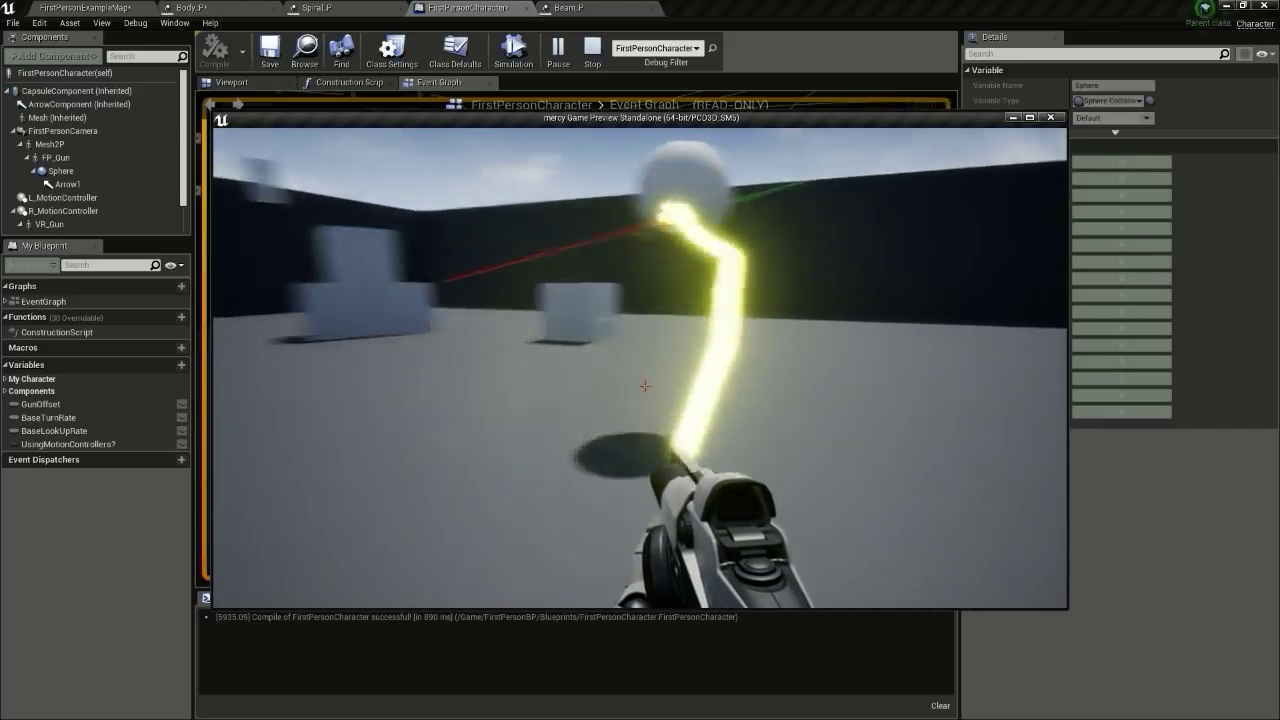
{"action": "key", "text": "s"}
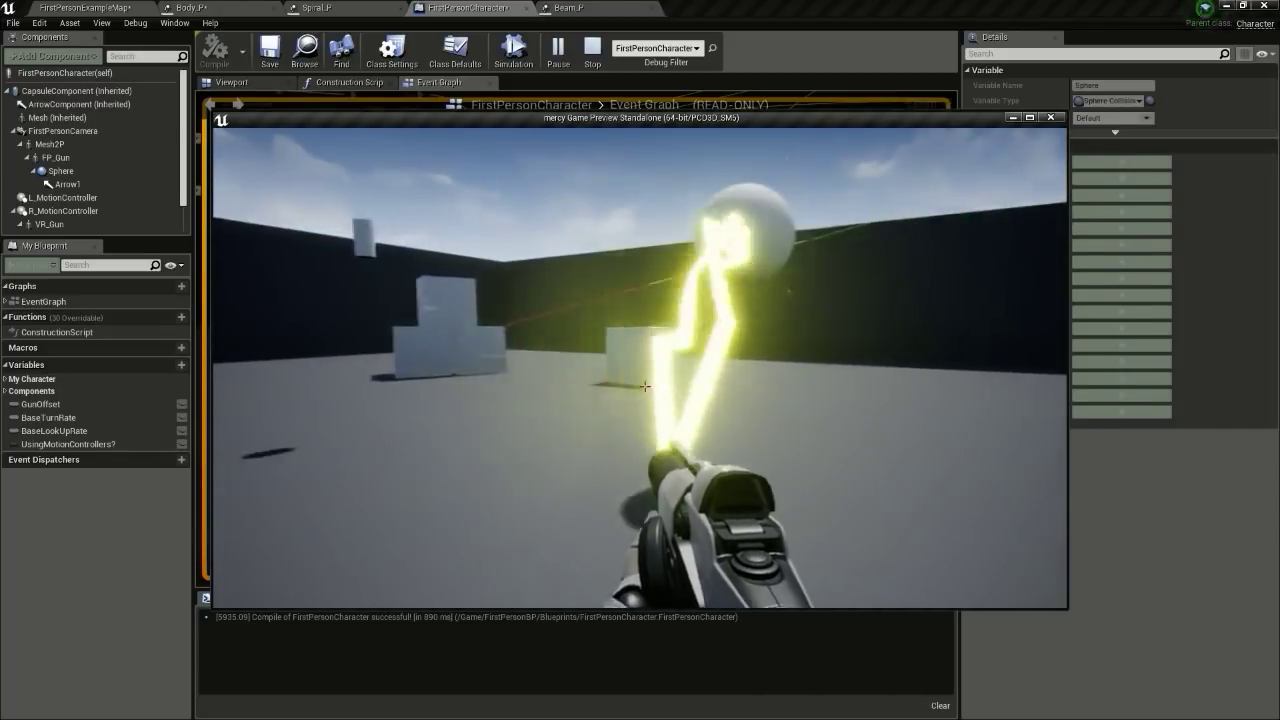
{"action": "key", "text": "d"}
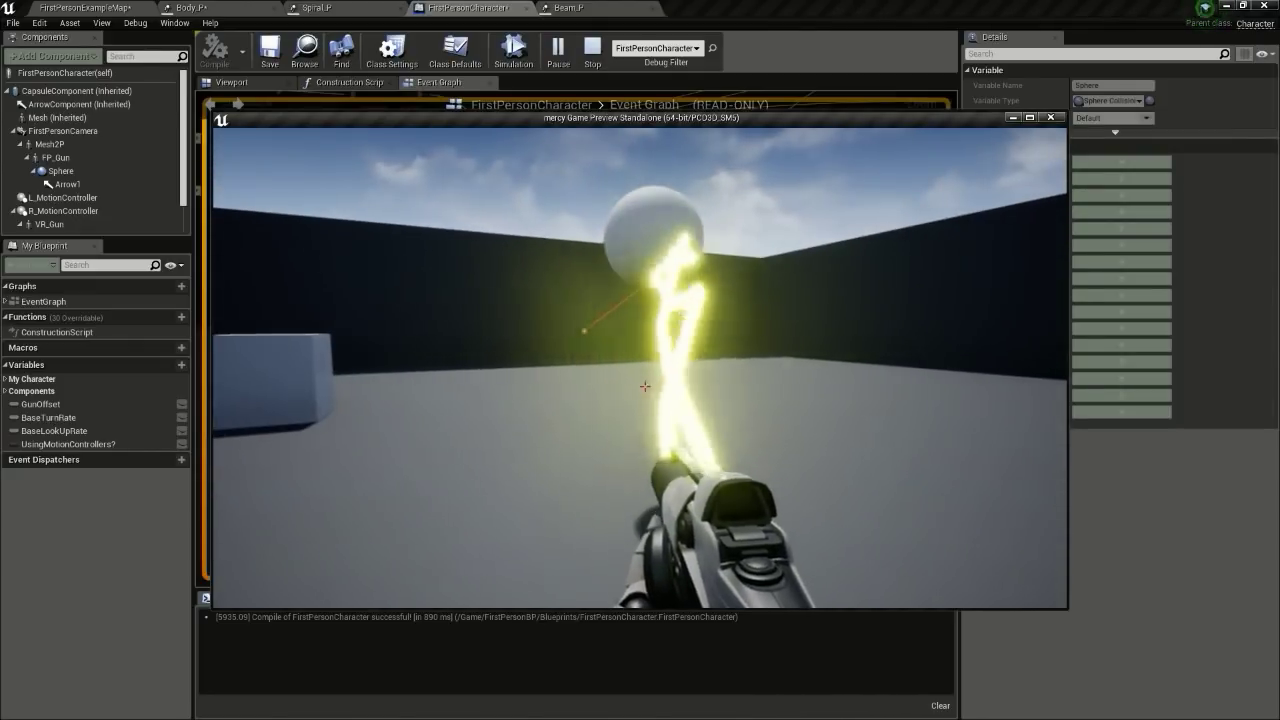
{"action": "key", "text": "Escape"}
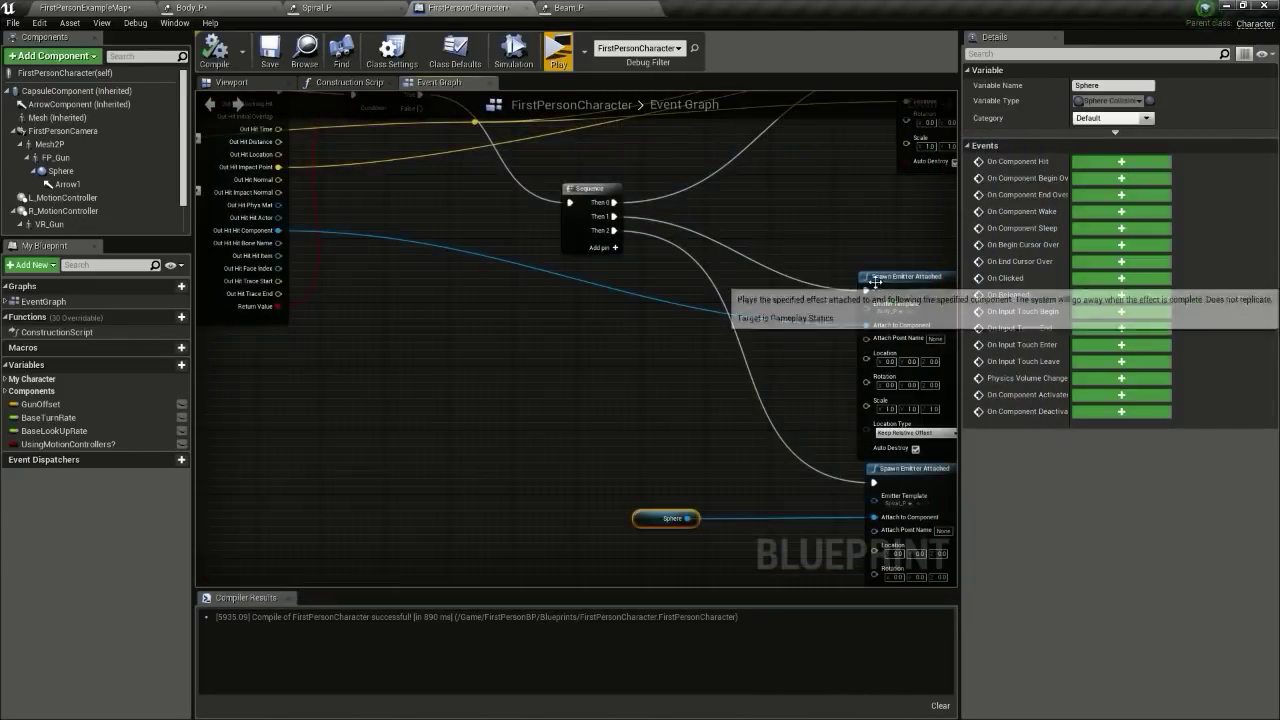
Step: Set Location Type to Snap to Target, Keep World Scale on both Spawn Emitter Attached nodes
{"action": "right_click_drag", "start_coordinate": [654, 294], "coordinate": [531, 231]}
{"action": "scroll", "coordinate": [757, 318], "scroll_direction": "up", "scroll_amount": 2}
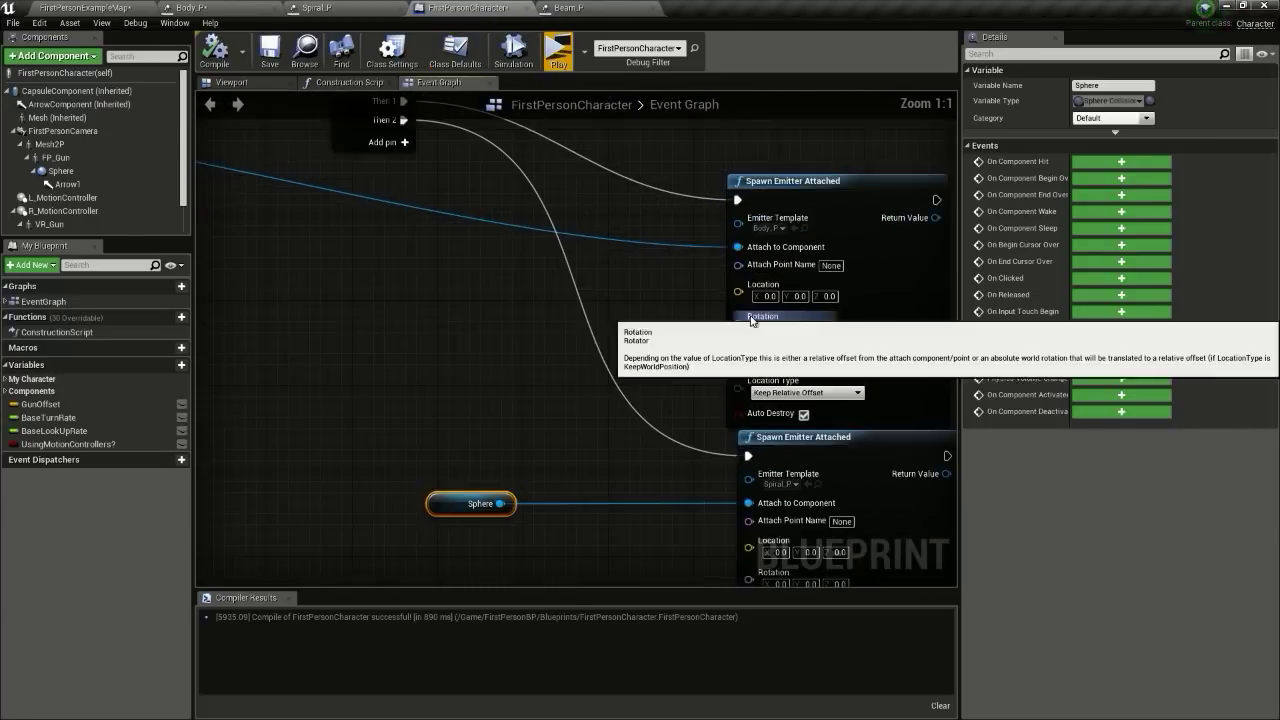
{"action": "right_click_drag", "start_coordinate": [757, 318], "coordinate": [585, 279]}
{"action": "right_click_drag", "start_coordinate": [491, 238], "coordinate": [493, 153]}
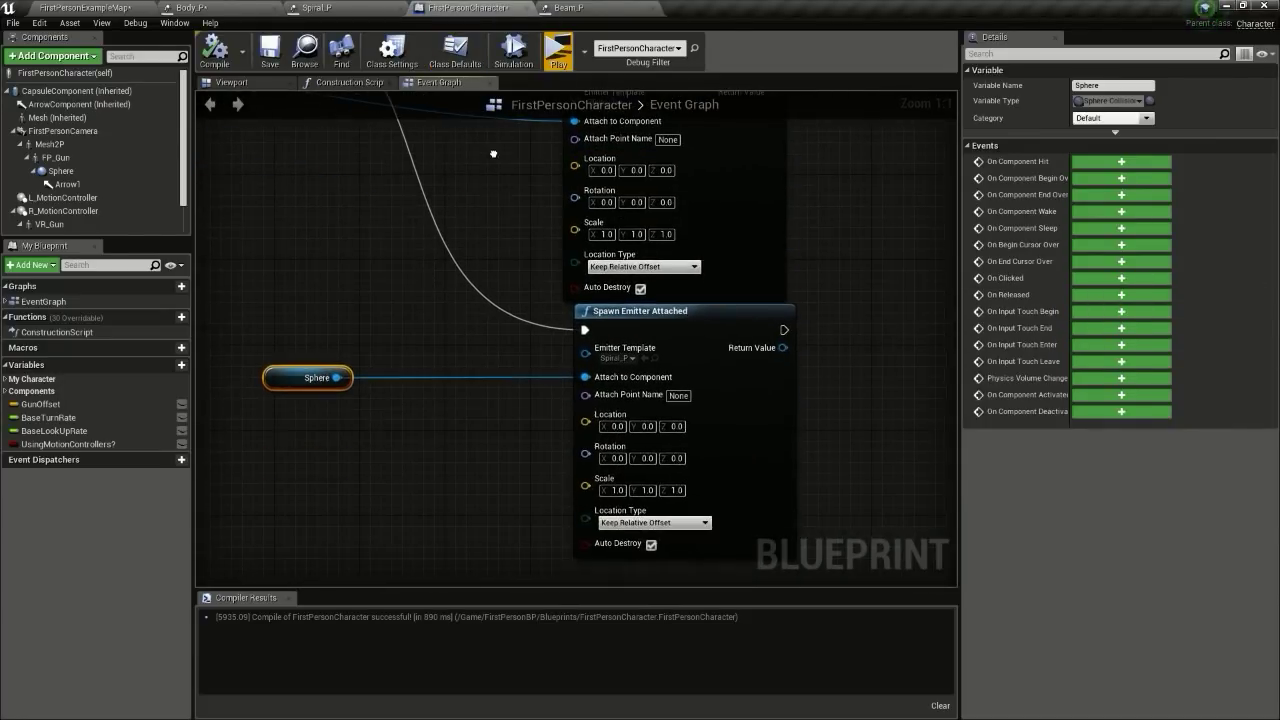
{"action": "left_click", "coordinate": [650, 267]}
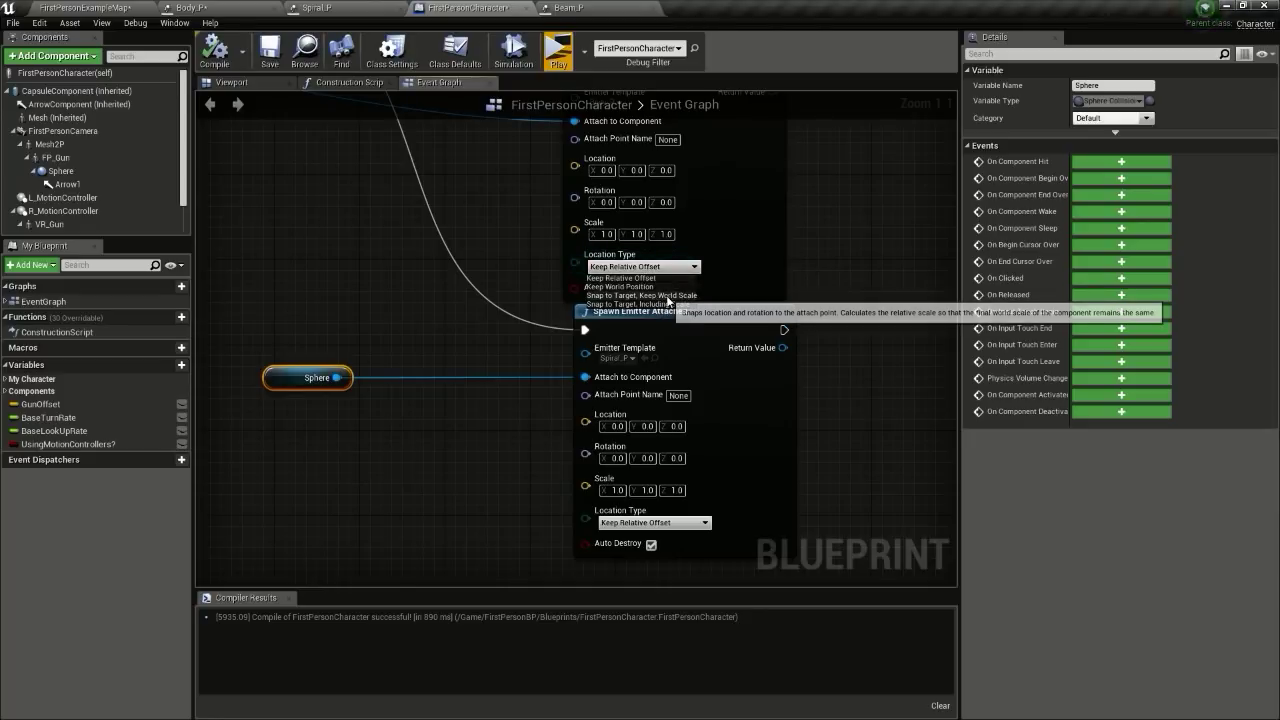
{"action": "left_click", "coordinate": [668, 296]}
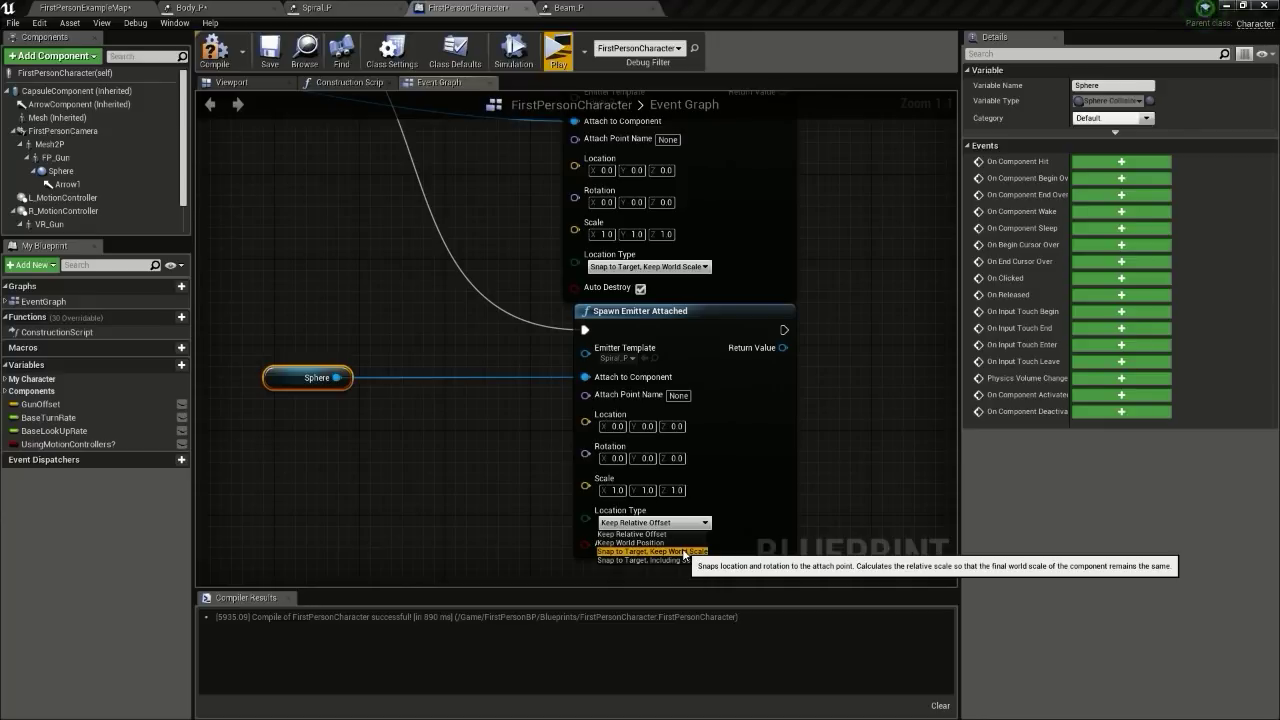
{"action": "left_click", "coordinate": [684, 552]}
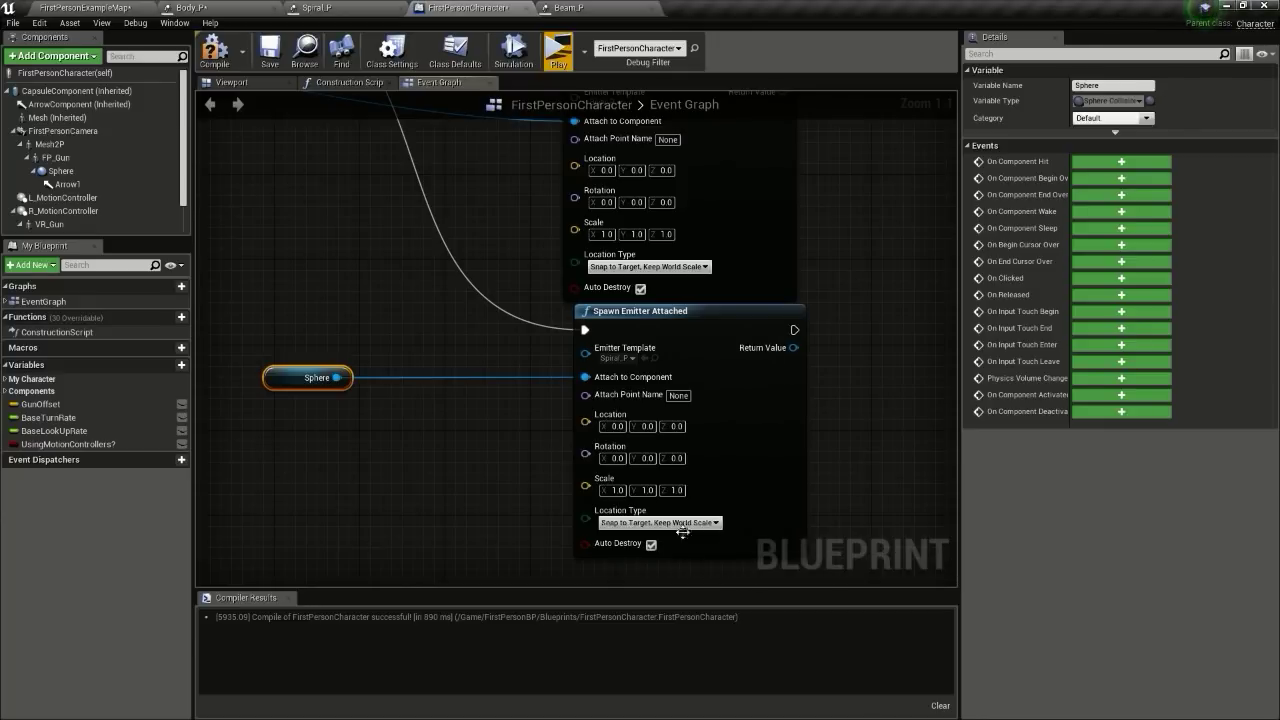
Step: Enable the disabled cross and smoke emitters in the Body_P particle system
{"action": "left_click", "coordinate": [201, 6]}
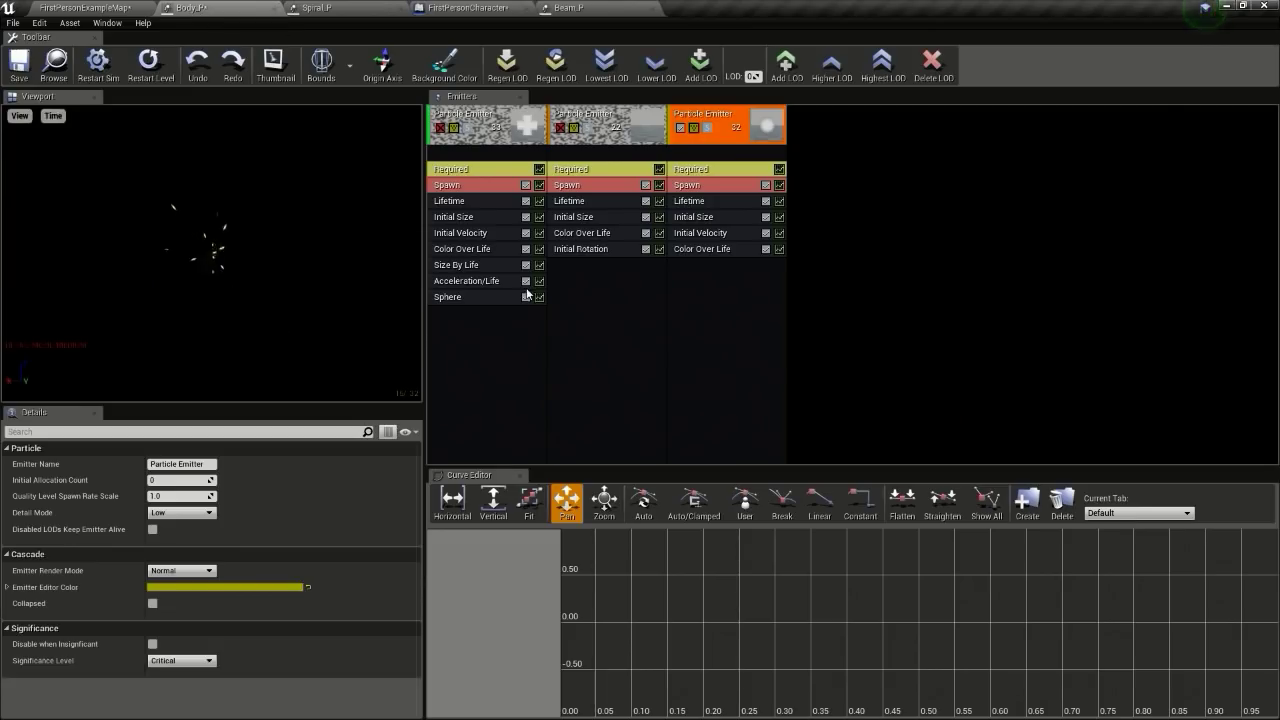
{"action": "left_click", "coordinate": [441, 128]}
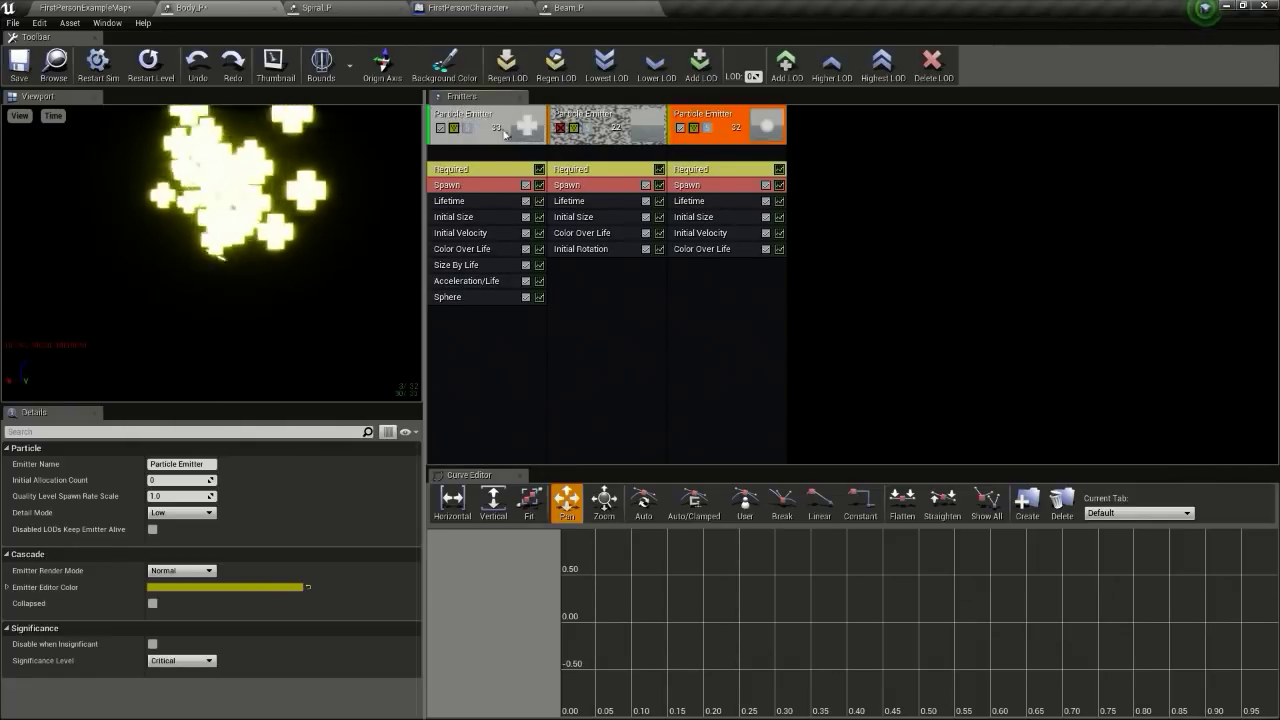
{"action": "left_click", "coordinate": [559, 128]}
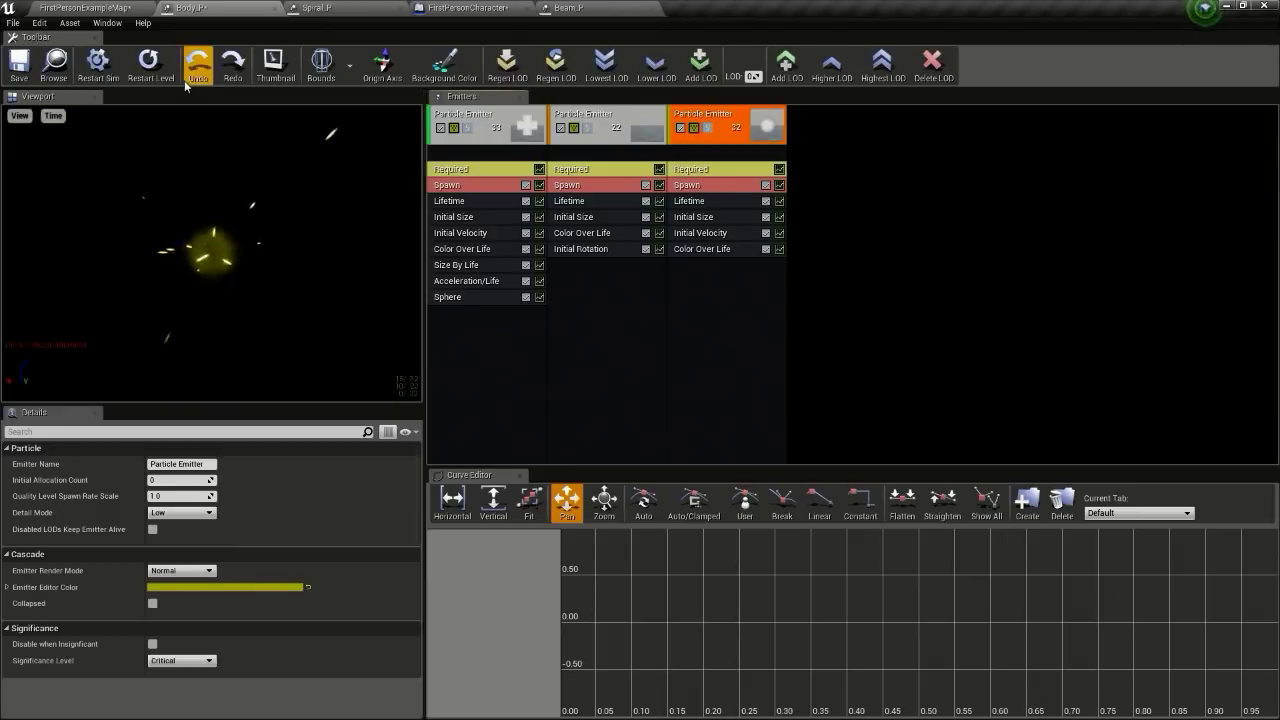
Step: In Spiral_P, set the spiral emitter's Initial Size to 50 for both Max X and Min X
{"action": "left_click", "coordinate": [329, 7]}
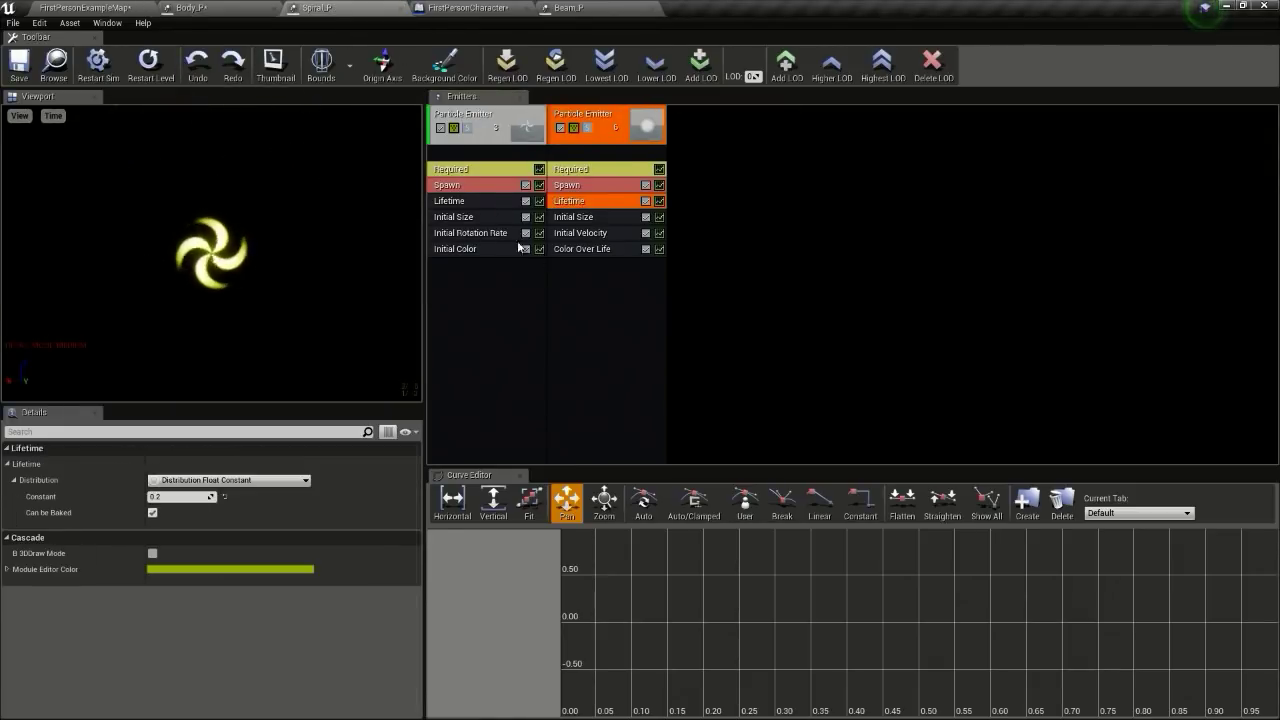
{"action": "left_click", "coordinate": [467, 218]}
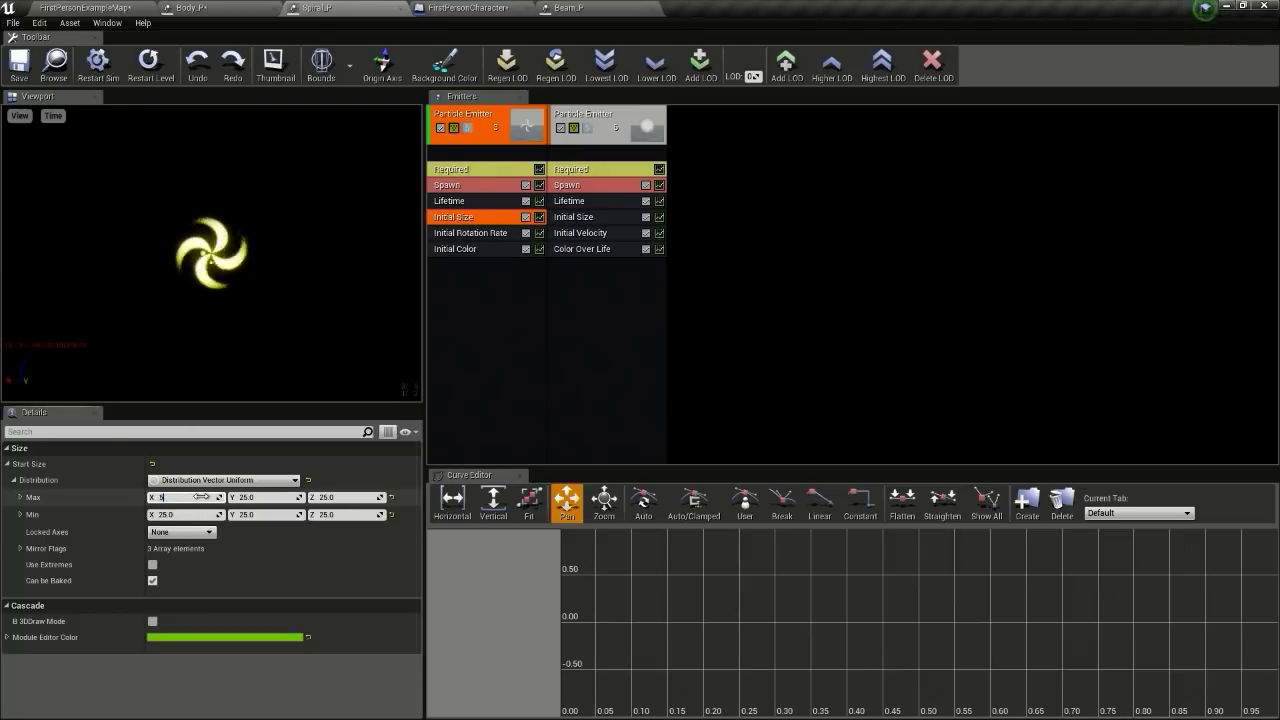
{"action": "left_click", "coordinate": [195, 515]}
{"action": "type", "text": "50"}
{"action": "key", "text": "Return"}
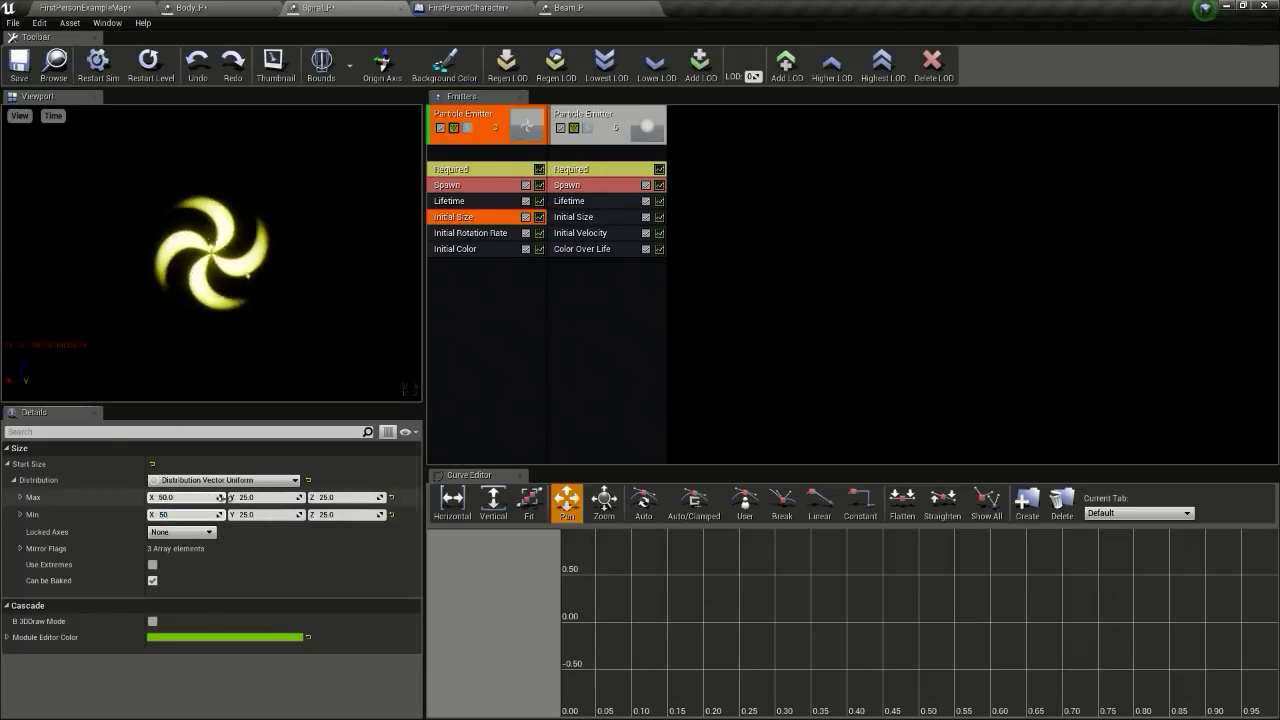
Step: Playtest the FirstPersonExampleMap, firing the beam at the sphere while moving sideways and backwards, and end the play session
{"action": "left_click", "coordinate": [127, 6]}
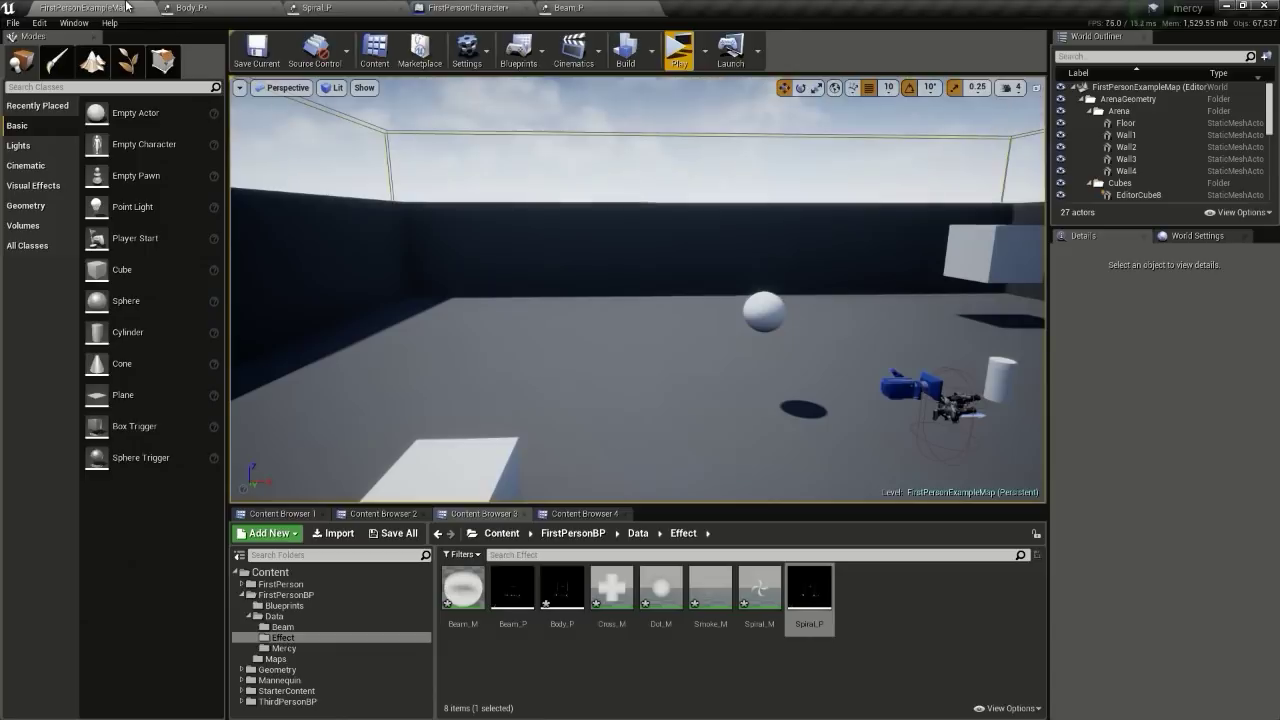
{"action": "left_click", "coordinate": [679, 50]}
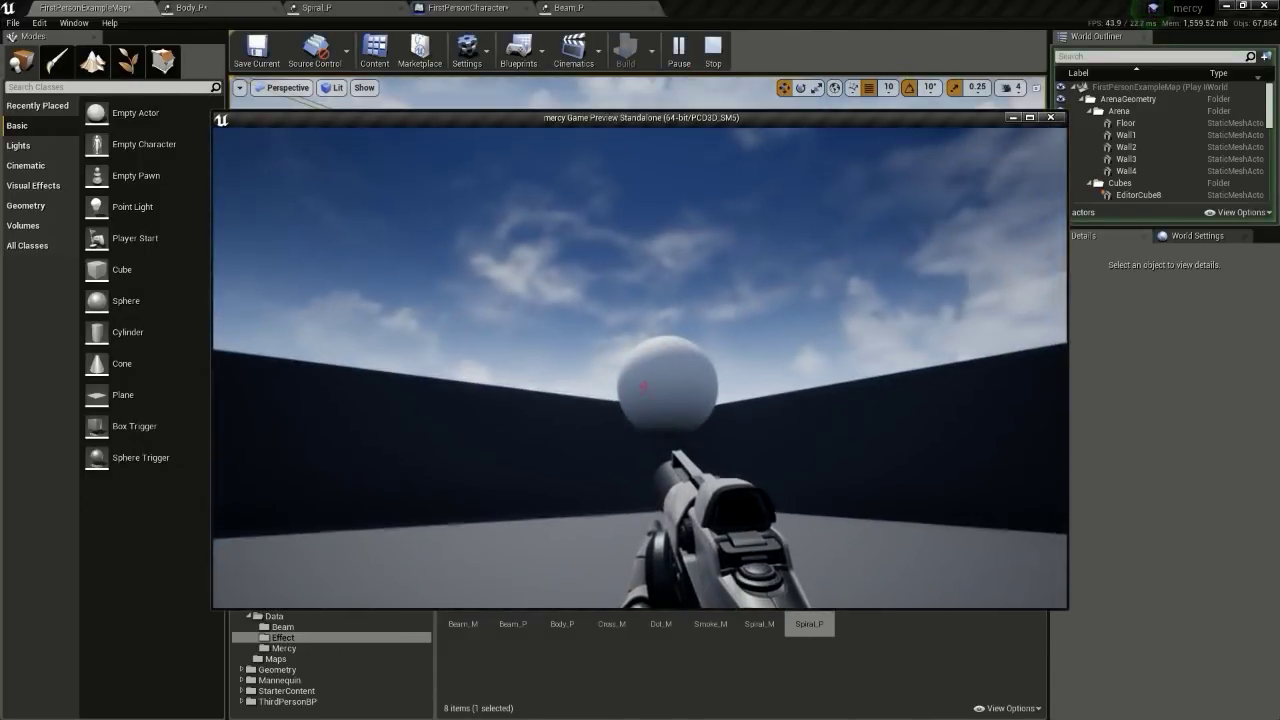
{"action": "left_click", "coordinate": [645, 386]}
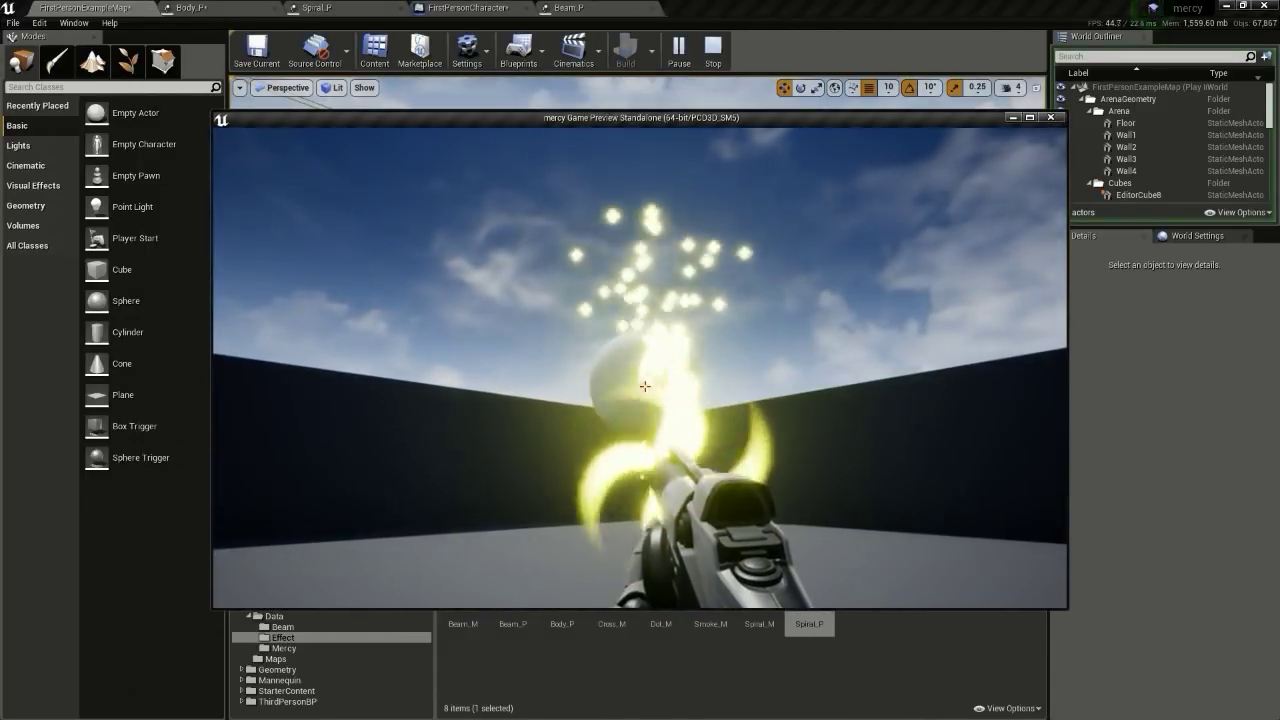
{"action": "key", "text": "s"}
{"action": "key", "text": "d"}
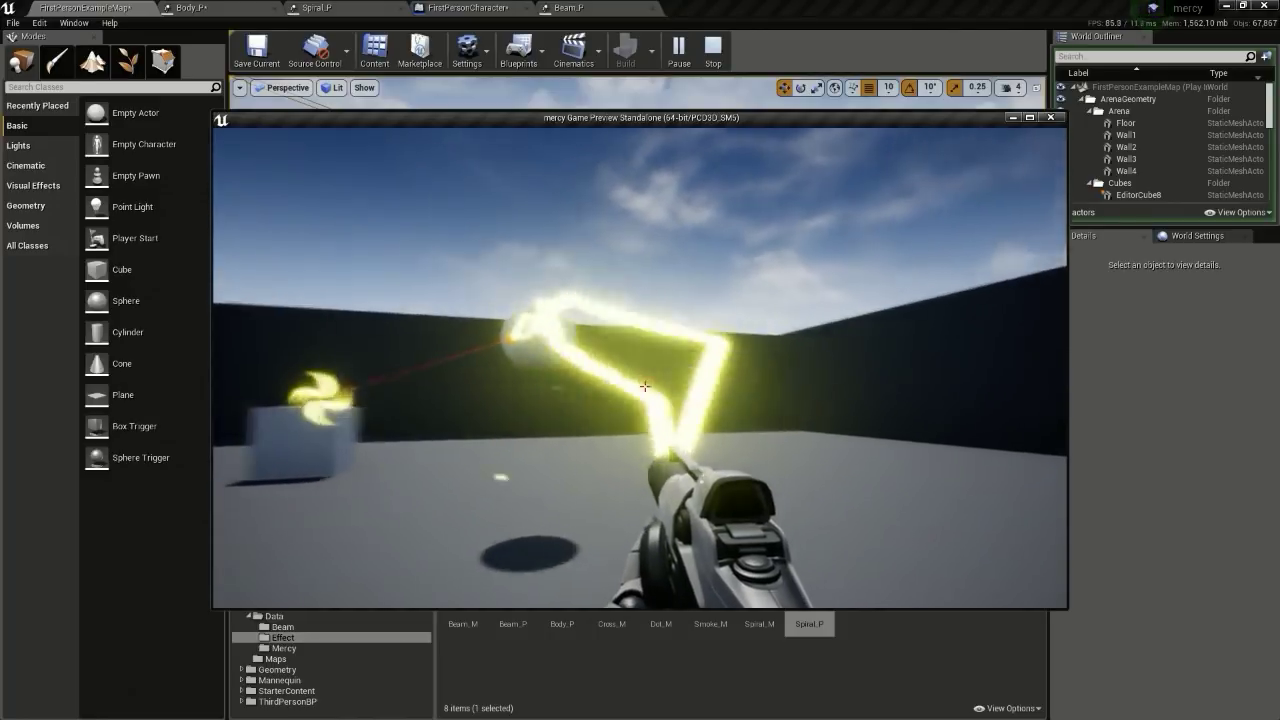
{"action": "key", "text": "a"}
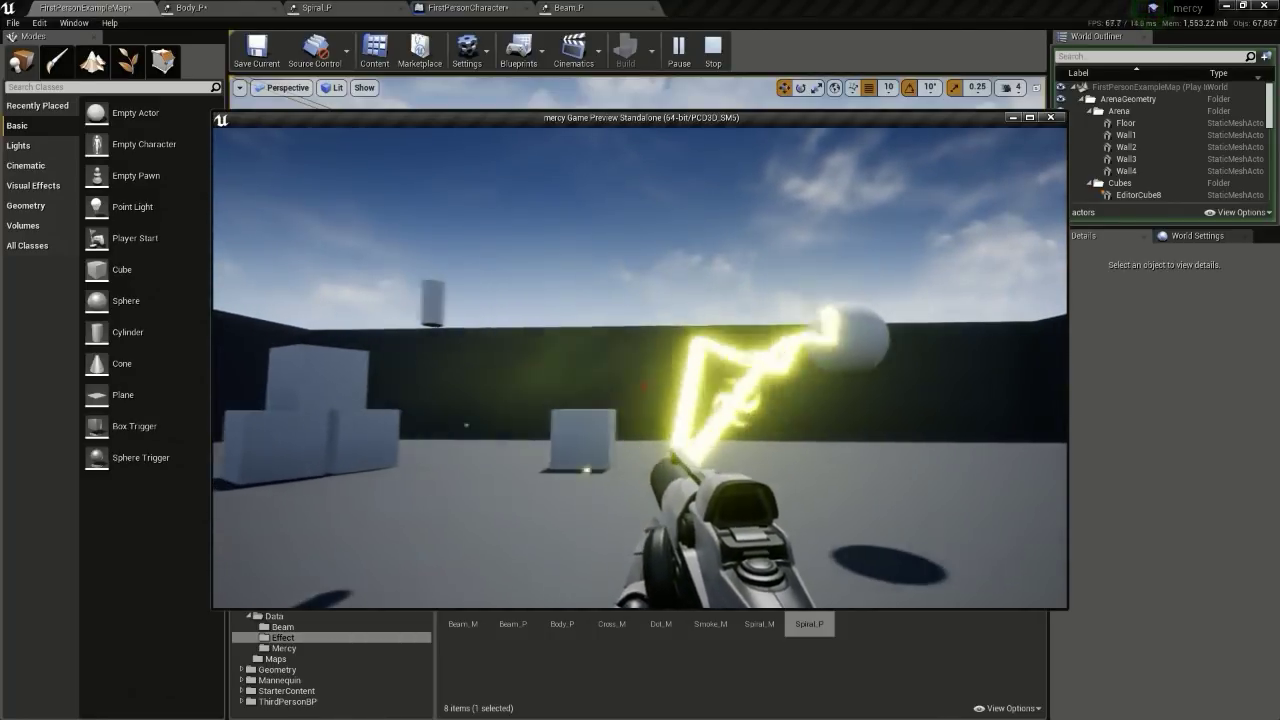
{"action": "key", "text": "d"}
{"action": "key", "text": "a"}
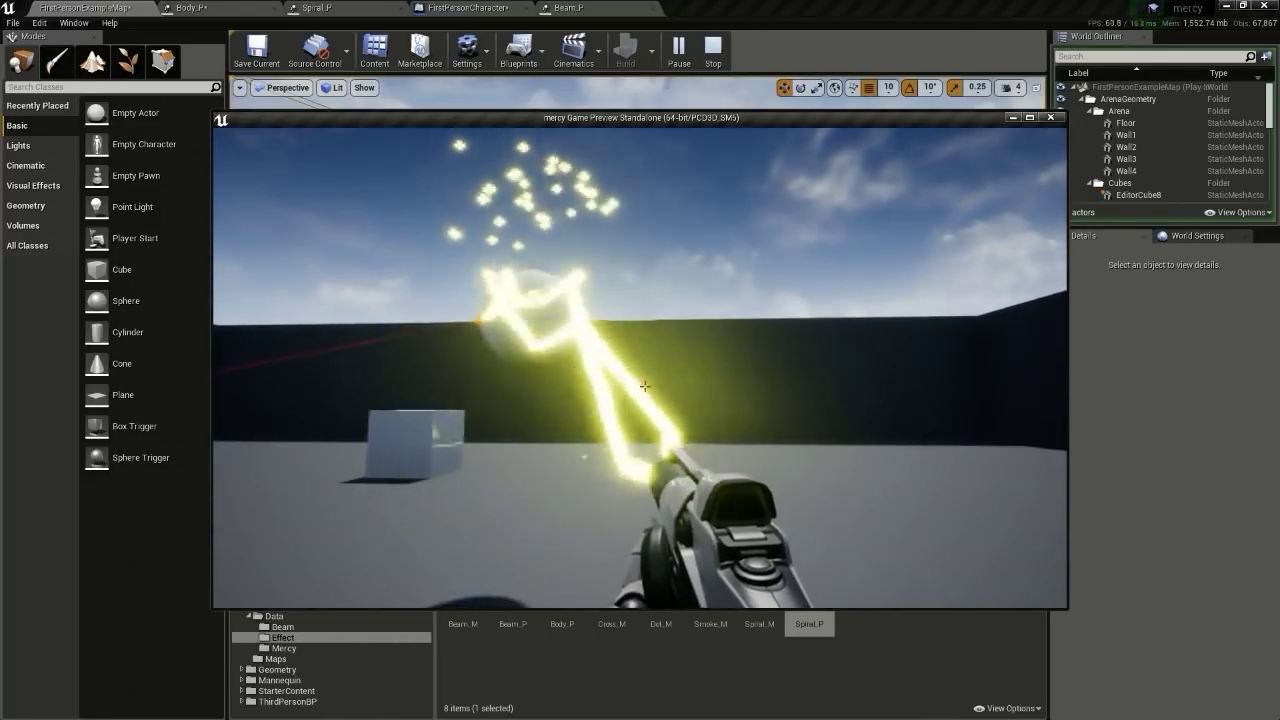
{"action": "key", "text": "Escape"}
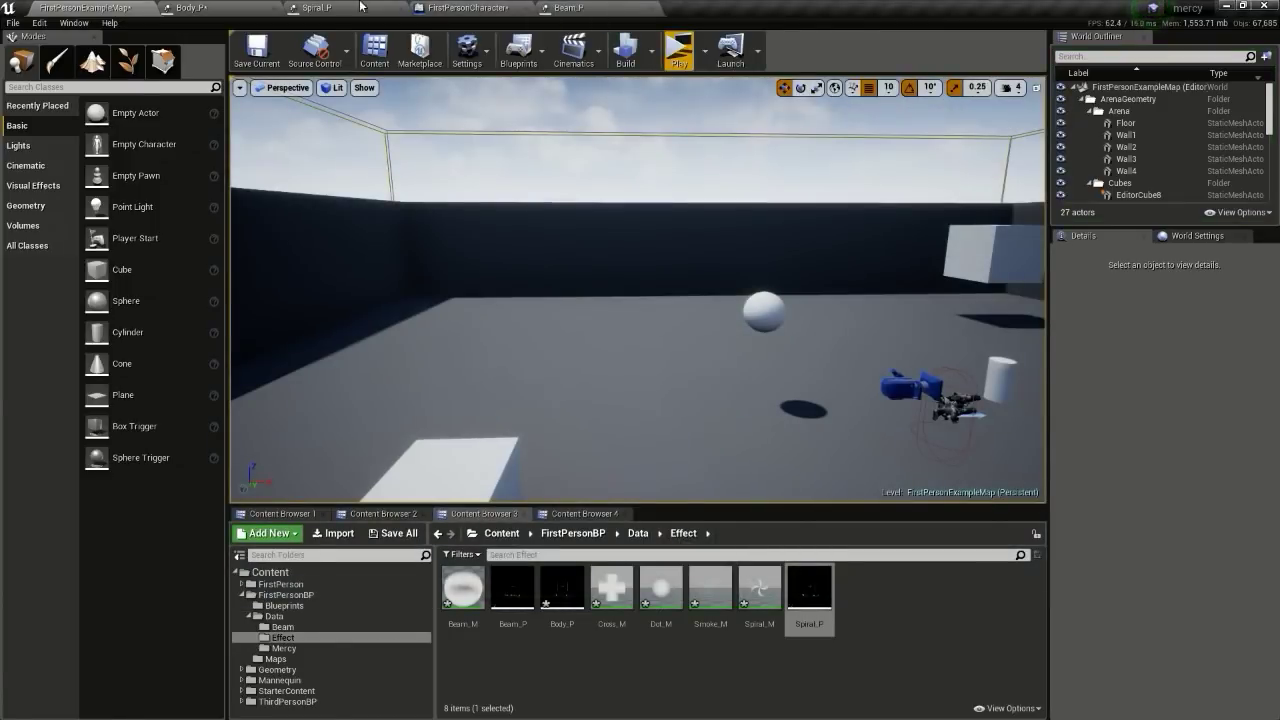
Step: In Spiral_P, enable Use Local Space in the Required module of the spiral emitter
{"action": "left_click", "coordinate": [360, 7]}
{"action": "left_click", "coordinate": [471, 168]}
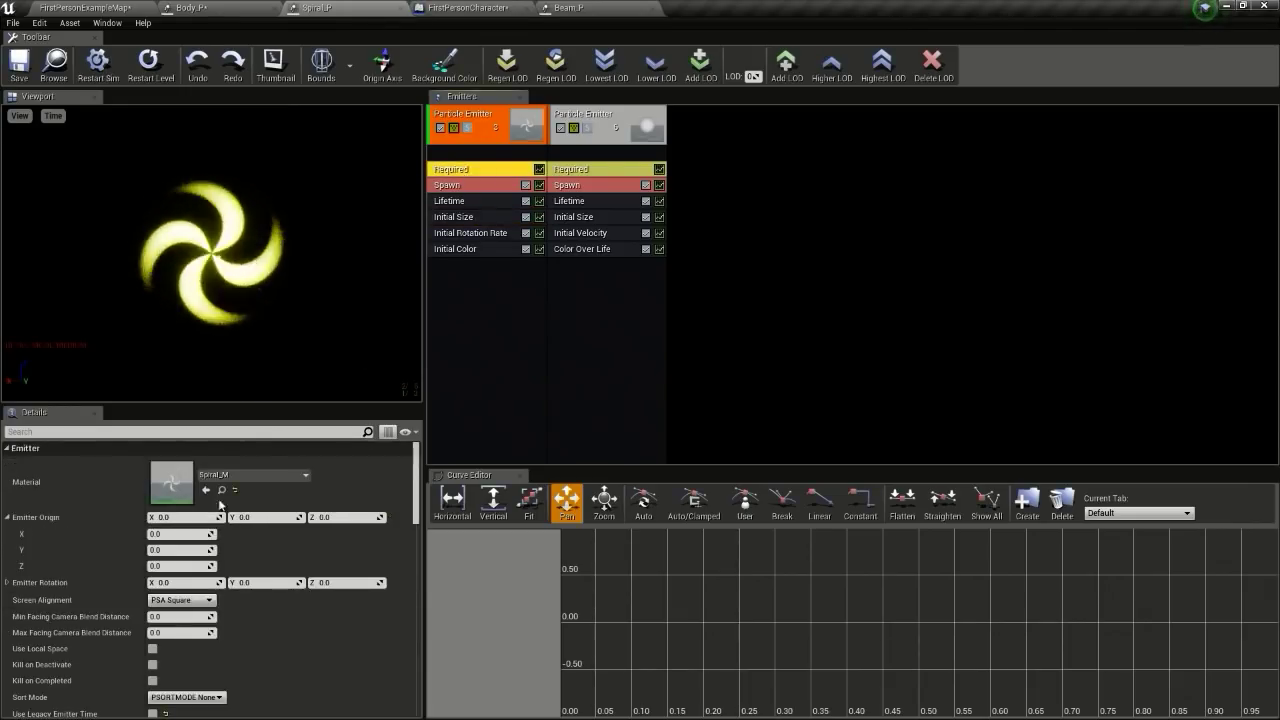
{"action": "scroll", "coordinate": [150, 579], "scroll_direction": "down", "scroll_amount": 8}
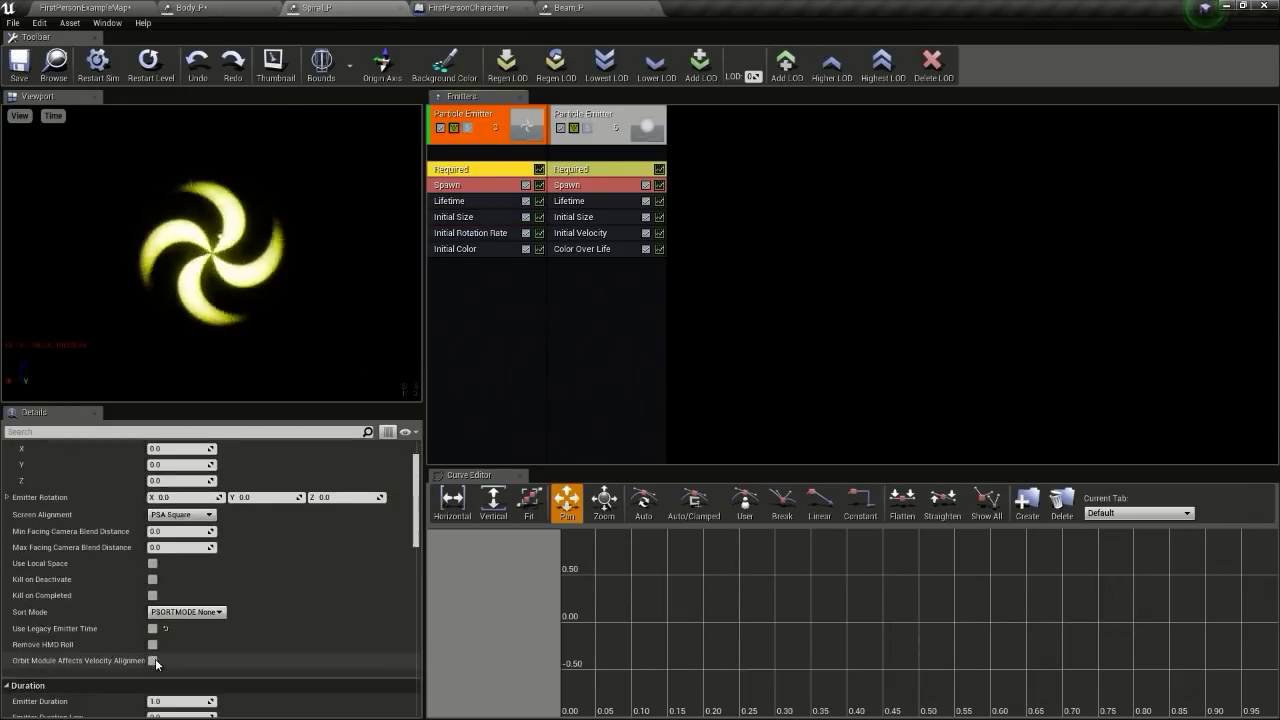
{"action": "left_click", "coordinate": [152, 564]}
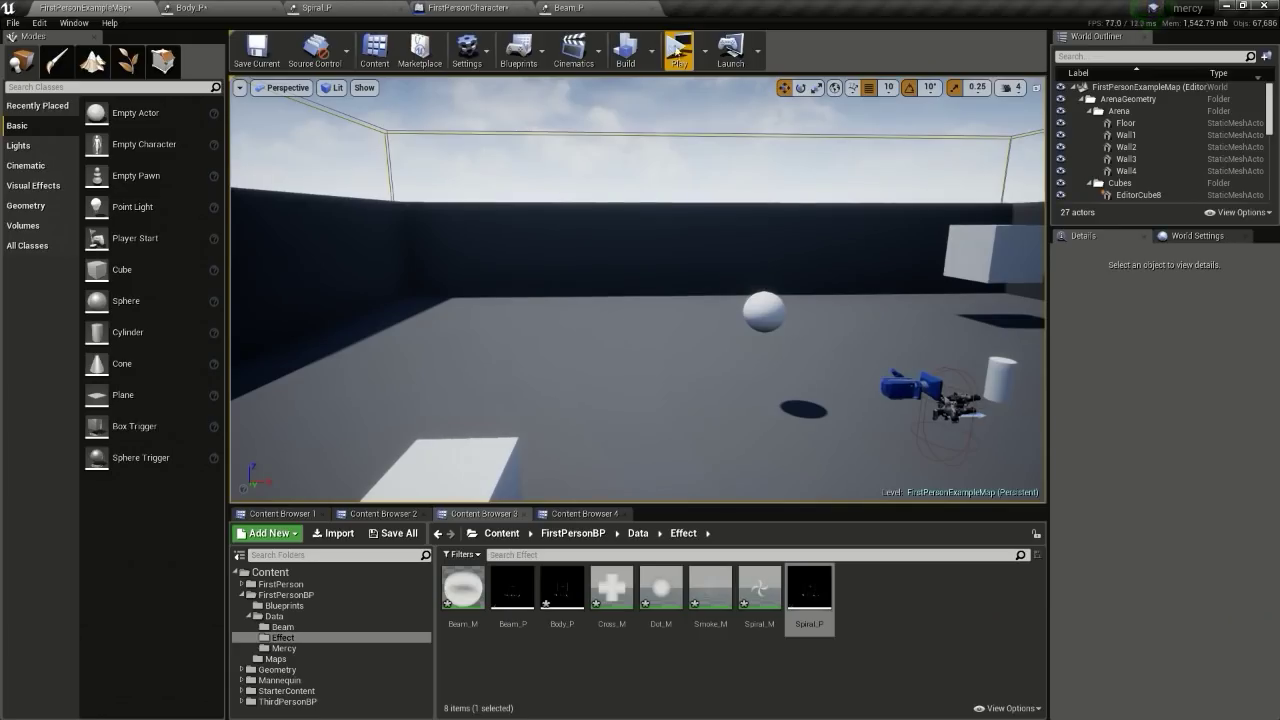
Step: Playtest the level to check that the spiral effect follows the gun while firing, and end the session
{"action": "left_click", "coordinate": [677, 50]}
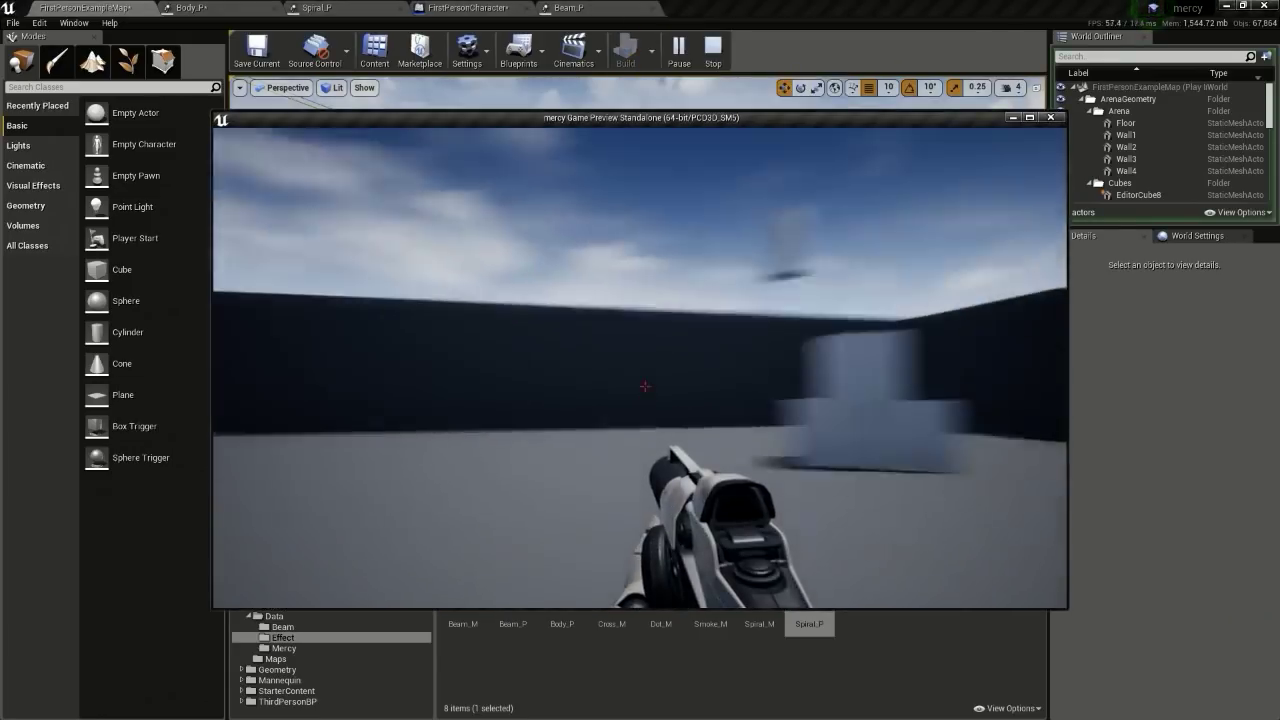
{"action": "left_click_drag", "start_coordinate": [643, 385], "coordinate": [645, 386]}
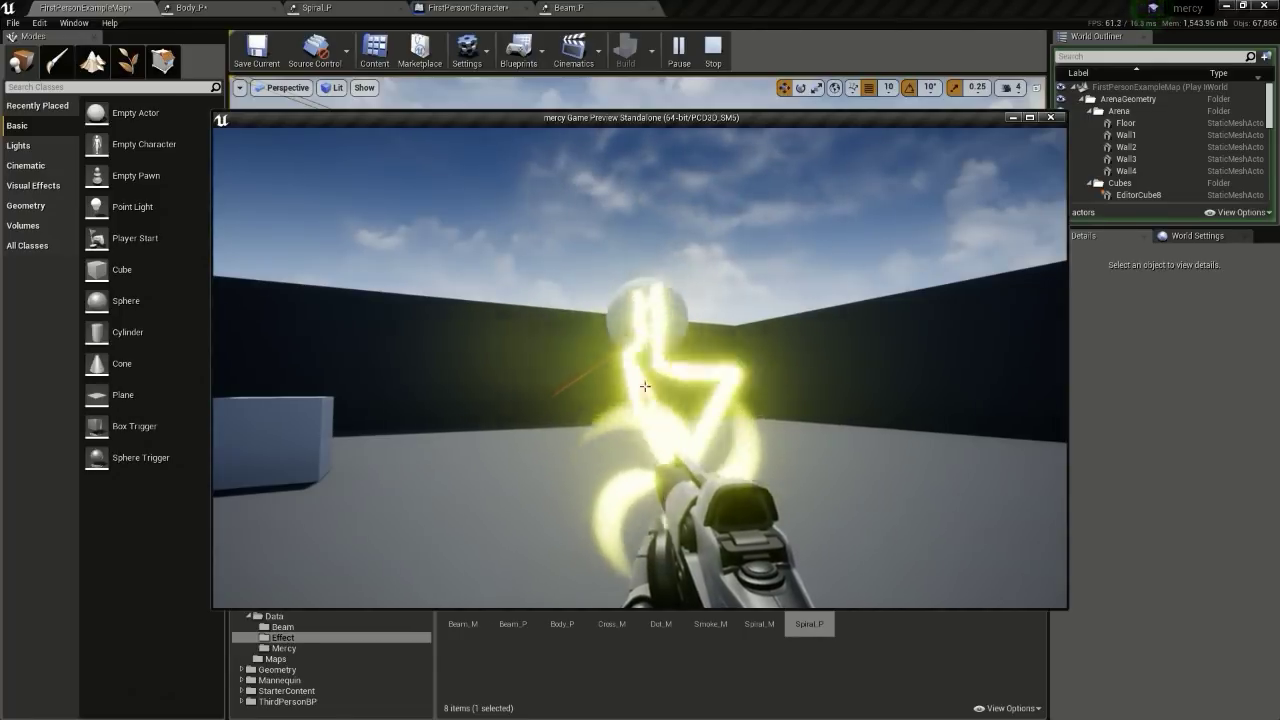
{"action": "key", "text": "Escape"}
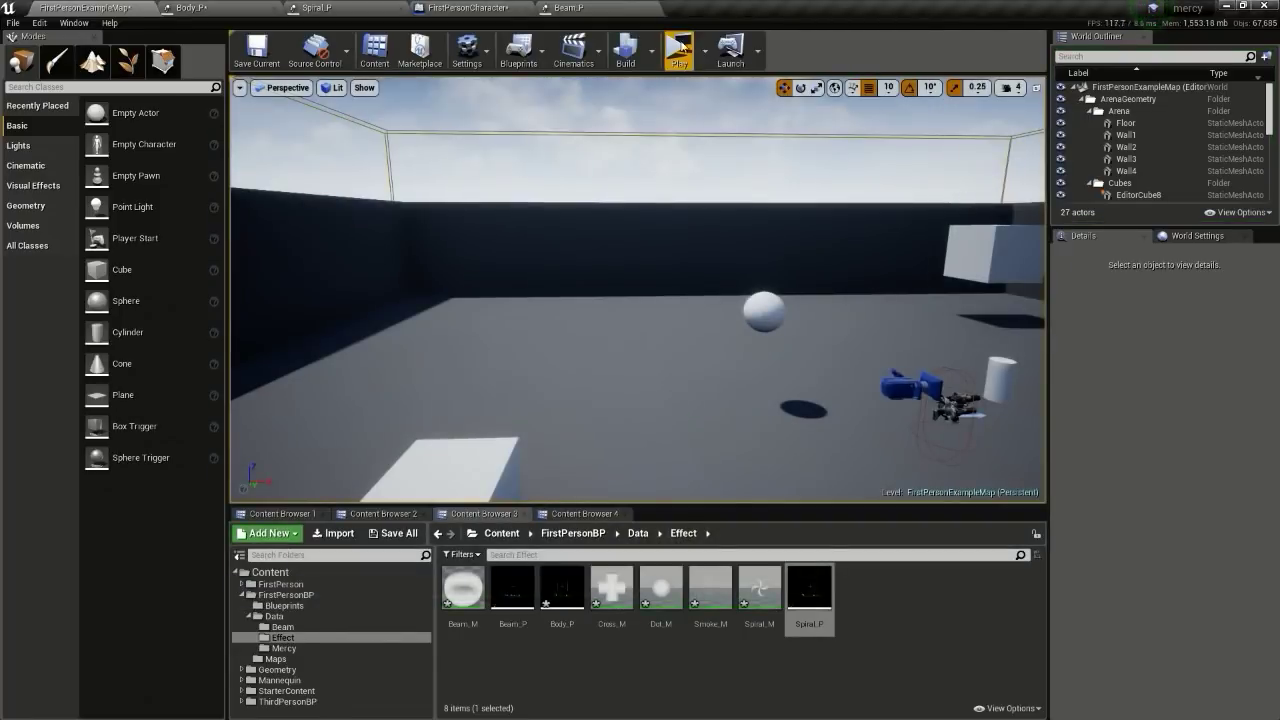
Step: In Spiral_P, set the spiral emitter's Initial Size to 25 for both Max X and Min X and save it
{"action": "left_click", "coordinate": [320, 8]}
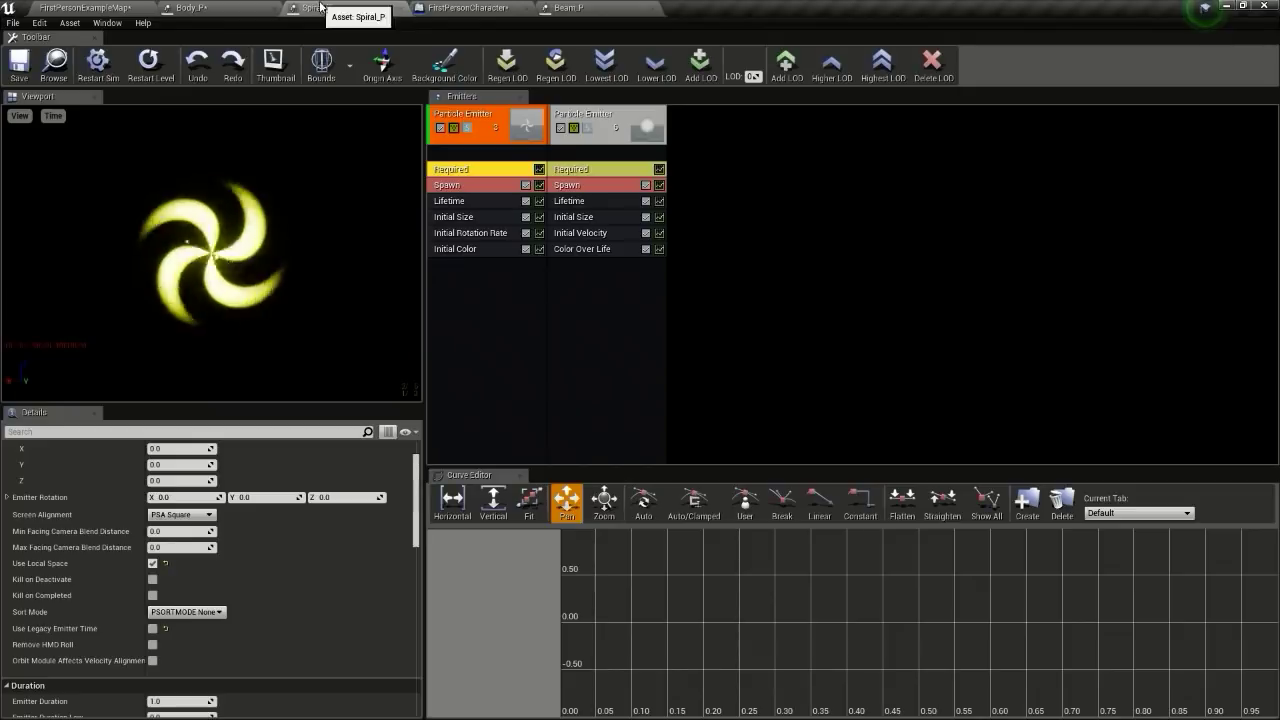
{"action": "left_click", "coordinate": [468, 217]}
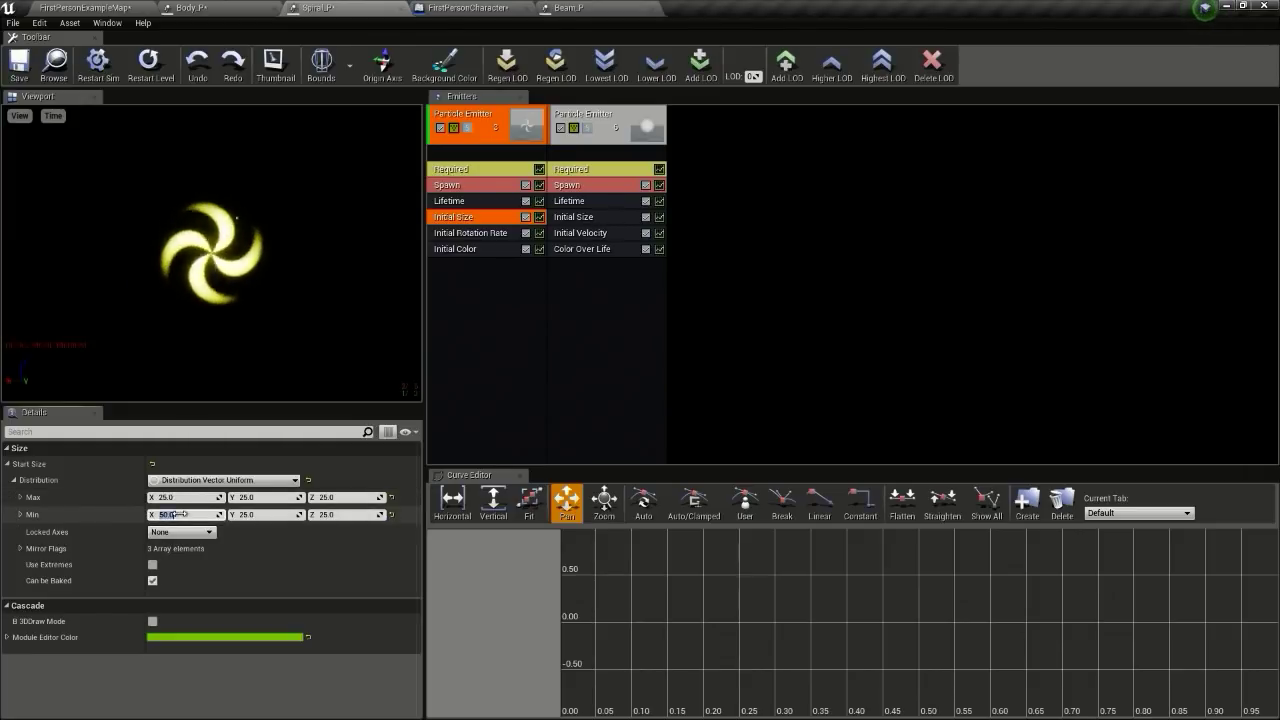
{"action": "type", "text": "25"}
{"action": "key", "text": "Return"}
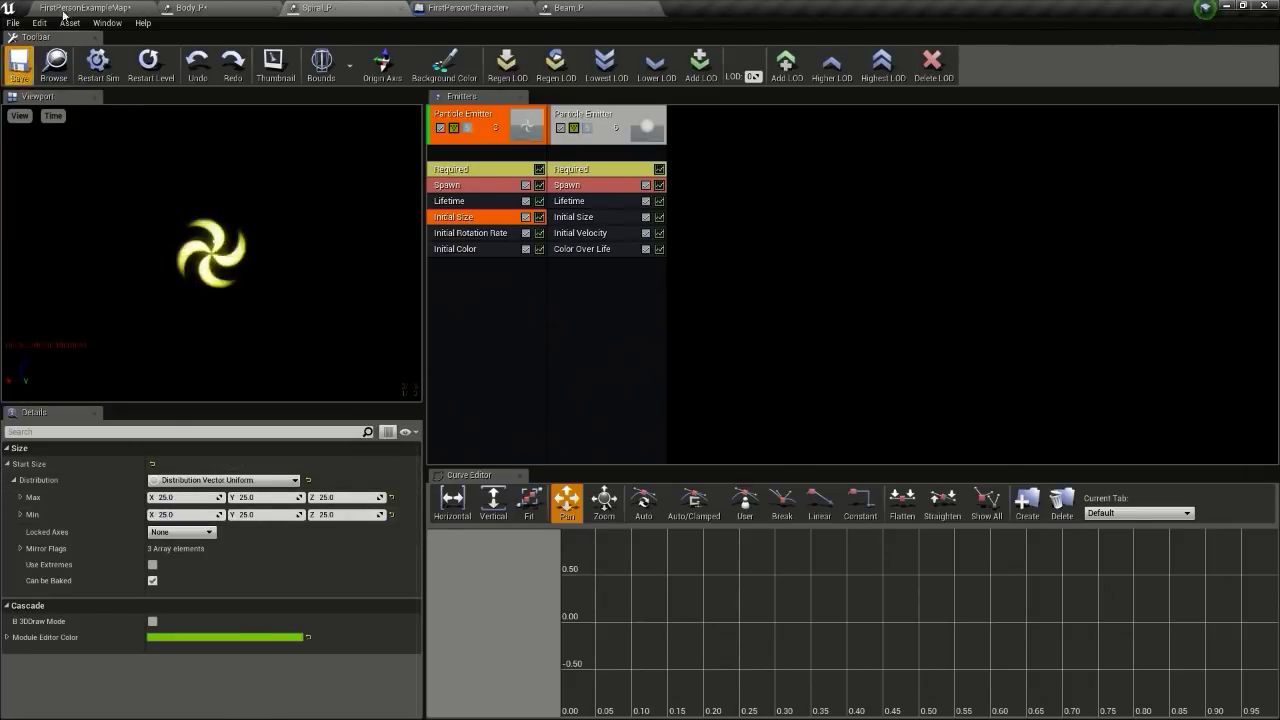
Step: Playtest the resized spiral by firing the beam at the sphere and moving around it, and end the play session
{"action": "left_click", "coordinate": [63, 10]}
{"action": "left_click", "coordinate": [675, 42]}
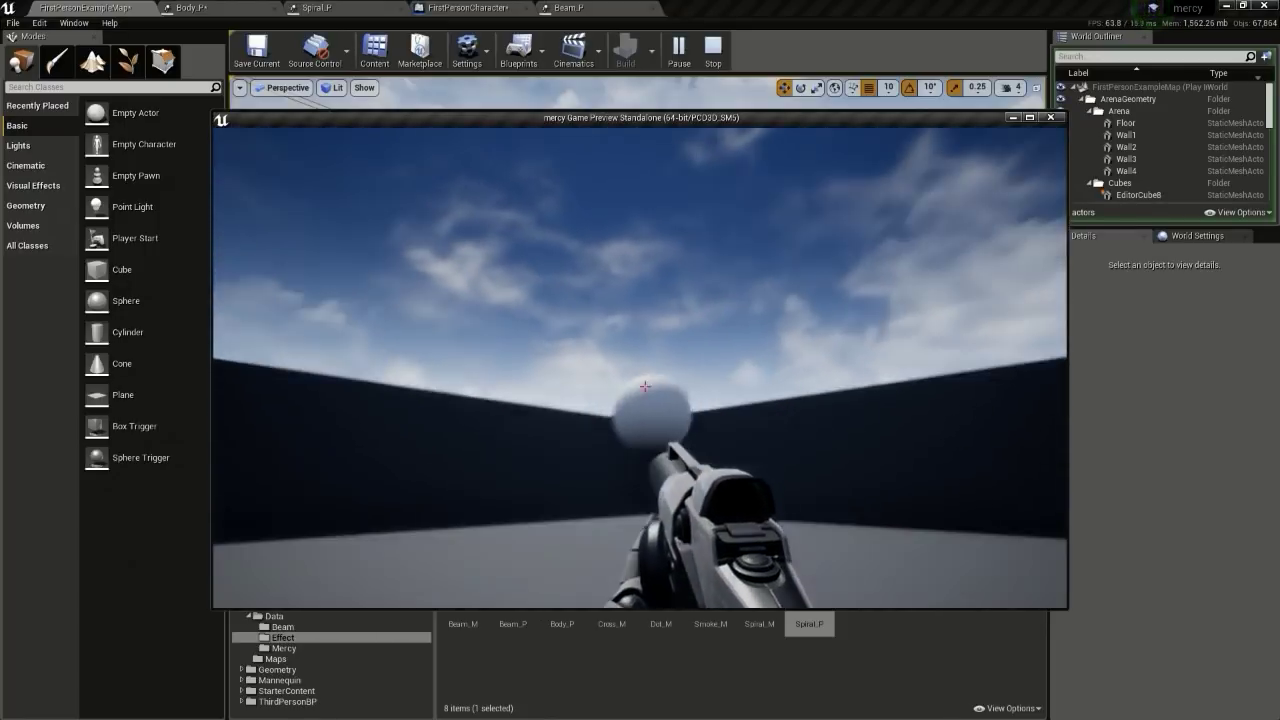
{"action": "key", "text": "w"}
{"action": "left_click", "coordinate": [645, 386]}
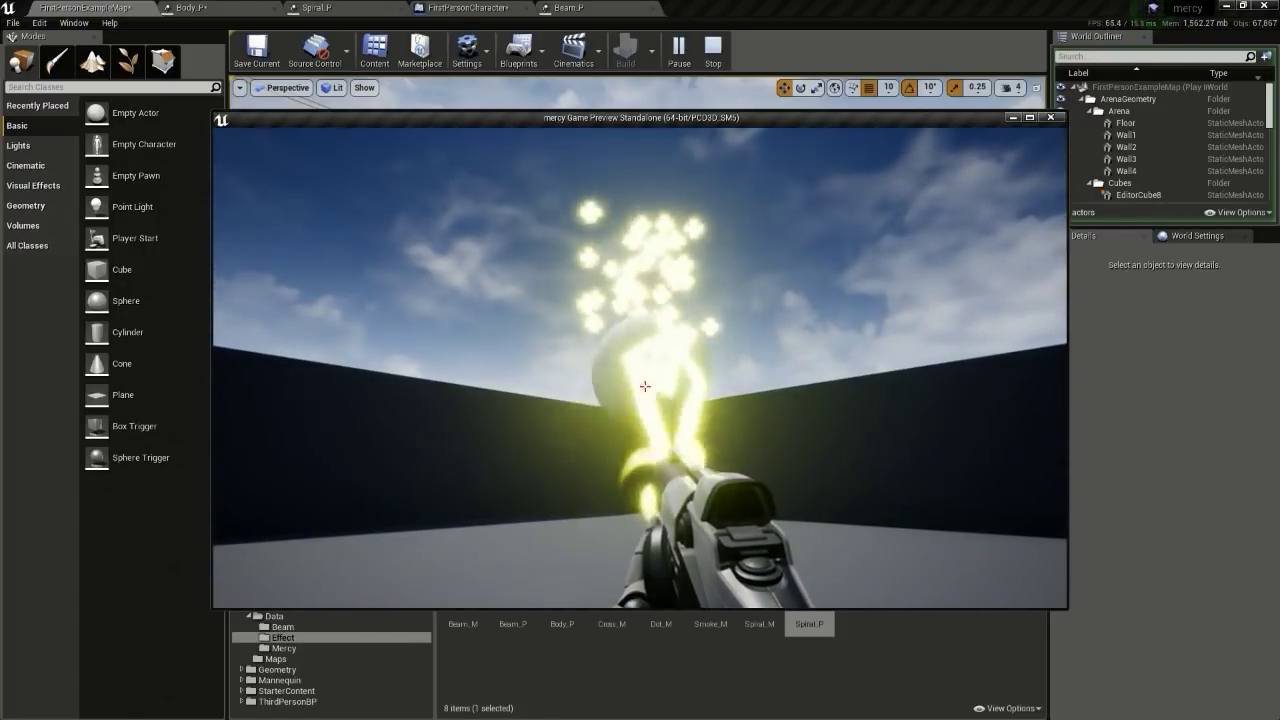
{"action": "key", "text": "s"}
{"action": "key", "text": "d"}
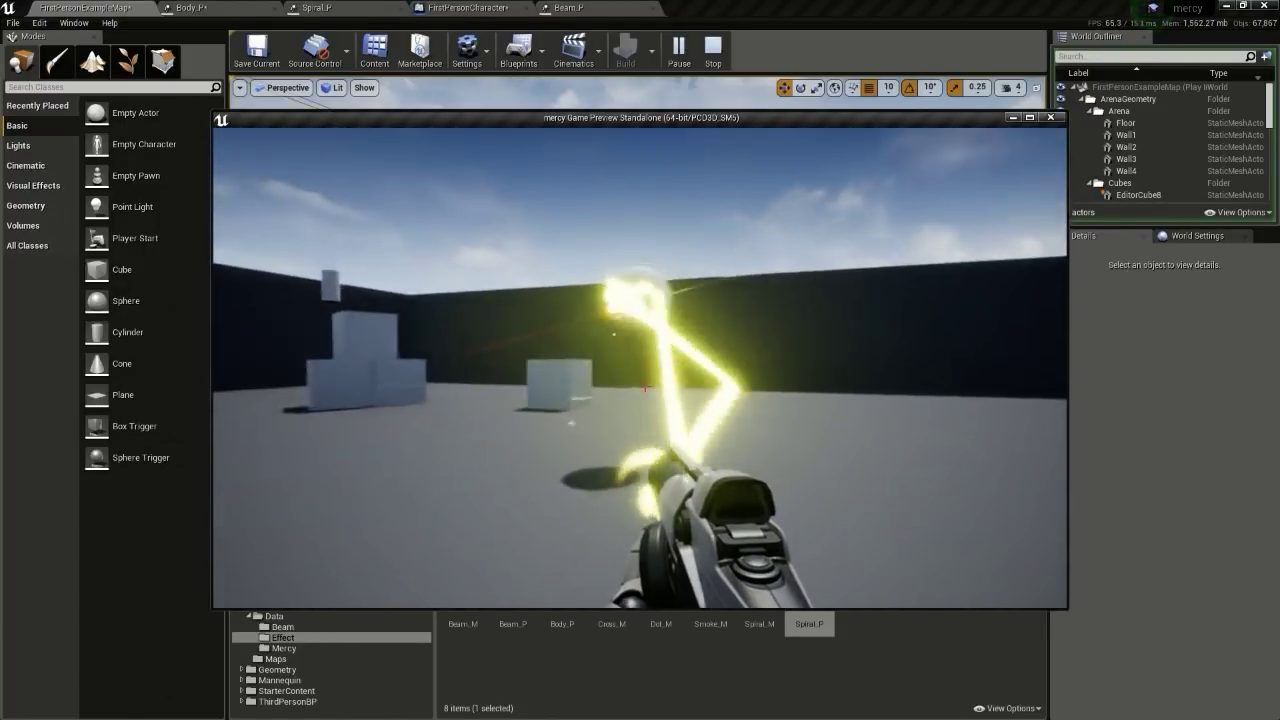
{"action": "key", "text": "d"}
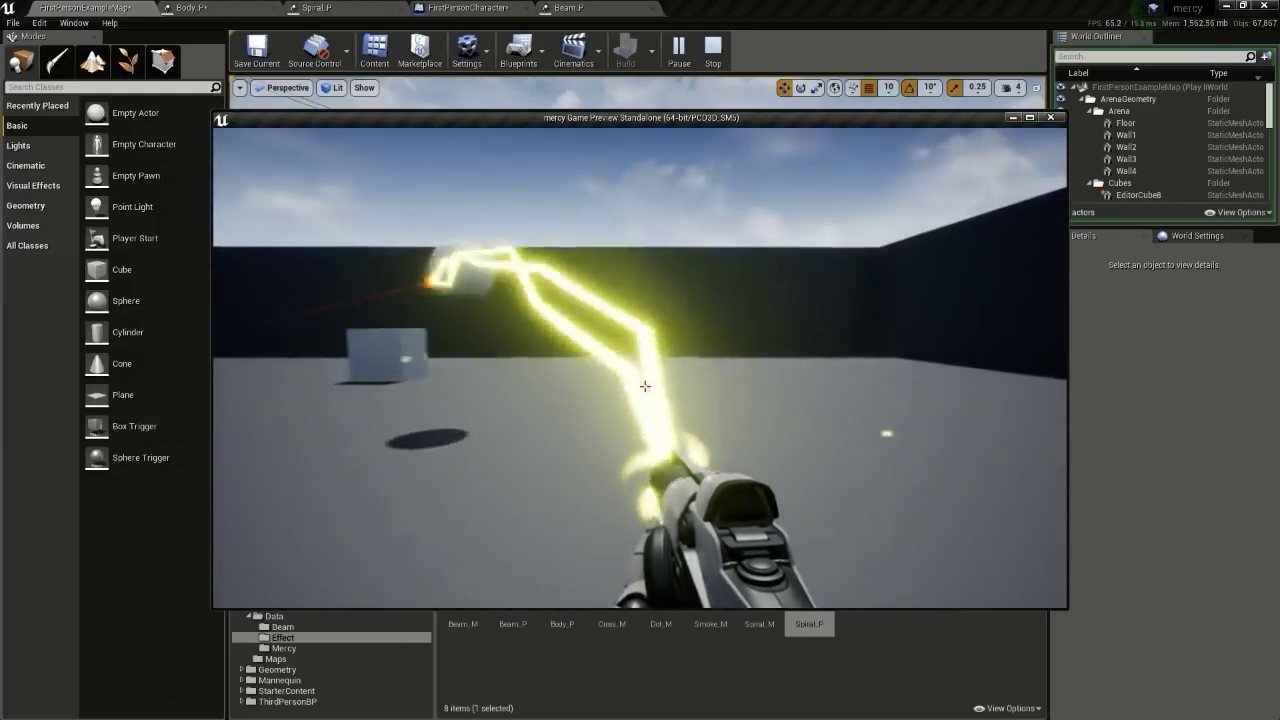
{"action": "key", "text": "a"}
{"action": "key", "text": "w"}
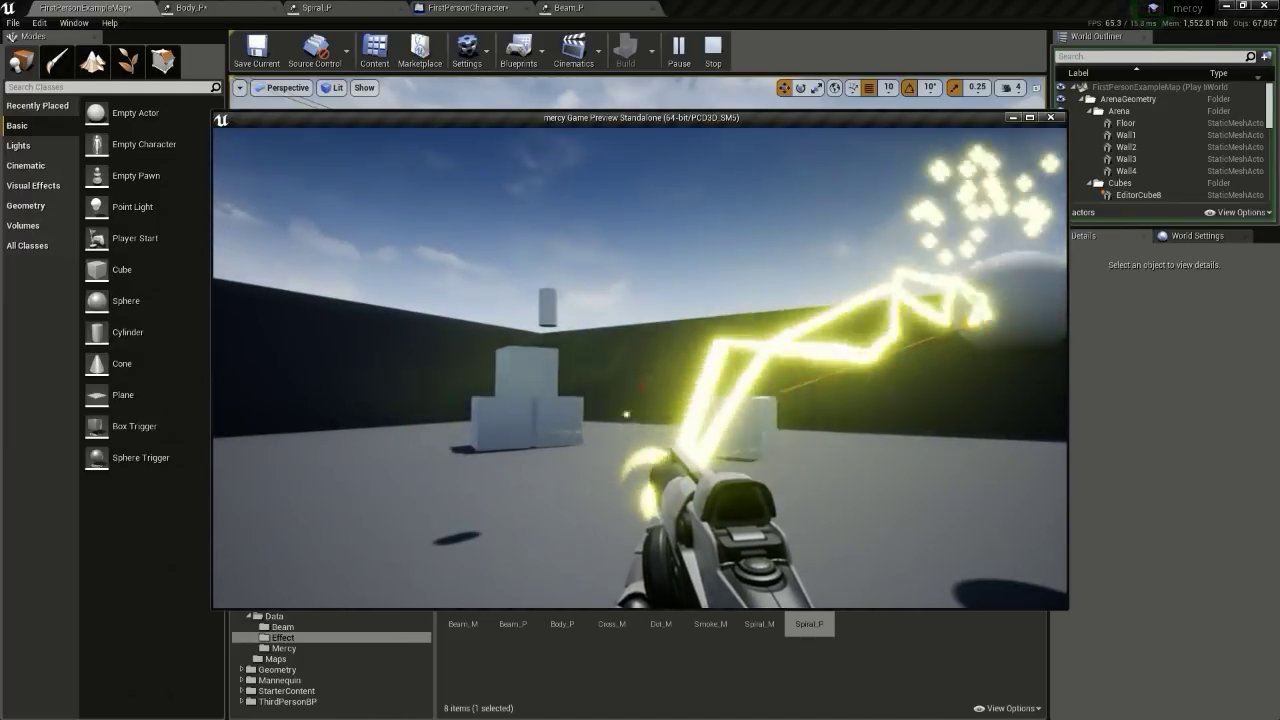
{"action": "key", "text": "Escape"}
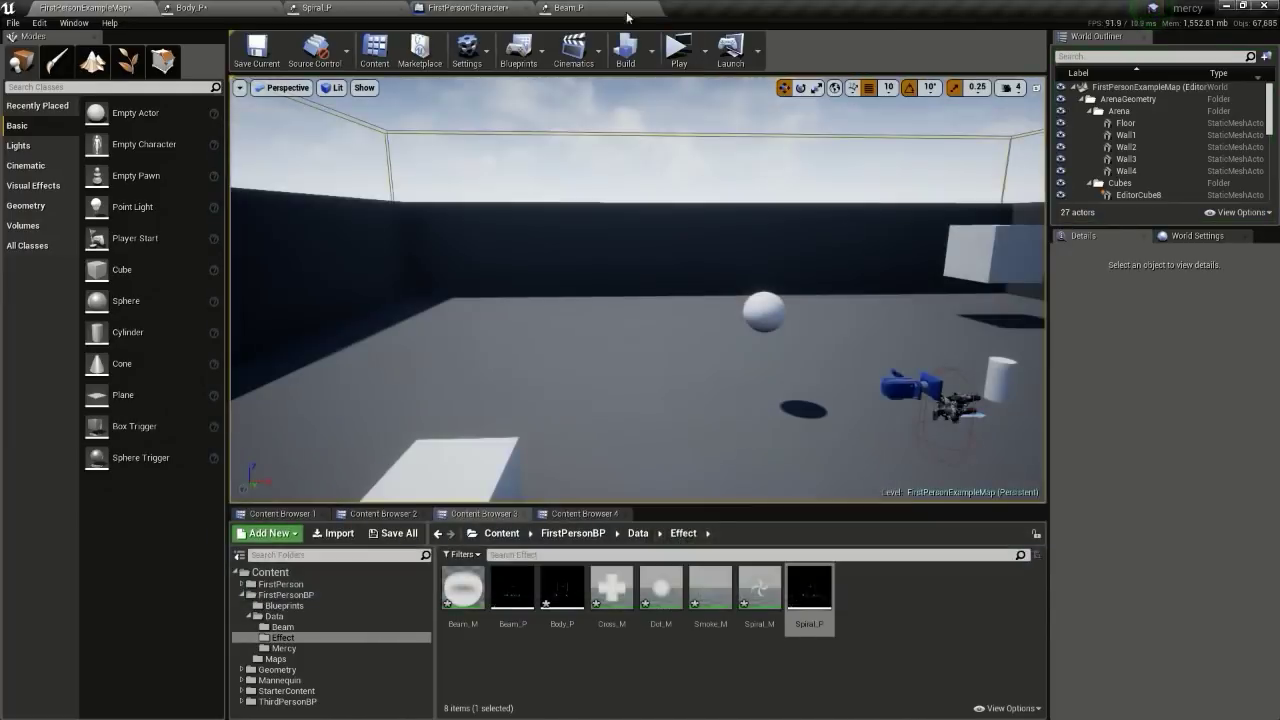
Step: Open the beam emitter's Noise module in Beam_P and playtest firing the beam at the sphere
{"action": "left_click", "coordinate": [605, 9]}
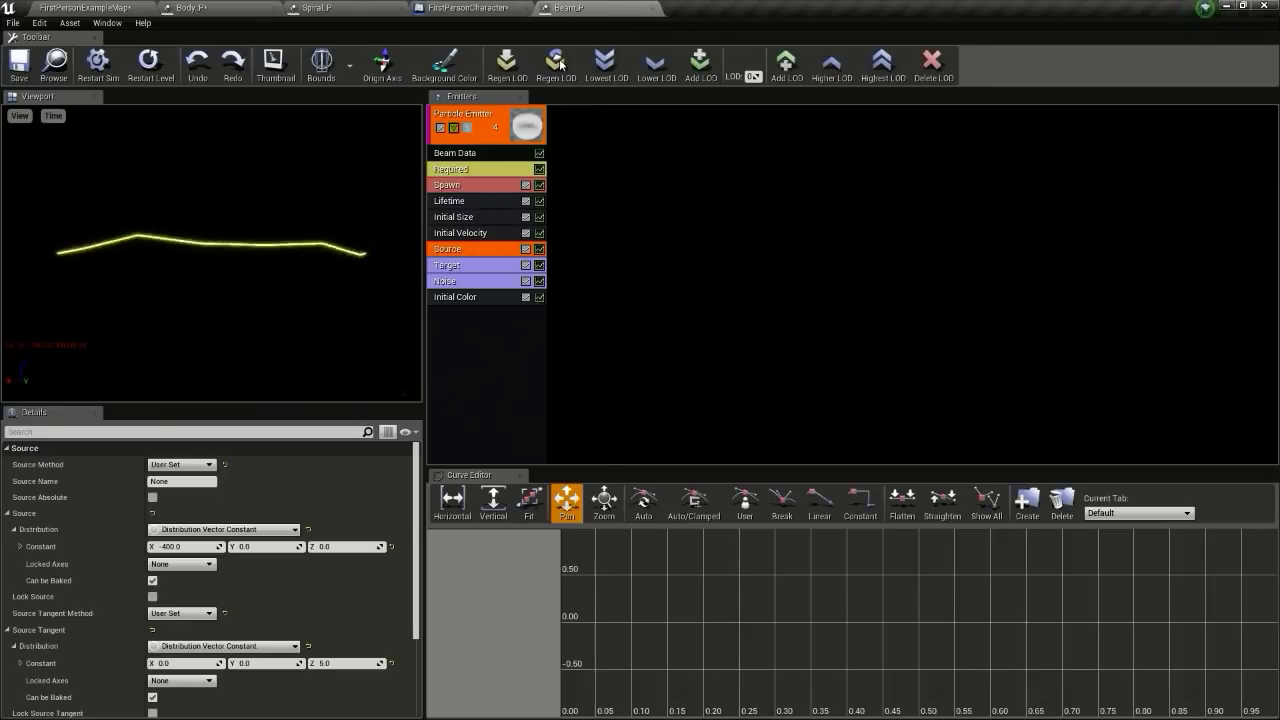
{"action": "left_click", "coordinate": [461, 299]}
{"action": "left_click", "coordinate": [462, 282]}
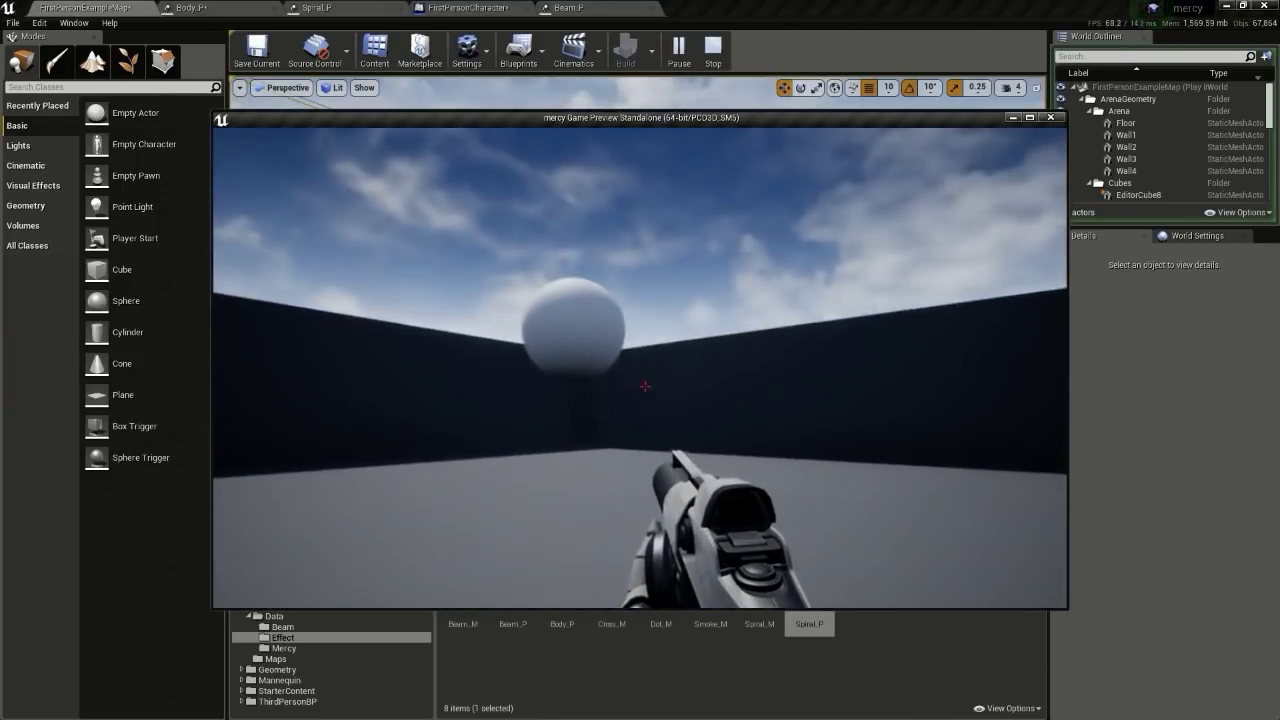
{"action": "left_click", "coordinate": [645, 386]}
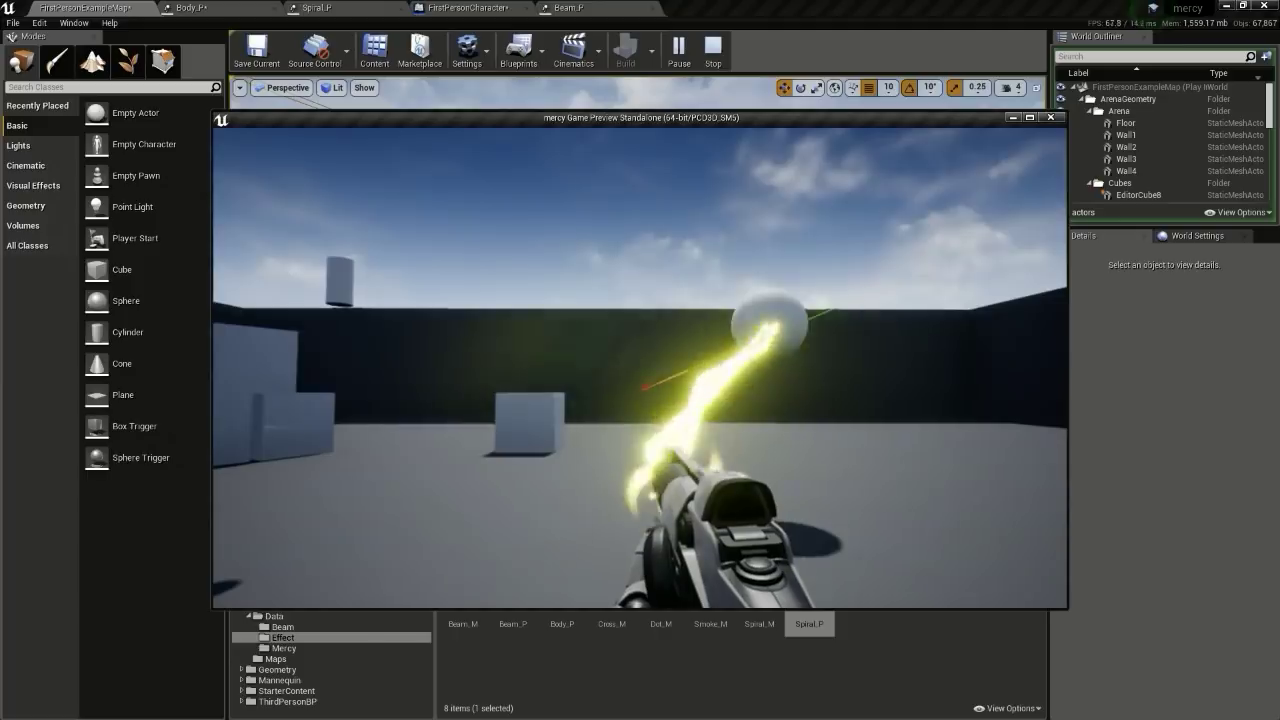
{"action": "key", "text": "Escape"}
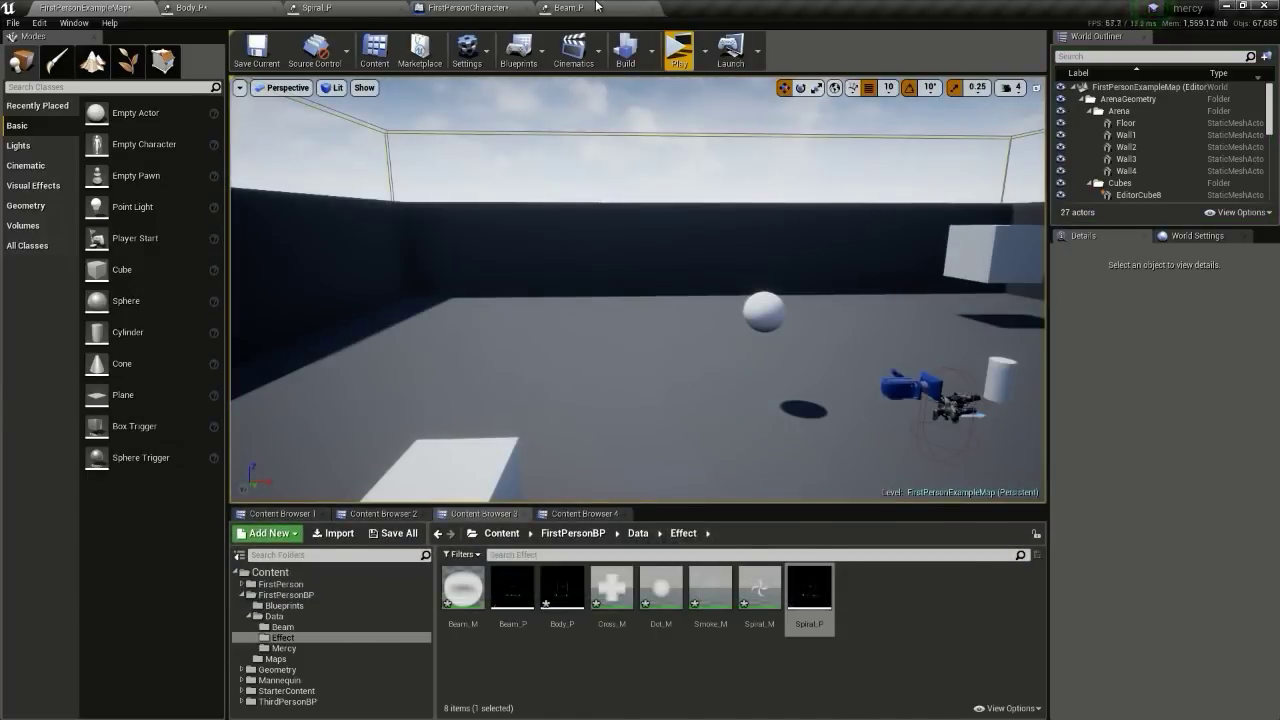
Step: Adjust the Beam Data settings in Beam_P, using 3 Sheets, a Max Beam Count of 2 and 33 Interpolation Points
{"action": "left_click", "coordinate": [590, 7]}
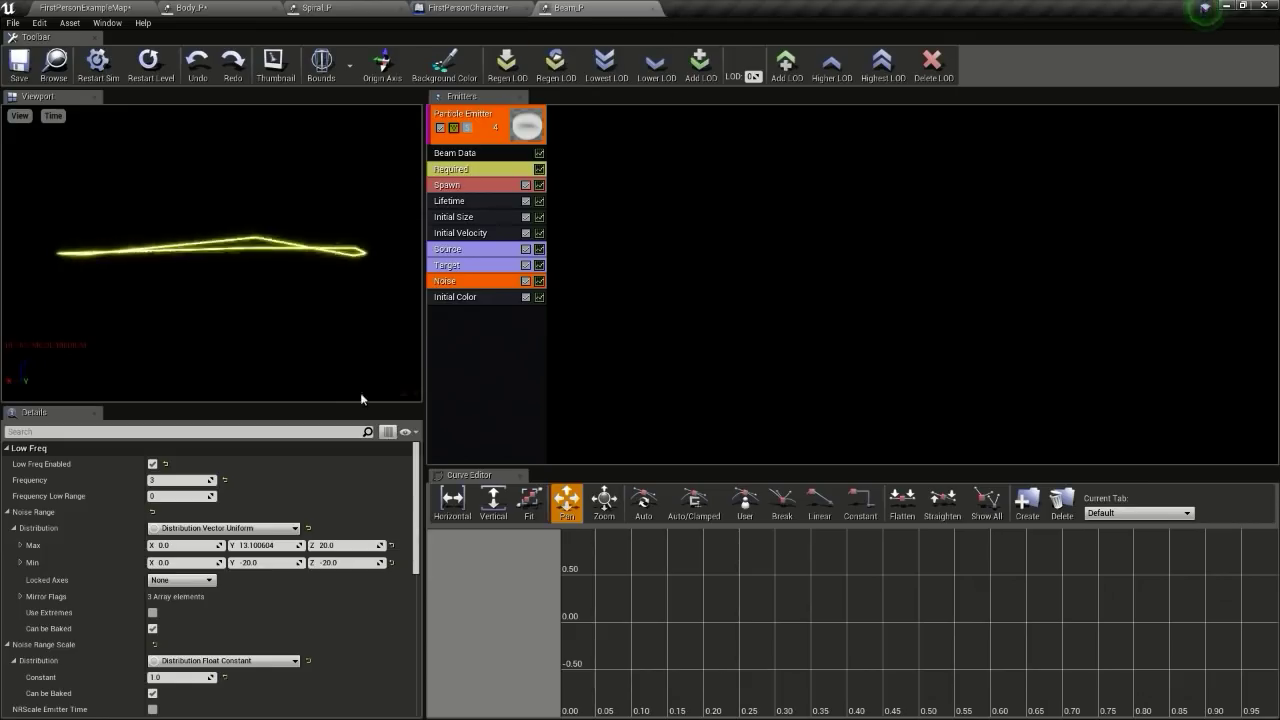
{"action": "left_click", "coordinate": [475, 155]}
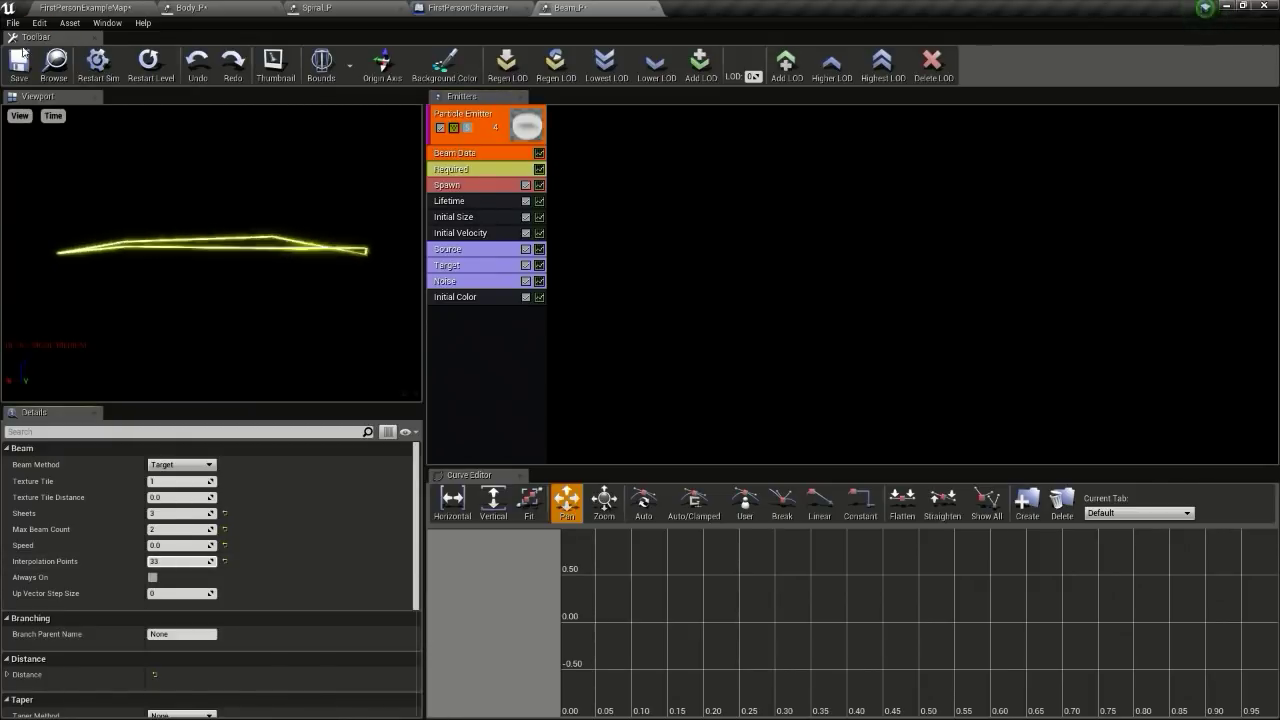
Step: Playtest the adjusted beam in the level by firing at the sphere while moving back and forth, and end the session
{"action": "left_click", "coordinate": [108, 7]}
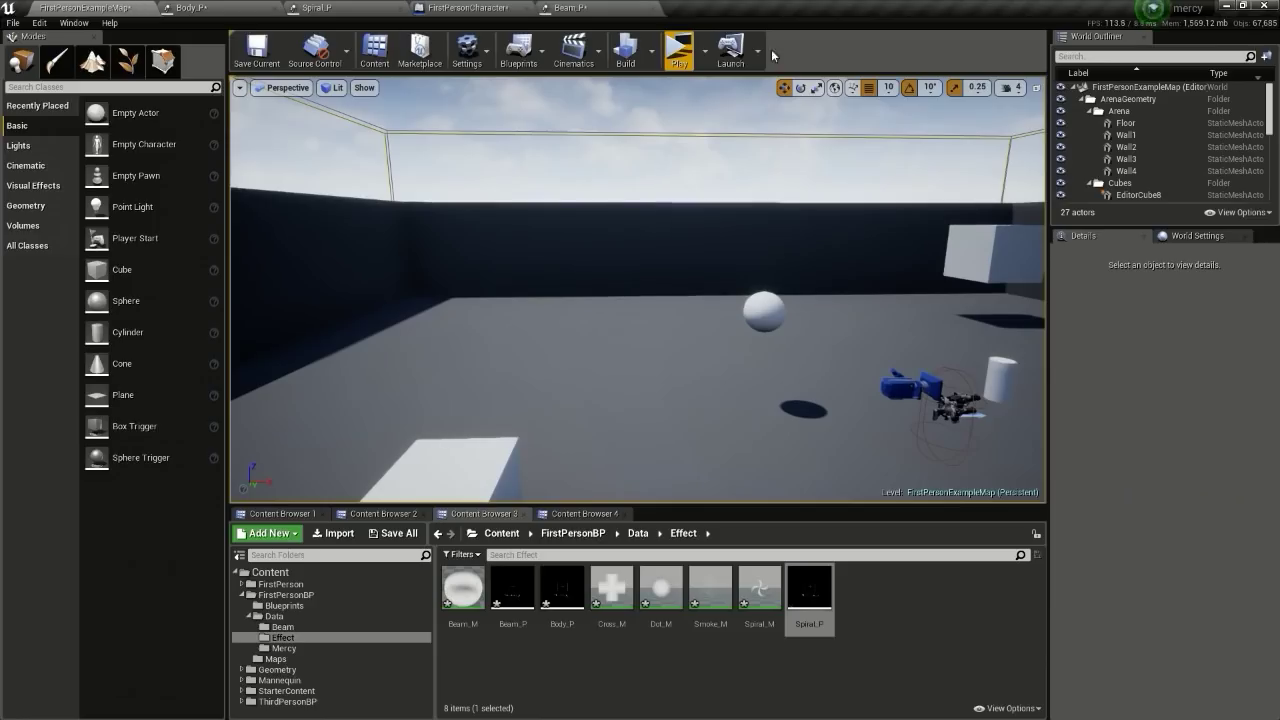
{"action": "left_click", "coordinate": [676, 55]}
{"action": "left_click", "coordinate": [645, 386]}
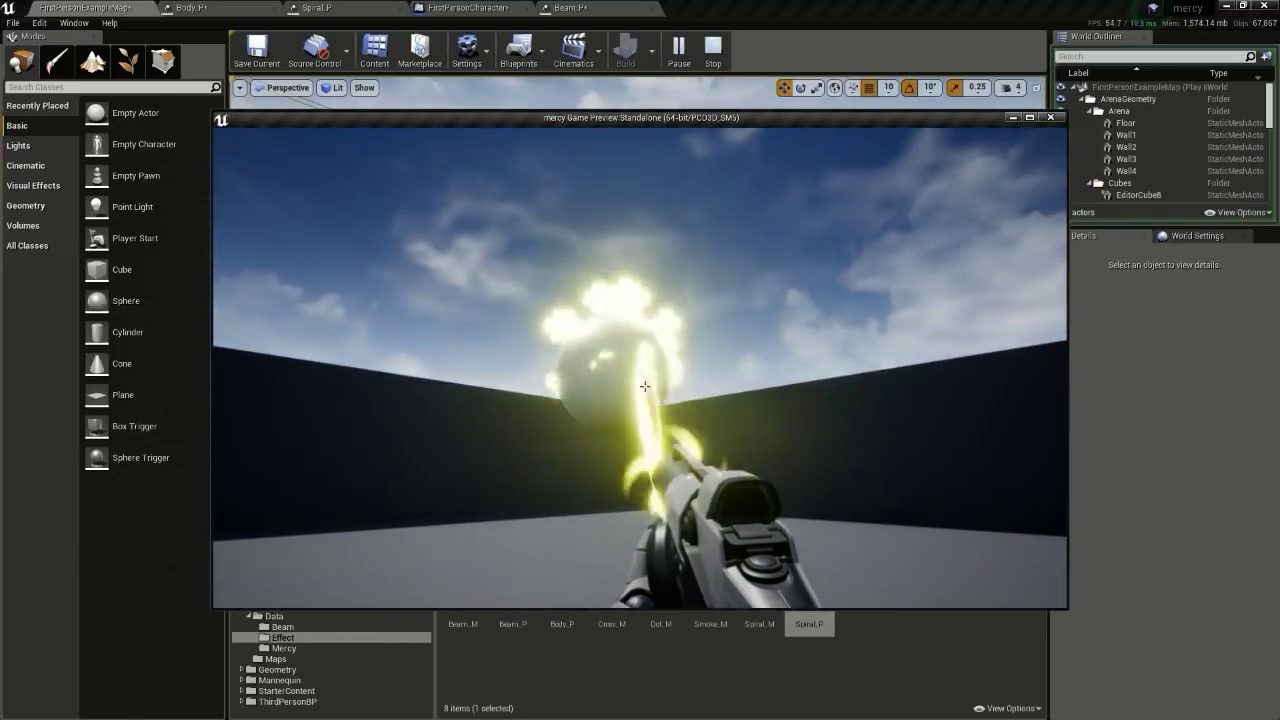
{"action": "key", "text": "s"}
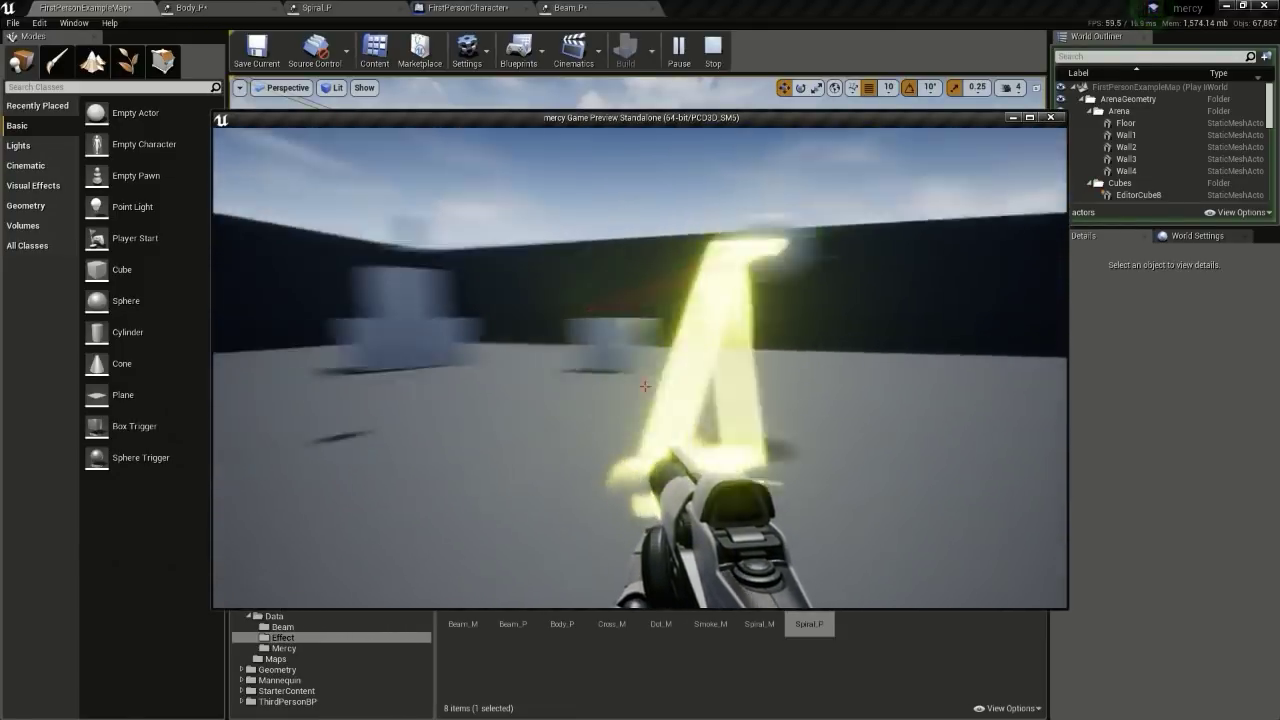
{"action": "key", "text": "w"}
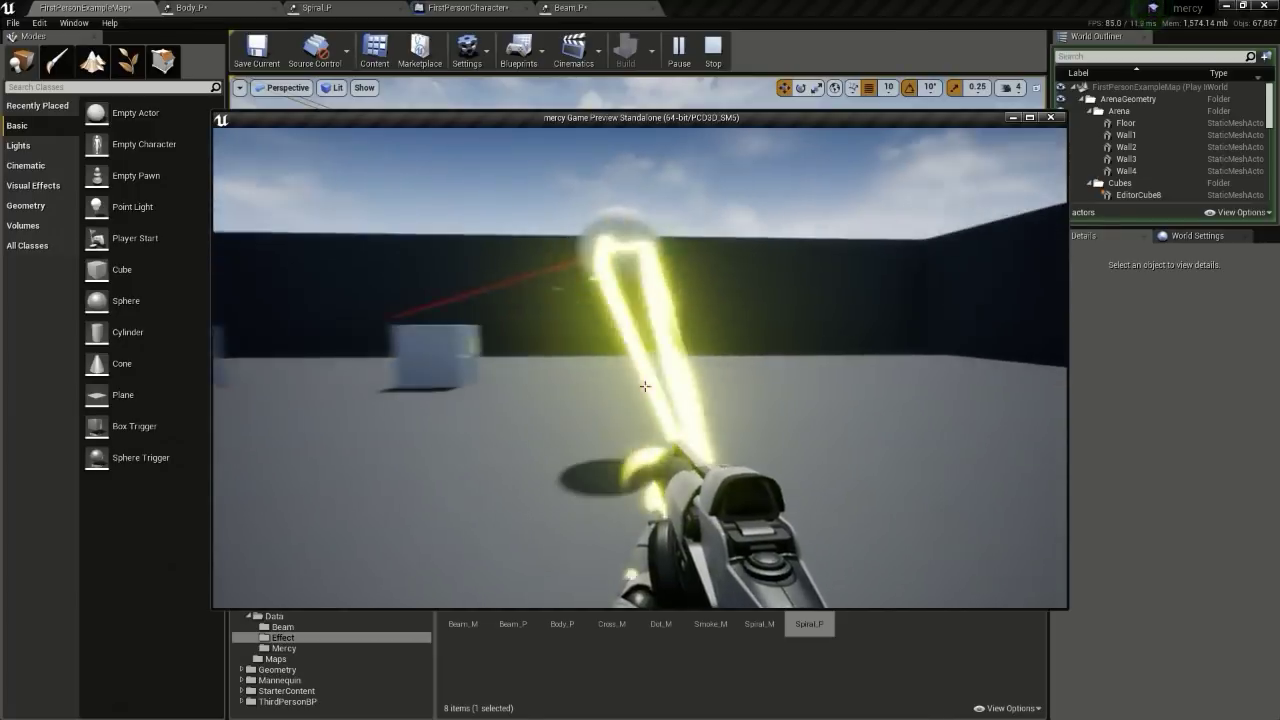
{"action": "key", "text": "Escape"}
Step: Set the low-frequency Noise Frequency of the Beam_P emitter to 10, save the particle system and return to the level
{"action": "left_click", "coordinate": [590, 7]}
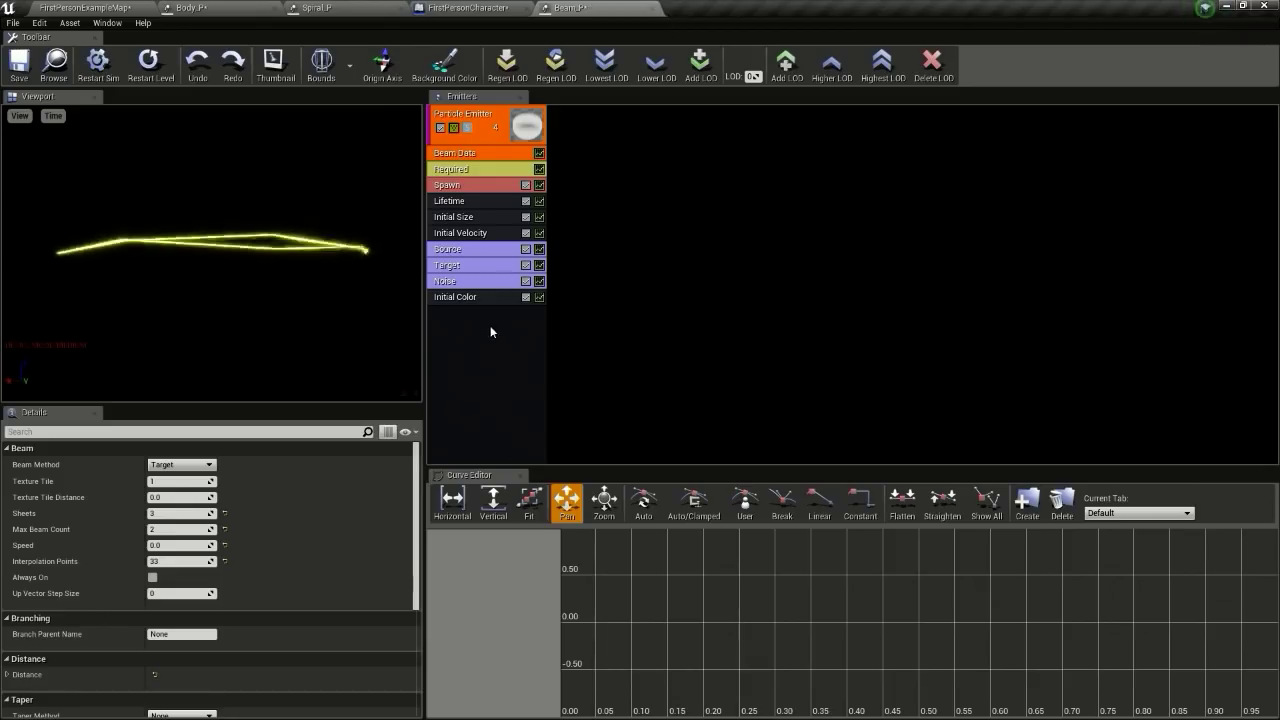
{"action": "left_click", "coordinate": [469, 284]}
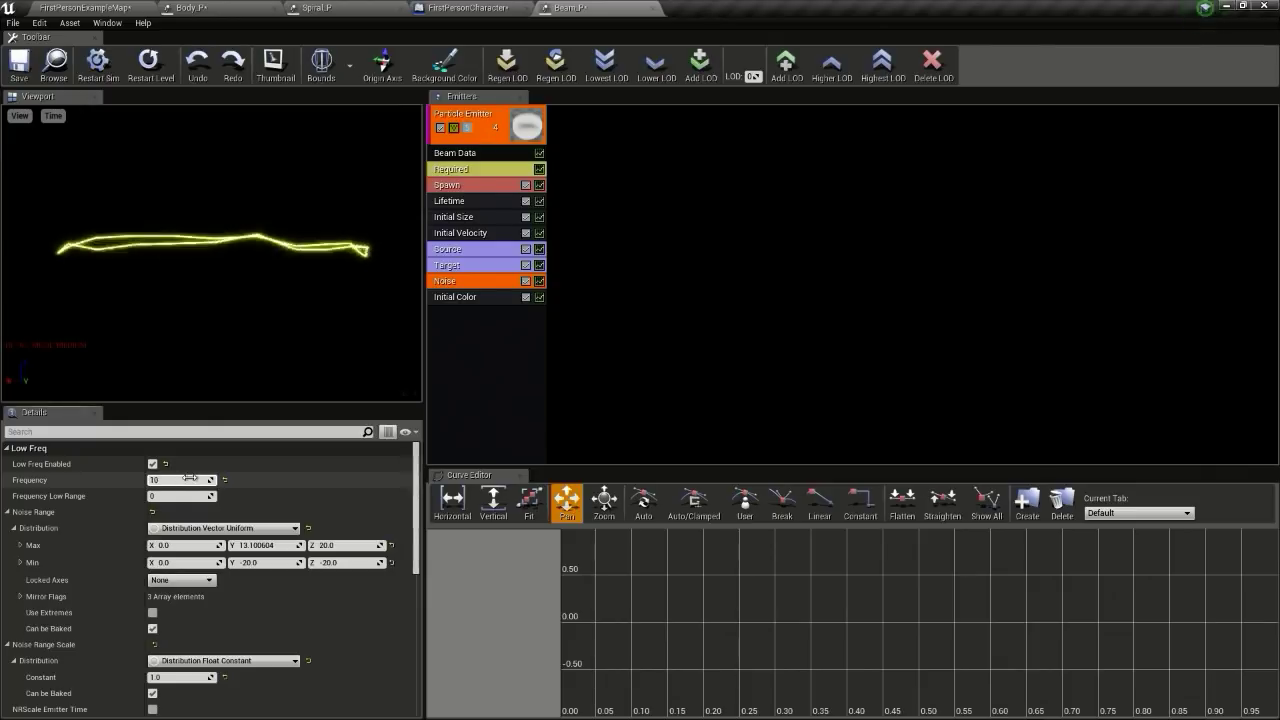
{"action": "left_click", "coordinate": [18, 62]}
{"action": "left_click", "coordinate": [110, 8]}
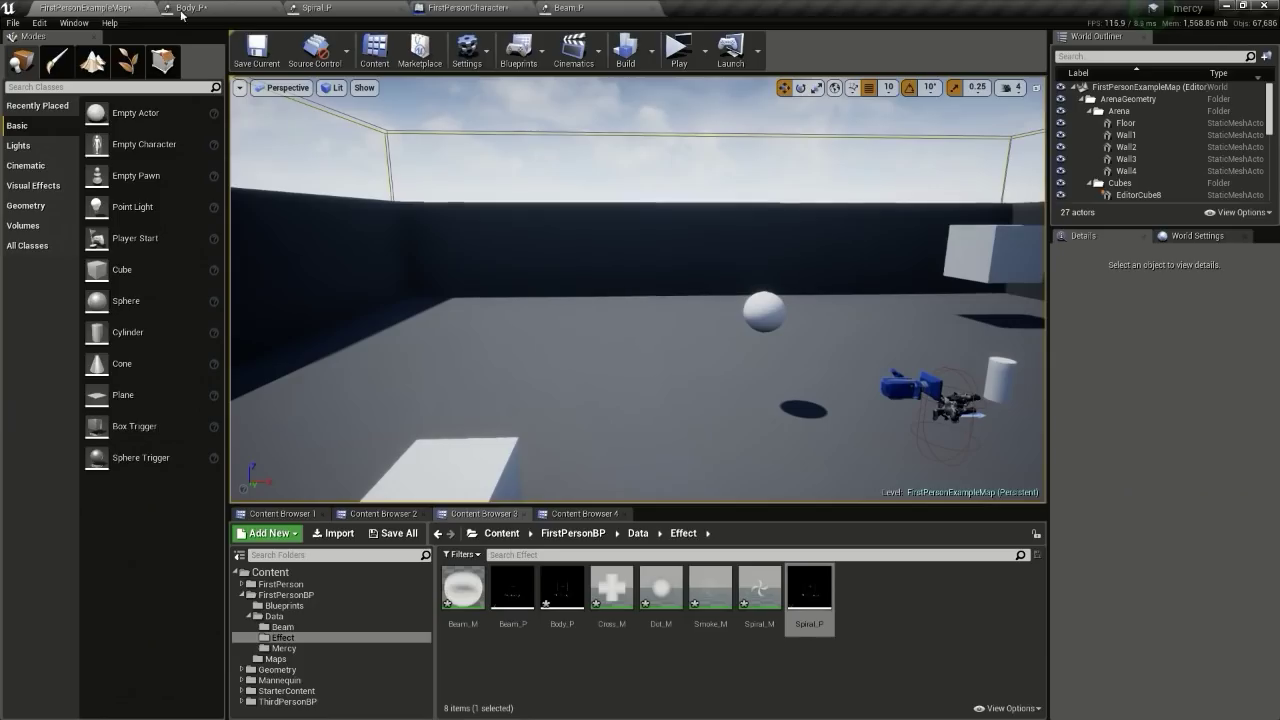
Step: Playtest the noisier beam by firing at the sphere while moving and strafing around it, and end the session
{"action": "left_click", "coordinate": [690, 60]}
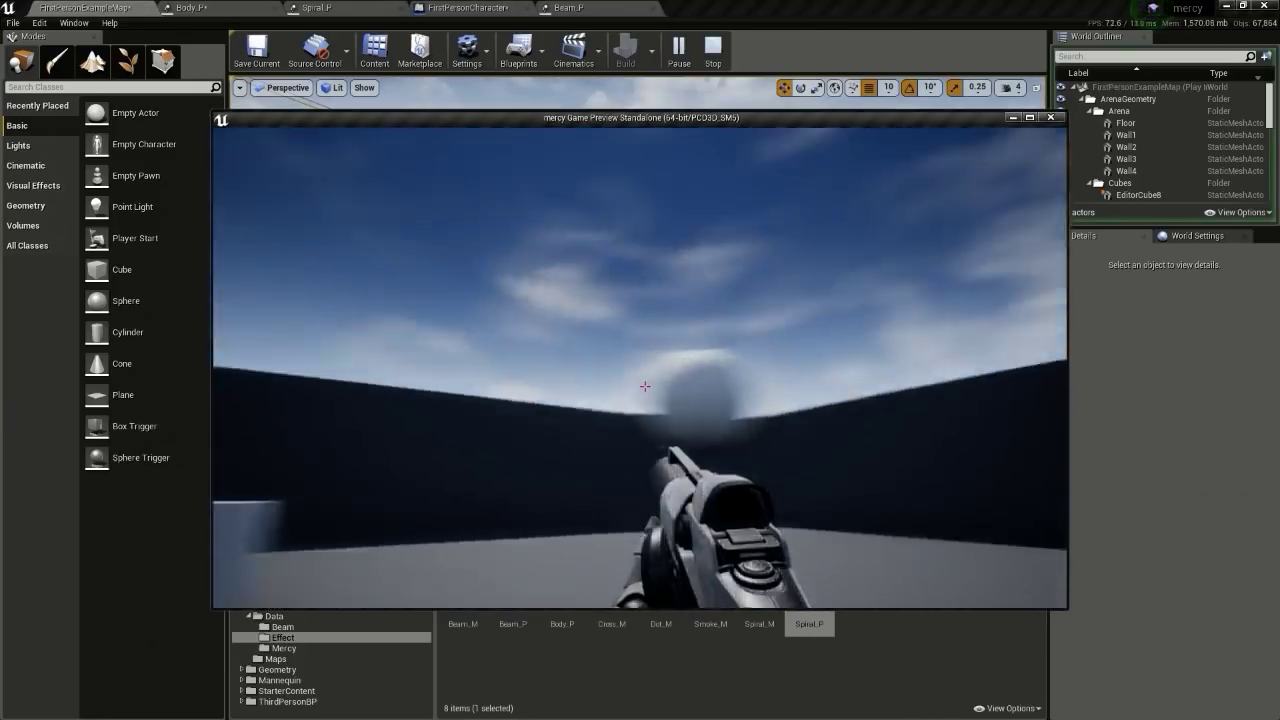
{"action": "left_click", "coordinate": [645, 386]}
{"action": "key", "text": "s"}
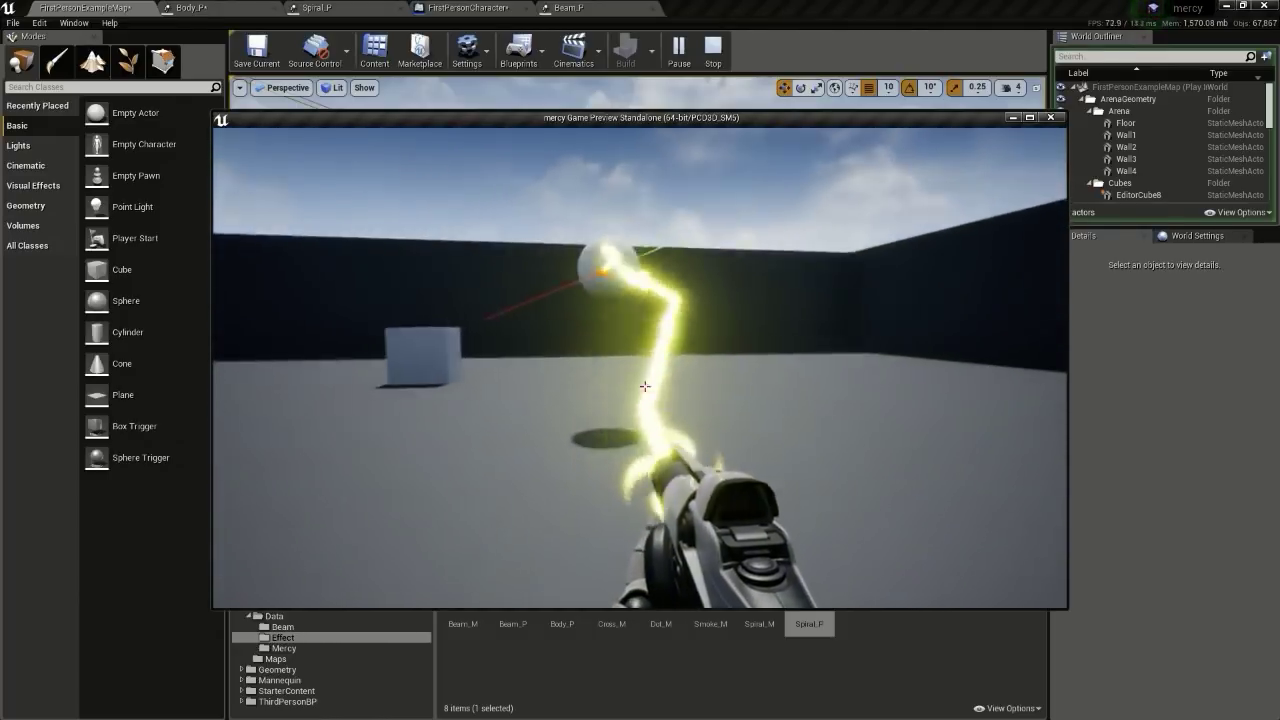
{"action": "key", "text": "d"}
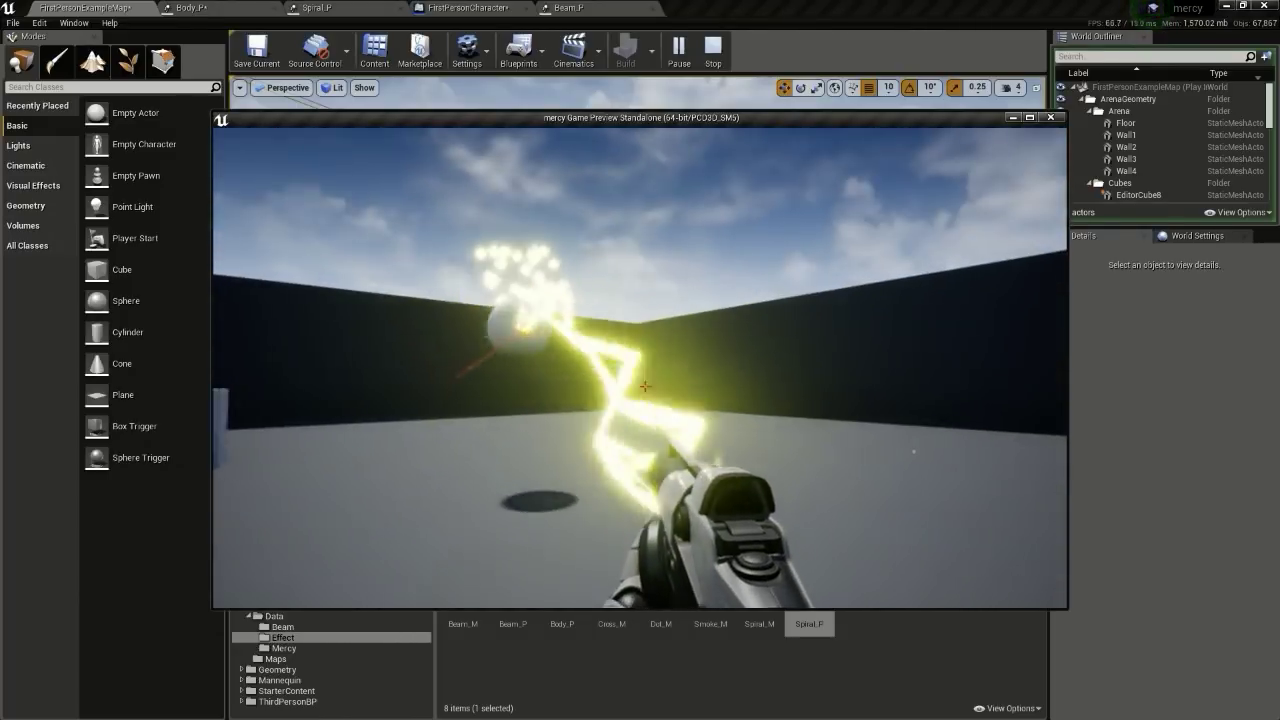
{"action": "key", "text": "a"}
{"action": "key", "text": "s"}
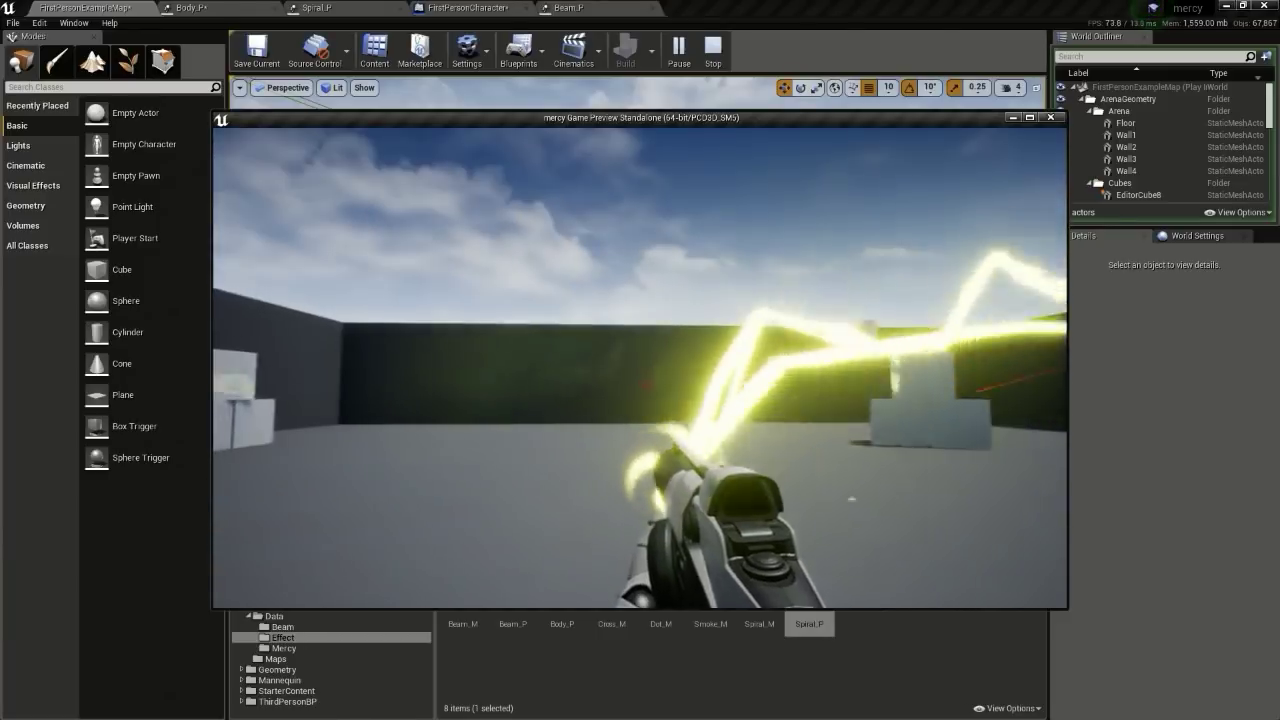
{"action": "key", "text": "w"}
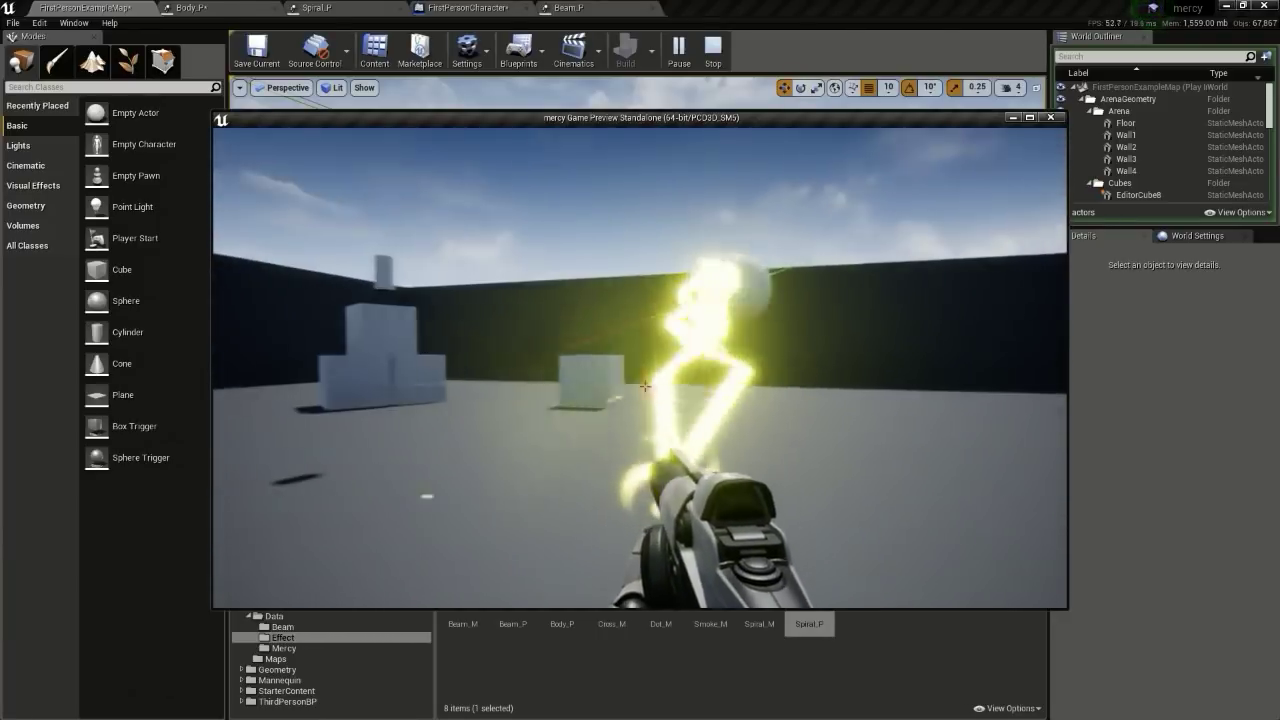
{"action": "key", "text": "d"}
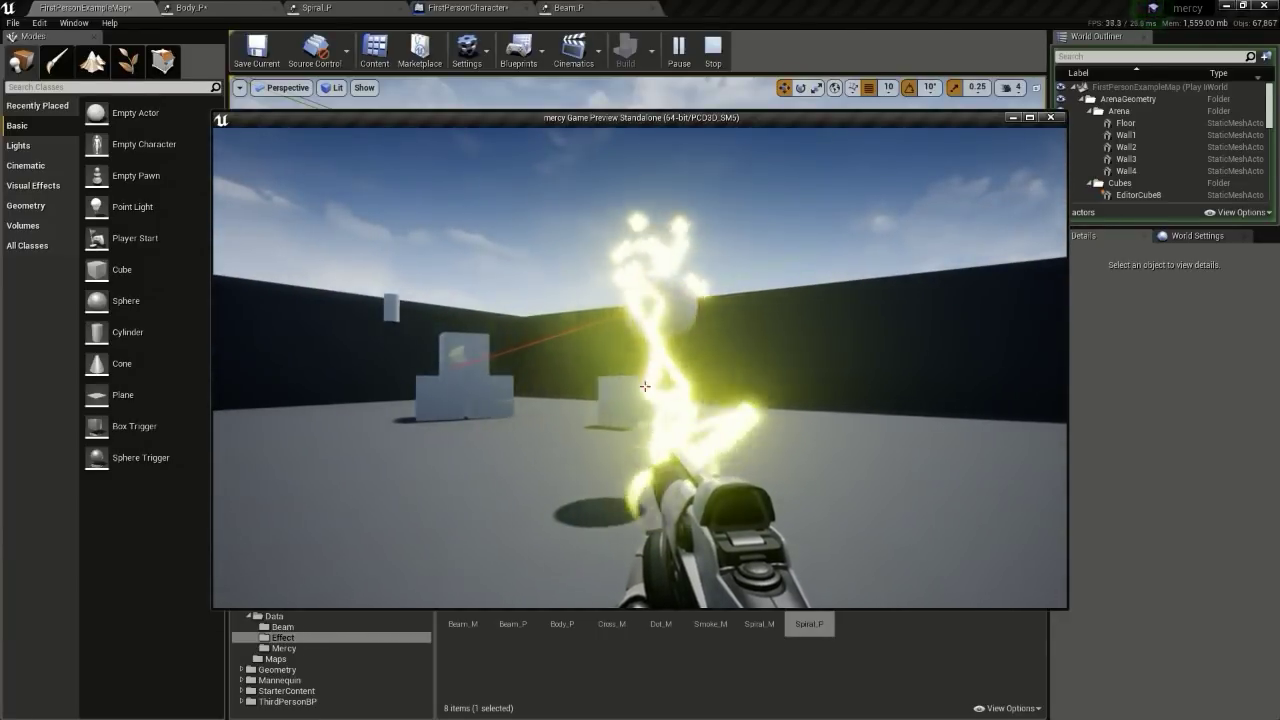
{"action": "key", "text": "a"}
{"action": "key", "text": "d"}
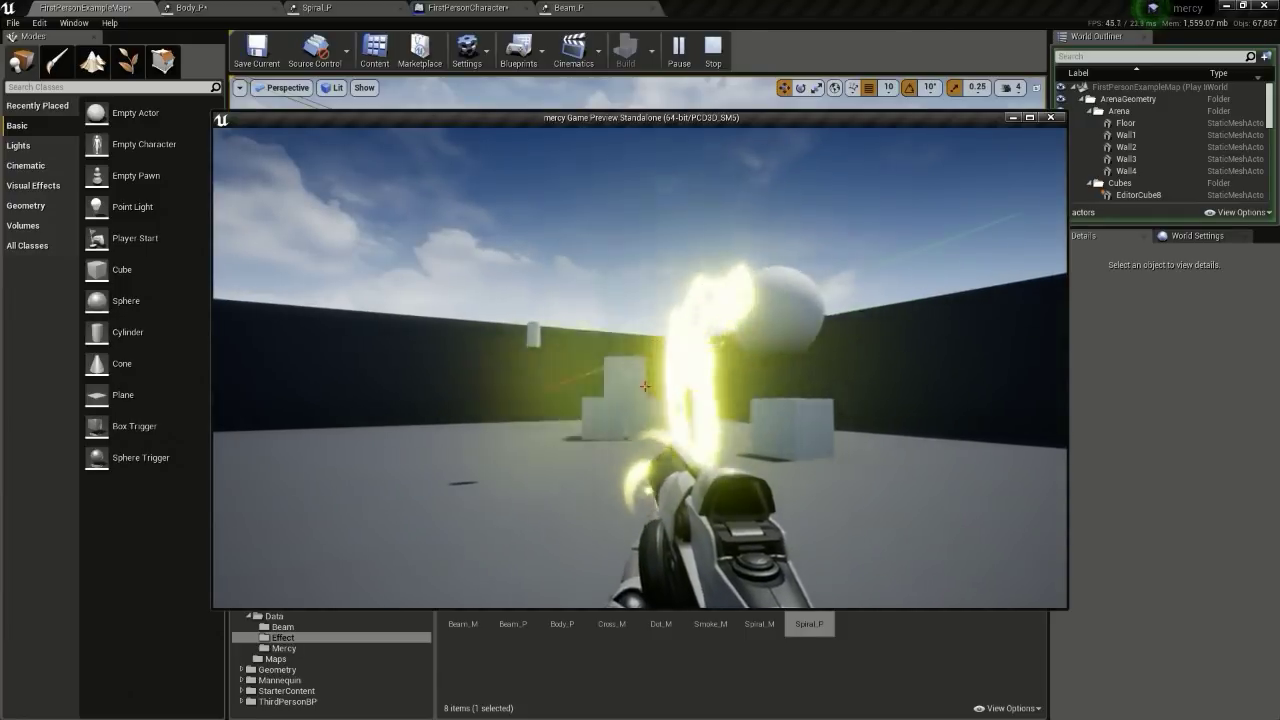
{"action": "key", "text": "w"}
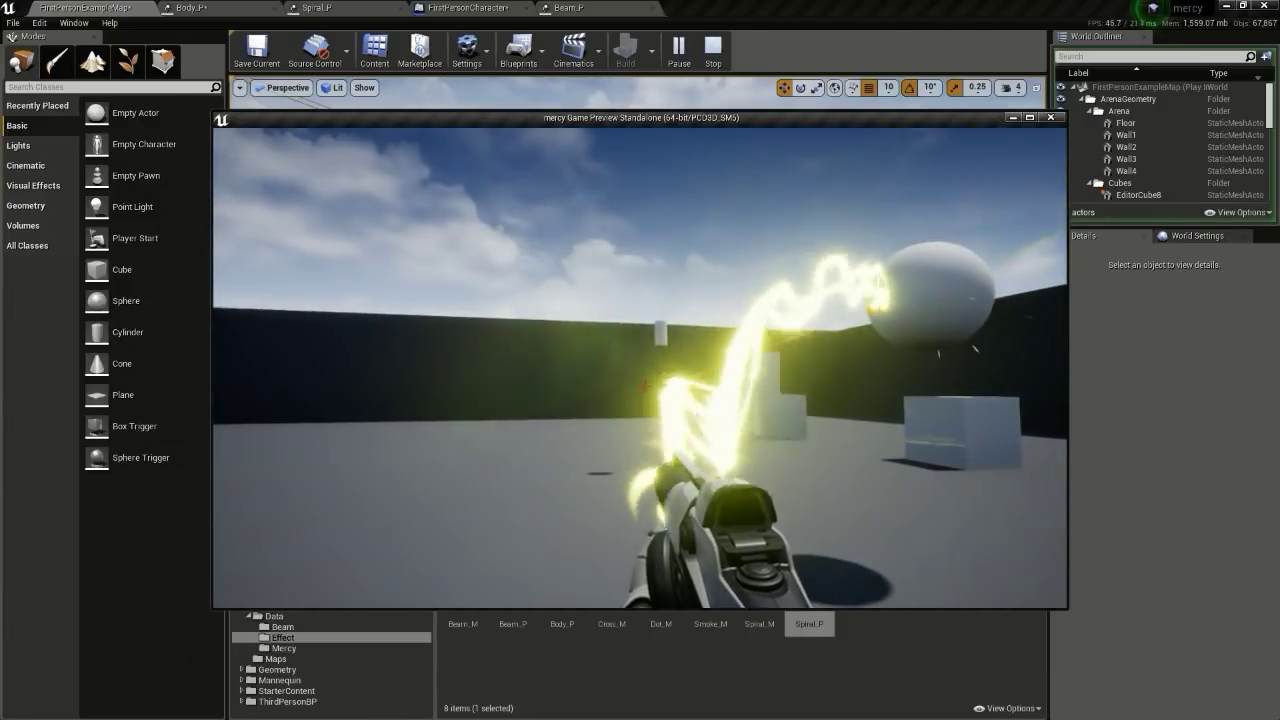
{"action": "key", "text": "Escape"}
Step: In Body_P, set the middle smoke emitter's Initial Size to 200 in X for both Max and Min, save, and return to the level
{"action": "left_click", "coordinate": [229, 8]}
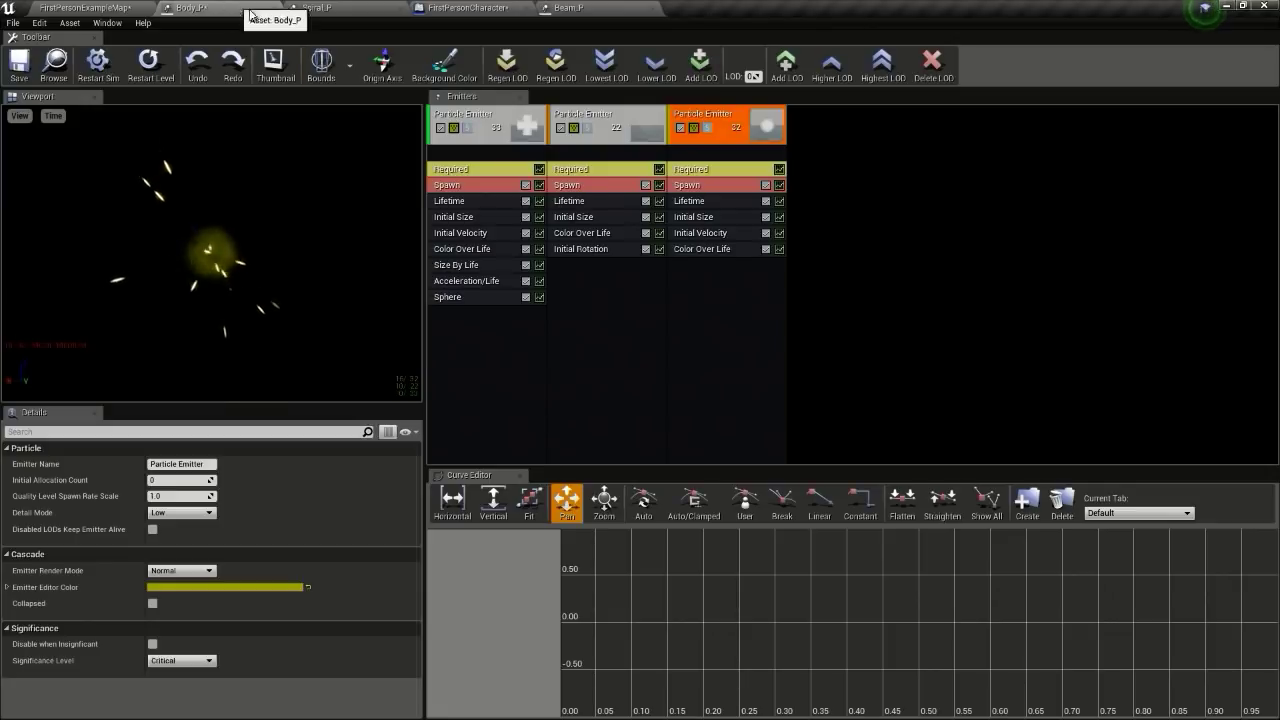
{"action": "left_click", "coordinate": [700, 219]}
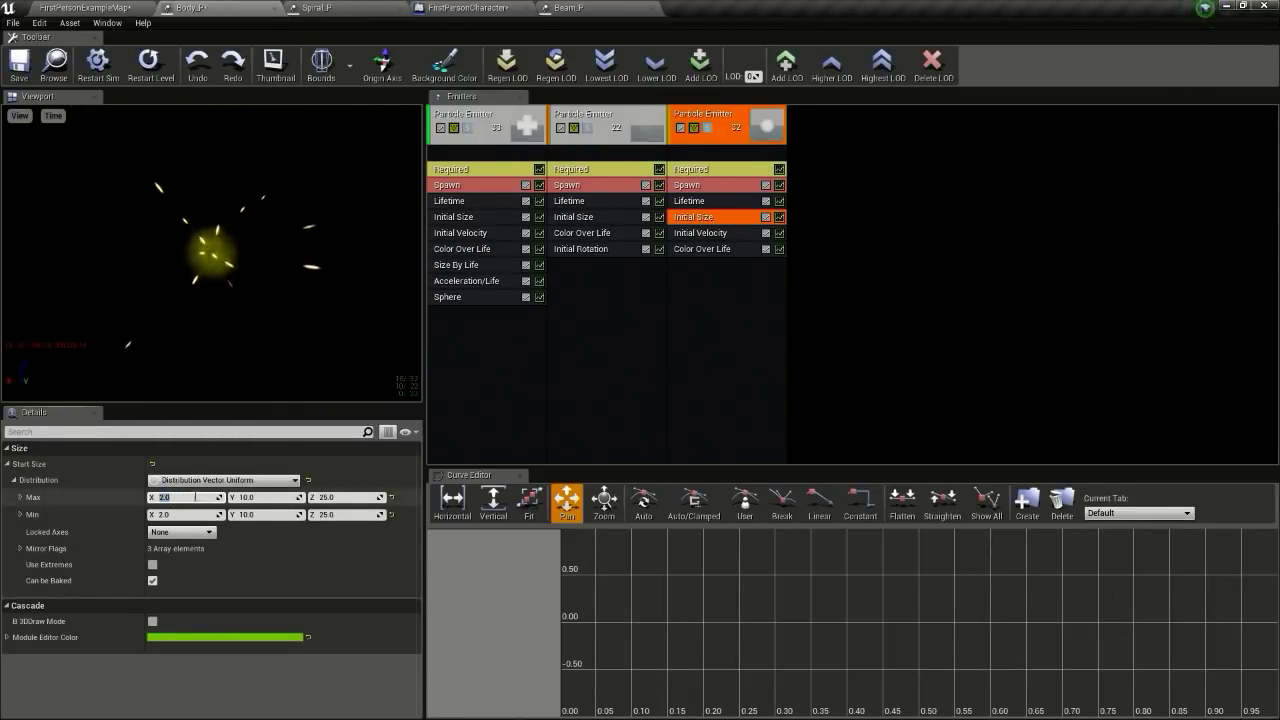
{"action": "left_click", "coordinate": [590, 219]}
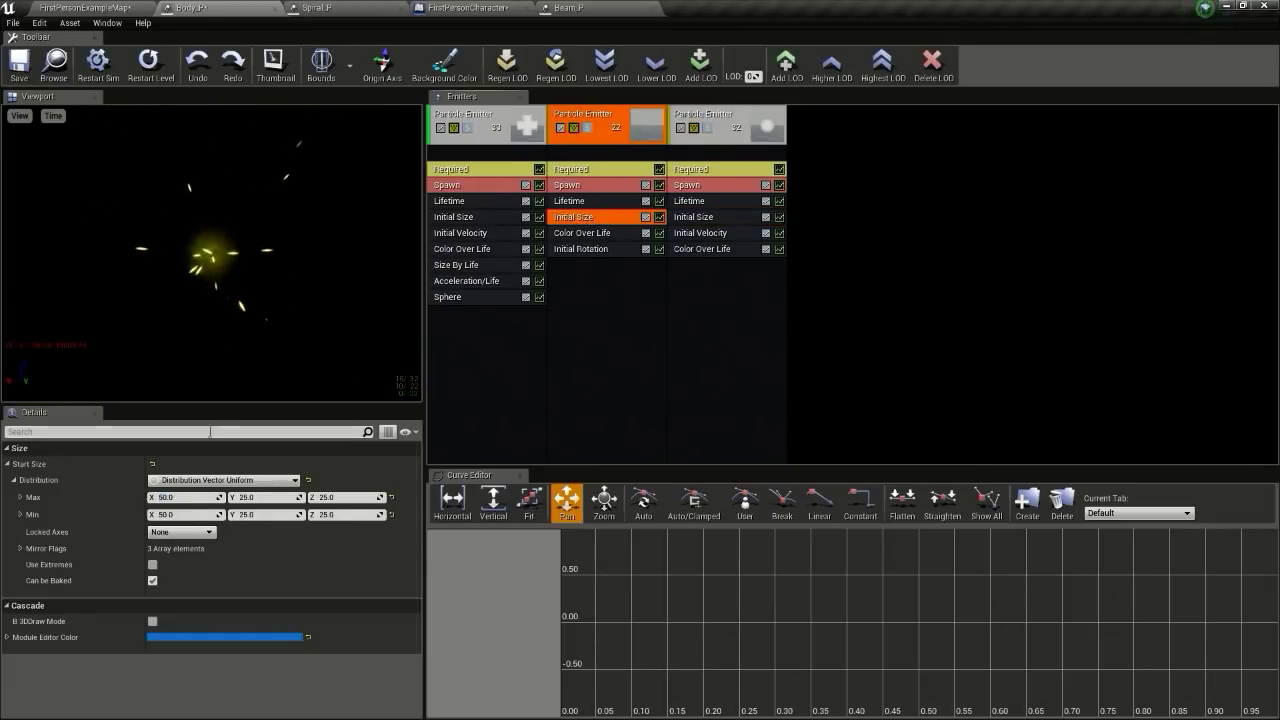
{"action": "left_click", "coordinate": [190, 497]}
{"action": "type", "text": "2"}
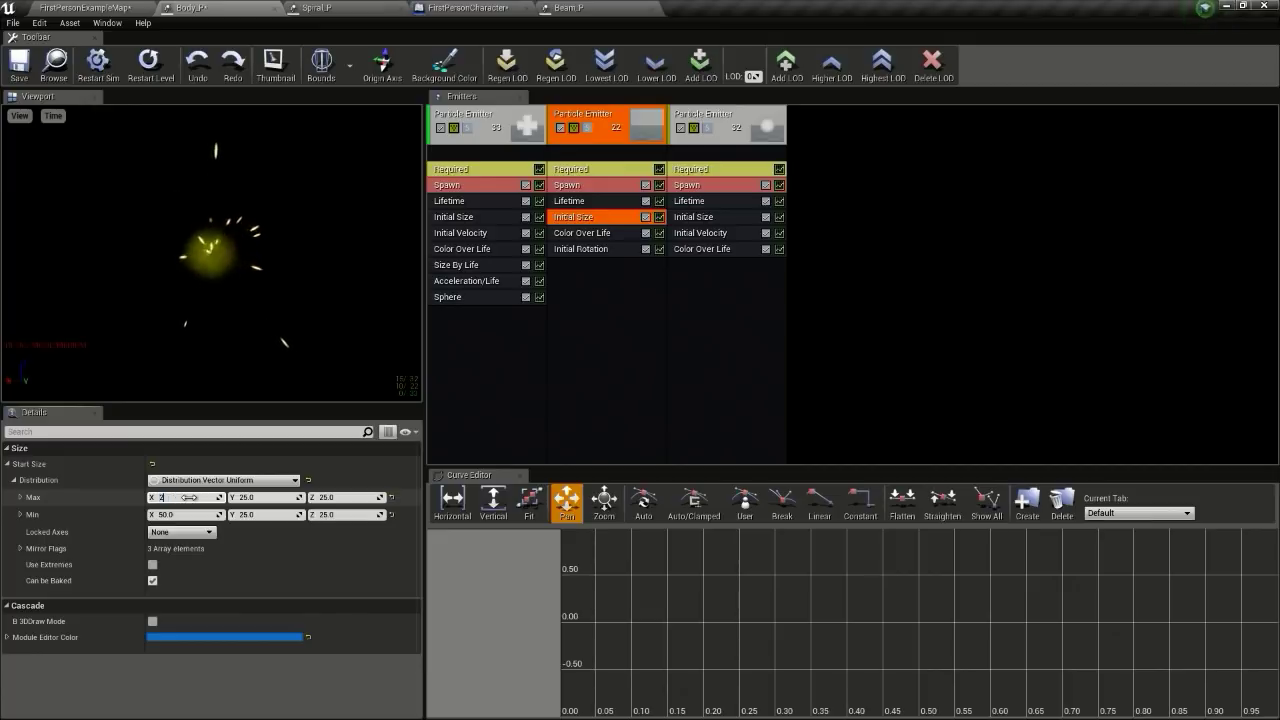
{"action": "type", "text": "00"}
{"action": "left_click", "coordinate": [182, 514]}
{"action": "type", "text": "2"}
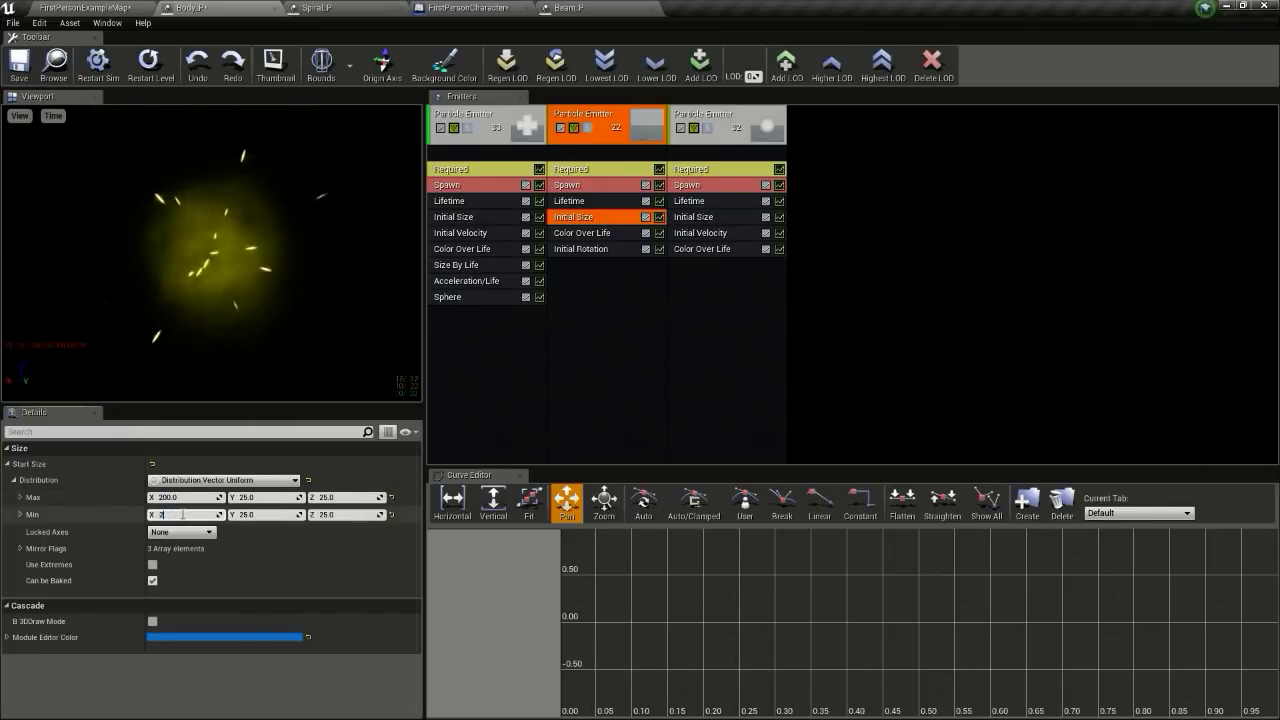
{"action": "type", "text": "00"}
{"action": "key", "text": "Return"}
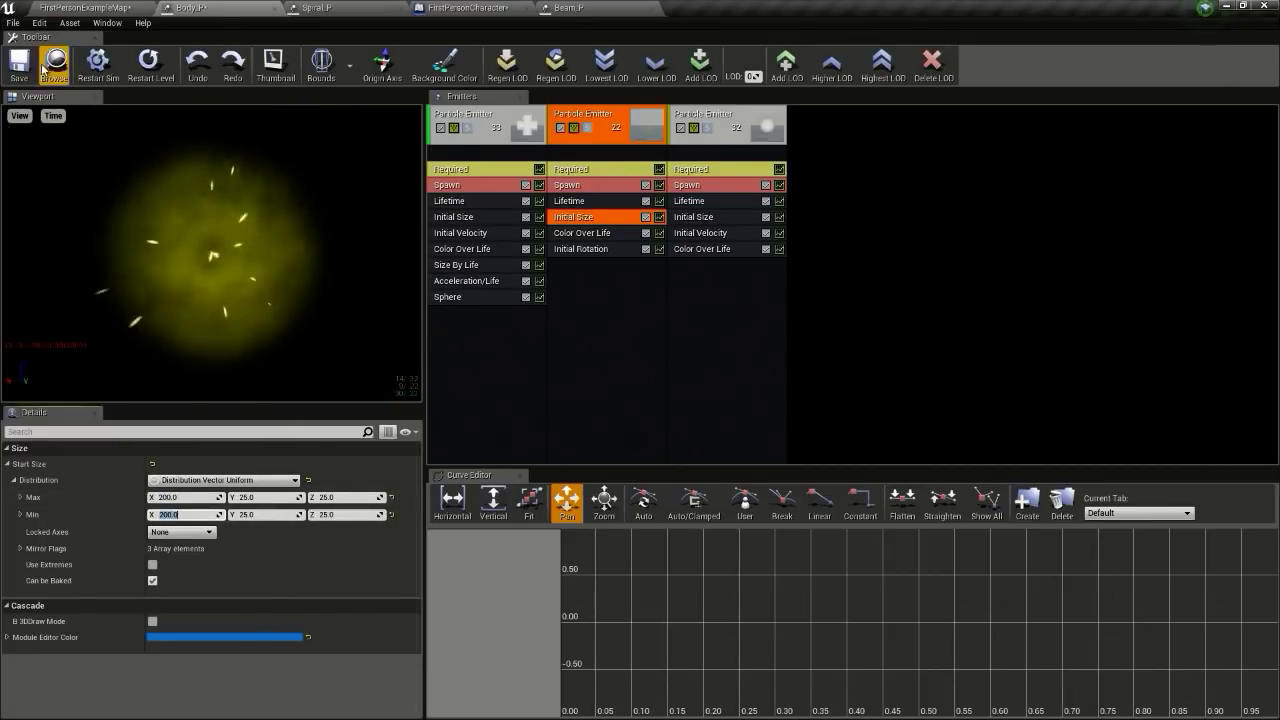
{"action": "left_click", "coordinate": [54, 65]}
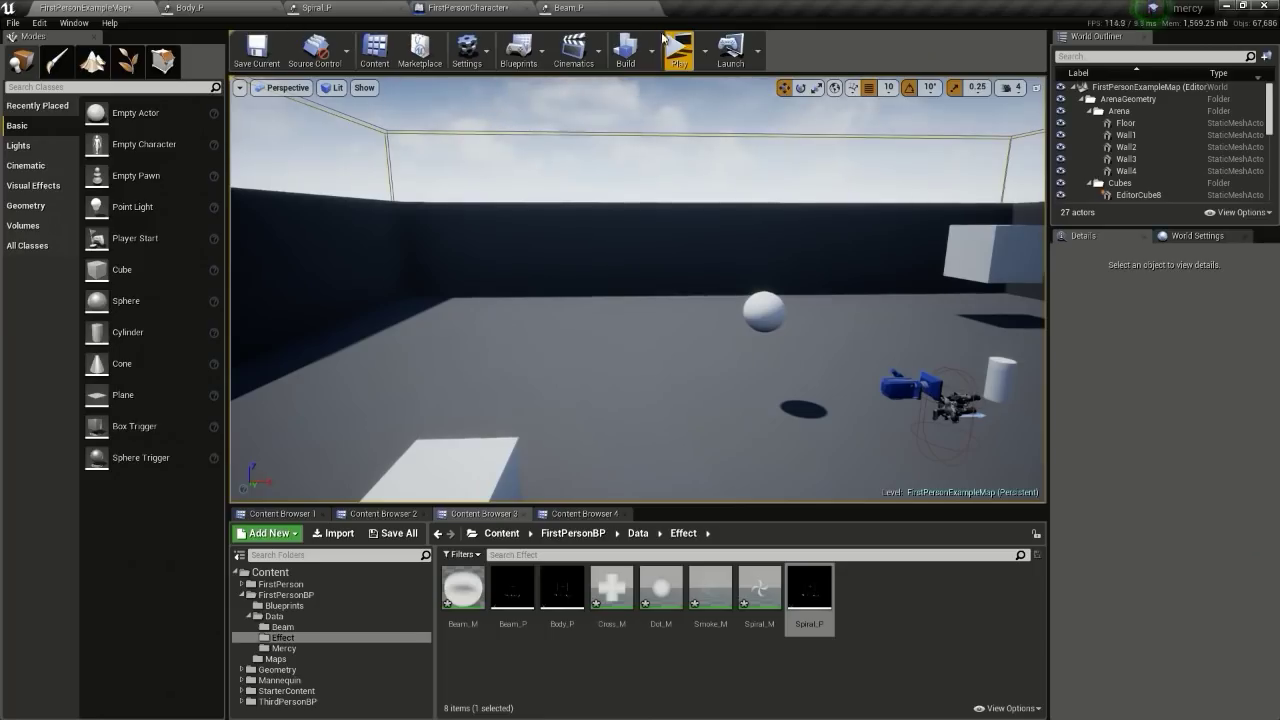
Step: Playtest the level with the enlarged Body_P smoke, firing the beam at the sphere while strafing from side to side
{"action": "left_click", "coordinate": [676, 46]}
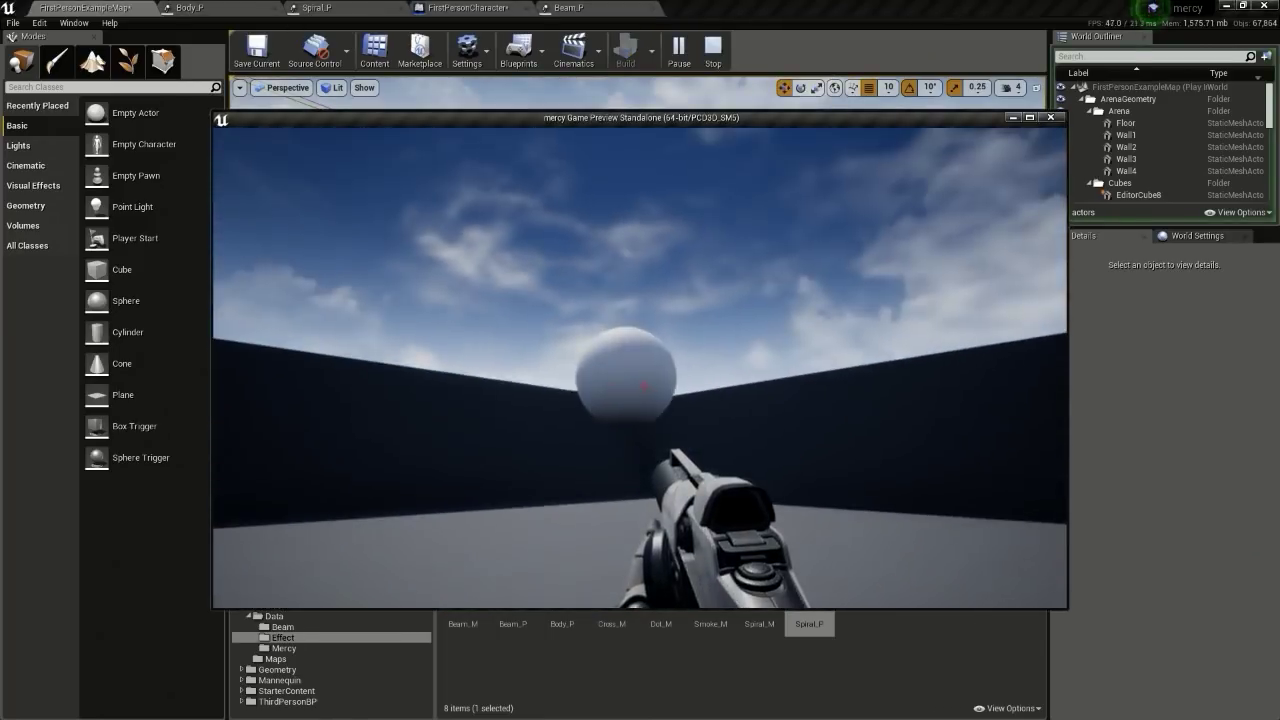
{"action": "left_click", "coordinate": [645, 386]}
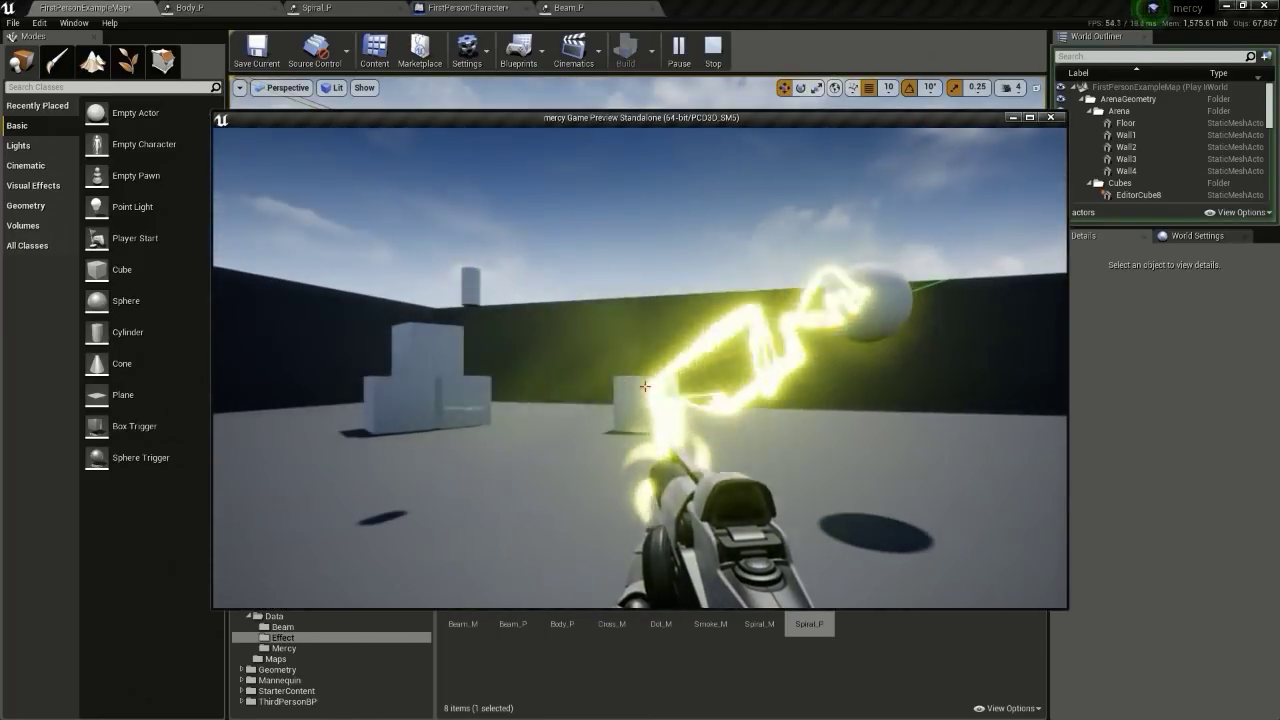
{"action": "key", "text": "a"}
{"action": "key", "text": "d"}
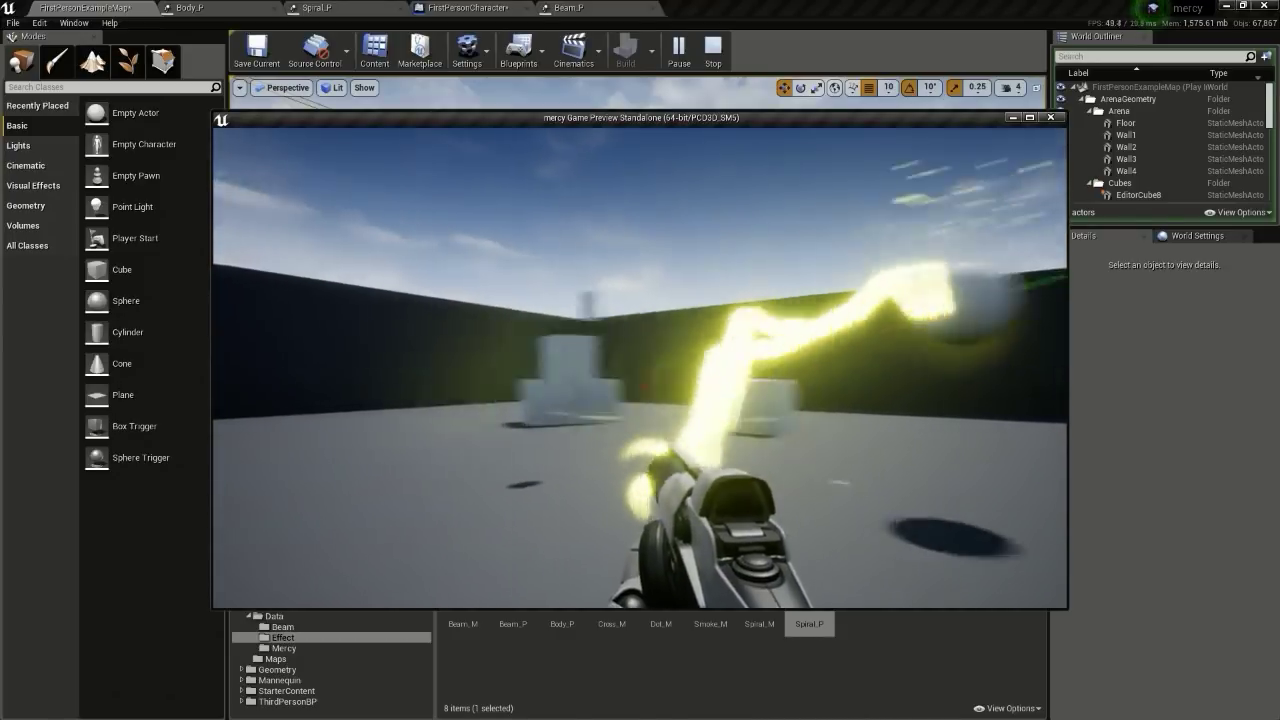
{"action": "key", "text": "d"}
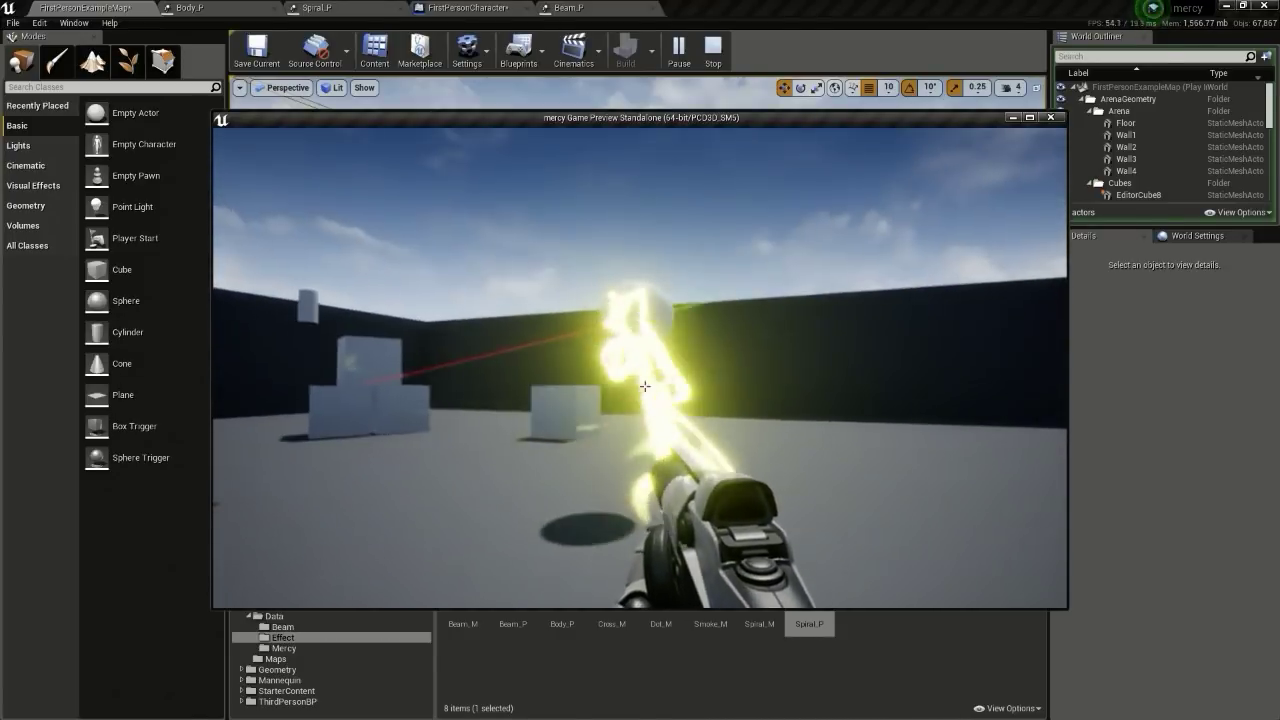
{"action": "key", "text": "a"}
{"action": "key", "text": "d"}
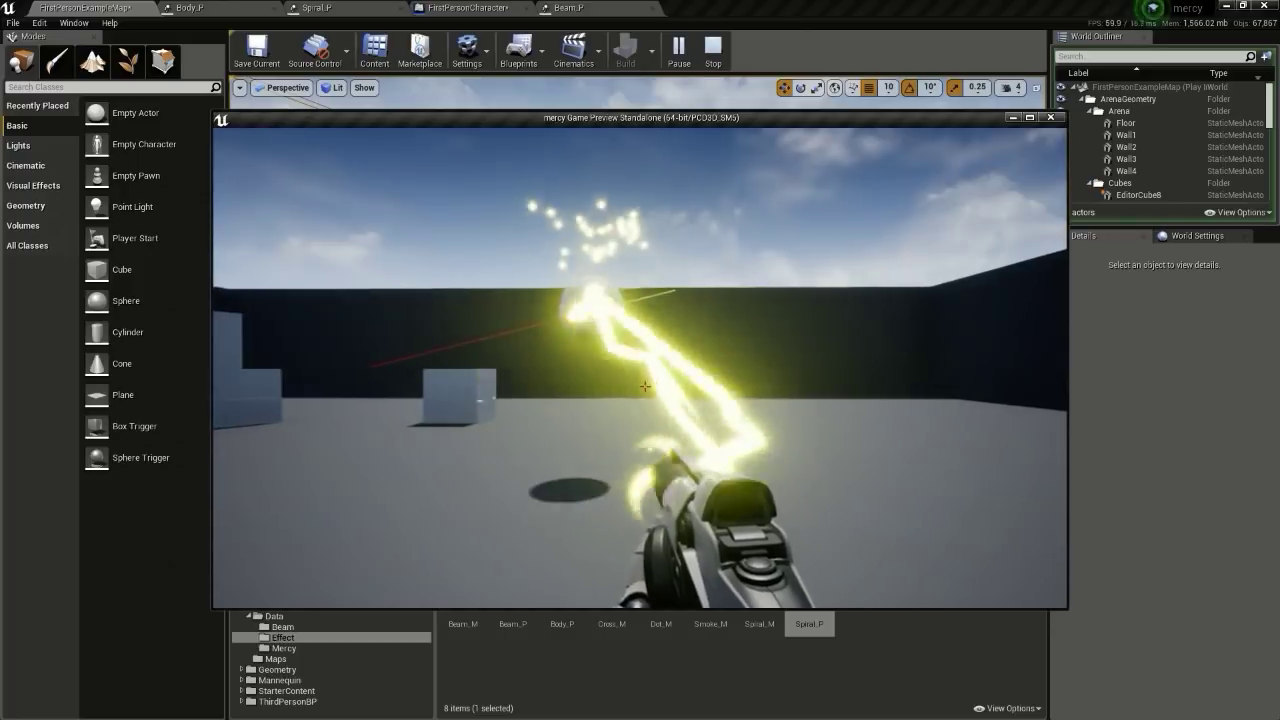
{"action": "key", "text": "a"}
{"action": "key", "text": "d"}
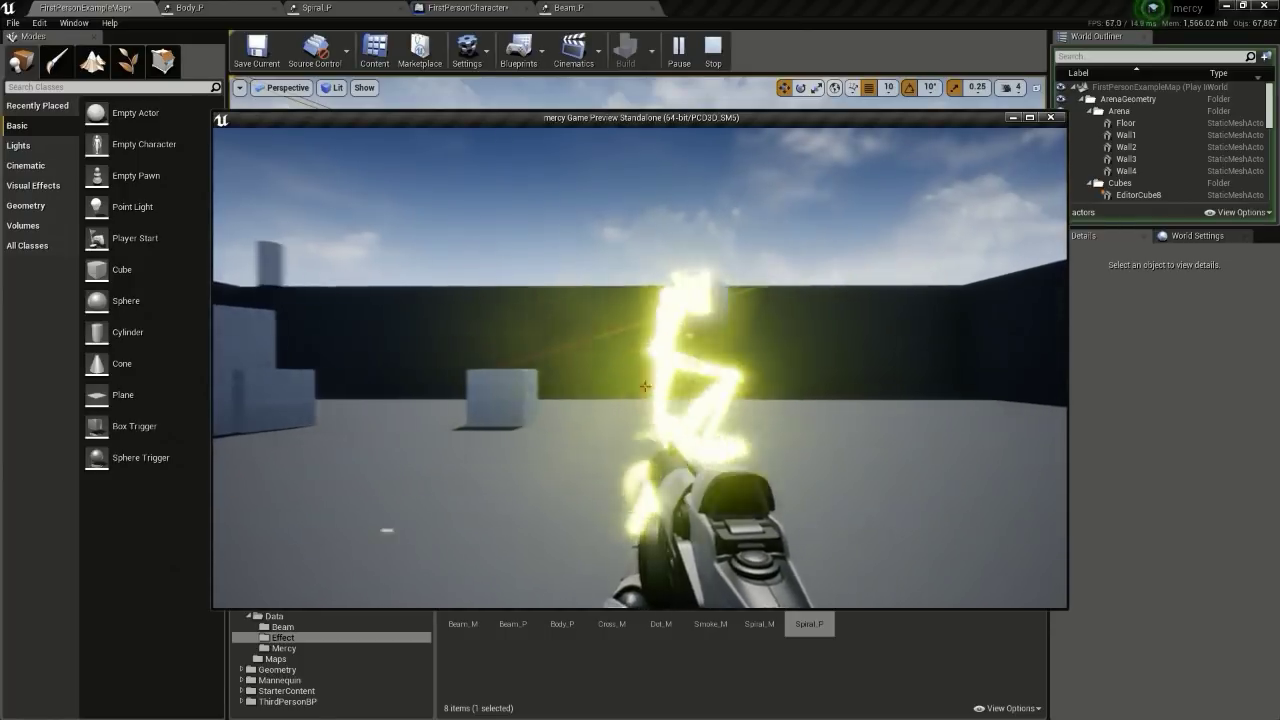
{"action": "key", "text": "a"}
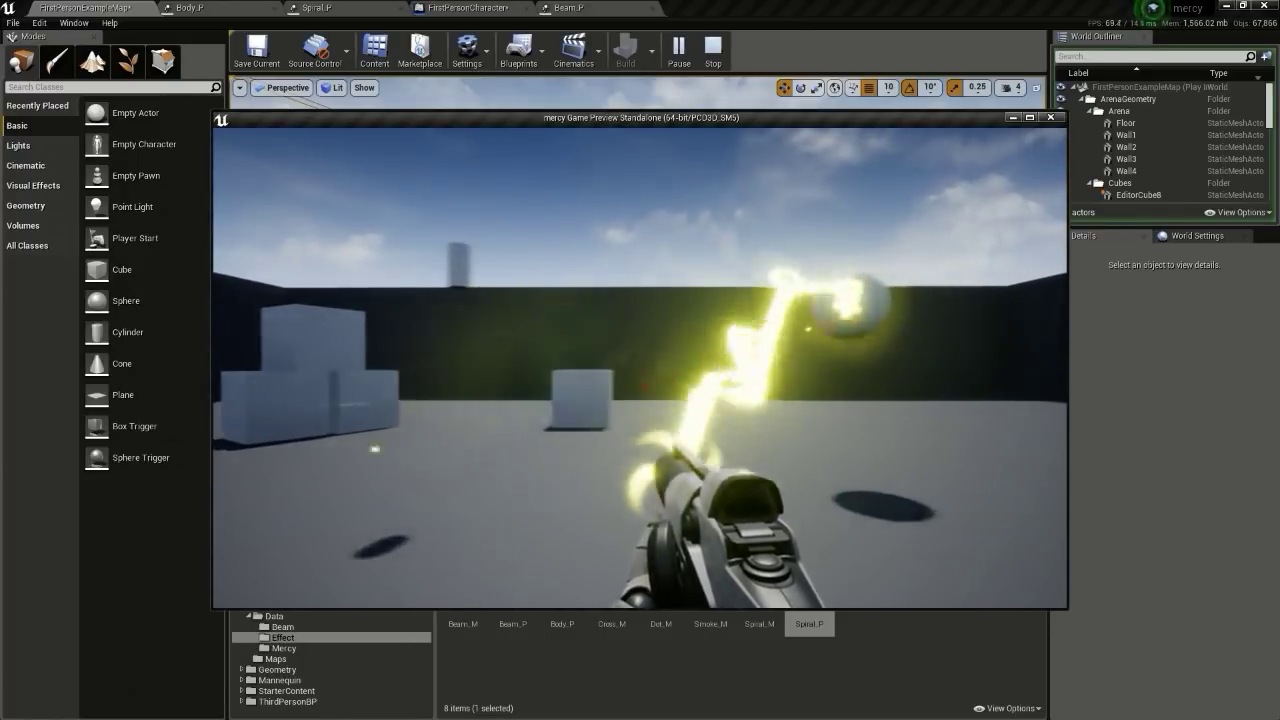
{"action": "key", "text": "s"}
{"action": "key", "text": "d"}
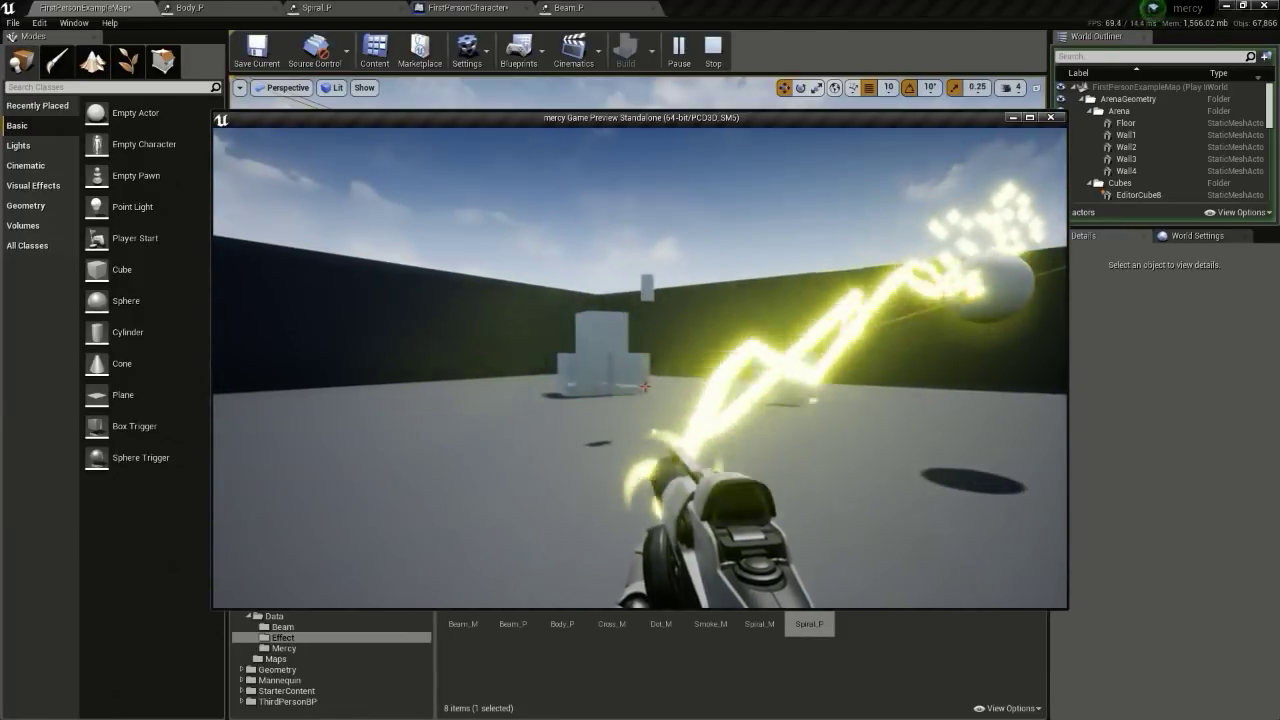
{"action": "key", "text": "d"}
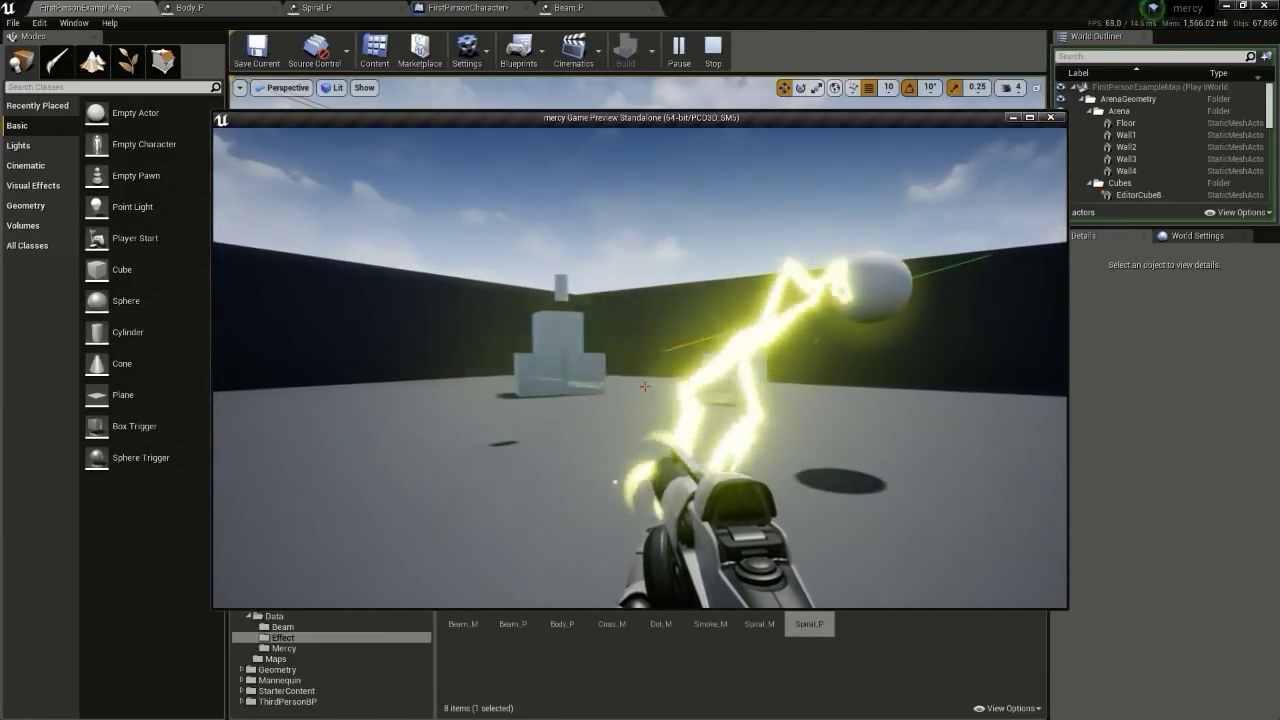